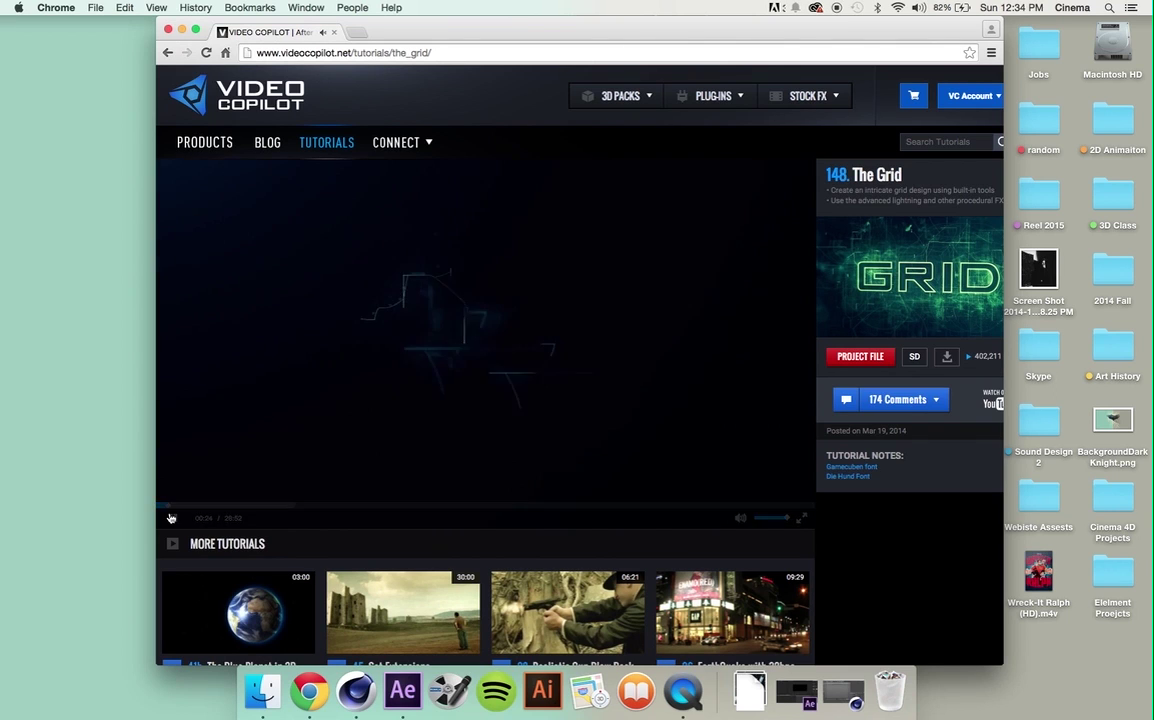
# - Close the Video Copilot 'The Grid' tutorial tab in Chrome to return to the desktop
pyautogui.moveTo(172, 519)
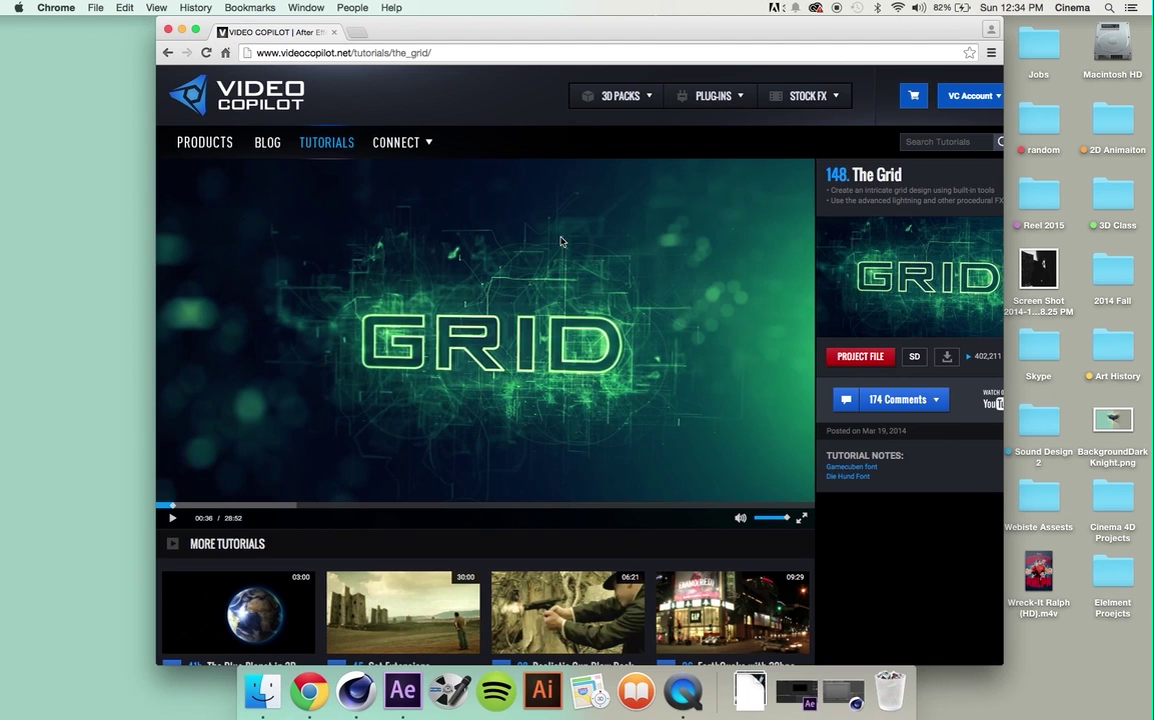
pyautogui.click(334, 33)
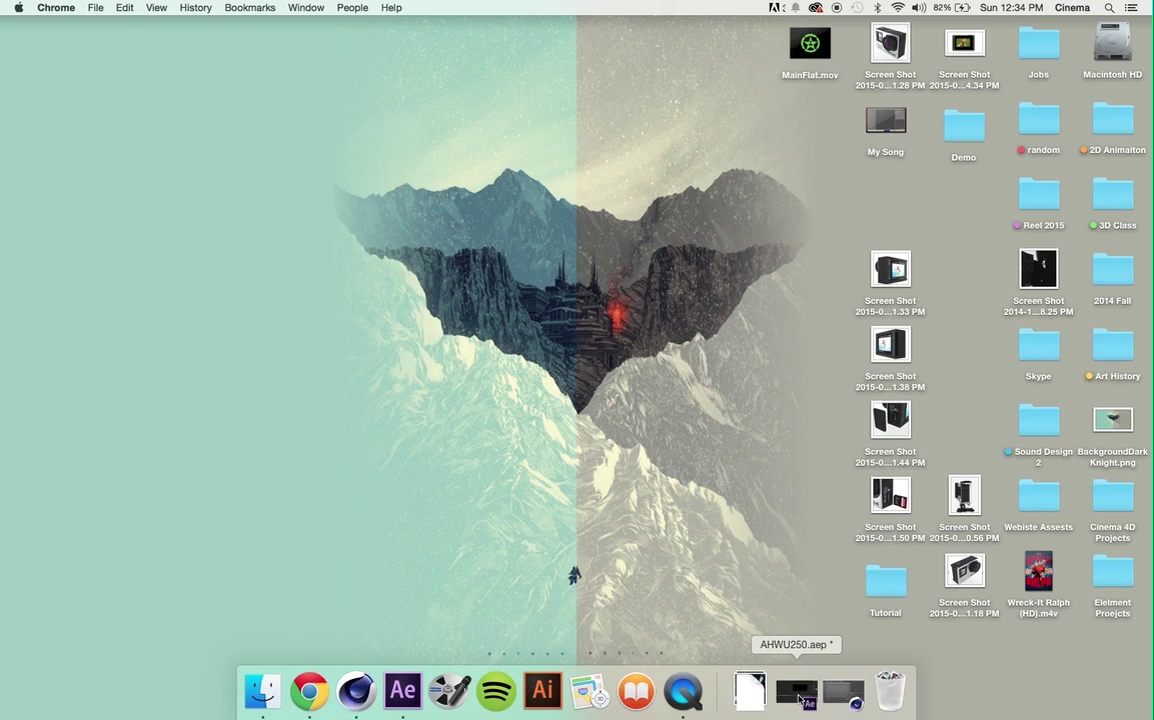
# - Back in After Effects, create Comp 5 at 1280×720, 30 fps with a shortened duration, time reset to zero
pyautogui.click(797, 690)
pyautogui.click(196, 7)
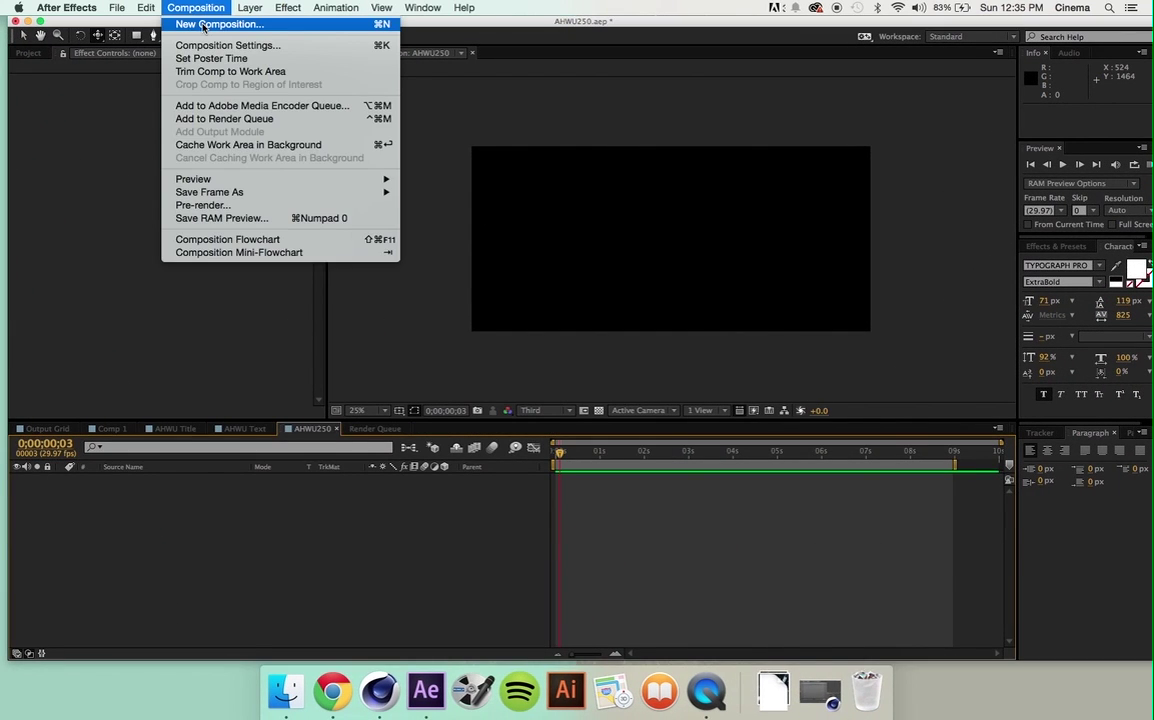
pyautogui.click(185, 23)
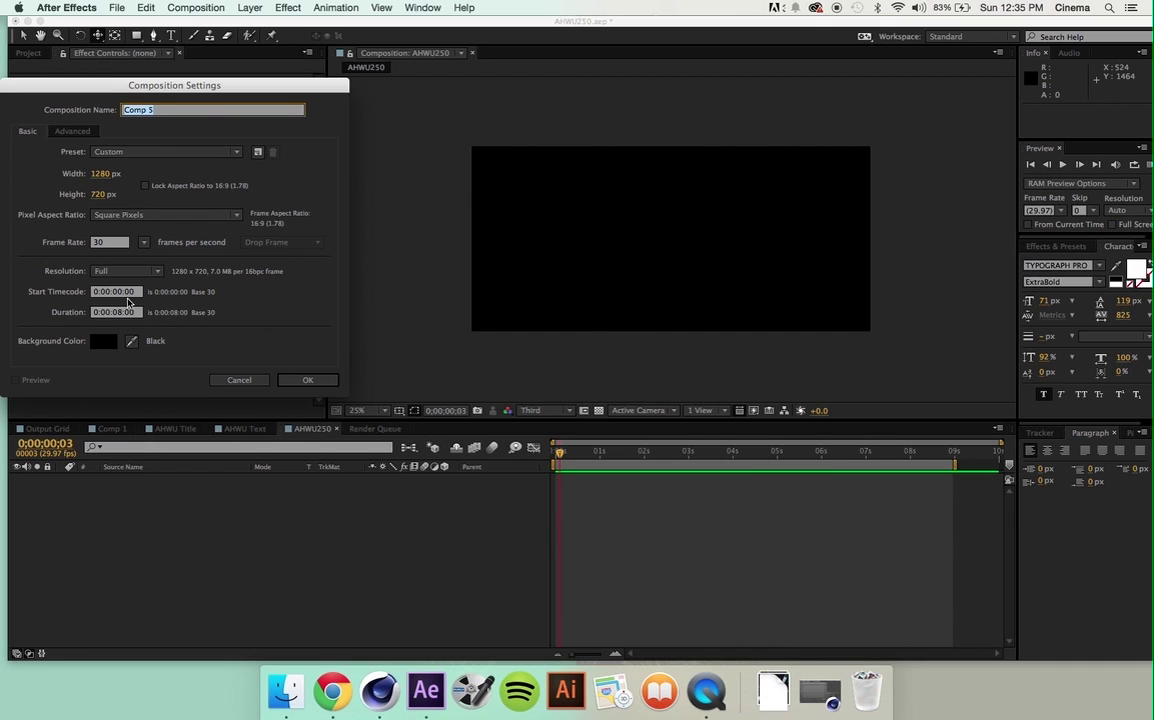
pyautogui.click(120, 314)
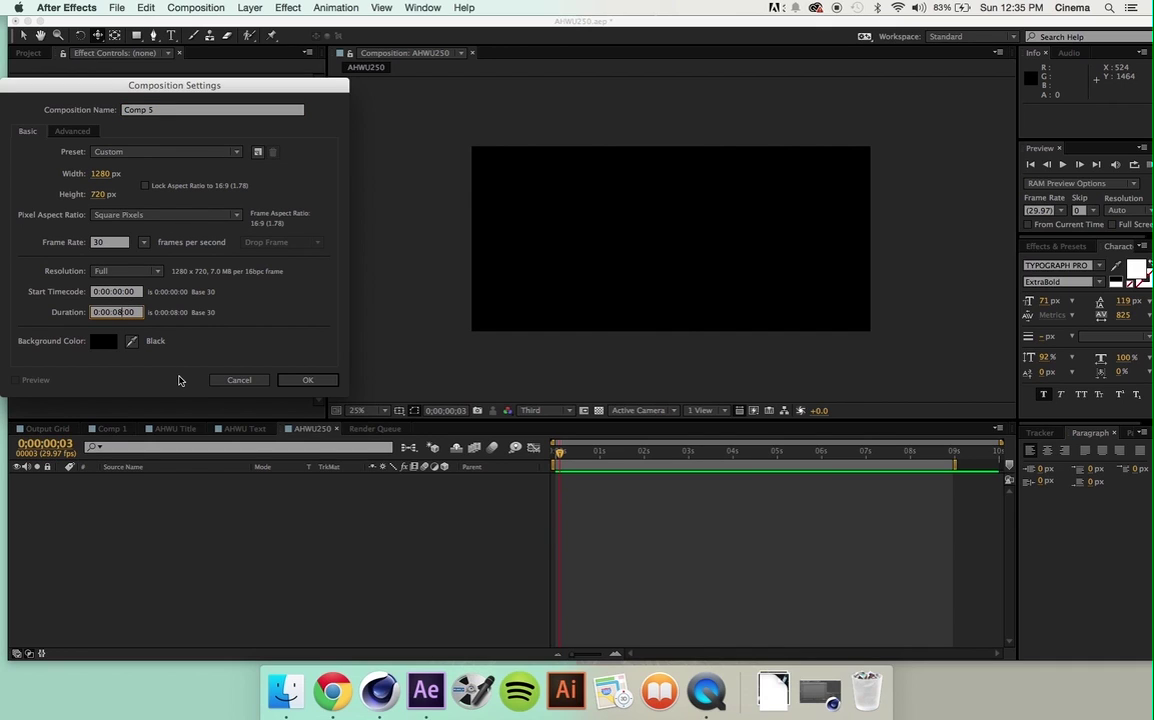
pyautogui.press('BackSpace')
pyautogui.click(308, 380)
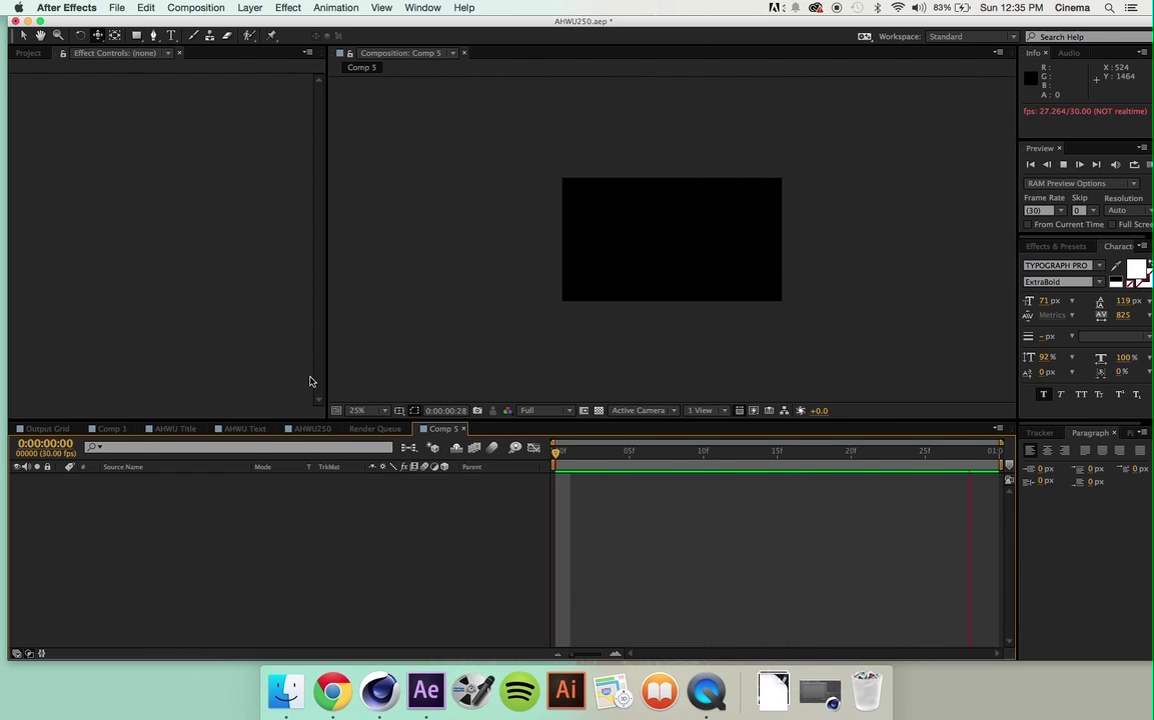
pyautogui.press('space')
pyautogui.click(557, 450)
# - Change Comp 5's duration to 3 seconds and widen the timeline to show all of it
pyautogui.click(200, 7)
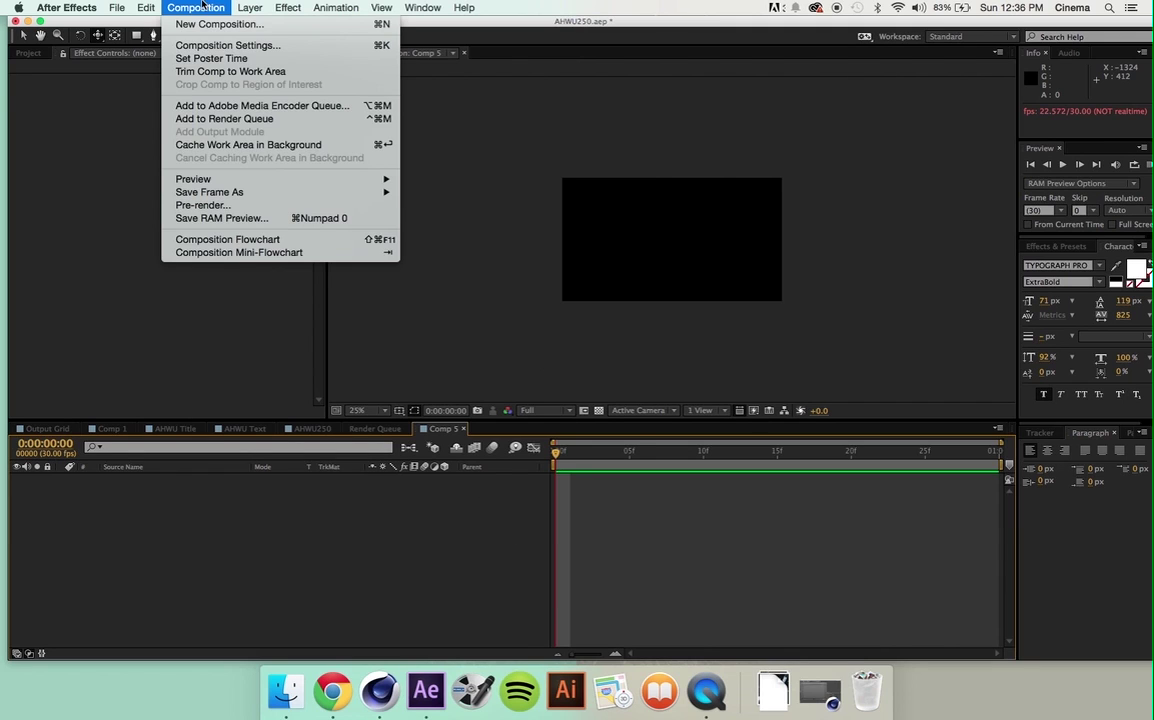
pyautogui.click(228, 45)
pyautogui.click(124, 313)
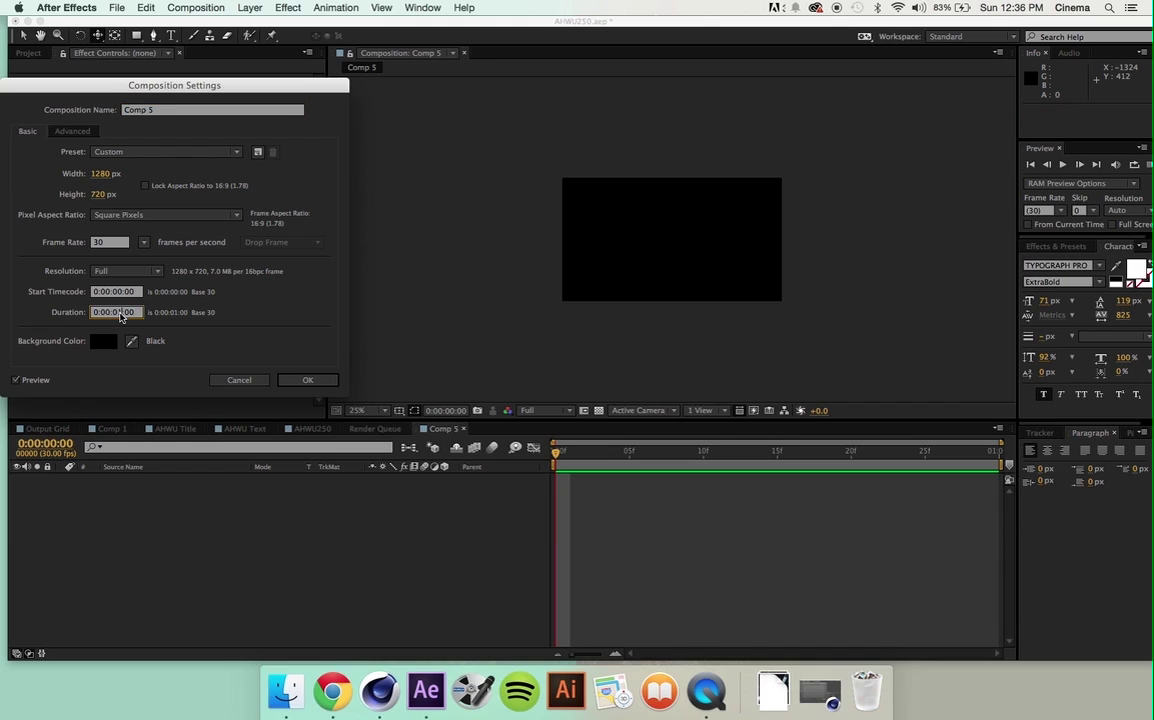
pyautogui.press('BackSpace')
pyautogui.press('Return')
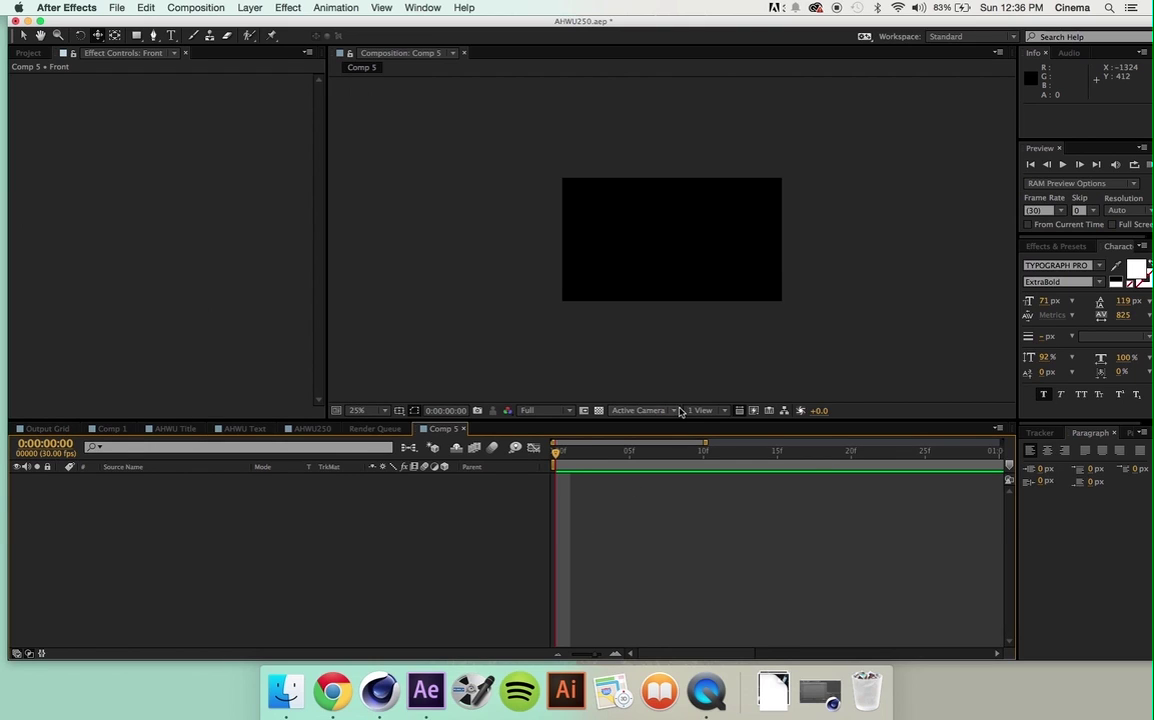
pyautogui.moveTo(705, 442); pyautogui.dragTo(1007, 446)
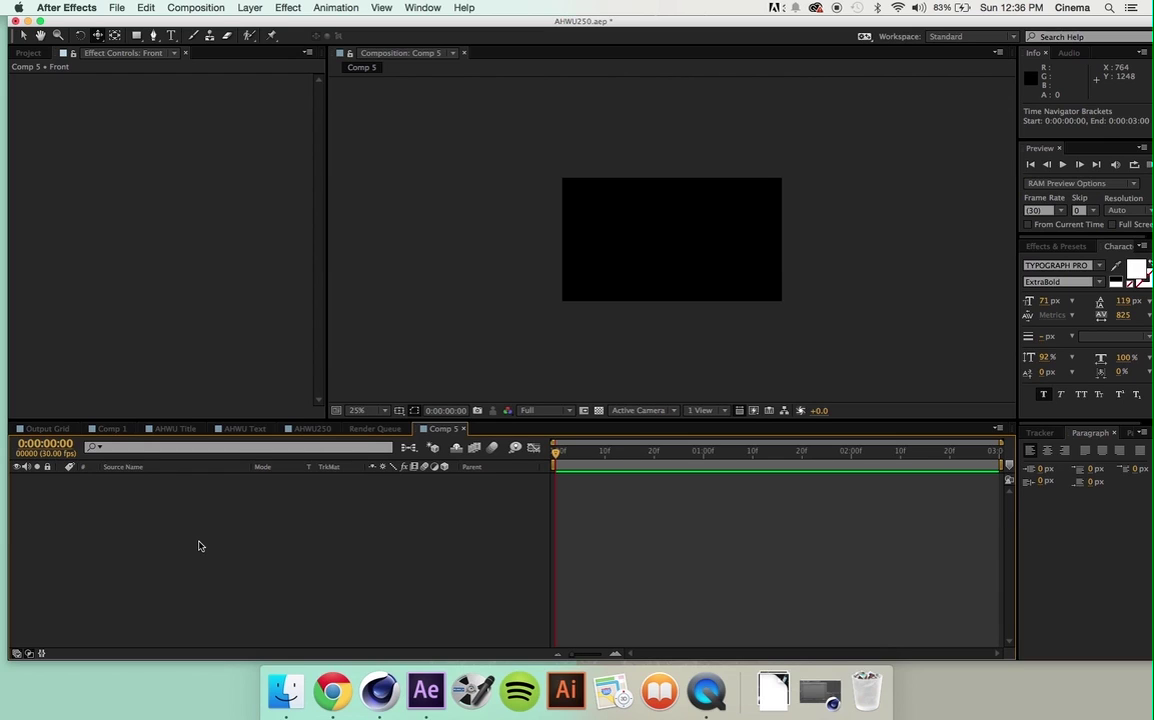
# - Create a new solid layer named E3D
pyautogui.press('super+y')
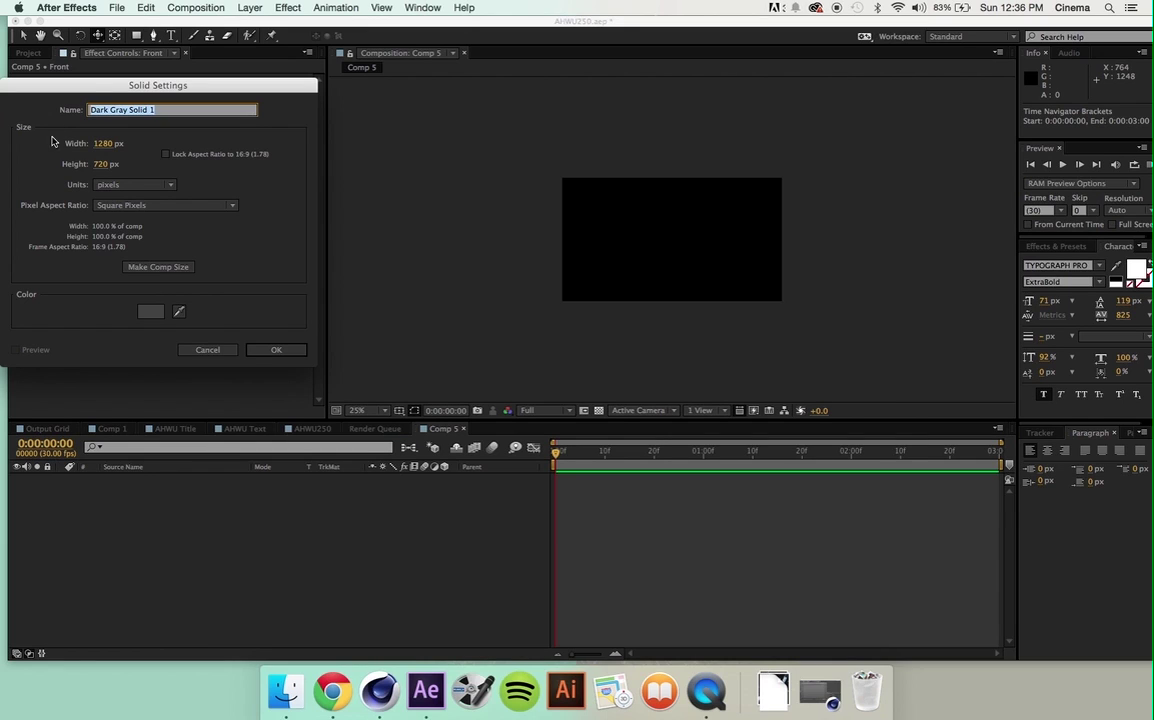
pyautogui.write('E3D')
pyautogui.click(270, 350)
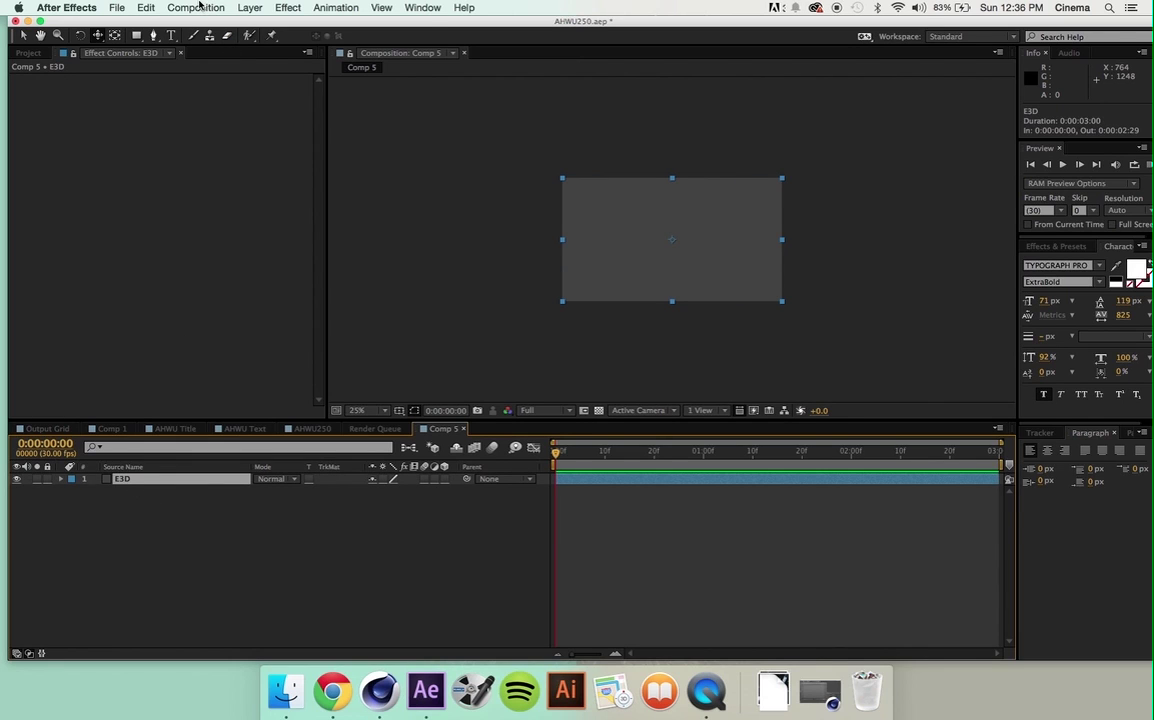
# - Apply the Video Copilot Element effect to the E3D solid
pyautogui.click(280, 8)
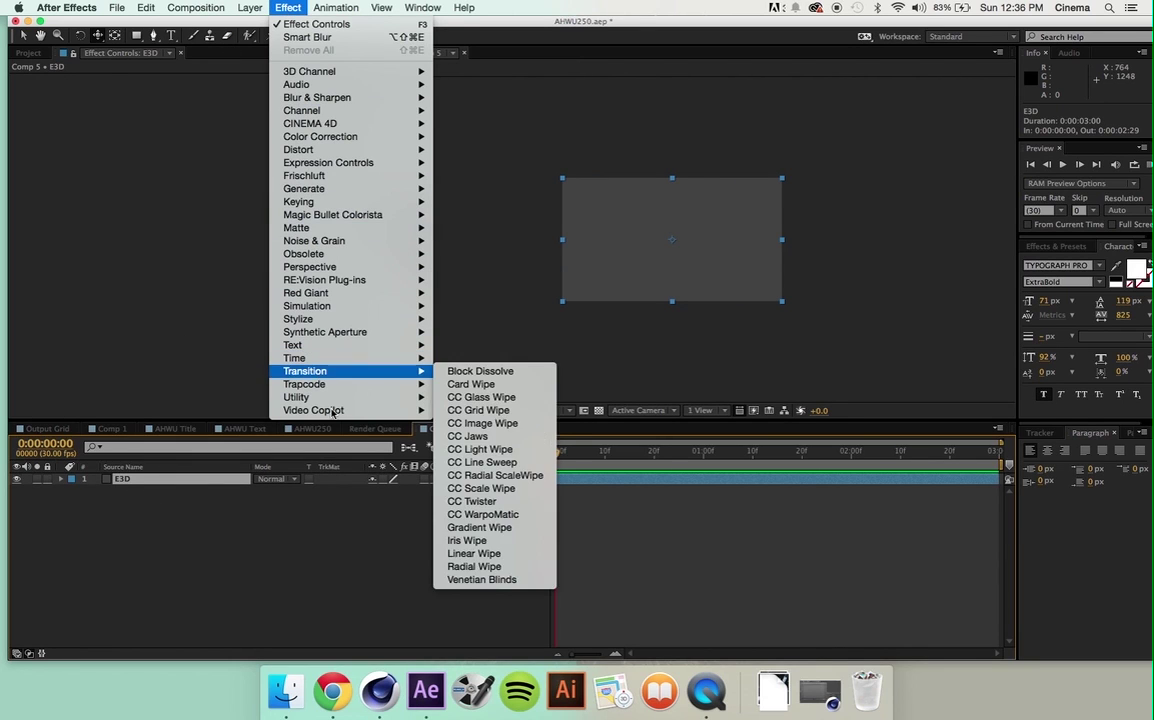
pyautogui.moveTo(332, 411)
pyautogui.click(465, 411)
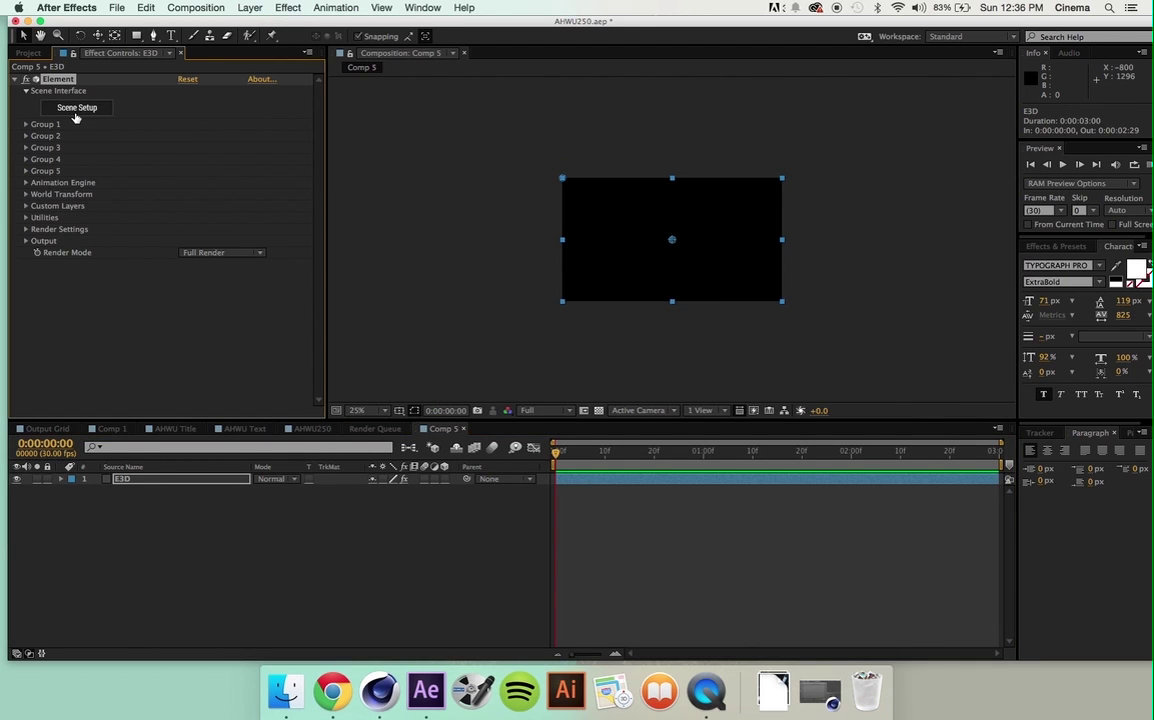
# - Open Element's Scene Setup and browse the Beams, Bionic_Core, Buttons and Capsules models in Motion_Design_2
pyautogui.click(73, 116)
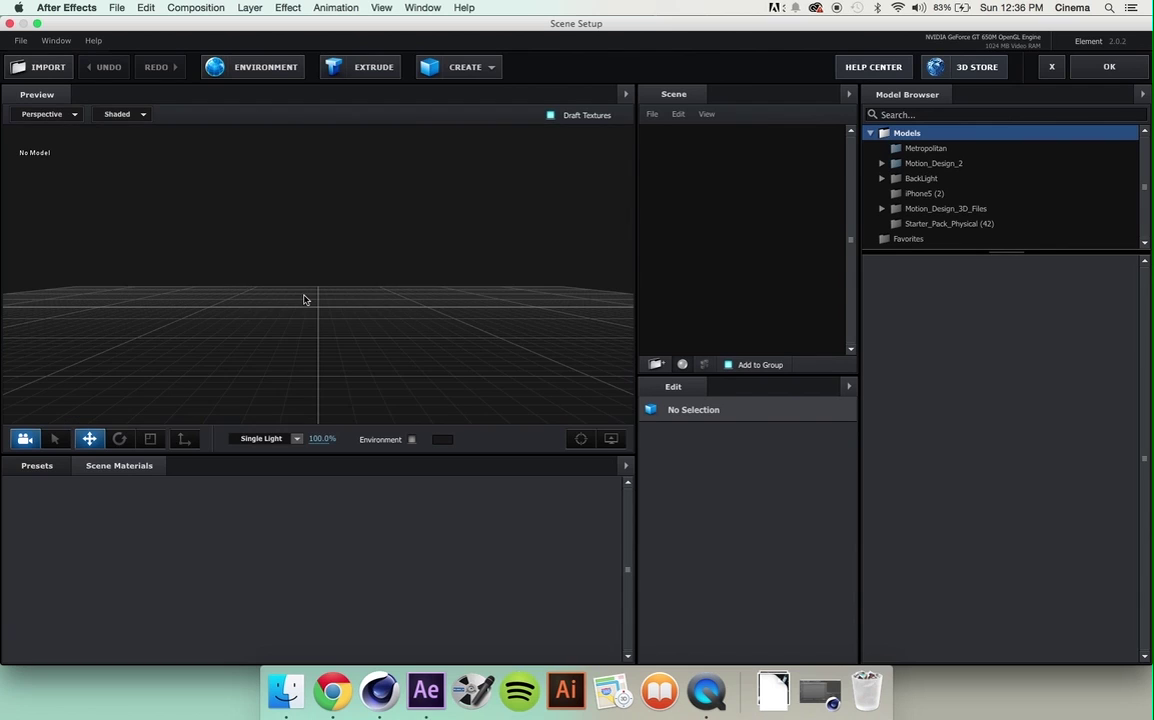
pyautogui.moveTo(327, 337); pyautogui.dragTo(446, 330)
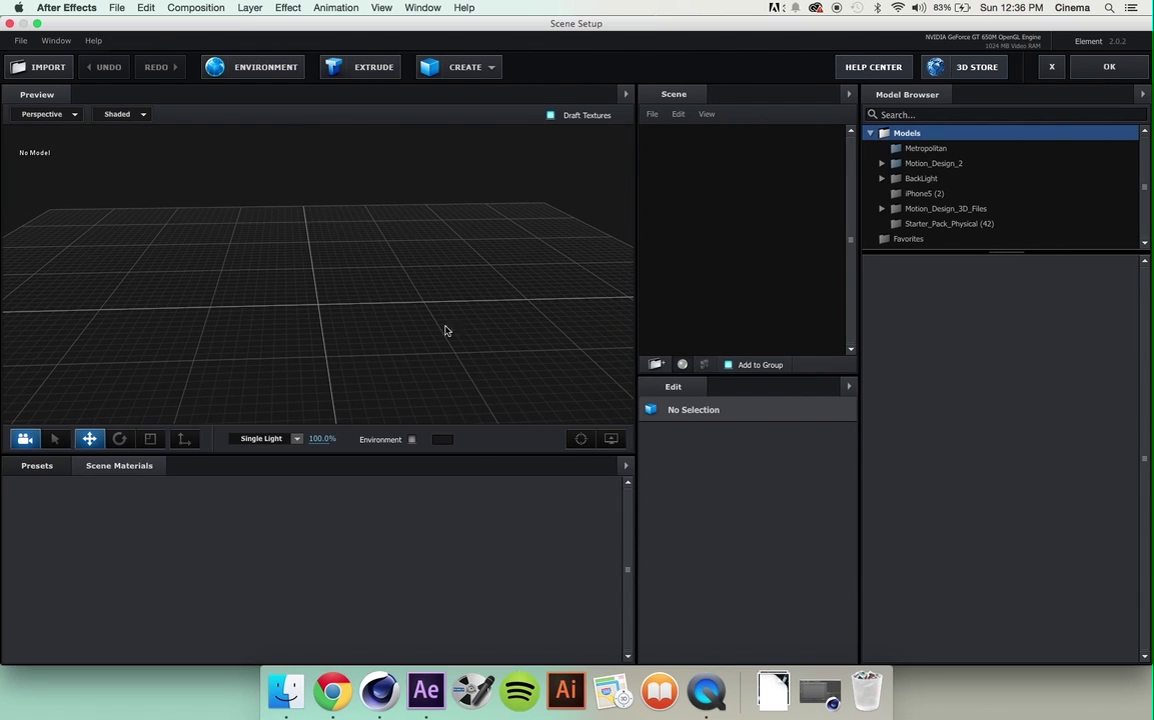
pyautogui.click(881, 165)
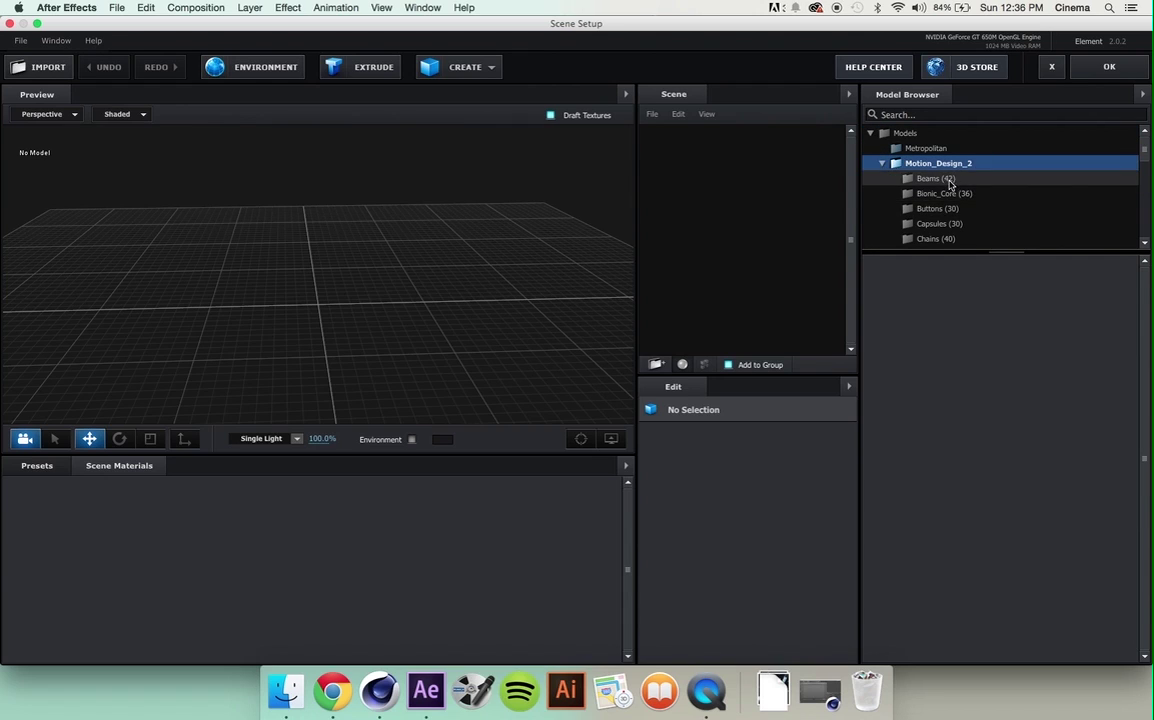
pyautogui.click(945, 180)
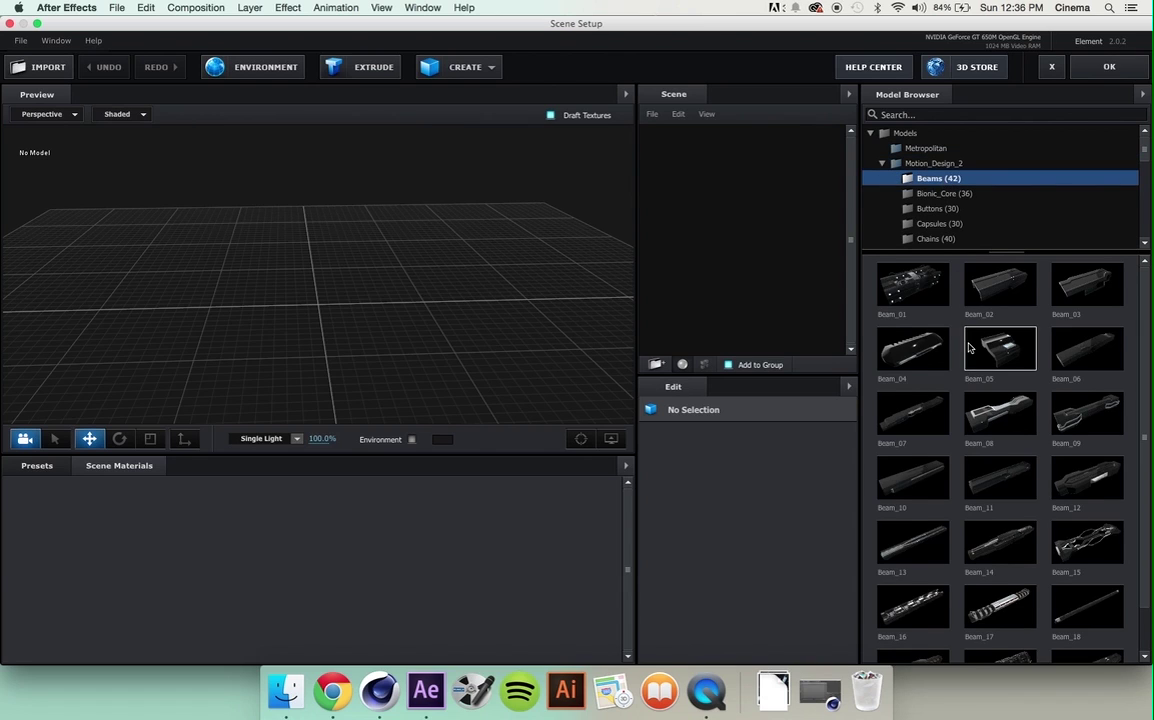
pyautogui.scroll(-1, 1000, 350)
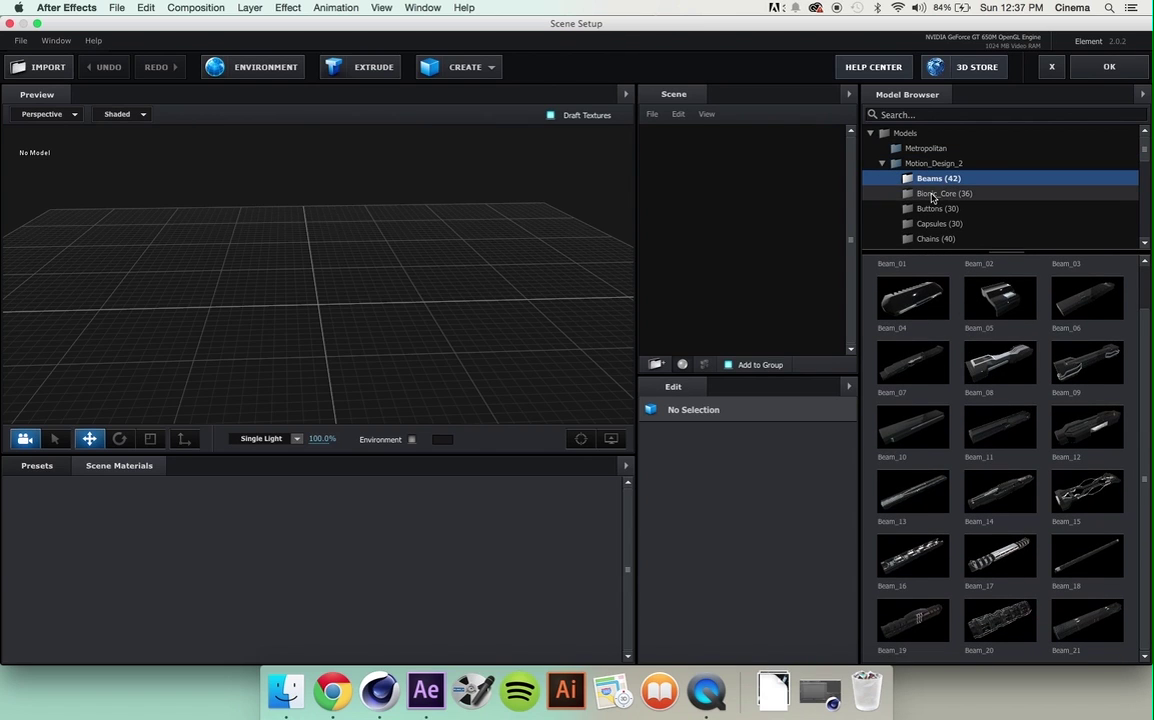
pyautogui.click(927, 194)
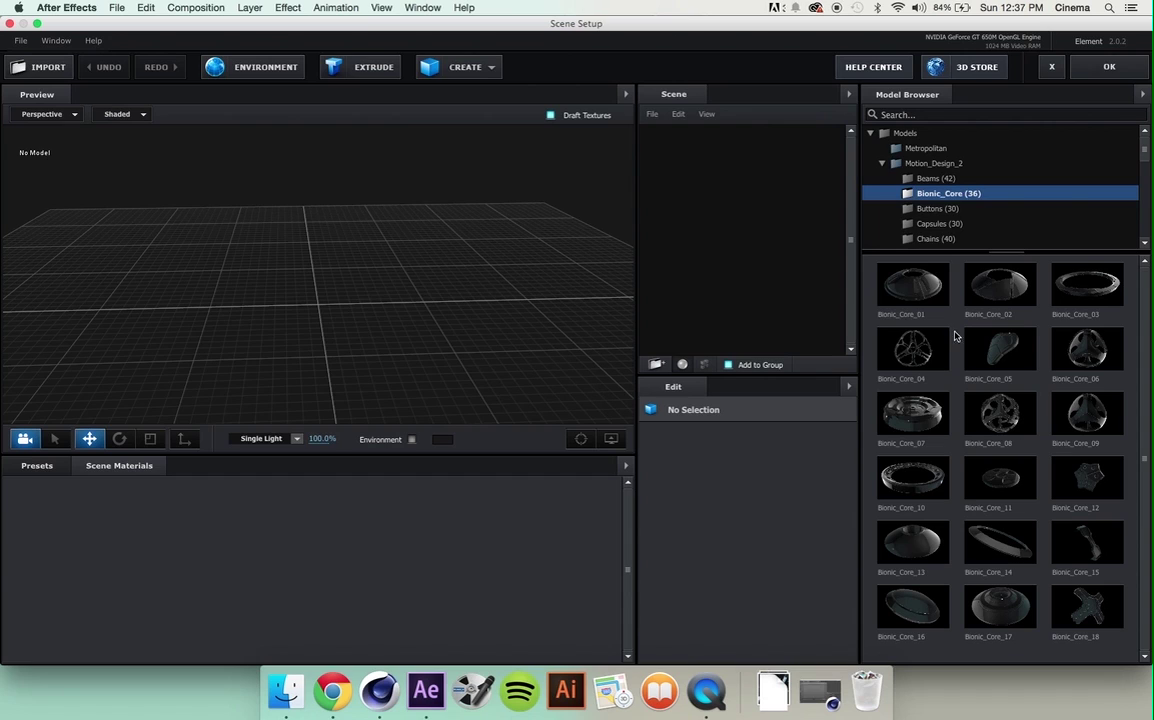
pyautogui.click(925, 208)
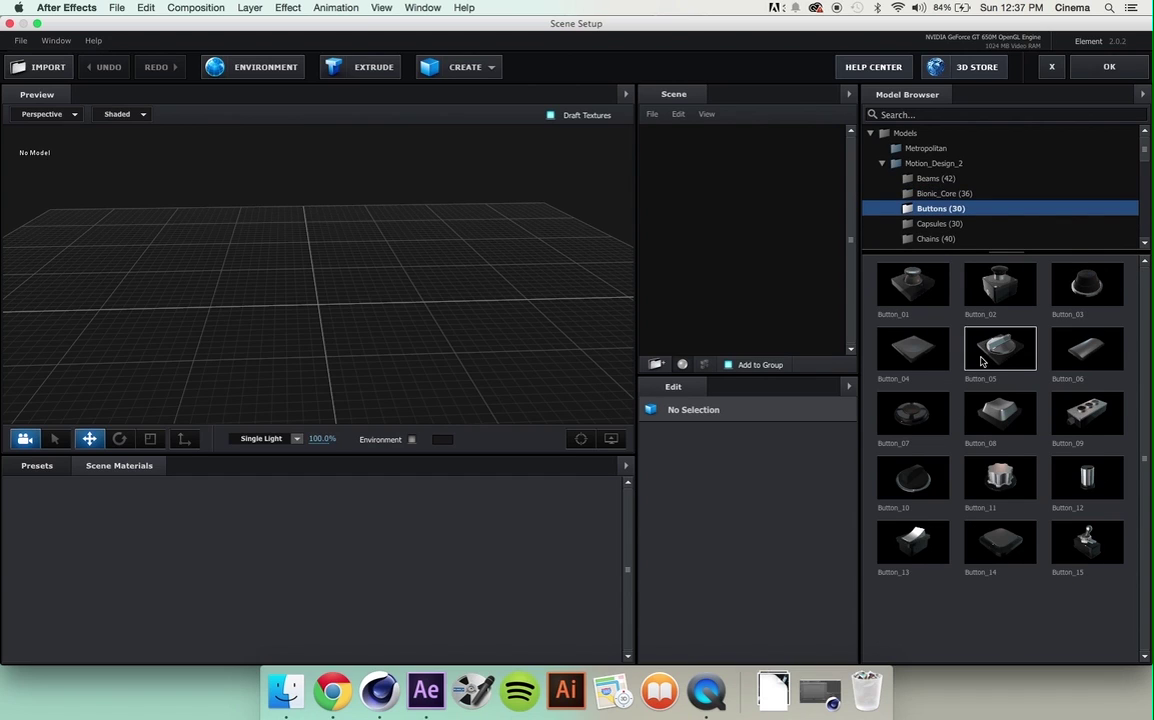
pyautogui.click(929, 225)
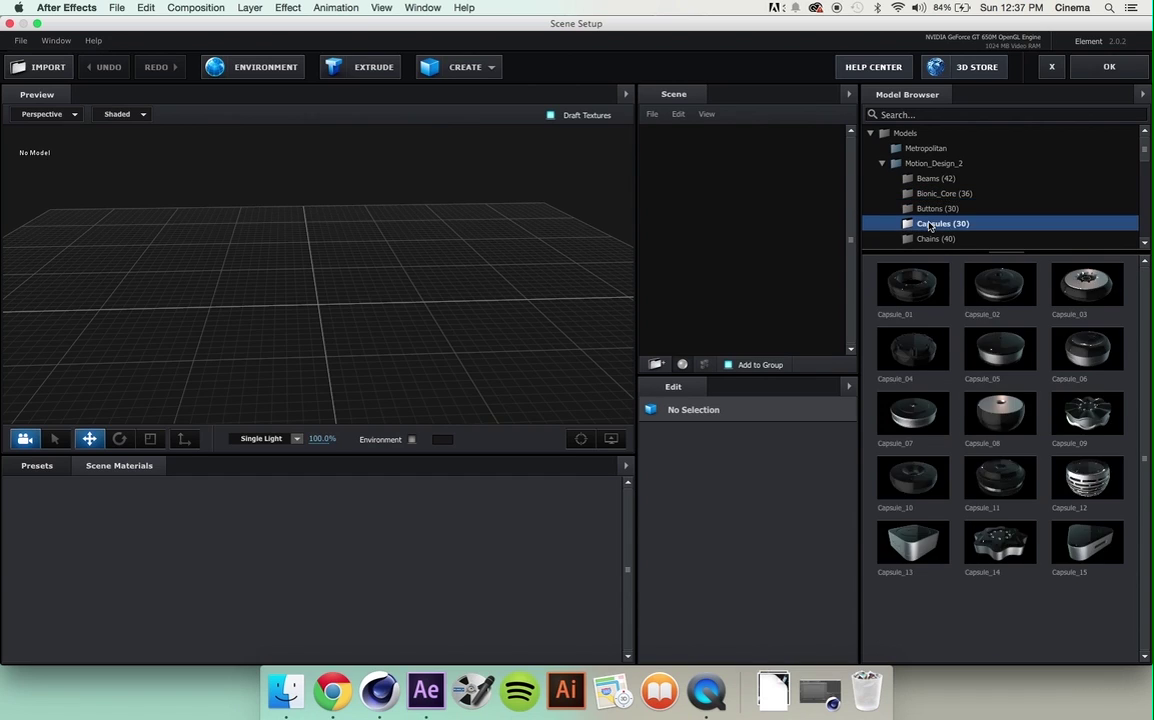
# - Browse the Chains, Cloth, Components, Crashed_Primitives and Crystal_Clusters model categories
pyautogui.scroll(-2, 940, 206)
pyautogui.scroll(-3, 940, 206)
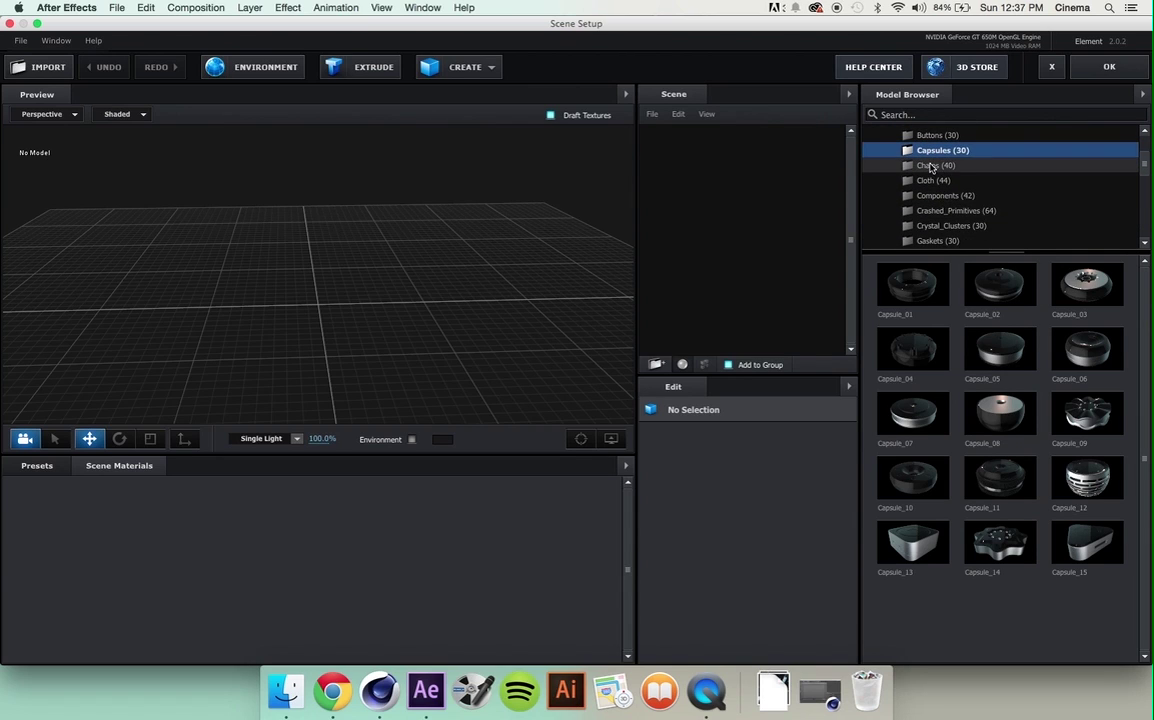
pyautogui.click(932, 165)
pyautogui.scroll(-1, 967, 455)
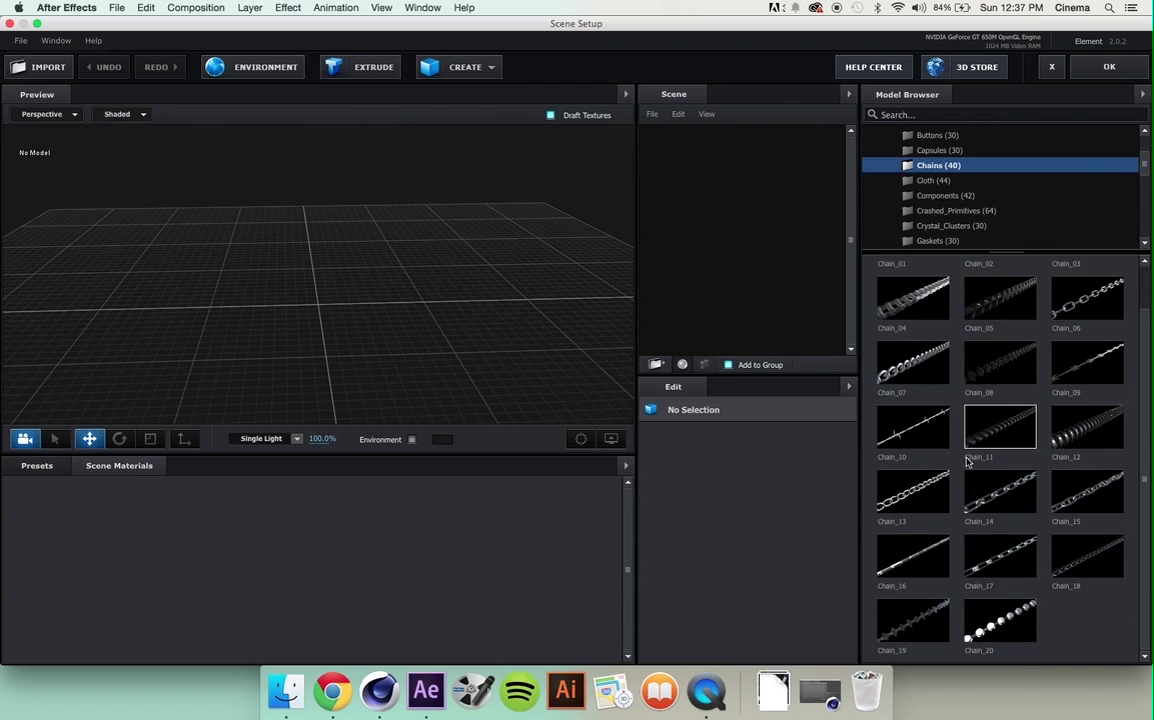
pyautogui.click(932, 182)
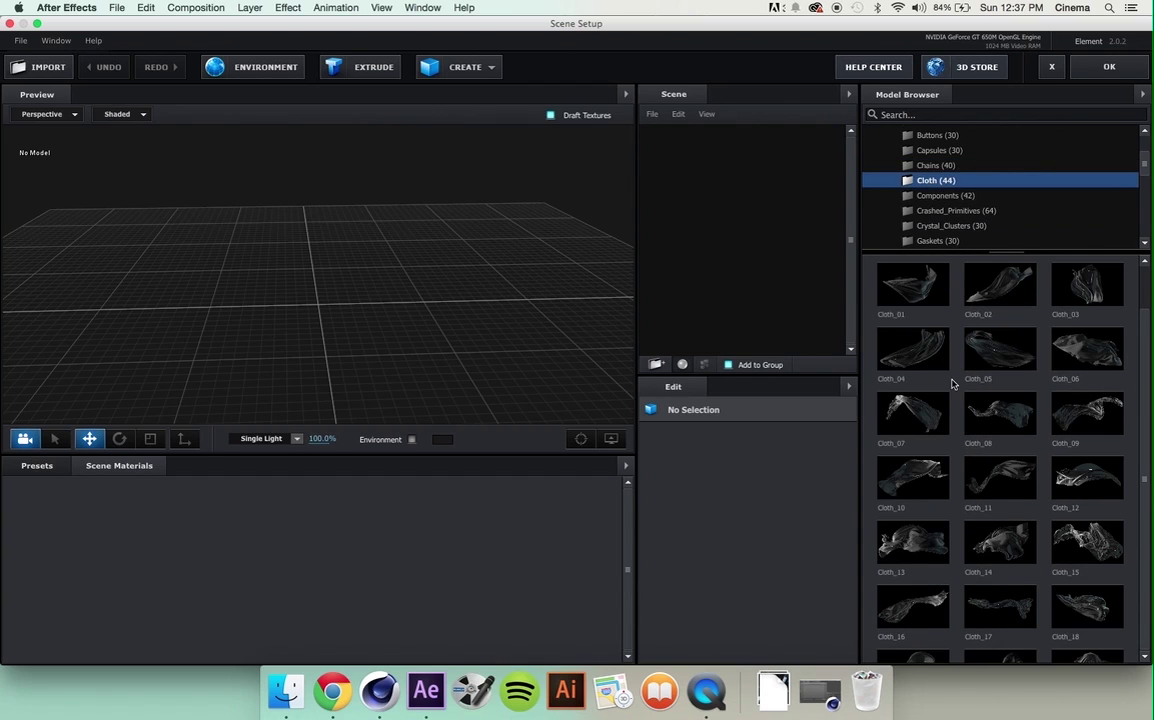
pyautogui.scroll(-3, 950, 388)
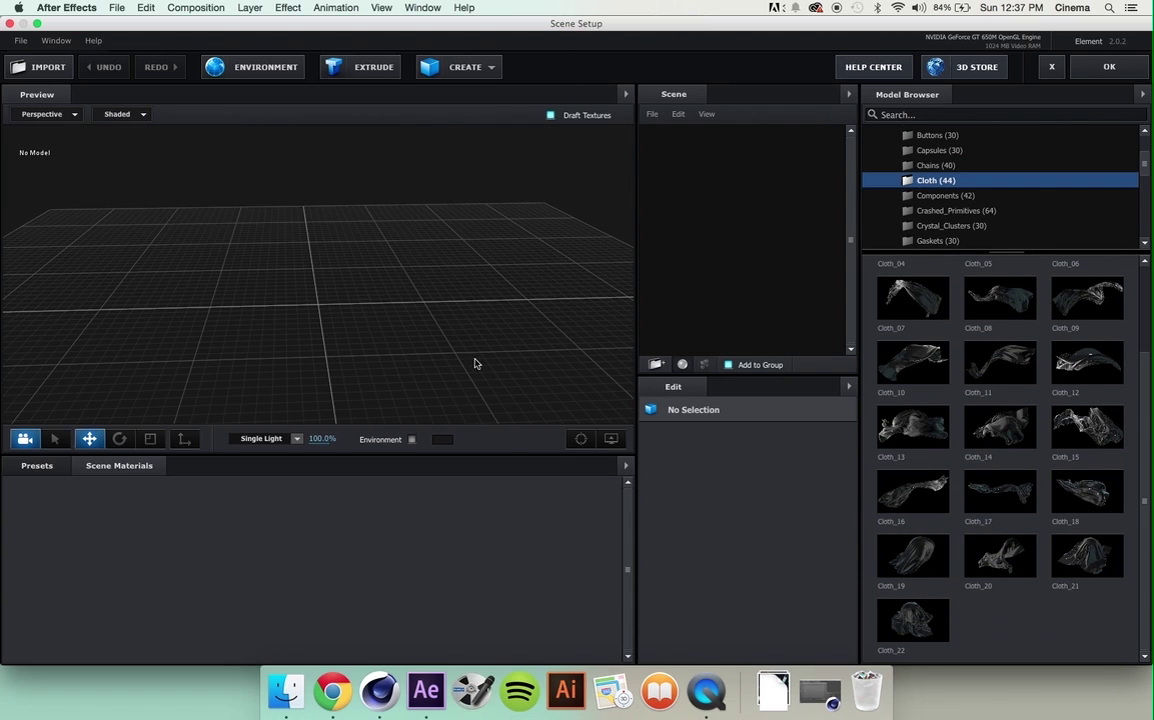
pyautogui.click(924, 197)
pyautogui.scroll(-2, 980, 369)
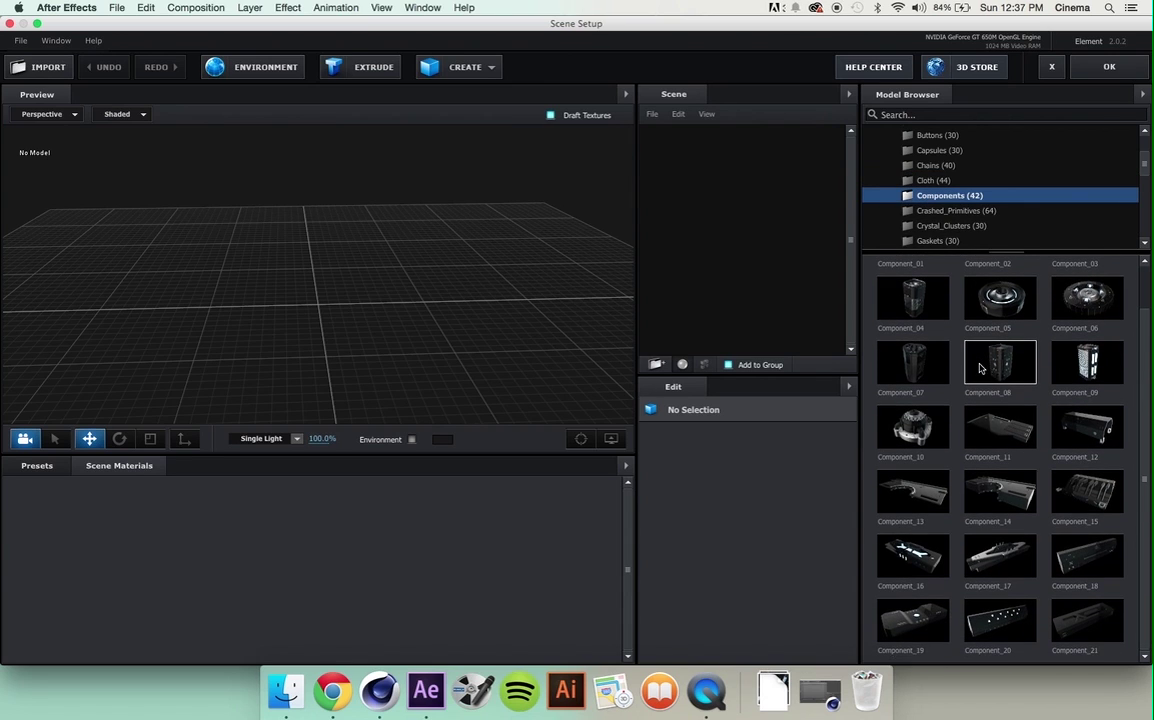
pyautogui.click(944, 210)
pyautogui.scroll(-5, 1047, 403)
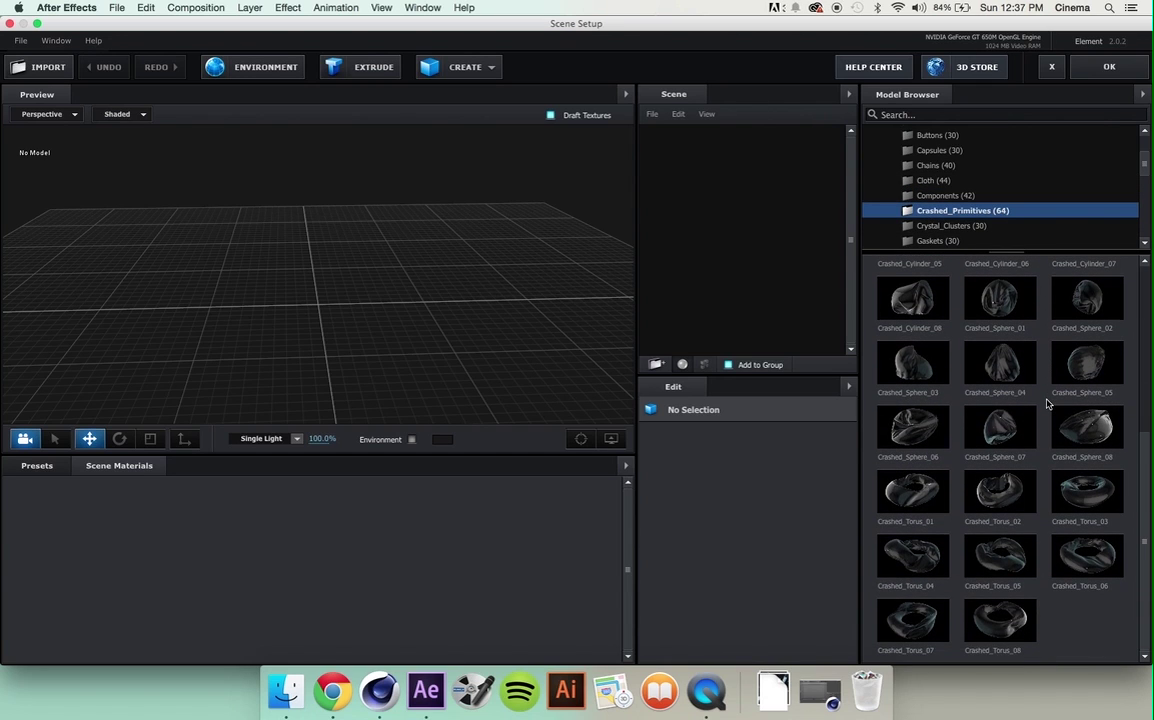
pyautogui.click(944, 226)
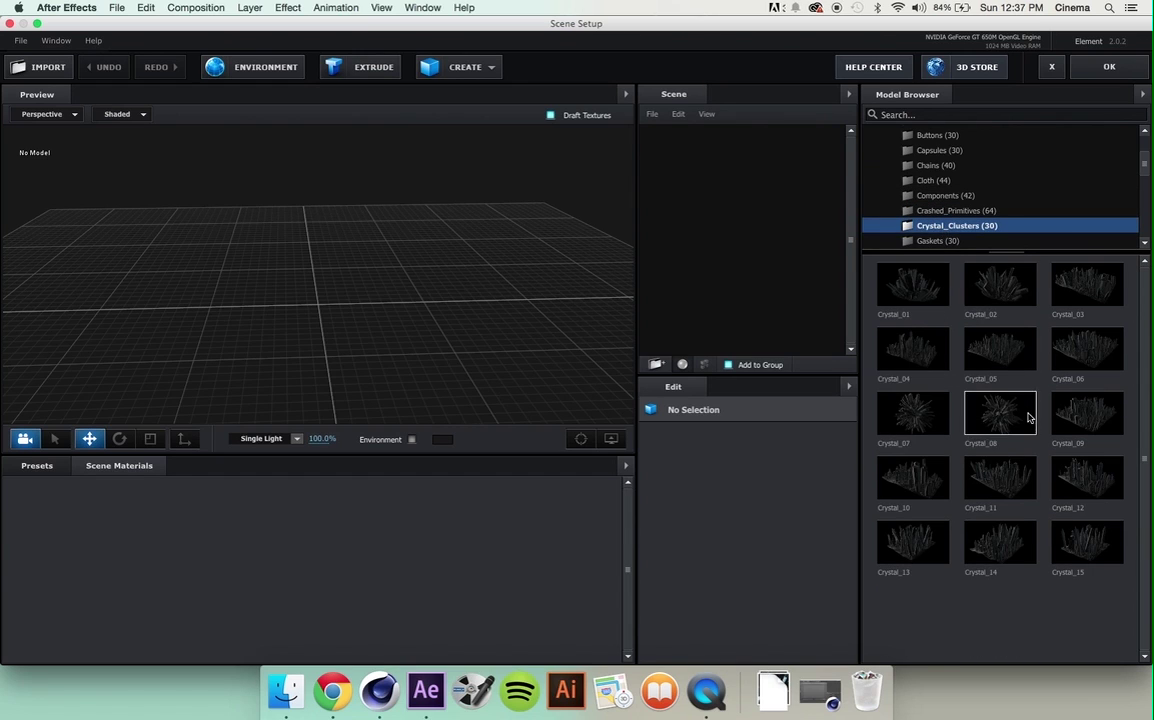
pyautogui.scroll(-2, 942, 225)
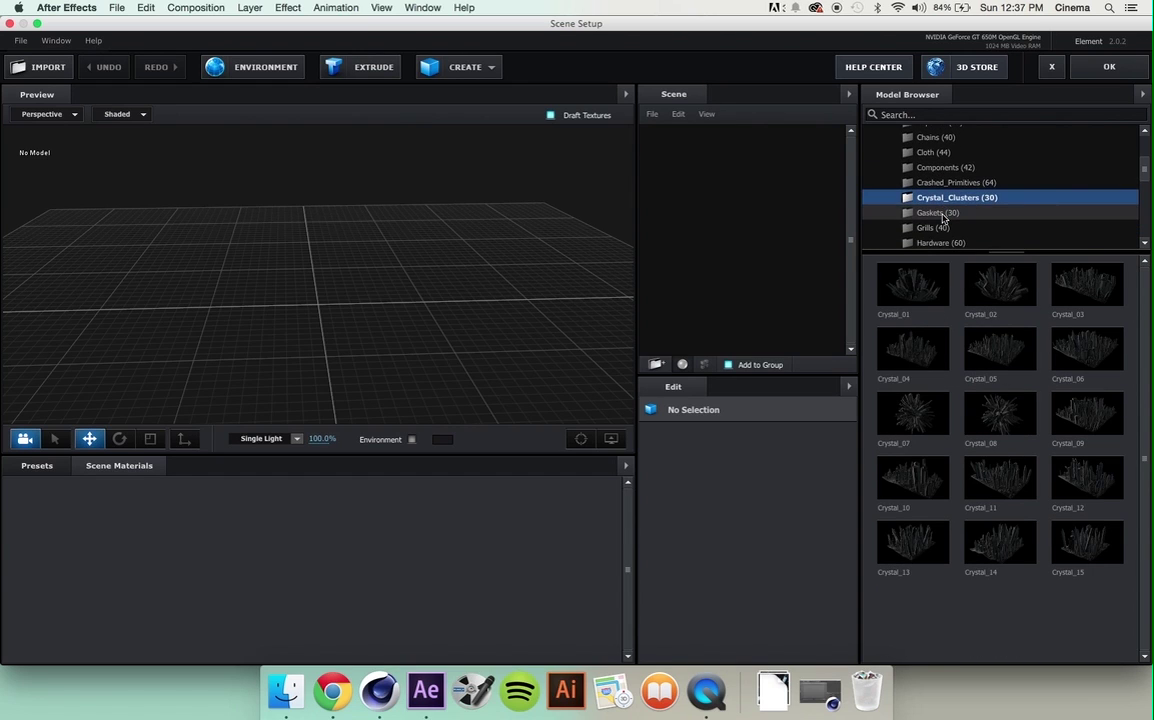
# - Look through Gaskets, Grills, Hardware and Hinges, then open the Screens category
pyautogui.click(943, 214)
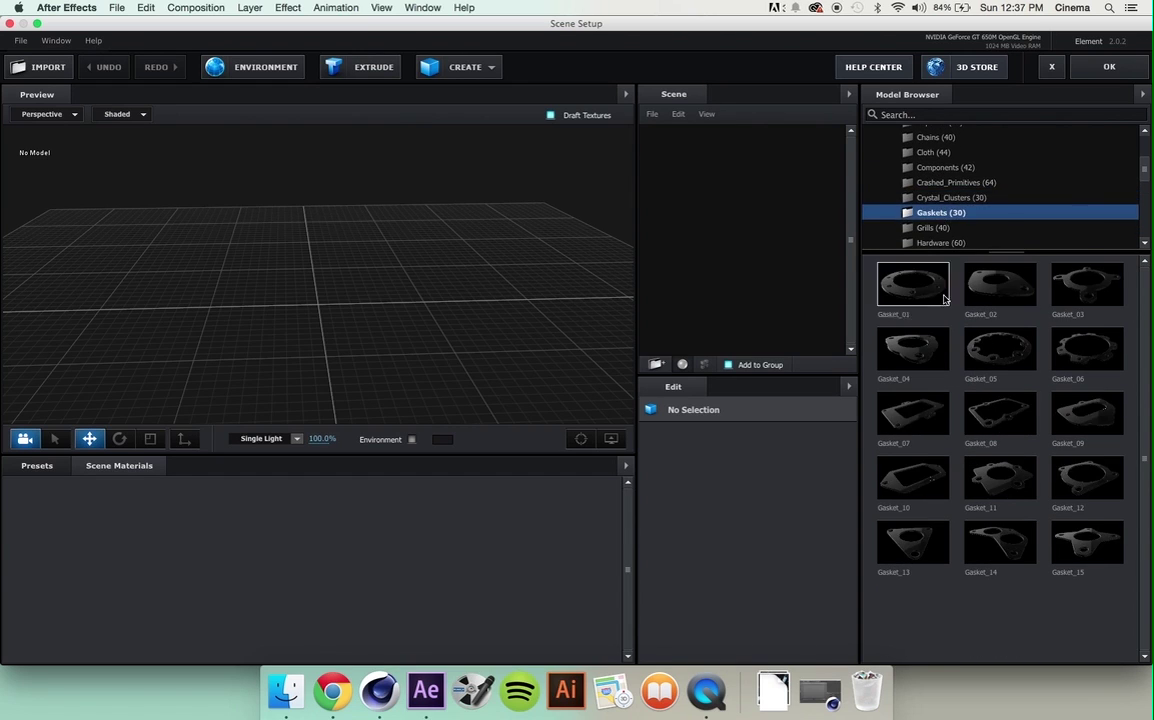
pyautogui.click(938, 229)
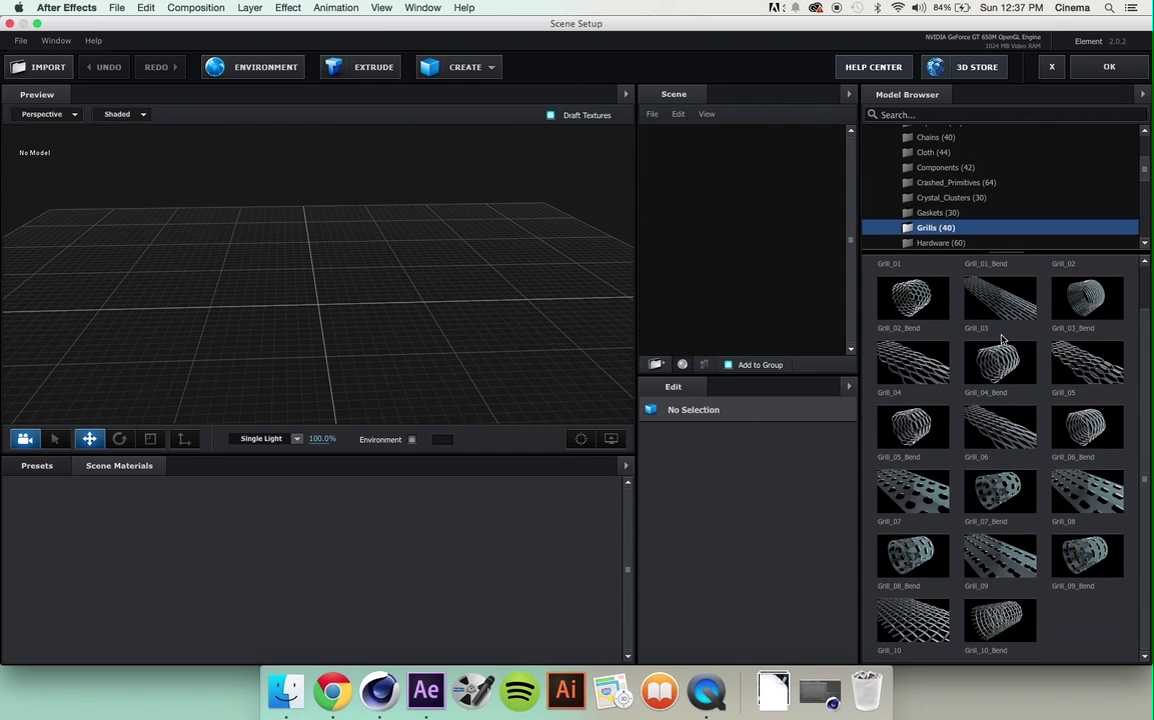
pyautogui.scroll(-3, 930, 203)
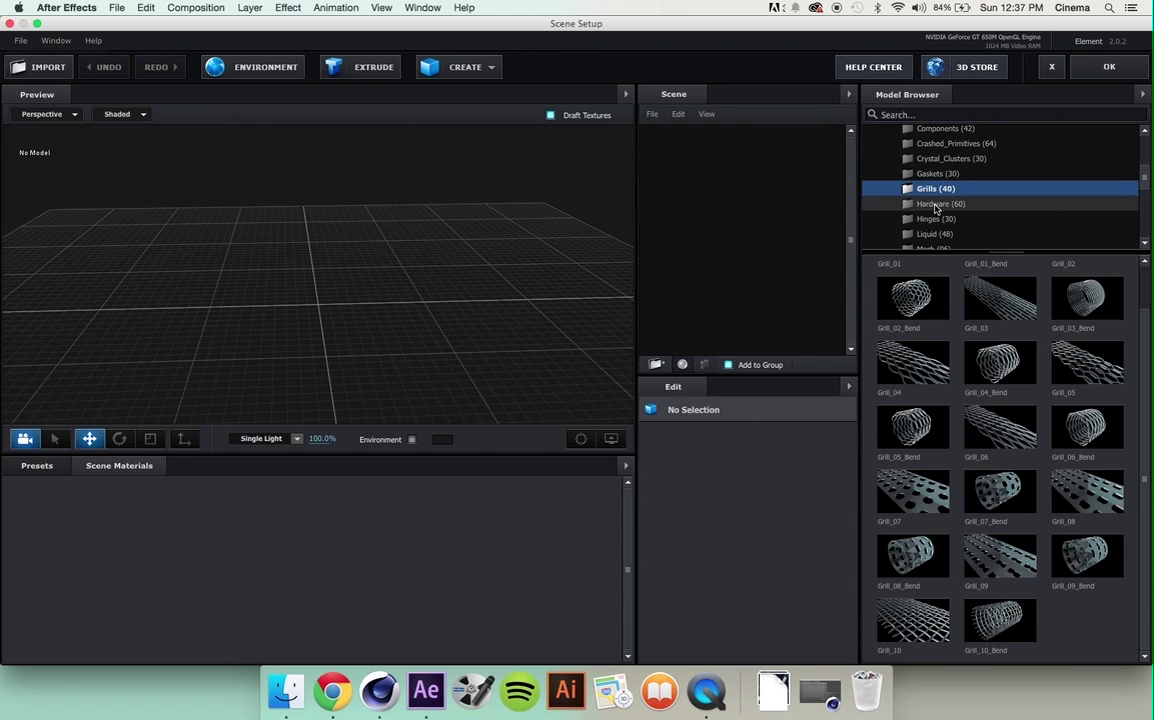
pyautogui.click(936, 205)
pyautogui.scroll(-5, 1020, 410)
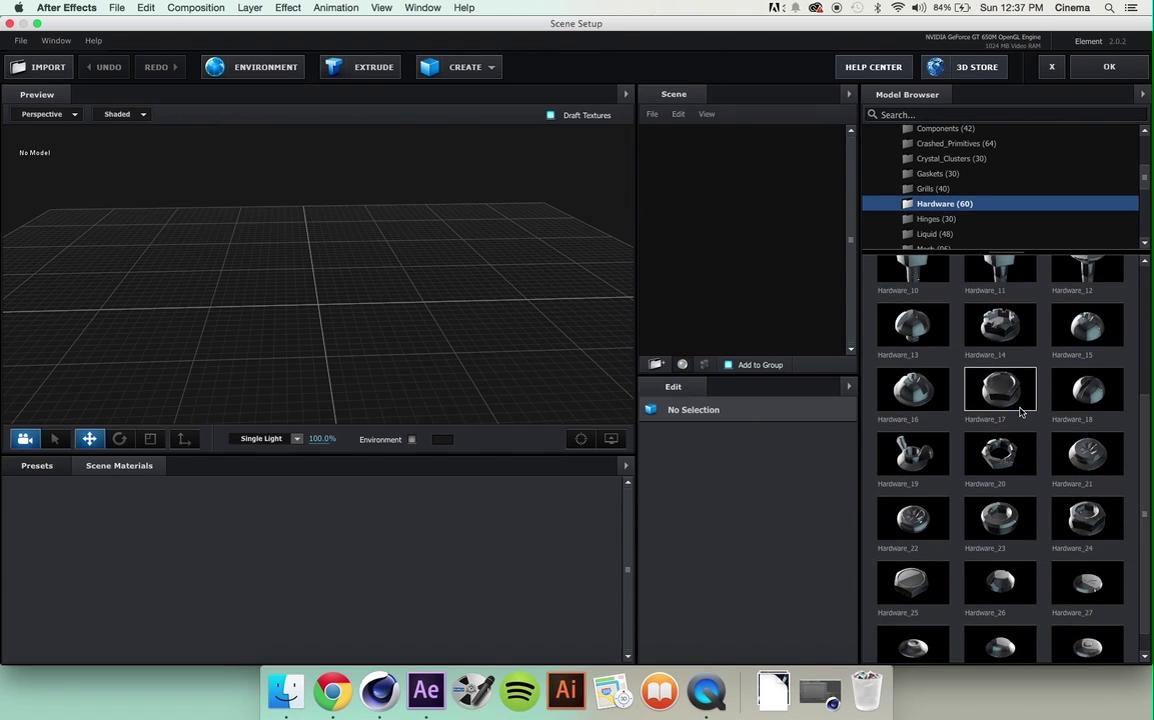
pyautogui.scroll(-1, 1020, 410)
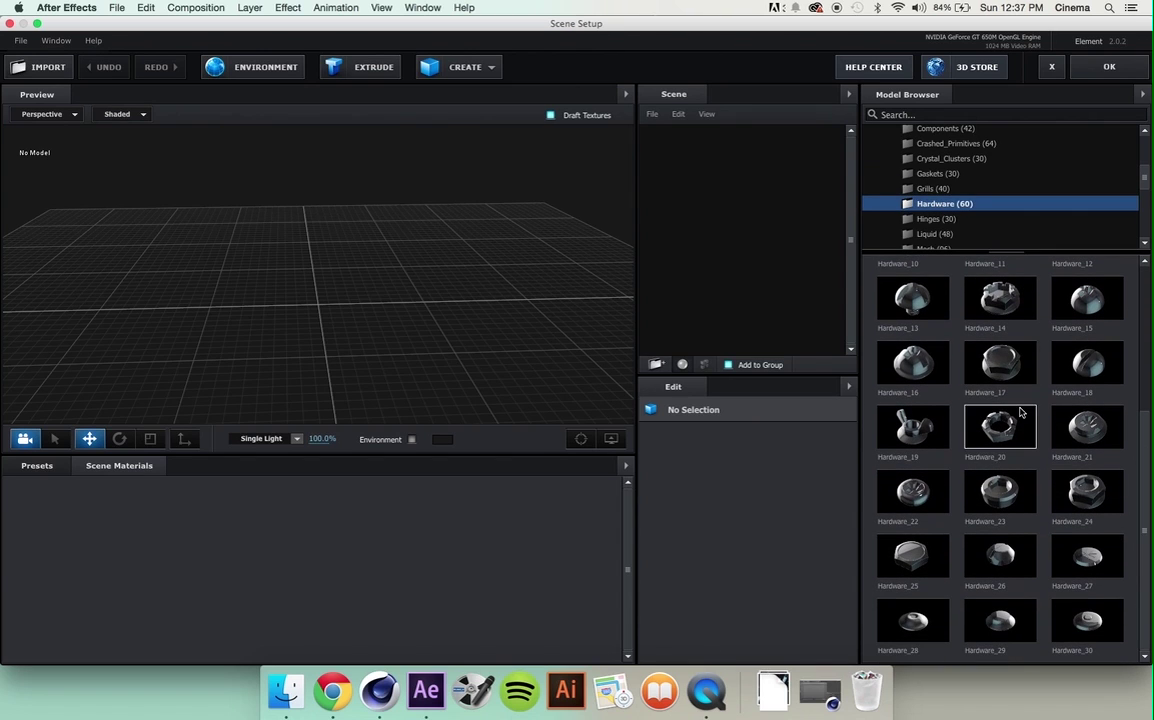
pyautogui.click(936, 218)
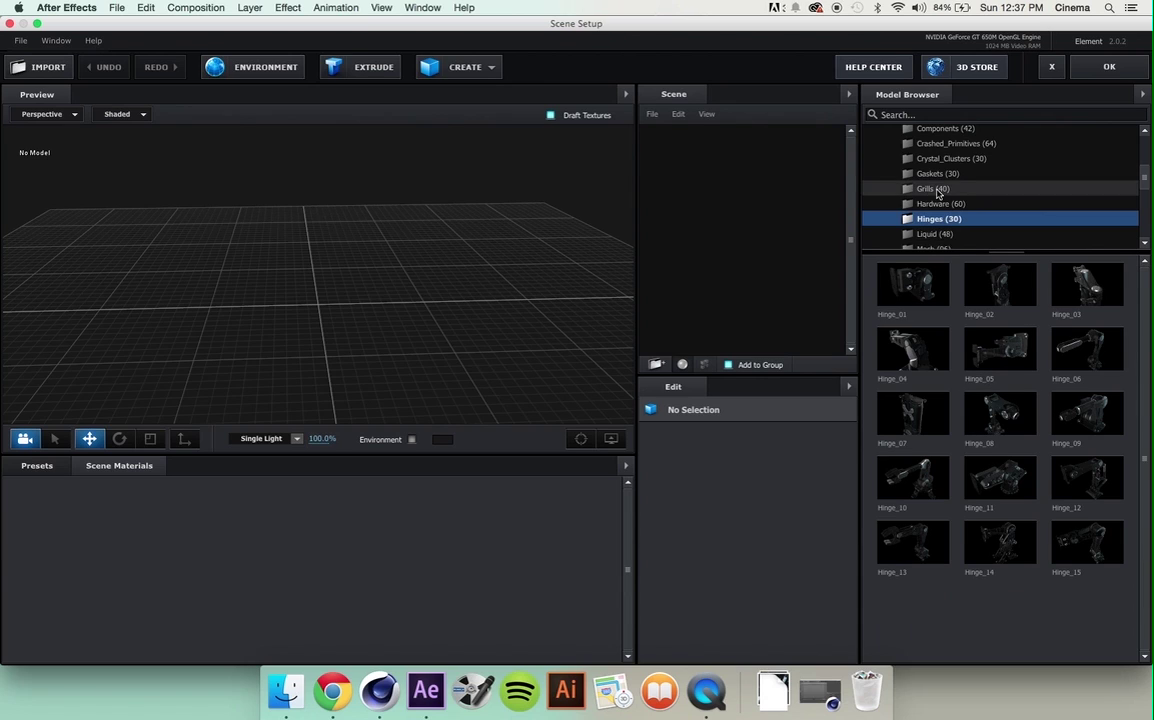
pyautogui.scroll(-3, 938, 193)
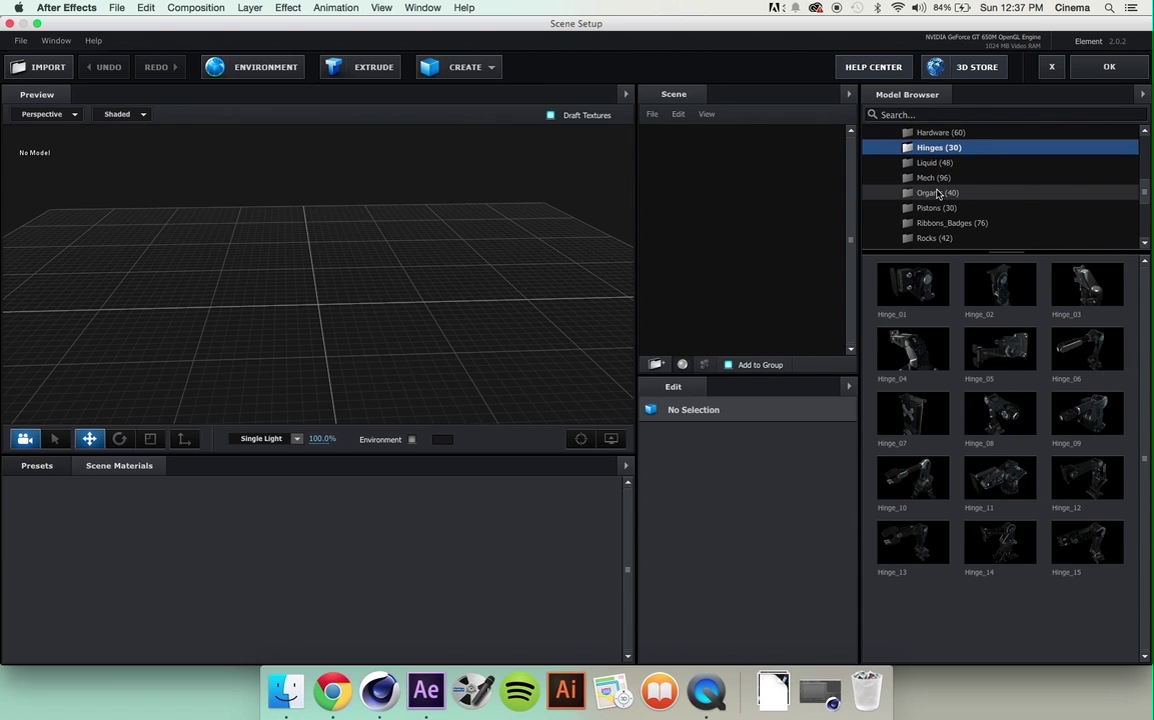
pyautogui.scroll(-3, 938, 193)
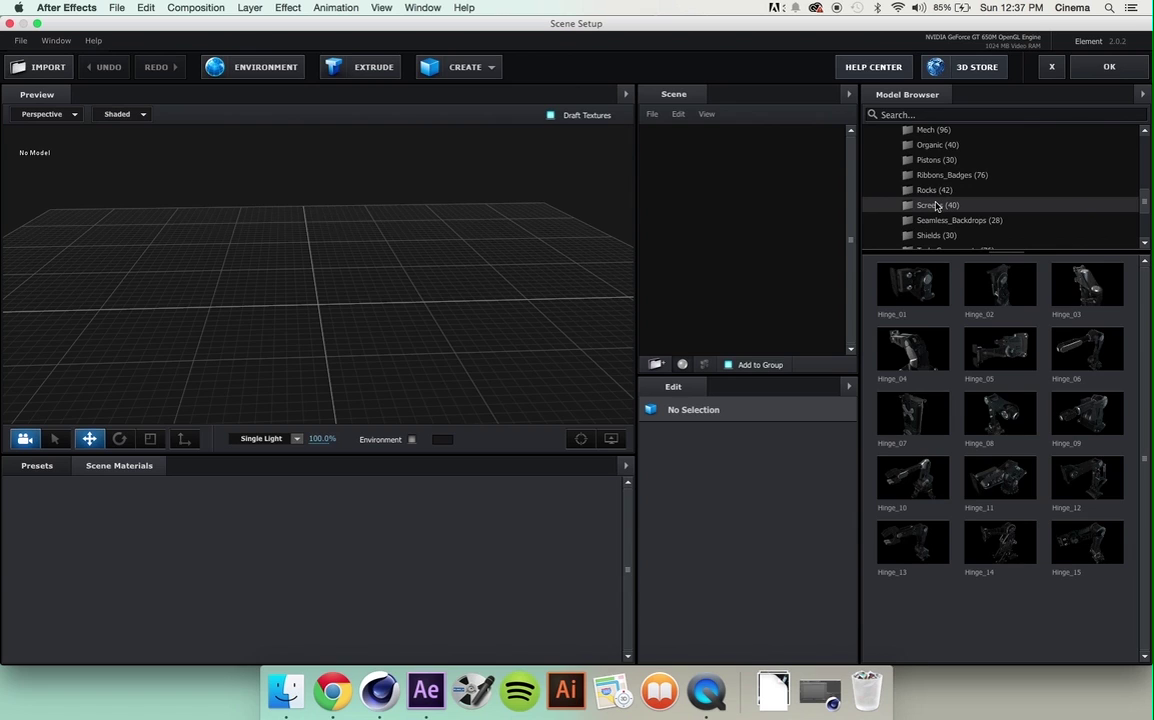
pyautogui.click(937, 205)
pyautogui.scroll(-1, 898, 333)
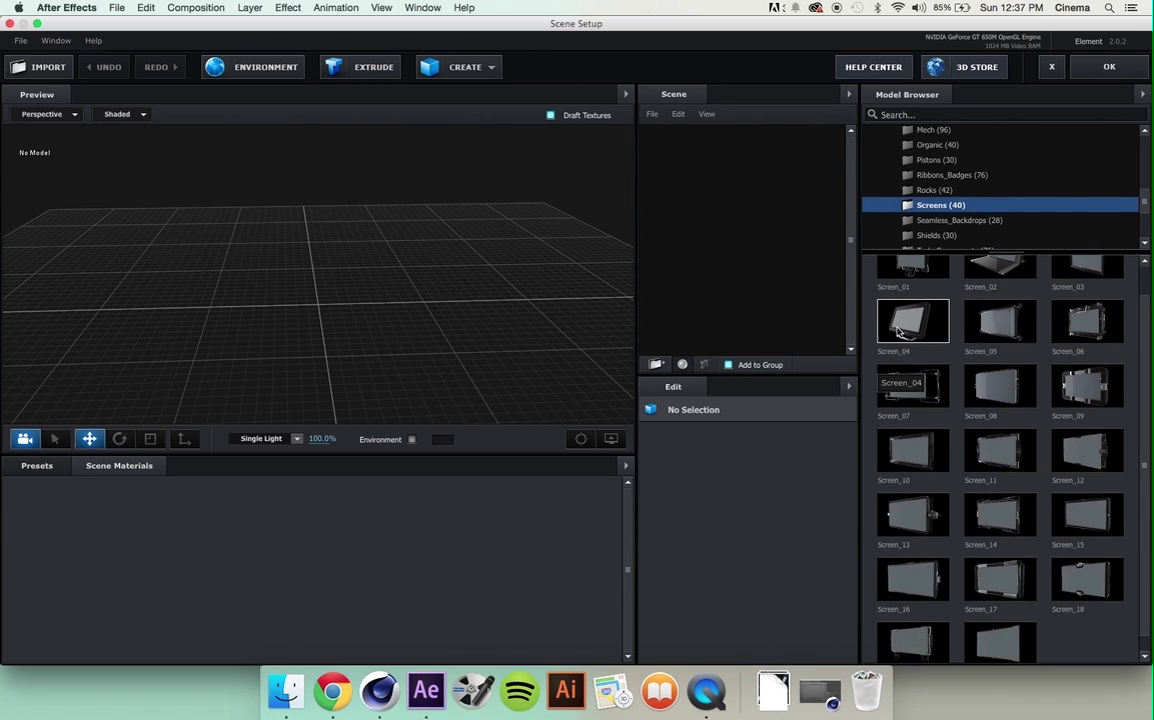
pyautogui.scroll(-1, 898, 333)
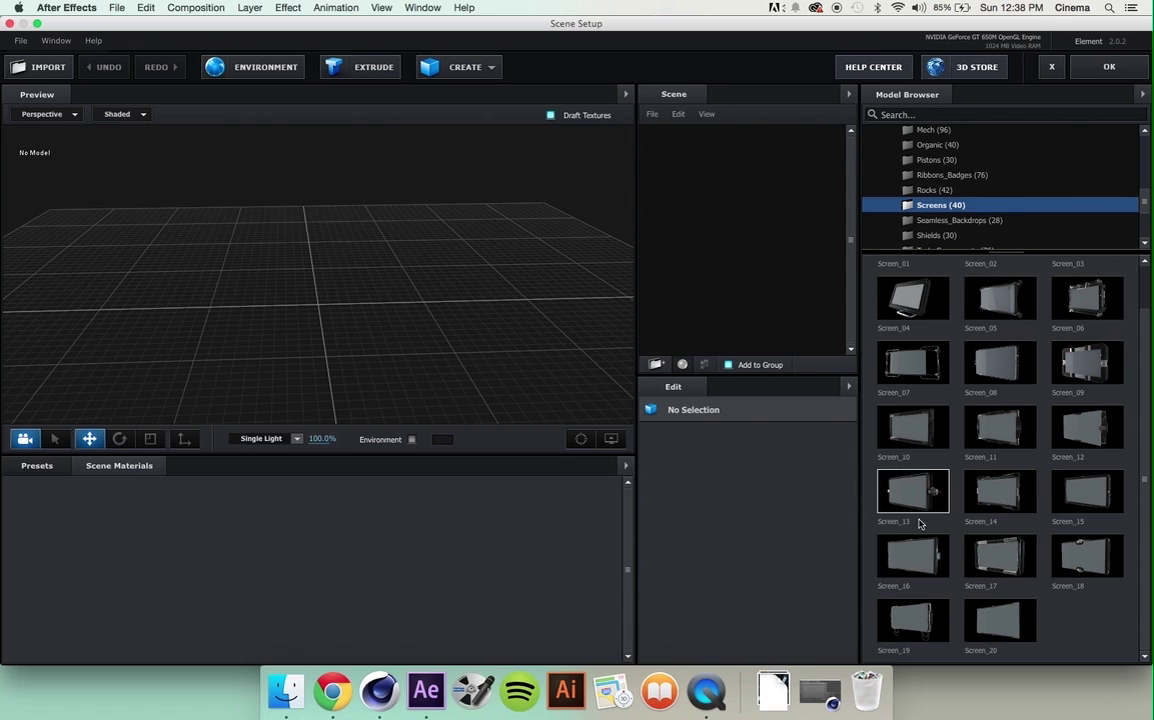
# - Add Screen_17 to the scene and inspect it from several angles, briefly toggling the environment background
pyautogui.click(995, 560)
pyautogui.moveTo(480, 256); pyautogui.dragTo(473, 314)
pyautogui.click(412, 439)
pyautogui.moveTo(501, 367); pyautogui.dragTo(463, 381)
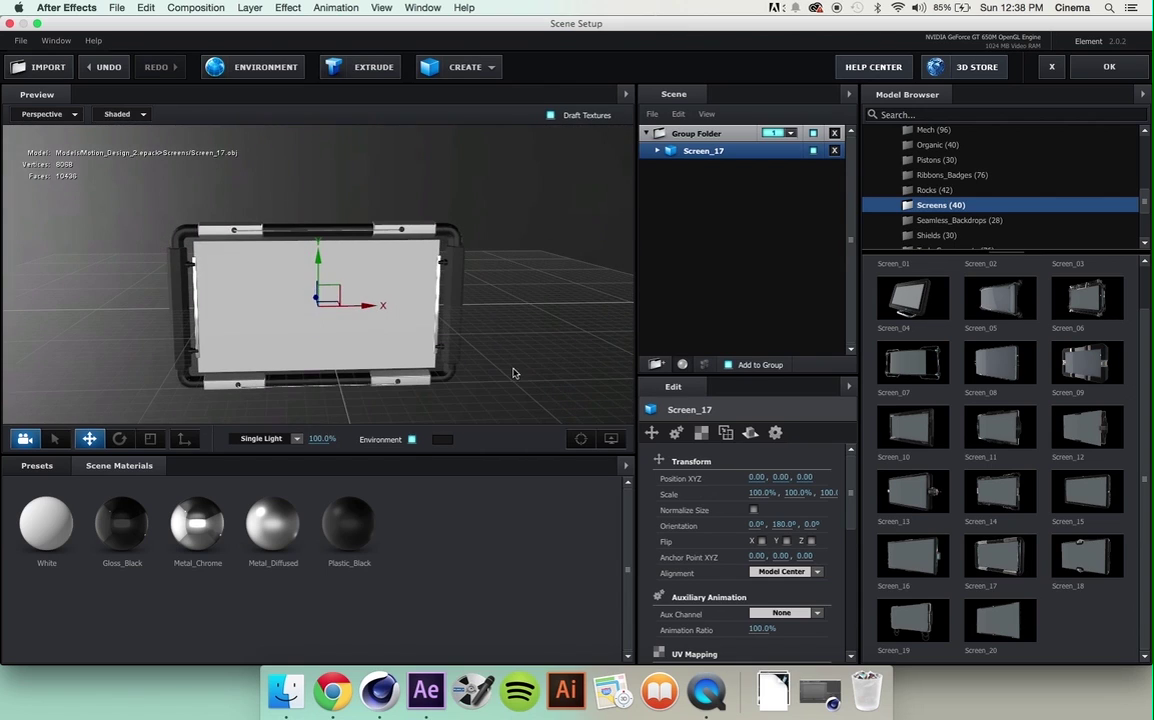
pyautogui.click(411, 439)
pyautogui.moveTo(498, 332)
pyautogui.mouseDown()
pyautogui.moveTo(533, 325)
pyautogui.moveTo(525, 345)
pyautogui.moveTo(495, 319)
pyautogui.moveTo(497, 343)
pyautogui.mouseUp()
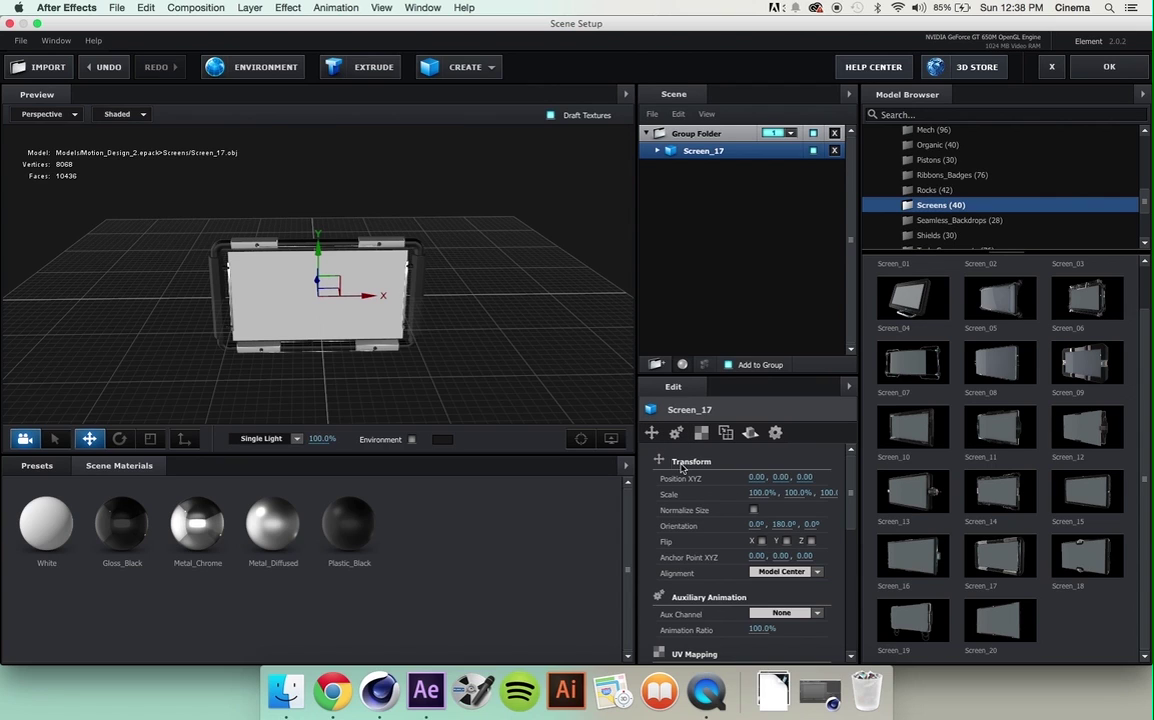
# - Scale Screen_17 to 50% on all axes
pyautogui.moveTo(761, 493); pyautogui.dragTo(710, 494)
pyautogui.click(760, 493)
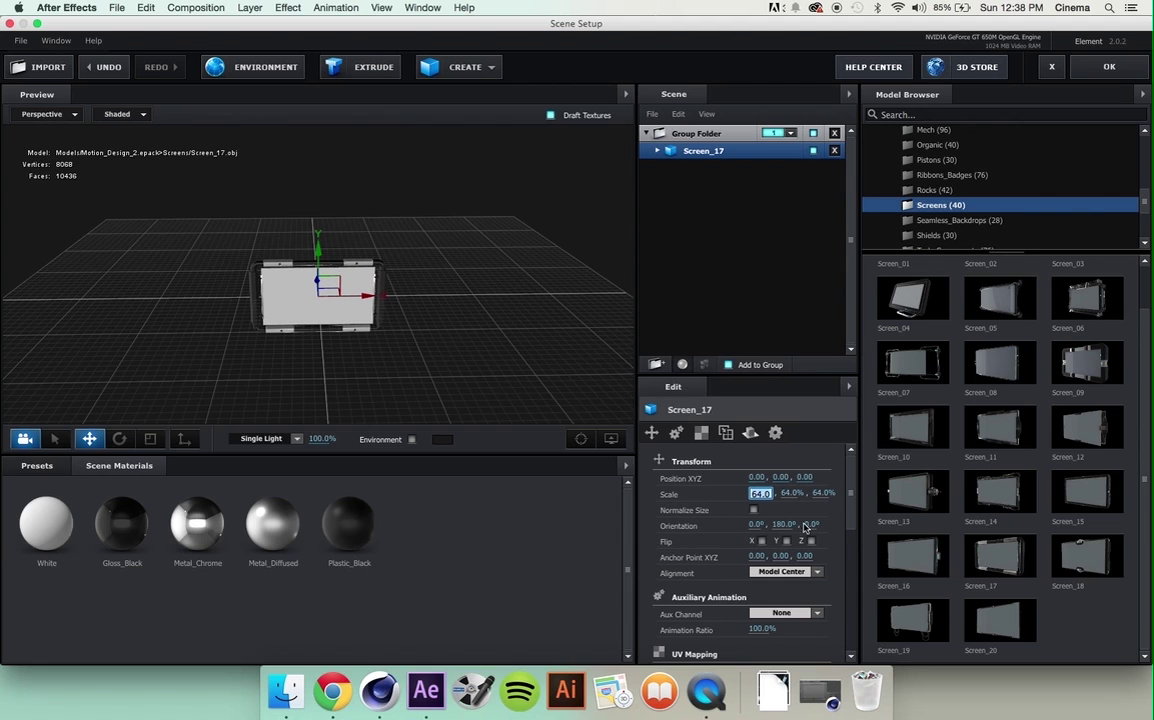
pyautogui.write('50')
pyautogui.press('Return')
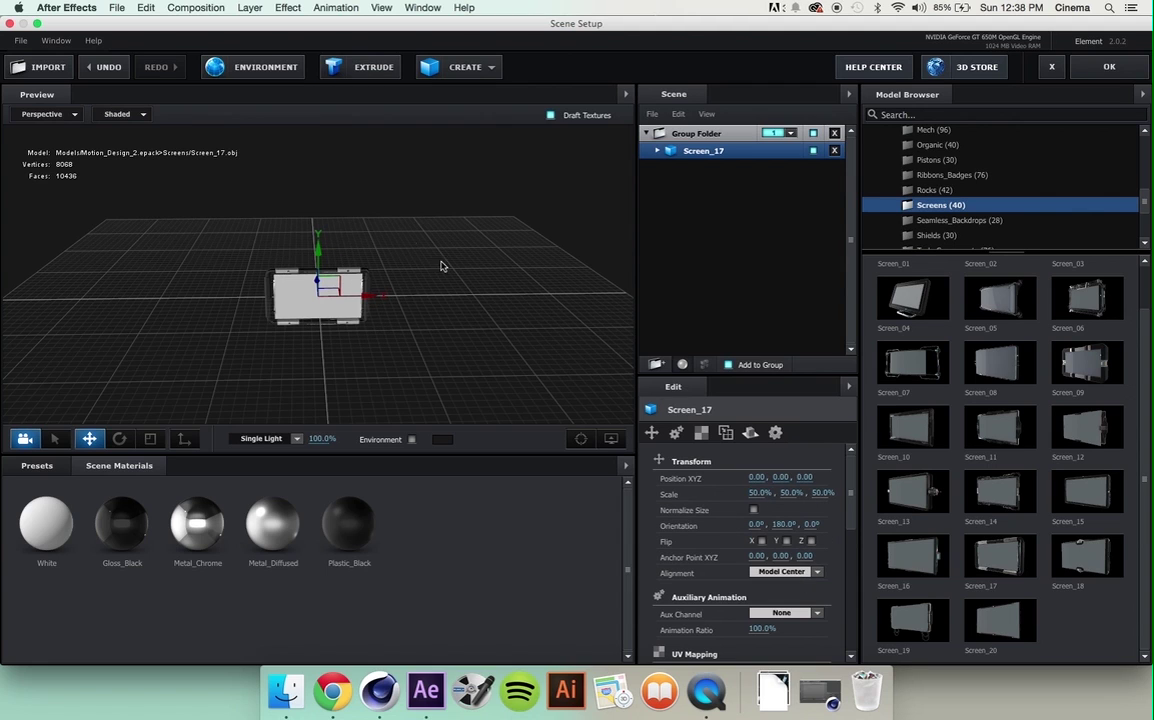
pyautogui.moveTo(405, 263); pyautogui.dragTo(405, 243)
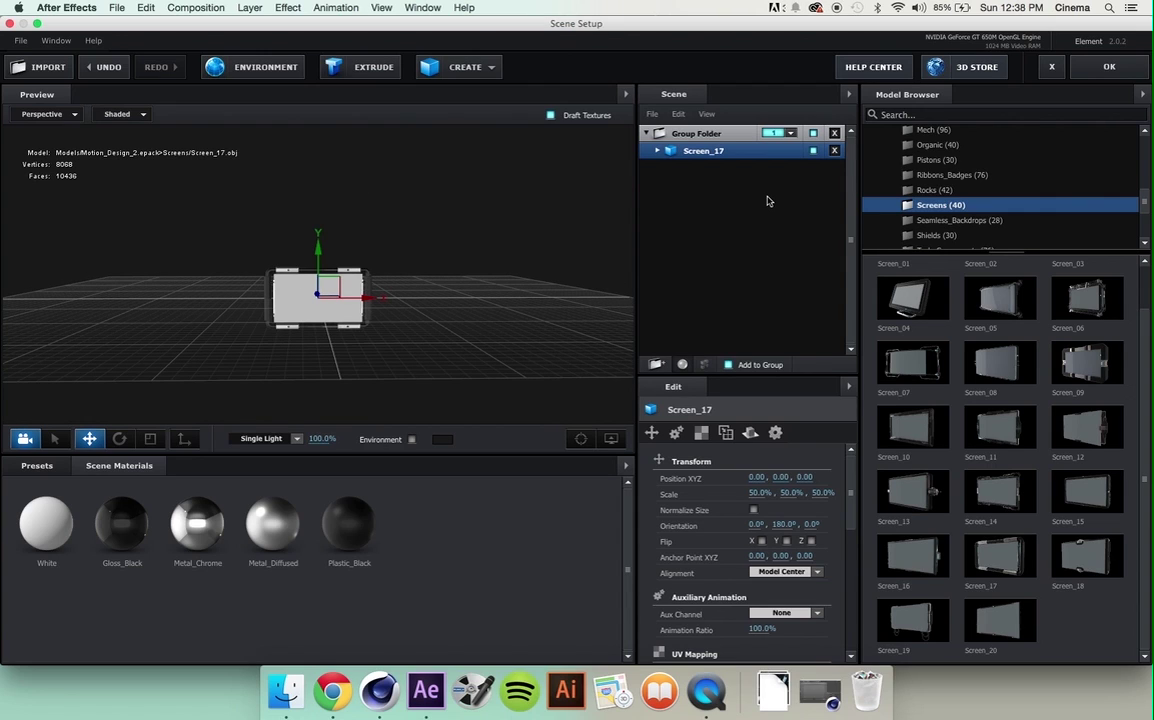
pyautogui.scroll(1, 1076, 334)
pyautogui.scroll(3, 1076, 334)
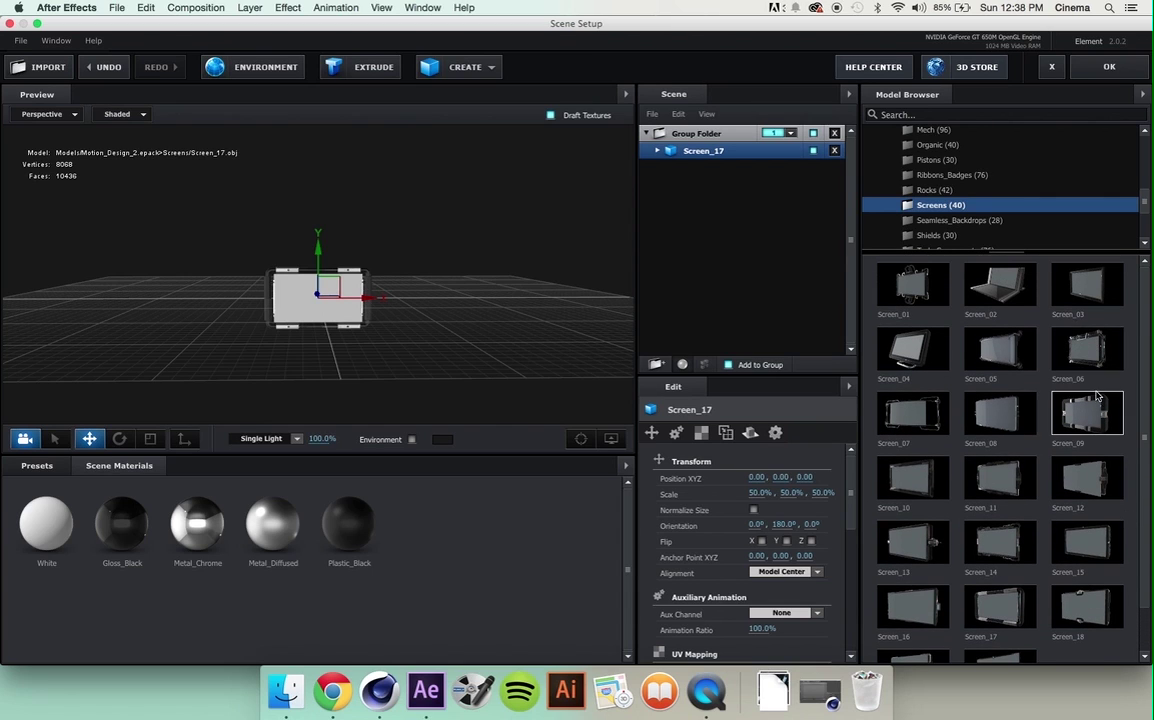
# - Add Screen_06 at half size and move it left of Screen_17
pyautogui.click(1090, 348)
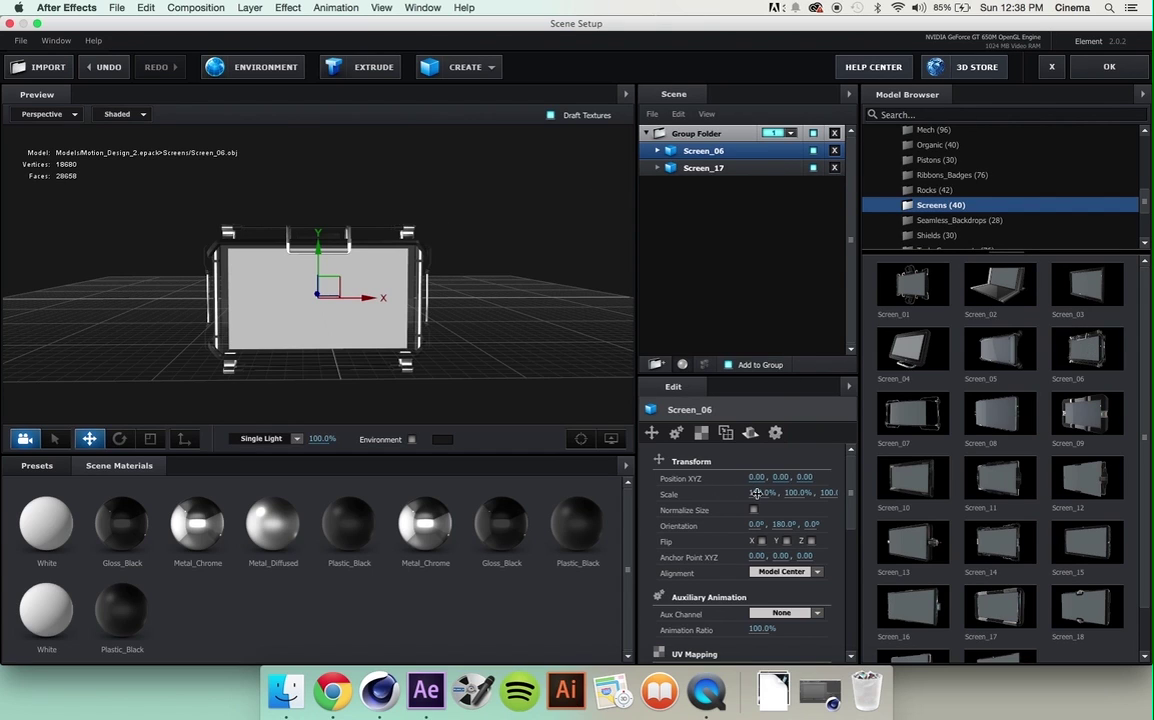
pyautogui.moveTo(756, 493); pyautogui.dragTo(716, 493)
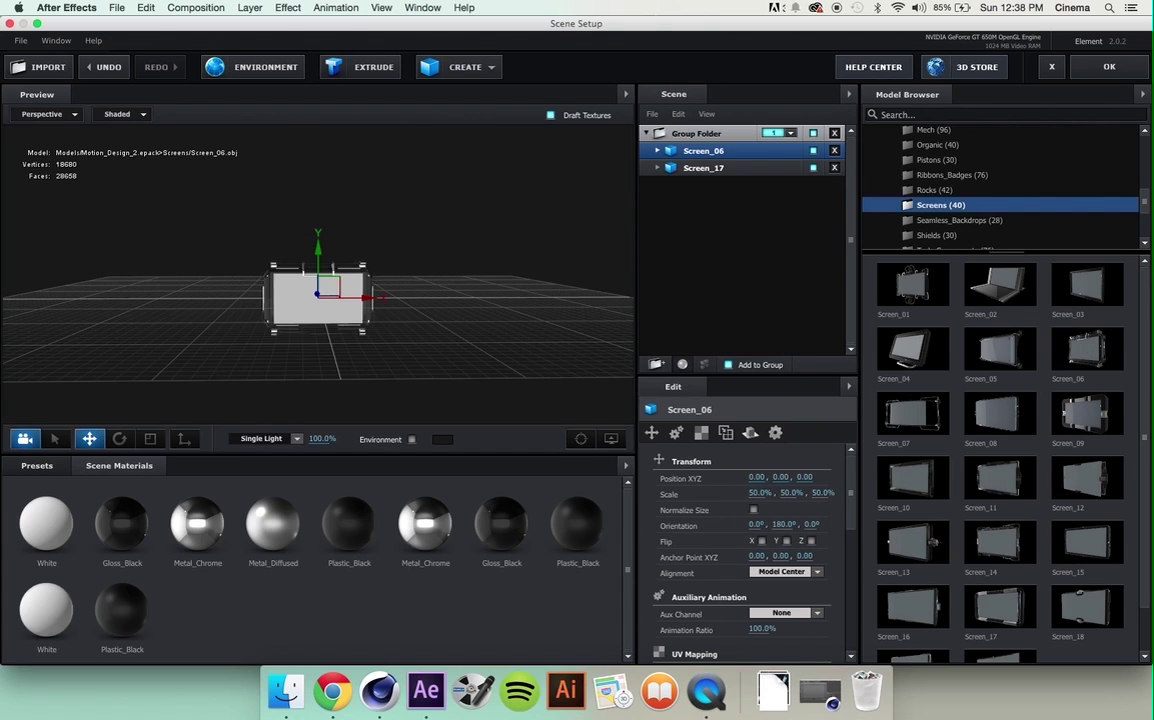
pyautogui.moveTo(367, 300); pyautogui.dragTo(255, 287)
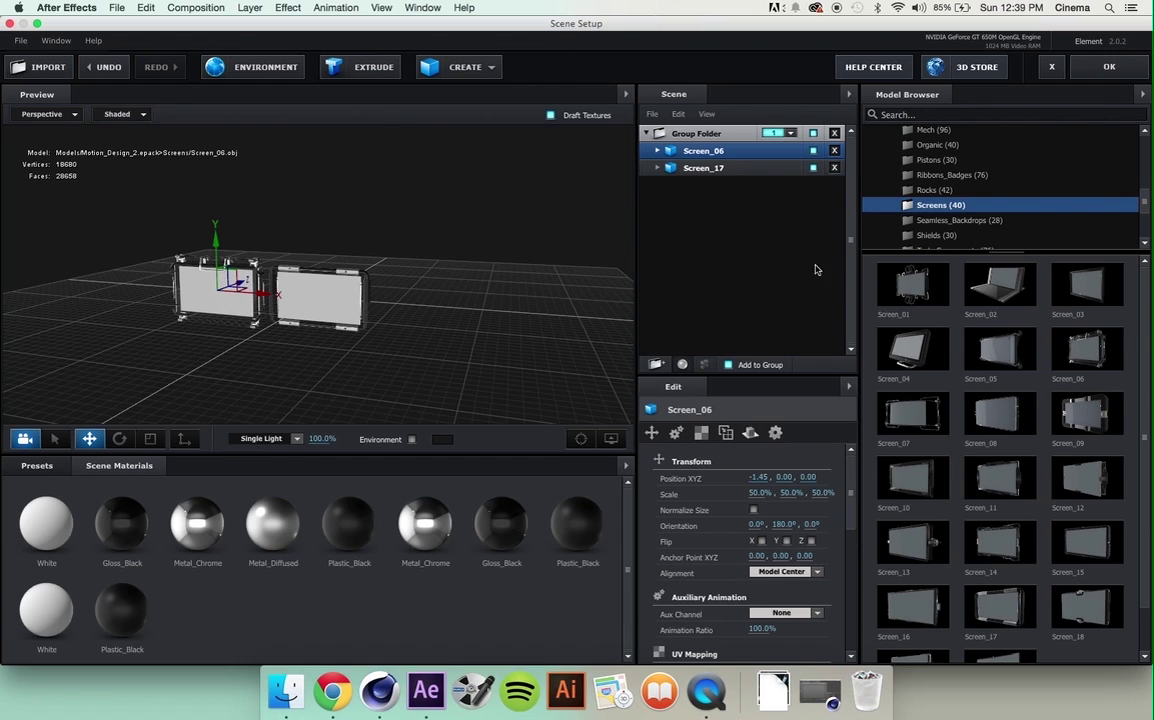
# - Add Screen_13 at 50% scale and move it right of the middle screen
pyautogui.click(912, 542)
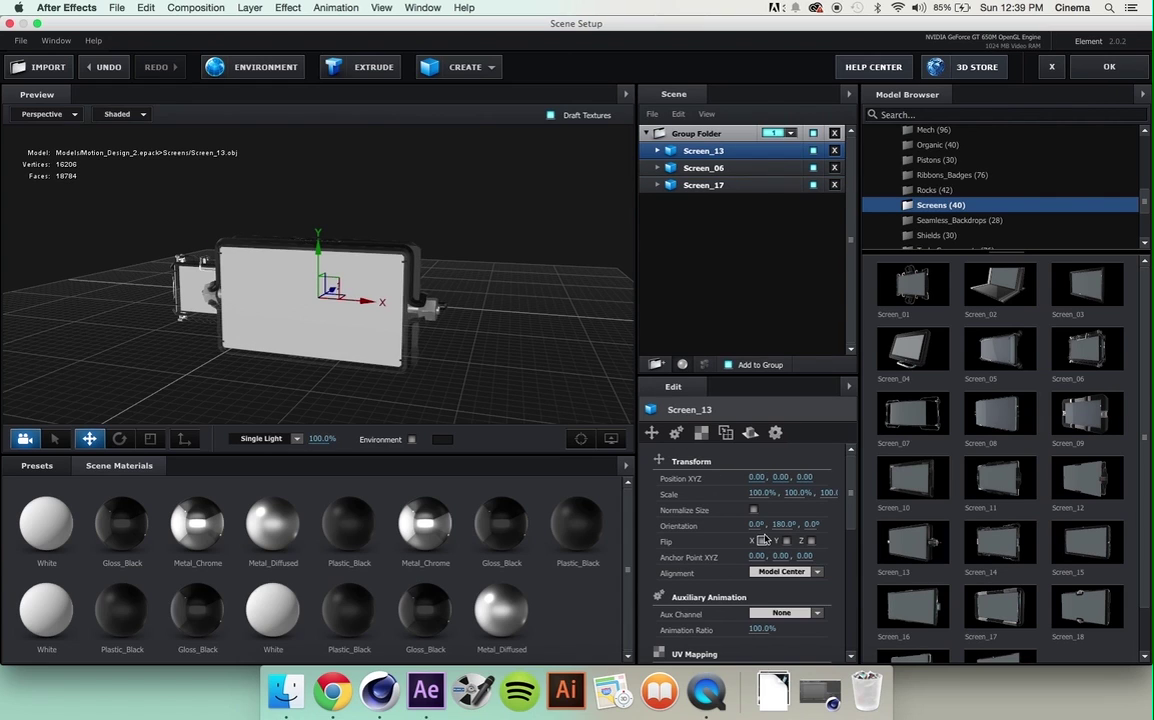
pyautogui.click(762, 493)
pyautogui.write('50')
pyautogui.press('Return')
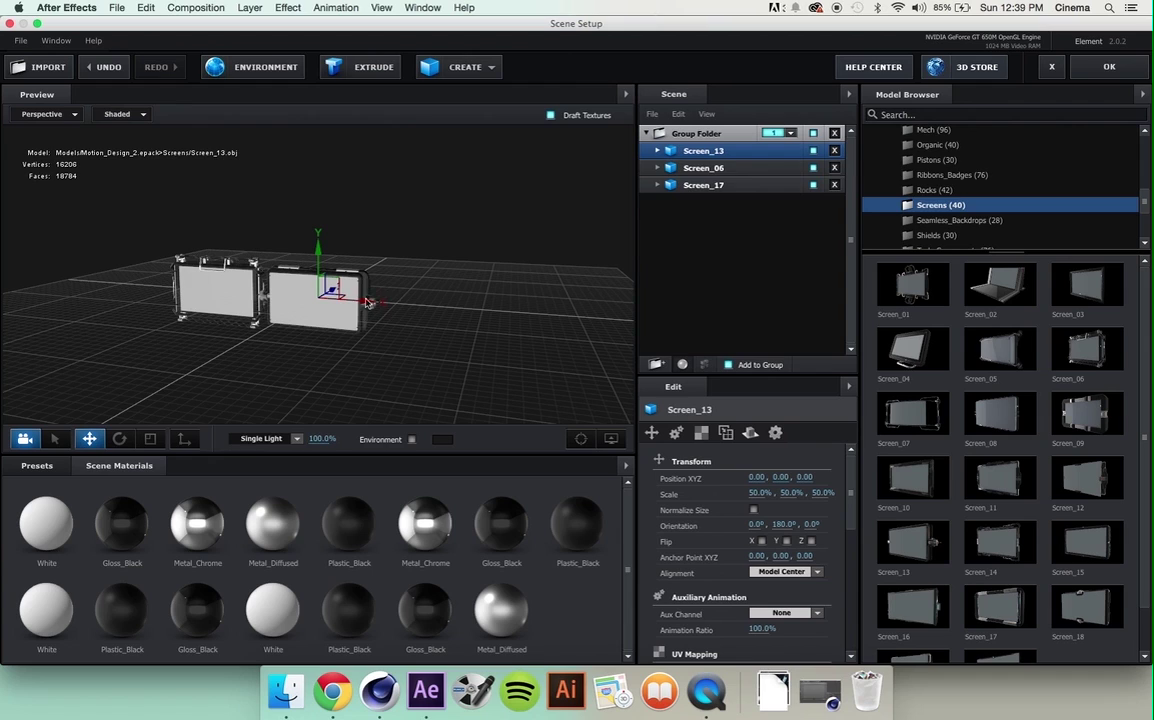
pyautogui.moveTo(373, 303); pyautogui.dragTo(485, 337)
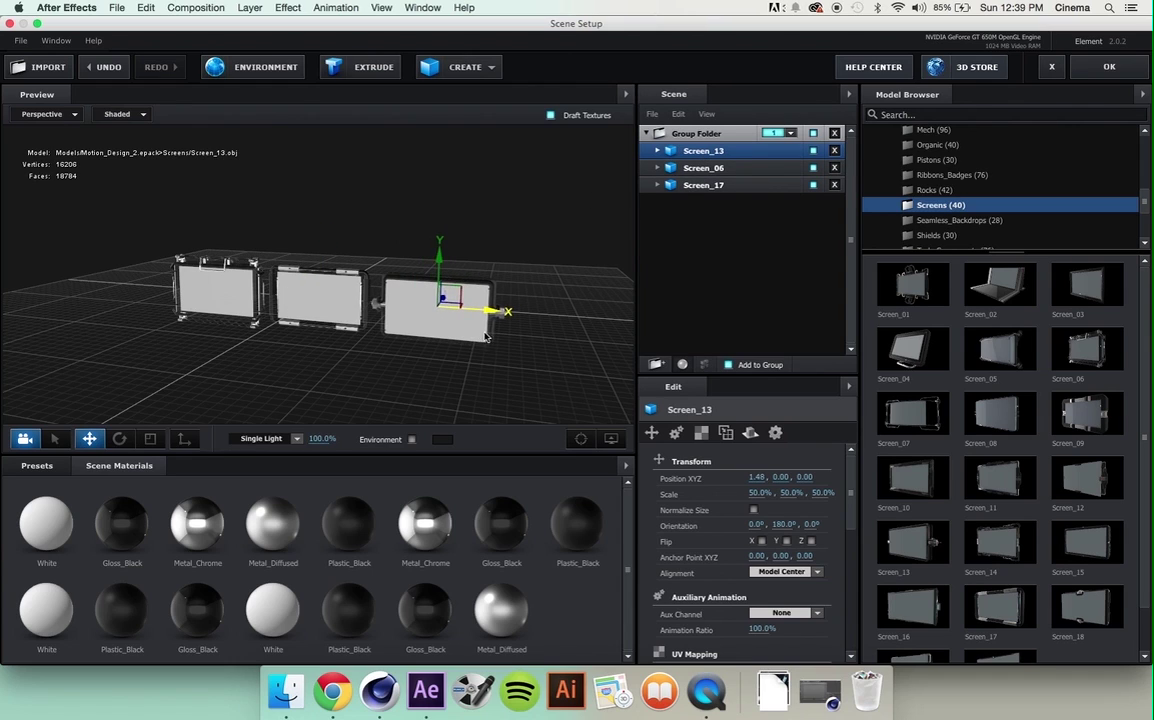
# - Place a copy of Screen_13 above the left screen, at -1.40, 0.99, 0.00
pyautogui.moveTo(336, 350); pyautogui.dragTo(359, 357)
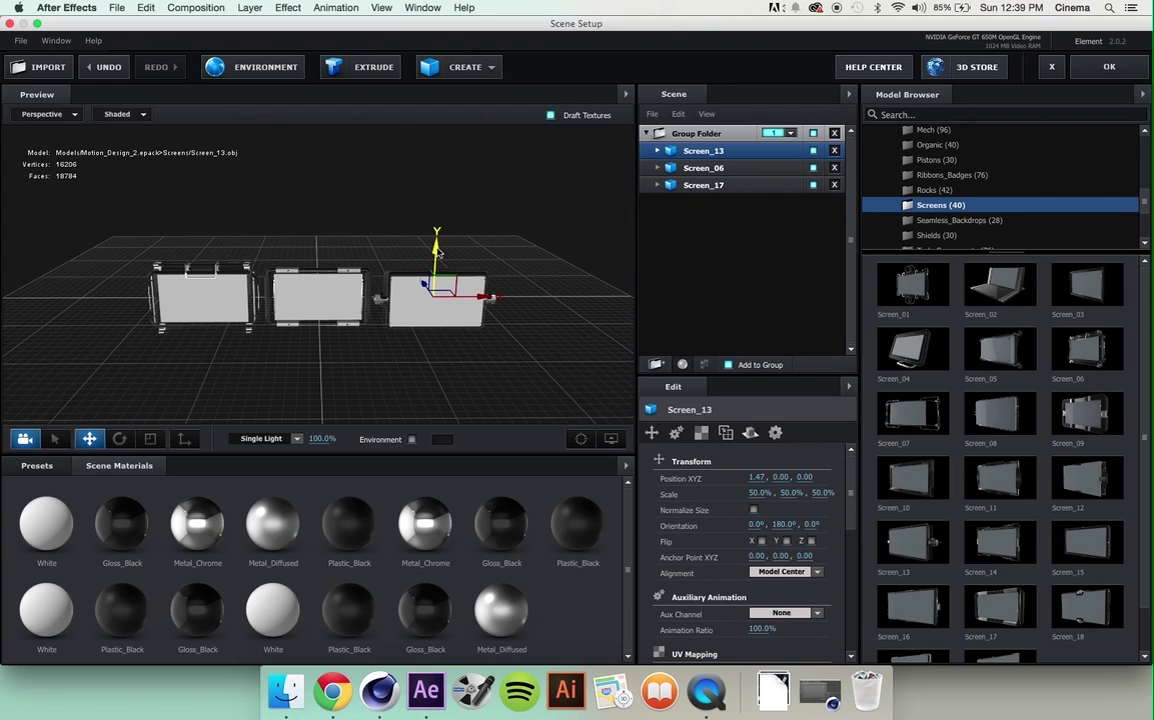
pyautogui.moveTo(437, 252); pyautogui.dragTo(466, 178)
pyautogui.moveTo(496, 219); pyautogui.dragTo(253, 251)
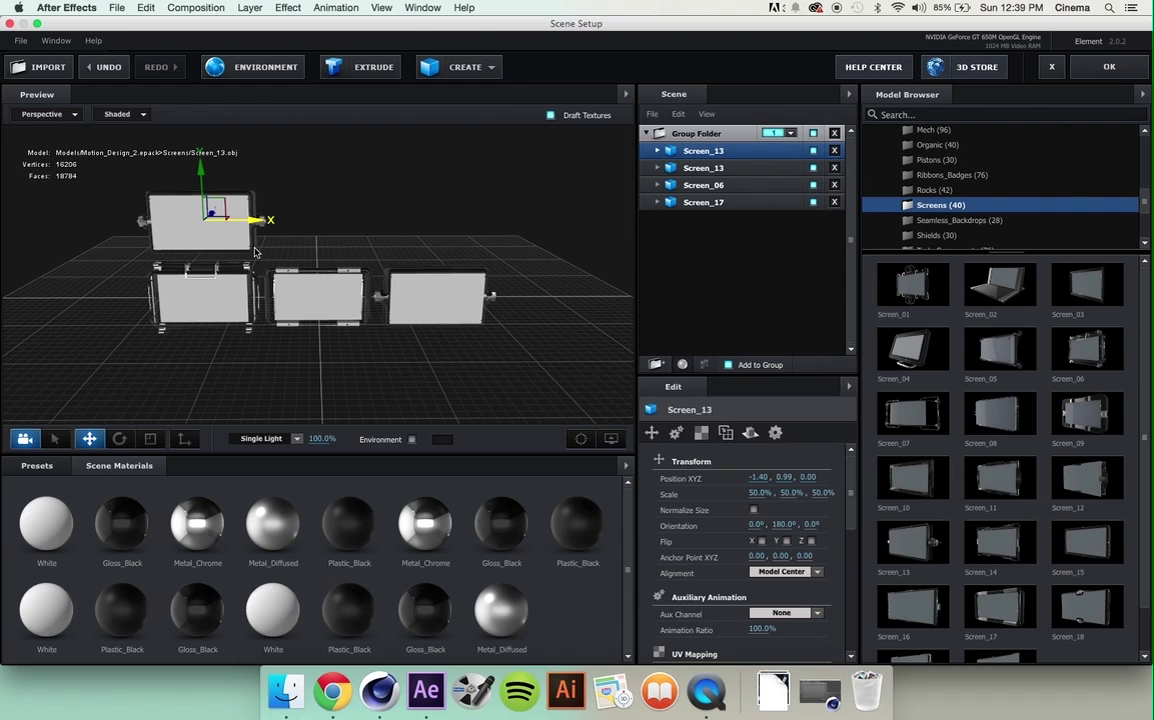
# - Duplicate Screen_17 and Screen_06 and raise the copies into the top row of the grid
pyautogui.click(706, 200)
pyautogui.moveTo(318, 262); pyautogui.dragTo(504, 252)
pyautogui.click(702, 186)
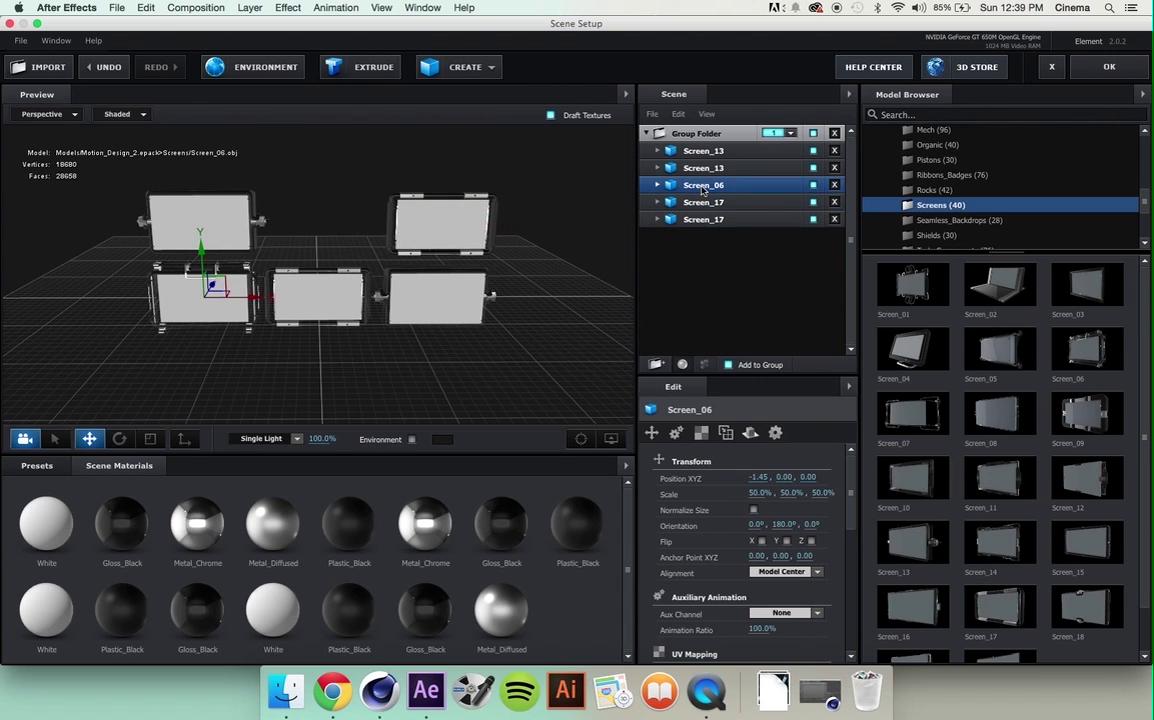
pyautogui.moveTo(203, 256); pyautogui.dragTo(203, 187)
pyautogui.moveTo(247, 226); pyautogui.dragTo(368, 229)
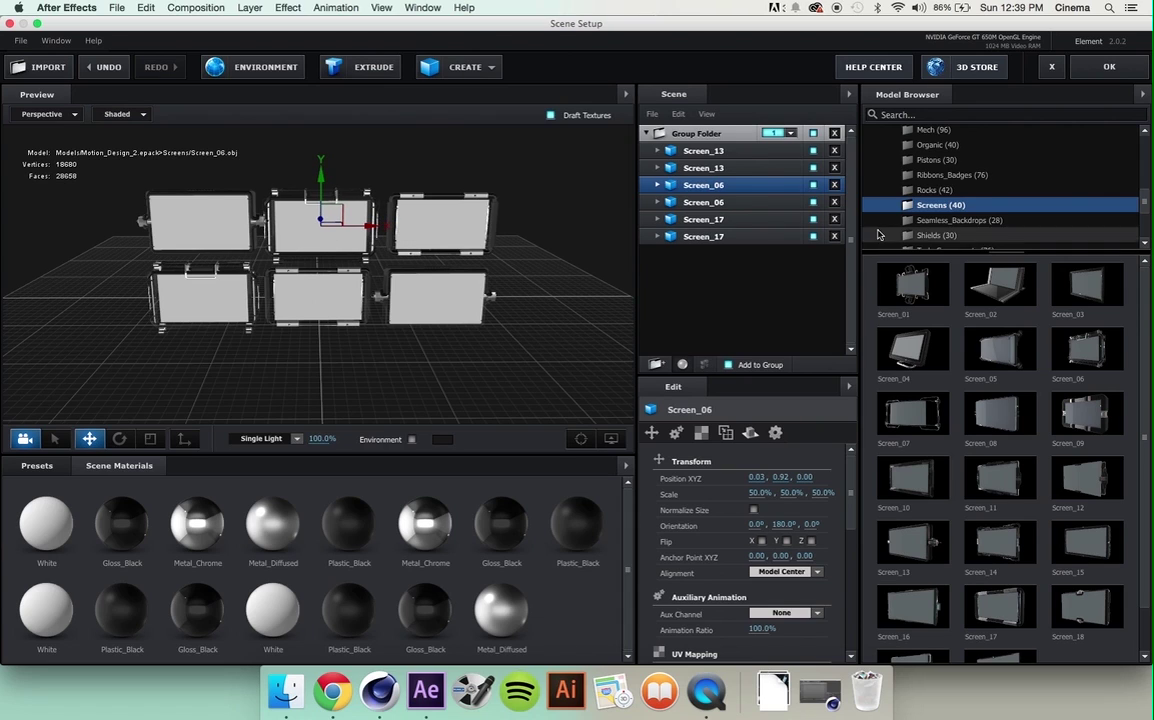
pyautogui.click(701, 237)
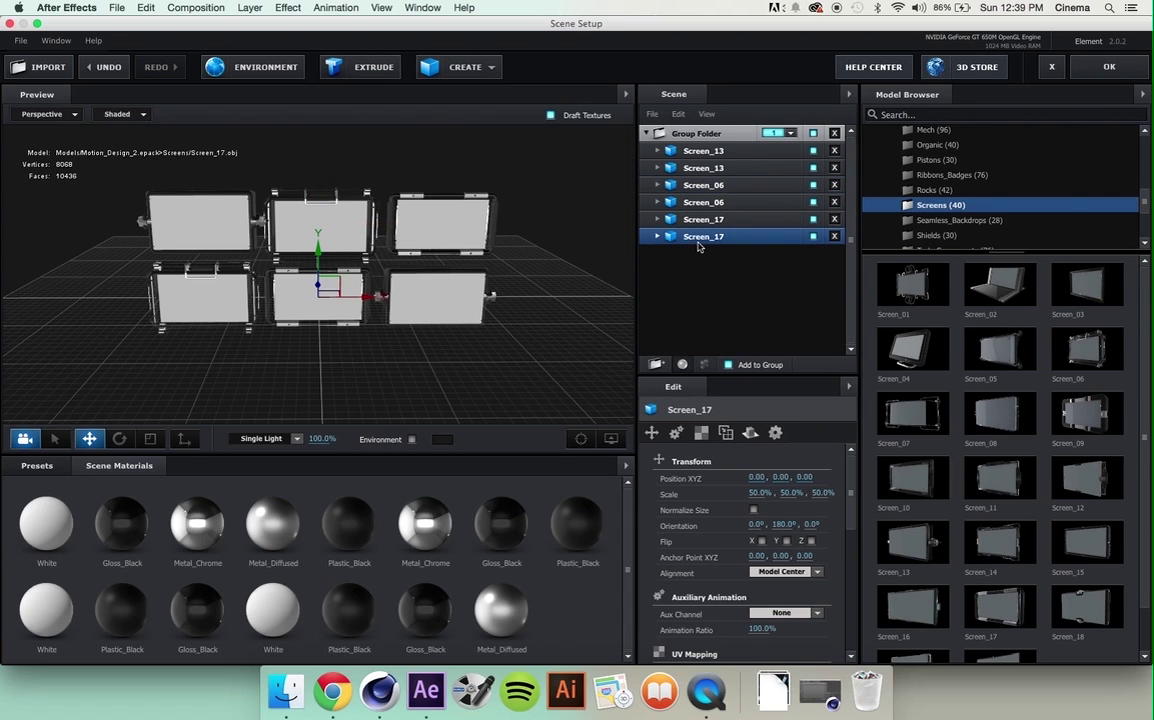
# - Rename the Screen_17 copy to MidMid and the original Screen_17 to TopRight
pyautogui.doubleClick(699, 241)
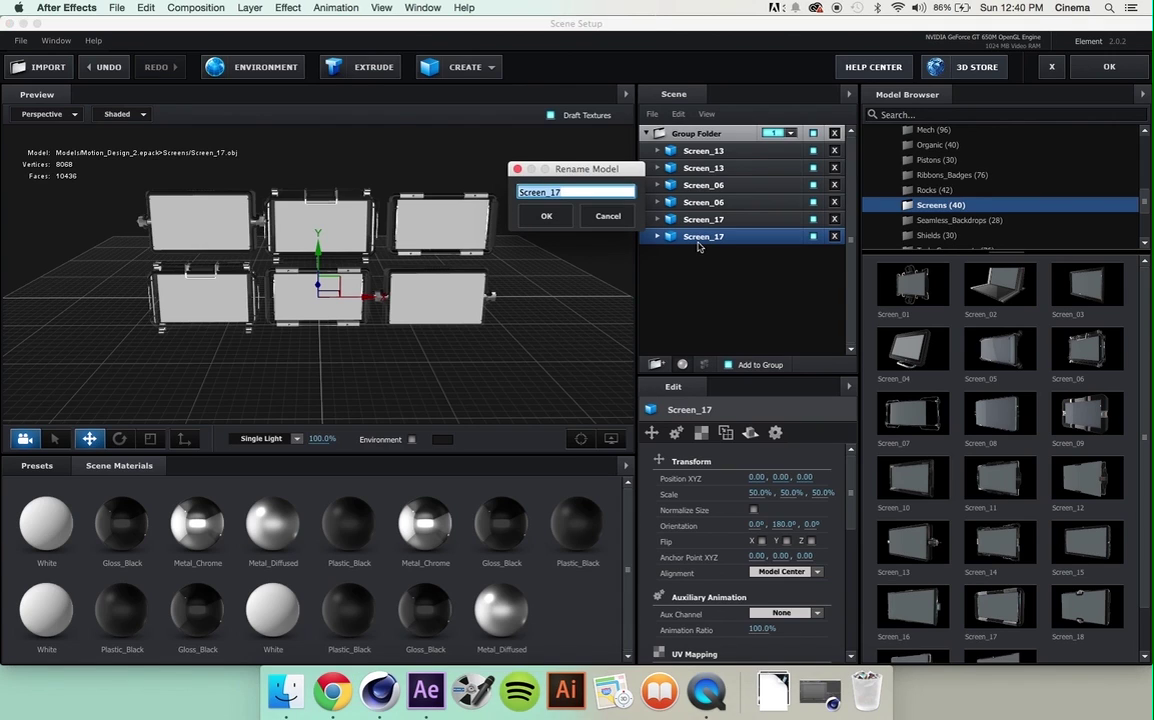
pyautogui.write('MidMid')
pyautogui.press('Return')
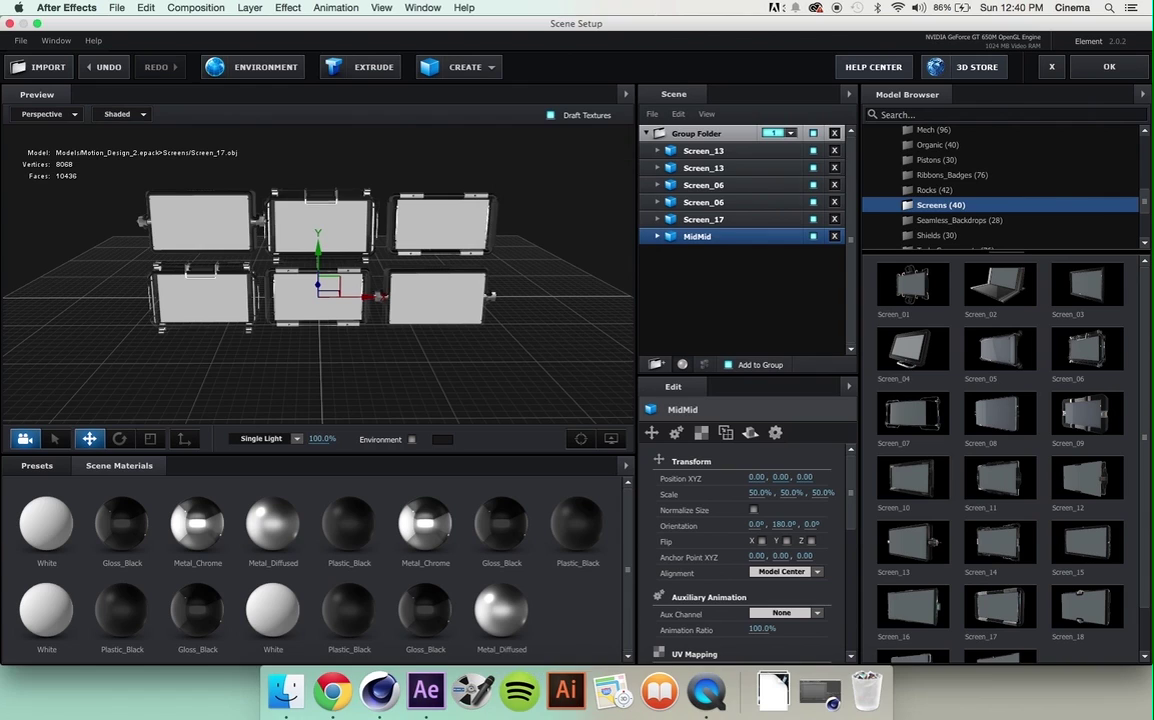
pyautogui.click(700, 219)
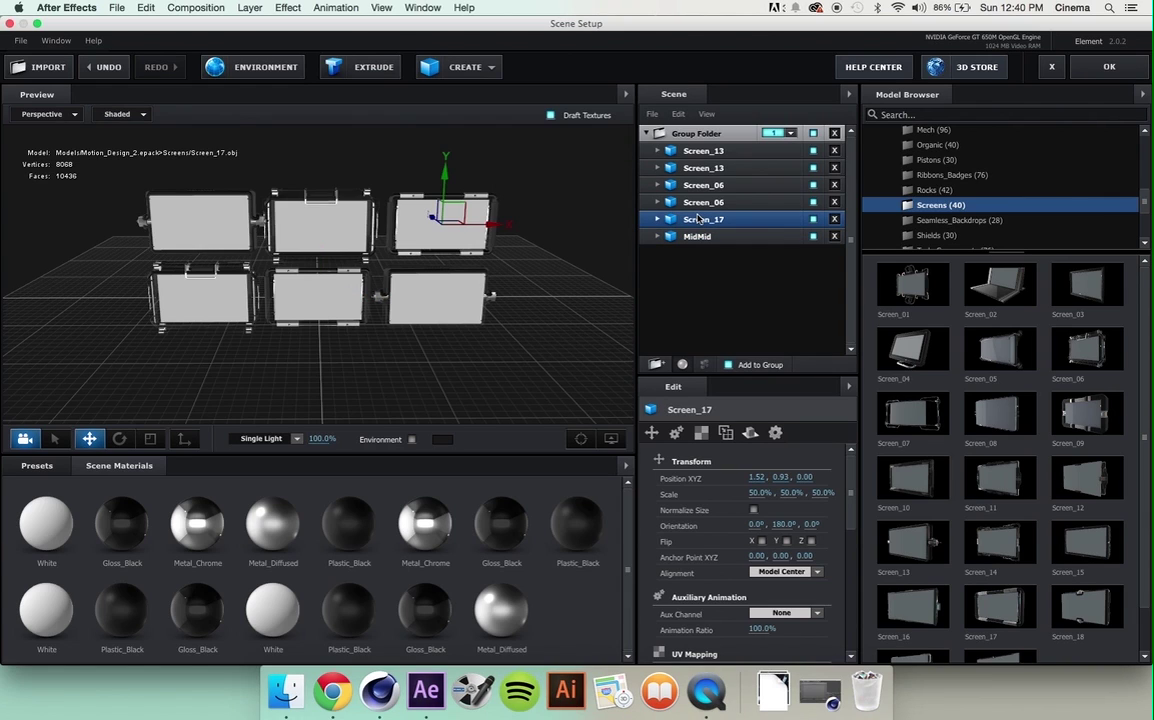
pyautogui.doubleClick(700, 219)
pyautogui.write('TopRight')
pyautogui.press('Return')
# - Identify the top-left screen in the preview and rename that Screen_13 to TopLeft
pyautogui.doubleClick(705, 202)
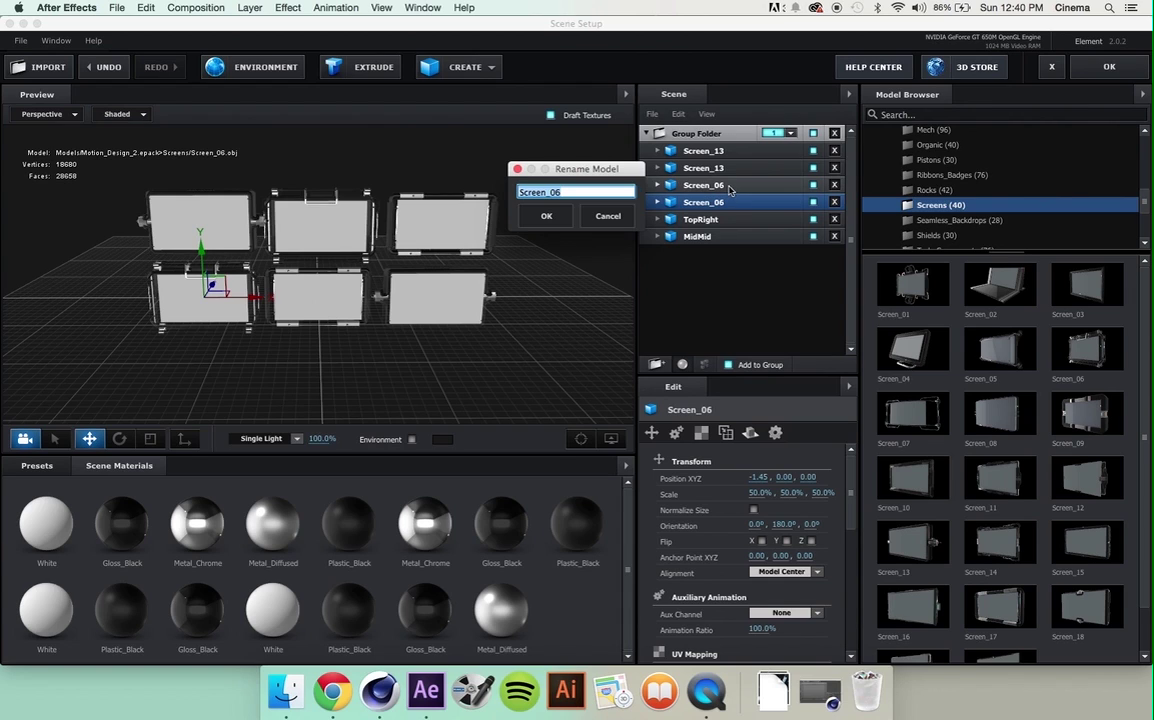
pyautogui.click(608, 216)
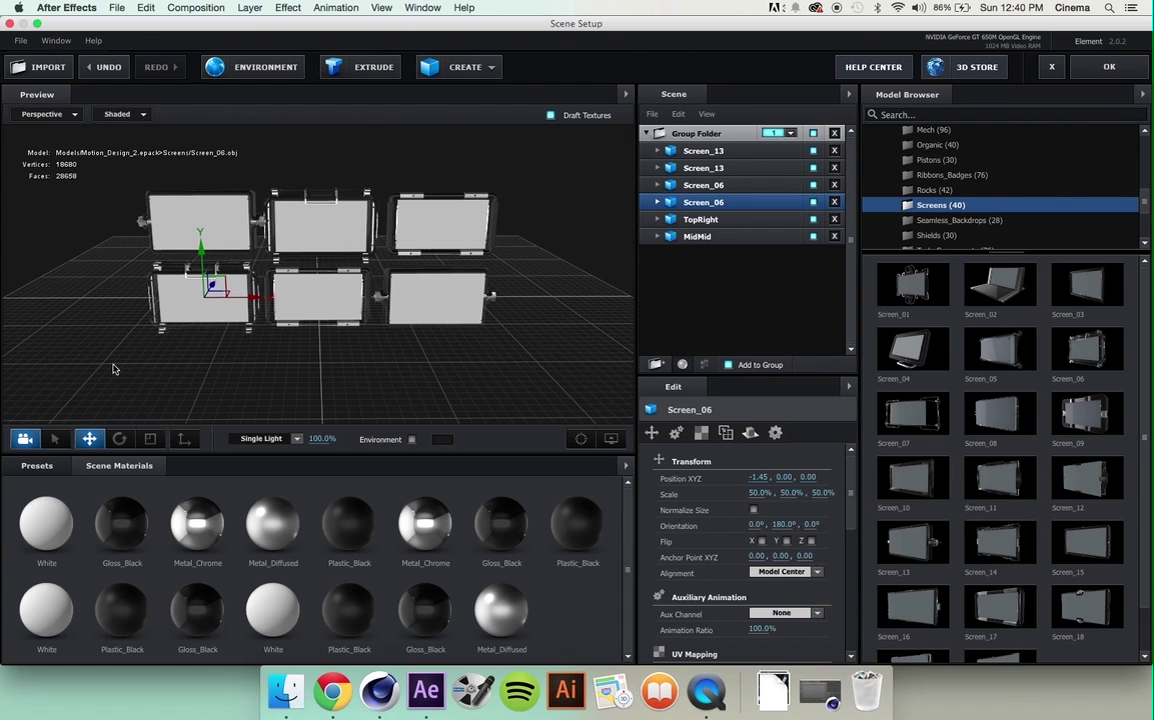
pyautogui.click(55, 439)
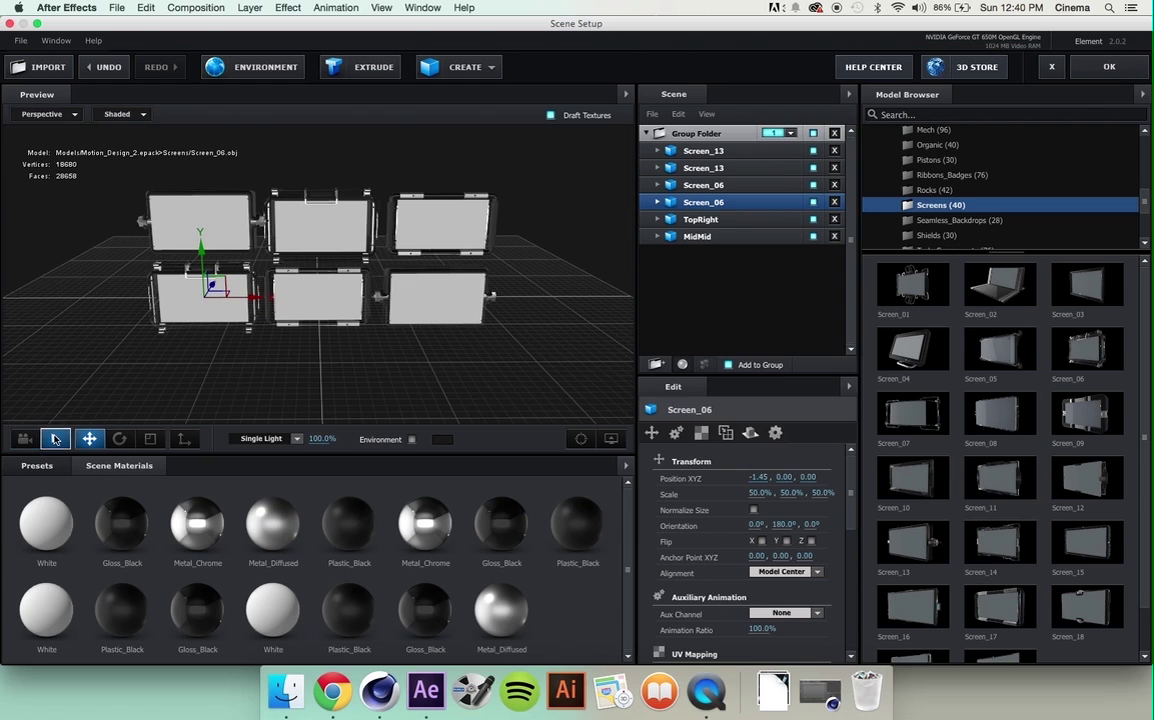
pyautogui.click(193, 220)
pyautogui.click(25, 439)
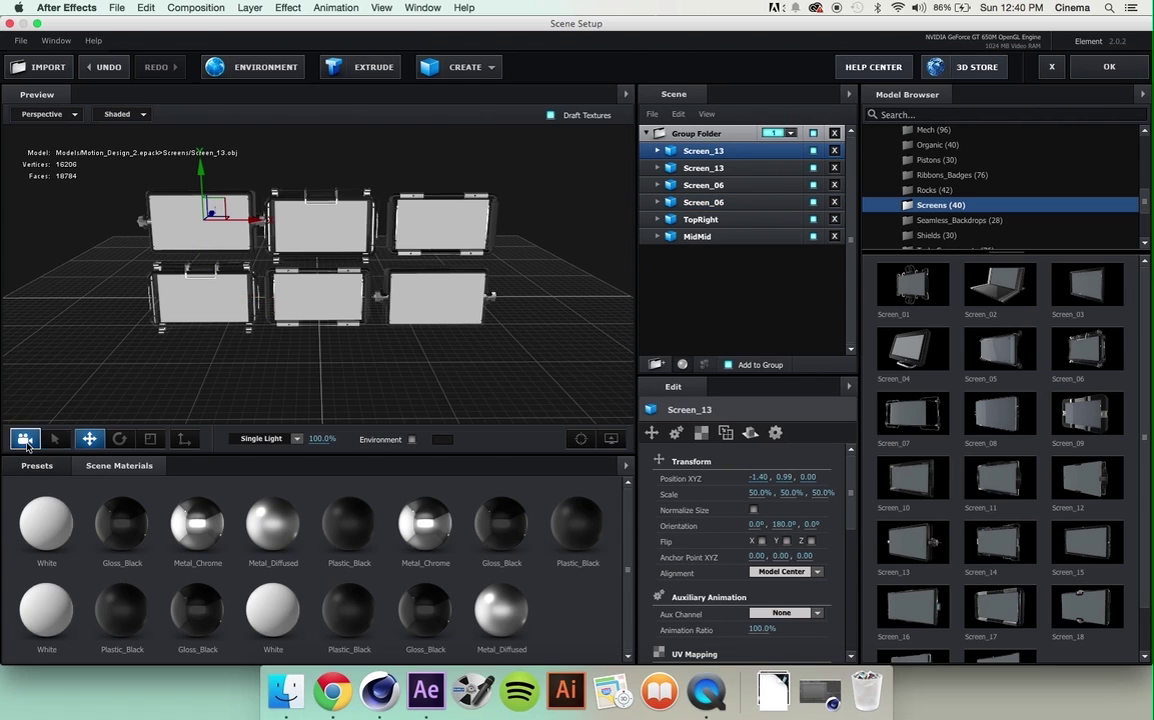
pyautogui.doubleClick(703, 151)
pyautogui.write('TopLeft')
pyautogui.press('Return')
# - Rename the remaining screens MidRight, TopMid and MidLeft
pyautogui.click(707, 168)
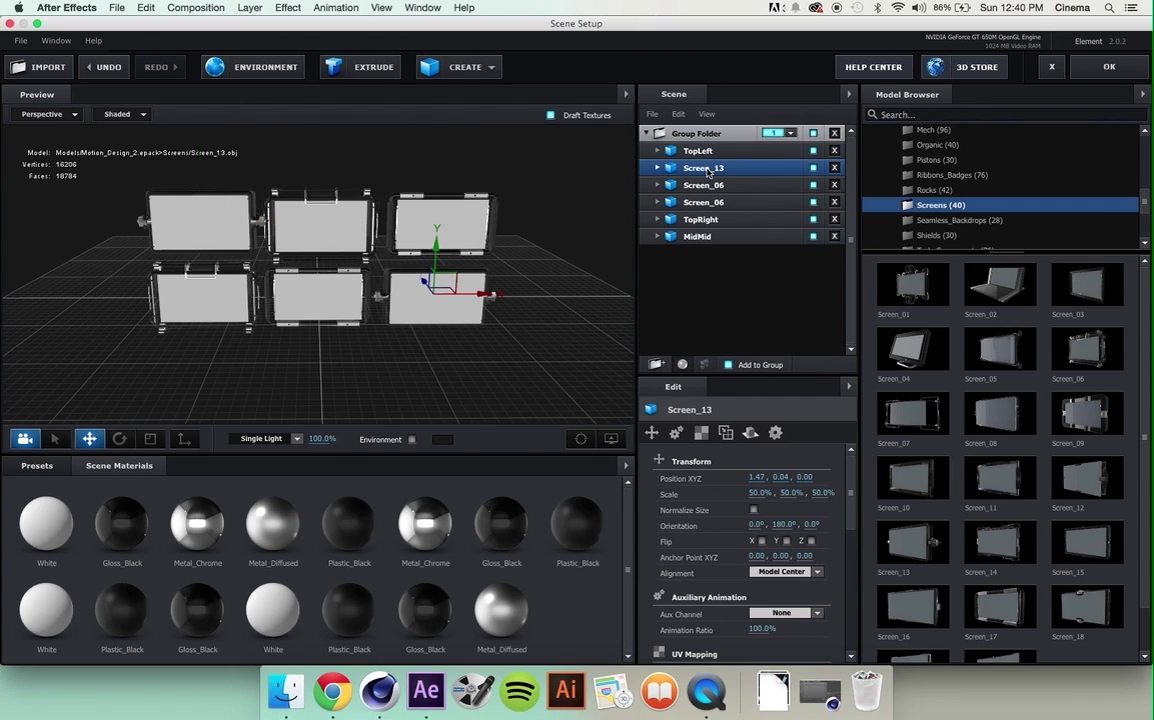
pyautogui.doubleClick(707, 169)
pyautogui.write('MidRight')
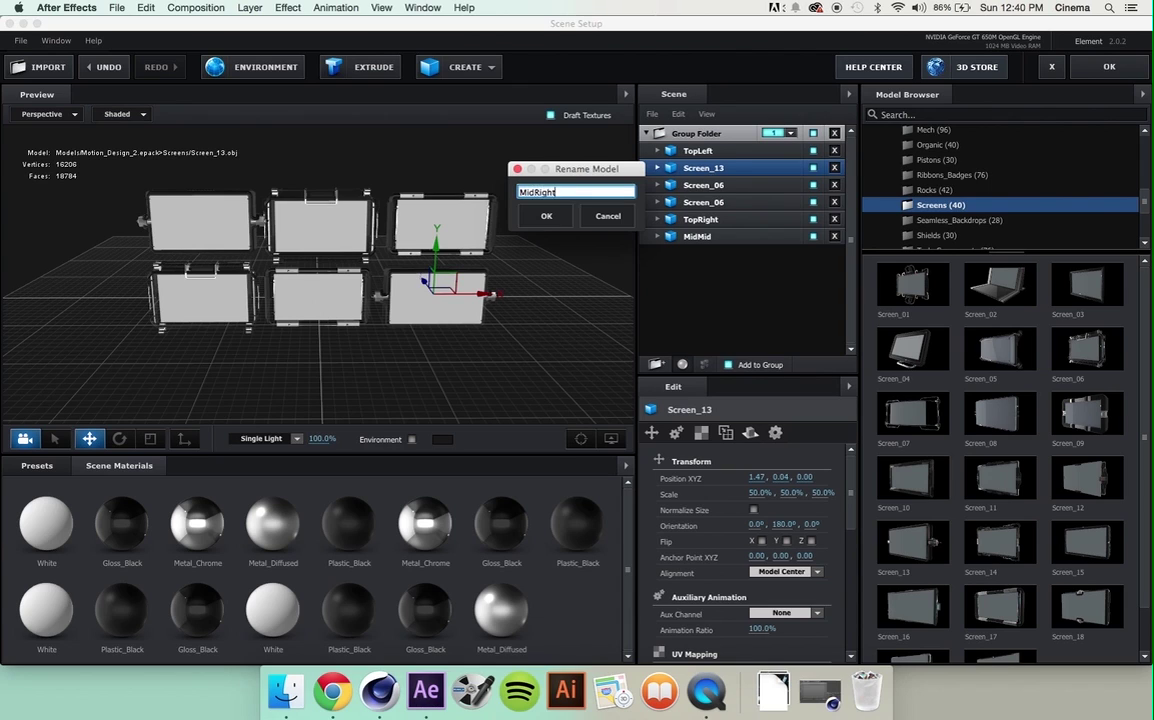
pyautogui.press('Return')
pyautogui.click(707, 185)
pyautogui.doubleClick(707, 185)
pyautogui.write('Top')
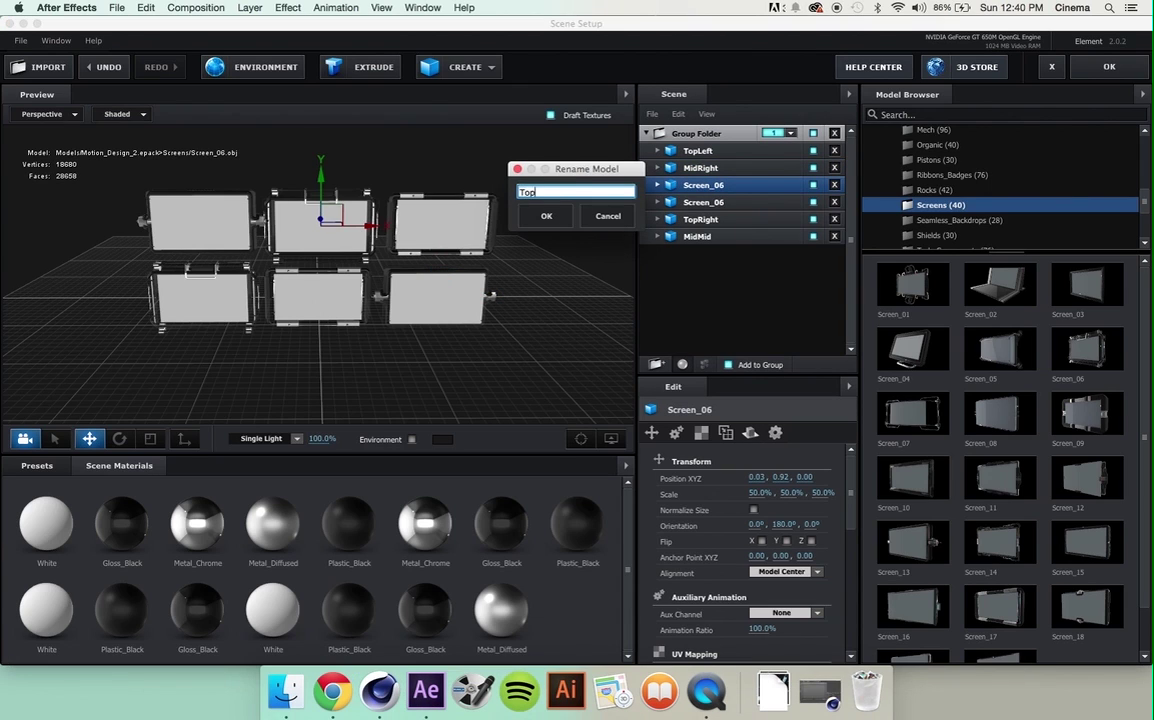
pyautogui.press('Return')
pyautogui.click(707, 202)
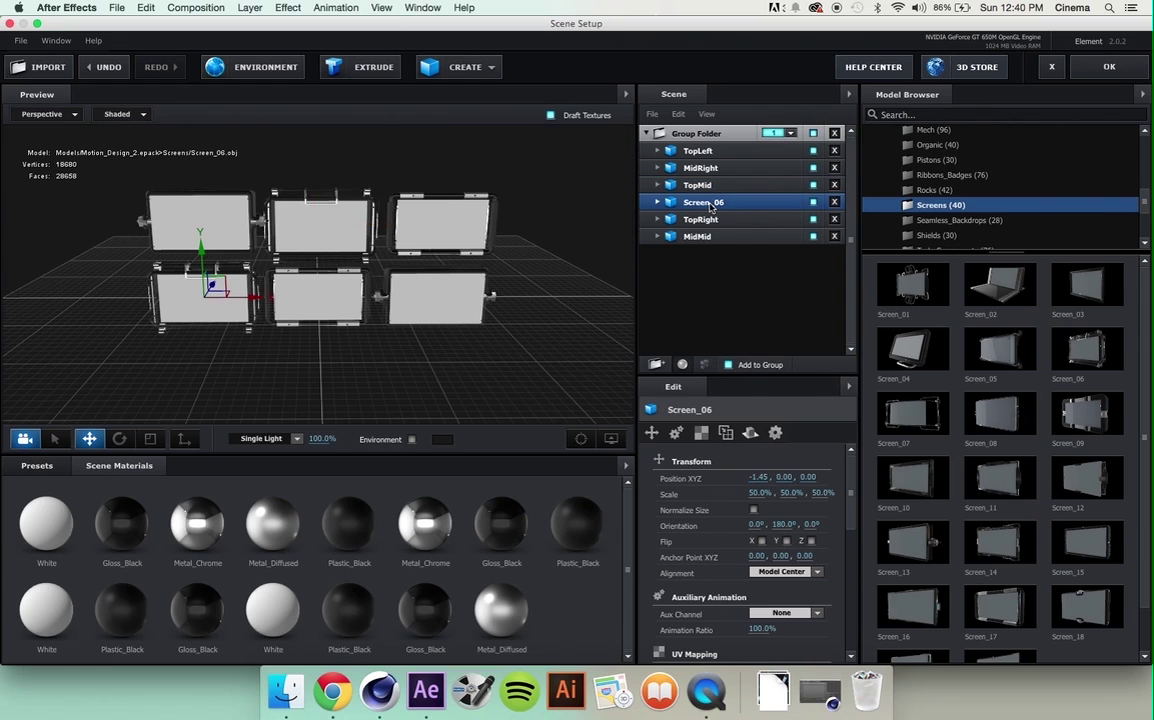
pyautogui.doubleClick(707, 202)
pyautogui.write('MidLeft')
pyautogui.press('Return')
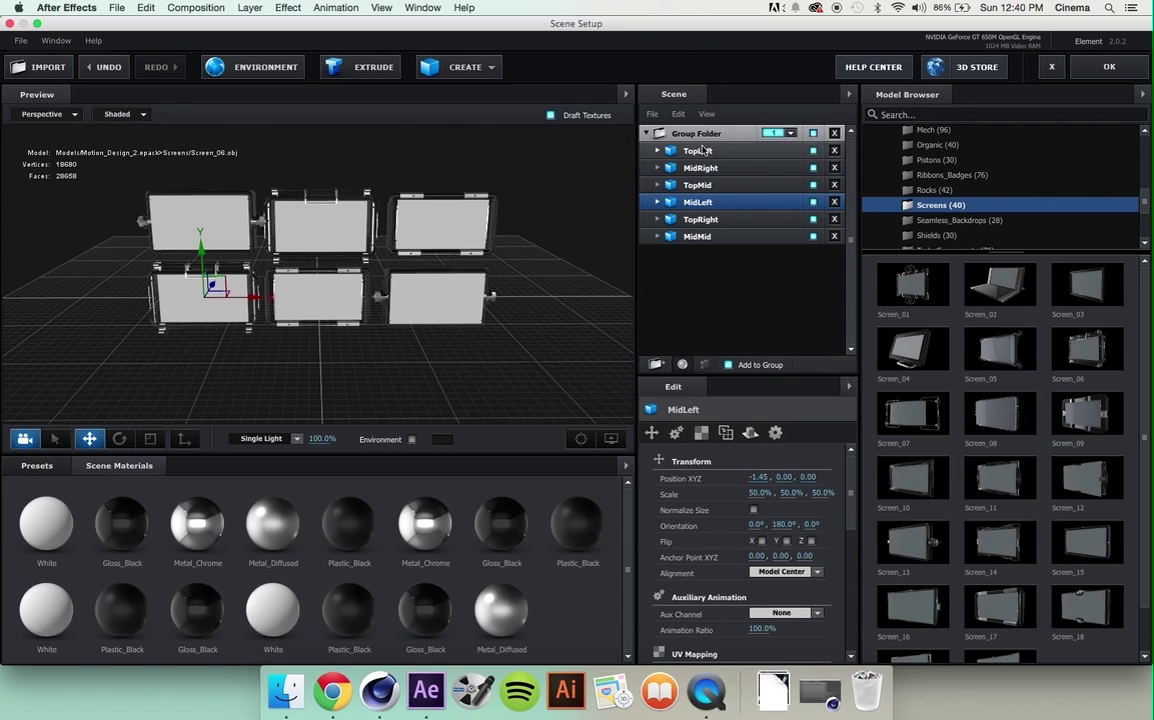
# - Duplicate MidMid and MidLeft downward into the bottom-left and bottom-right spots
pyautogui.click(699, 238)
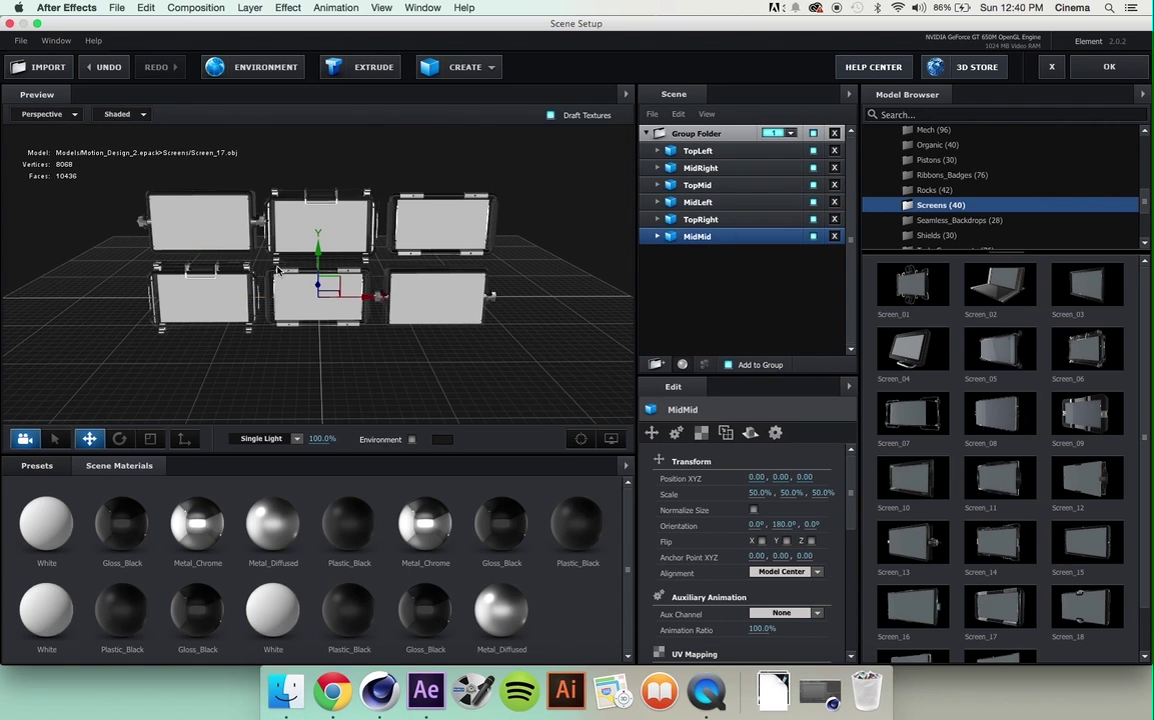
pyautogui.moveTo(318, 252); pyautogui.dragTo(320, 318)
pyautogui.moveTo(362, 360); pyautogui.dragTo(257, 362)
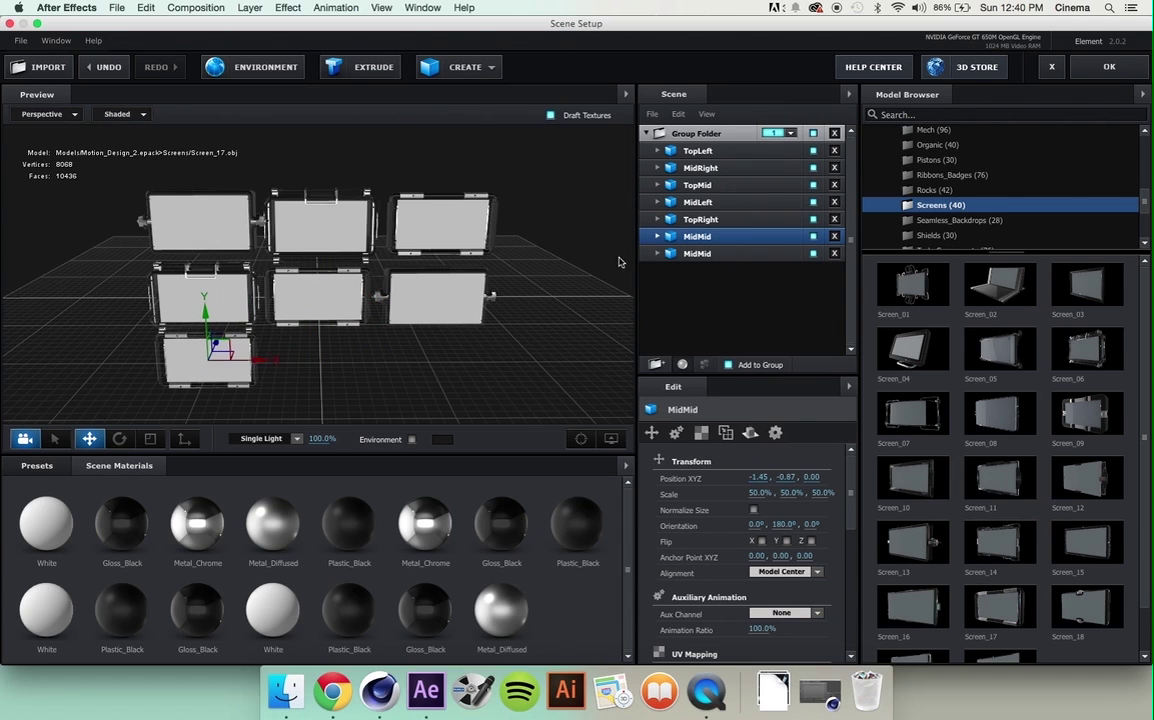
pyautogui.click(700, 203)
pyautogui.moveTo(201, 262); pyautogui.dragTo(205, 320)
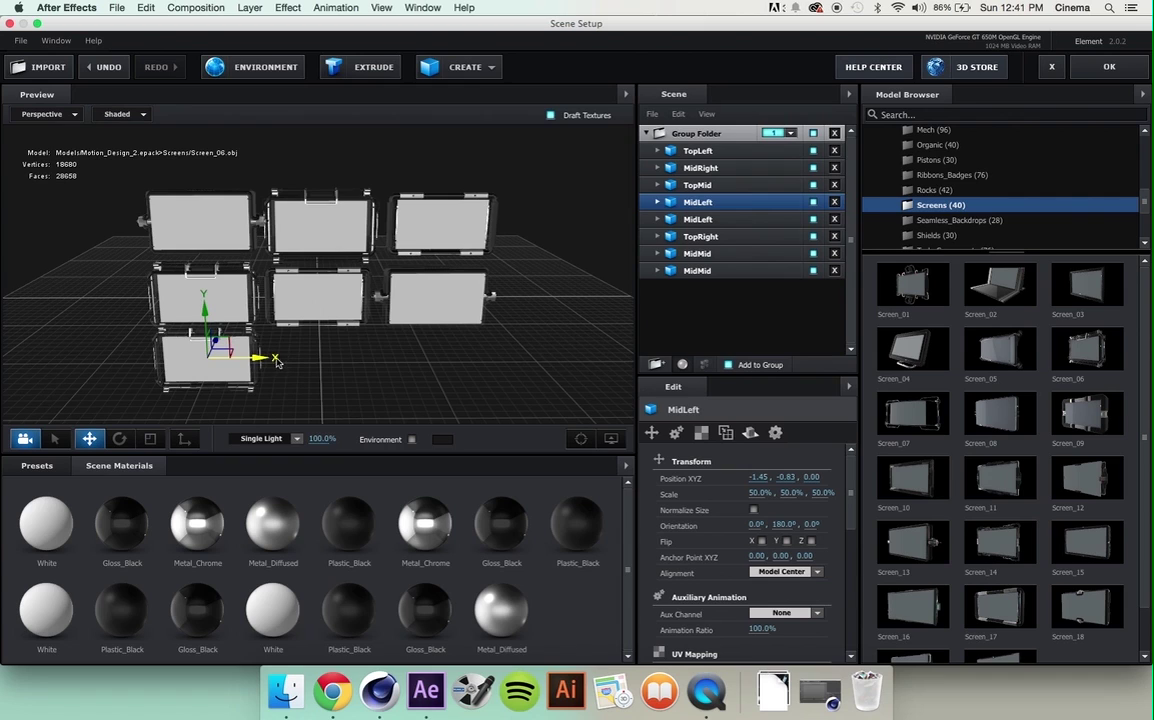
pyautogui.moveTo(273, 360); pyautogui.dragTo(510, 351)
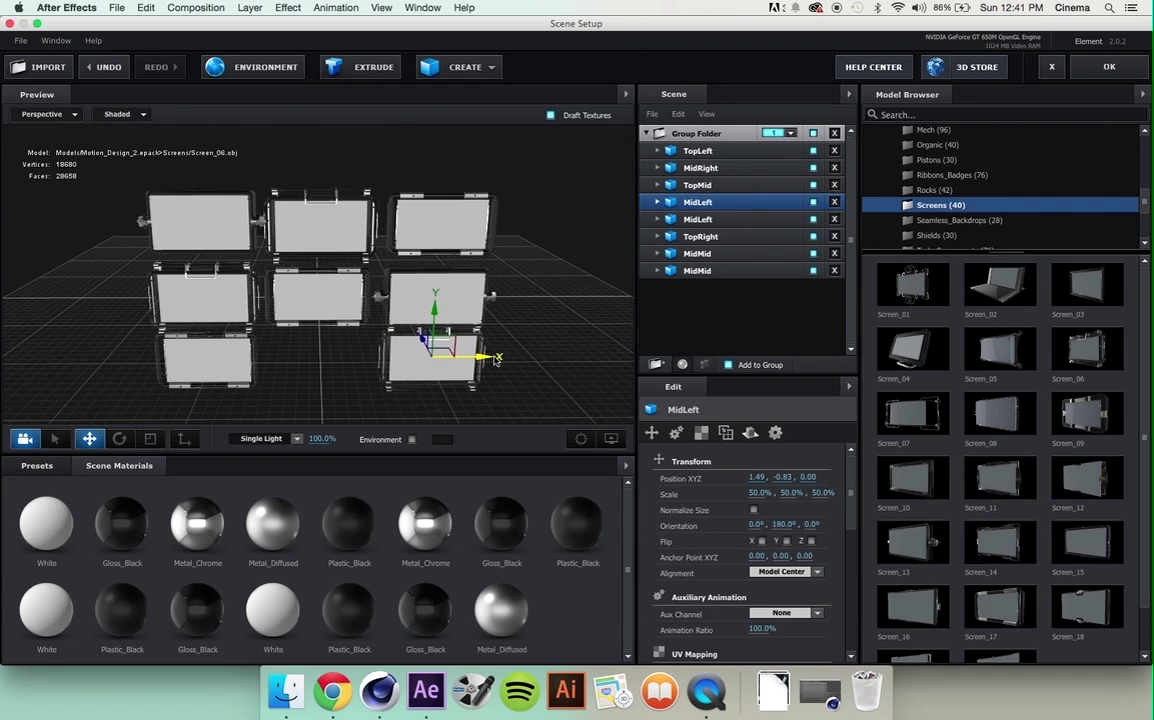
# - Duplicate MidRight into the bottom-centre spot and align it with its row
pyautogui.moveTo(700, 205)
pyautogui.mouseDown()
pyautogui.moveTo(700, 256)
pyautogui.moveTo(700, 216)
pyautogui.mouseUp()
pyautogui.click(702, 168)
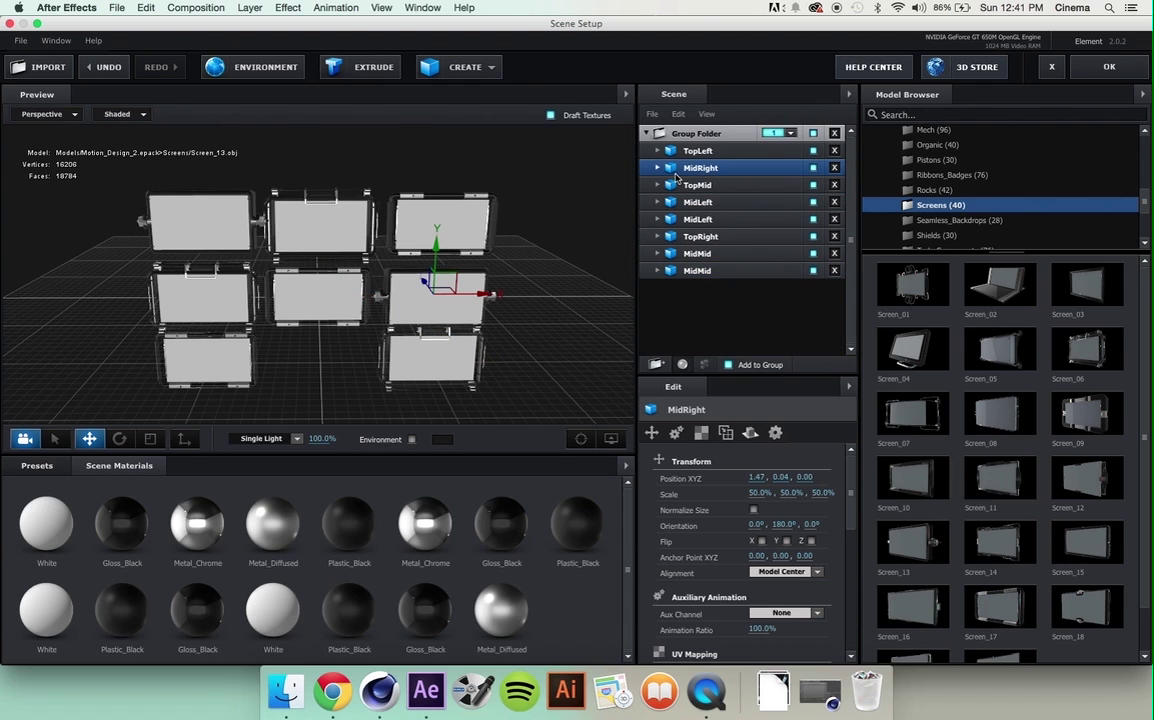
pyautogui.moveTo(440, 250); pyautogui.dragTo(437, 313)
pyautogui.moveTo(482, 354); pyautogui.dragTo(370, 372)
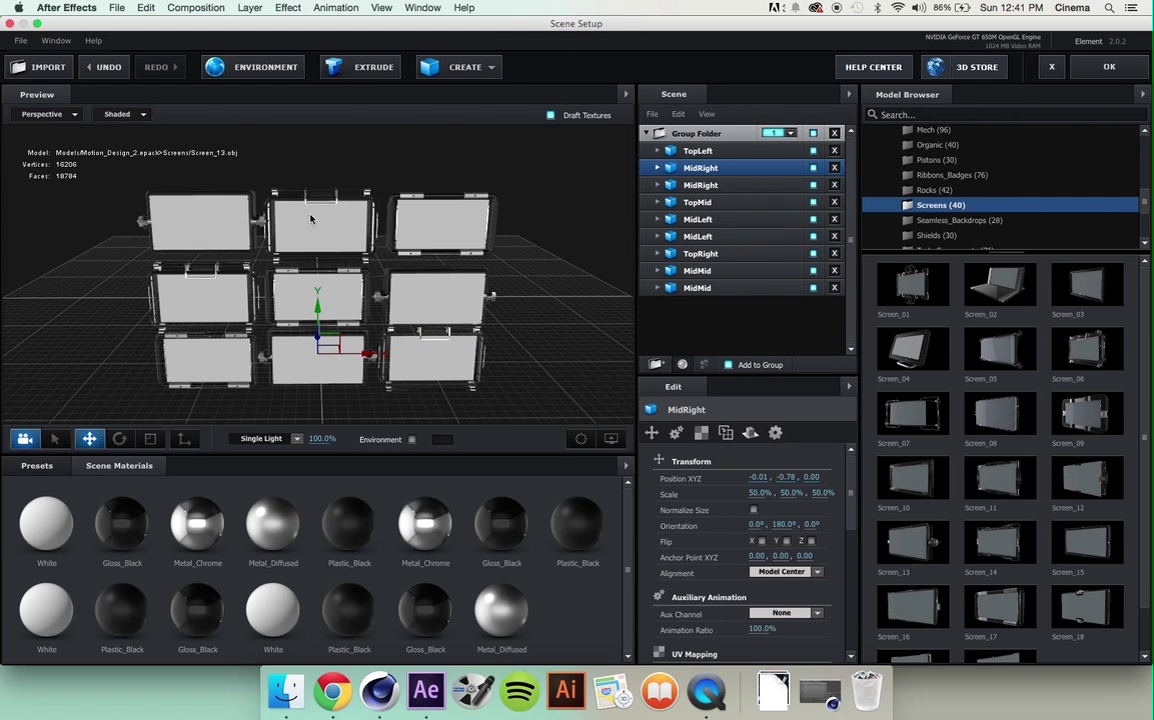
pyautogui.moveTo(410, 302); pyautogui.dragTo(317, 321)
pyautogui.moveTo(420, 299)
pyautogui.mouseDown()
pyautogui.moveTo(210, 308)
pyautogui.moveTo(559, 312)
pyautogui.moveTo(520, 296)
pyautogui.moveTo(533, 286)
pyautogui.moveTo(425, 278)
pyautogui.moveTo(412, 312)
pyautogui.mouseUp()
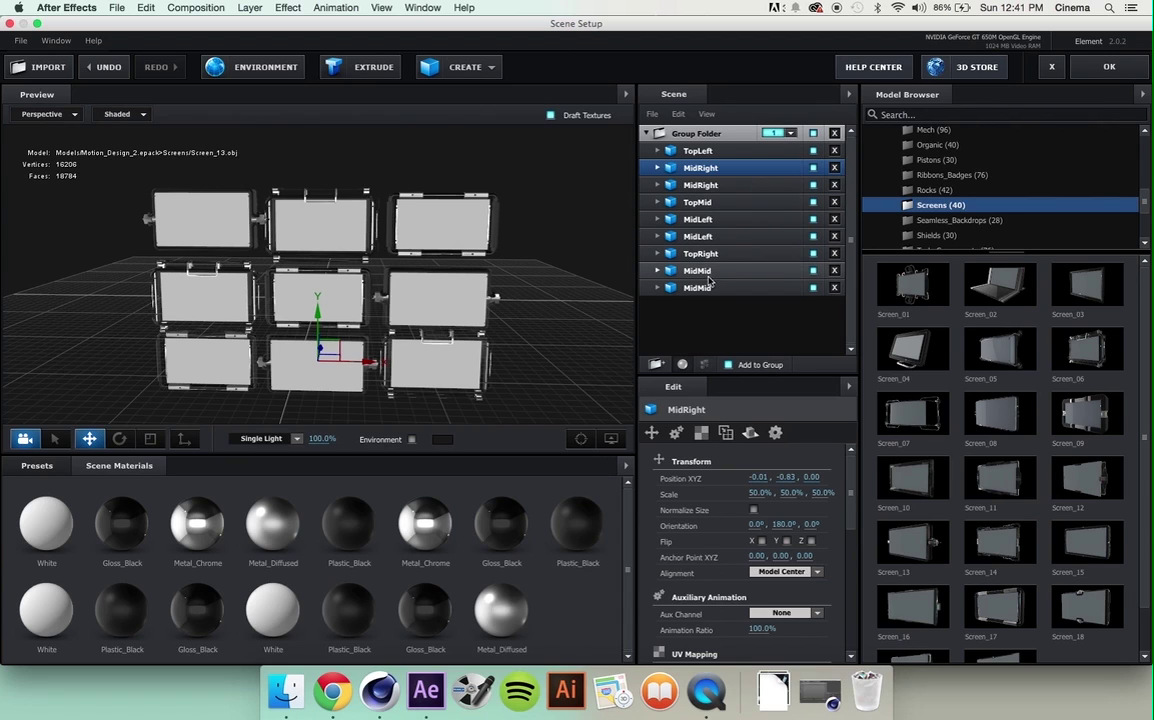
# - Rename the bottom-centre and bottom-right screen copies to BtmMid and BtmRight
pyautogui.keyDown('super'); pyautogui.click(706, 176); pyautogui.keyUp('super')
pyautogui.doubleClick(704, 171)
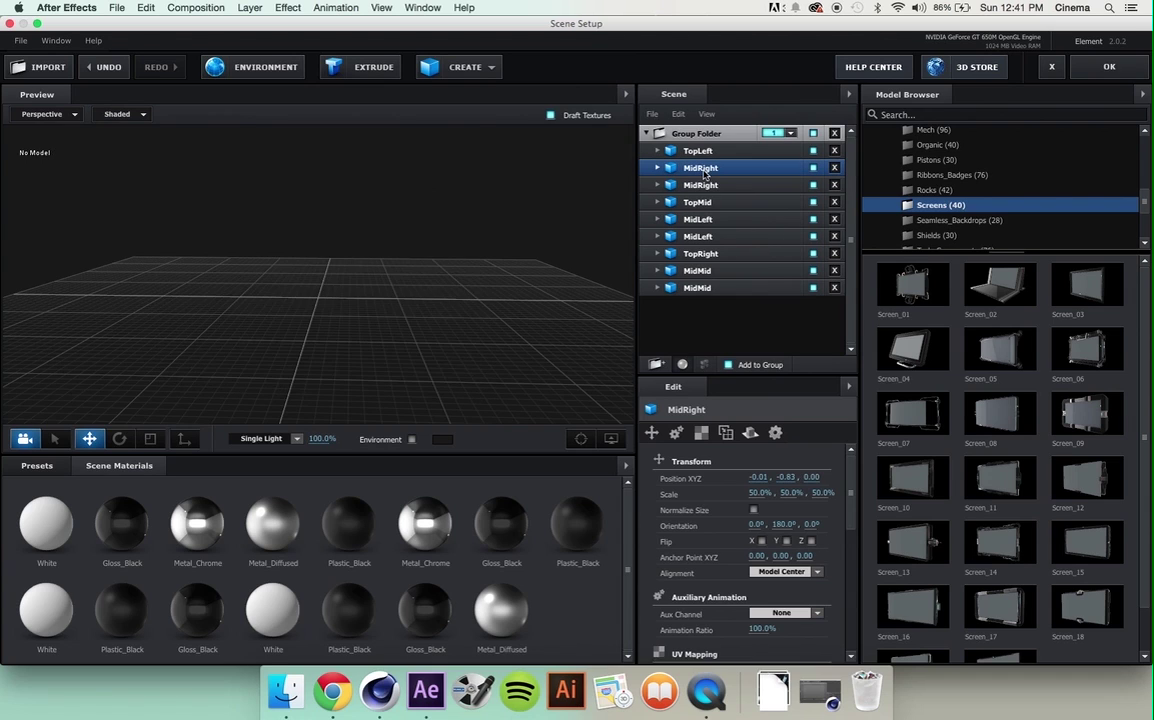
pyautogui.write('BtmMi')
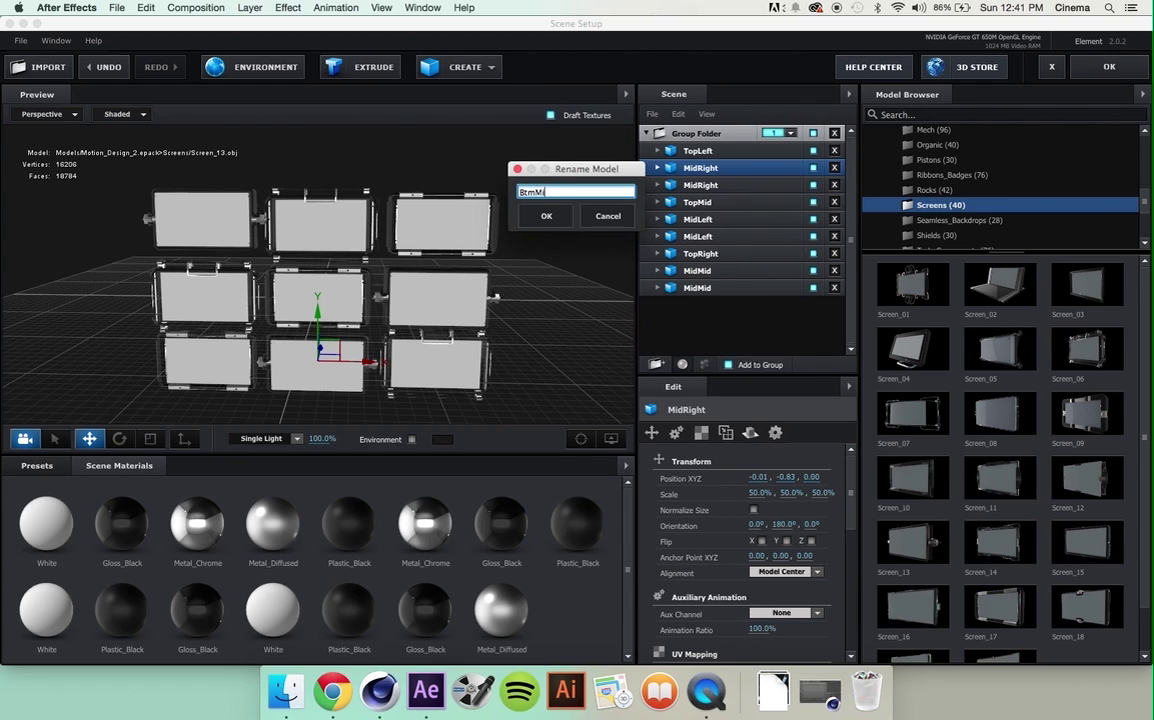
pyautogui.press('Return')
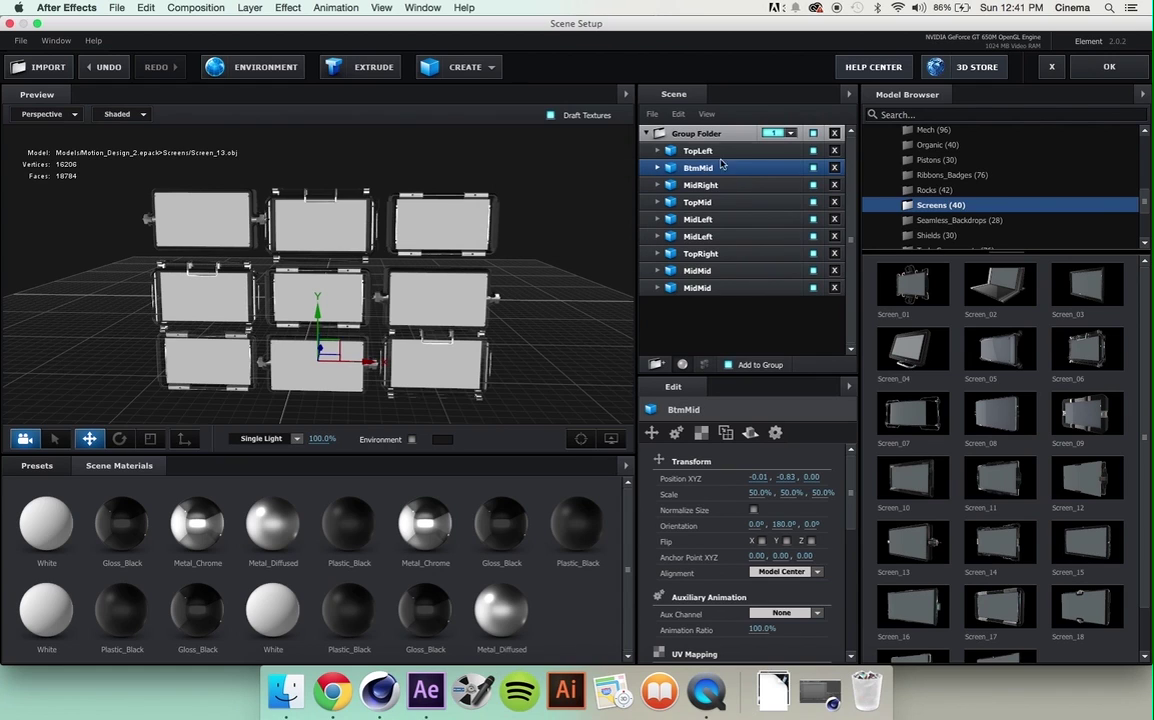
pyautogui.click(716, 185)
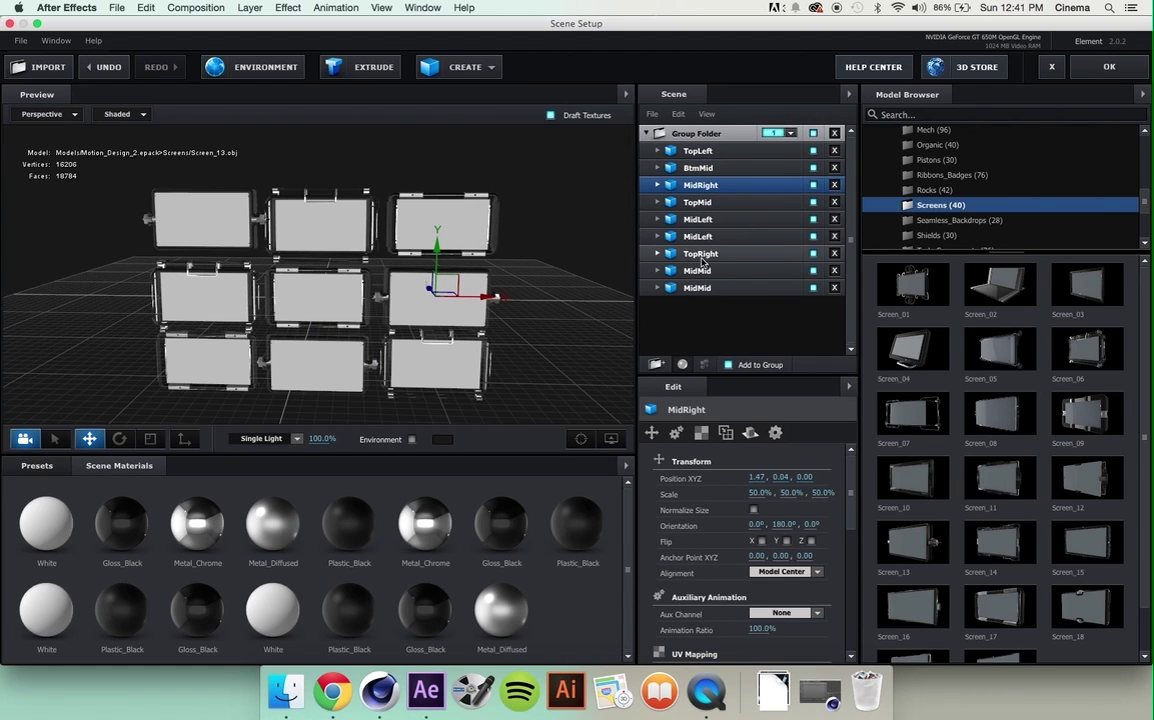
pyautogui.click(704, 220)
pyautogui.doubleClick(702, 221)
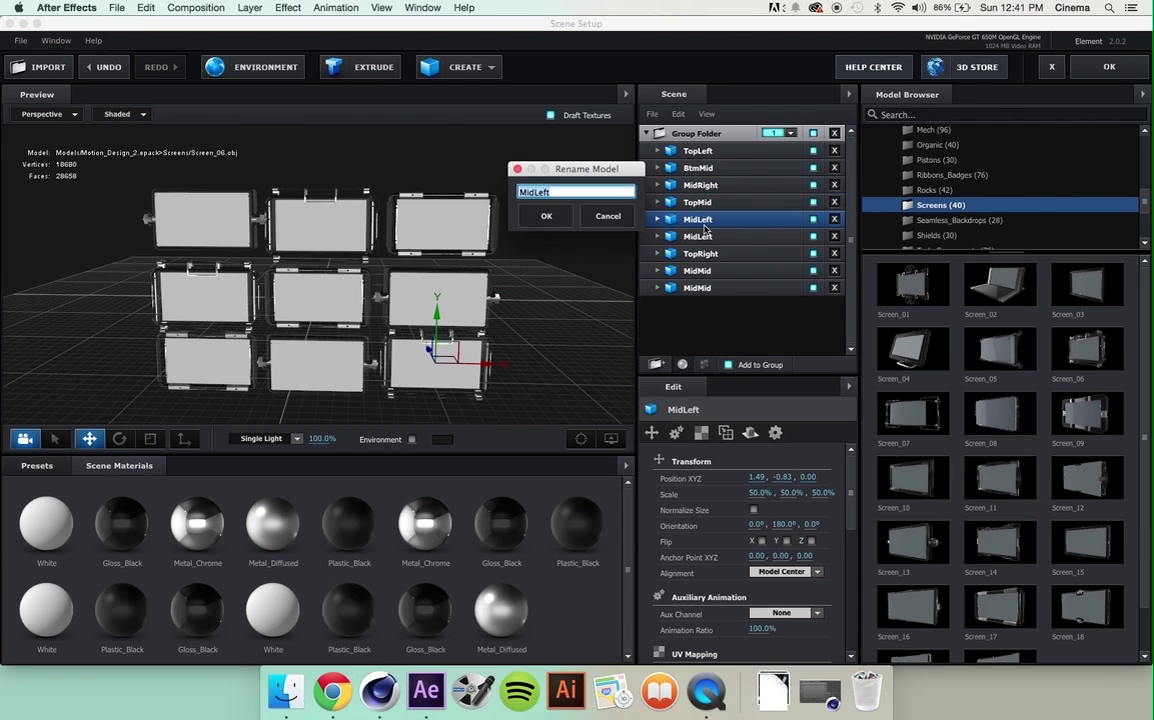
pyautogui.write('BtmRight')
pyautogui.press('Return')
# - Rename the bottom-left screen copy to BtmLeft
pyautogui.click(700, 253)
pyautogui.click(700, 285)
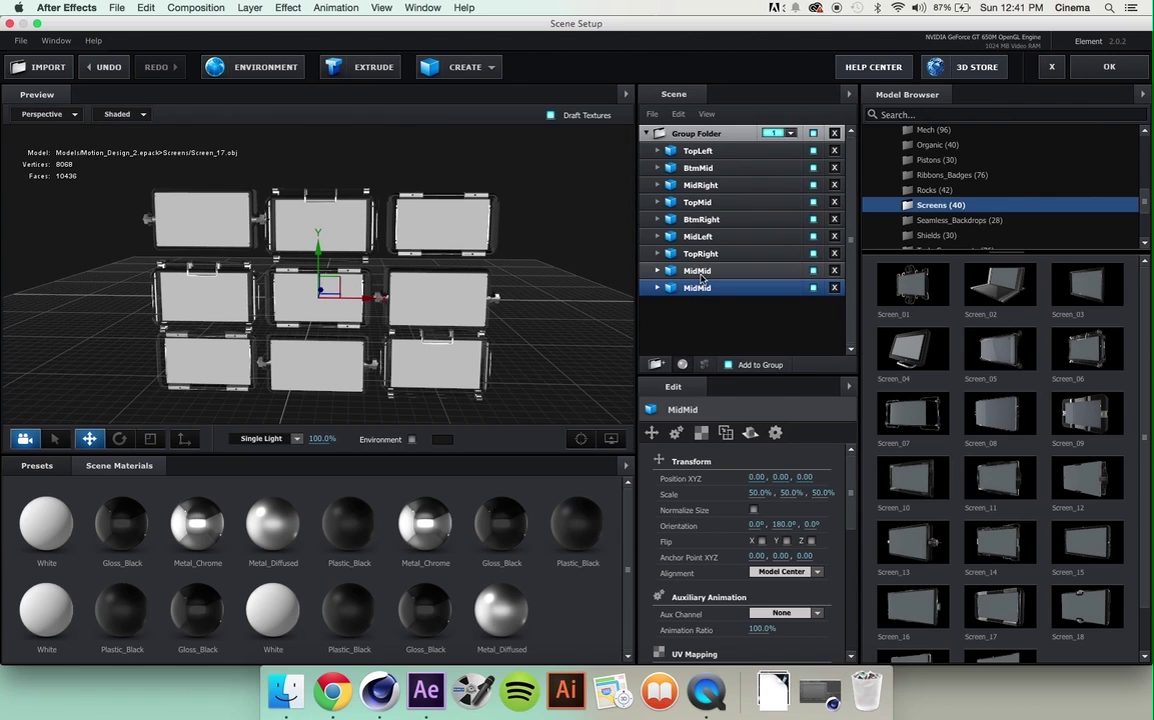
pyautogui.doubleClick(700, 271)
pyautogui.write('Btm')
pyautogui.press('Escape')
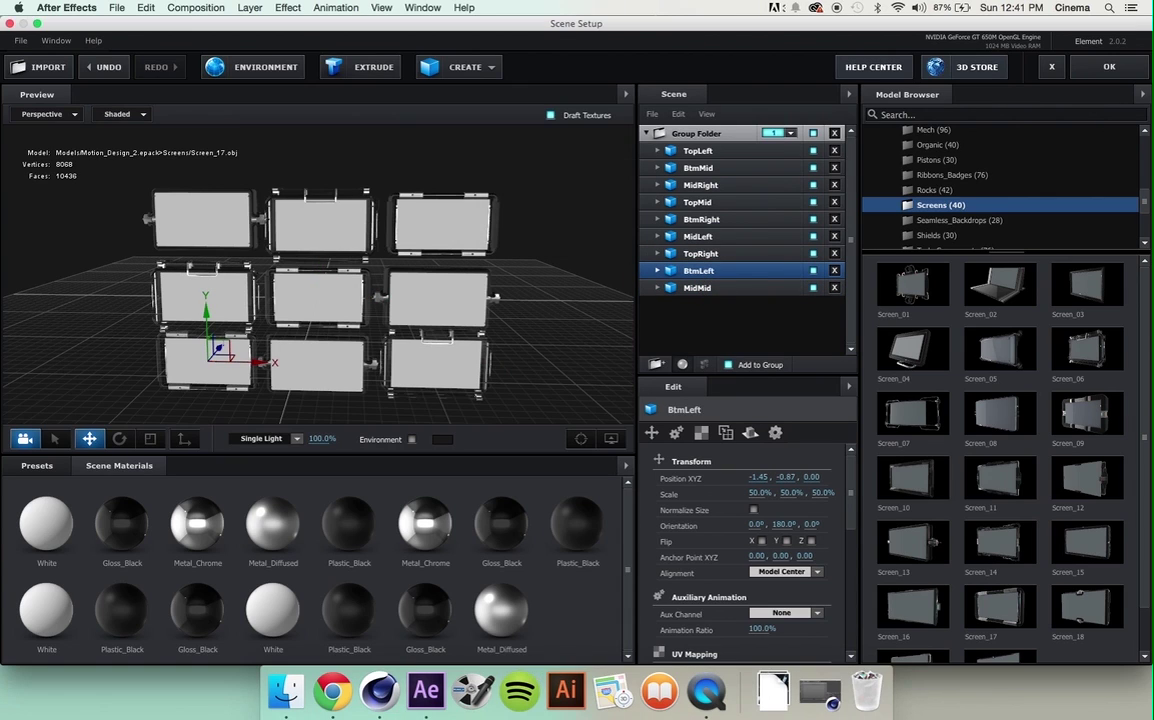
# - Assign the Group Folder to group 1 and check its nine screens
pyautogui.click(697, 137)
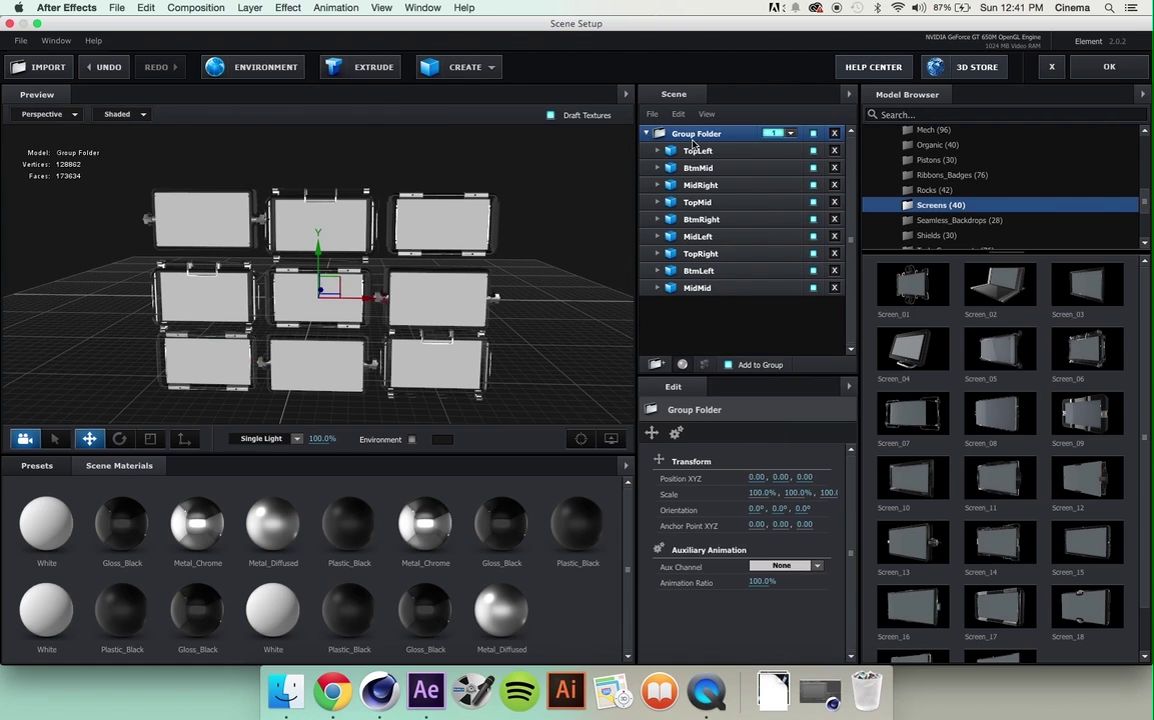
pyautogui.click(786, 134)
pyautogui.click(647, 135)
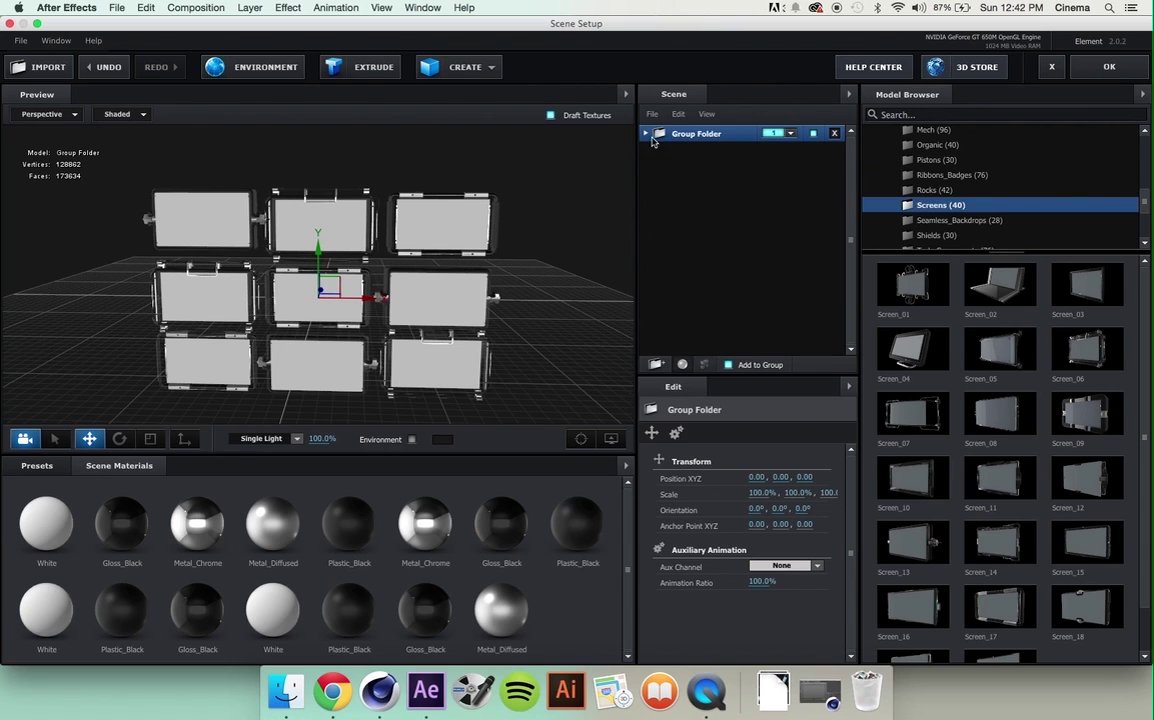
pyautogui.click(646, 135)
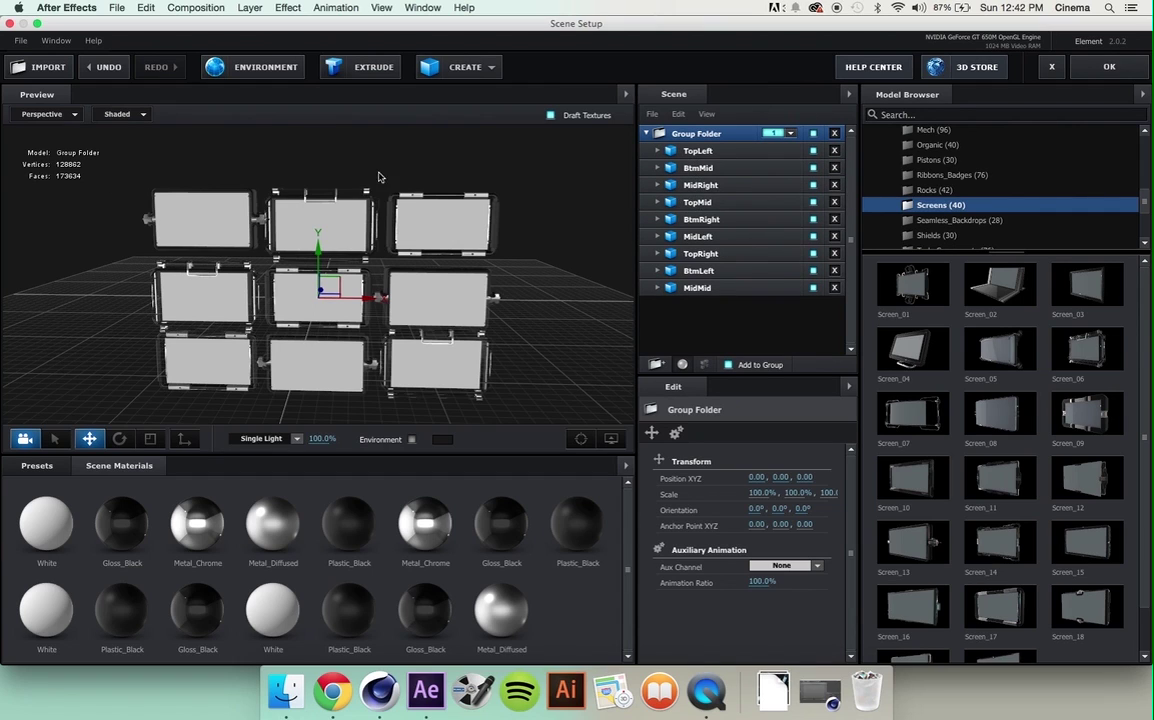
pyautogui.click(647, 133)
pyautogui.click(647, 133)
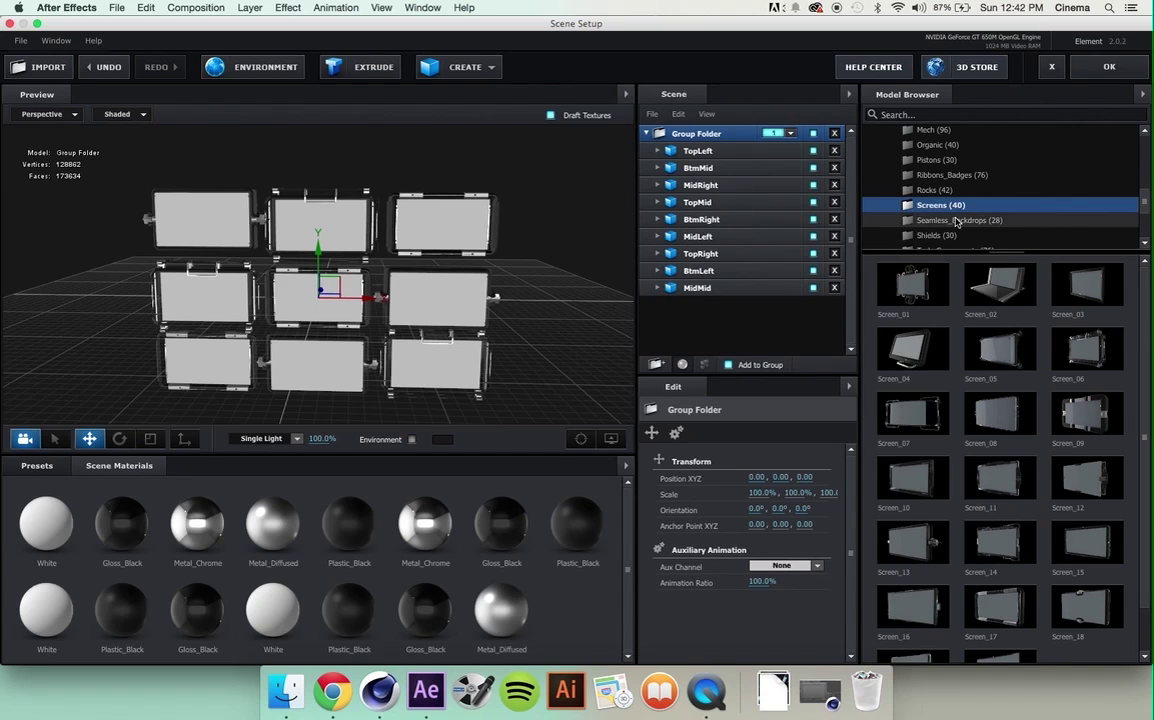
pyautogui.scroll(-1, 935, 222)
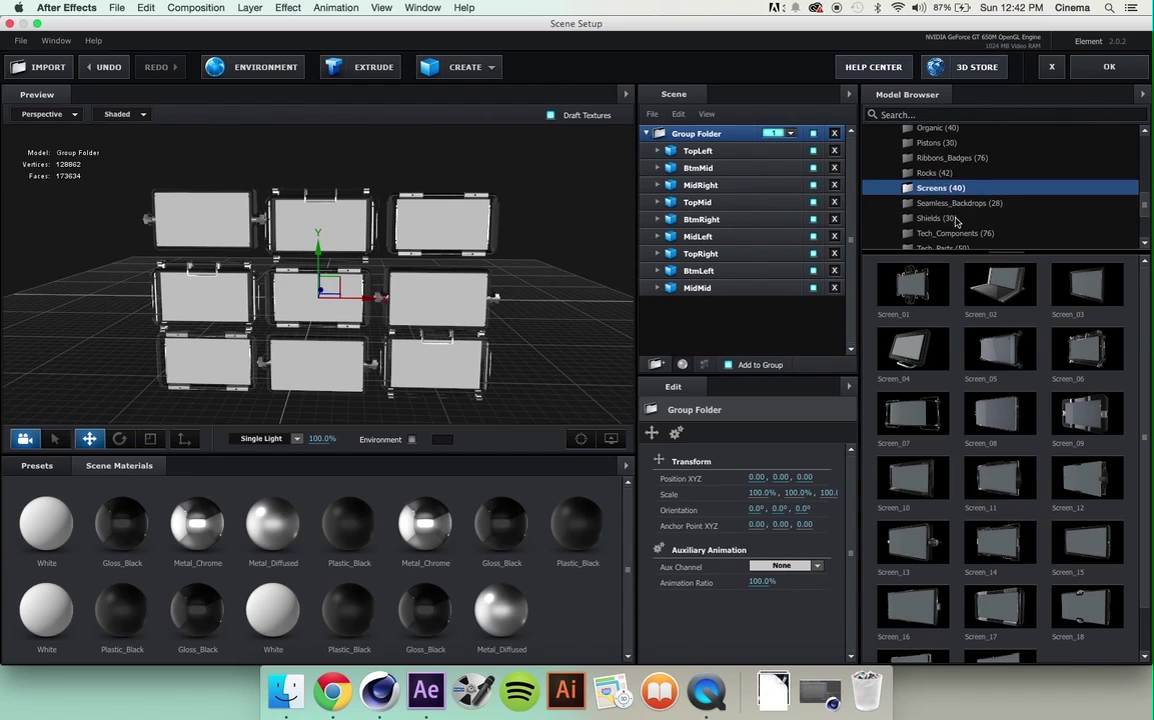
# - Add a box primitive to the Element 3D scene
pyautogui.click(448, 66)
pyautogui.click(392, 90)
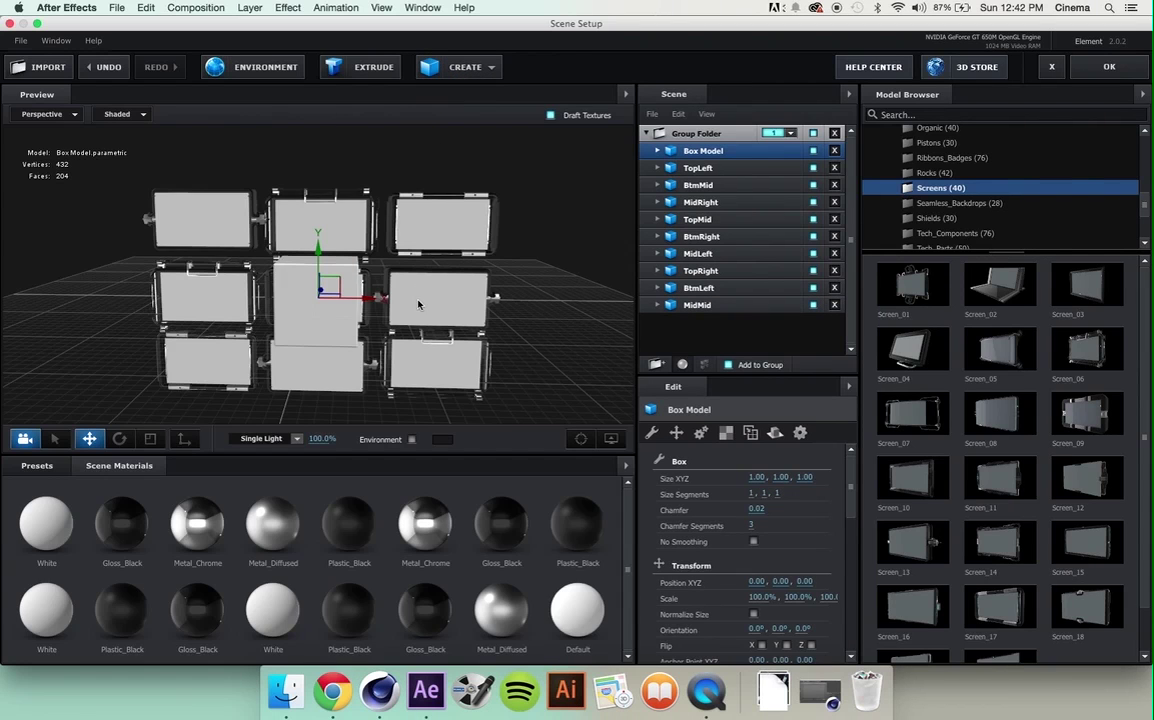
pyautogui.moveTo(487, 278); pyautogui.dragTo(358, 270)
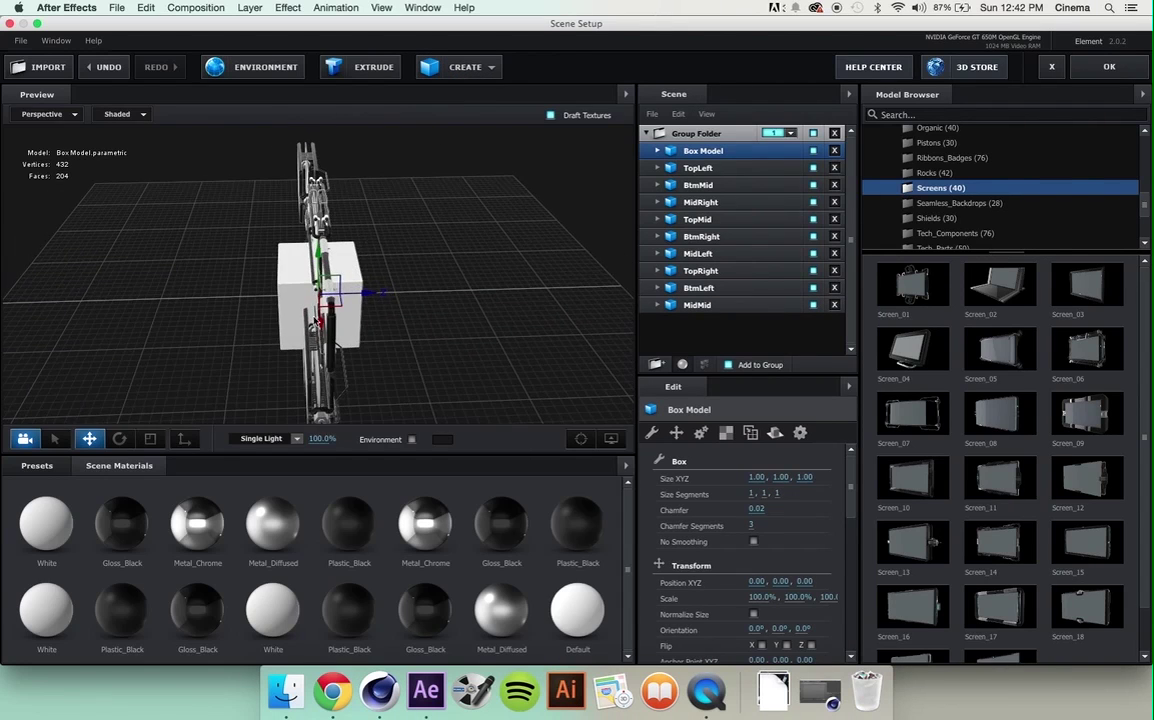
# - Scale the box to 555.5%, 341.6%, 16.5% as a flat backdrop behind the screens
pyautogui.click(150, 439)
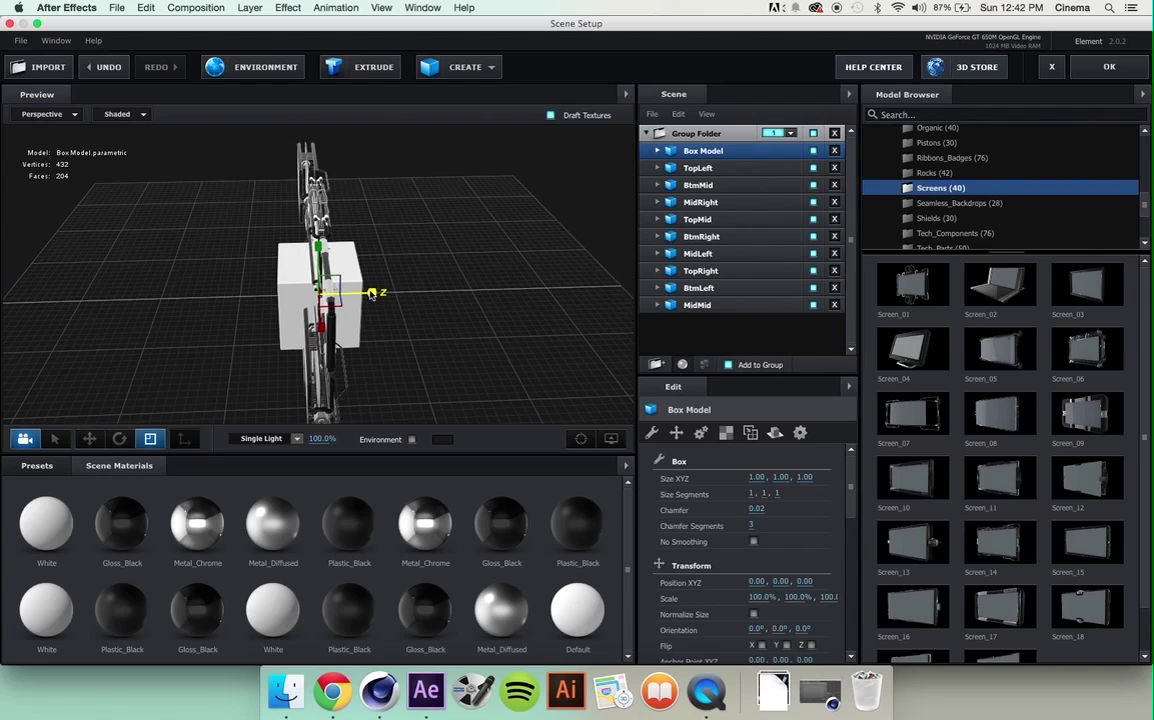
pyautogui.moveTo(367, 295); pyautogui.dragTo(487, 295)
pyautogui.moveTo(372, 300); pyautogui.dragTo(553, 295)
pyautogui.moveTo(317, 243); pyautogui.dragTo(327, 149)
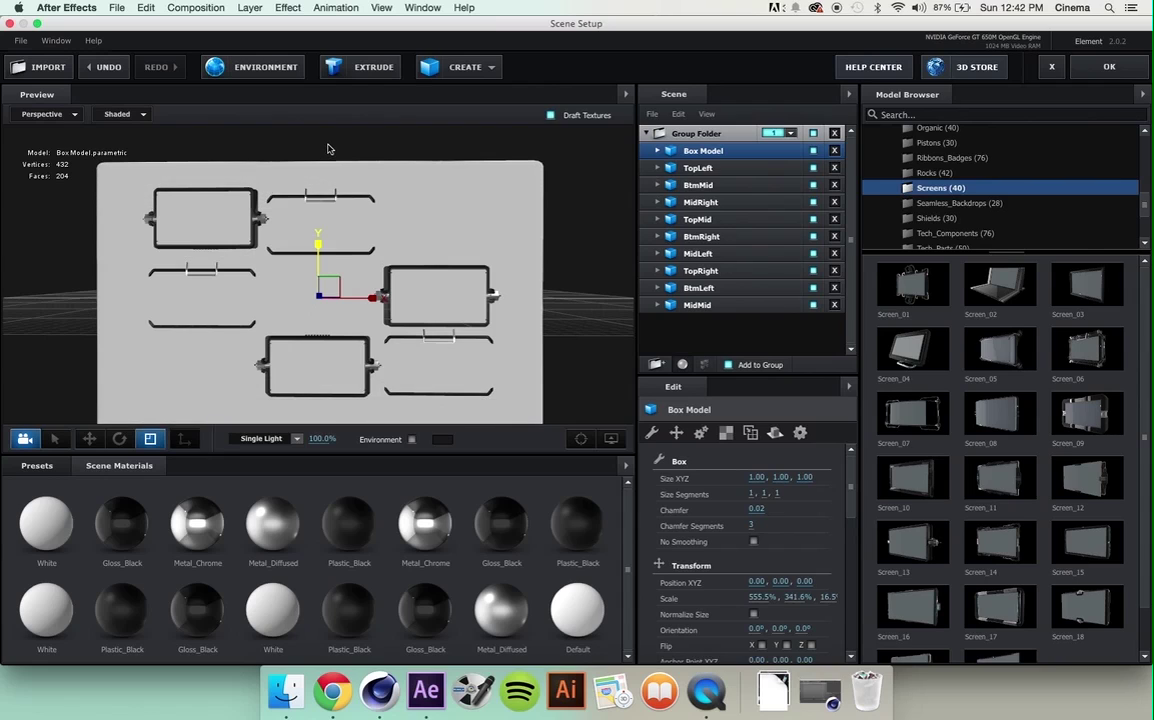
pyautogui.click(89, 440)
pyautogui.moveTo(449, 253); pyautogui.dragTo(276, 293)
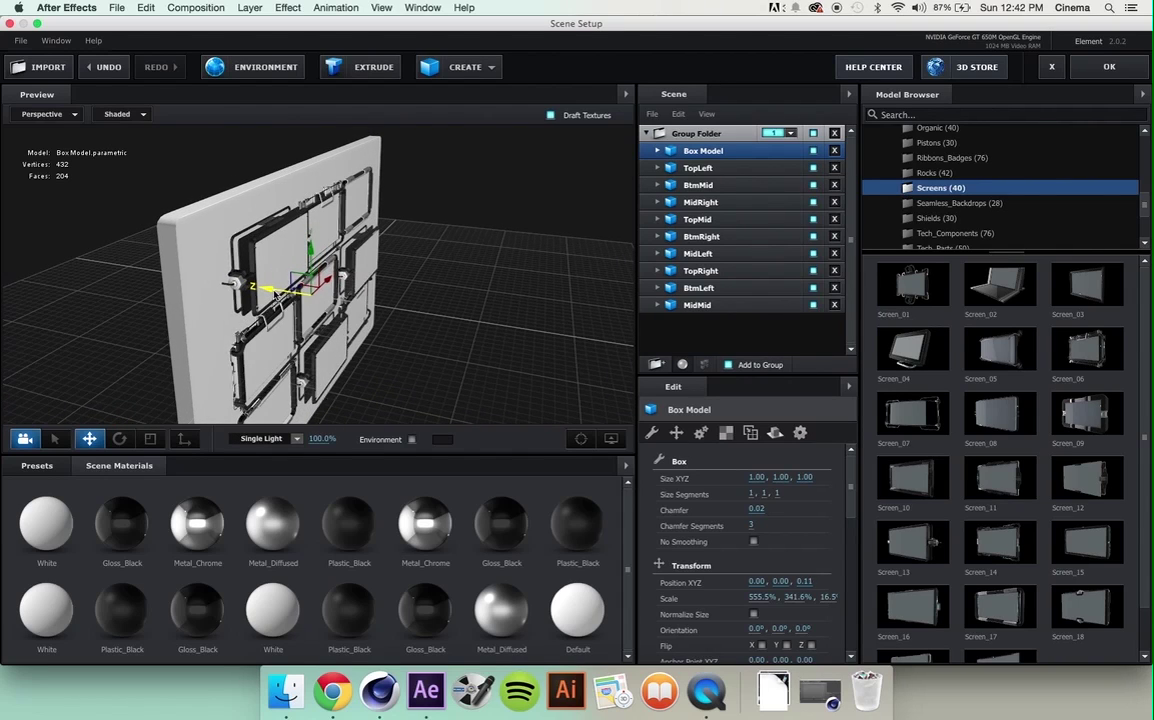
pyautogui.moveTo(375, 296); pyautogui.dragTo(333, 380)
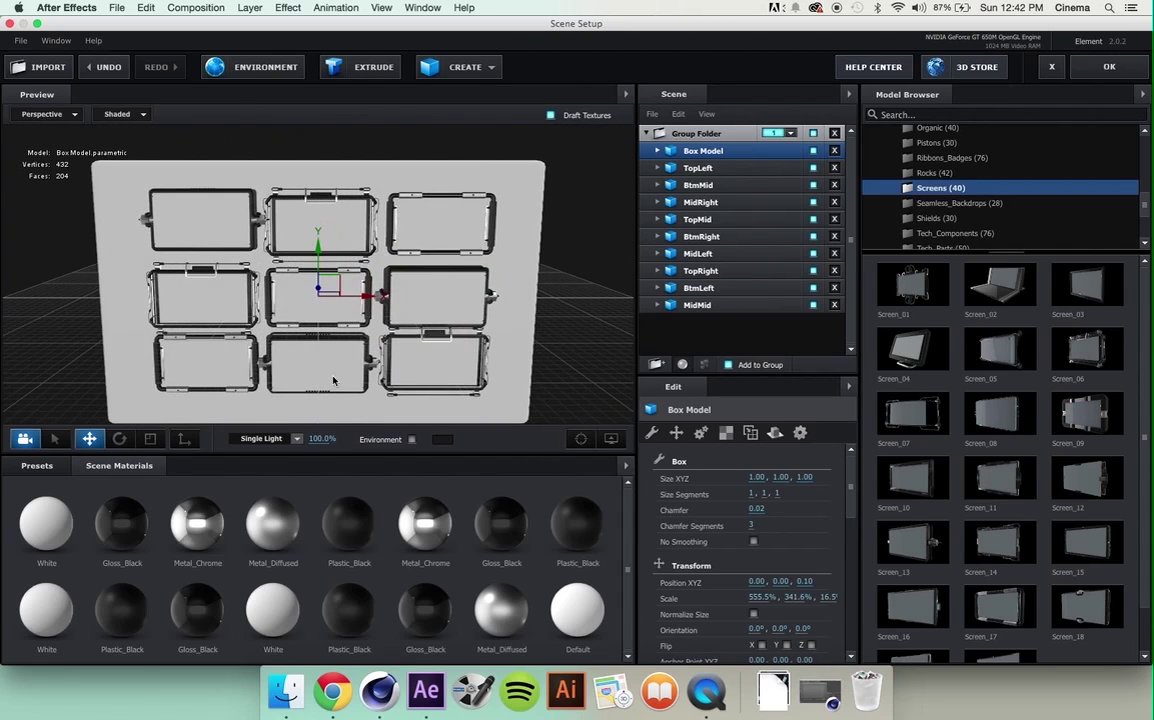
# - Give the backdrop box the metal_pannel_steel material from the Pro_Shaders_2 Metal presets
pyautogui.click(36, 465)
pyautogui.click(11, 500)
pyautogui.click(13, 561)
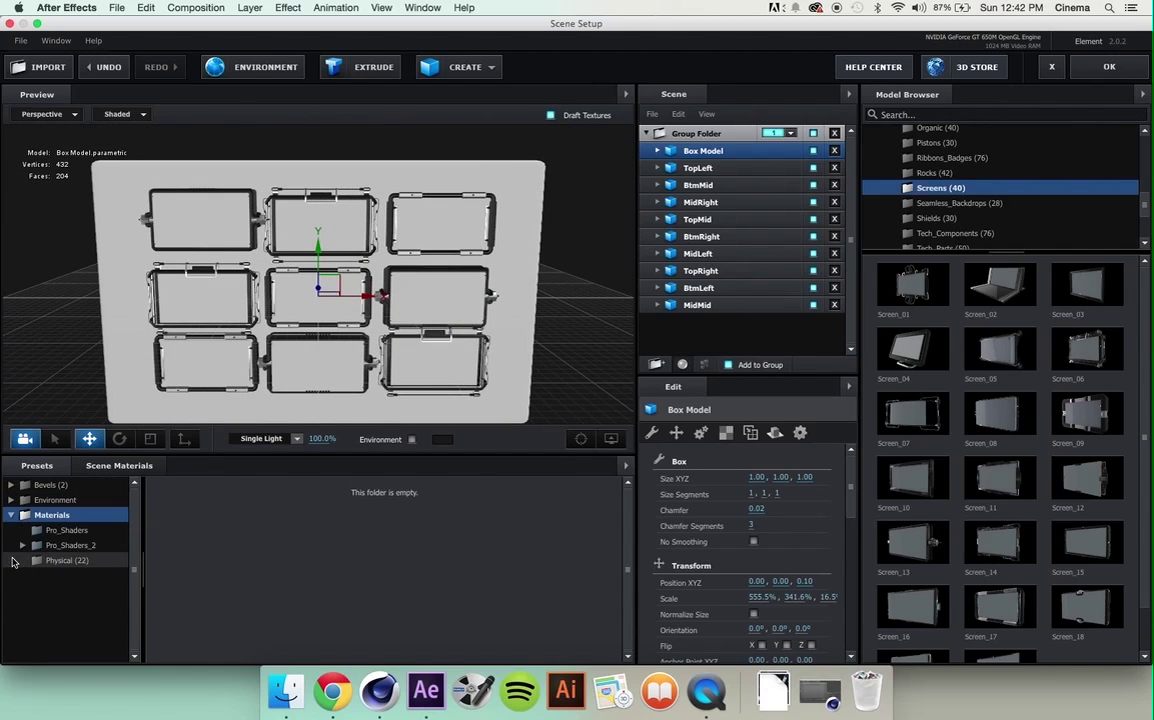
pyautogui.click(23, 546)
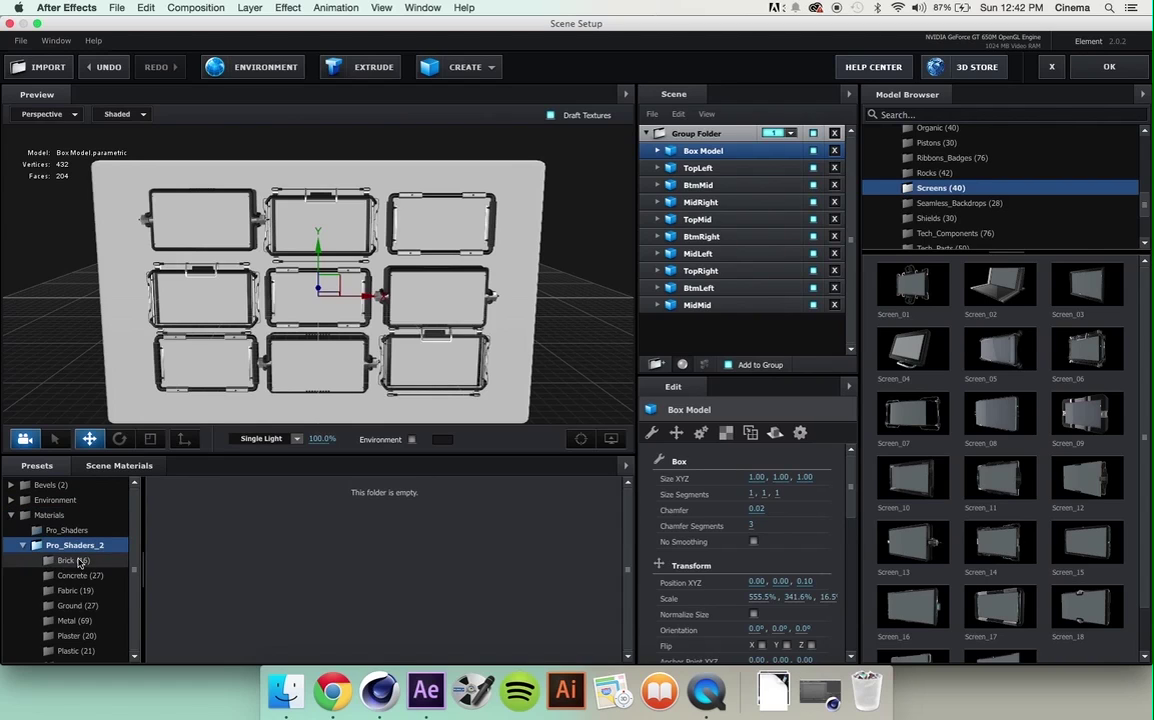
pyautogui.click(75, 620)
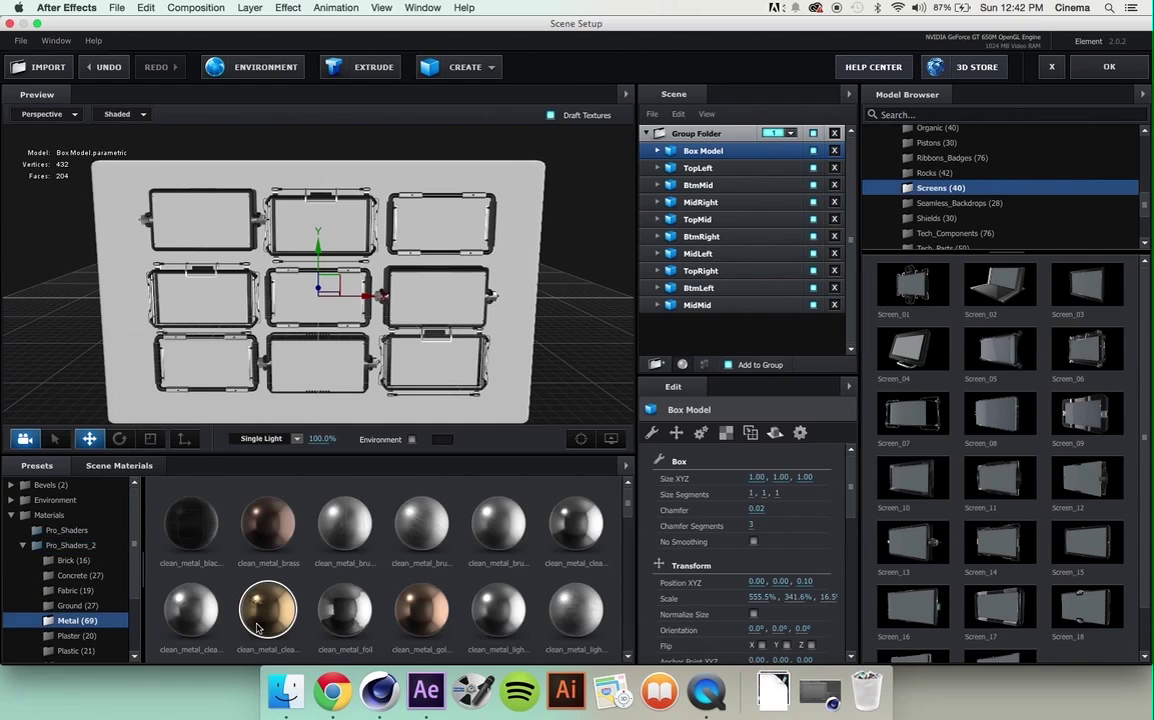
pyautogui.scroll(-2, 437, 568)
pyautogui.scroll(-5, 437, 568)
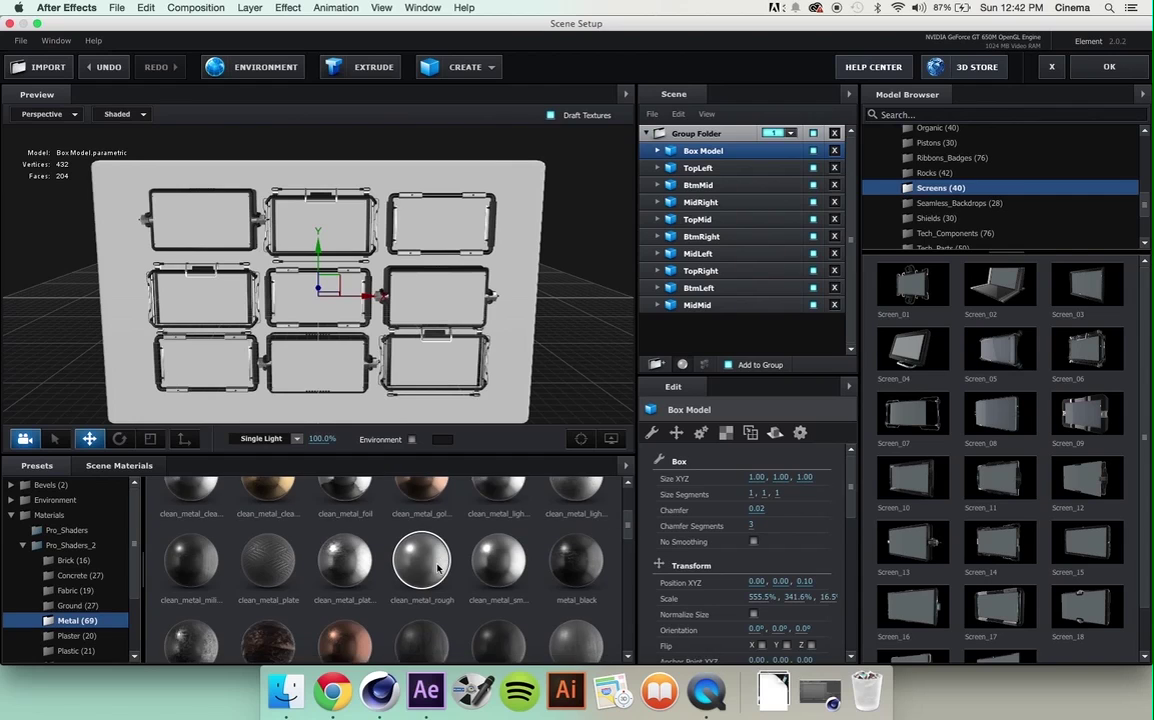
pyautogui.scroll(-5, 437, 568)
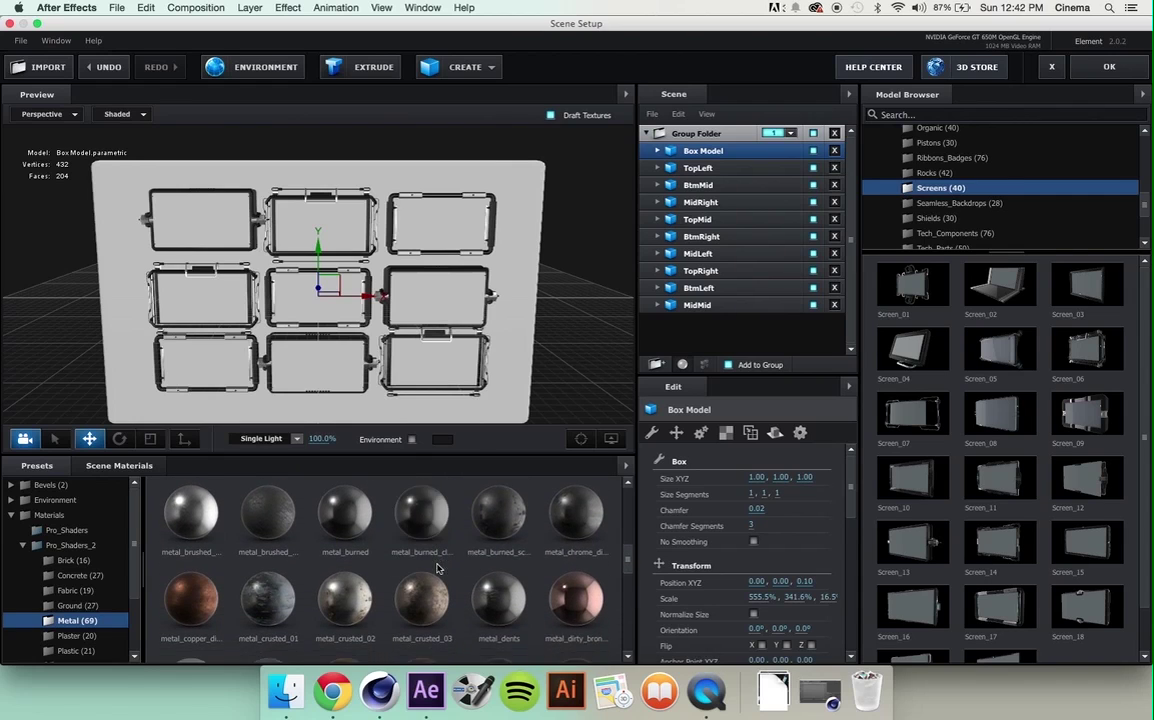
pyautogui.scroll(-4, 437, 568)
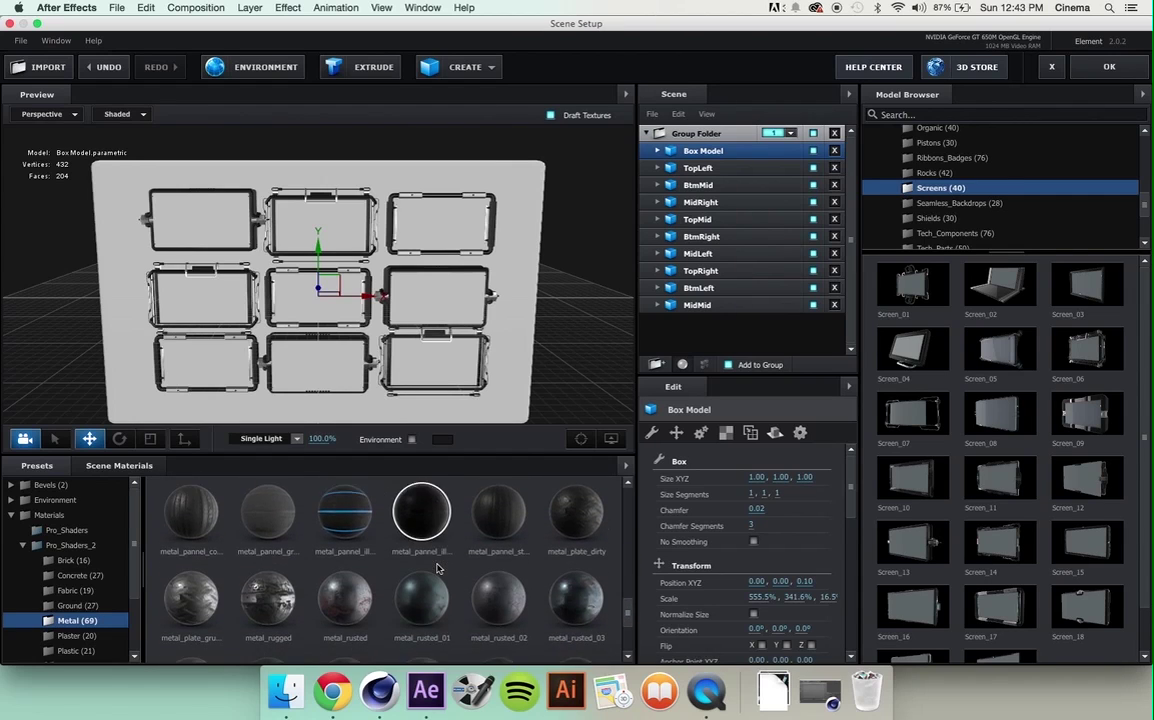
pyautogui.scroll(1, 437, 568)
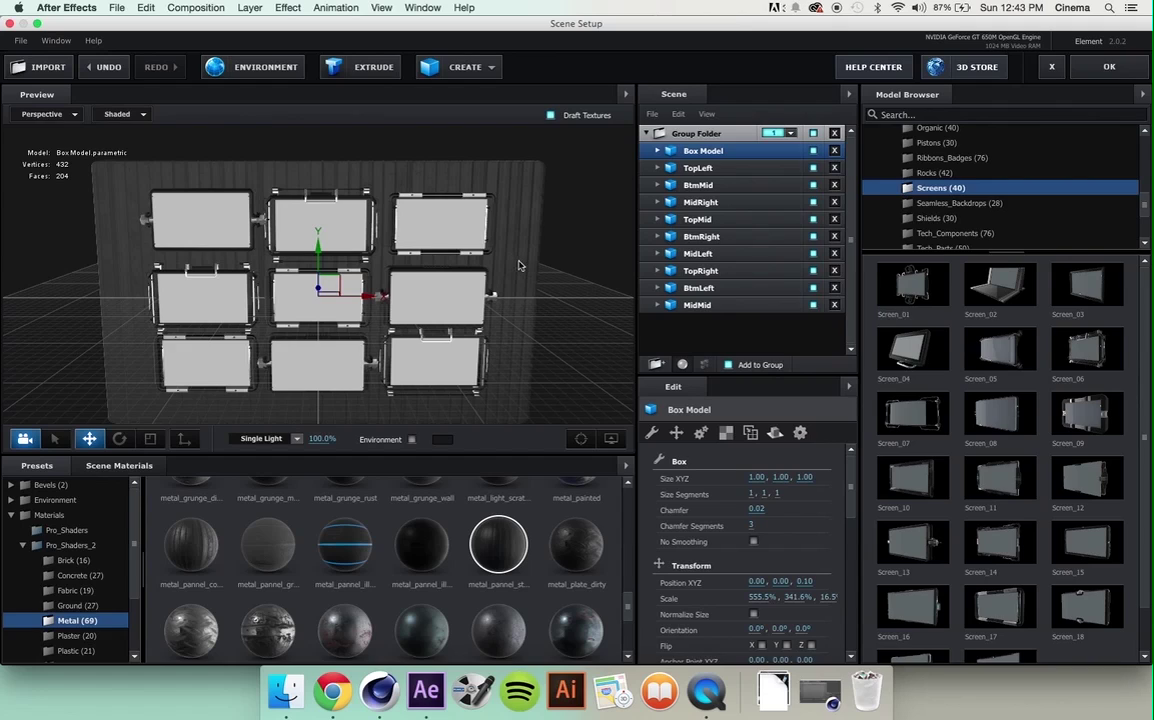
# - Rename Box Model to Back and place it at the bottom of the Group Folder
pyautogui.doubleClick(706, 152)
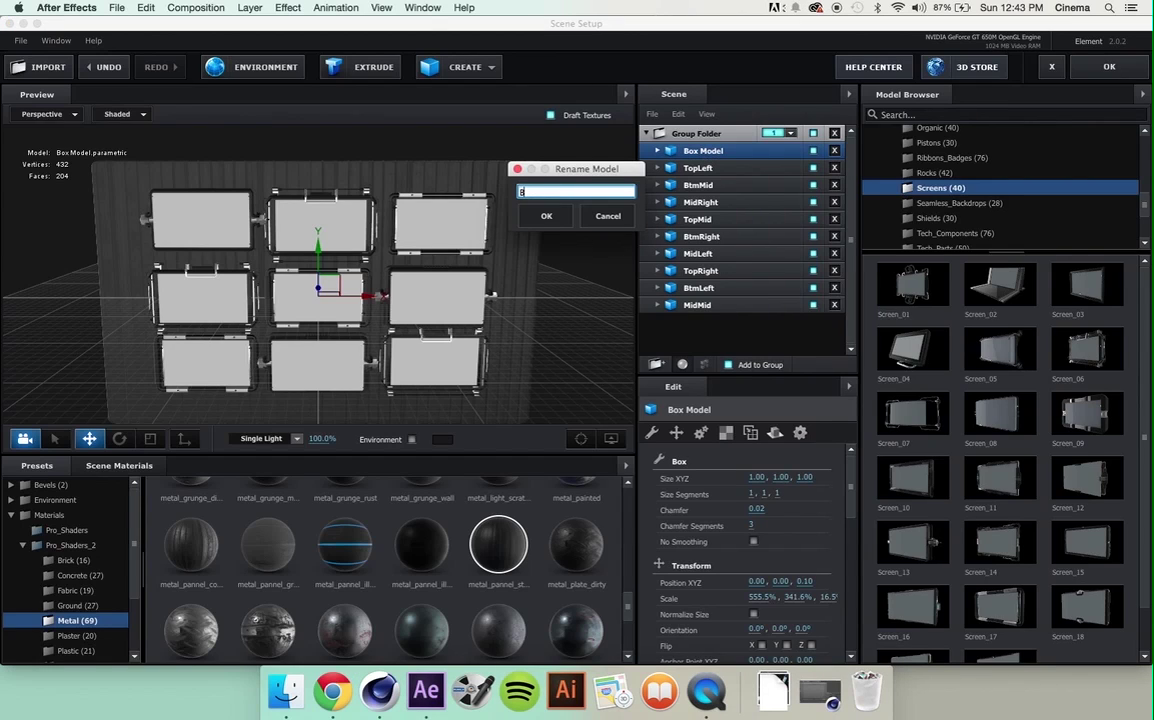
pyautogui.press('Return')
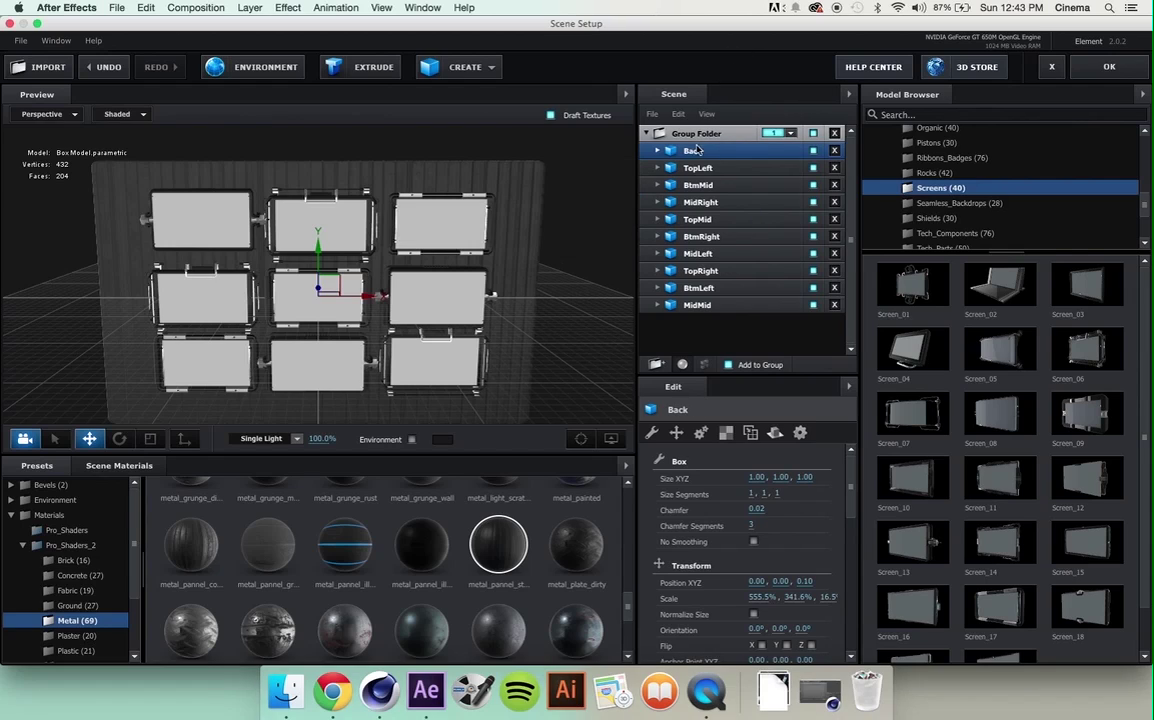
pyautogui.moveTo(697, 196); pyautogui.dragTo(708, 341)
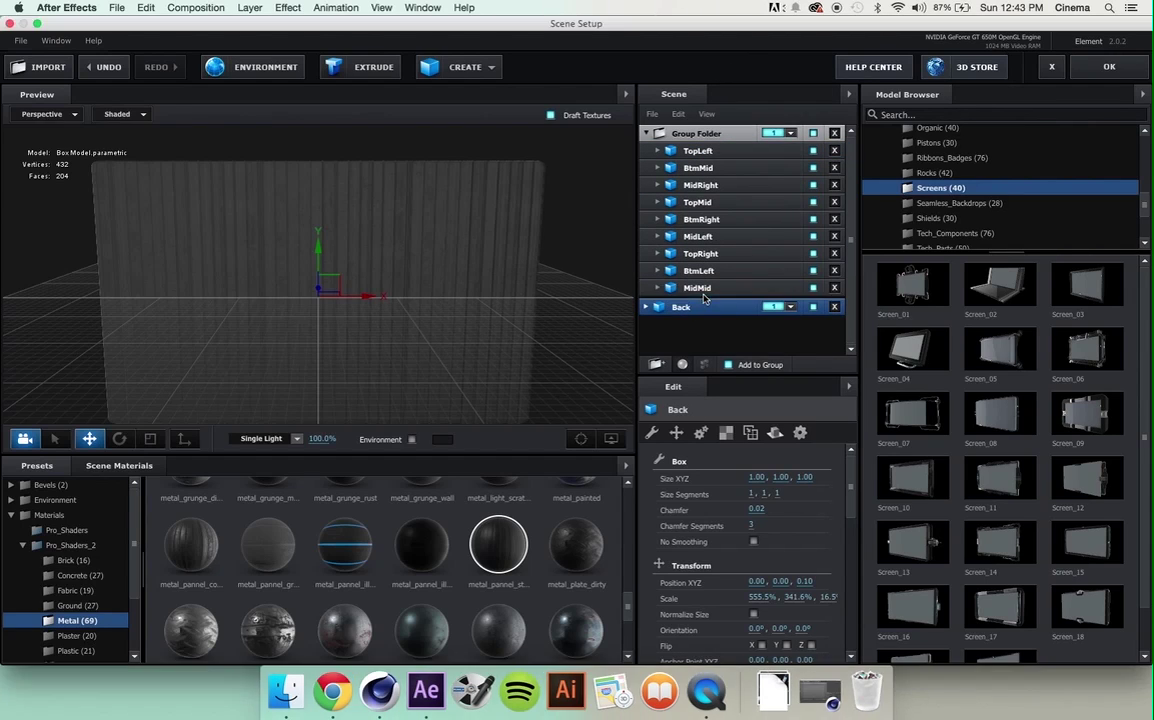
pyautogui.moveTo(680, 306)
pyautogui.mouseDown()
pyautogui.moveTo(692, 287)
pyautogui.moveTo(698, 318)
pyautogui.mouseUp()
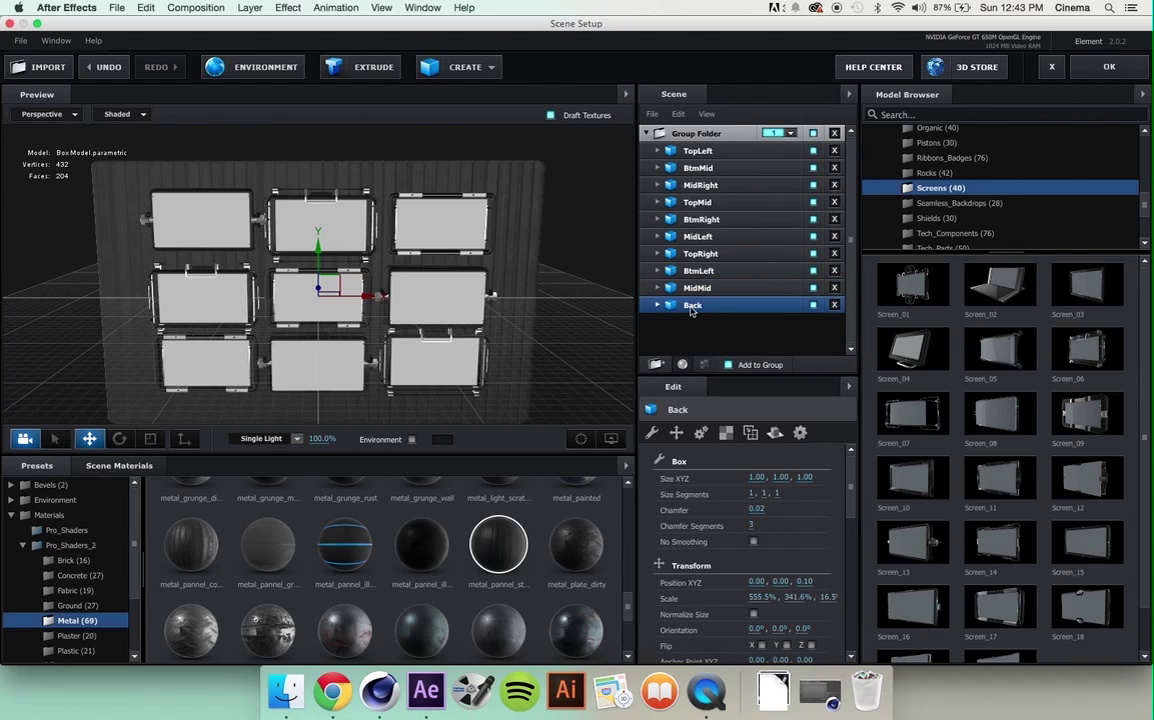
pyautogui.click(657, 305)
# - Set Back's UV Repeat to 2.00, 1.00 so the steel texture tiles twice horizontally
pyautogui.click(703, 322)
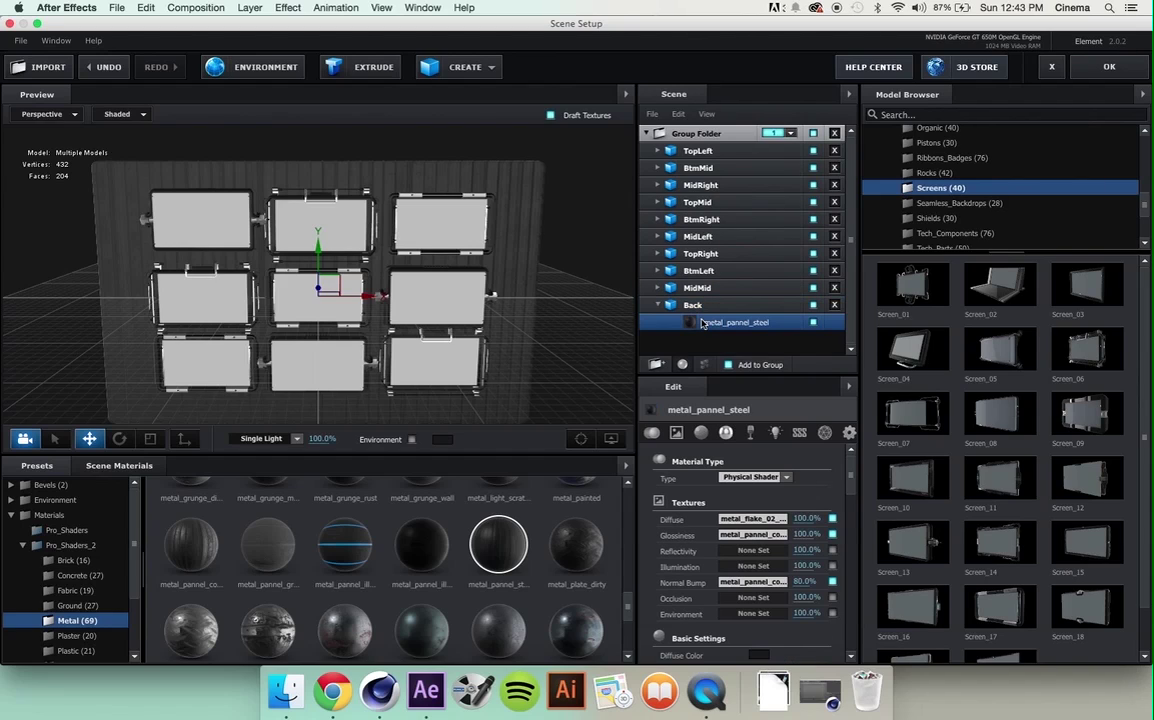
pyautogui.click(695, 312)
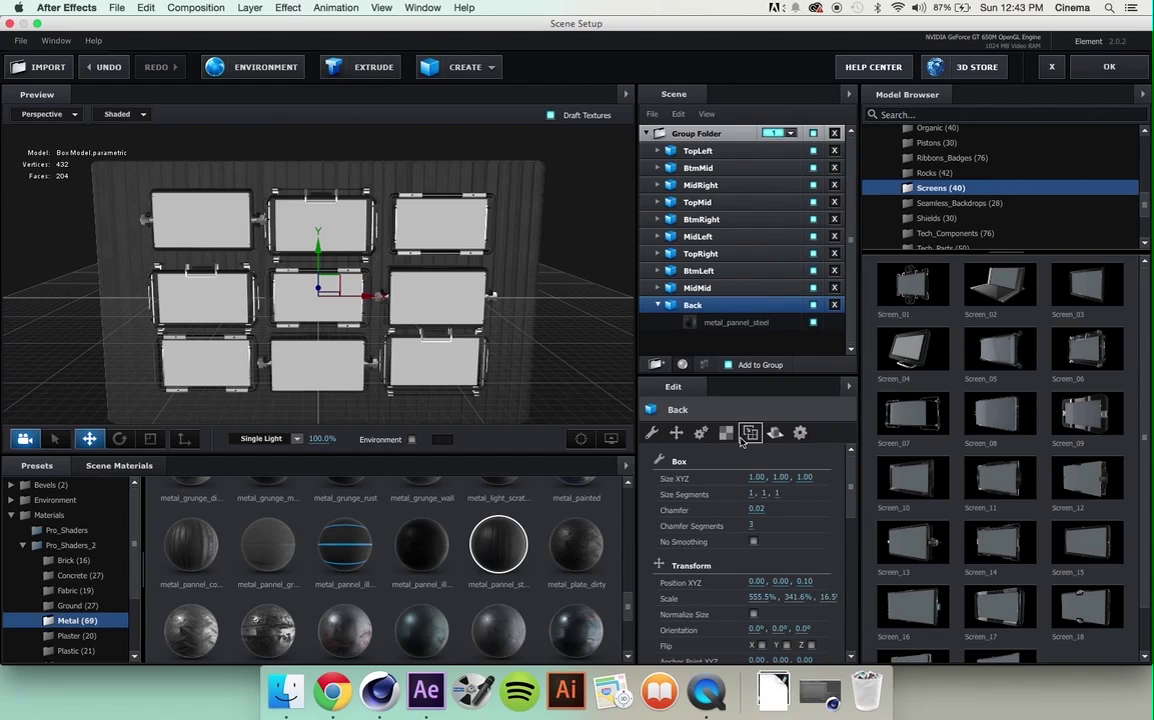
pyautogui.click(750, 433)
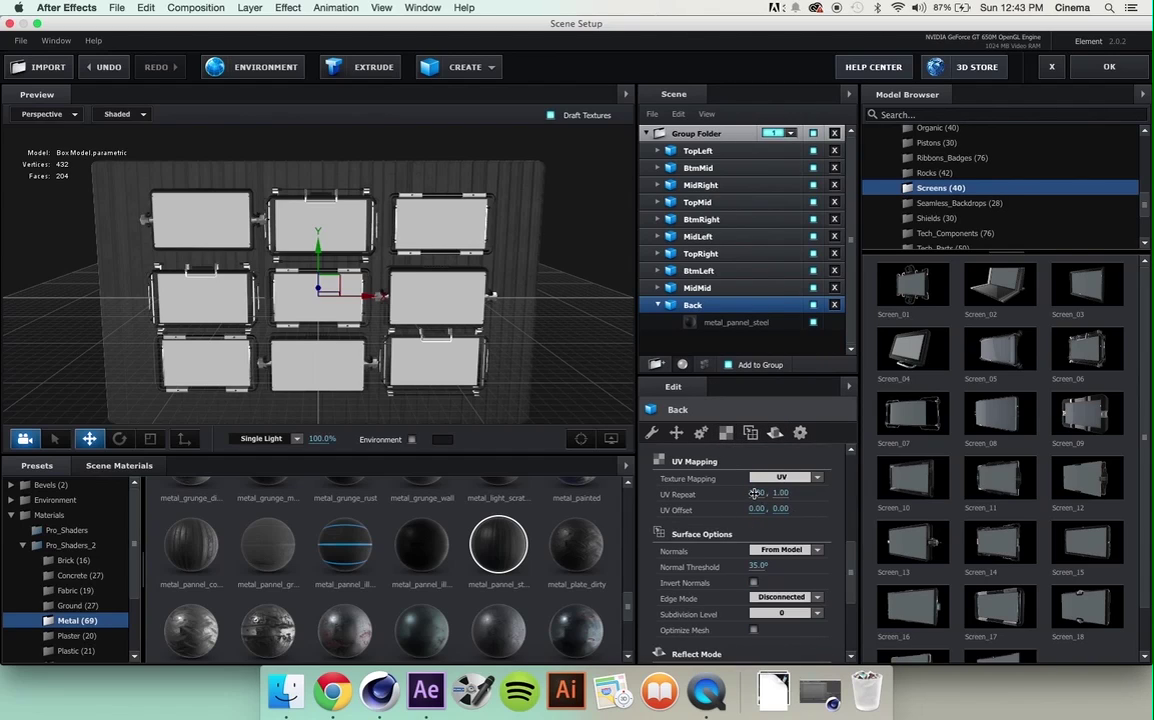
pyautogui.moveTo(755, 493); pyautogui.dragTo(797, 497)
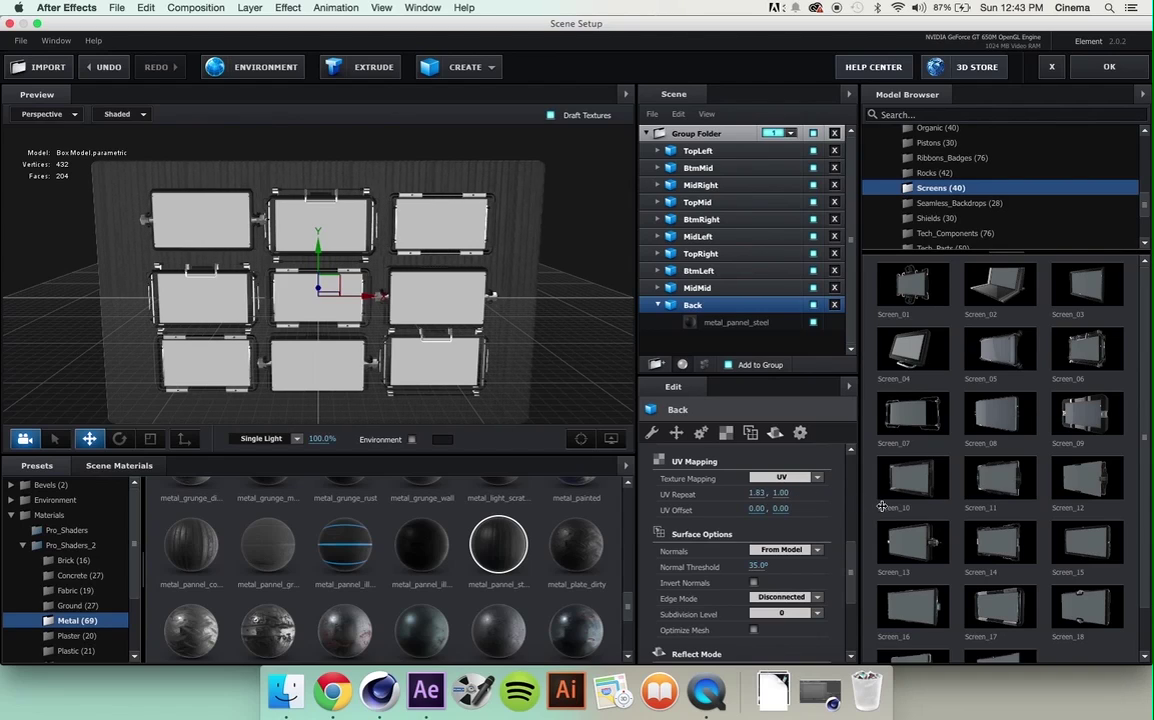
pyautogui.click(750, 493)
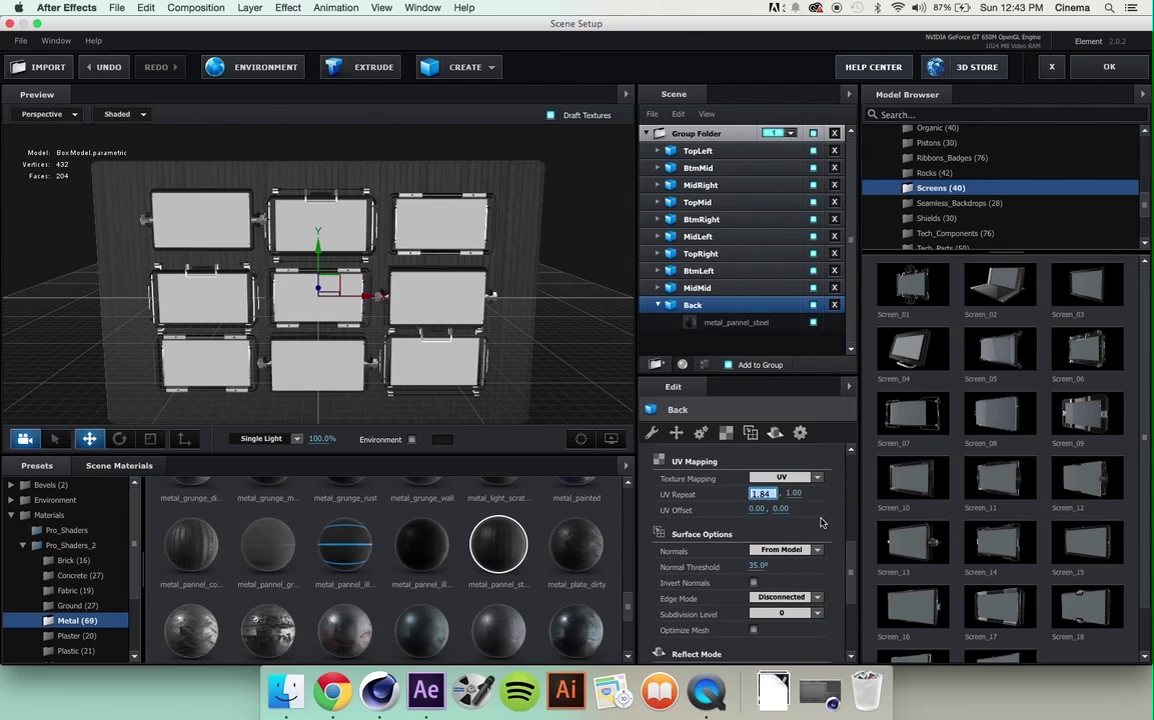
pyautogui.press('Return')
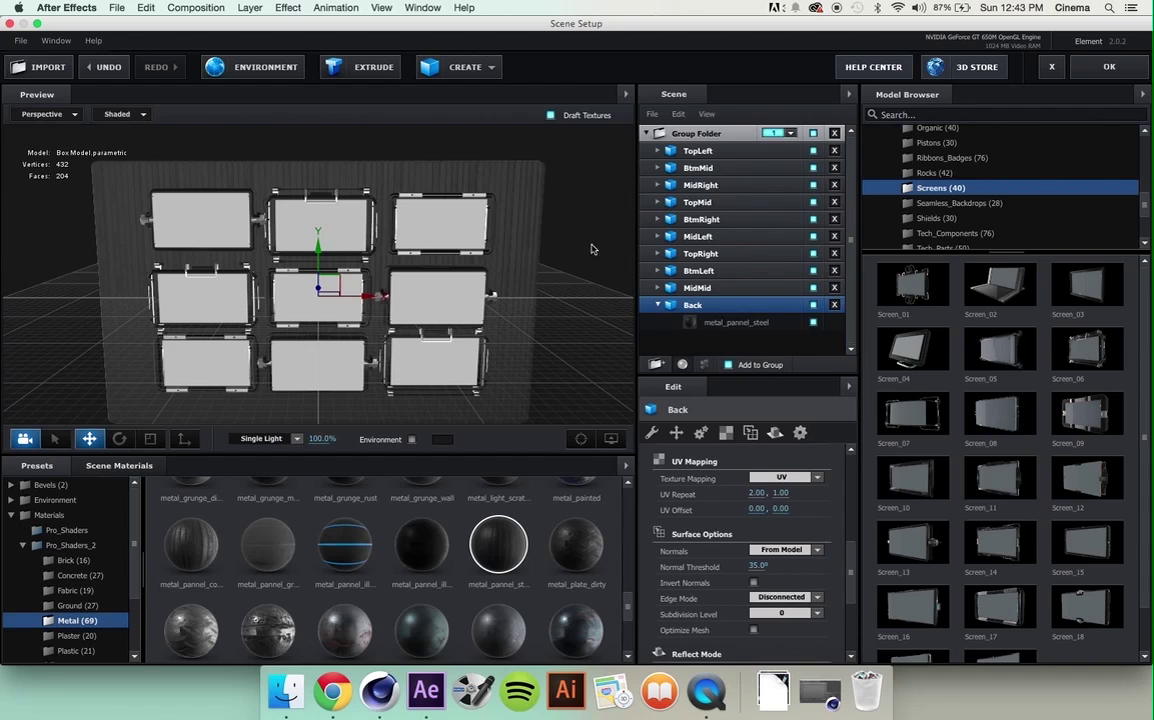
pyautogui.moveTo(595, 236); pyautogui.dragTo(532, 234)
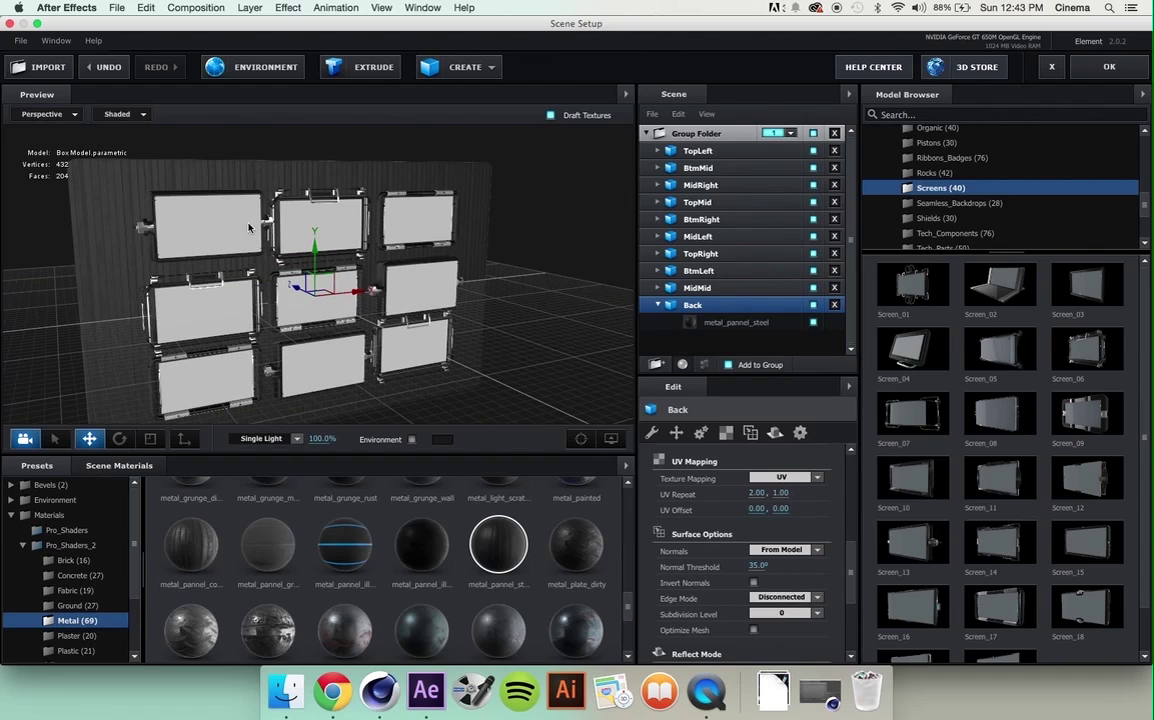
pyautogui.click(60, 545)
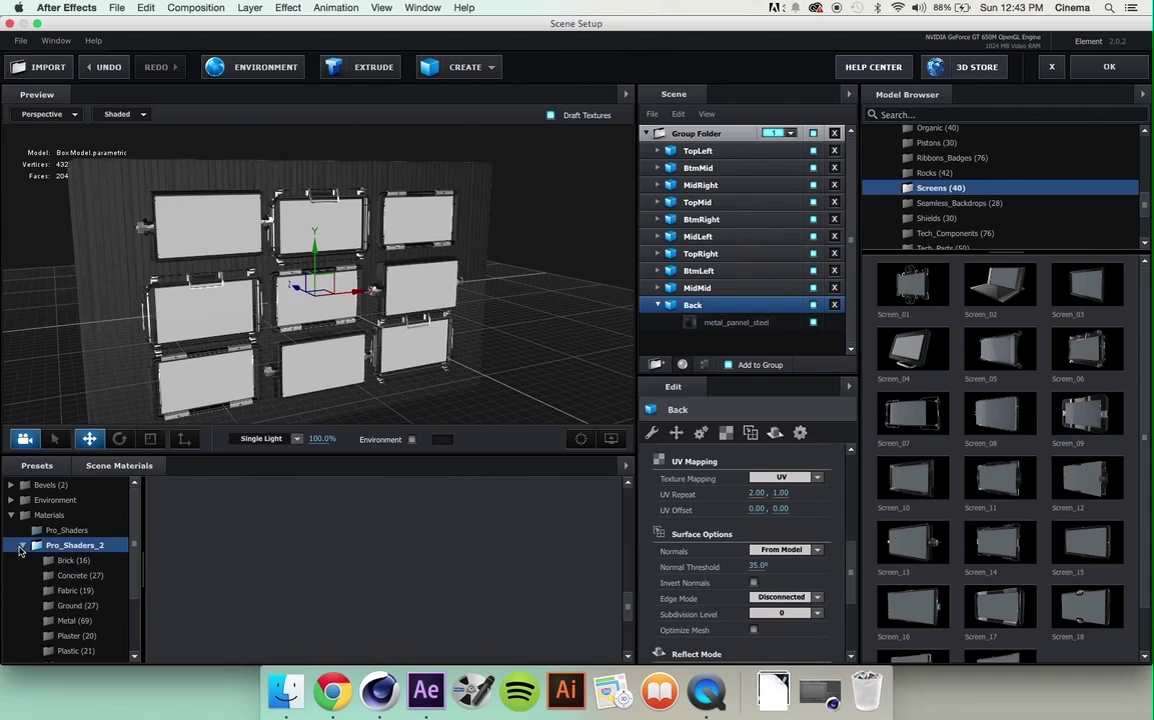
# - Browse the Model Browser's Tech_Components and Tech_Parts model folders
pyautogui.click(8, 517)
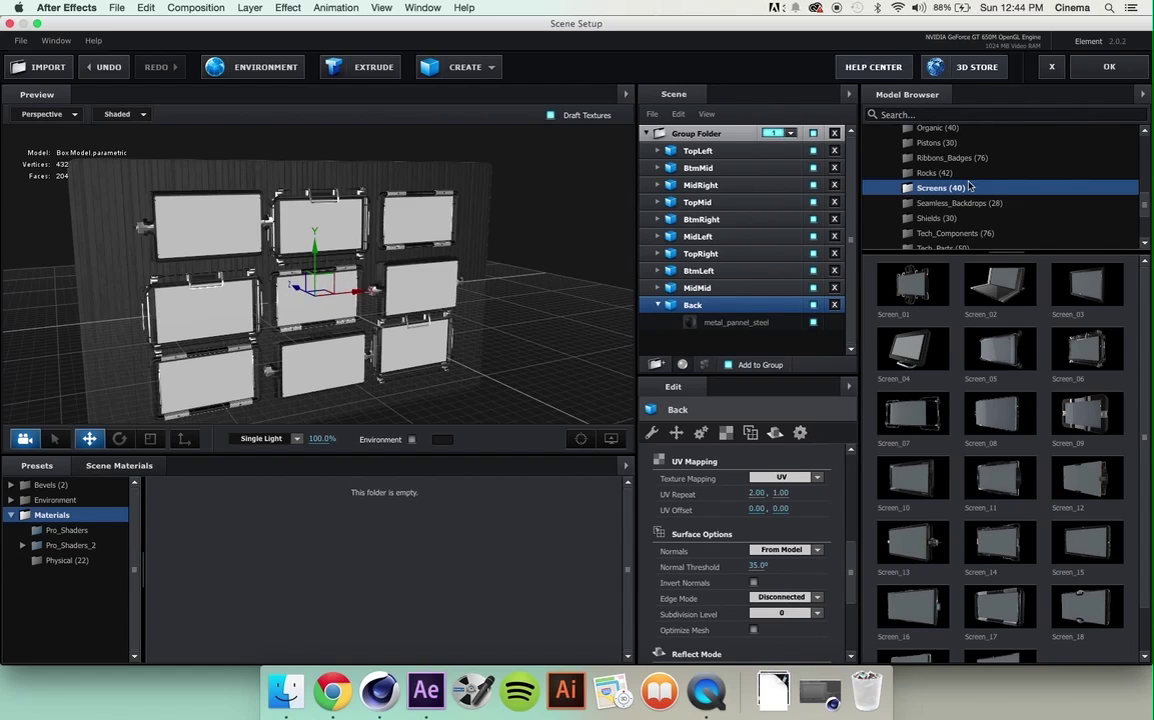
pyautogui.scroll(3, 967, 182)
pyautogui.scroll(4, 967, 182)
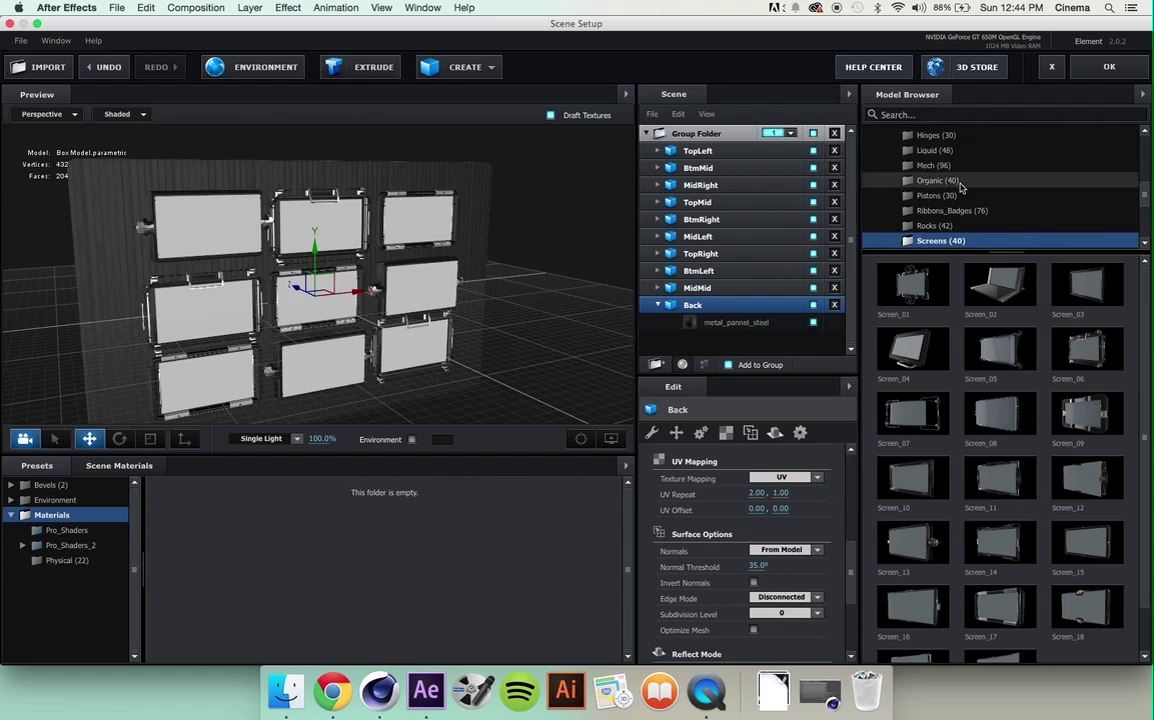
pyautogui.scroll(5, 953, 221)
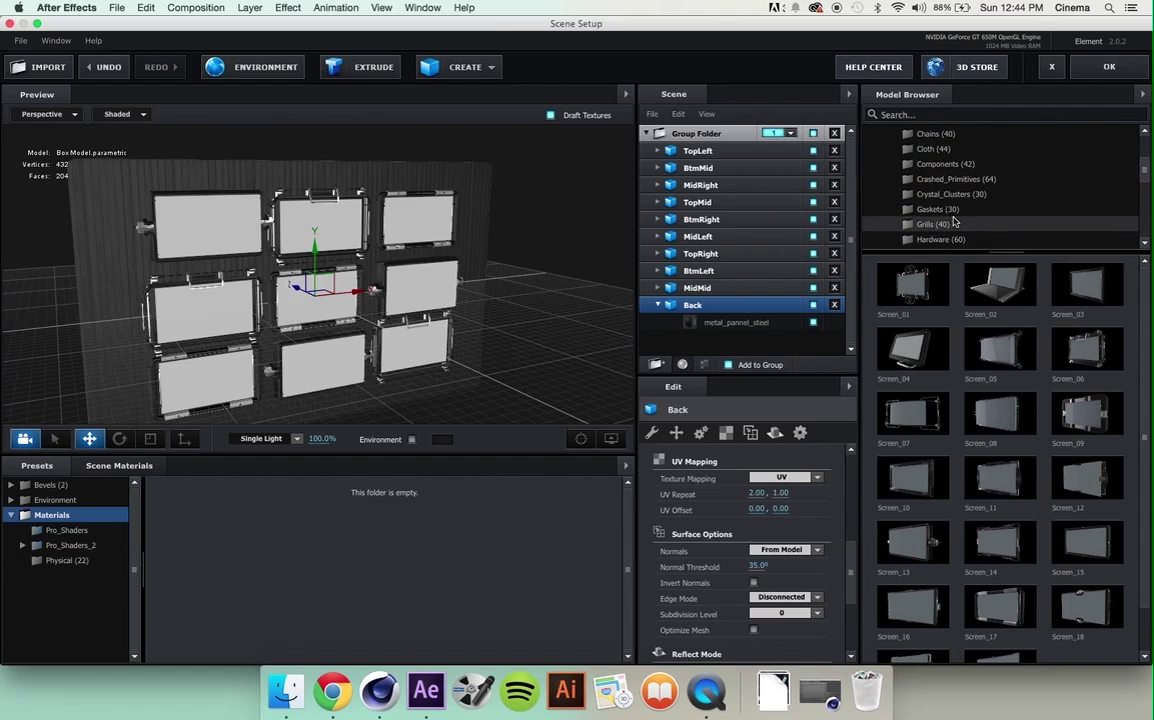
pyautogui.scroll(-5, 953, 221)
pyautogui.scroll(-5, 953, 221)
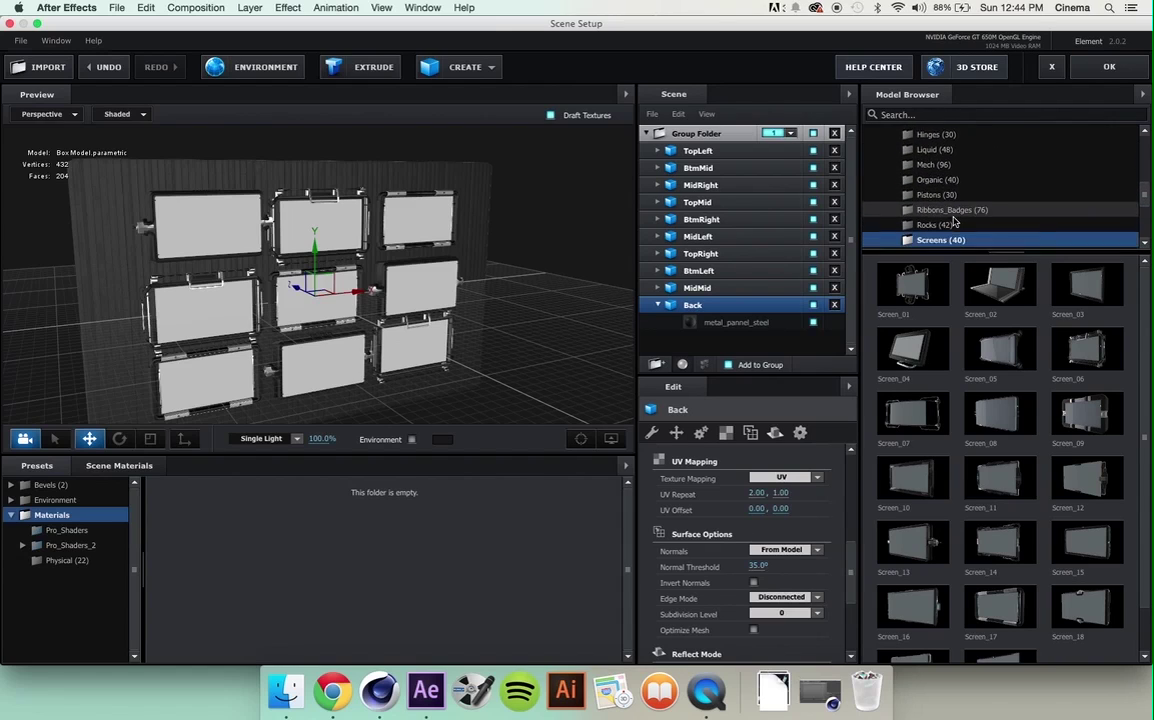
pyautogui.click(955, 215)
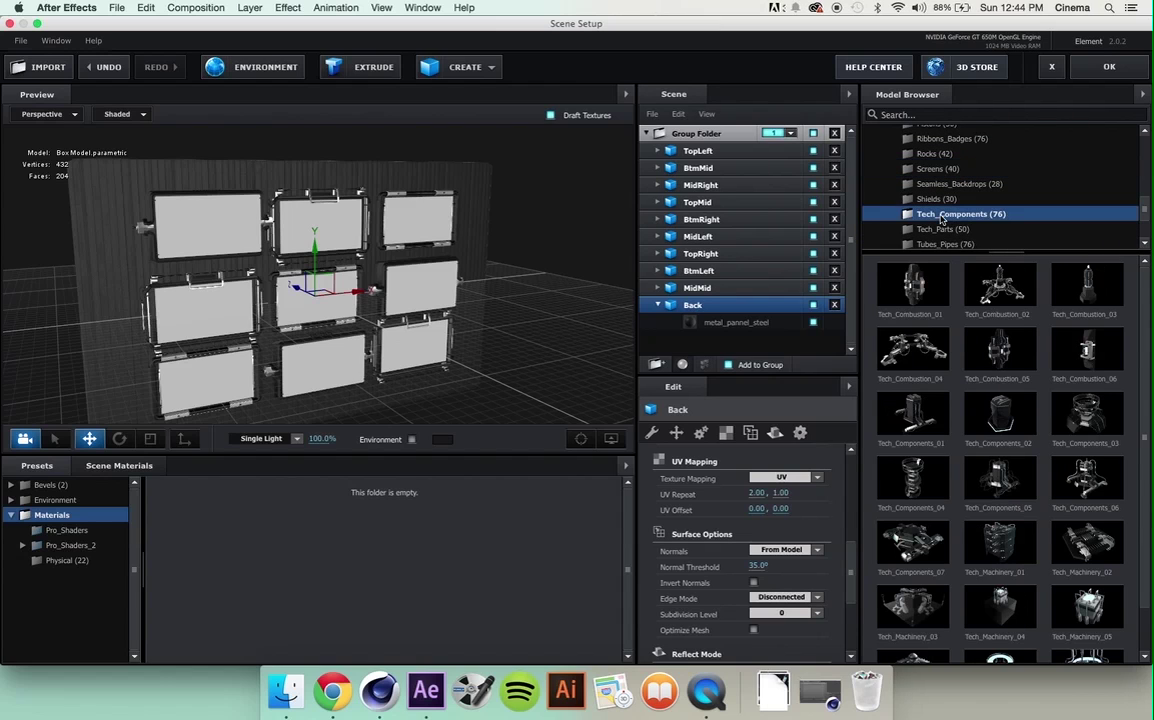
pyautogui.scroll(-4, 1000, 400)
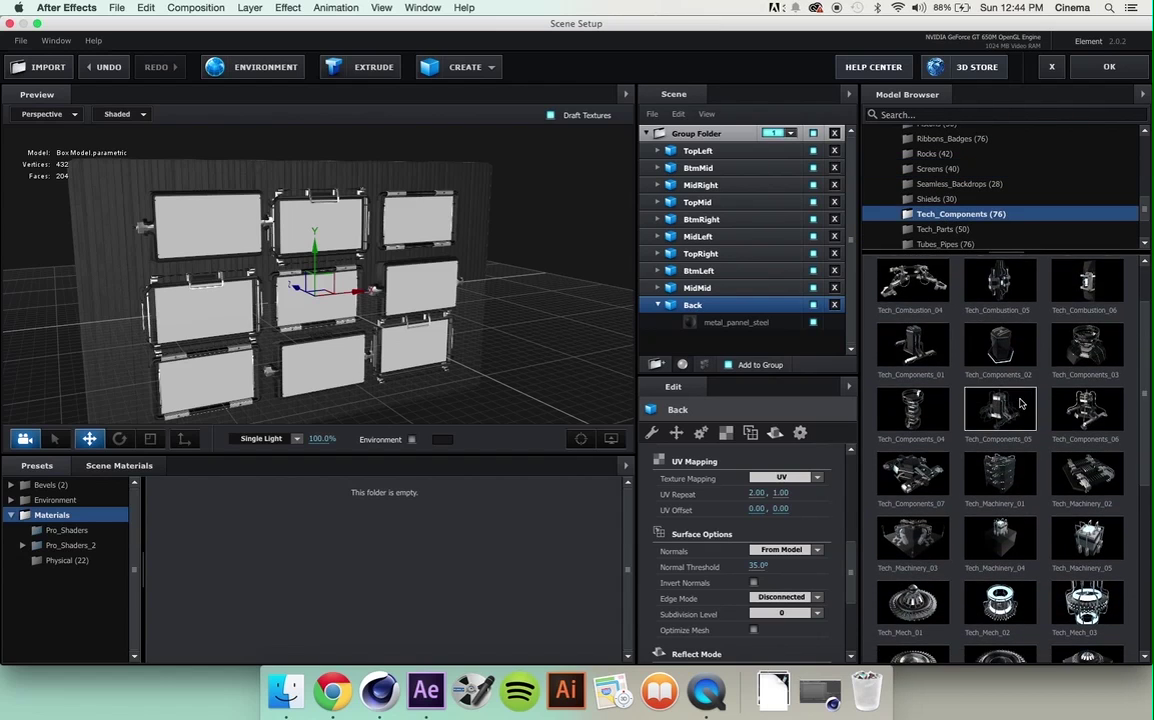
pyautogui.scroll(-5, 1020, 402)
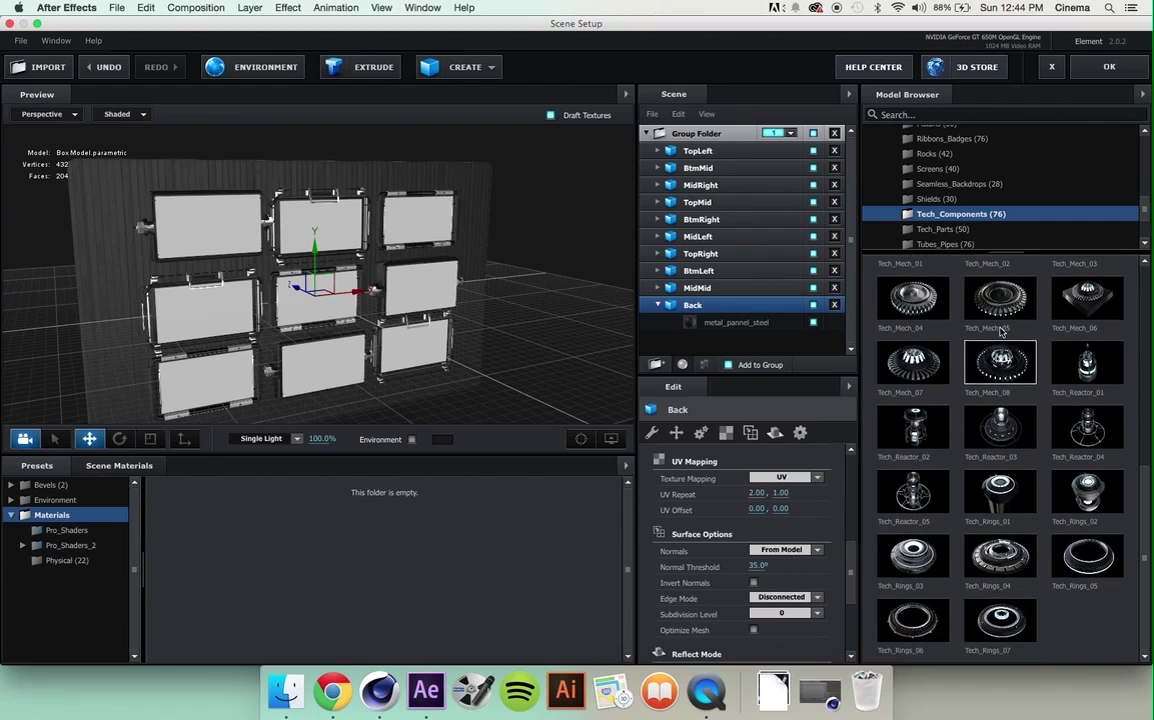
pyautogui.click(953, 230)
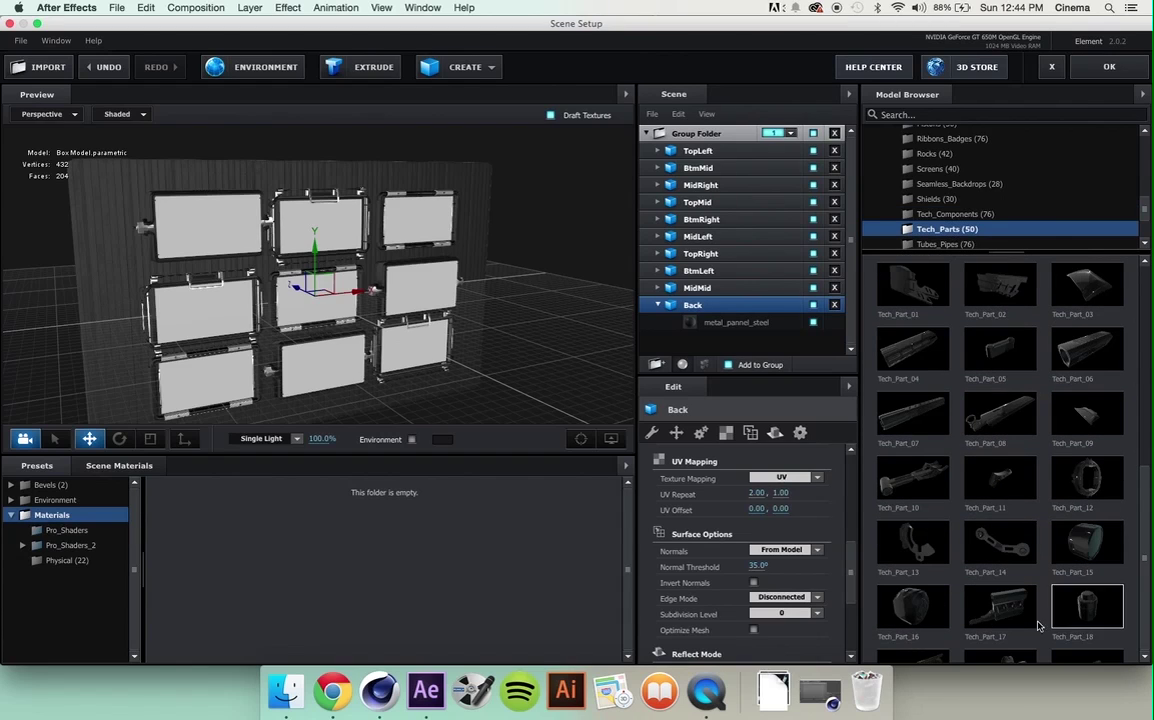
# - Add Component_01 from the Components collection to the scene
pyautogui.scroll(-3, 930, 416)
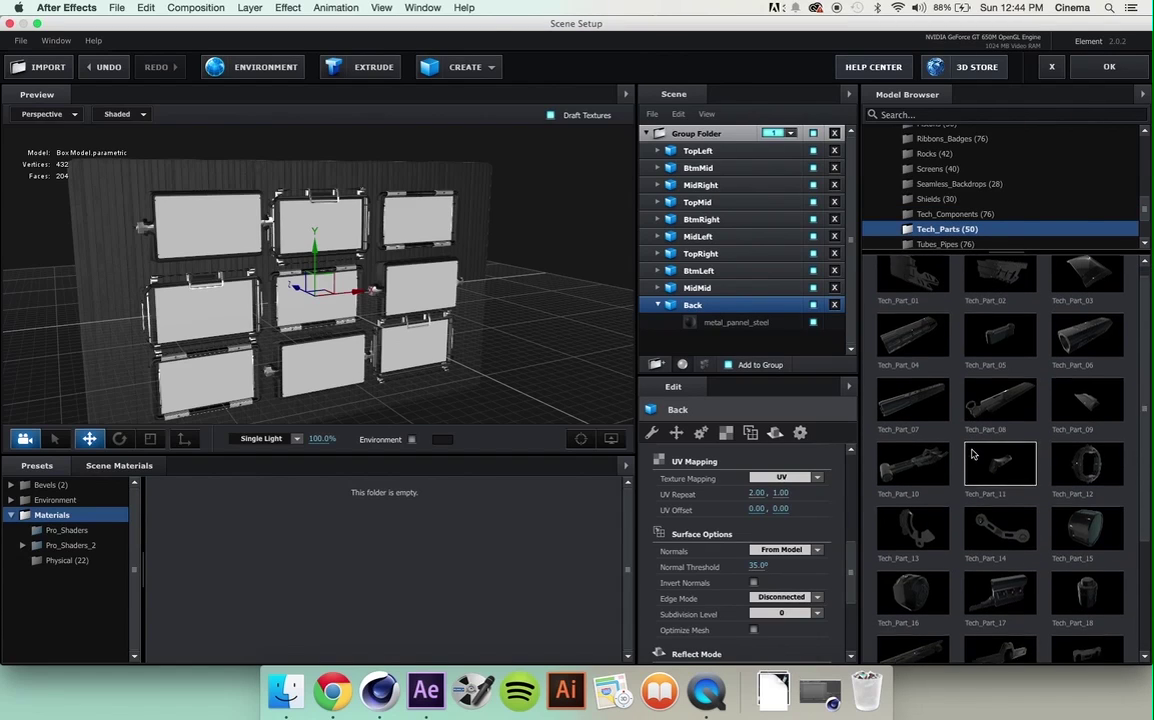
pyautogui.scroll(3, 990, 450)
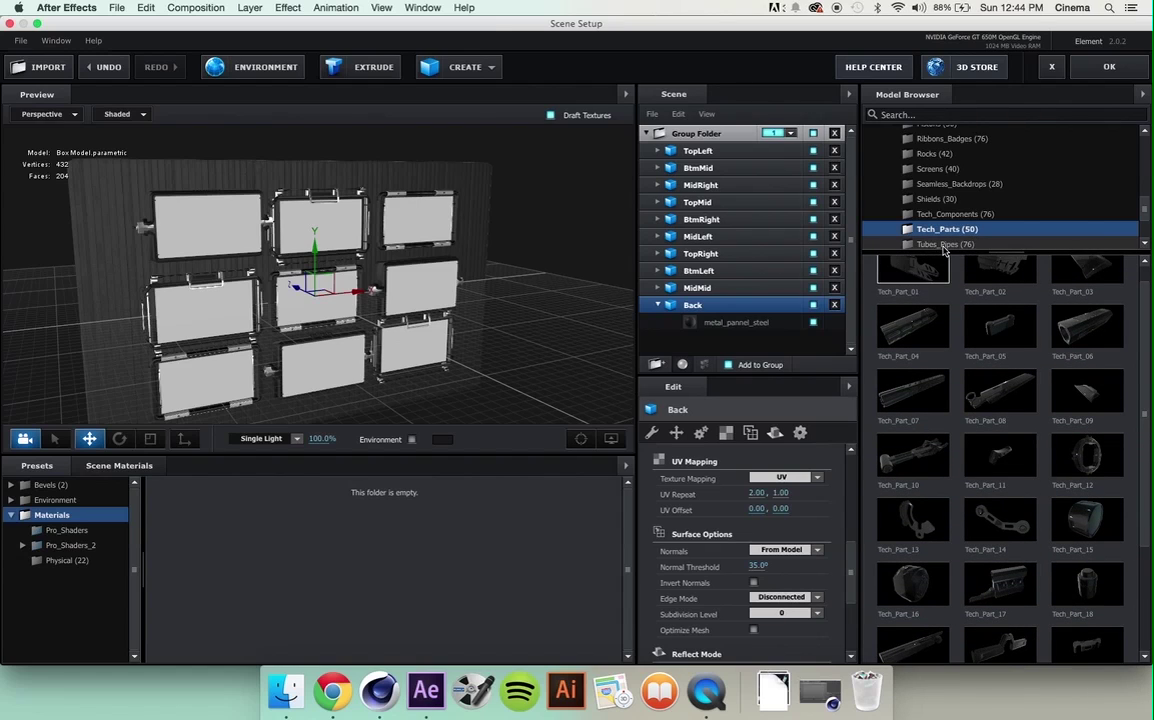
pyautogui.scroll(-1, 932, 173)
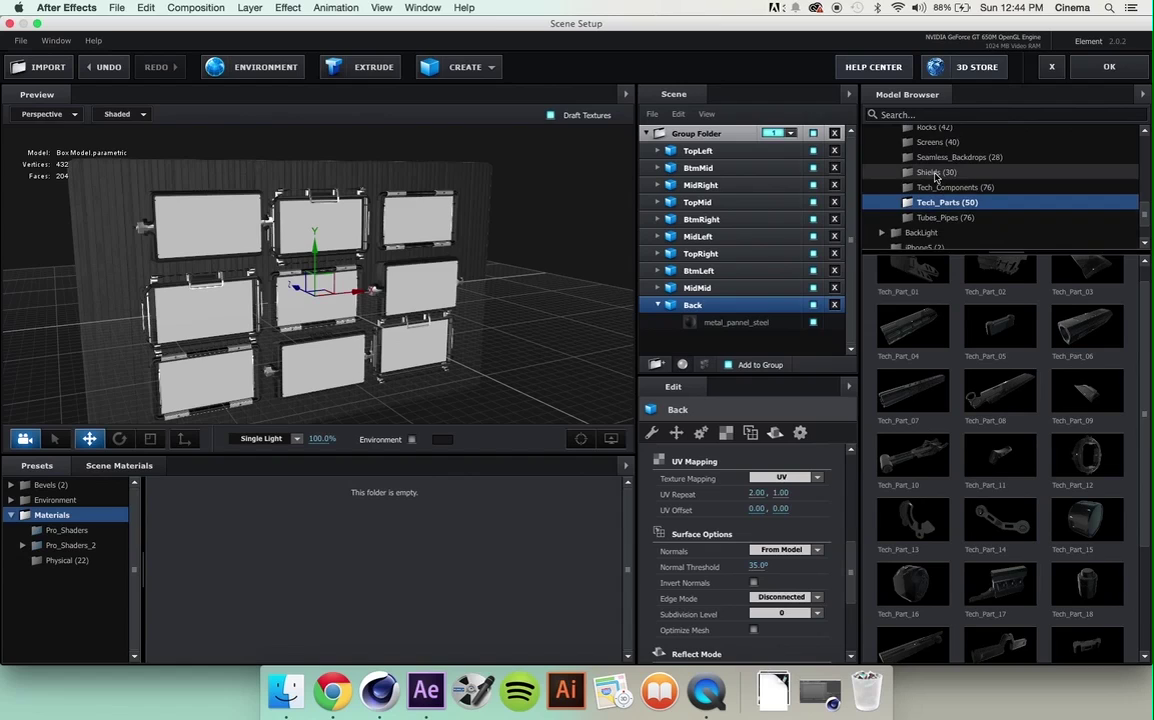
pyautogui.scroll(2, 933, 175)
pyautogui.scroll(3, 935, 177)
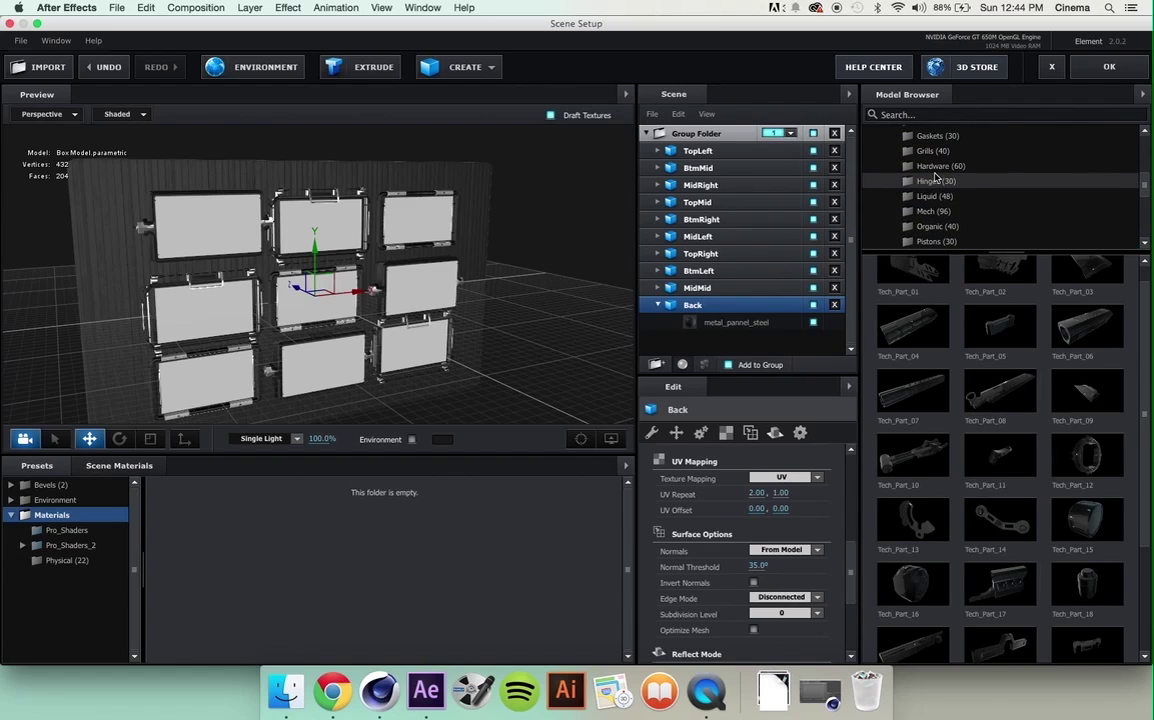
pyautogui.scroll(2, 935, 177)
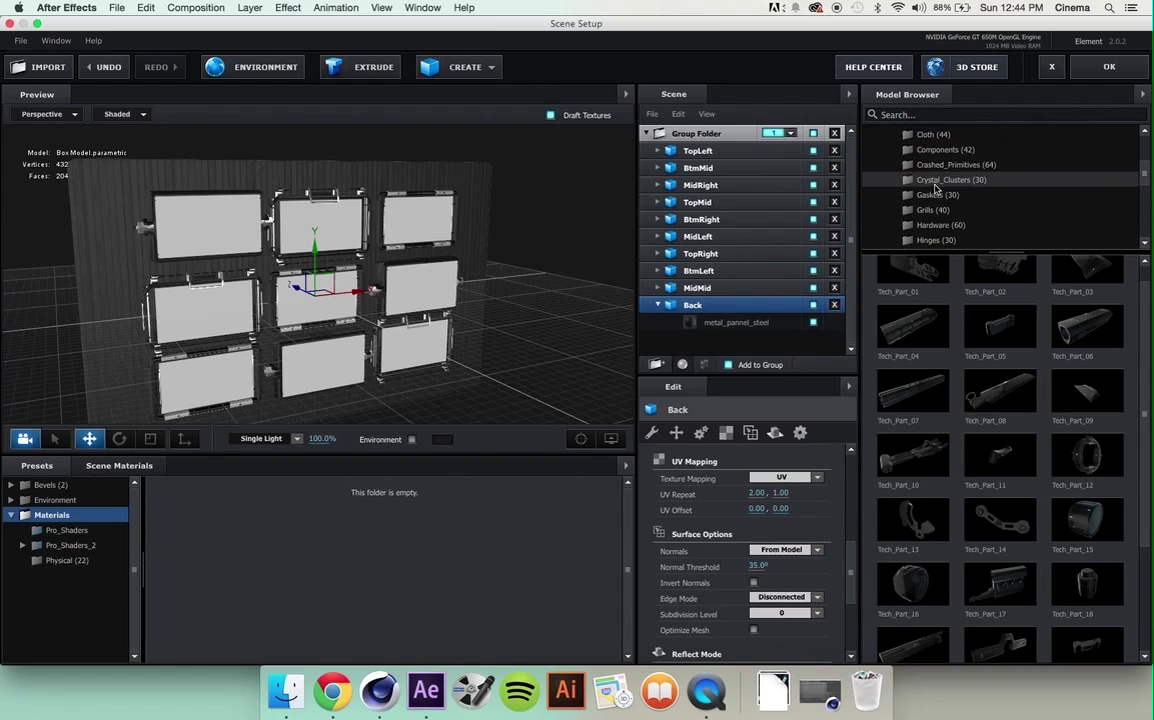
pyautogui.click(937, 150)
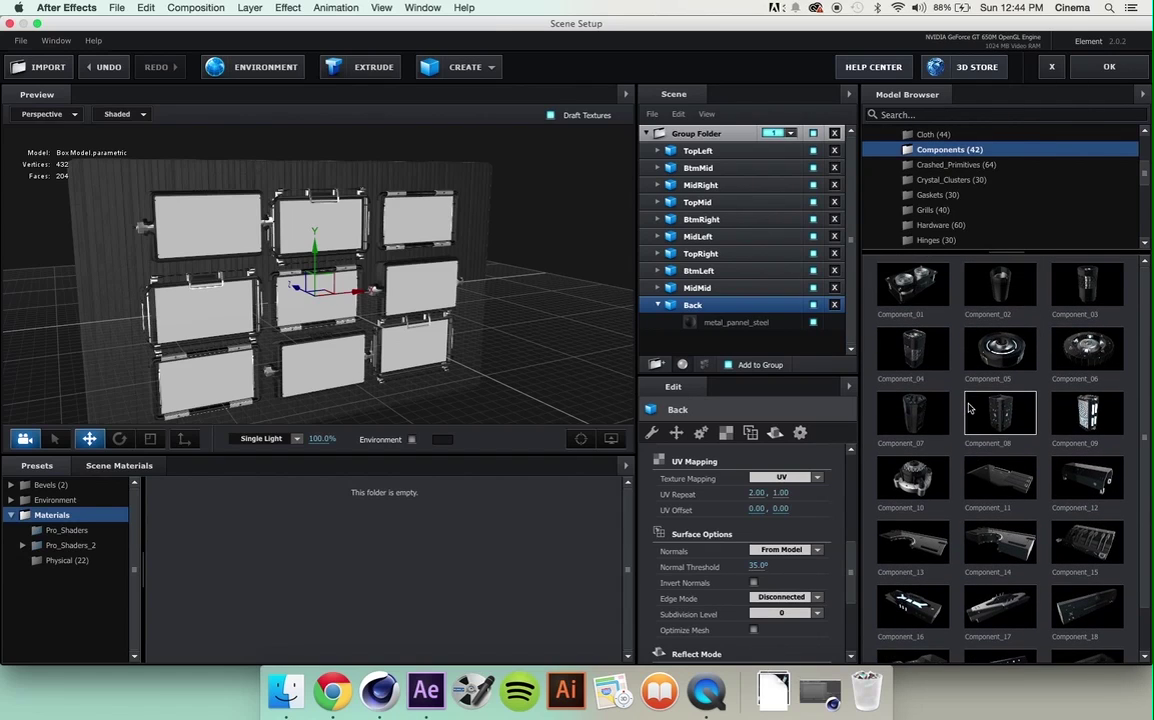
pyautogui.click(916, 283)
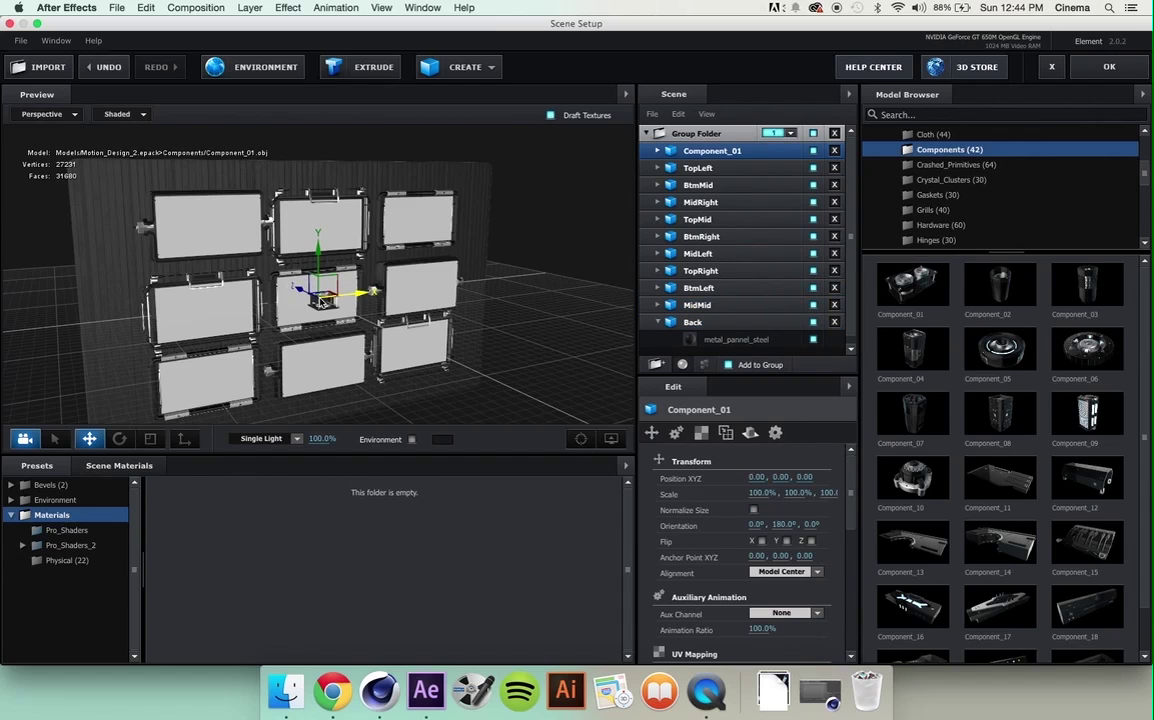
# - Frame Component_01 and rotate it 90° to stand upright facing outward
pyautogui.scroll(5, 322, 300)
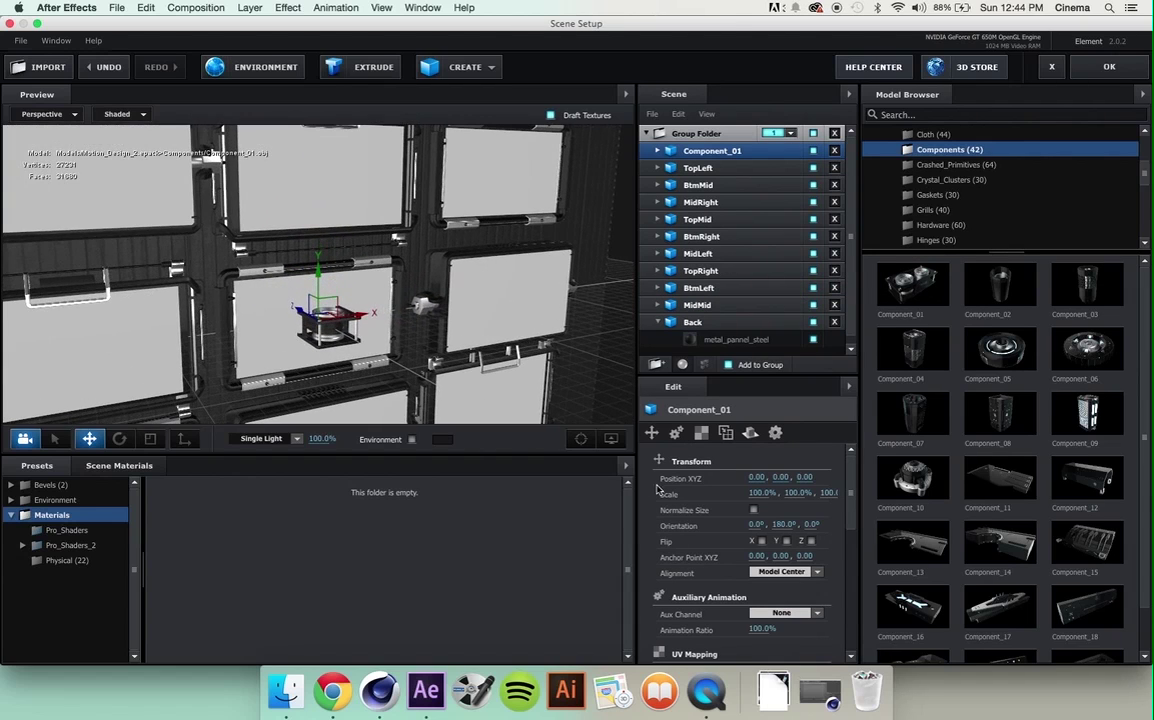
pyautogui.click(580, 440)
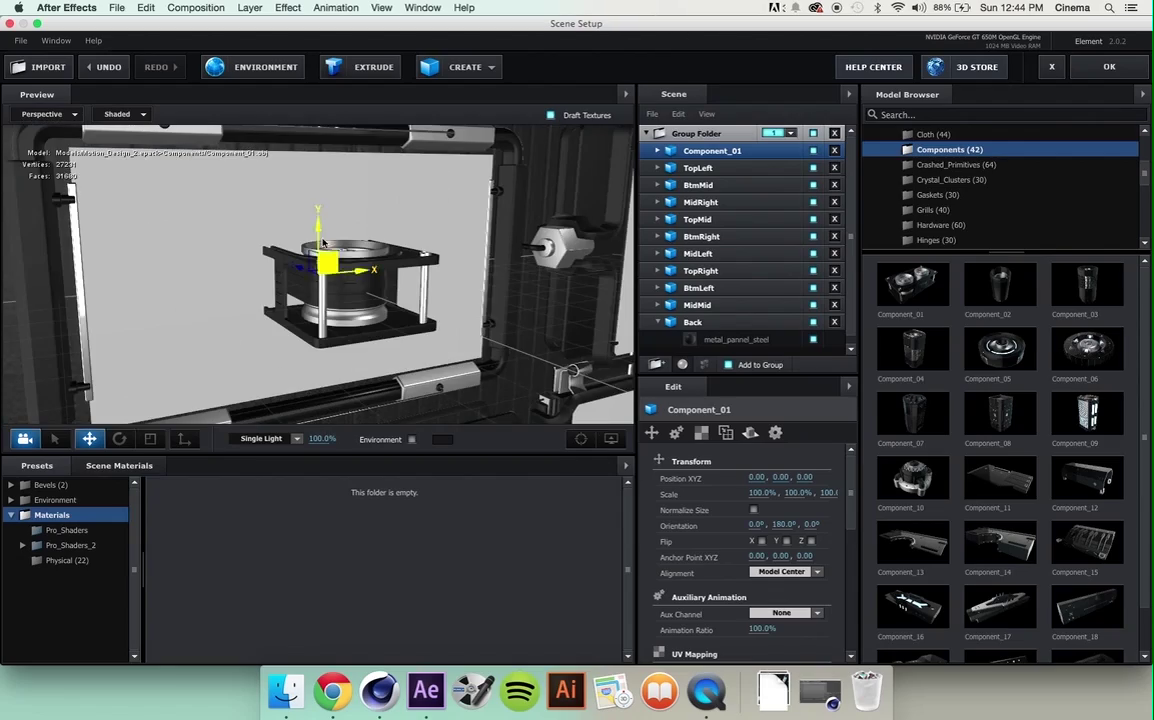
pyautogui.moveTo(443, 253); pyautogui.dragTo(324, 265)
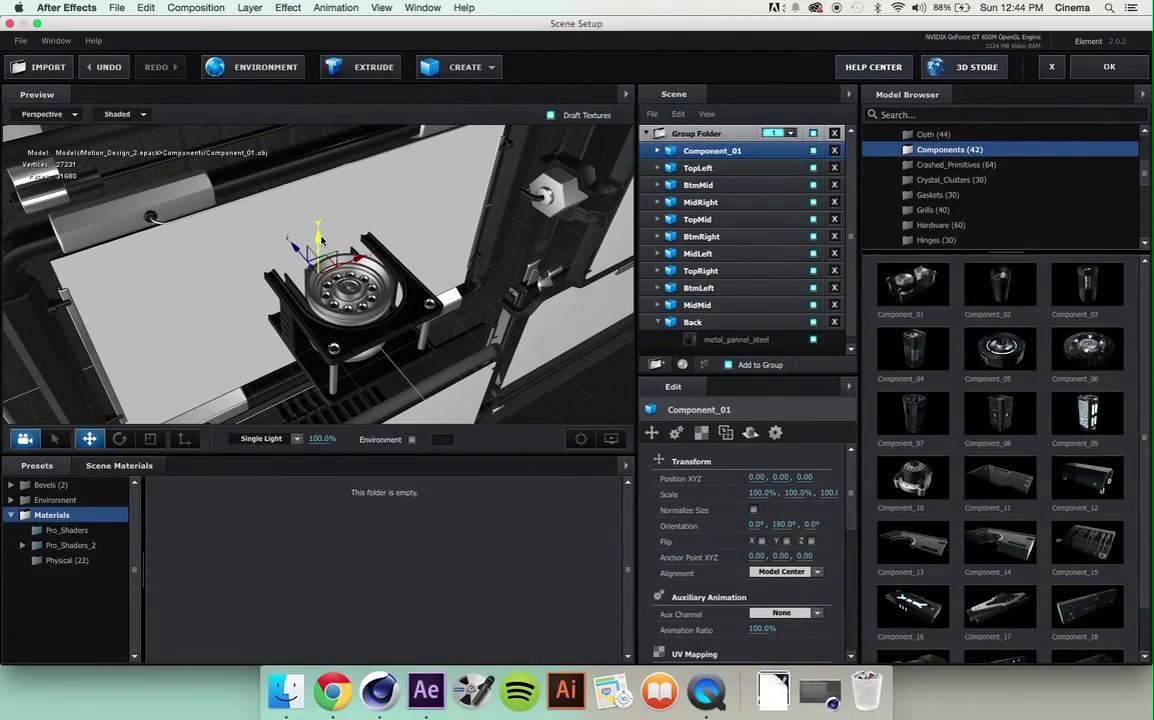
pyautogui.press('e')
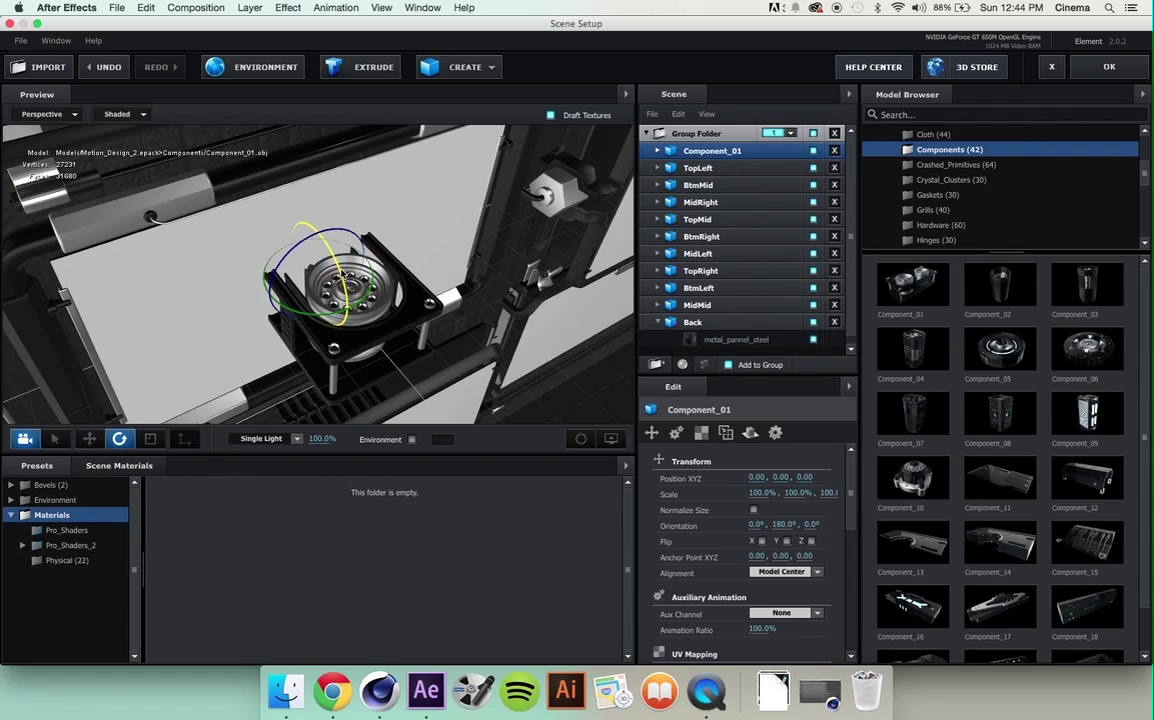
pyautogui.moveTo(320, 271); pyautogui.dragTo(298, 383)
pyautogui.moveTo(234, 442); pyautogui.dragTo(234, 451)
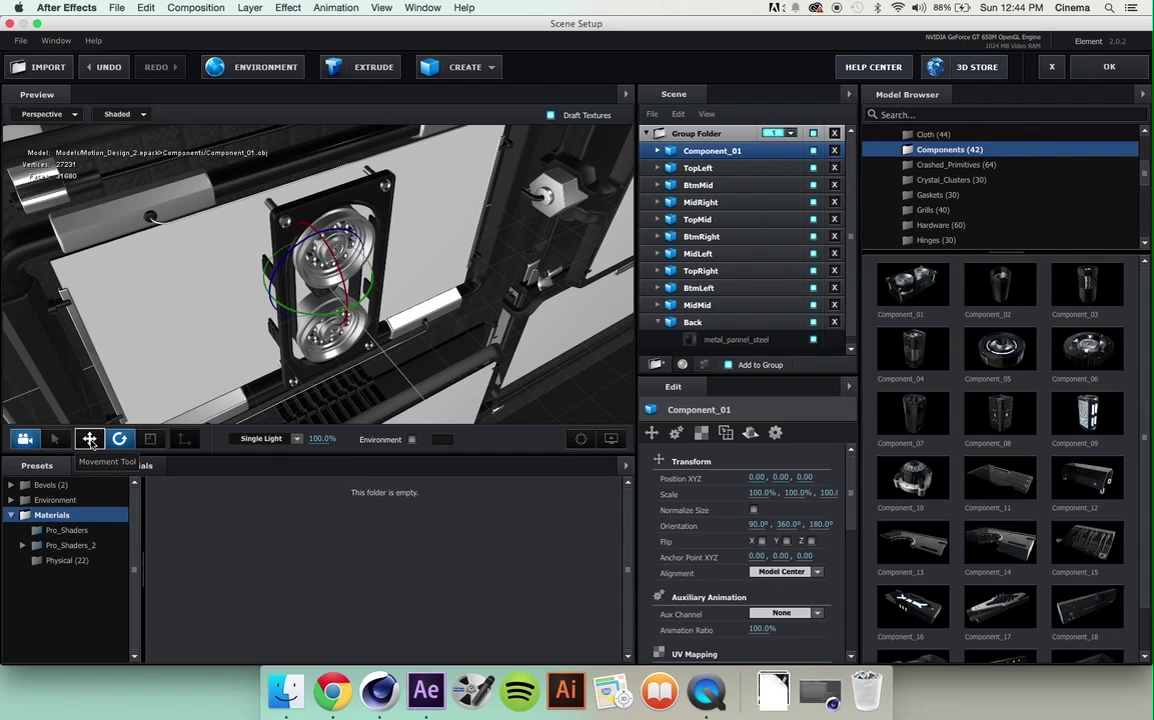
# - Scale the speaker to 48% and move it to the middle panel's left edge
pyautogui.click(90, 441)
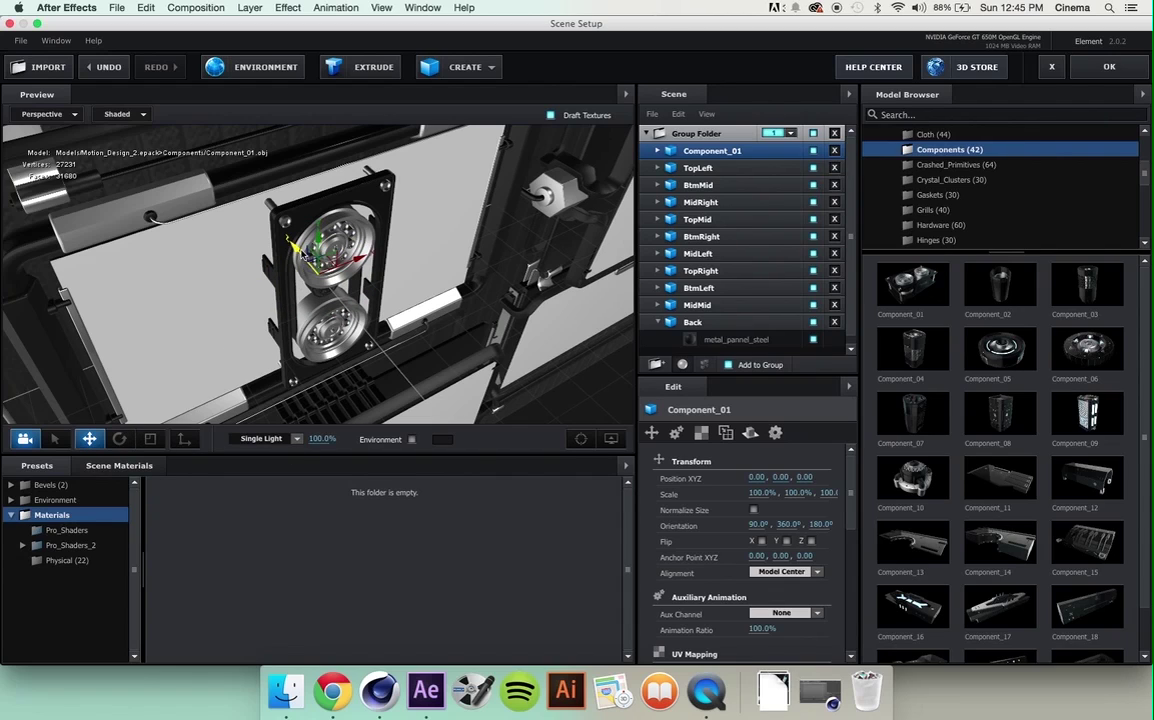
pyautogui.moveTo(303, 255); pyautogui.dragTo(337, 273)
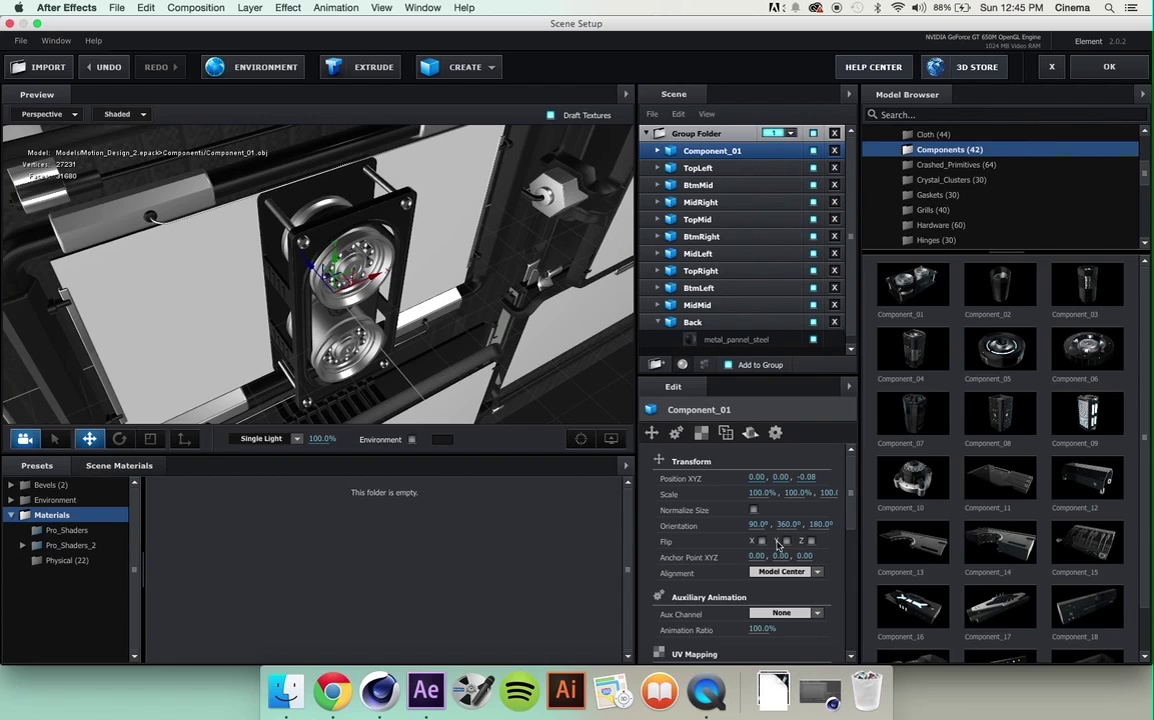
pyautogui.moveTo(752, 494); pyautogui.dragTo(537, 354)
pyautogui.press('f')
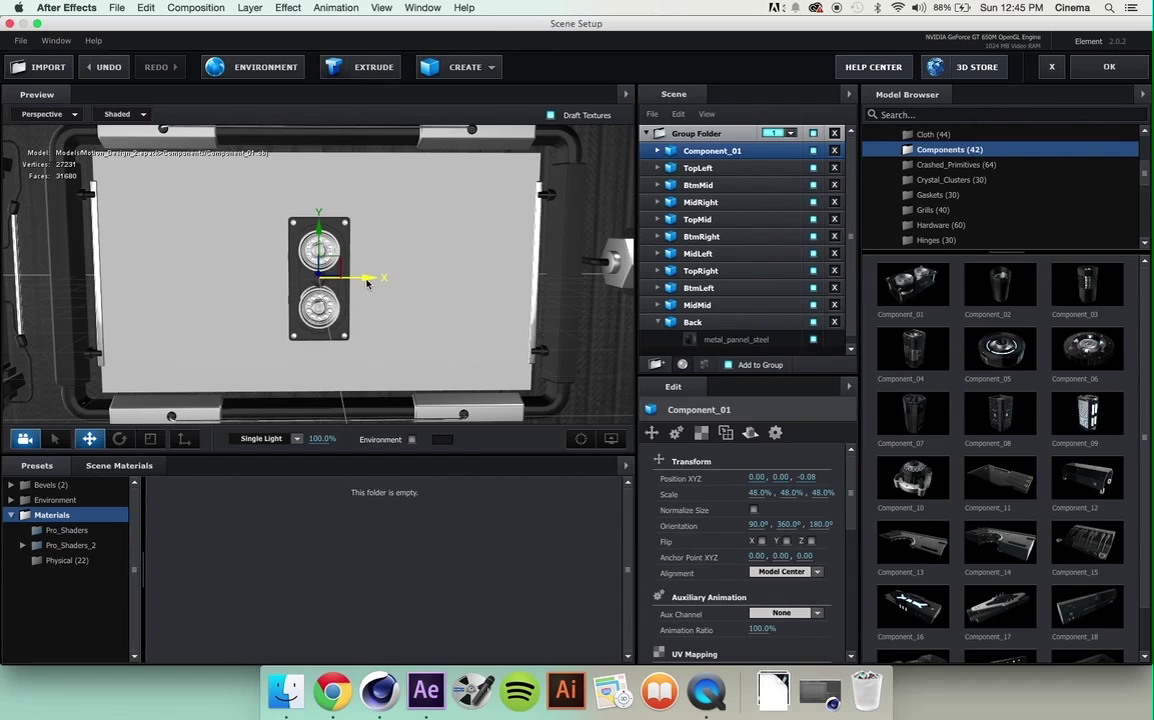
pyautogui.moveTo(367, 283); pyautogui.dragTo(608, 305)
# - Duplicate the speaker to the right edge and make the first speaker's metals Gloss_Black
pyautogui.press('super+d')
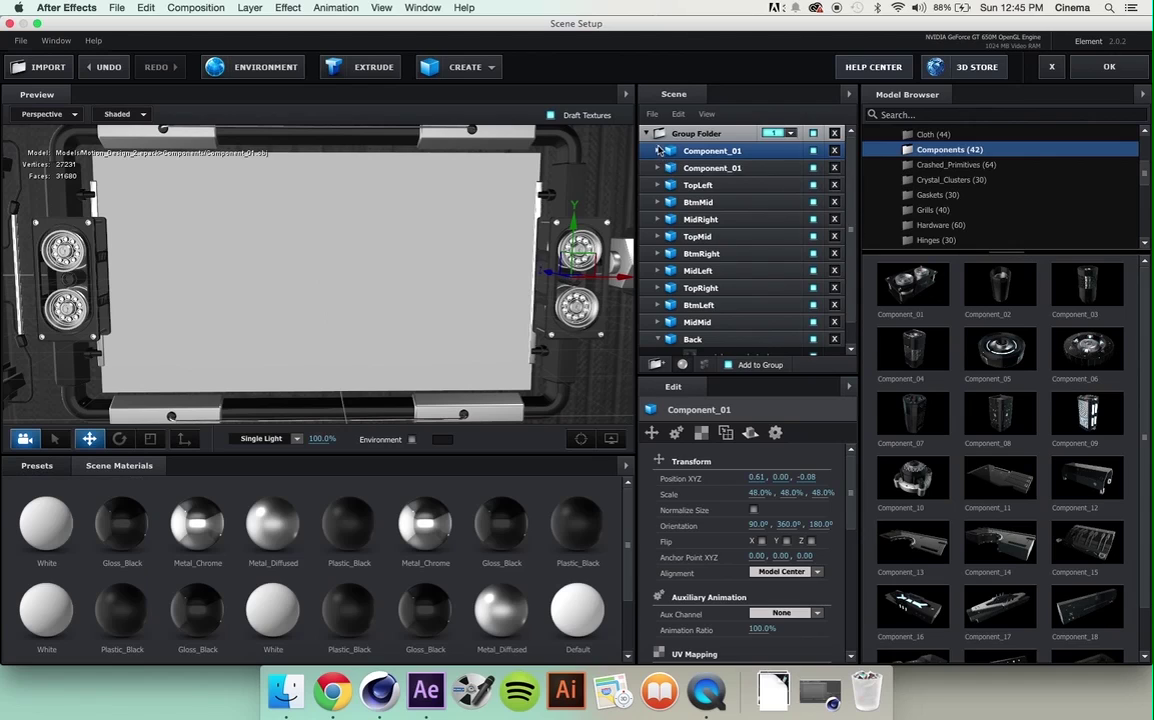
pyautogui.click(657, 151)
pyautogui.click(706, 189)
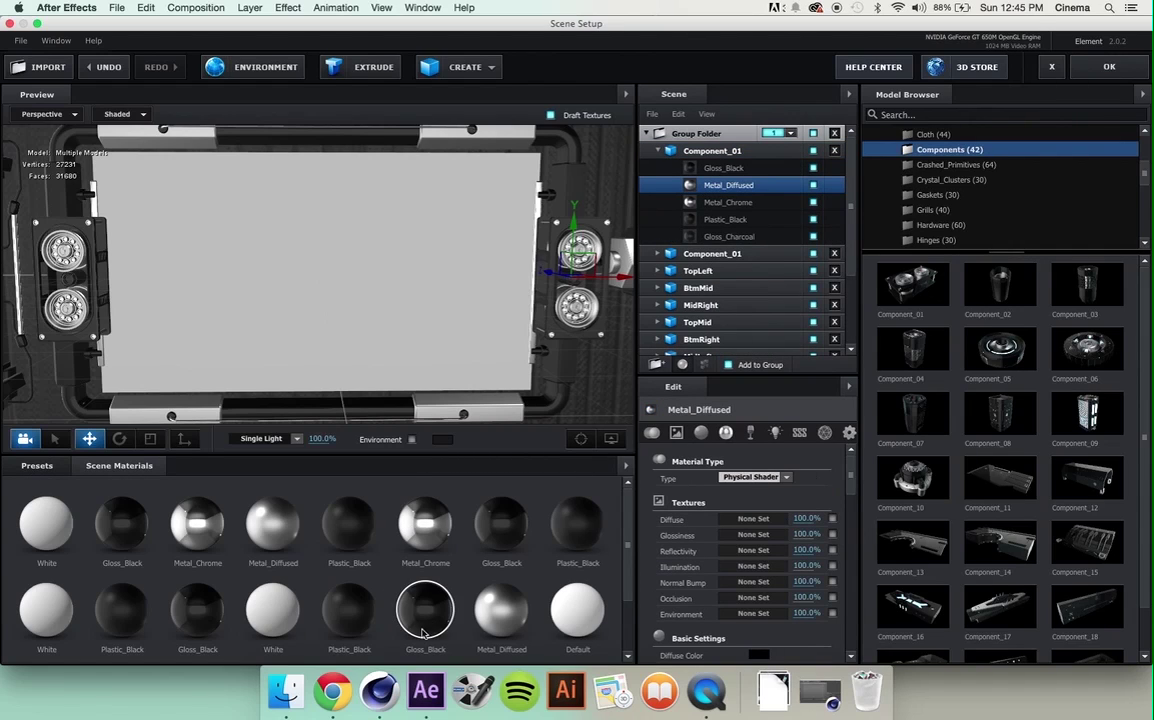
pyautogui.moveTo(423, 636); pyautogui.dragTo(726, 186)
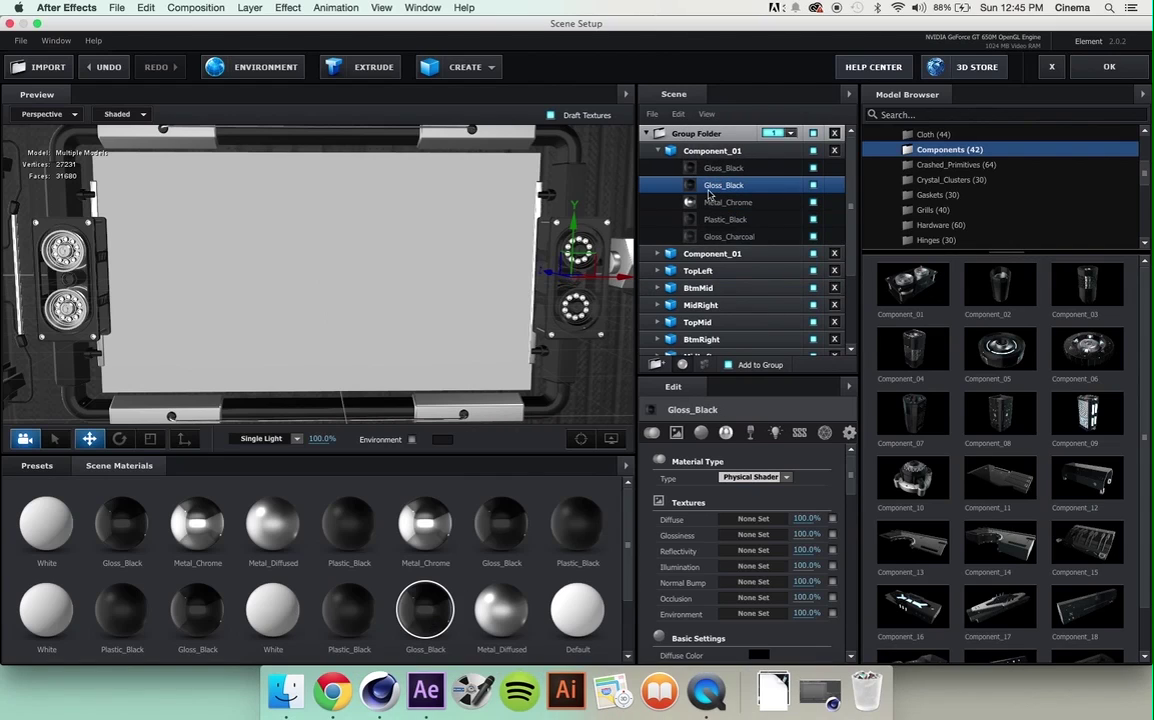
pyautogui.moveTo(430, 605); pyautogui.dragTo(720, 202)
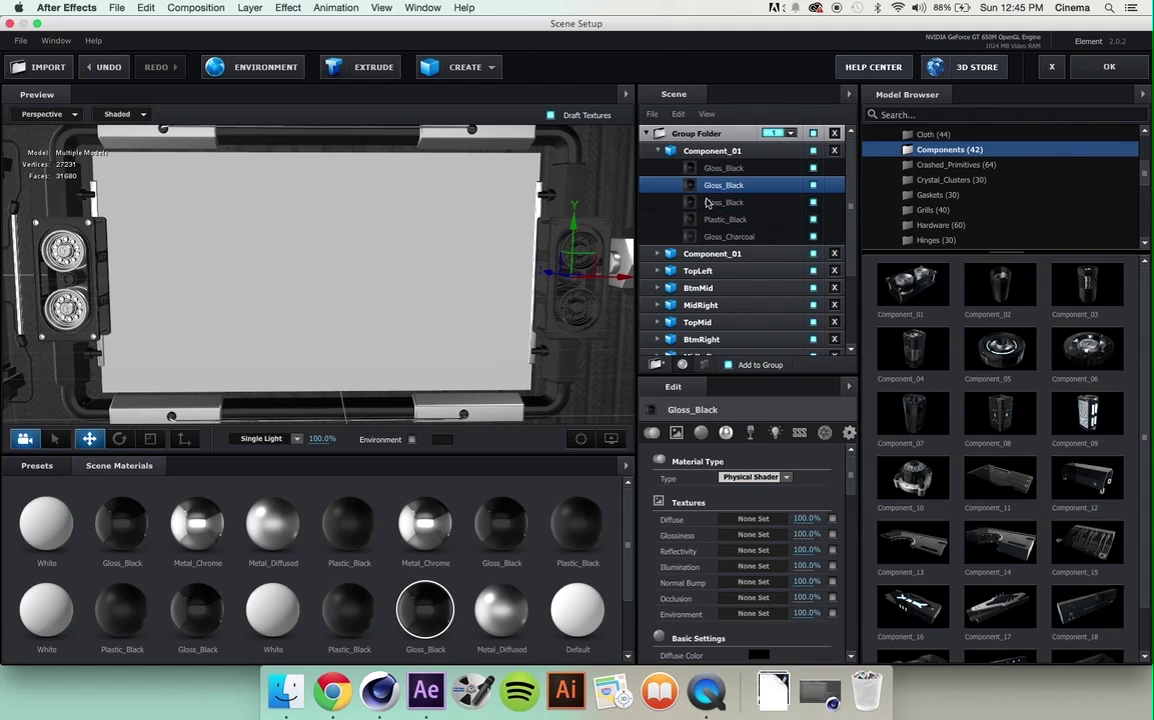
# - Replace the second speaker's Metal_Diffused and Metal_Chrome with Gloss_Black
pyautogui.click(659, 152)
pyautogui.click(670, 168)
pyautogui.click(658, 168)
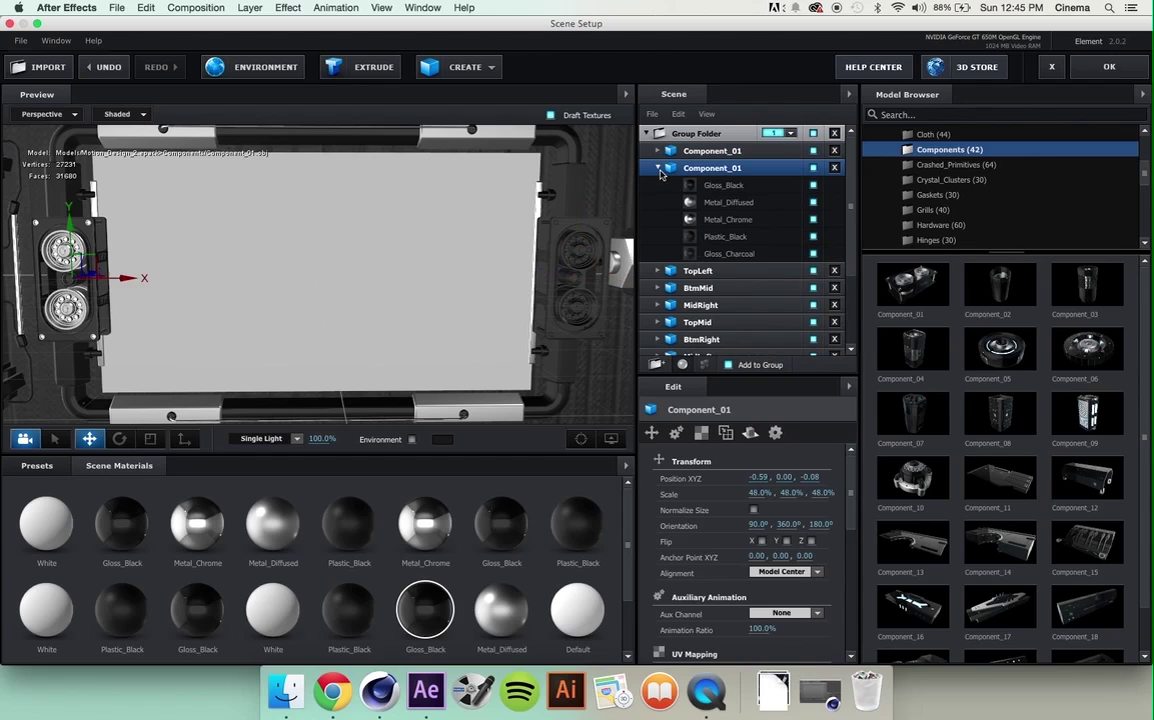
pyautogui.moveTo(452, 628); pyautogui.dragTo(724, 202)
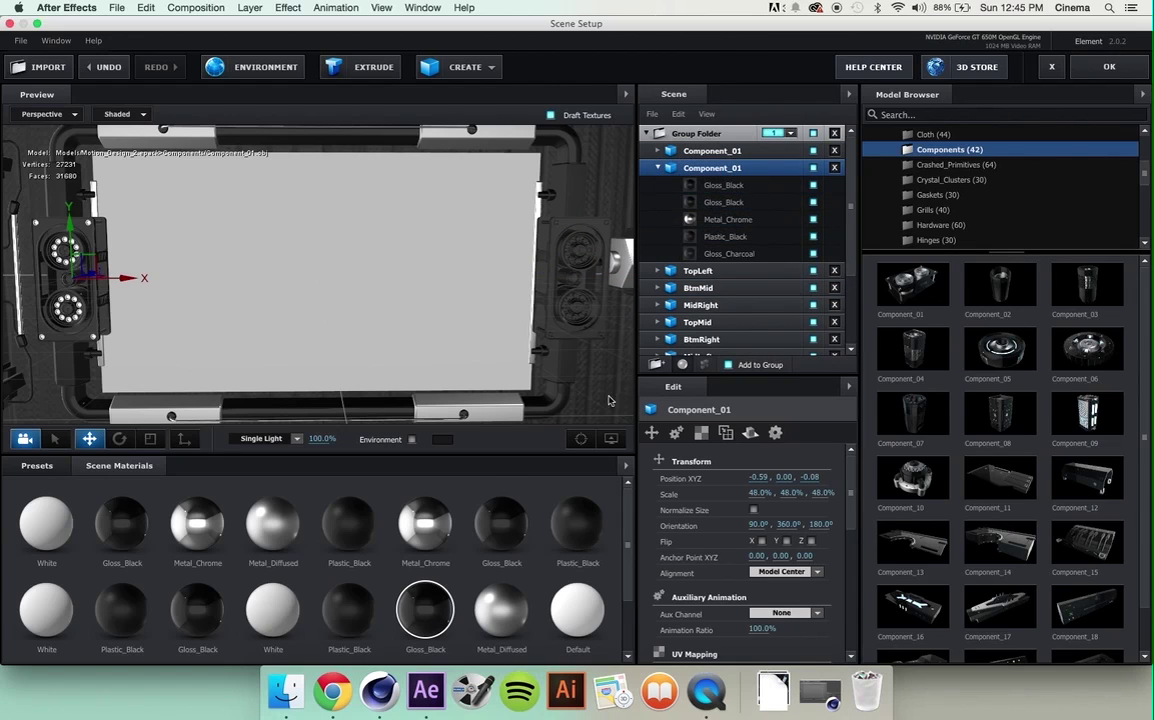
pyautogui.moveTo(427, 627); pyautogui.dragTo(705, 219)
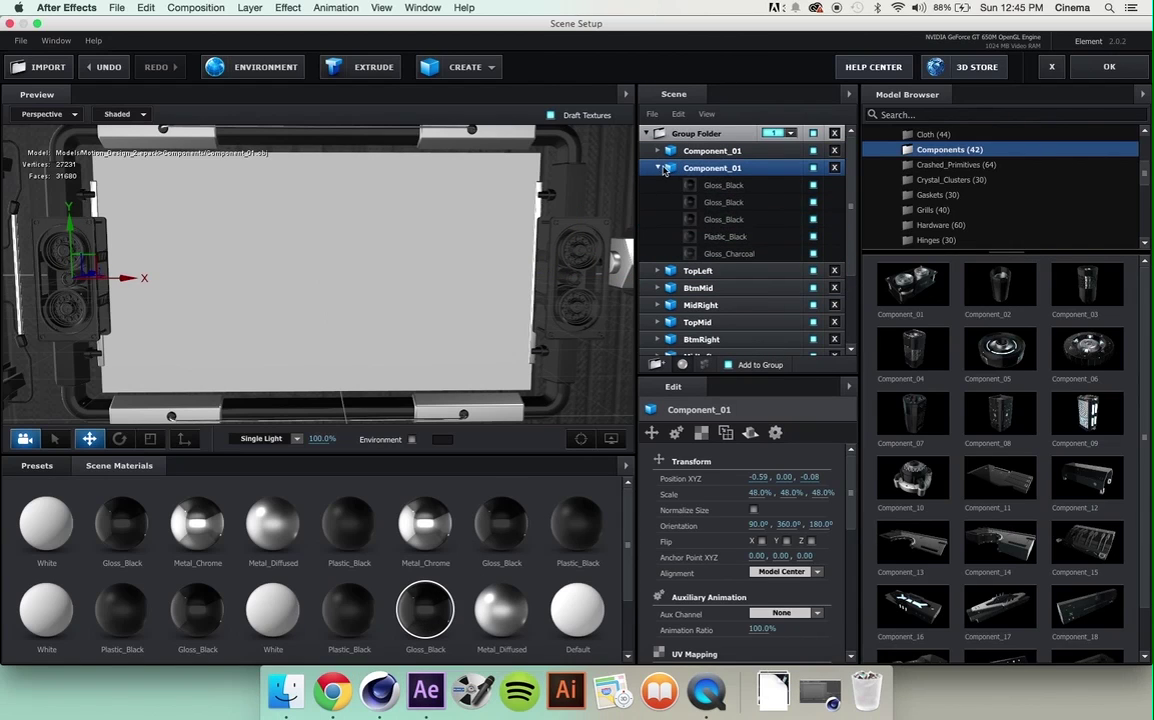
pyautogui.click(658, 168)
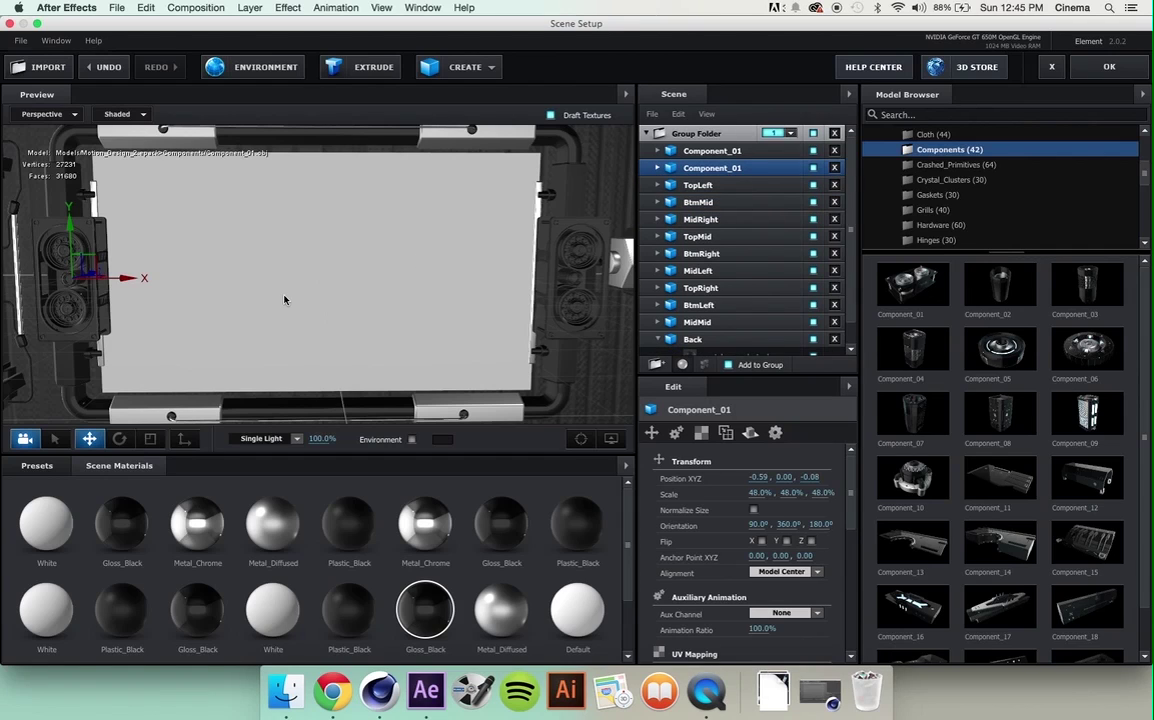
# - Orbit the view to inspect the Gloss_Black speakers beside the screen grid from the side
pyautogui.scroll(-10, 491, 178)
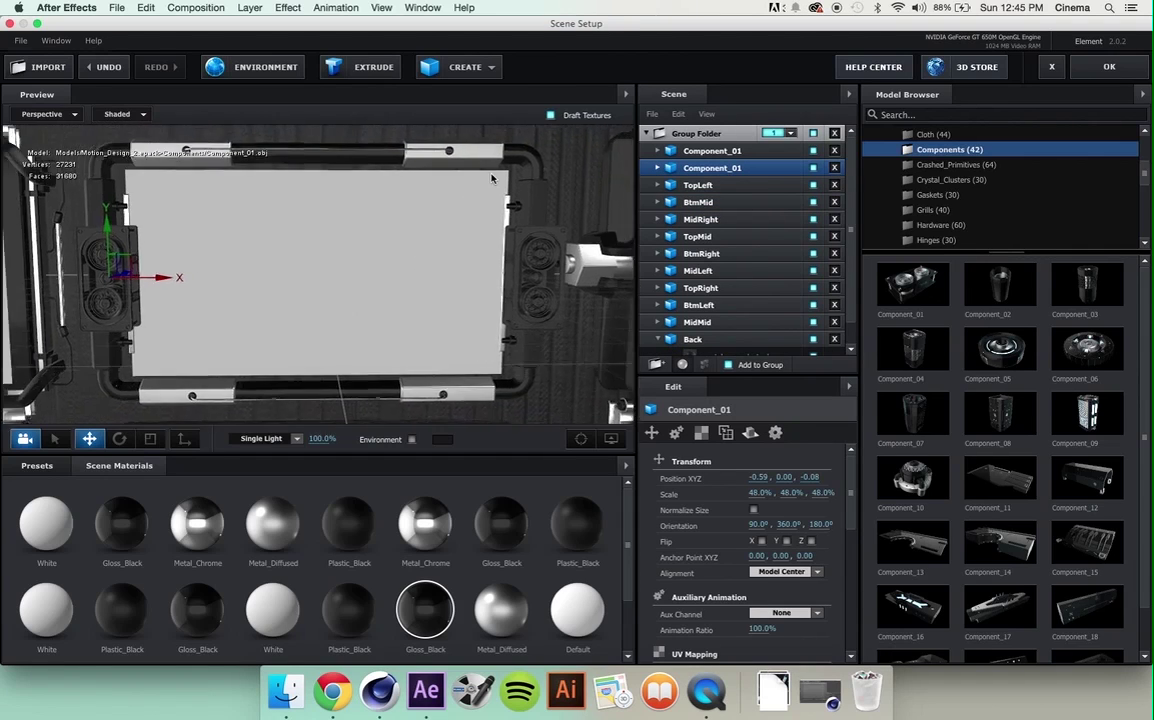
pyautogui.scroll(-3, 491, 178)
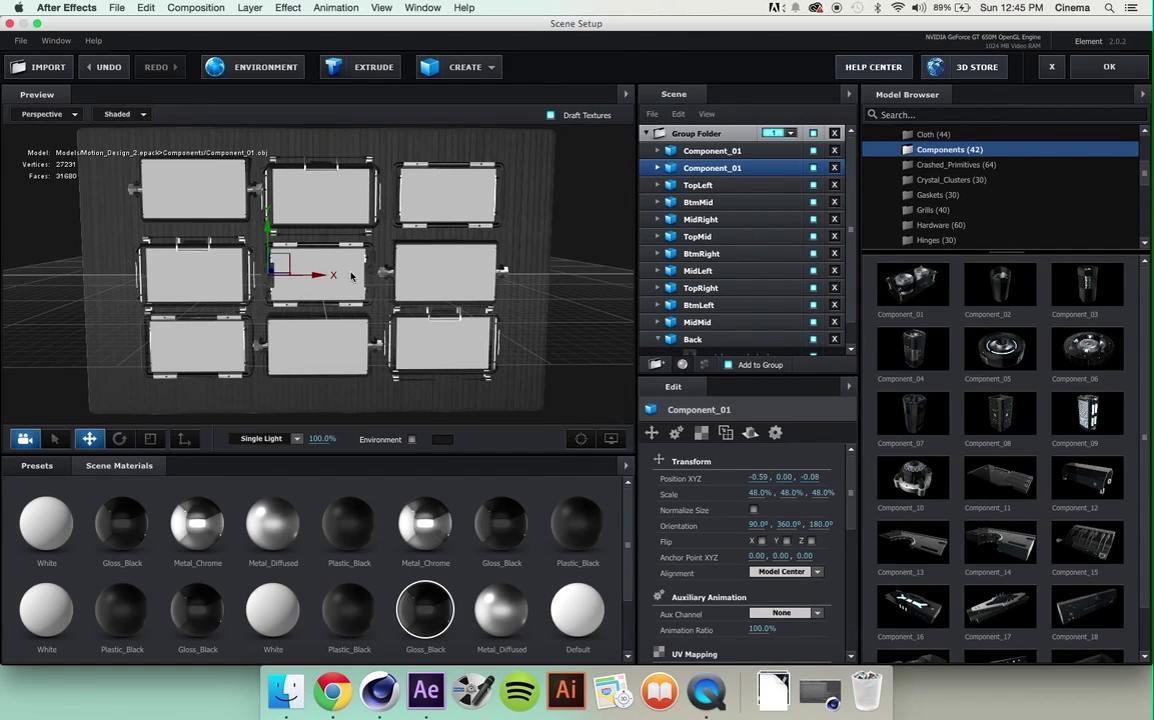
pyautogui.moveTo(385, 216); pyautogui.dragTo(445, 219)
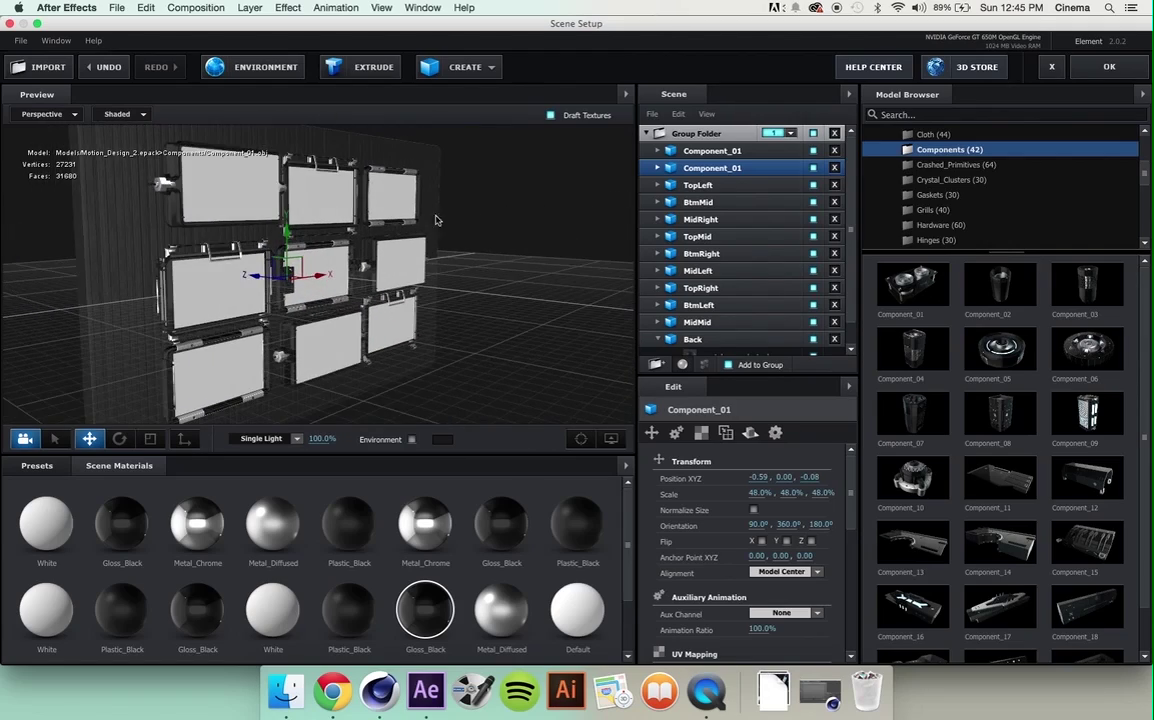
pyautogui.scroll(10, 217, 313)
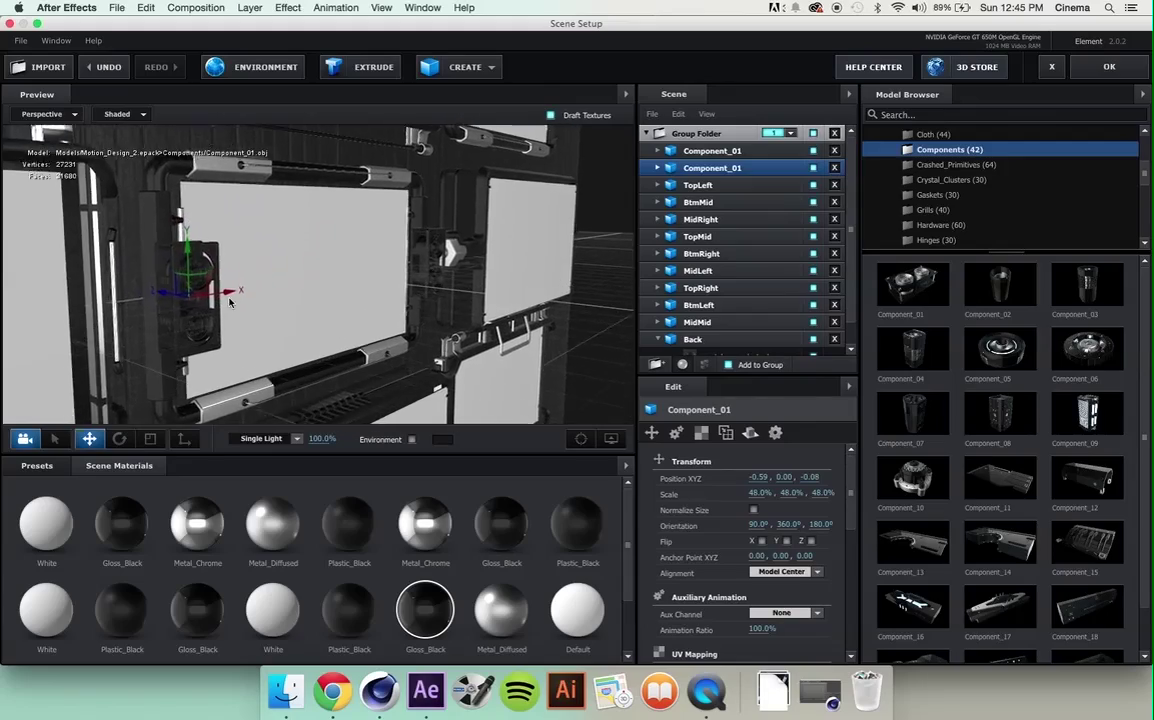
pyautogui.moveTo(271, 258); pyautogui.dragTo(306, 271)
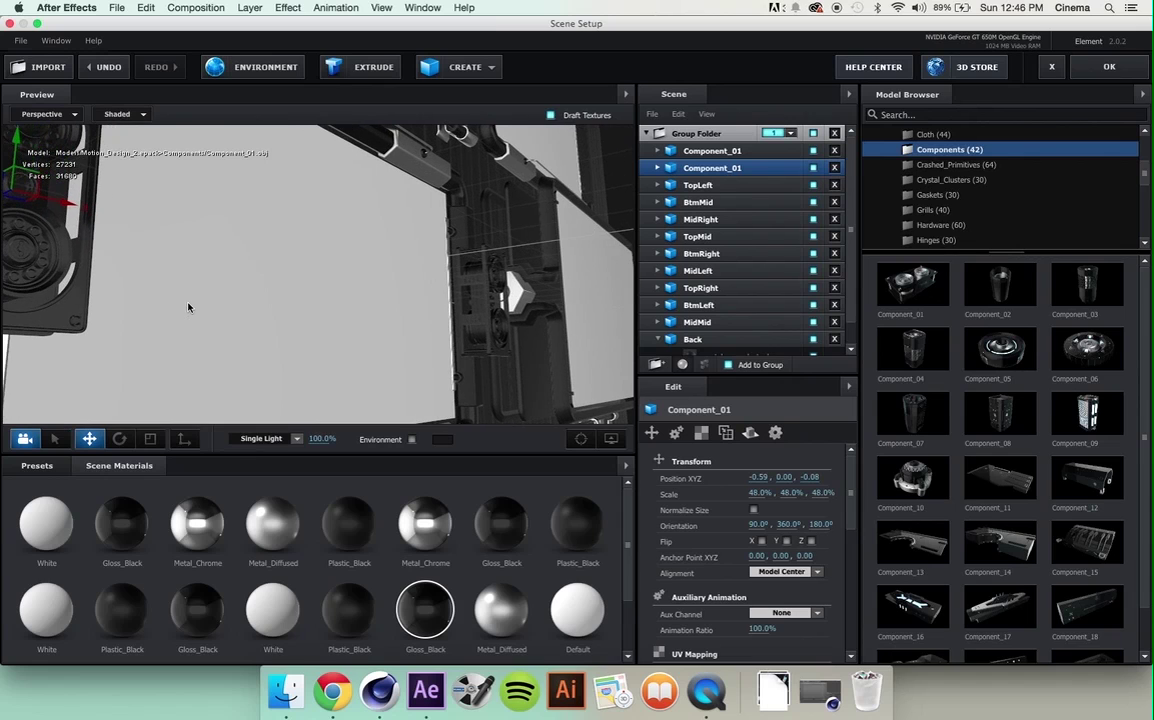
pyautogui.moveTo(188, 307)
pyautogui.mouseDown()
pyautogui.moveTo(201, 314)
pyautogui.moveTo(219, 301)
pyautogui.moveTo(54, 325)
pyautogui.moveTo(201, 296)
pyautogui.mouseUp()
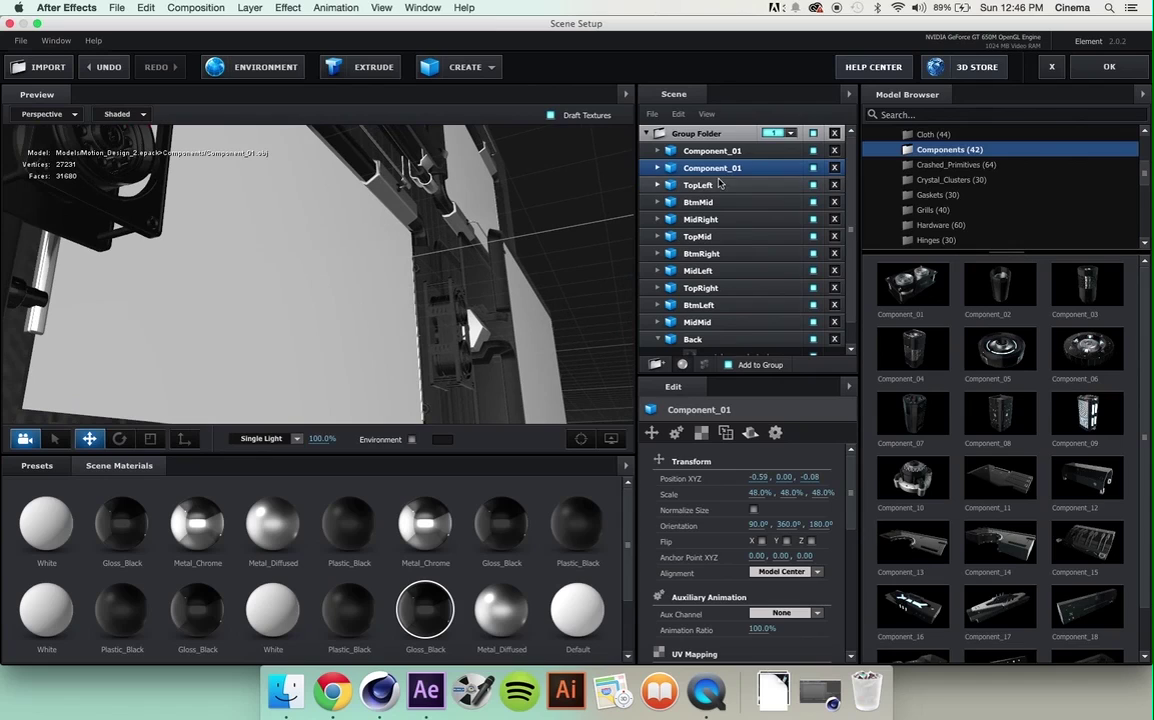
# - Expand MidMid and toggle its White material's visibility to identify that surface
pyautogui.click(659, 186)
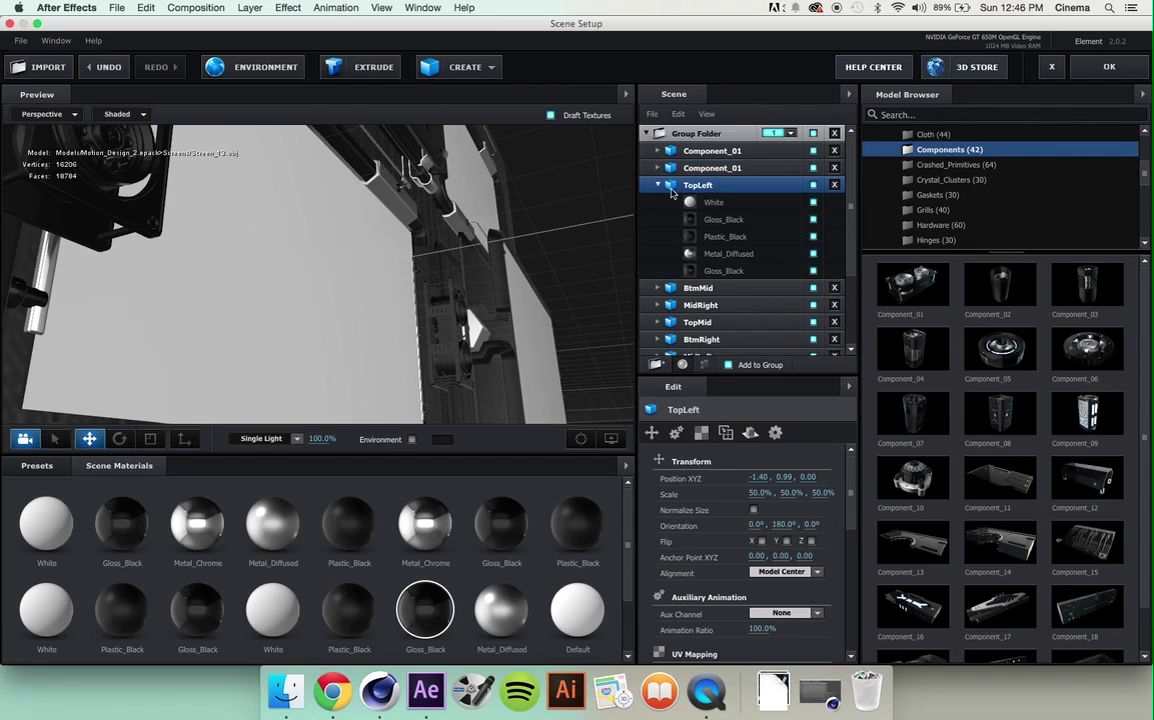
pyautogui.click(659, 184)
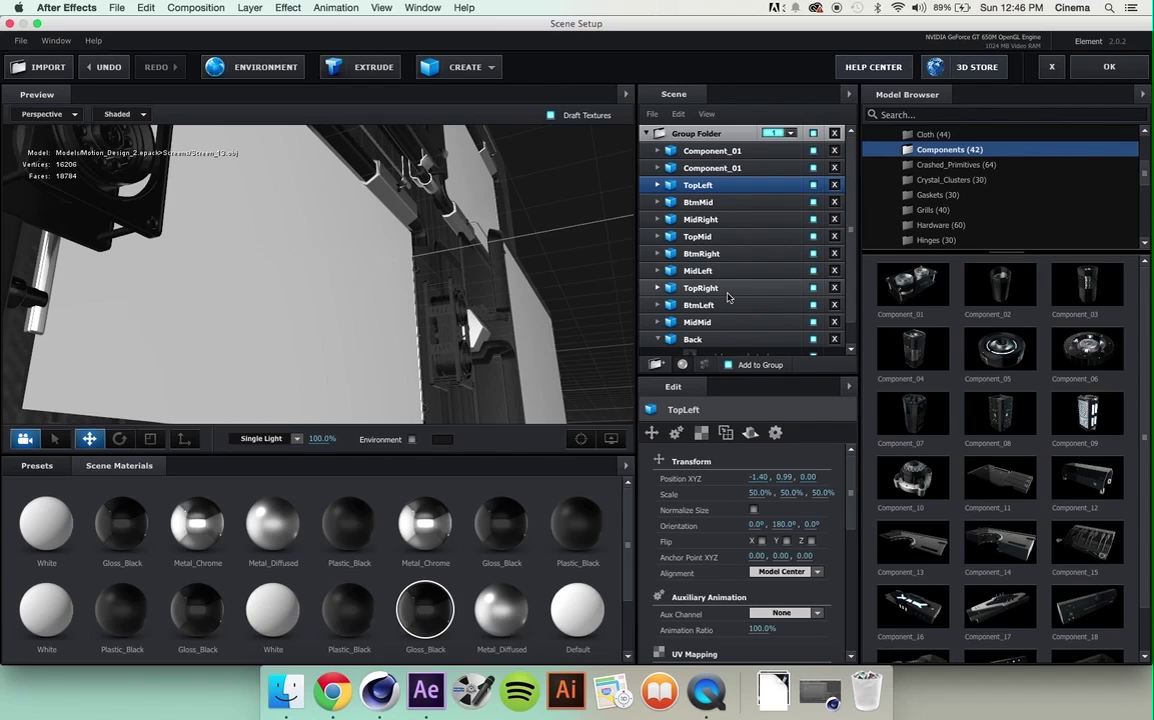
pyautogui.click(659, 322)
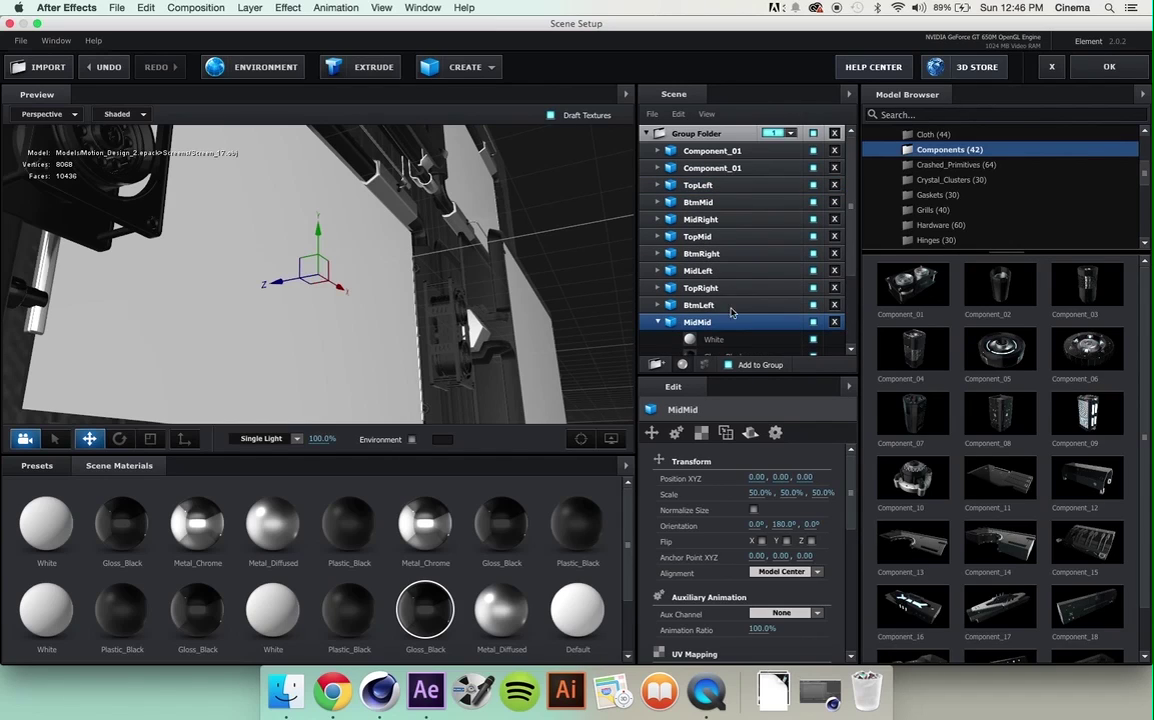
pyautogui.scroll(-3, 800, 260)
pyautogui.click(813, 246)
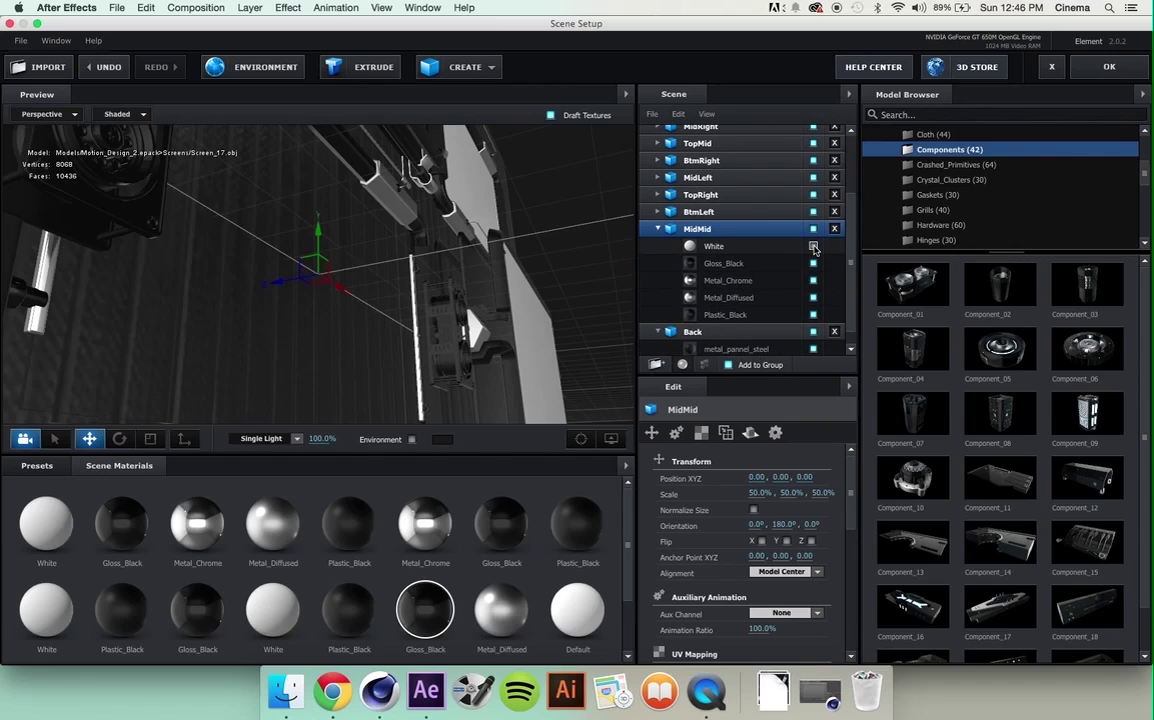
pyautogui.click(813, 246)
pyautogui.click(813, 246)
pyautogui.click(813, 246)
pyautogui.click(727, 249)
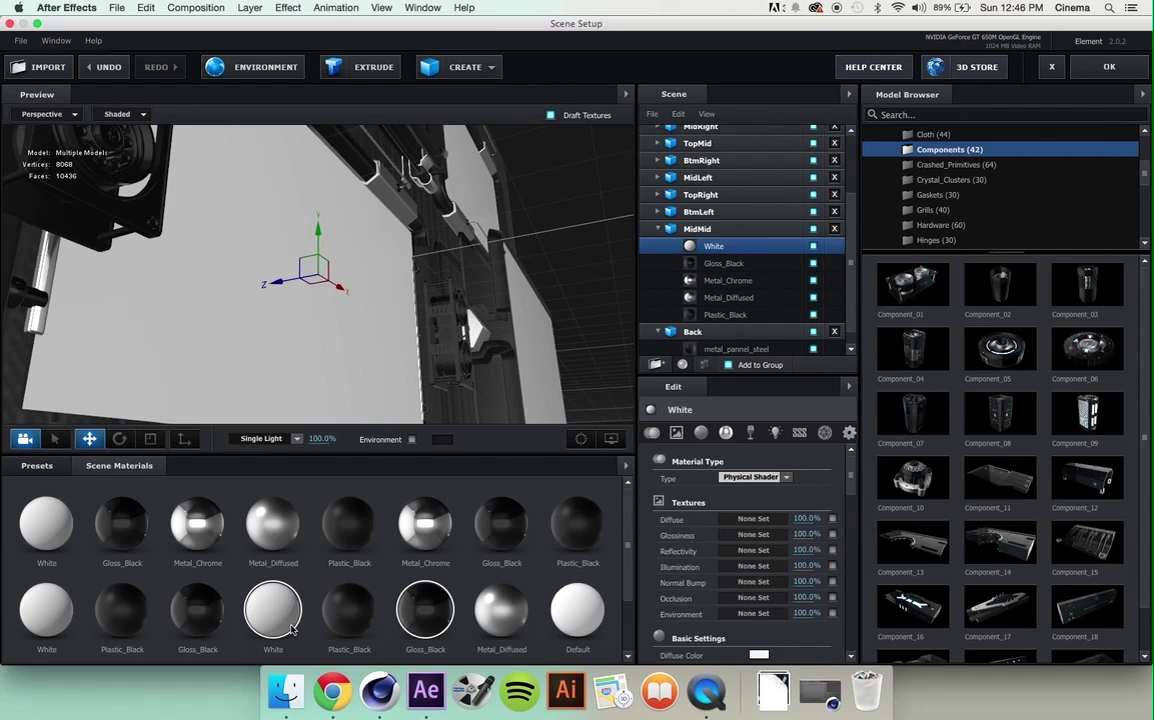
# - Replace MidMid's White material with the Black_Gloss preset from Pro_Shaders_2 Physical
pyautogui.scroll(-2, 280, 615)
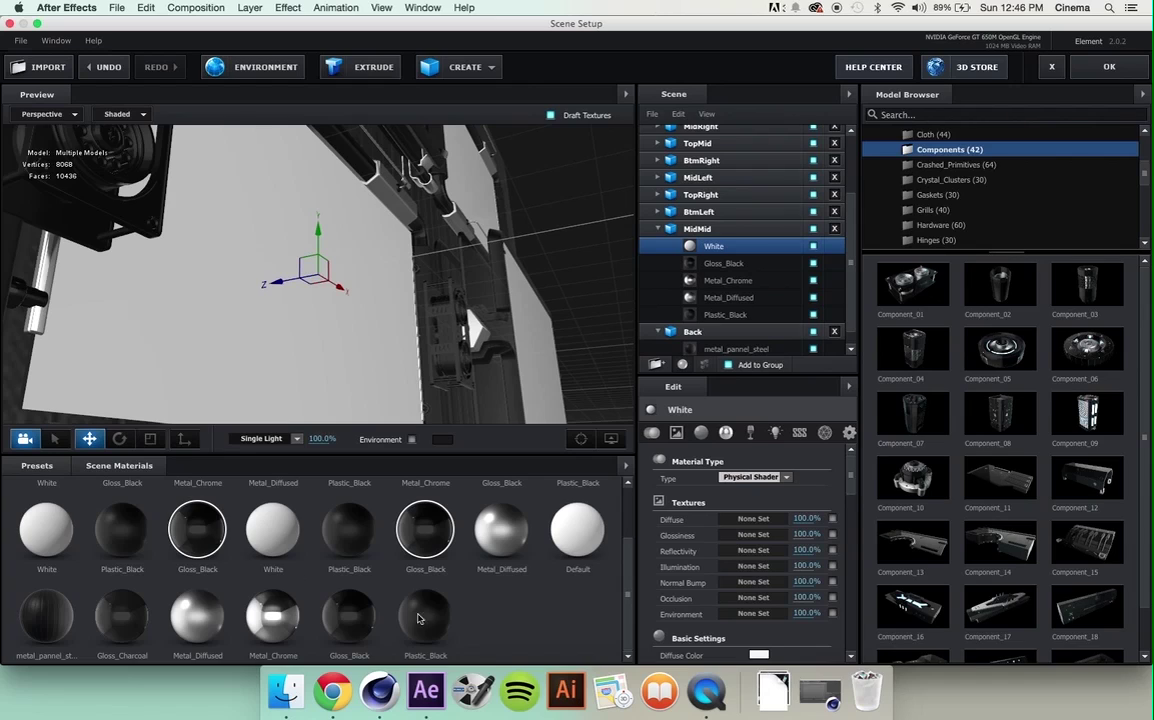
pyautogui.click(200, 533)
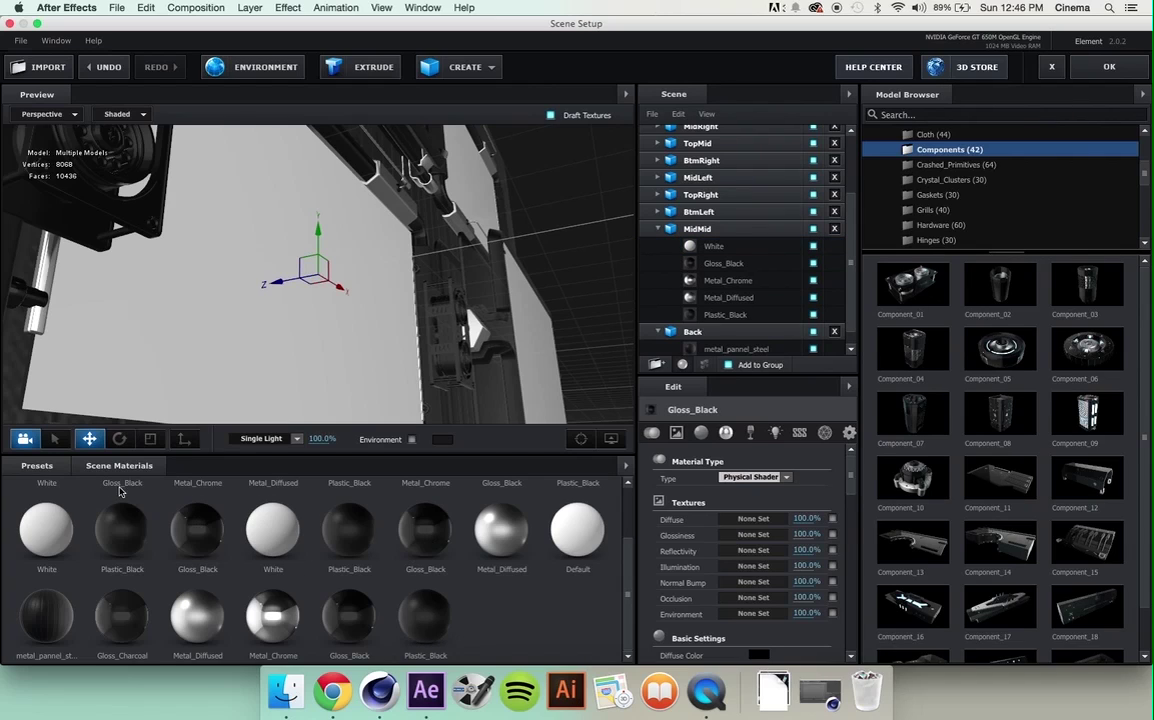
pyautogui.click(37, 465)
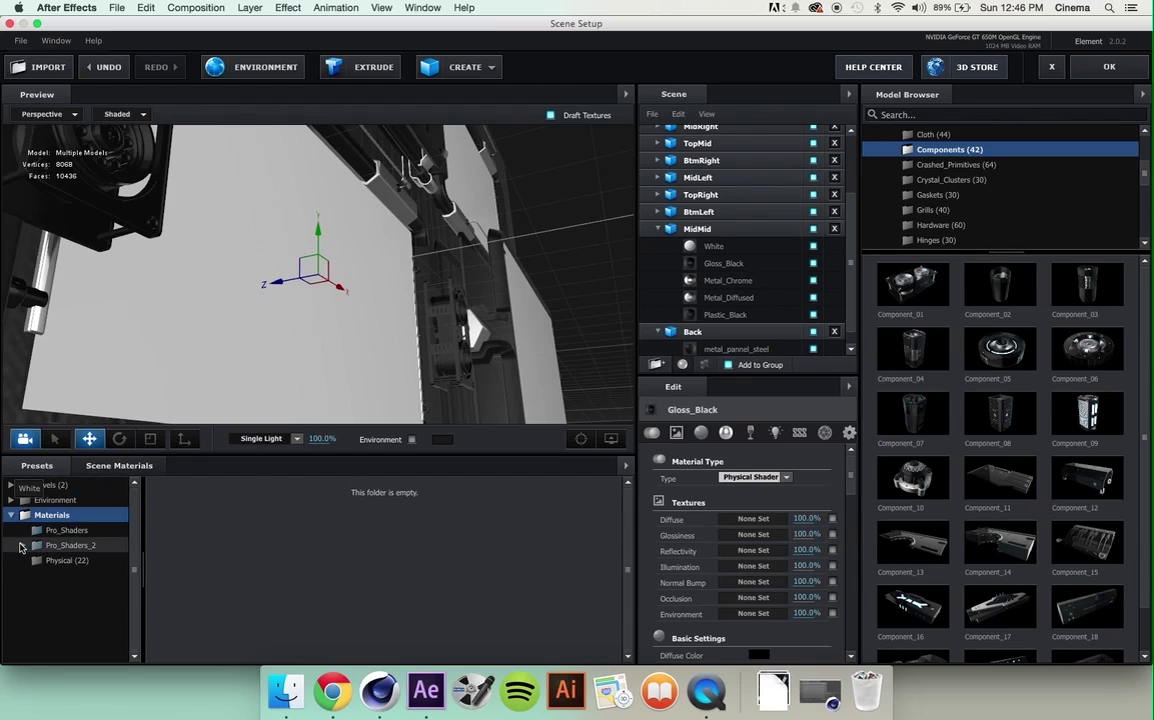
pyautogui.click(20, 546)
pyautogui.scroll(-3, 85, 583)
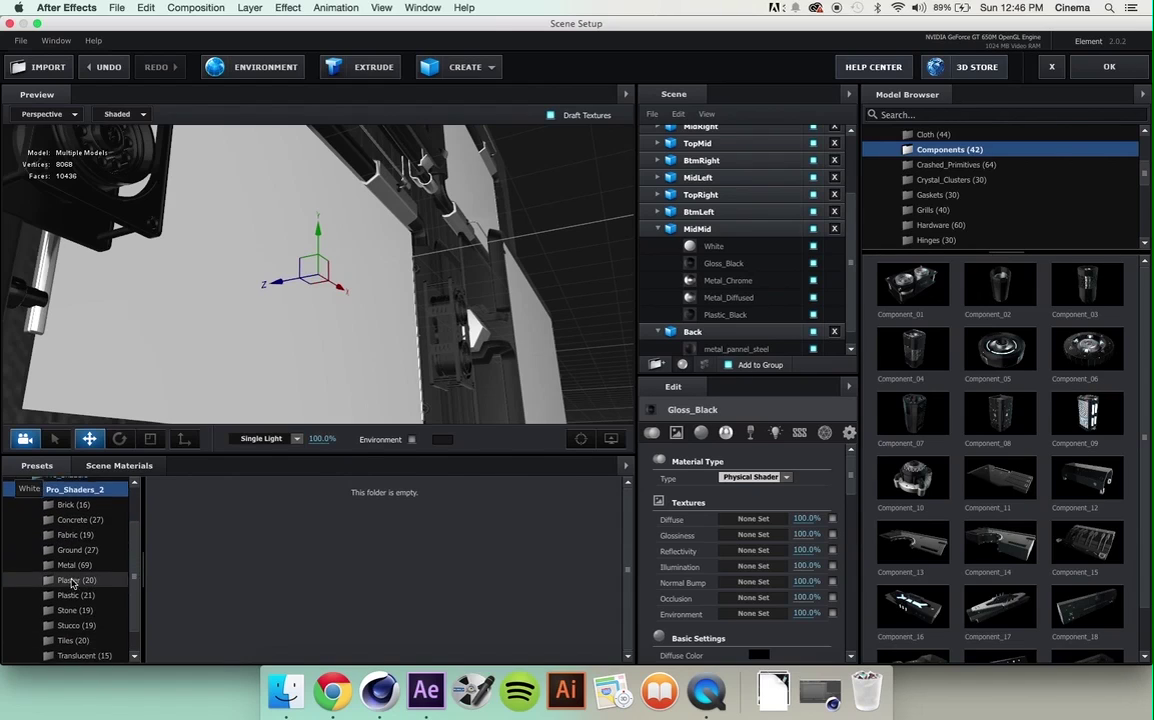
pyautogui.click(80, 626)
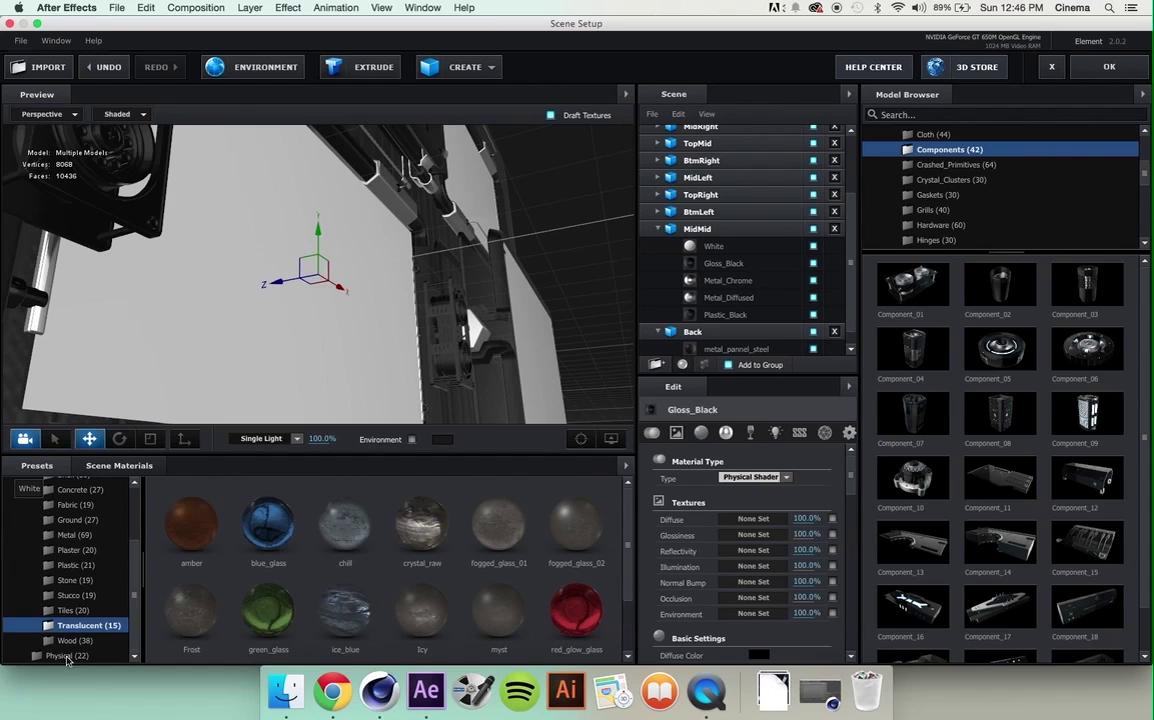
pyautogui.click(78, 566)
pyautogui.scroll(-4, 285, 594)
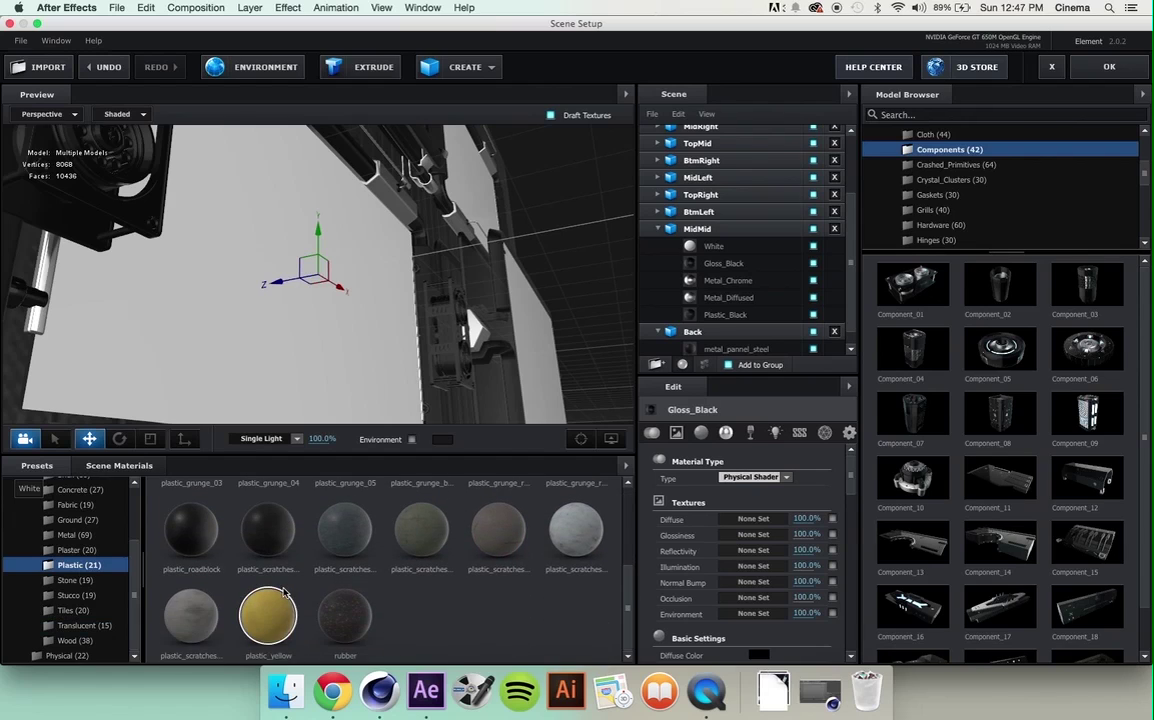
pyautogui.click(70, 656)
pyautogui.scroll(3, 186, 519)
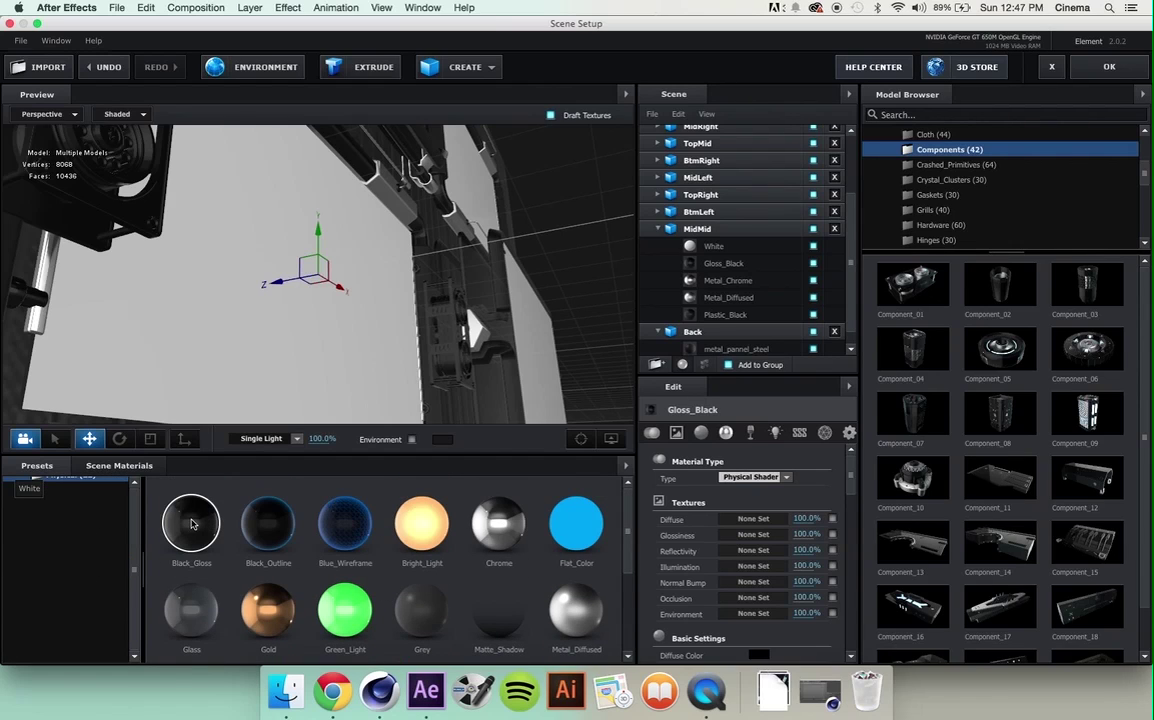
pyautogui.moveTo(192, 523); pyautogui.dragTo(707, 249)
pyautogui.moveTo(405, 275)
pyautogui.mouseDown()
pyautogui.moveTo(379, 317)
pyautogui.moveTo(275, 308)
pyautogui.moveTo(363, 307)
pyautogui.moveTo(398, 280)
pyautogui.mouseUp()
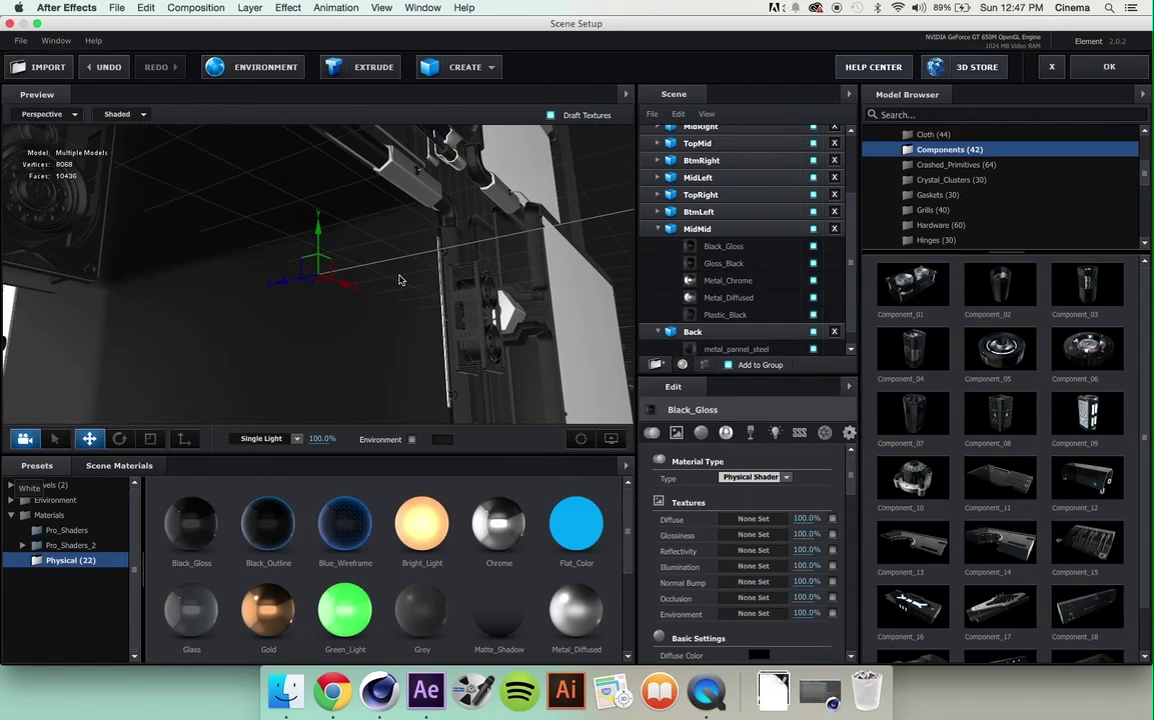
# - Rename MidMid's Black_Gloss material to Screen and view it among the Scene Materials
pyautogui.click(746, 246)
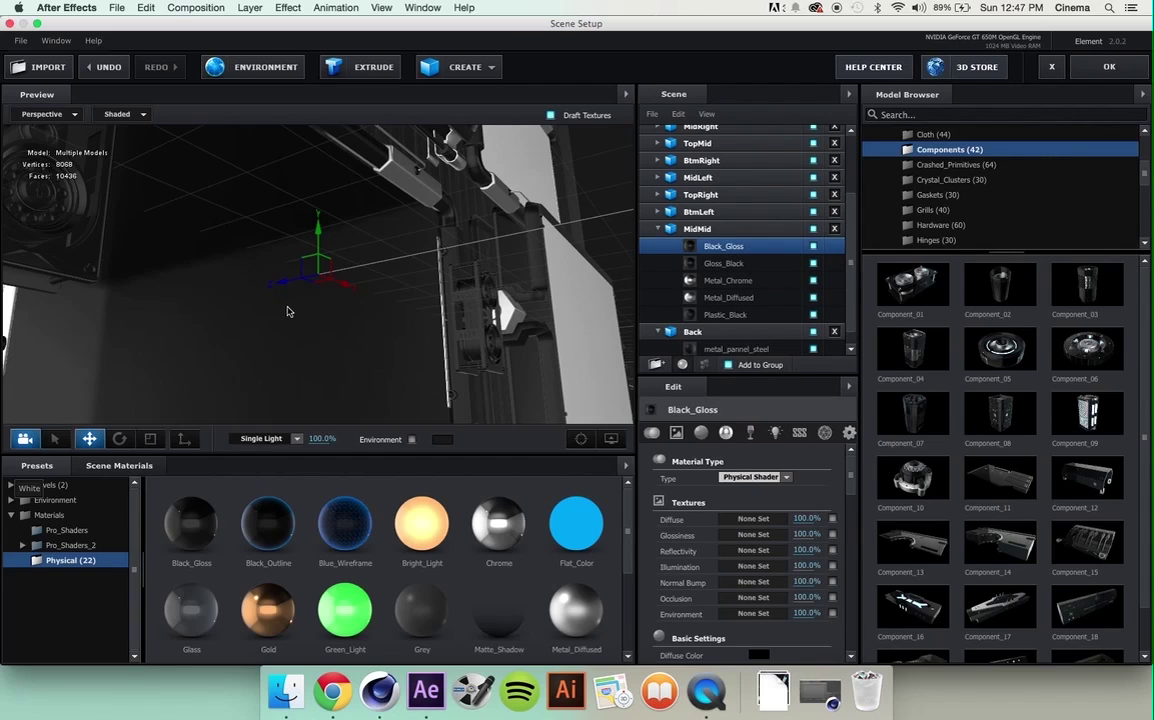
pyautogui.doubleClick(718, 246)
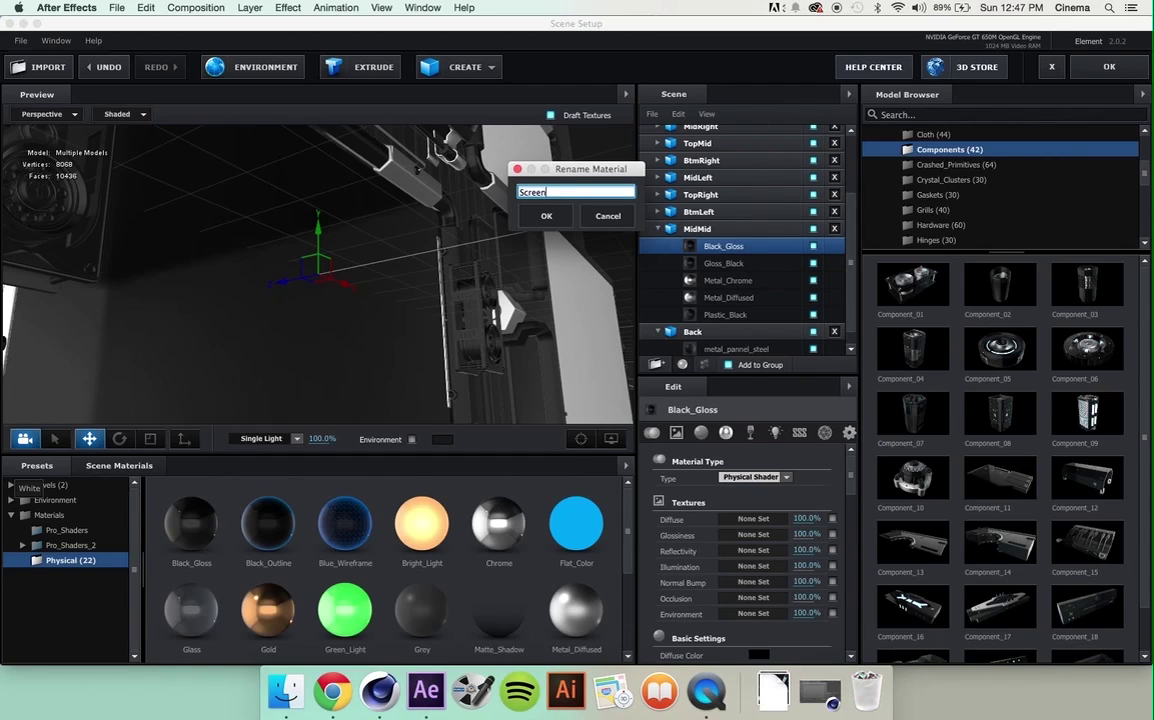
pyautogui.press('Return')
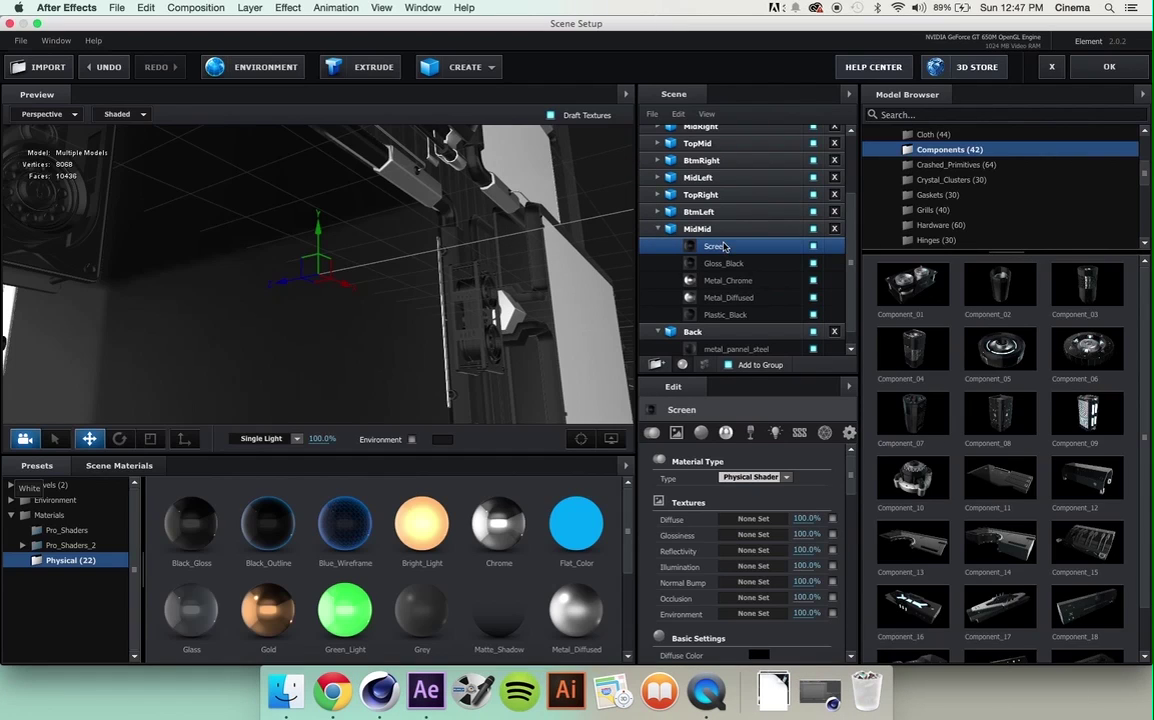
pyautogui.click(131, 468)
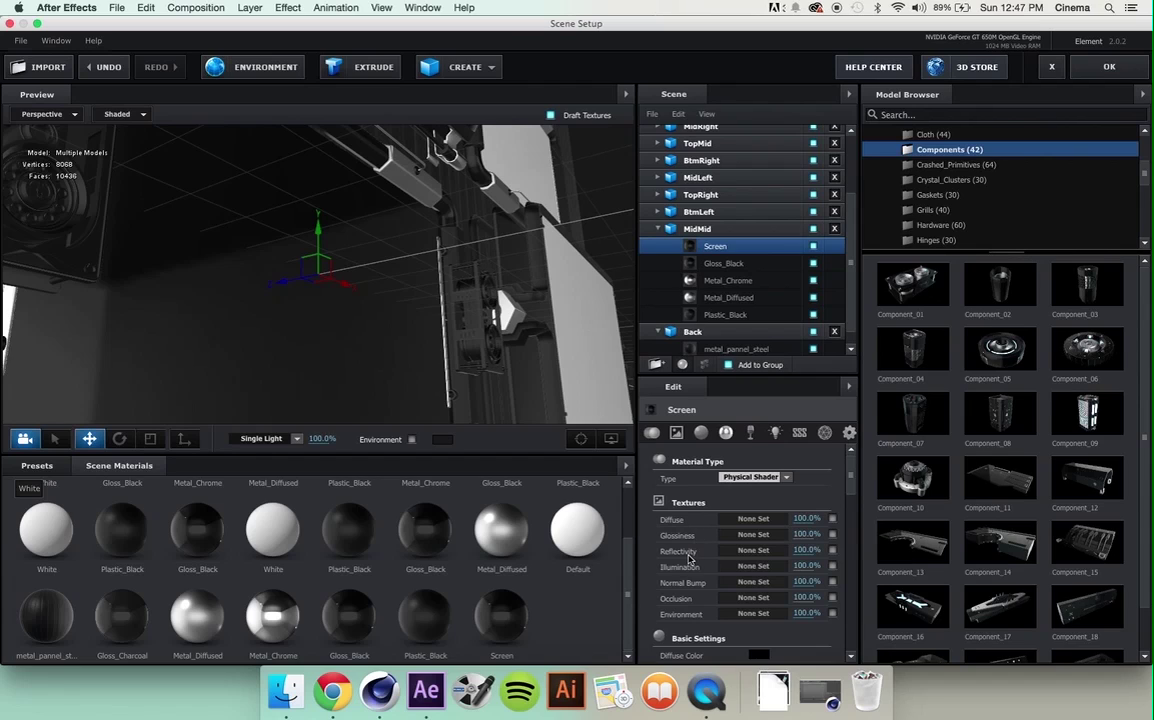
# - Load Screen's normal bump texture from file, browsing to Materials > Pro_Shaders_maps > Fabric_maps
pyautogui.click(751, 582)
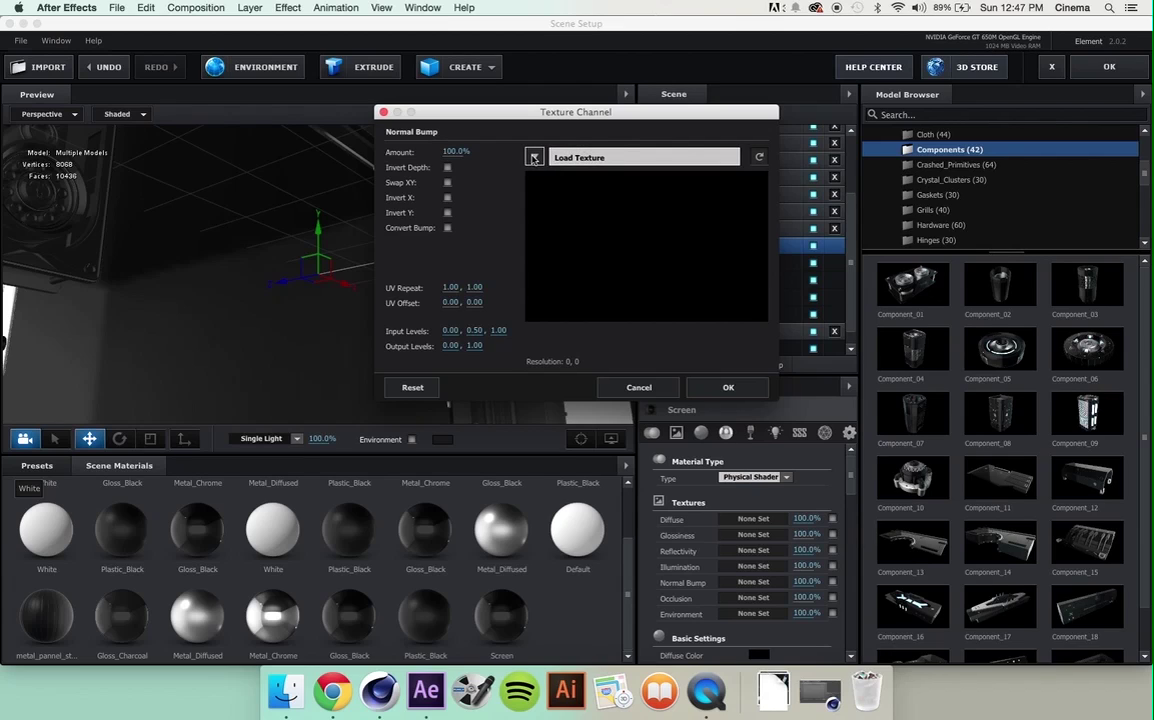
pyautogui.click(534, 158)
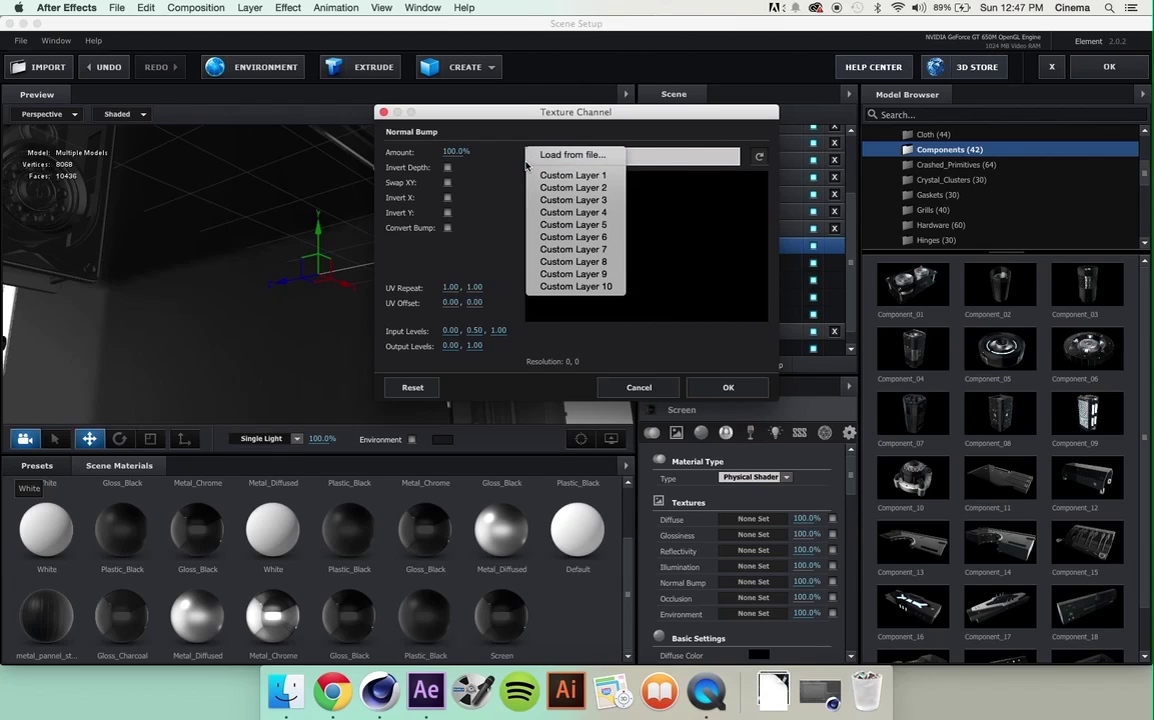
pyautogui.click(561, 156)
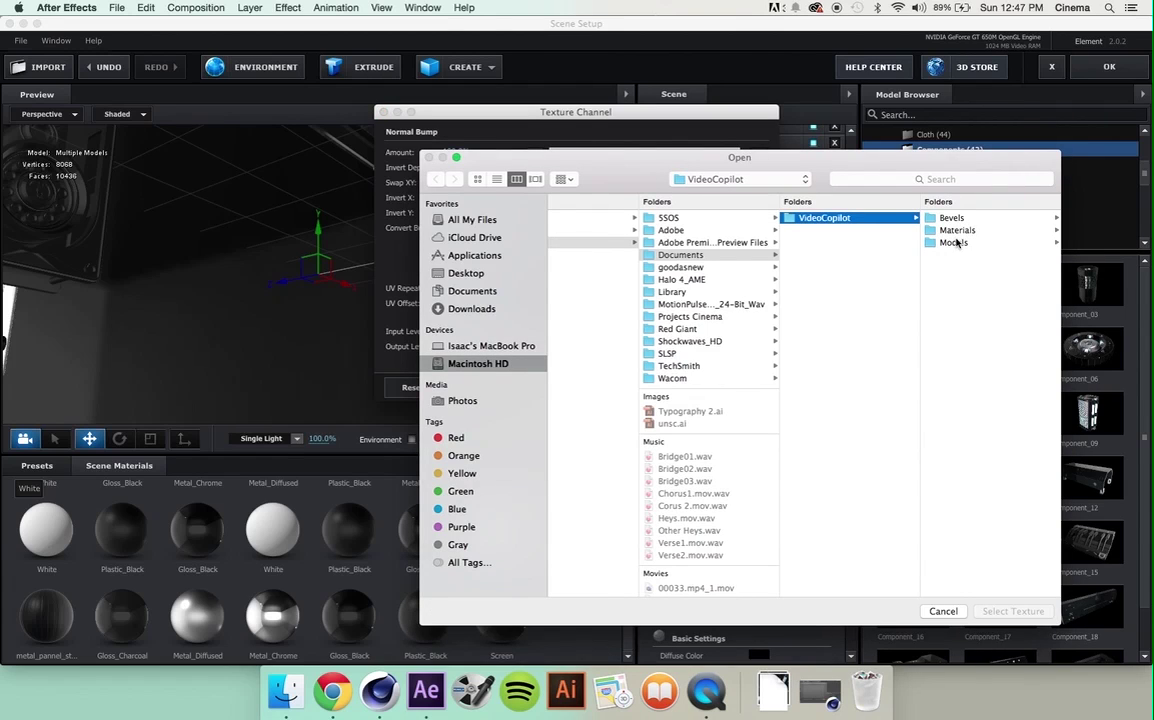
pyautogui.click(955, 230)
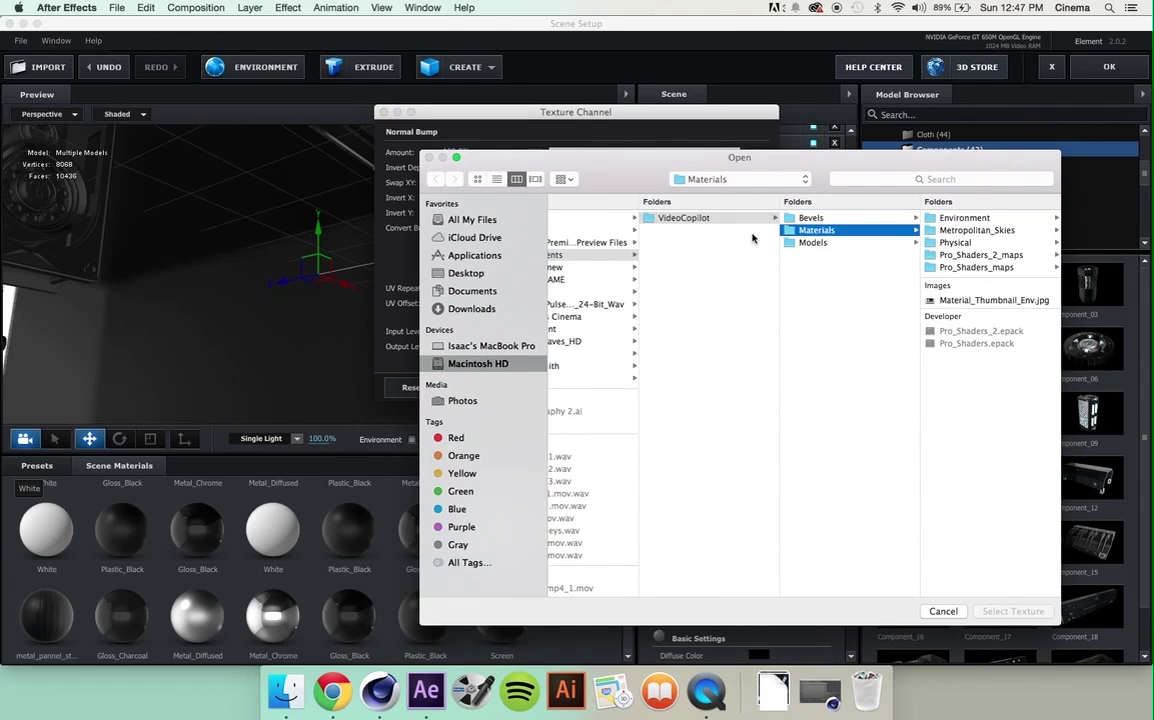
pyautogui.click(968, 268)
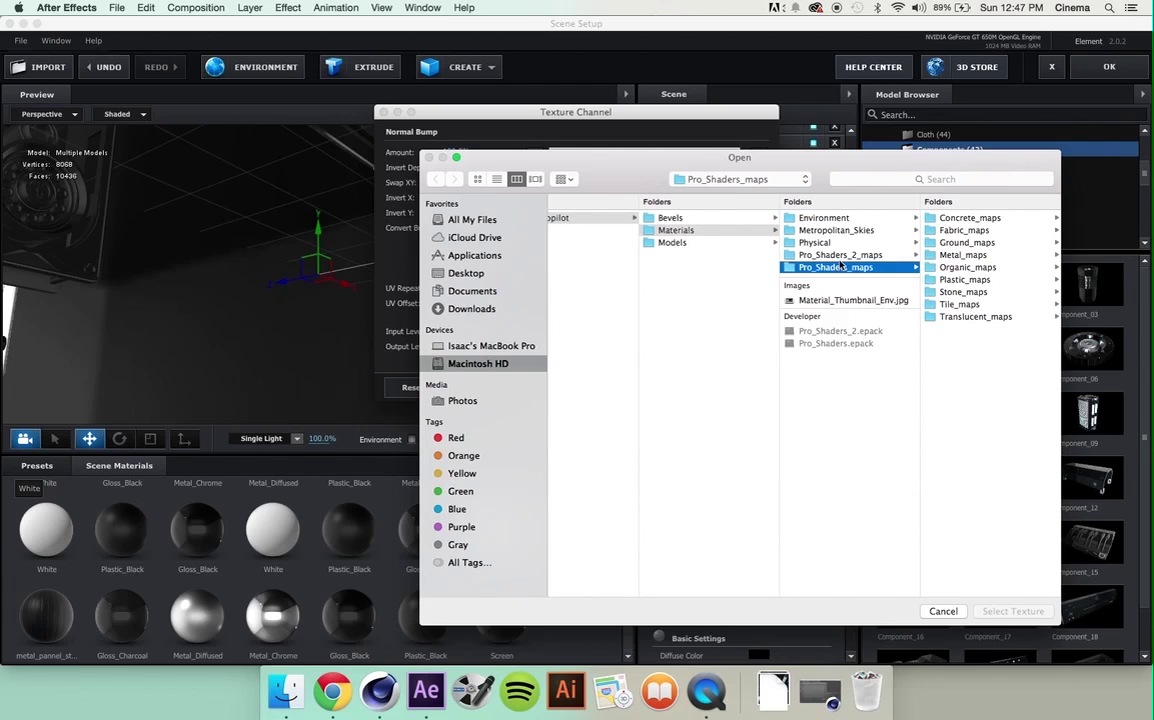
pyautogui.click(955, 231)
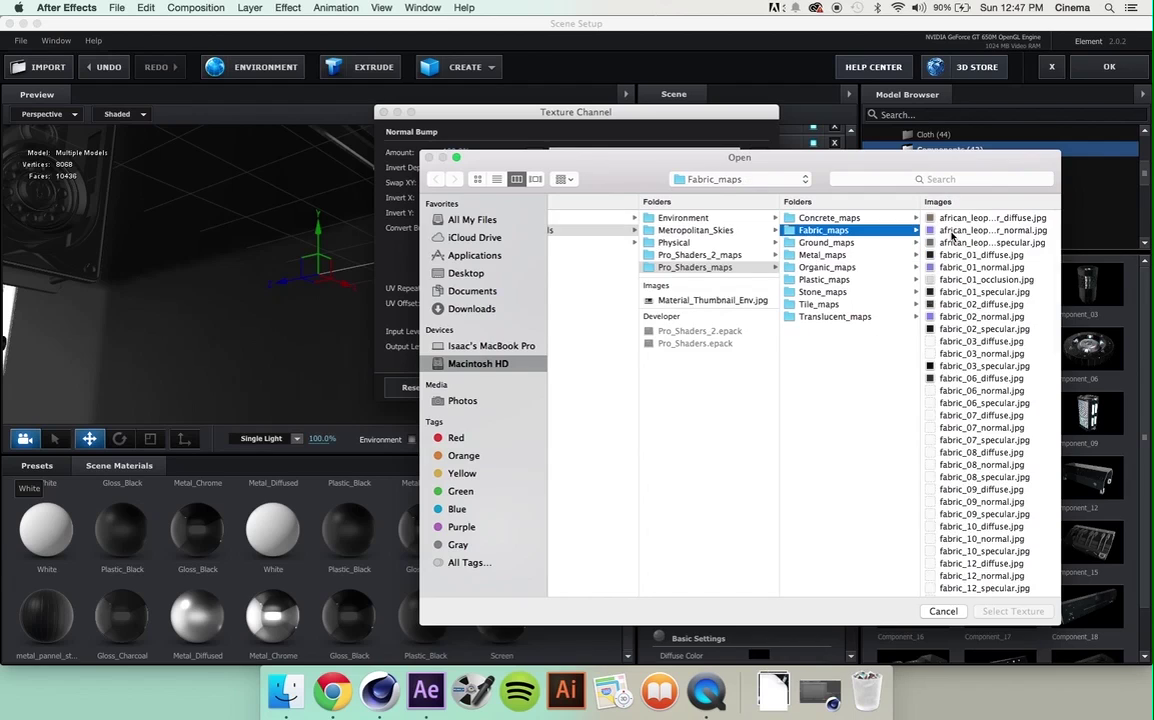
# - Preview the blue basket-weave and fabric_12/fabric_13 diffuse and specular maps
pyautogui.moveTo(885, 173); pyautogui.dragTo(615, 135)
pyautogui.scroll(-2, 724, 297)
pyautogui.scroll(-5, 724, 297)
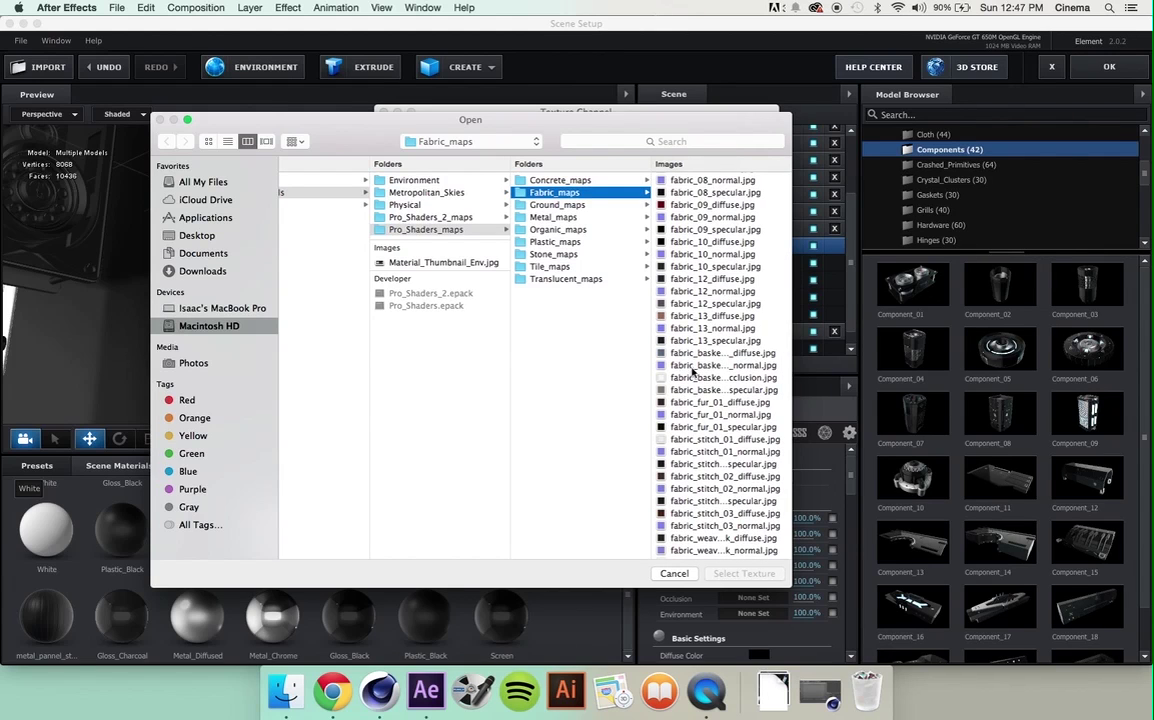
pyautogui.click(683, 356)
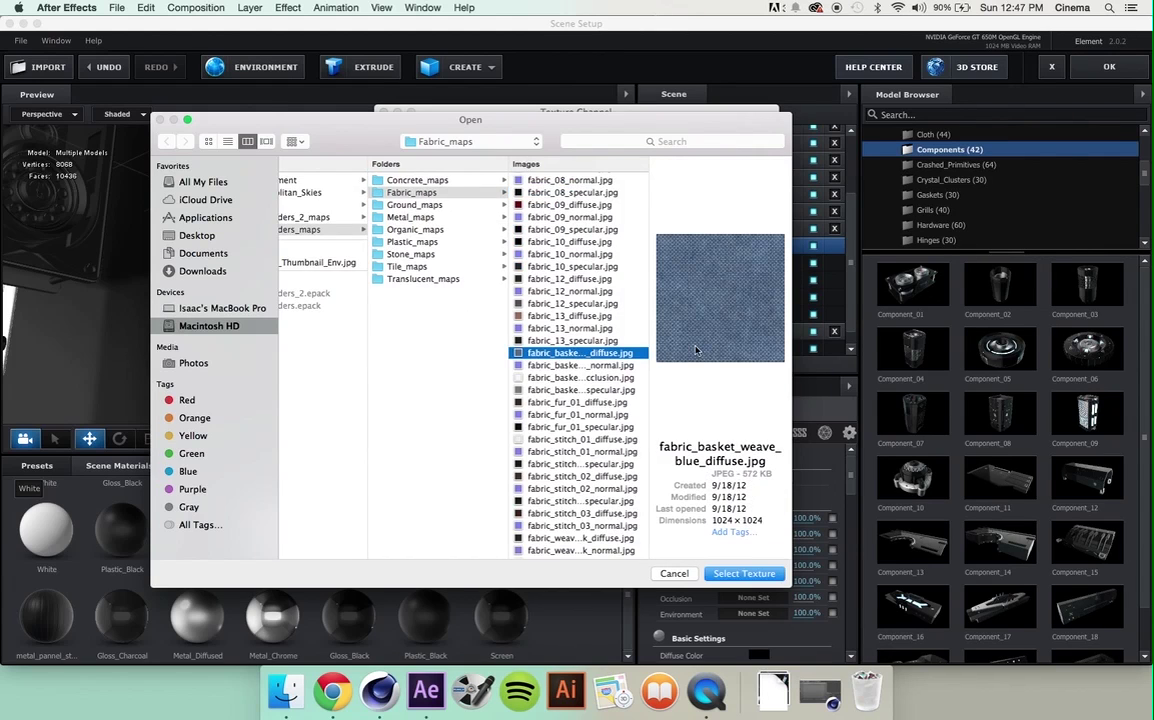
pyautogui.click(551, 390)
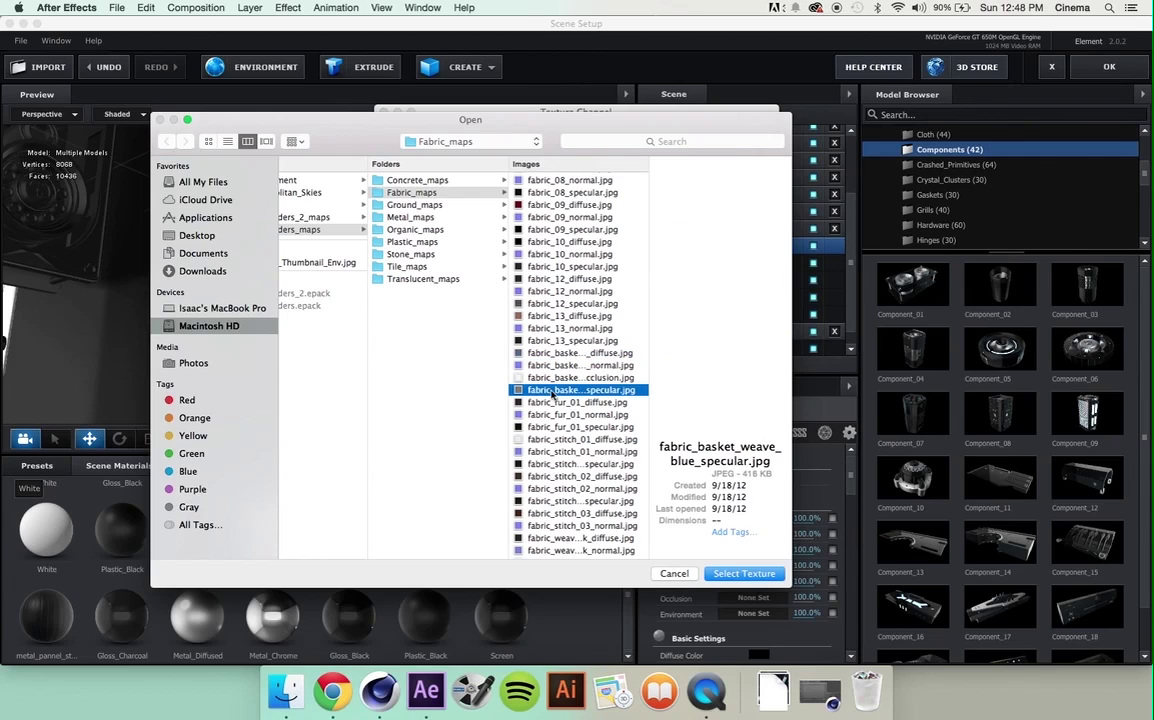
pyautogui.click(545, 305)
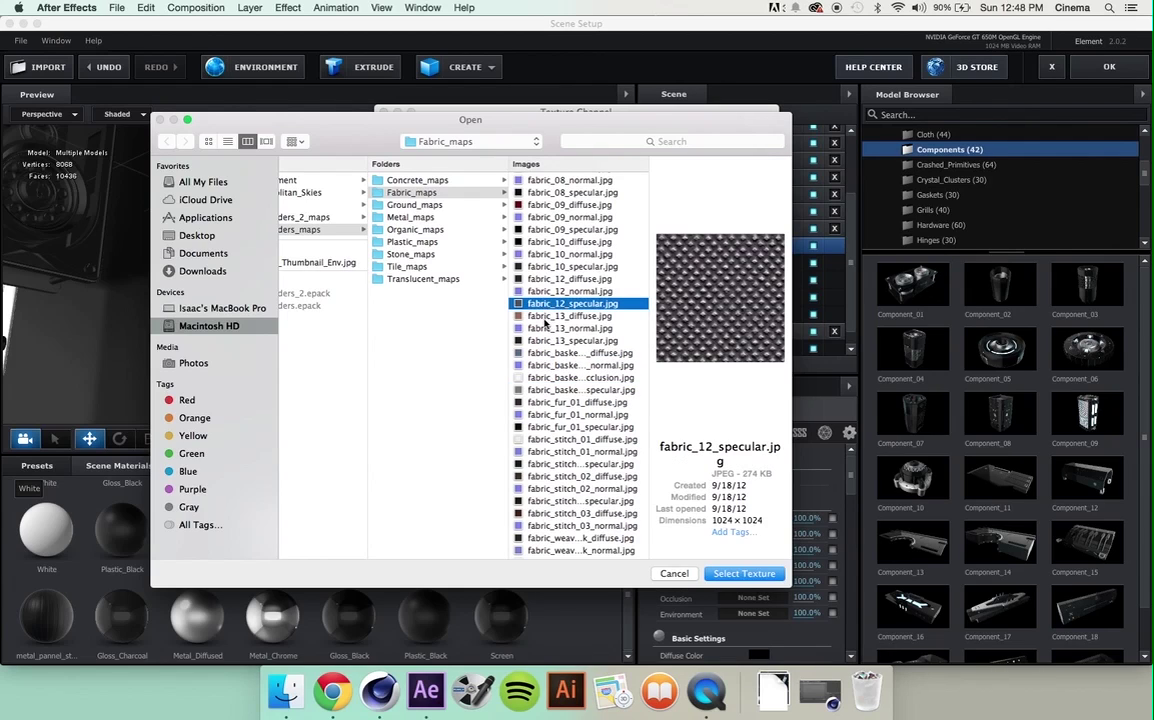
pyautogui.click(545, 316)
pyautogui.click(547, 279)
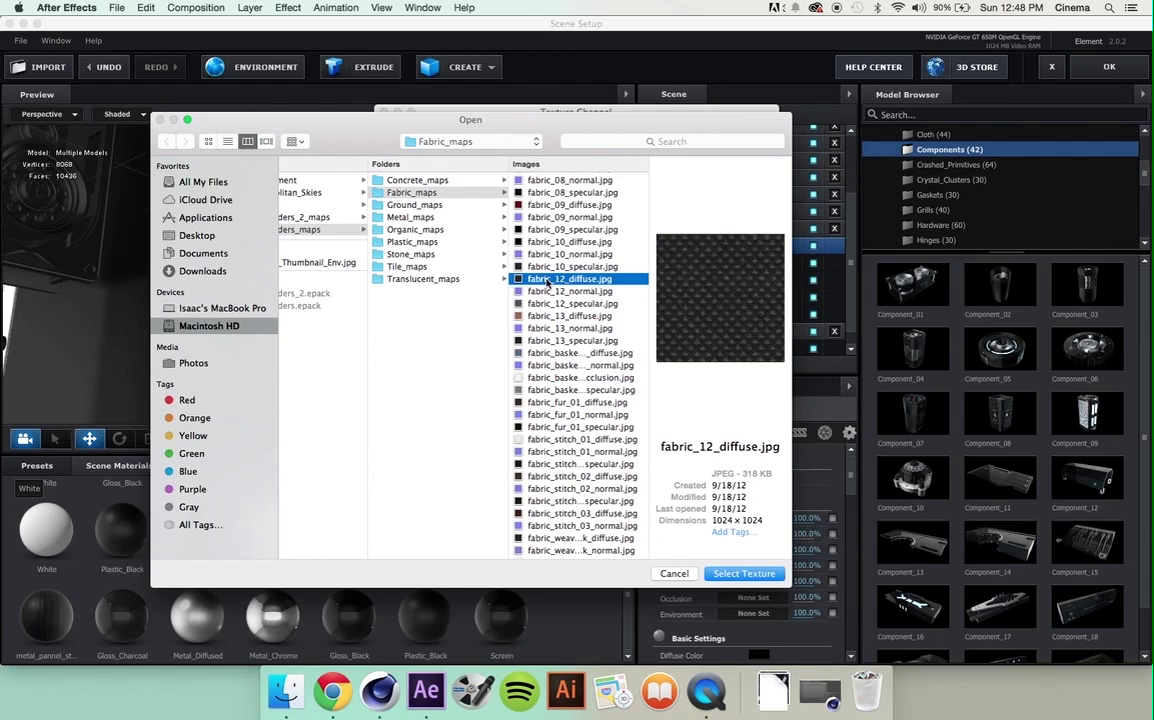
# - Step through neighbouring fabric maps, including blue twill, stitch and basket-weave maps
pyautogui.press('Up')
pyautogui.press('Up')
pyautogui.press('Up')
pyautogui.press('Up')
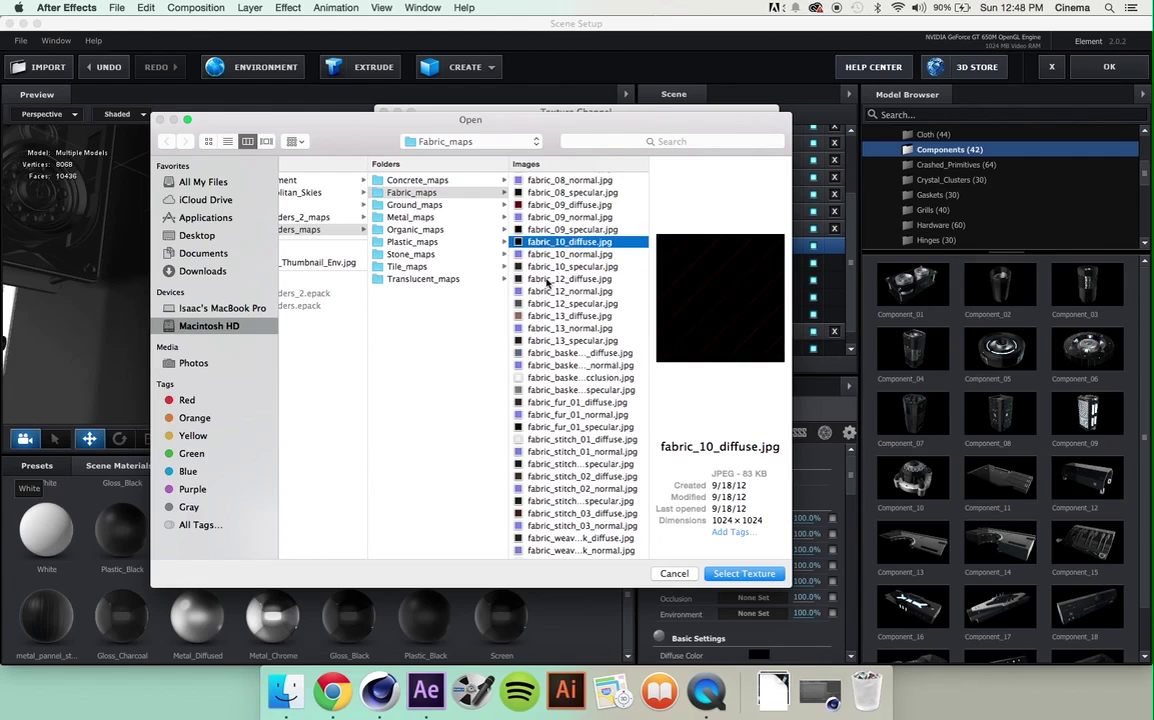
pyautogui.scroll(-5, 562, 370)
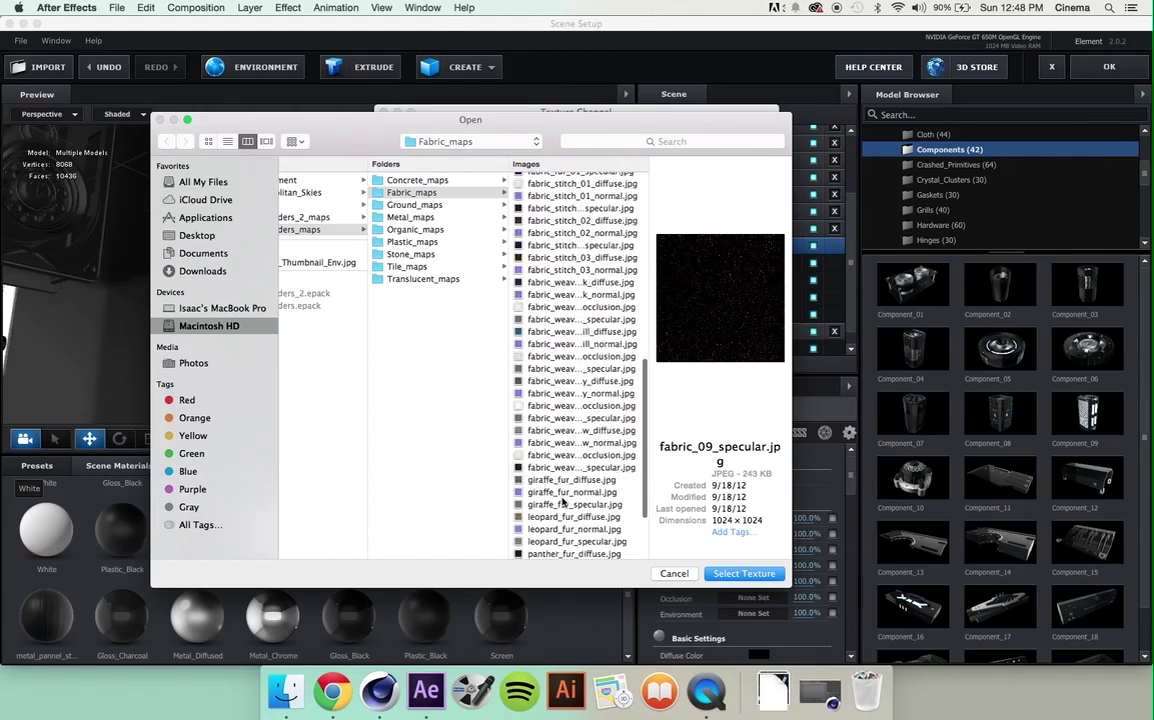
pyautogui.click(544, 329)
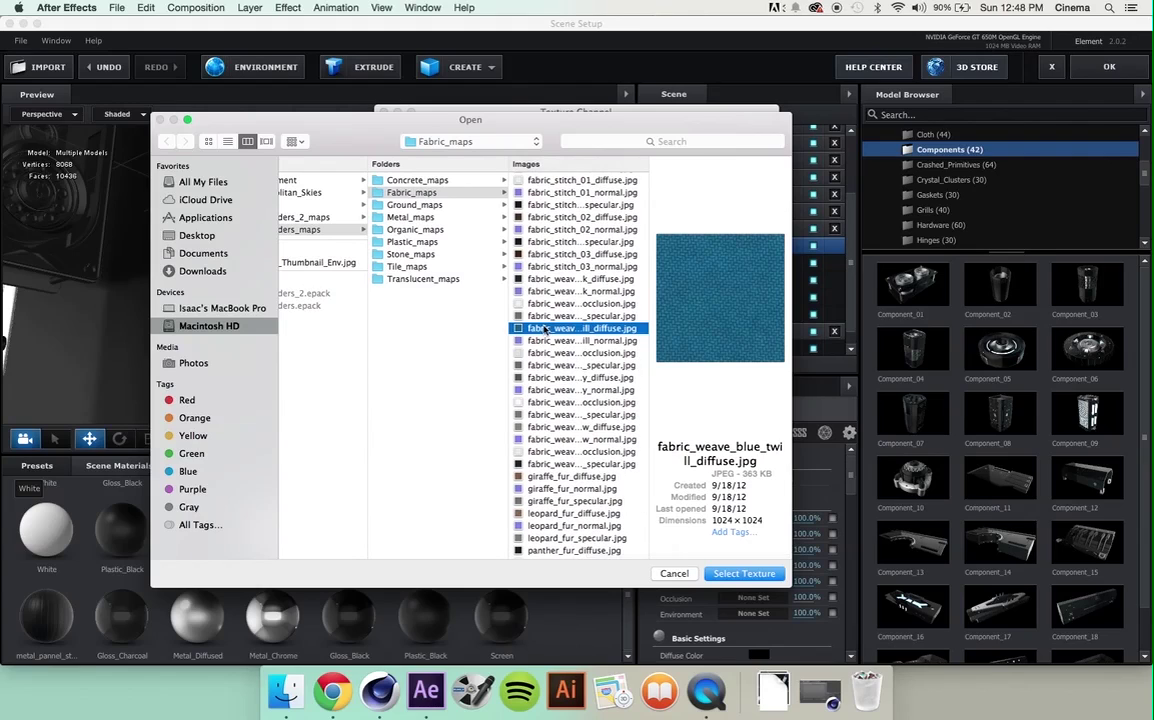
pyautogui.press('Down')
pyautogui.press('Down')
pyautogui.press('Up')
pyautogui.press('Up')
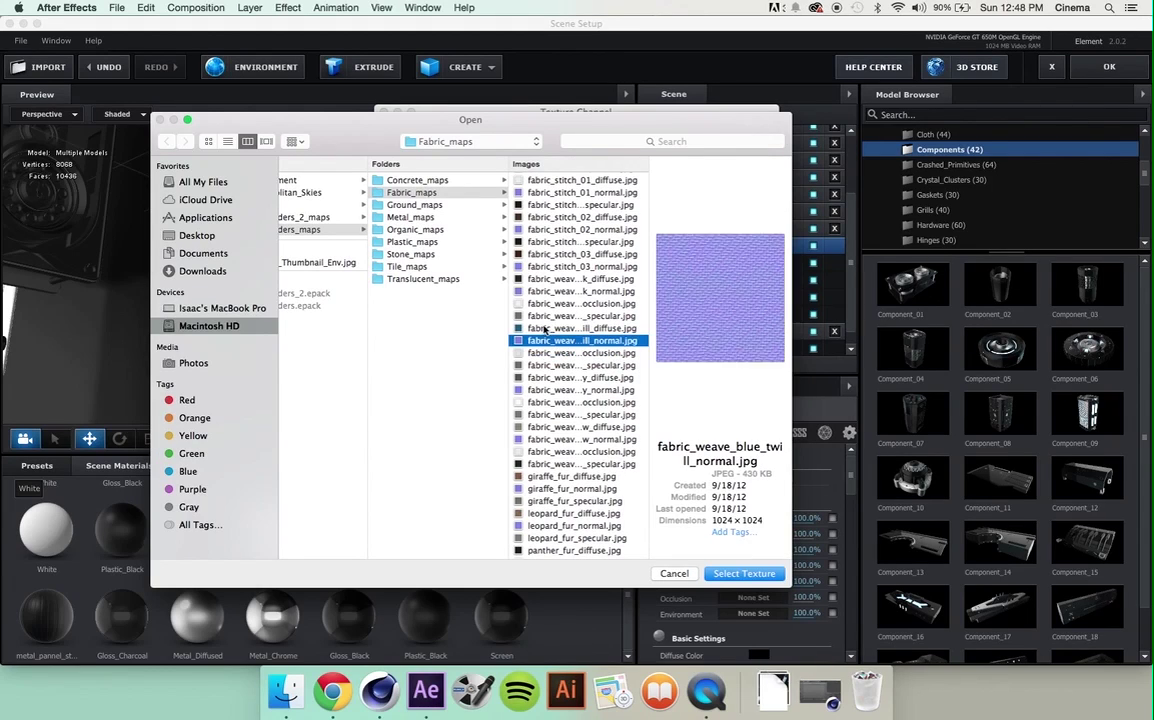
pyautogui.press('Up')
pyautogui.press('Up')
pyautogui.press('Up')
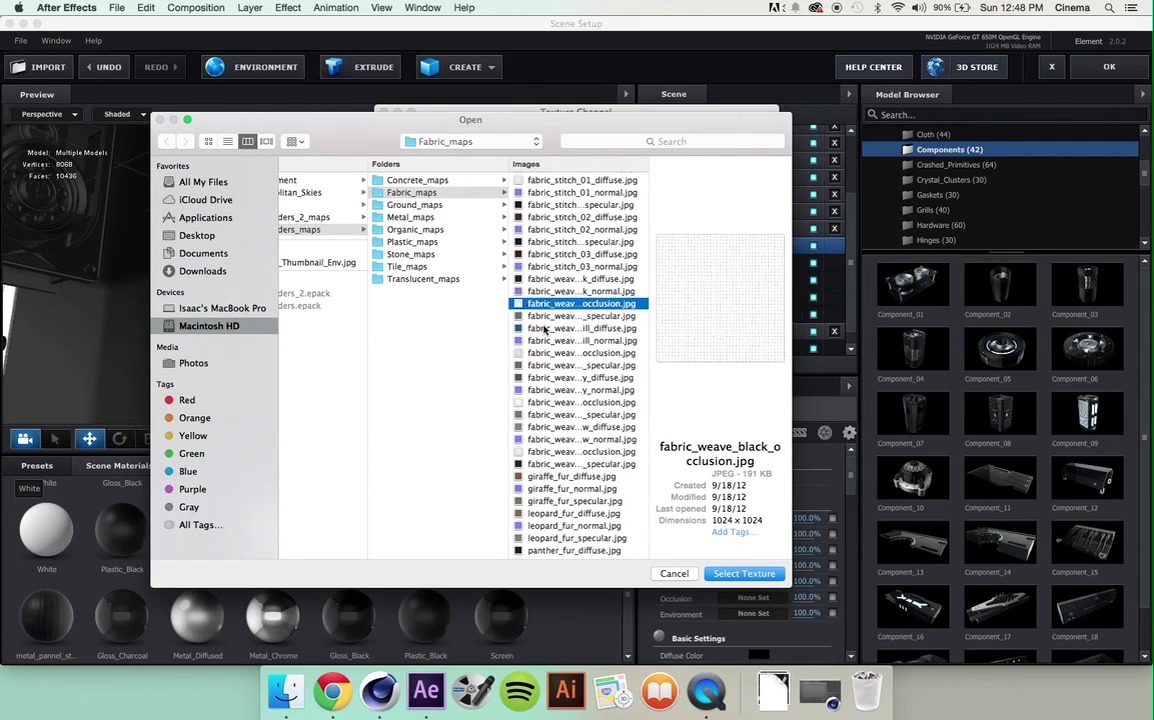
pyautogui.press('Up')
pyautogui.press('Up')
pyautogui.press('Up')
pyautogui.press('Up')
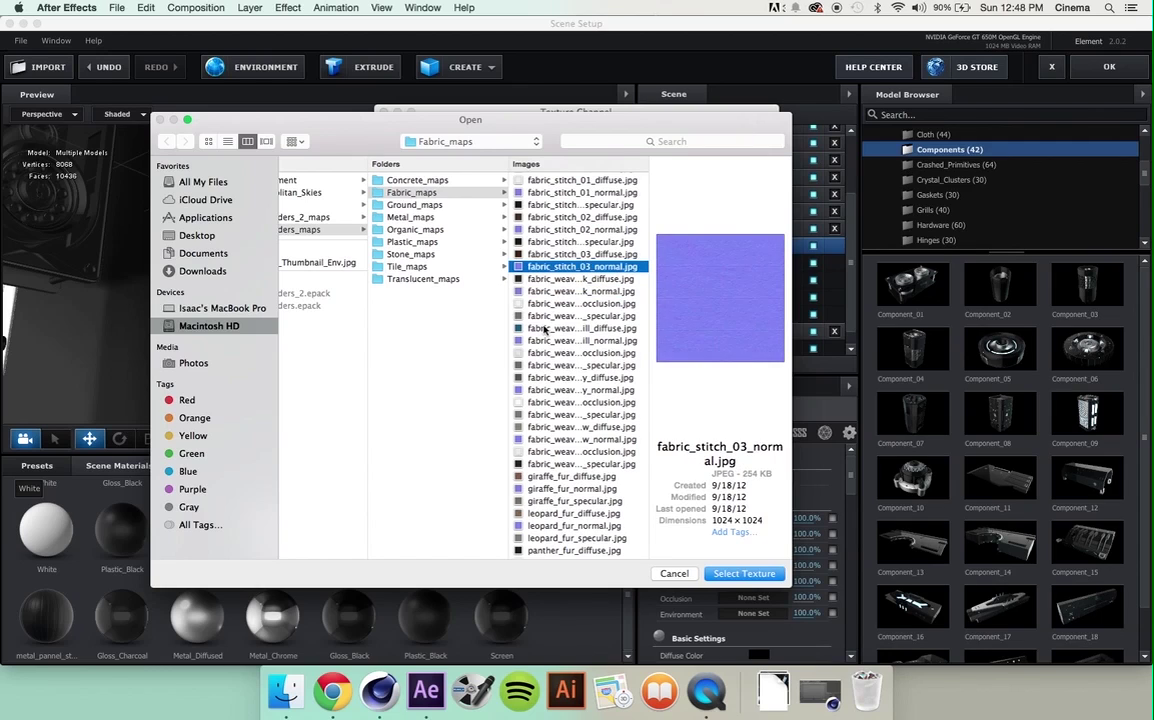
pyautogui.press('Up')
pyautogui.press('Up')
pyautogui.press('Up')
pyautogui.press('Up')
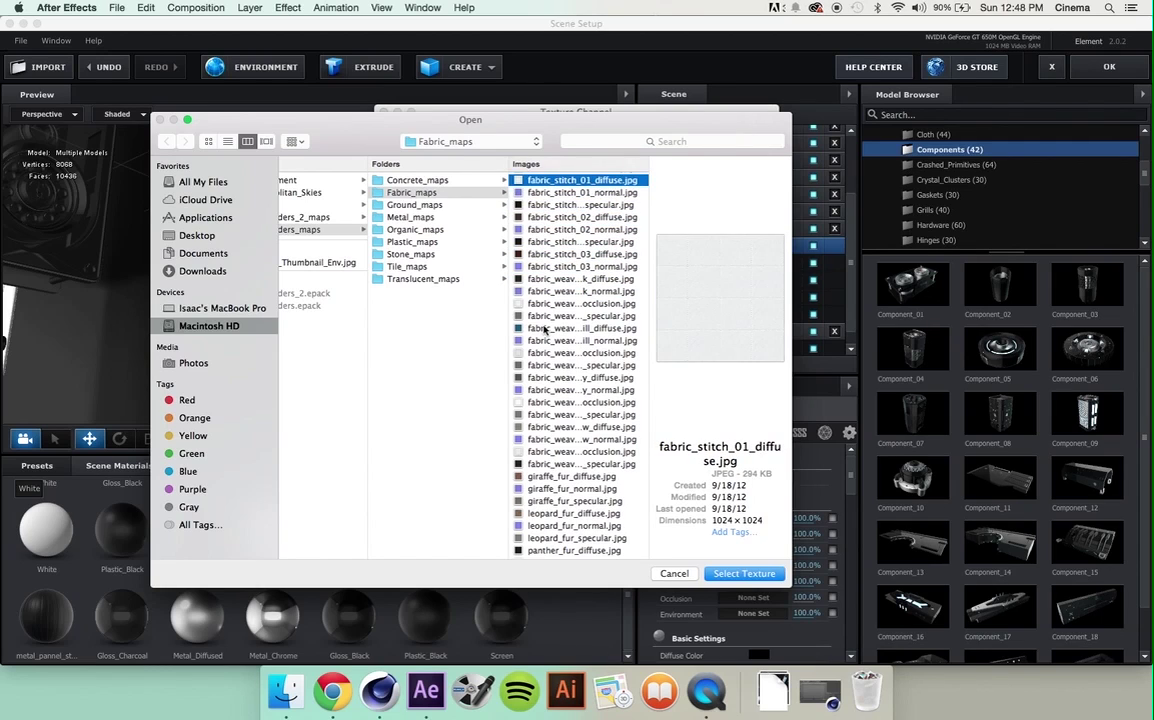
pyautogui.press('Up')
pyautogui.press('Up')
pyautogui.press('Up')
pyautogui.press('Up')
pyautogui.press('Up')
pyautogui.press('Up')
pyautogui.press('Up')
pyautogui.press('Up')
pyautogui.press('Up')
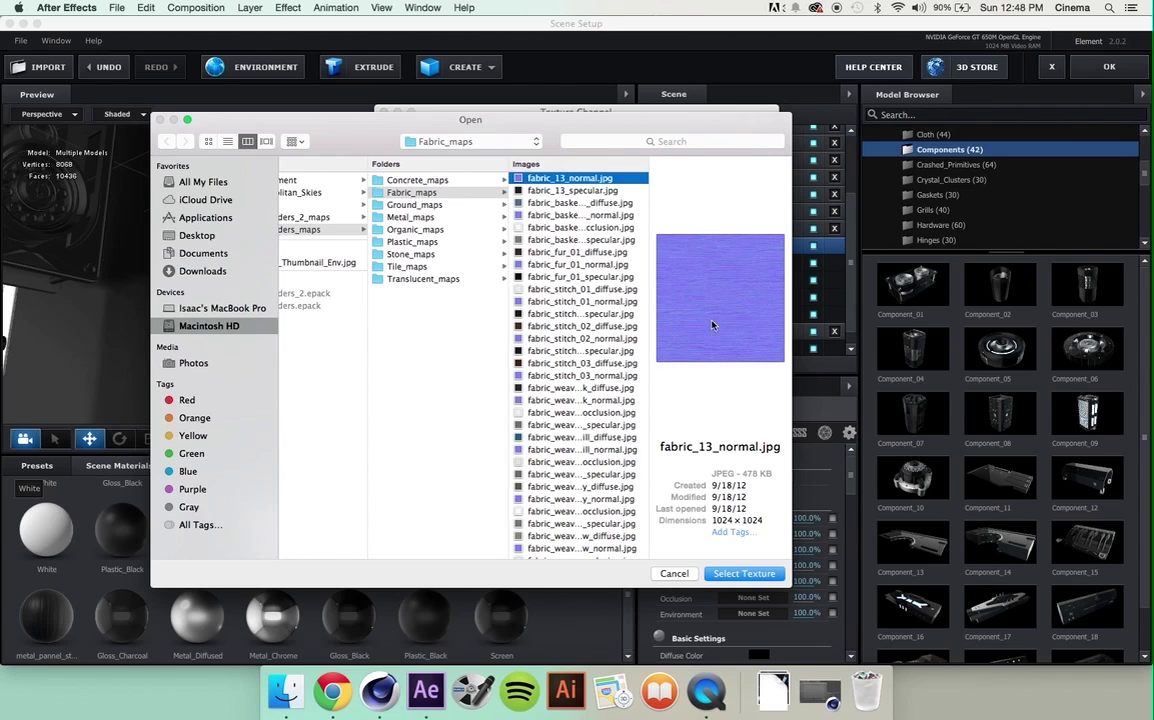
# - Compare fur and fabric normal maps, then load fabric_weave_blue_twill_normal.jpg as the bump
pyautogui.scroll(-5, 543, 465)
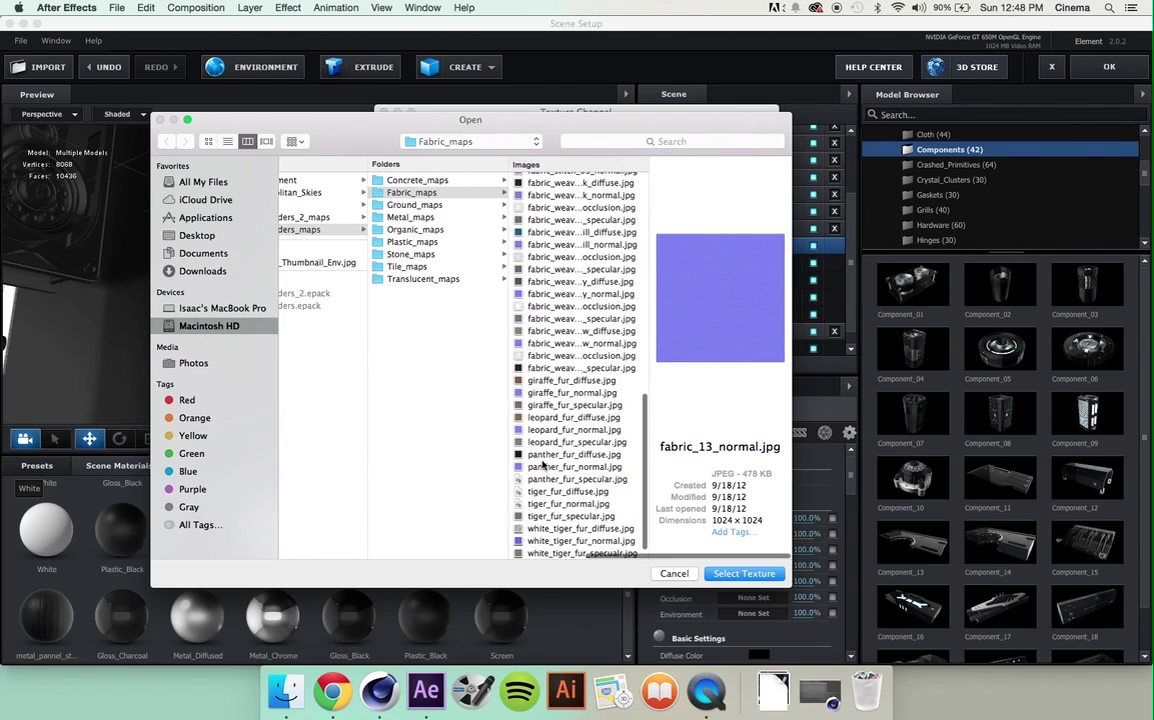
pyautogui.click(543, 466)
pyautogui.click(544, 504)
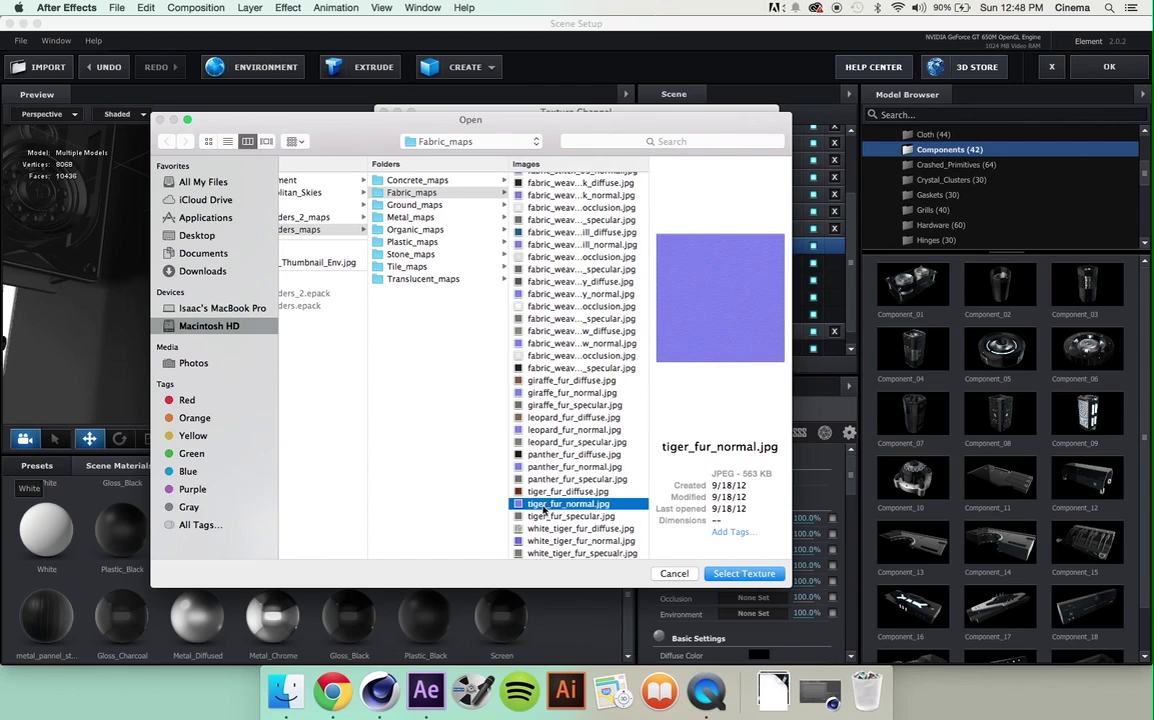
pyautogui.click(553, 392)
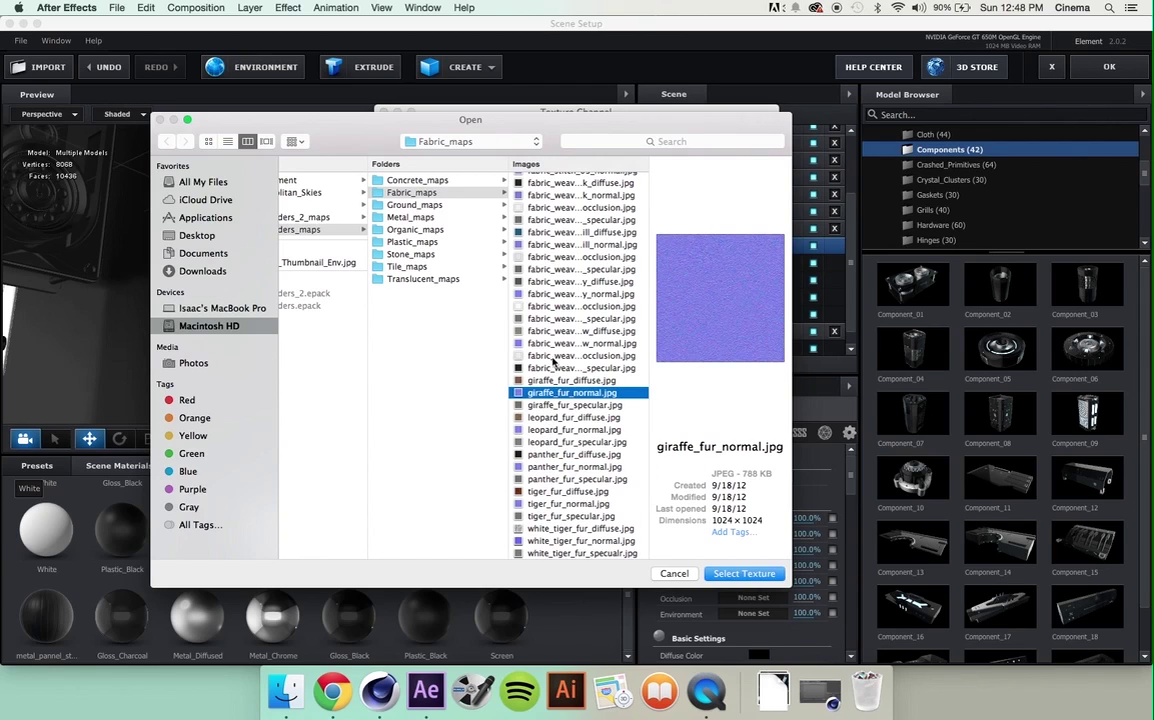
pyautogui.click(550, 296)
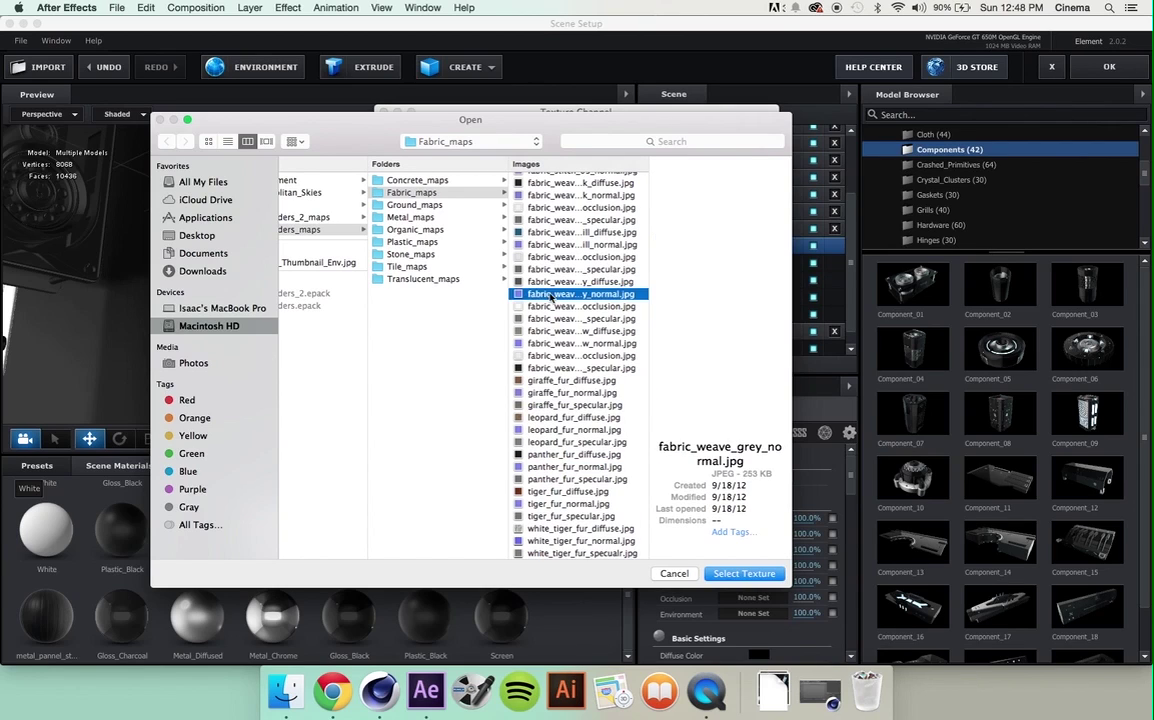
pyautogui.click(552, 246)
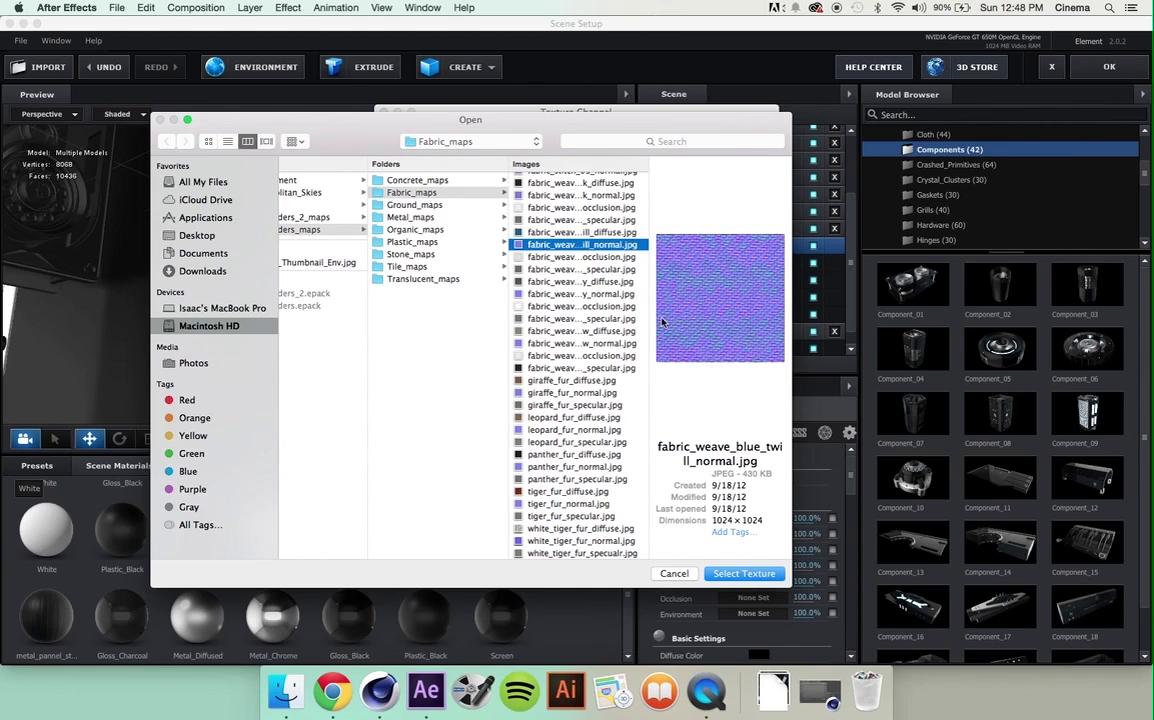
pyautogui.click(745, 574)
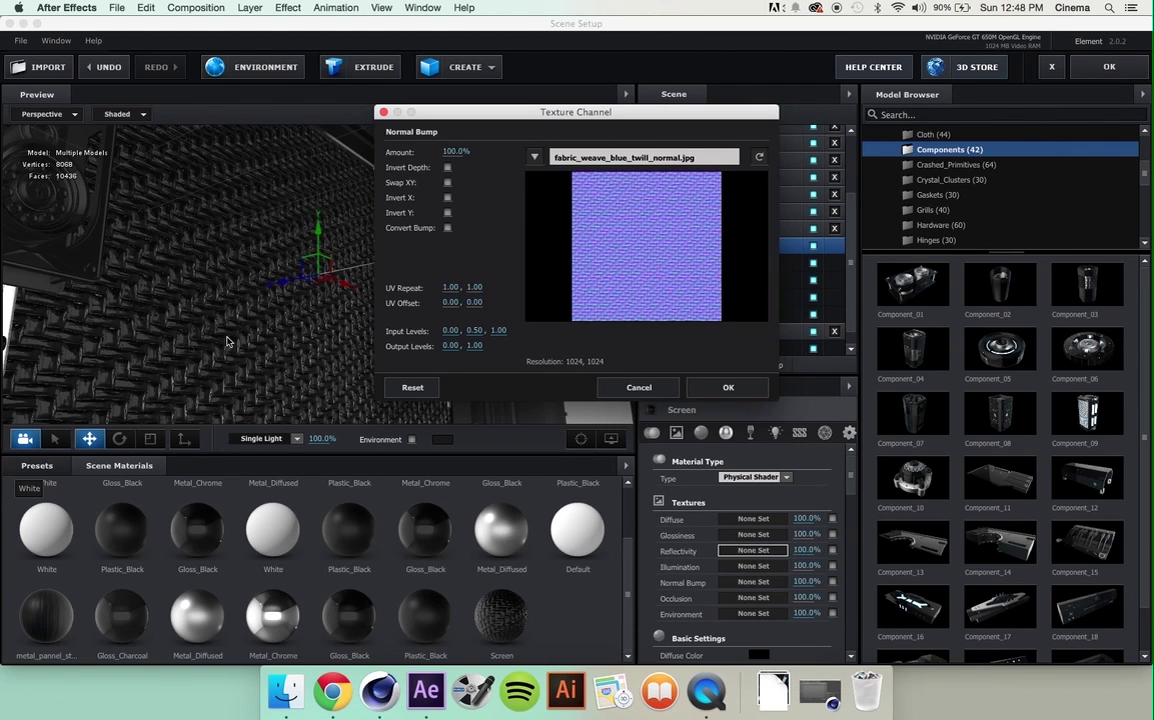
# - Confirm the bump texture and lower the Normal Bump strength to 11%
pyautogui.click(718, 389)
pyautogui.moveTo(430, 355)
pyautogui.mouseDown()
pyautogui.moveTo(318, 387)
pyautogui.moveTo(386, 350)
pyautogui.moveTo(425, 370)
pyautogui.mouseUp()
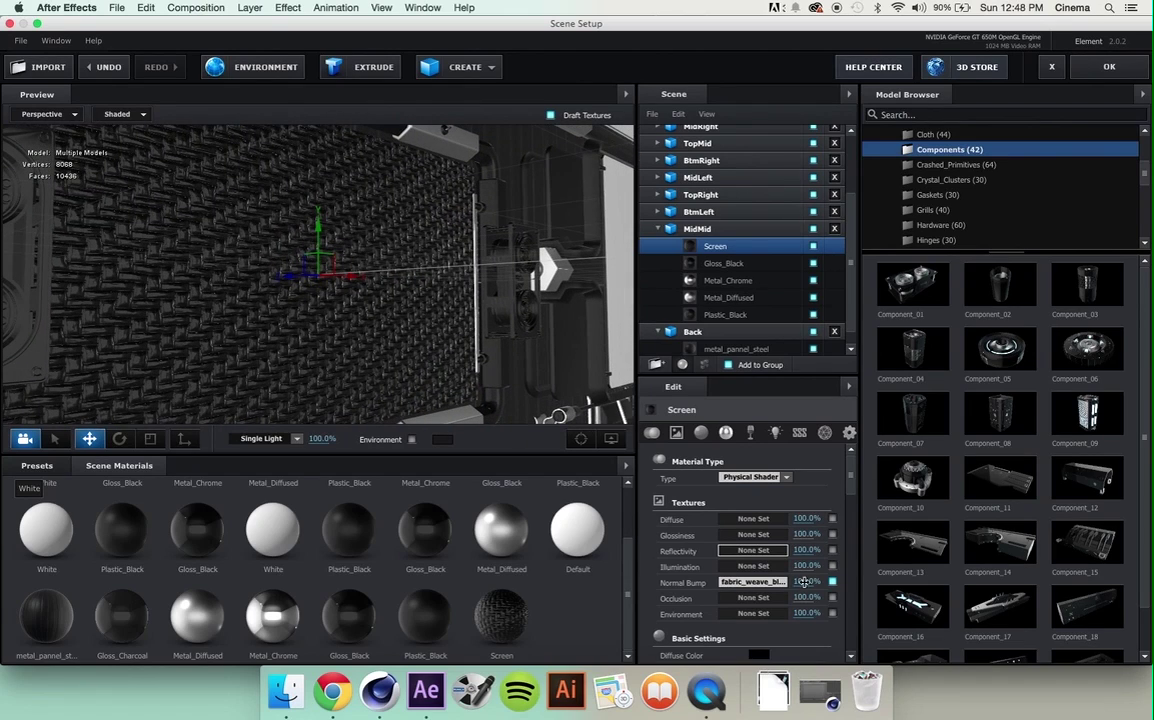
pyautogui.moveTo(767, 581); pyautogui.dragTo(750, 586)
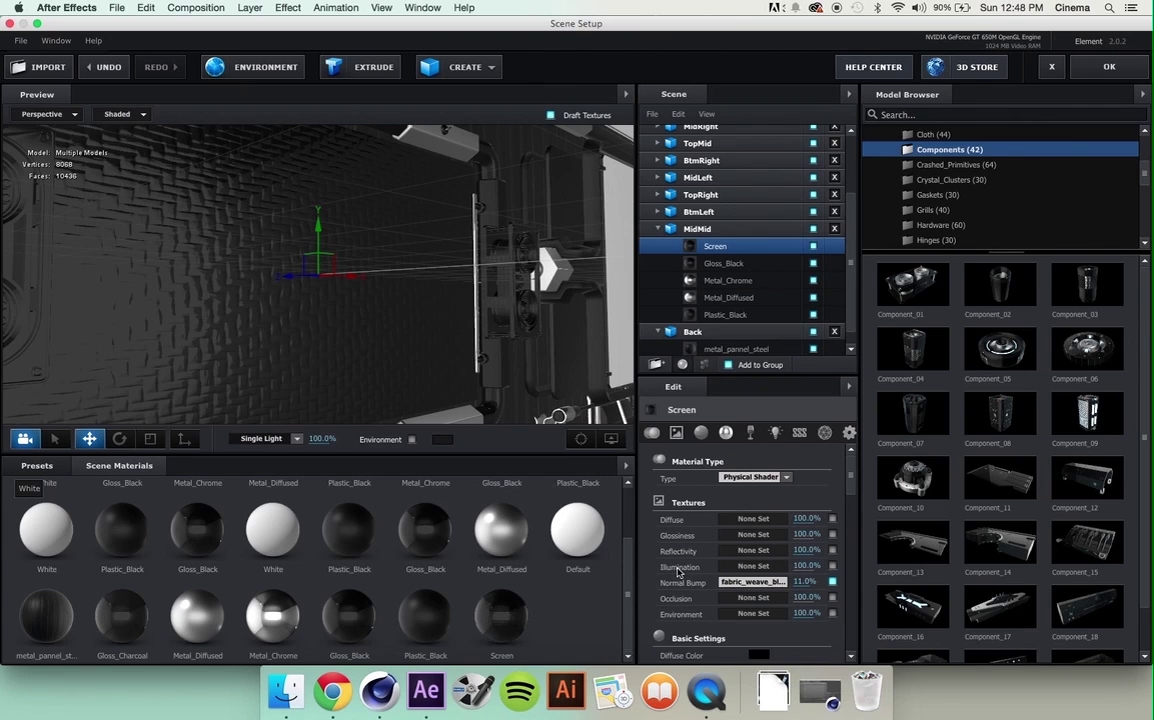
# - Set the normal bump texture's UV Repeat to 5 × 5
pyautogui.click(742, 583)
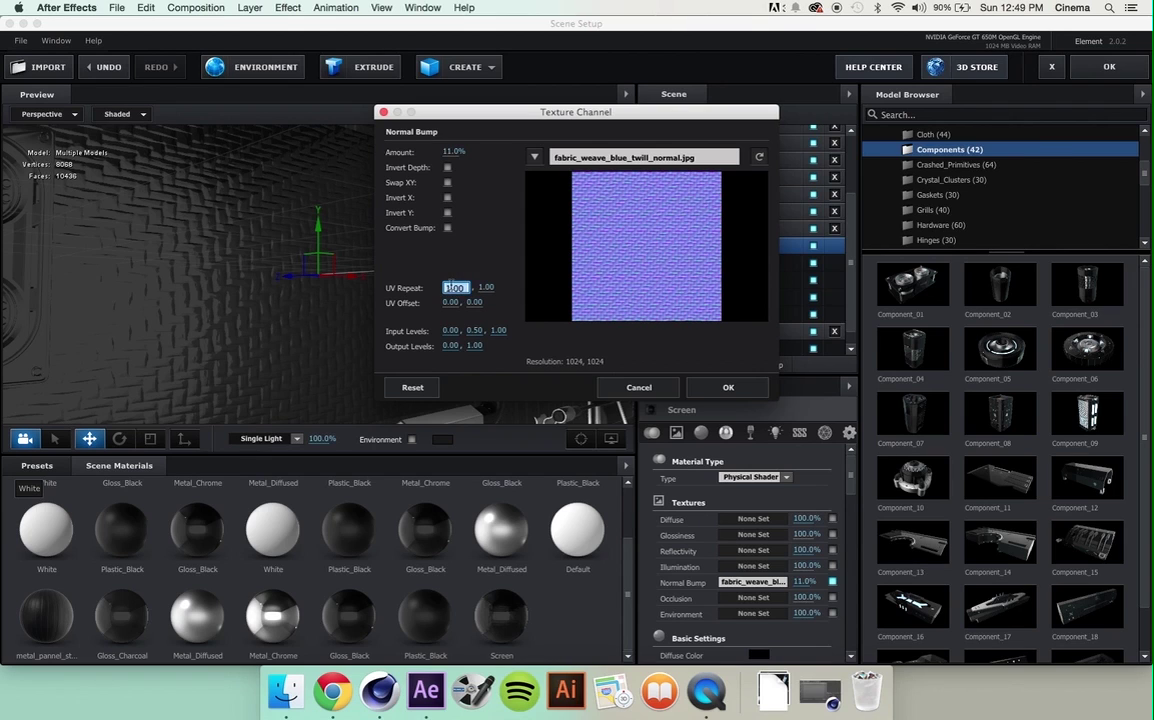
pyautogui.write('2')
pyautogui.press('Return')
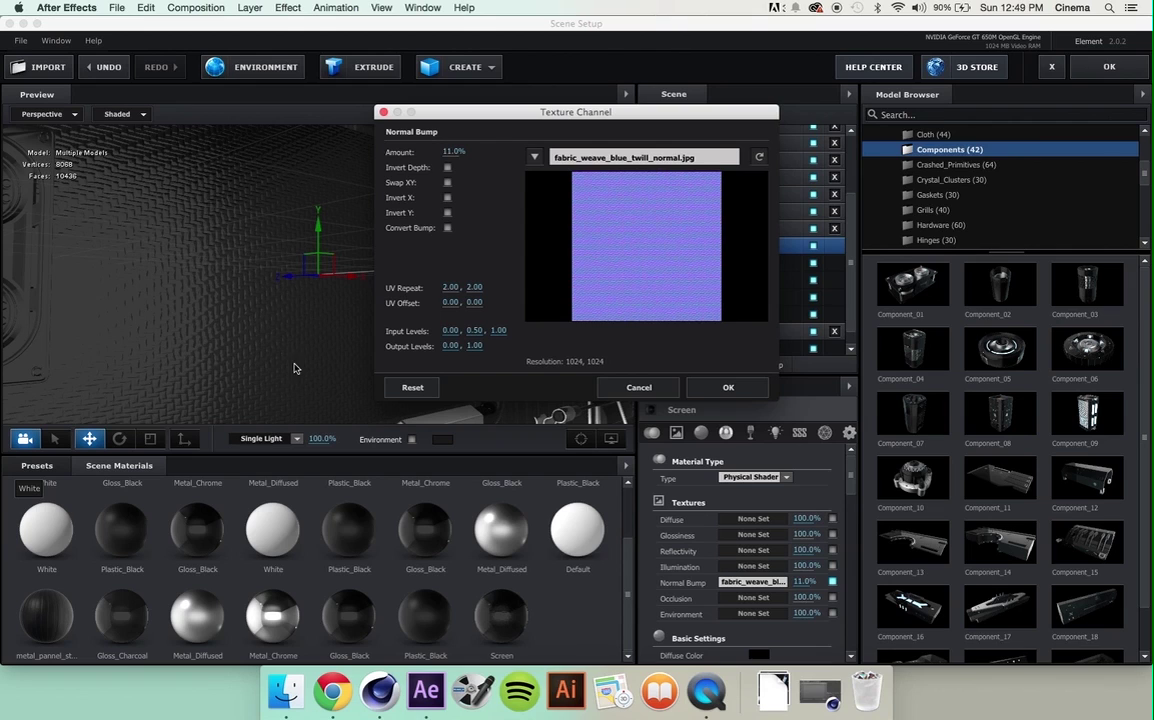
pyautogui.write('5')
pyautogui.press('Return')
pyautogui.press('Return')
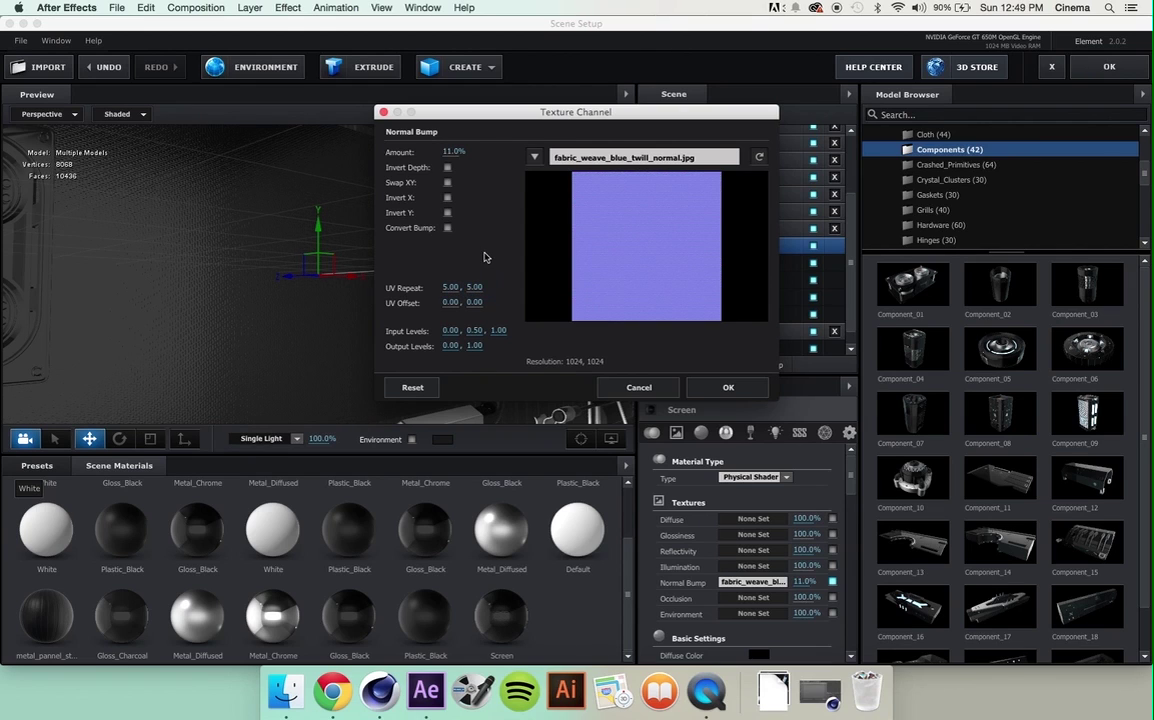
pyautogui.click(712, 388)
pyautogui.moveTo(290, 326); pyautogui.dragTo(204, 335)
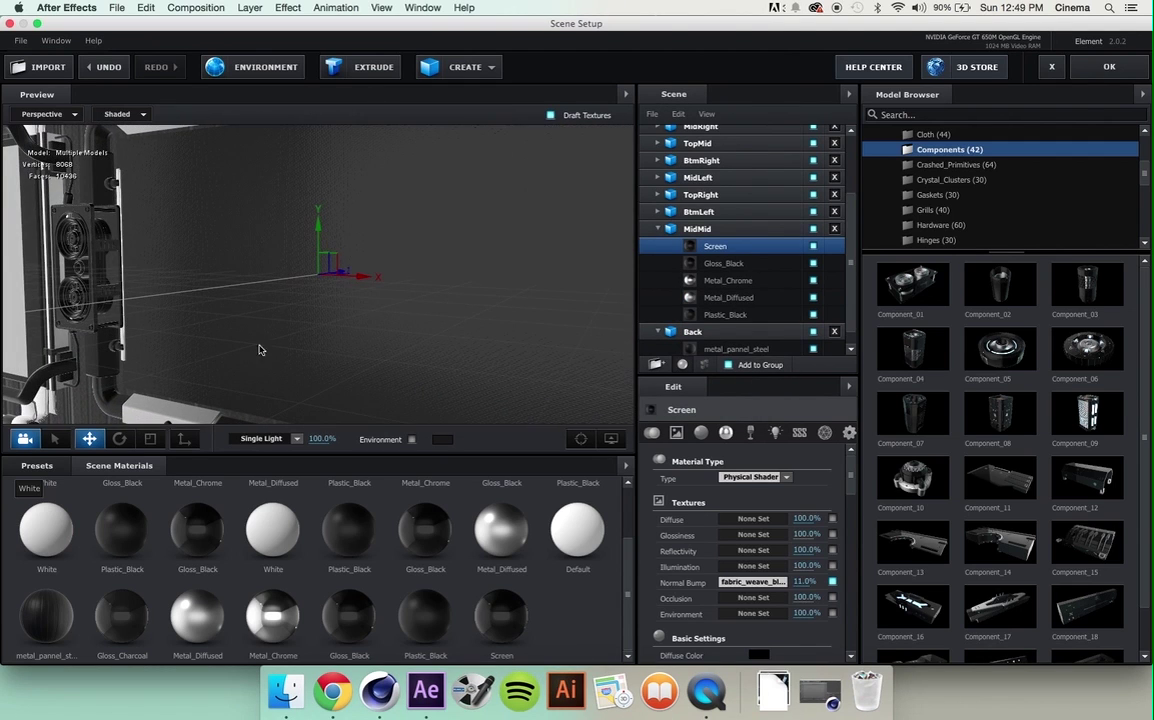
# - Inspect the bumped screen, raise Normal Bump to 18%, and collapse the MidMid group
pyautogui.moveTo(441, 355)
pyautogui.mouseDown()
pyautogui.moveTo(422, 363)
pyautogui.moveTo(430, 357)
pyautogui.mouseUp()
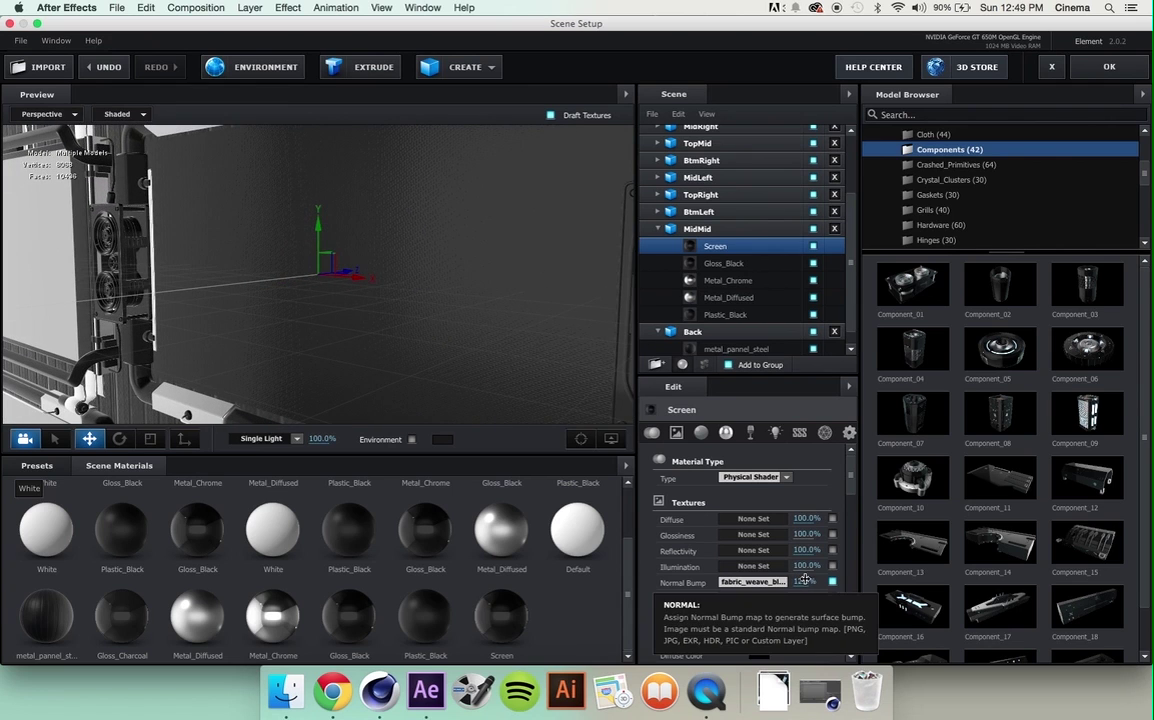
pyautogui.moveTo(406, 245)
pyautogui.mouseDown()
pyautogui.moveTo(500, 250)
pyautogui.moveTo(493, 220)
pyautogui.moveTo(521, 215)
pyautogui.moveTo(464, 227)
pyautogui.moveTo(425, 258)
pyautogui.moveTo(430, 227)
pyautogui.moveTo(460, 243)
pyautogui.moveTo(402, 257)
pyautogui.moveTo(428, 241)
pyautogui.mouseUp()
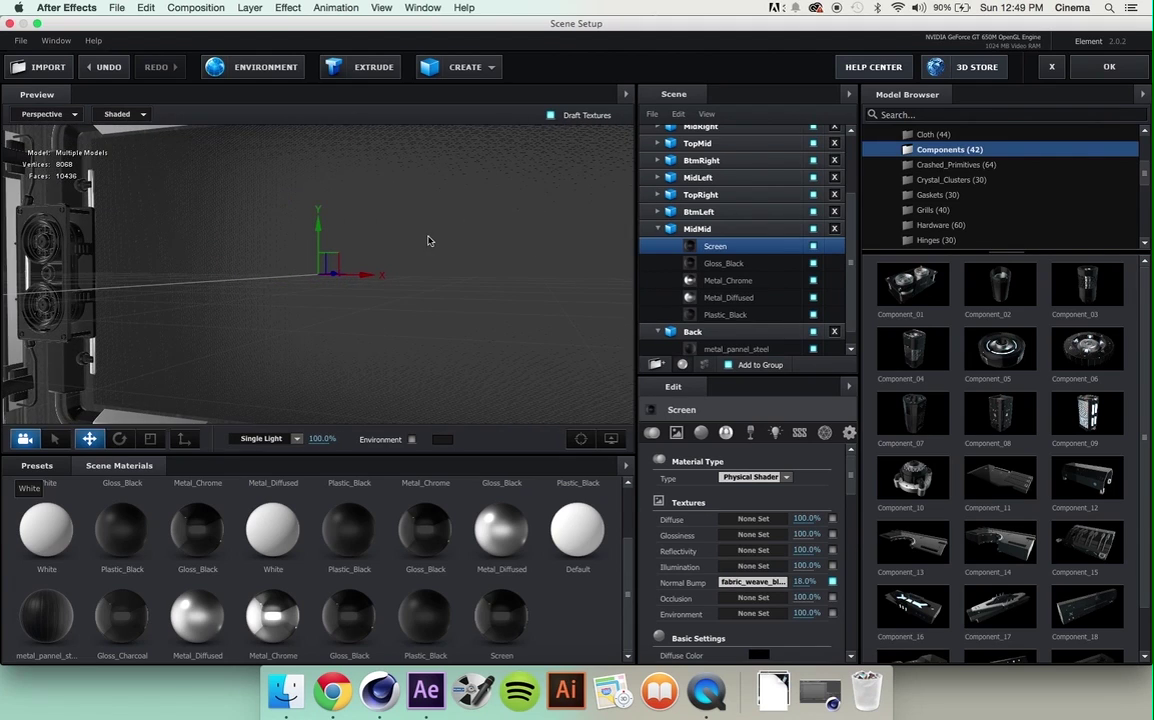
pyautogui.click(508, 631)
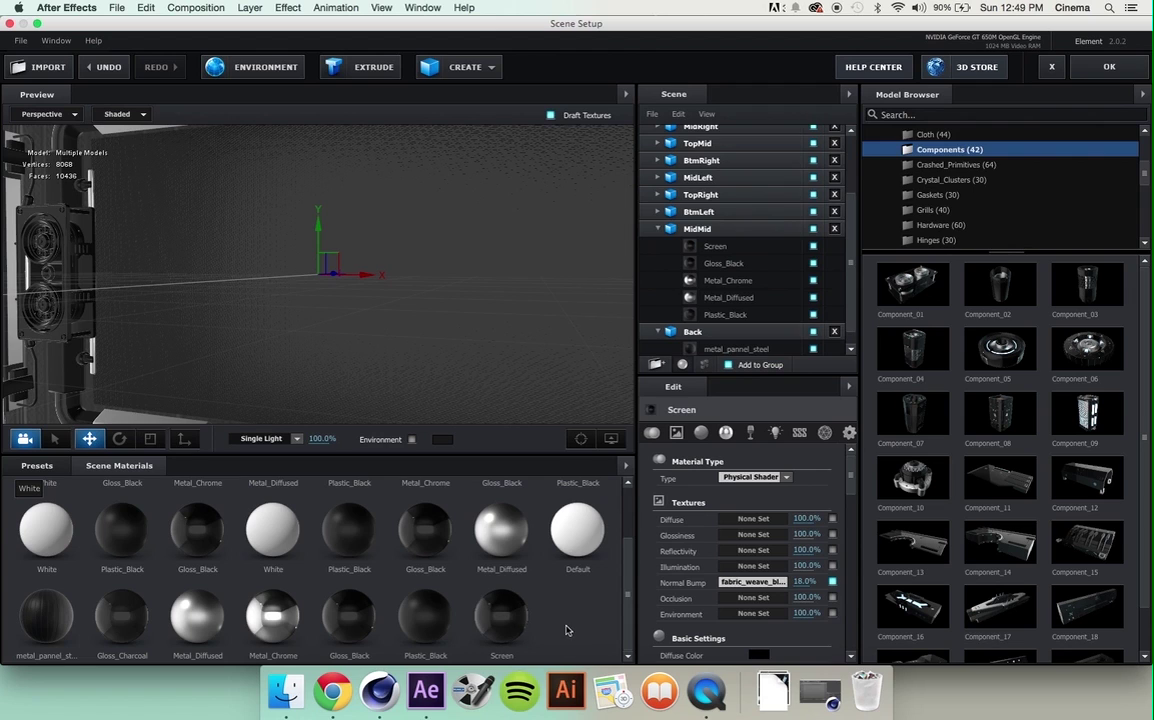
pyautogui.click(660, 229)
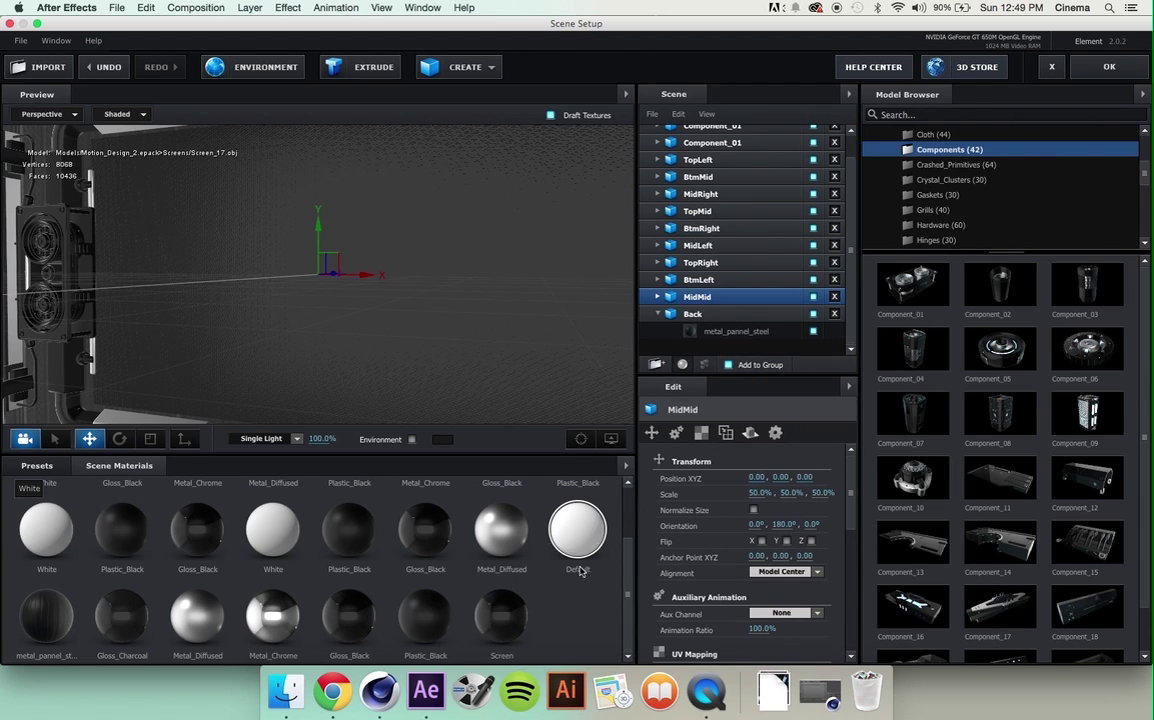
# - Frame BtmLeft and drag the Screen material onto each white panel of the 3×3 grid
pyautogui.click(658, 280)
pyautogui.press('f')
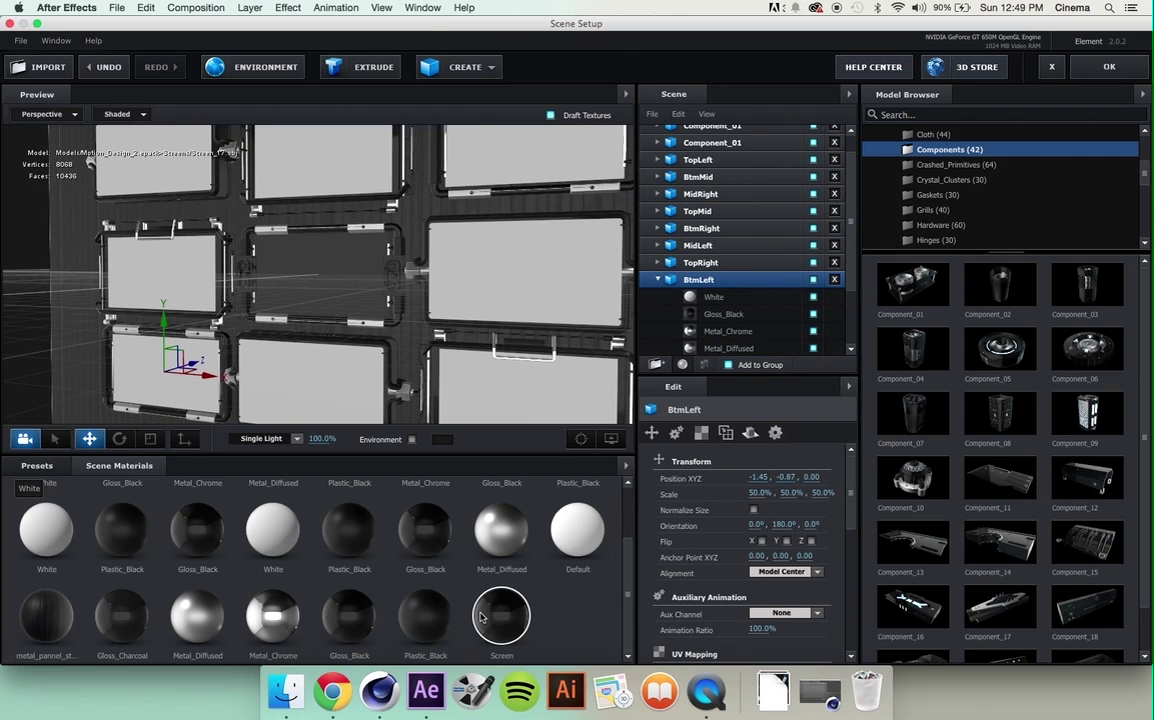
pyautogui.moveTo(493, 618); pyautogui.dragTo(507, 392)
pyautogui.moveTo(514, 638); pyautogui.dragTo(523, 291)
pyautogui.moveTo(509, 630); pyautogui.dragTo(307, 397)
pyautogui.moveTo(505, 607); pyautogui.dragTo(155, 350)
pyautogui.moveTo(512, 620); pyautogui.dragTo(140, 228)
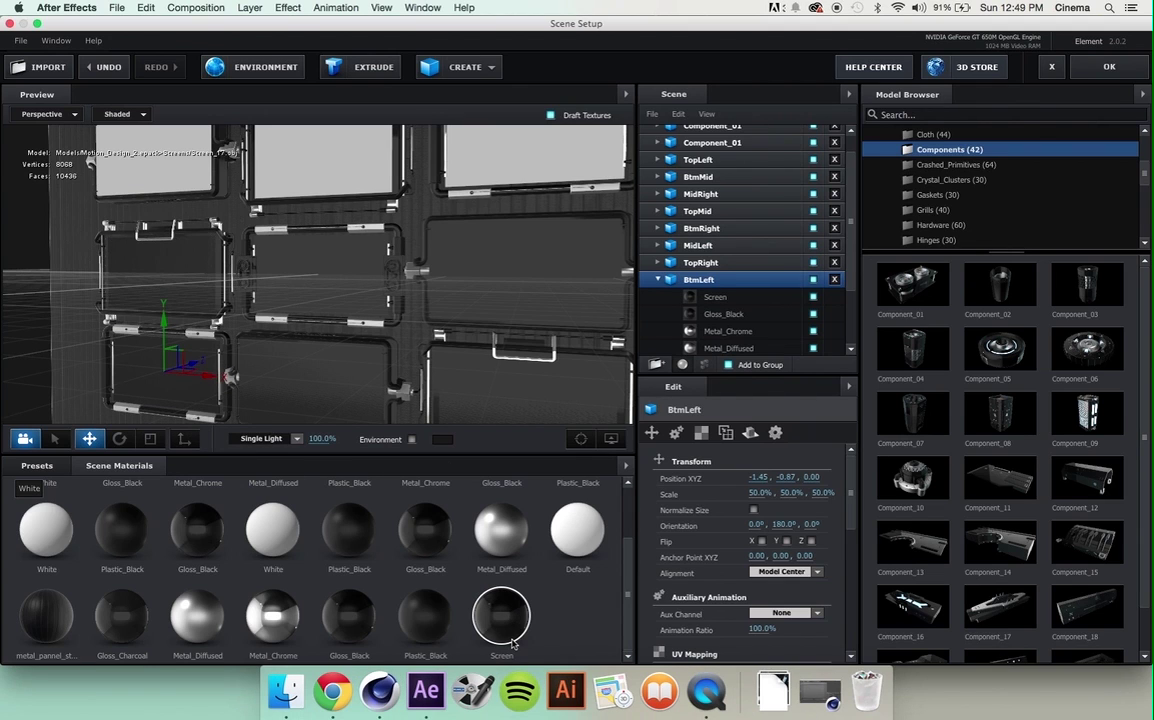
pyautogui.moveTo(499, 609); pyautogui.dragTo(283, 152)
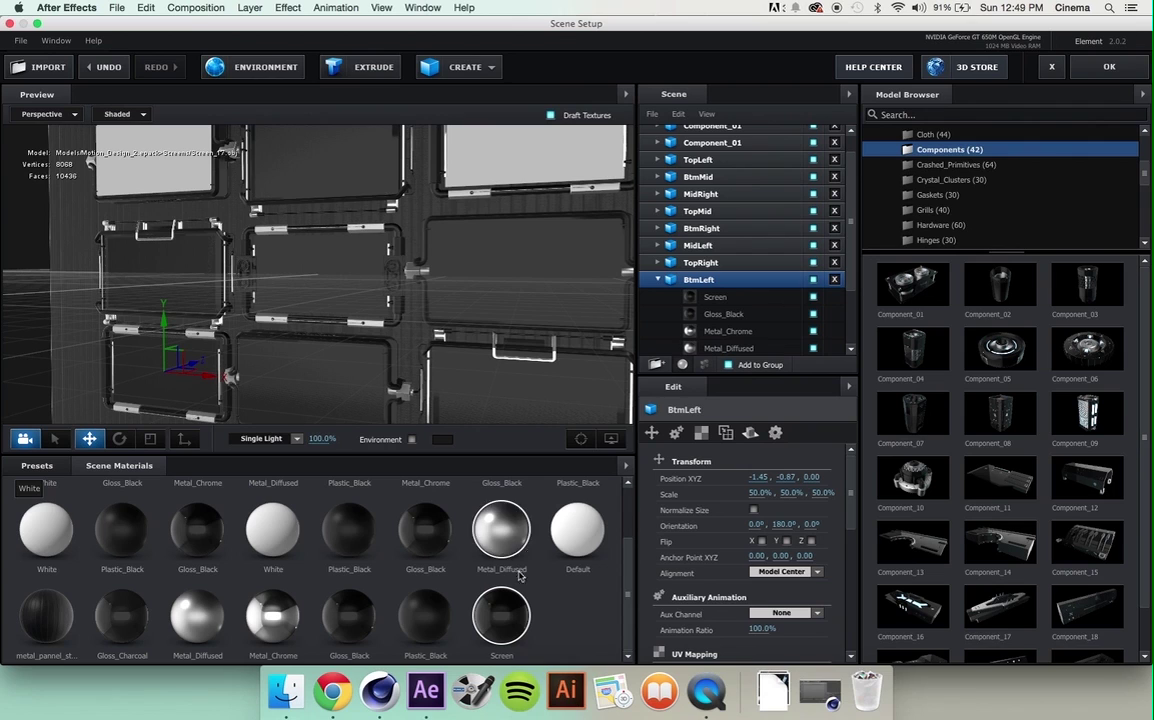
pyautogui.moveTo(501, 612); pyautogui.dragTo(470, 165)
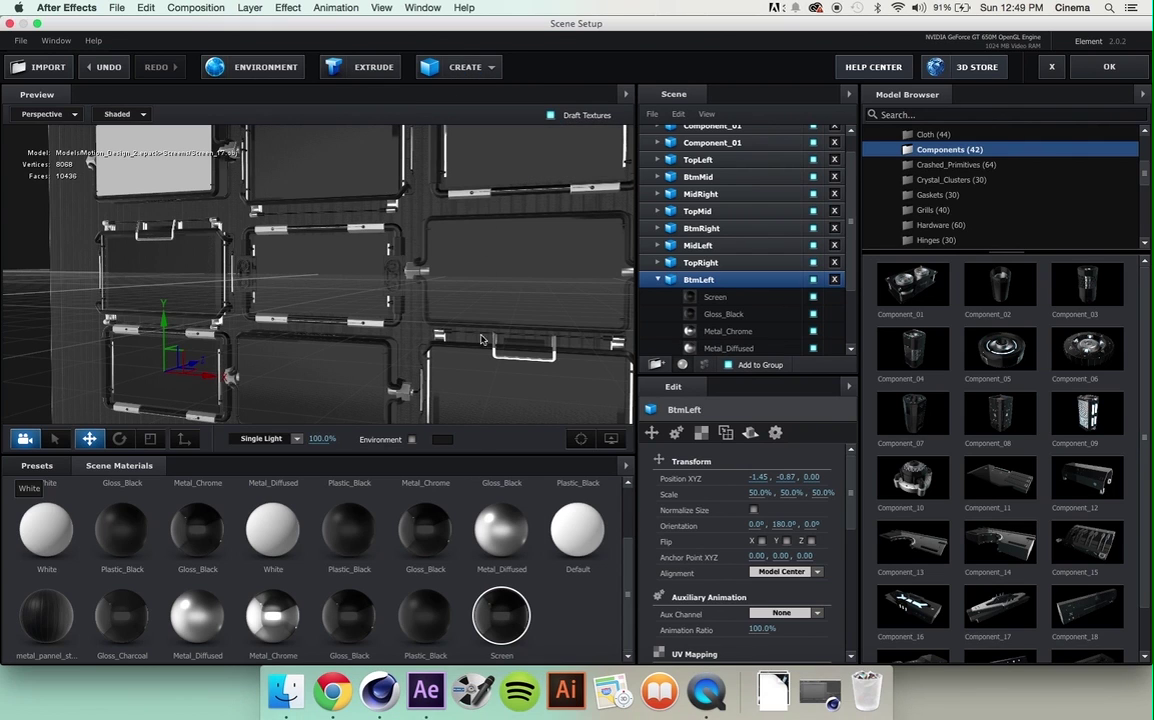
pyautogui.moveTo(493, 600); pyautogui.dragTo(136, 177)
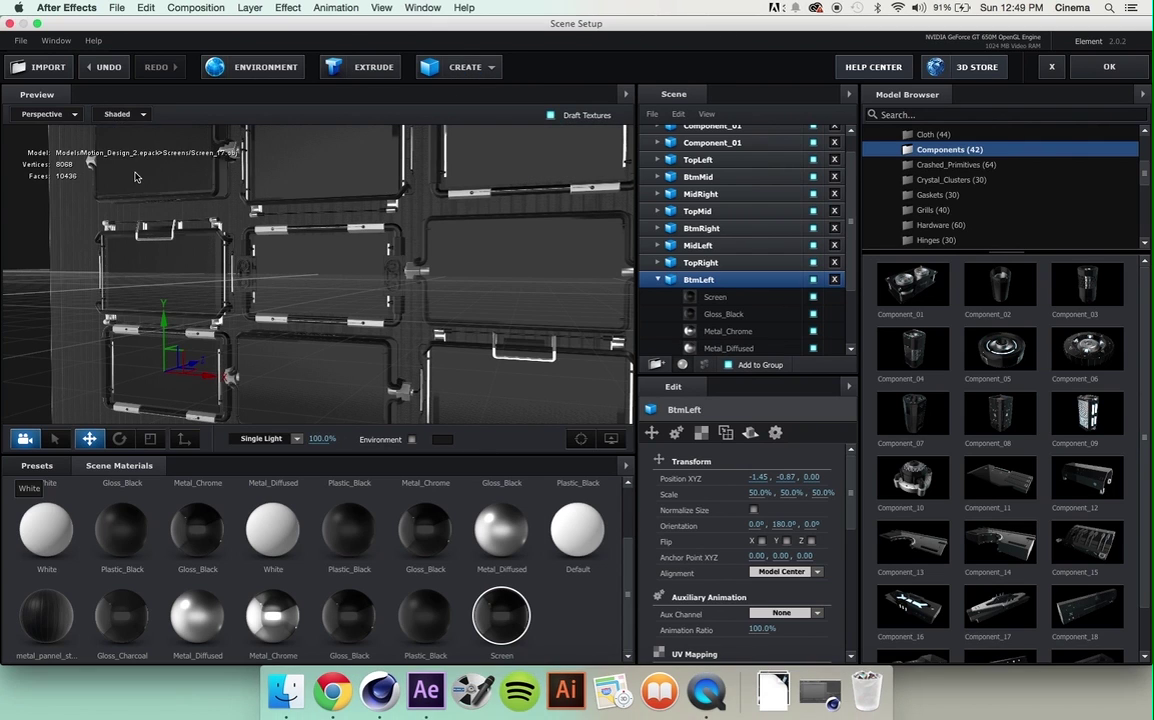
pyautogui.moveTo(416, 327); pyautogui.dragTo(395, 352)
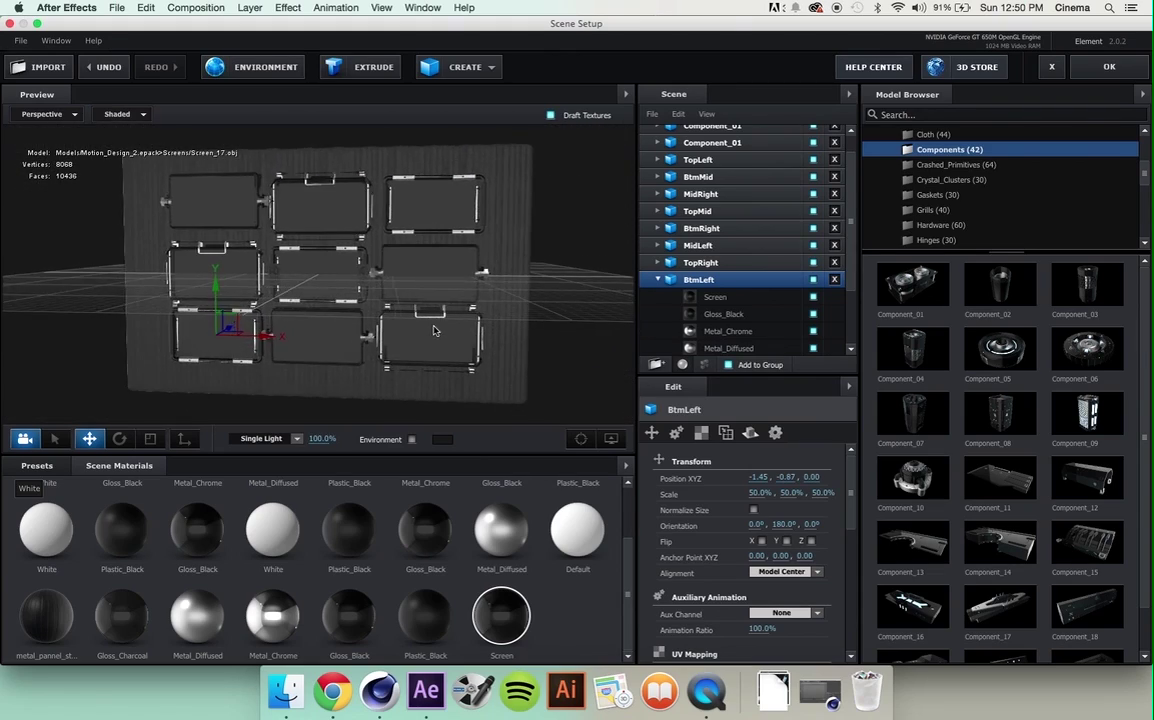
# - Apply the BackLight_2K_32 environment from Environment > BackLight_Environments > BackLight_2K
pyautogui.click(37, 465)
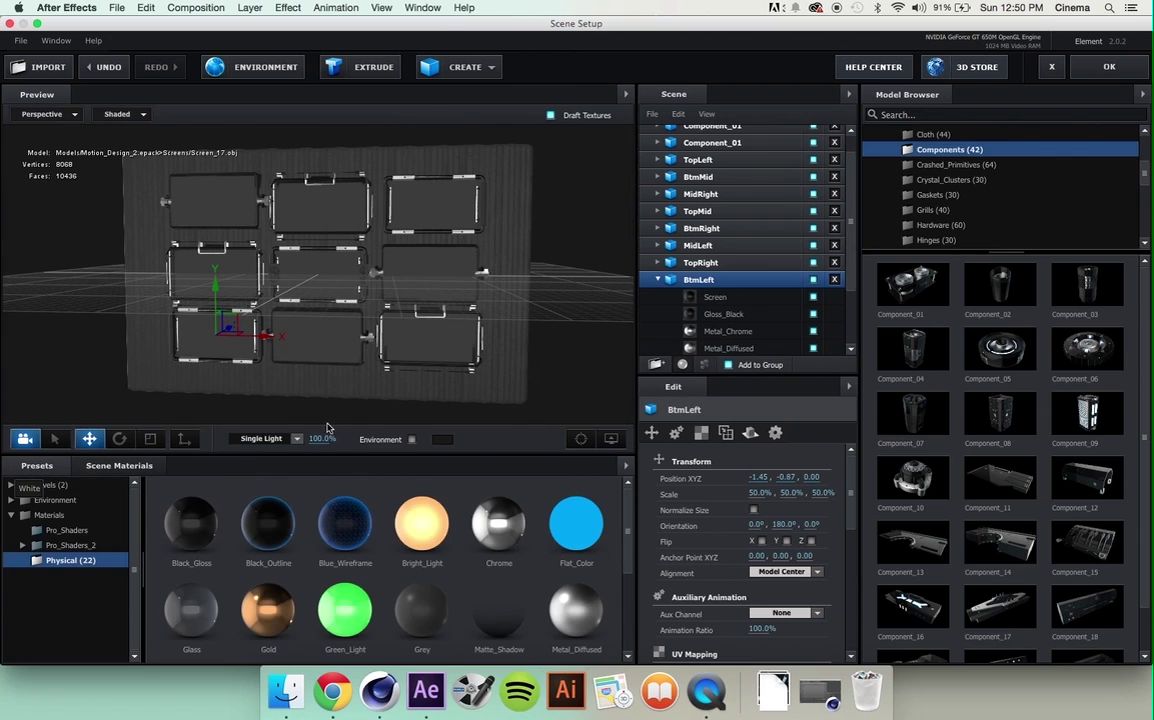
pyautogui.click(411, 440)
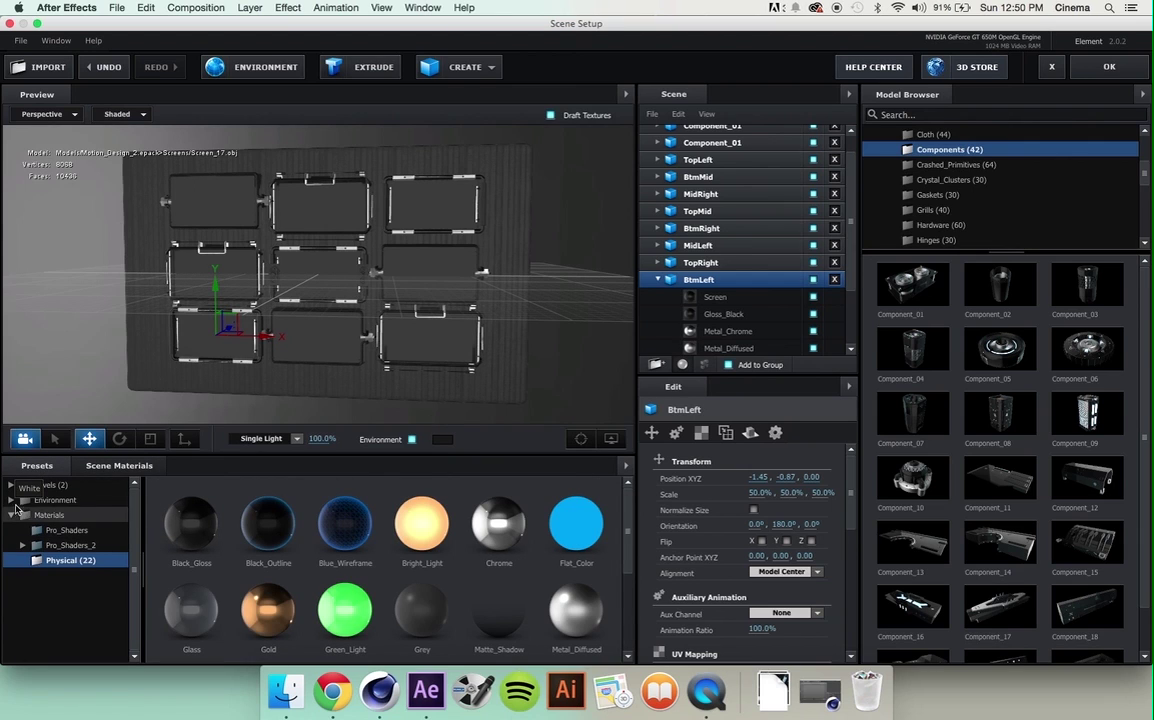
pyautogui.click(45, 500)
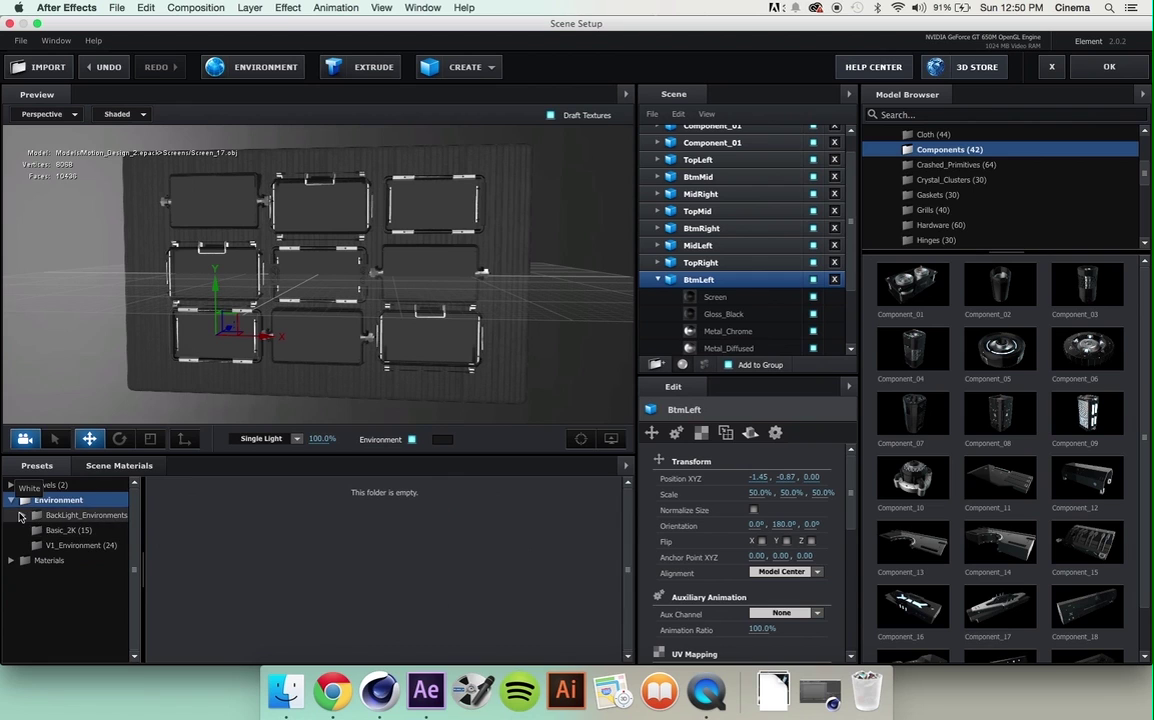
pyautogui.click(30, 515)
pyautogui.click(88, 530)
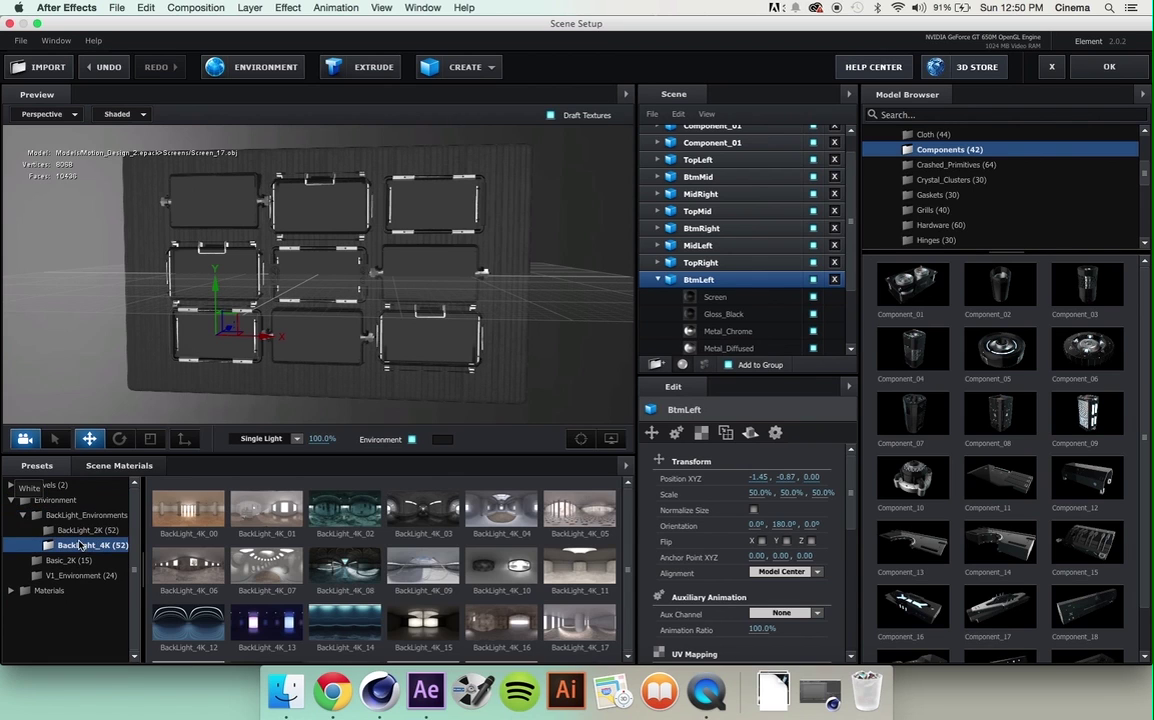
pyautogui.scroll(-6, 434, 519)
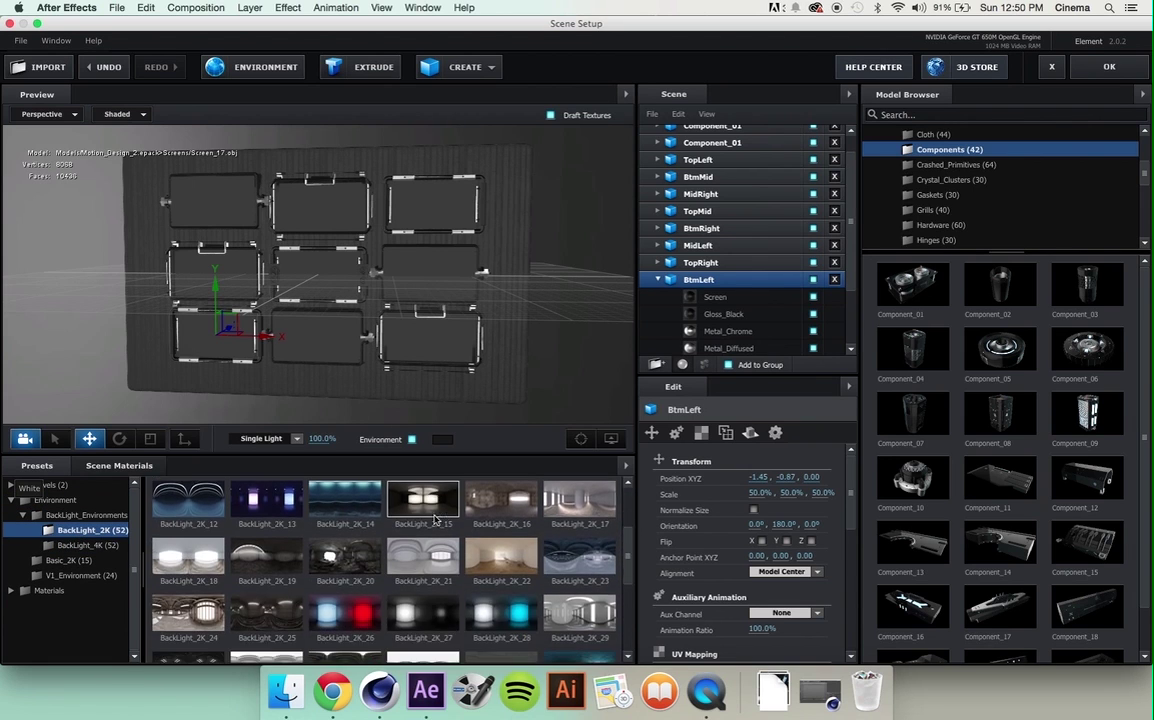
pyautogui.scroll(-1, 434, 519)
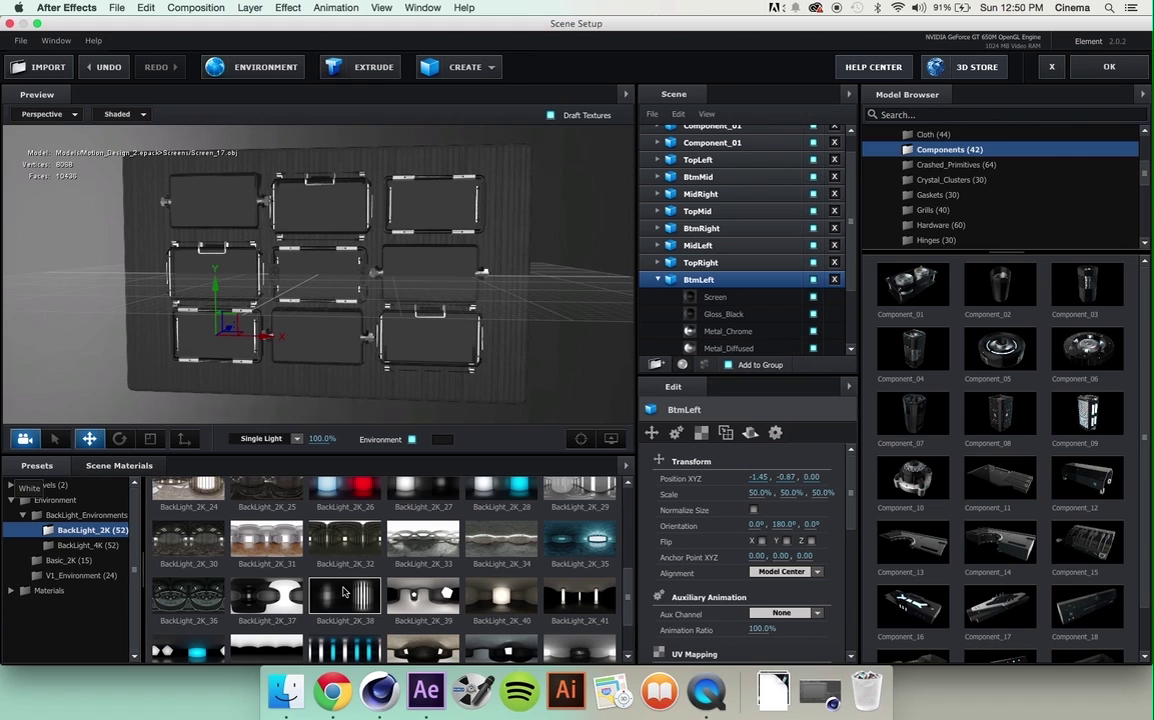
pyautogui.click(311, 535)
# - Orbit around the backlit screen grid to inspect the panels, then apply the scene
pyautogui.moveTo(511, 368); pyautogui.dragTo(589, 327)
pyautogui.moveTo(392, 334); pyautogui.dragTo(155, 335)
pyautogui.moveTo(380, 351); pyautogui.dragTo(424, 346)
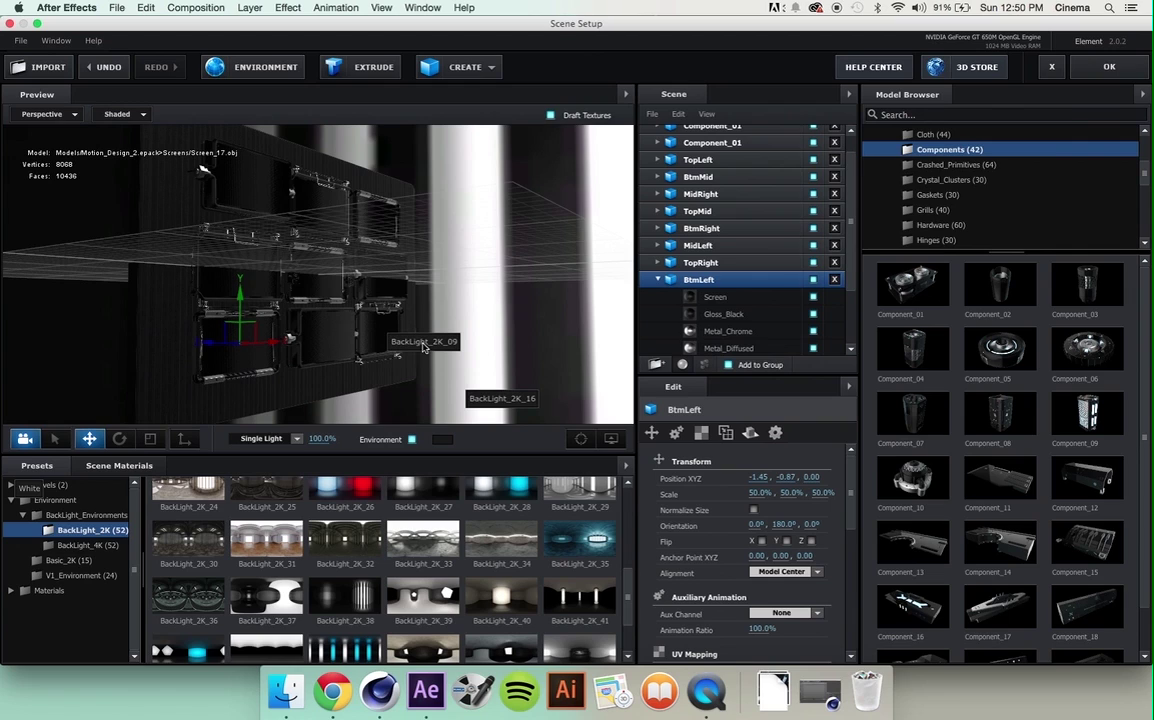
pyautogui.click(54, 439)
pyautogui.click(206, 246)
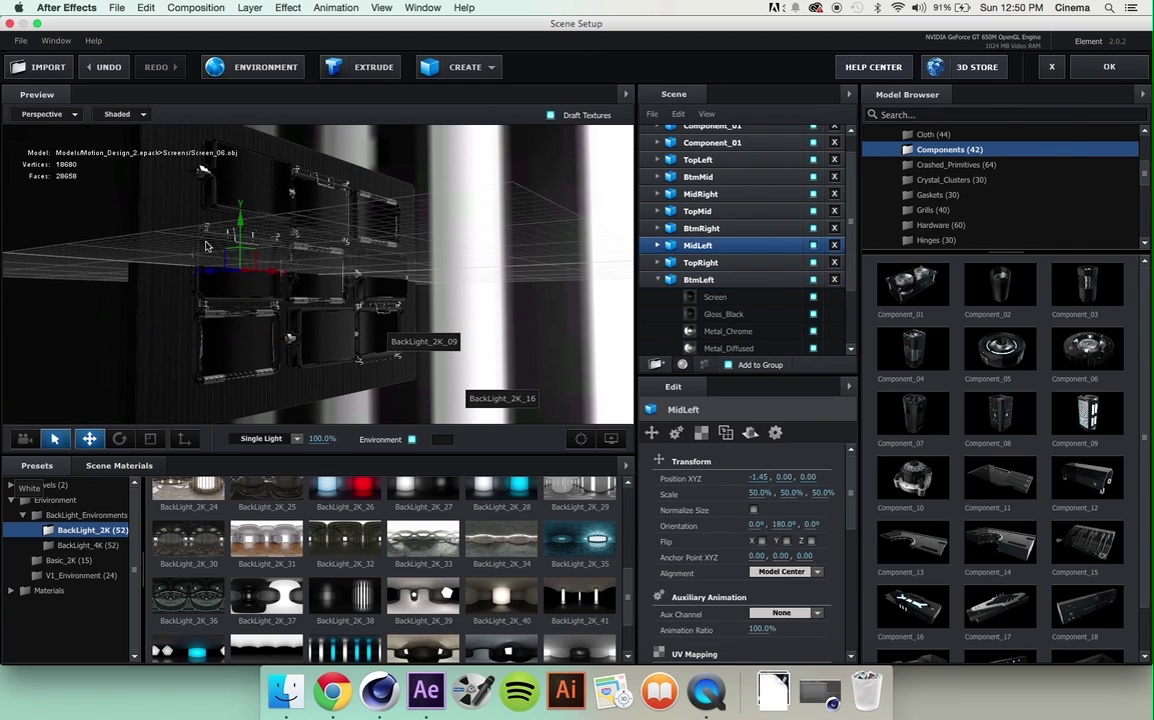
pyautogui.click(22, 441)
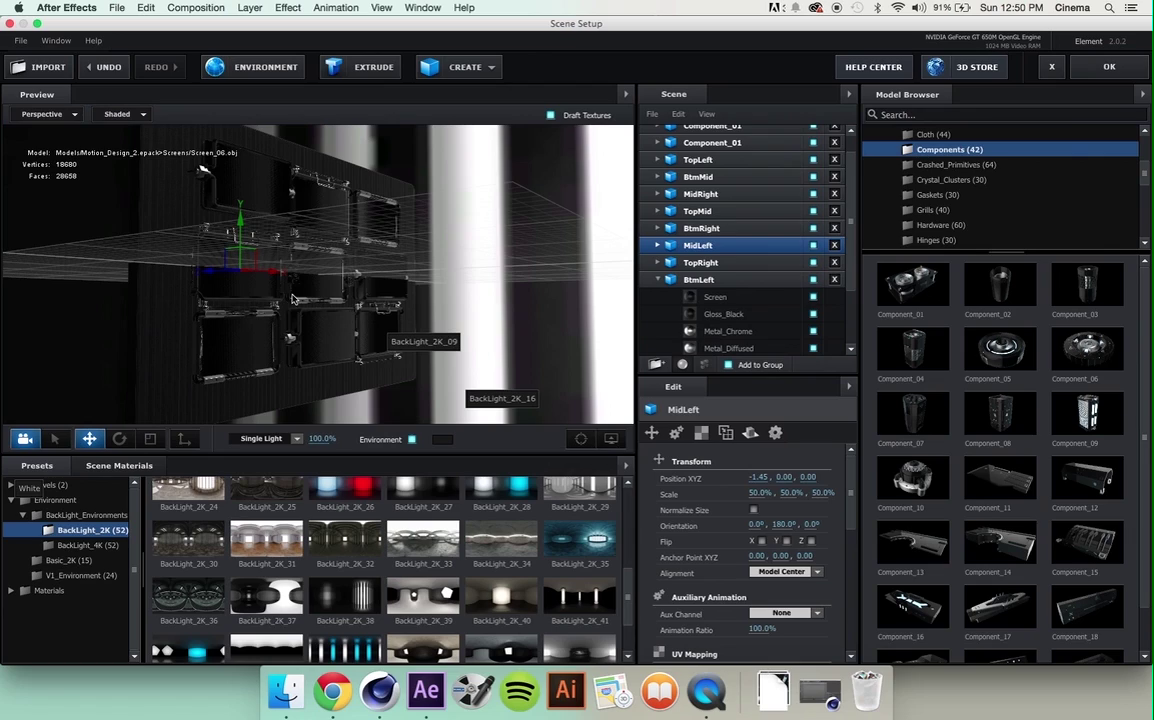
pyautogui.moveTo(203, 170); pyautogui.dragTo(258, 345)
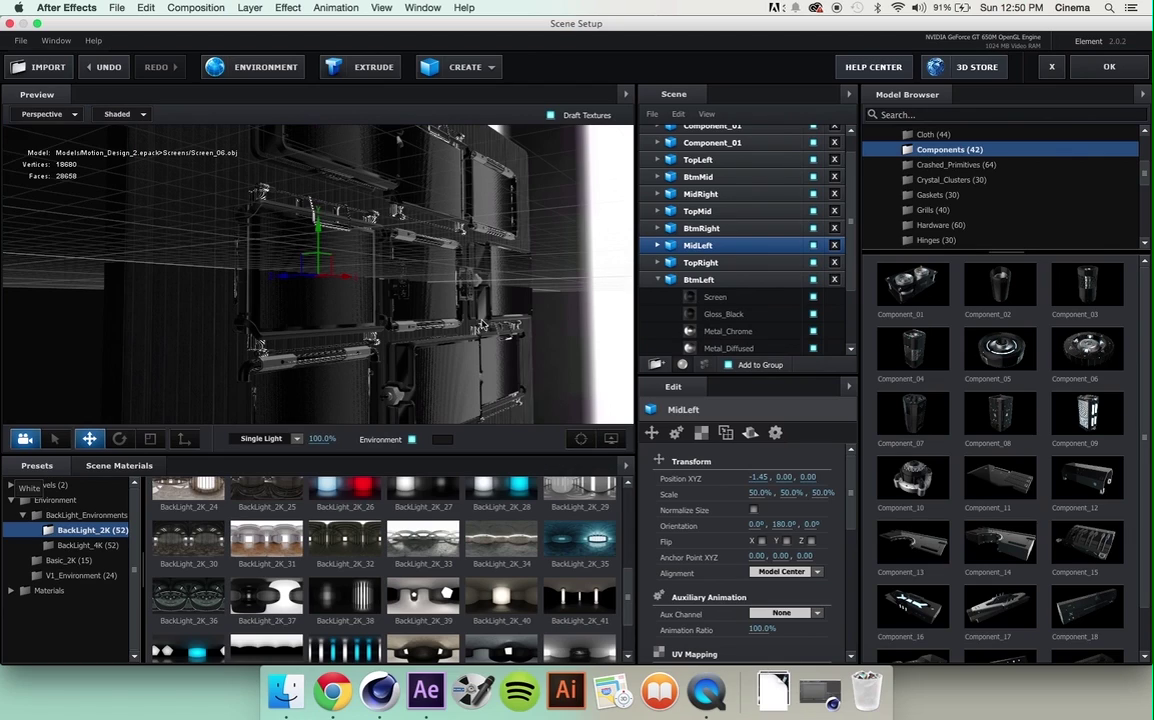
pyautogui.scroll(5, 278, 314)
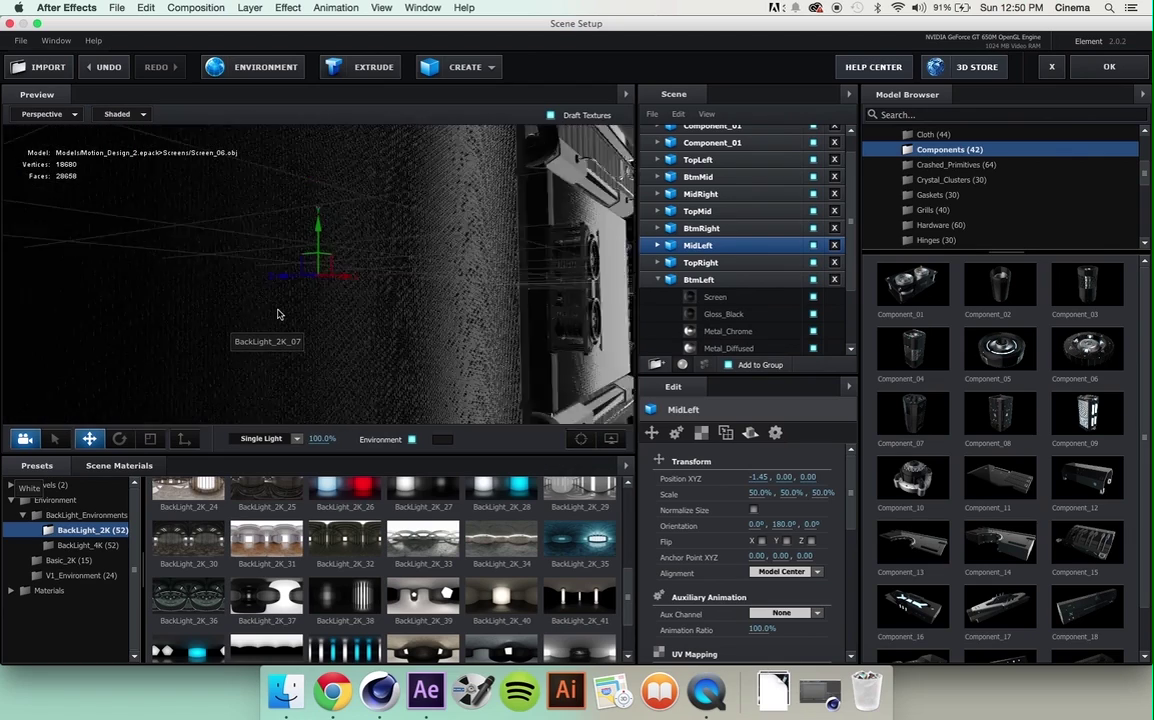
pyautogui.scroll(5, 280, 313)
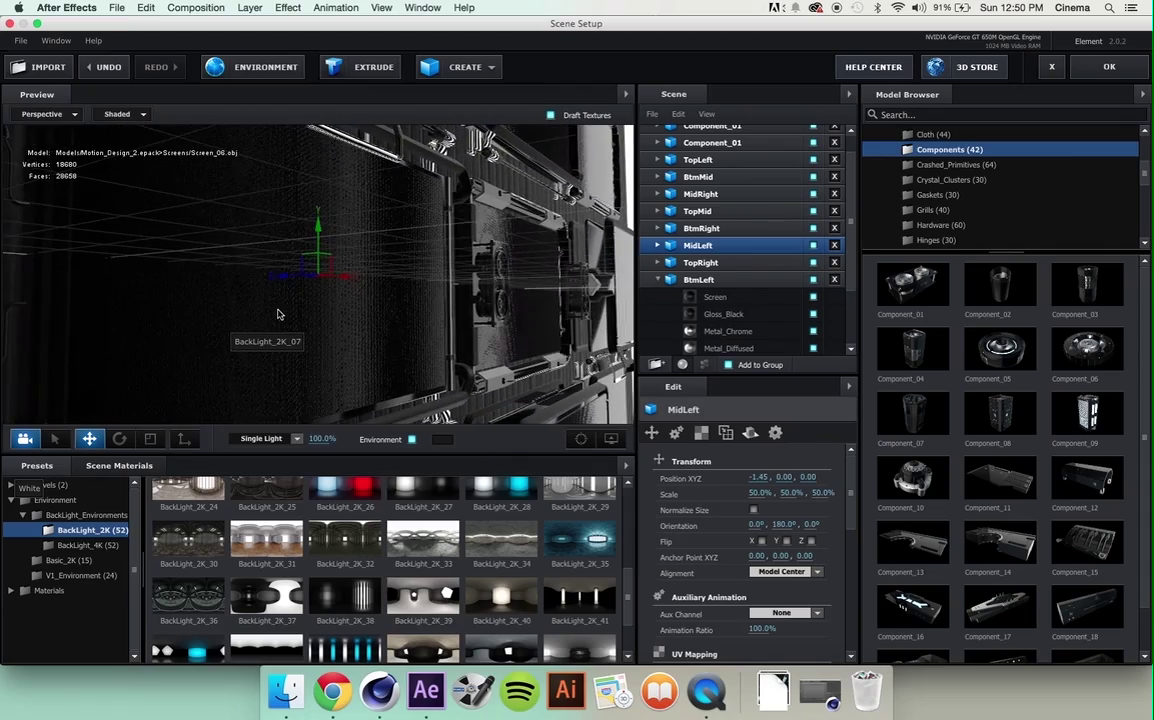
pyautogui.moveTo(287, 313); pyautogui.dragTo(268, 269)
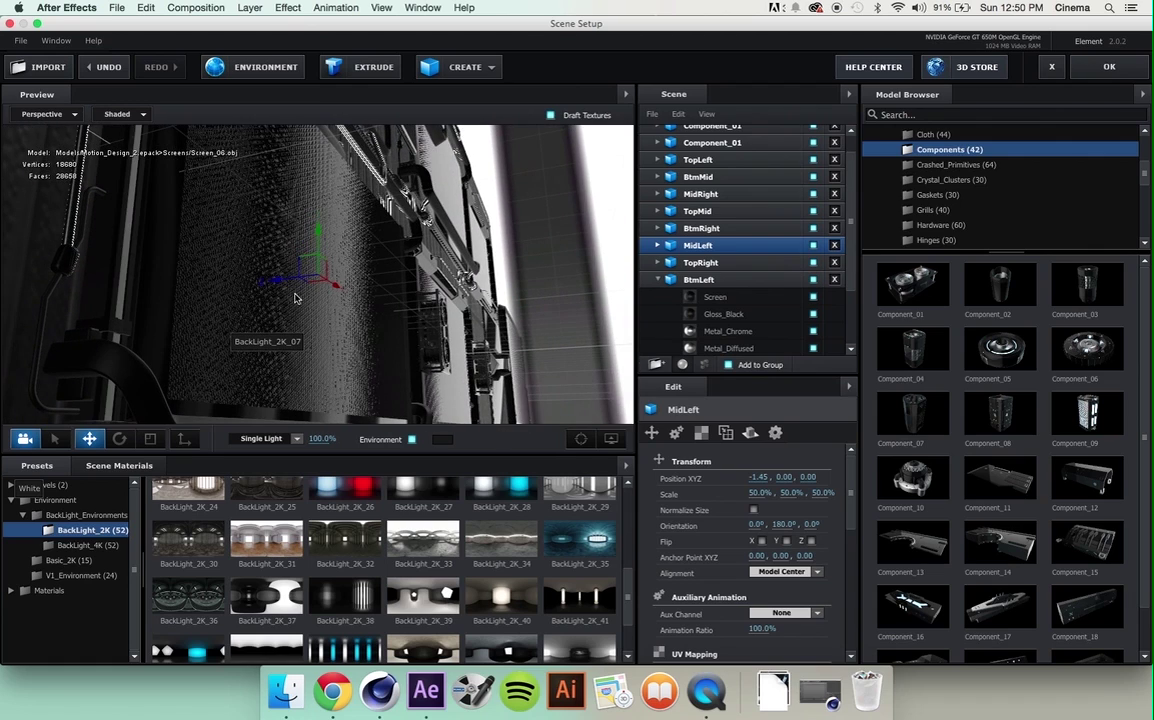
pyautogui.click(1094, 71)
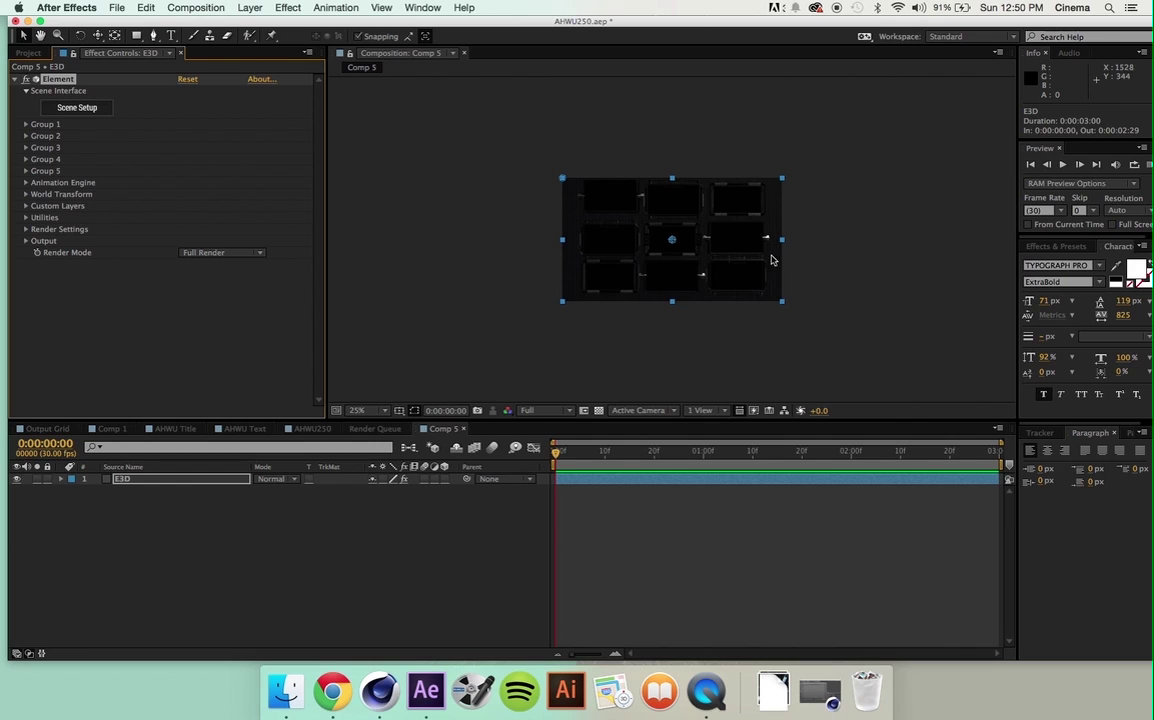
# - Add a new camera layer, Camera 1, using the 35mm preset
pyautogui.click(250, 7)
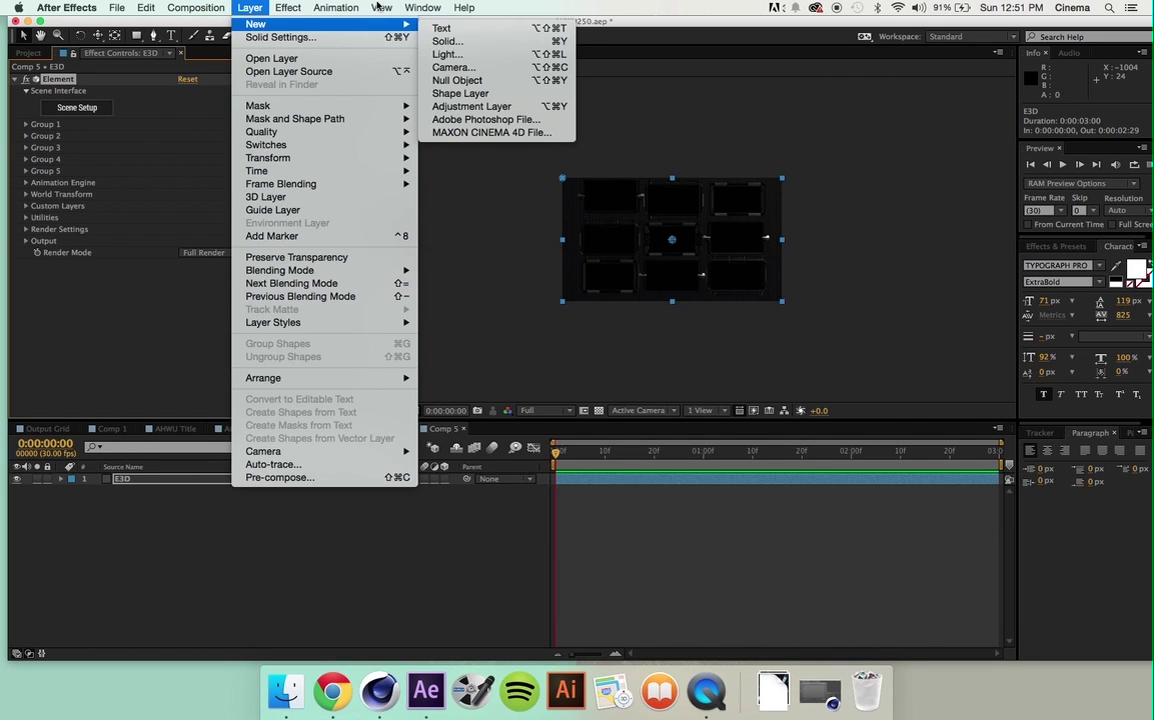
pyautogui.click(453, 67)
pyautogui.click(324, 161)
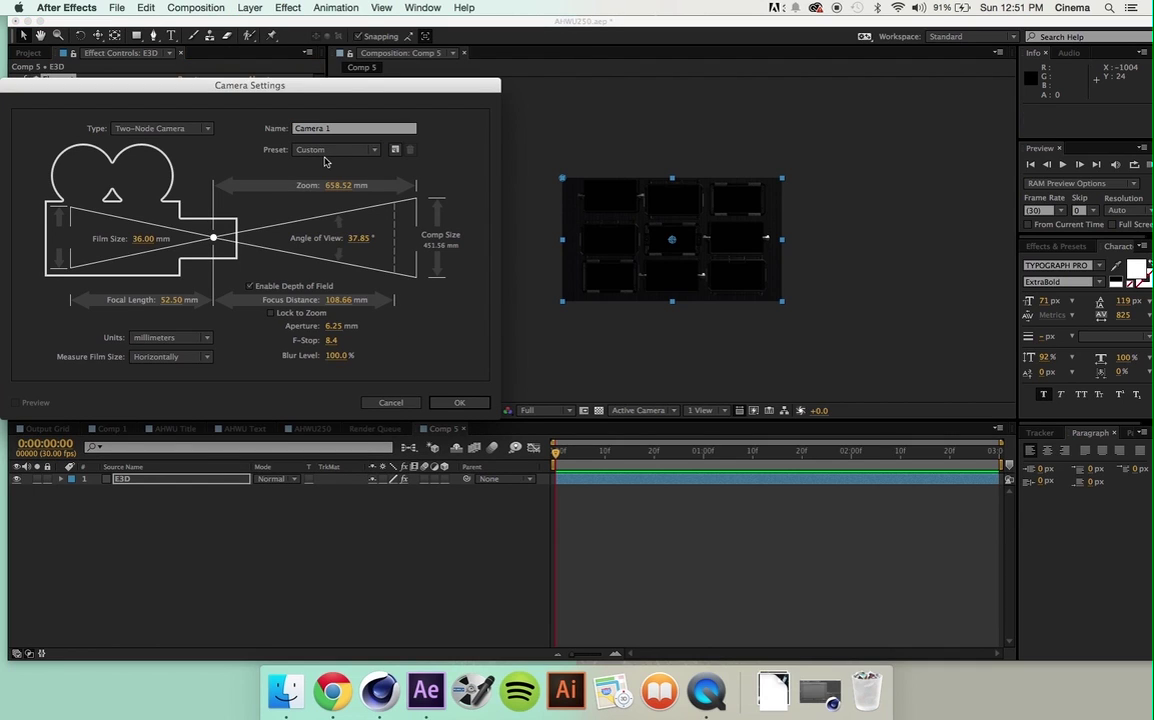
pyautogui.click(322, 150)
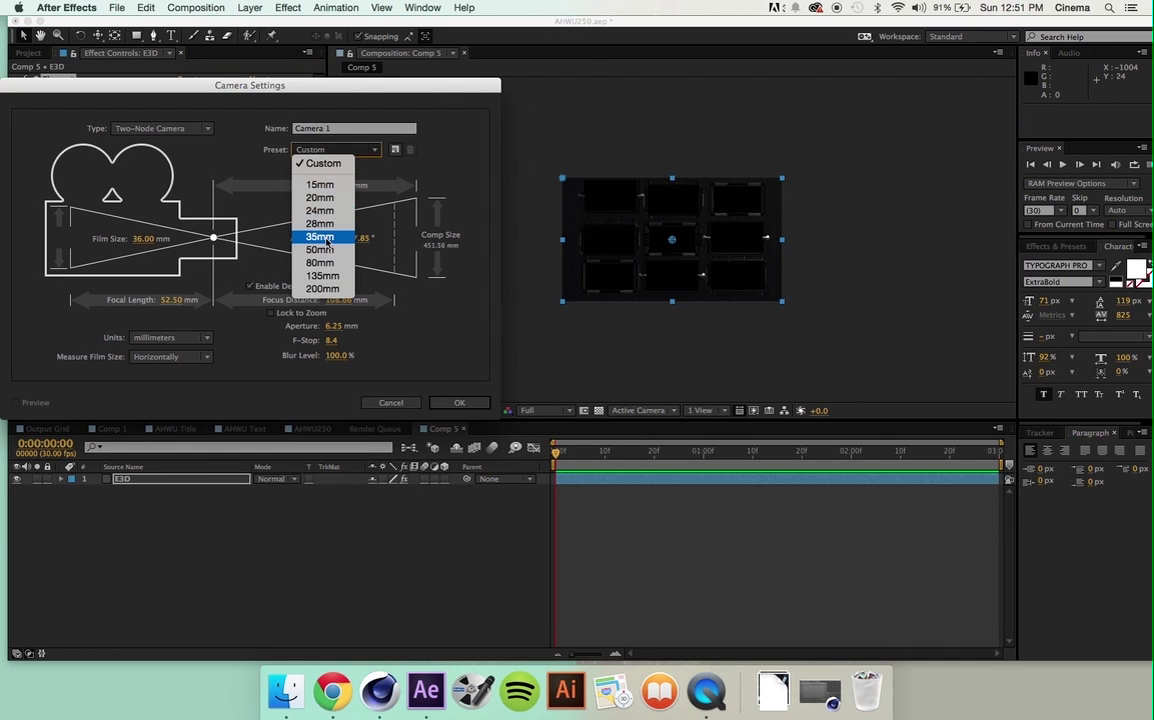
pyautogui.click(322, 237)
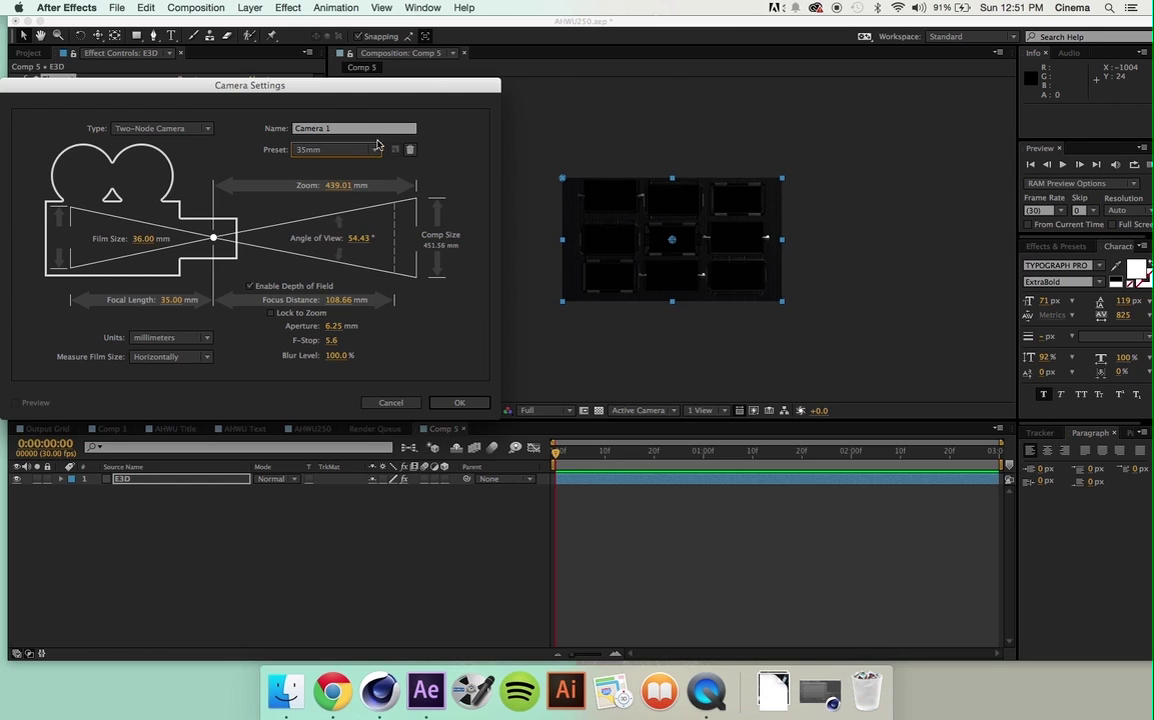
pyautogui.click(456, 404)
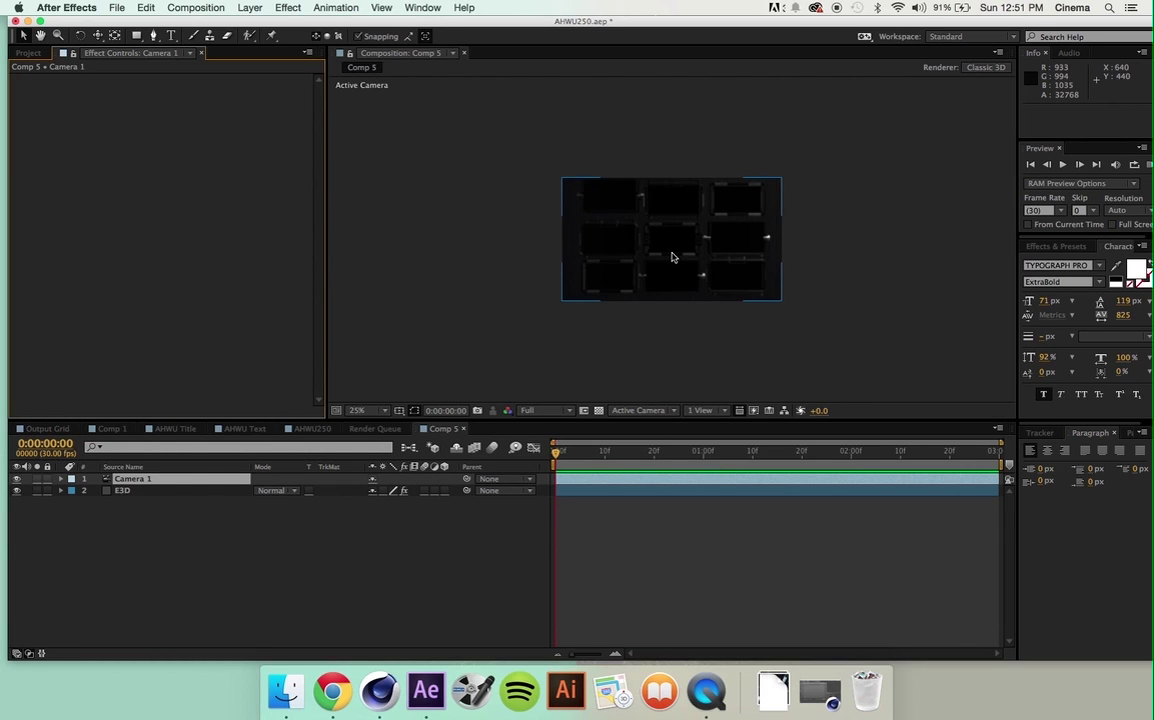
# - Turn Camera 1's Depth of Field off, collapse the layer, and switch to Comp 1
pyautogui.click(62, 479)
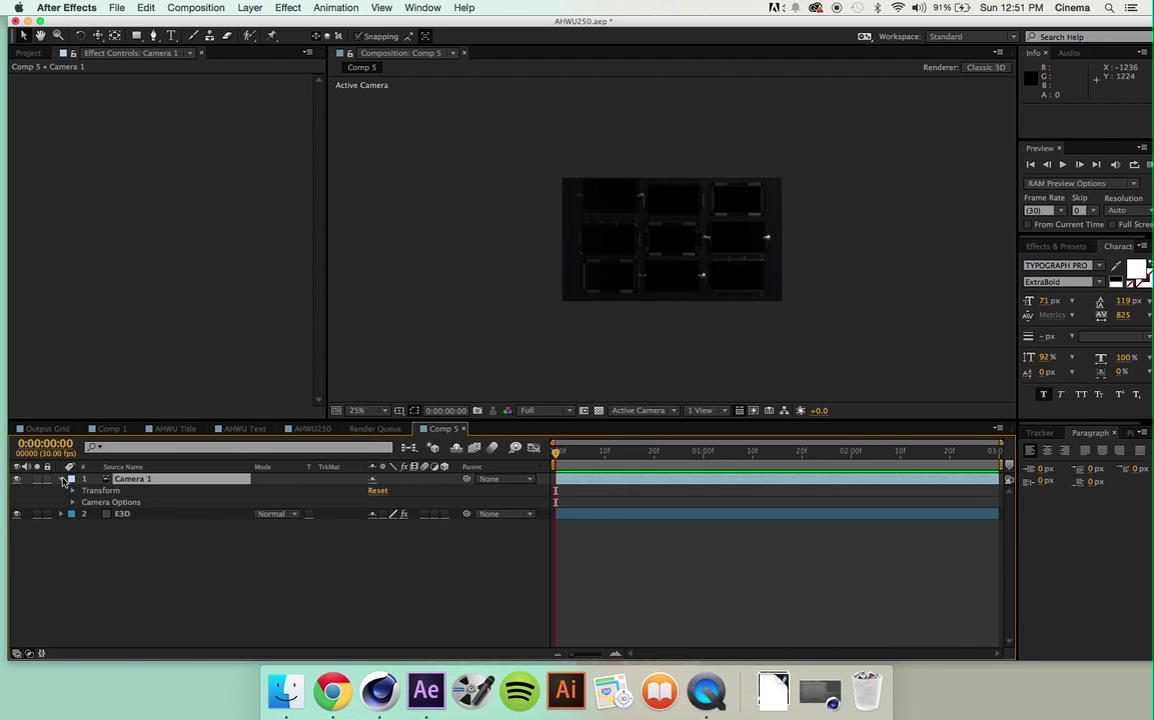
pyautogui.click(74, 503)
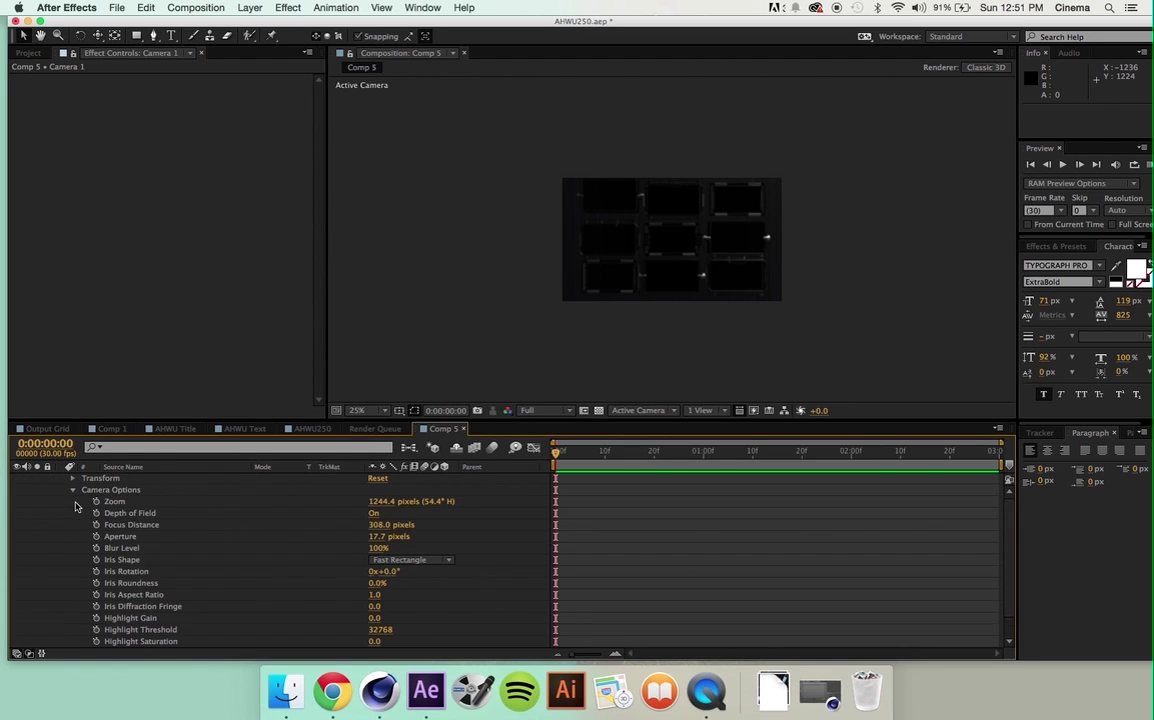
pyautogui.click(375, 514)
pyautogui.scroll(1, 153, 575)
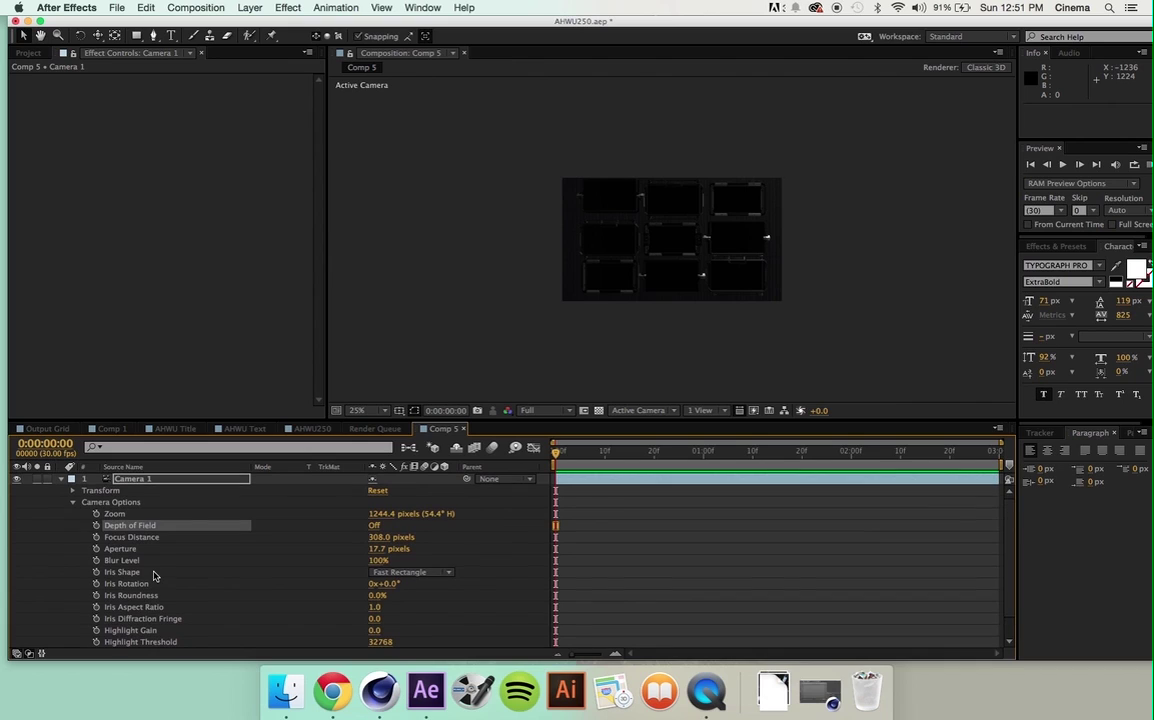
pyautogui.click(74, 503)
pyautogui.click(62, 479)
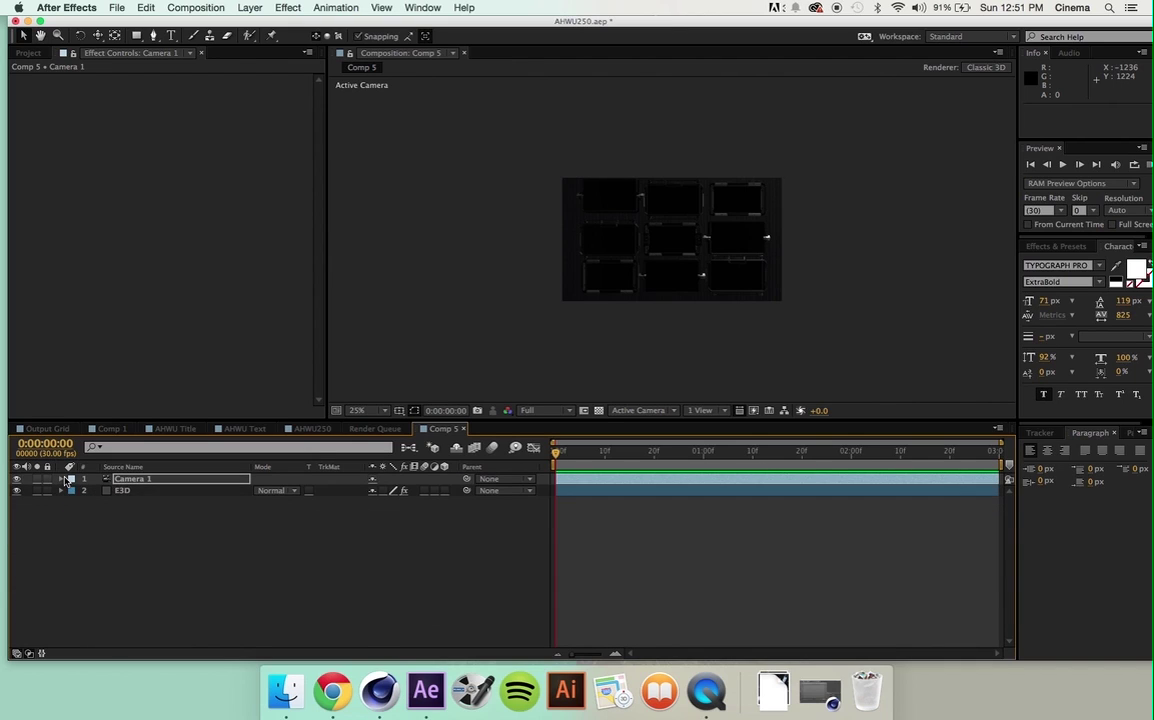
pyautogui.click(171, 533)
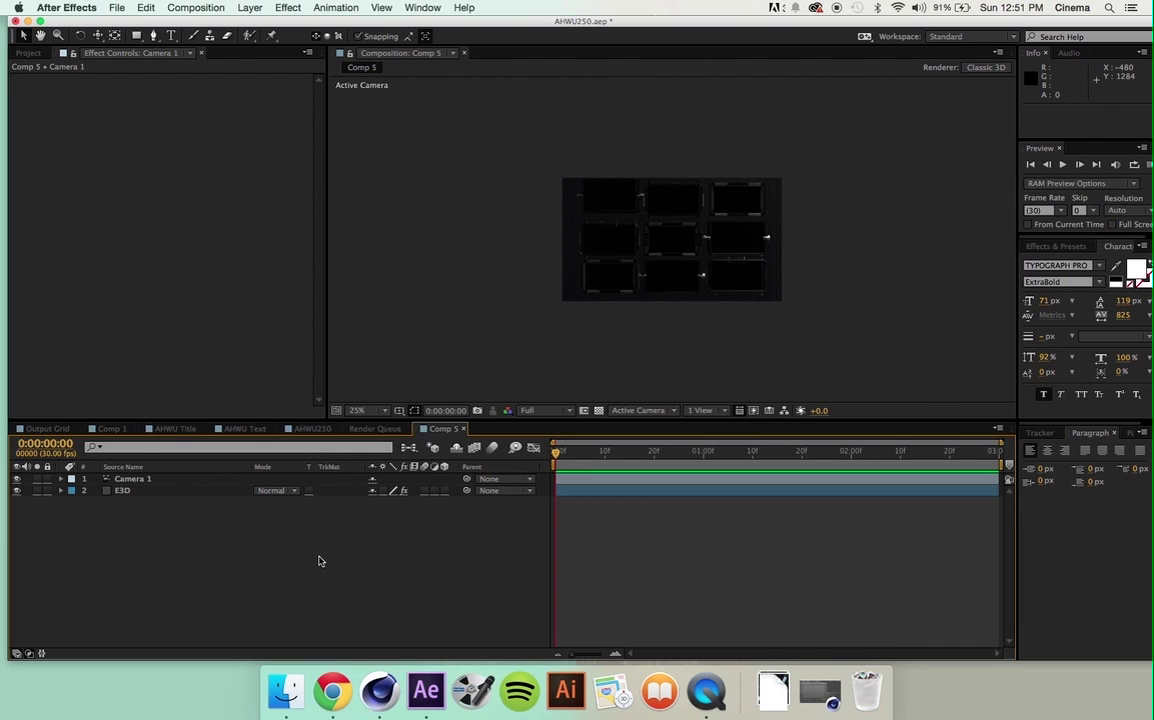
pyautogui.click(112, 429)
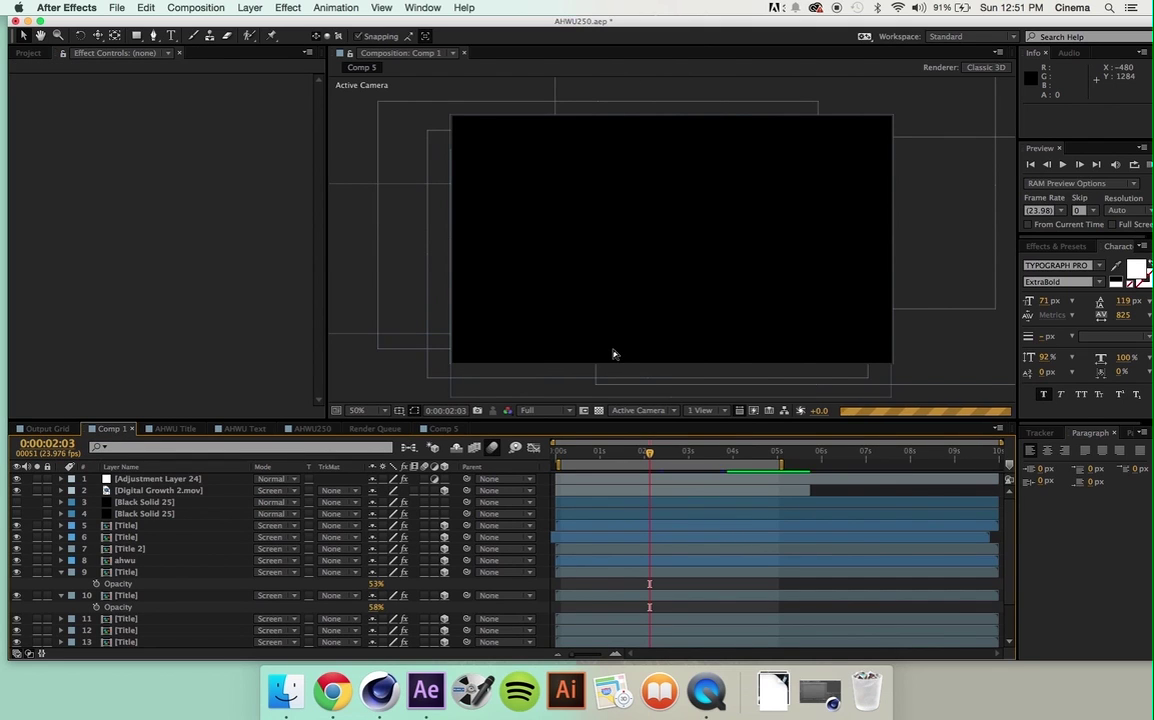
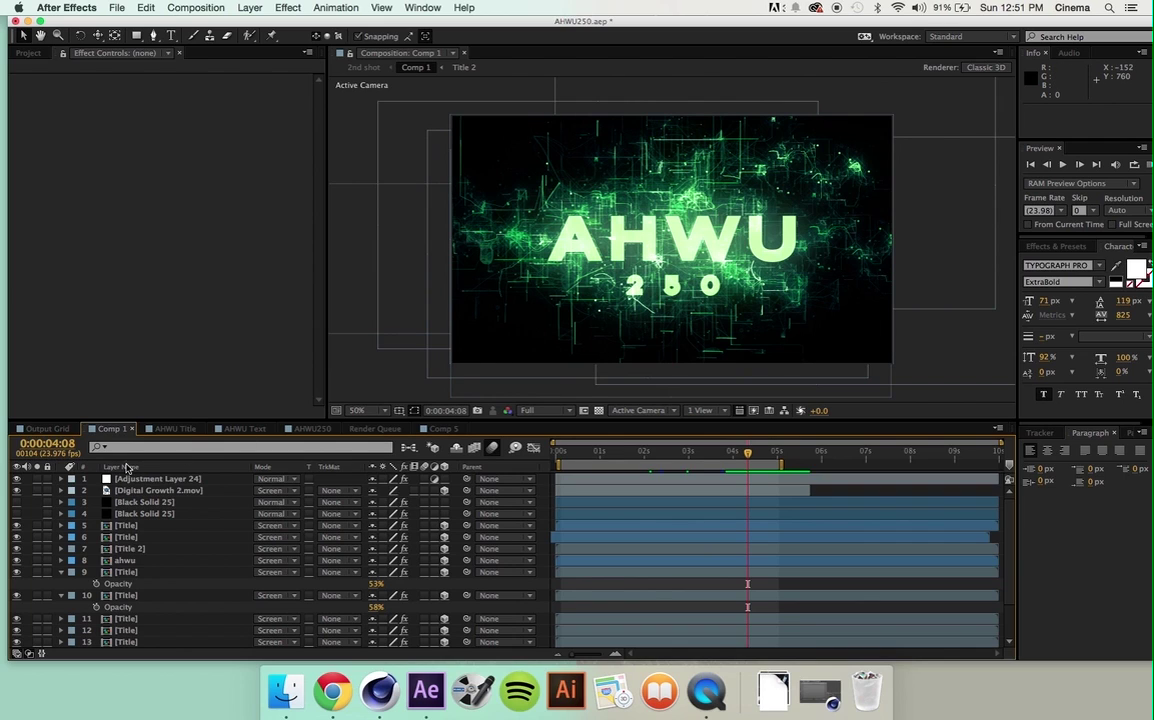
# - Add Comp 1 to the Comp 5 timeline and rename the layer AHWU250
pyautogui.click(443, 428)
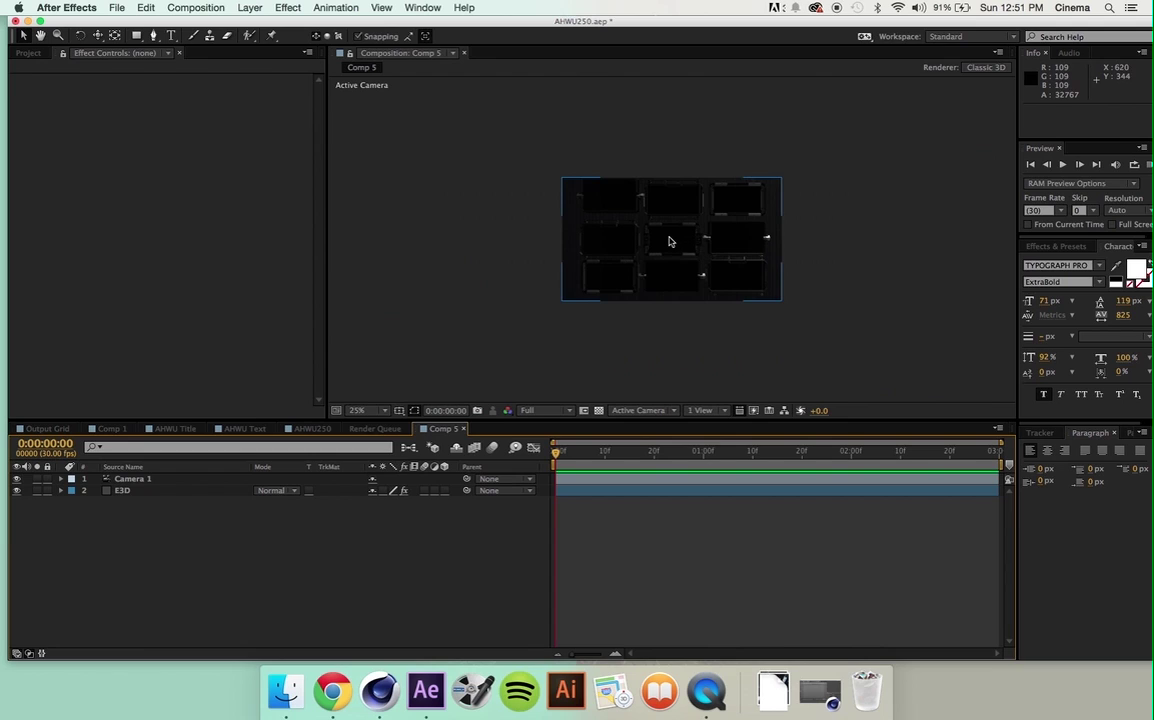
pyautogui.click(29, 52)
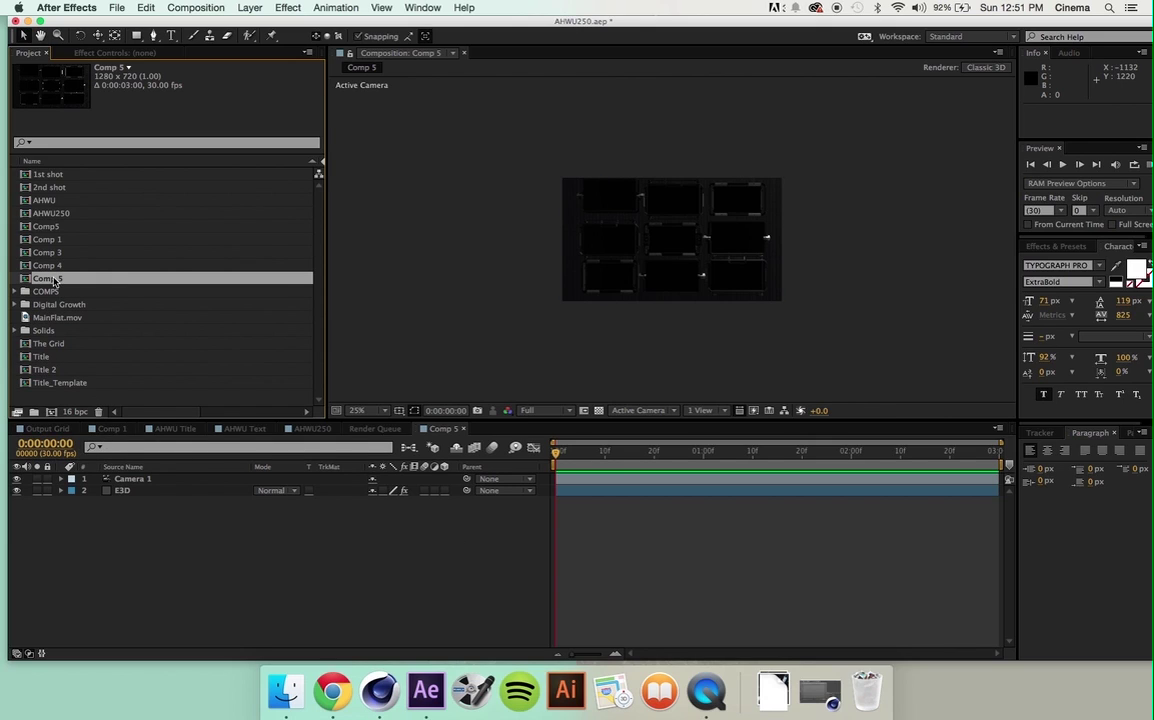
pyautogui.click(46, 240)
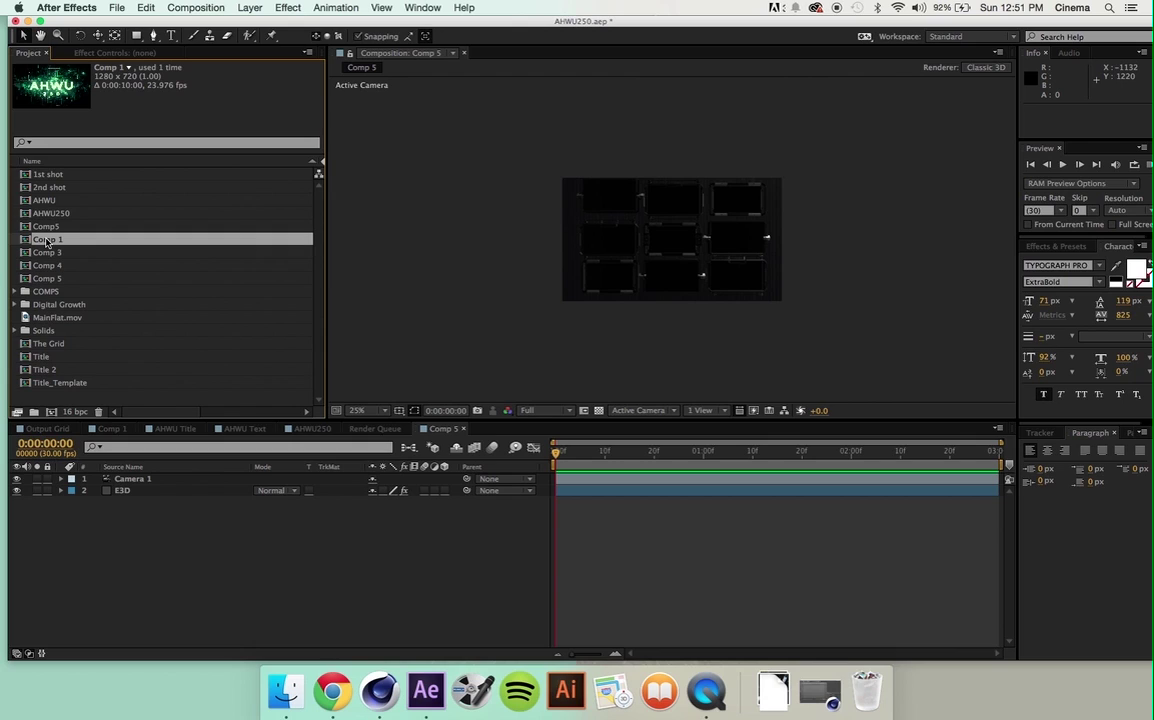
pyautogui.moveTo(46, 241); pyautogui.dragTo(142, 528)
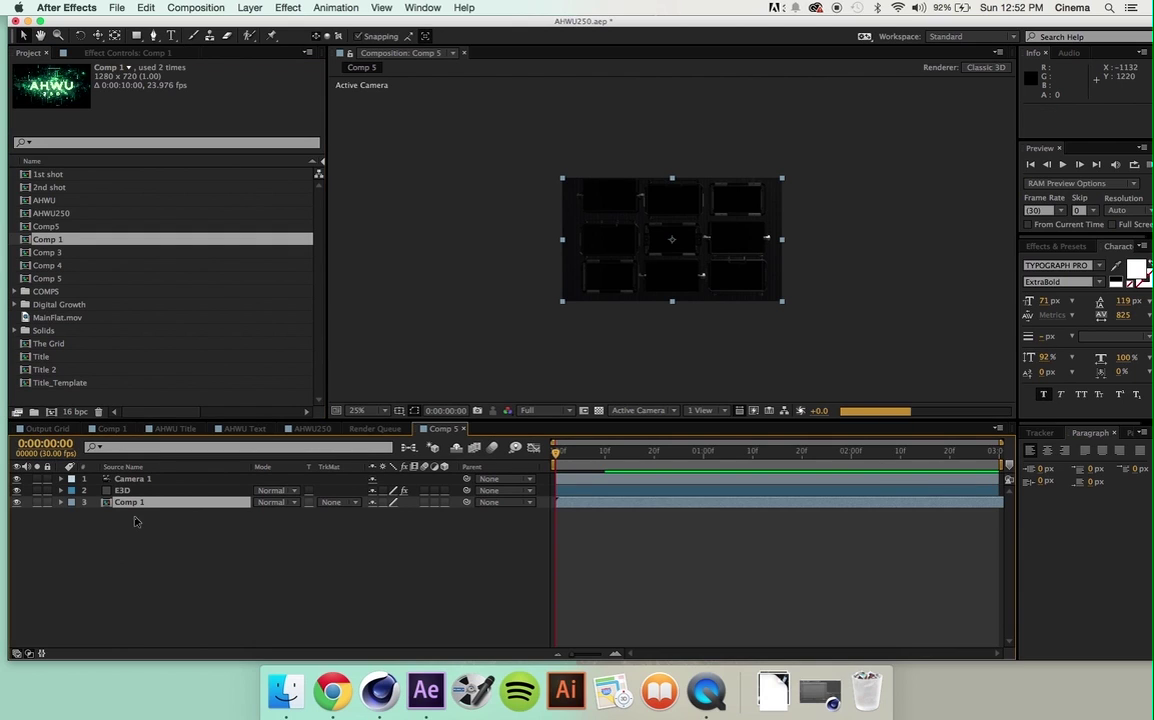
pyautogui.press('Return')
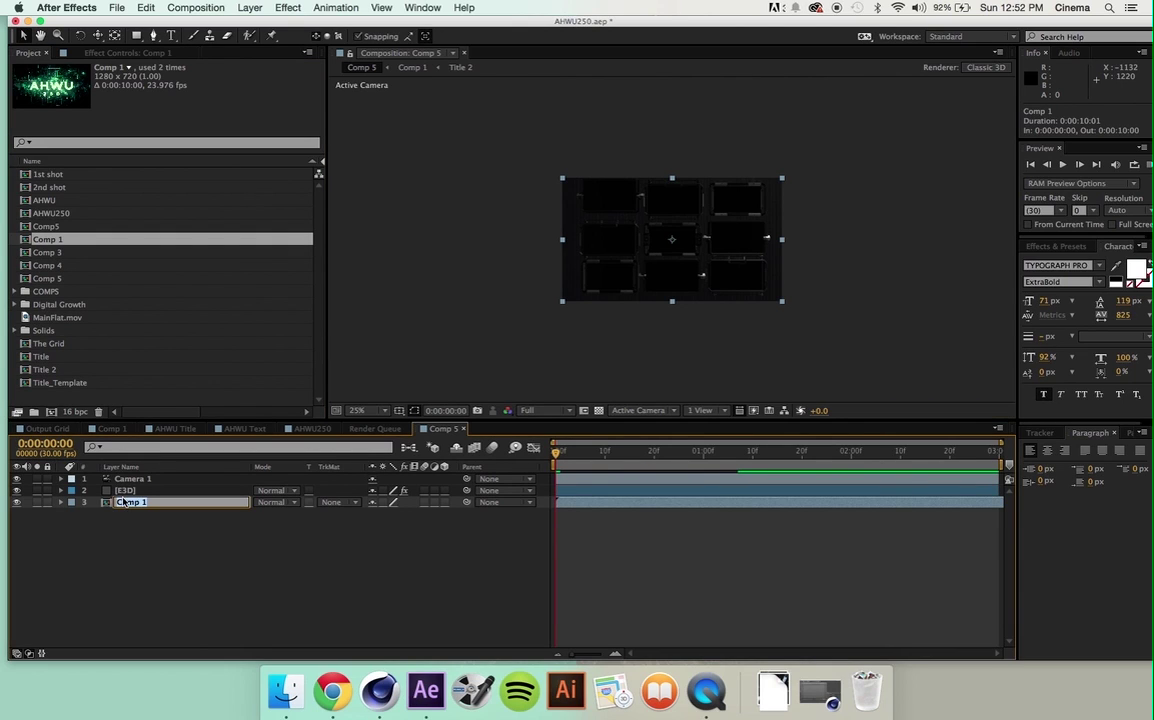
pyautogui.write('AHWU250')
pyautogui.press('Return')
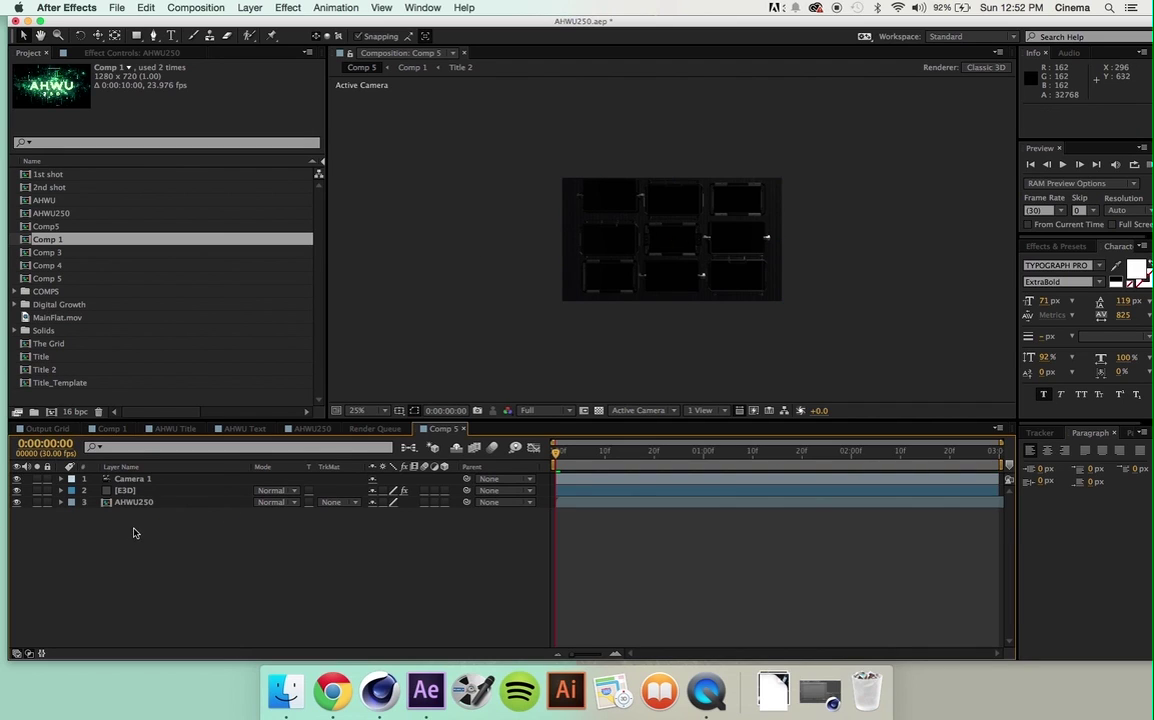
# - On the E3D layer, set Element's Custom Texture Map Layer 1 to AHWU250
pyautogui.click(135, 491)
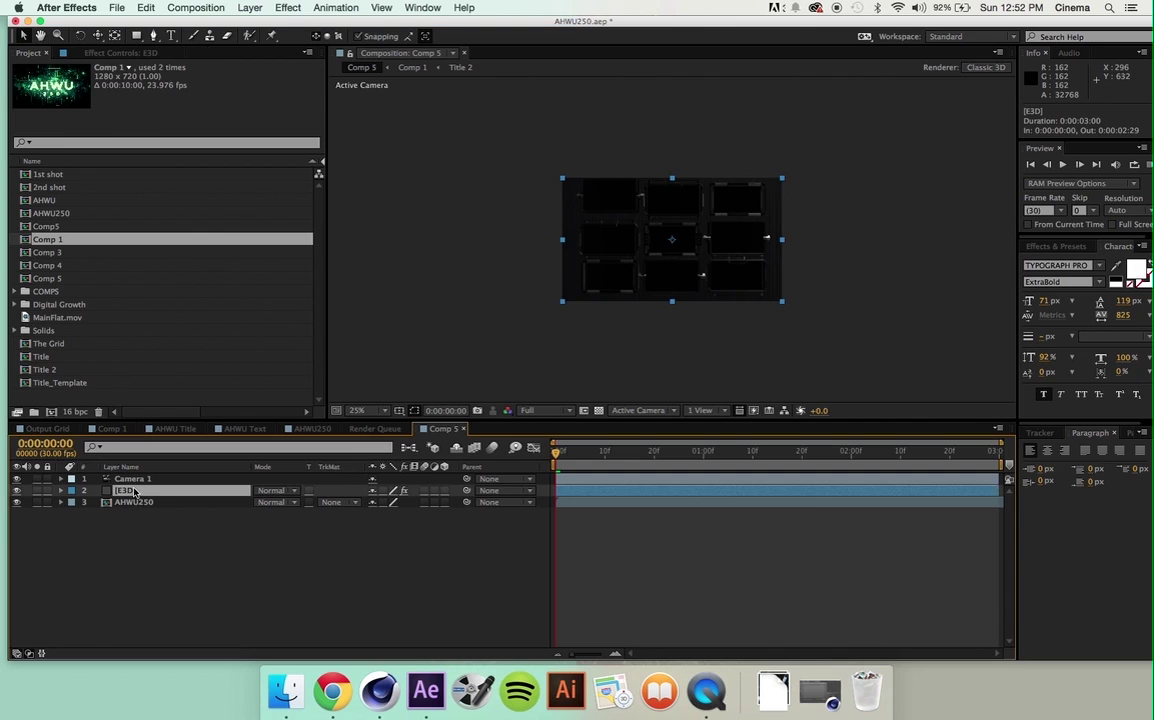
pyautogui.click(128, 54)
pyautogui.click(27, 206)
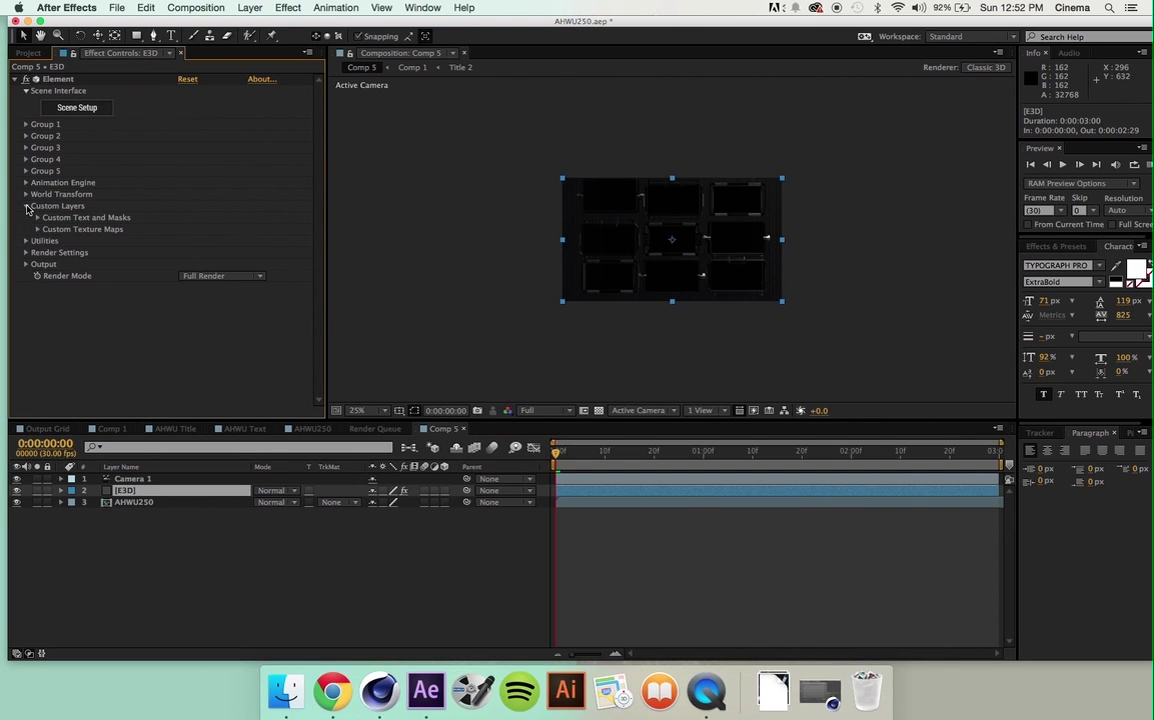
pyautogui.click(39, 229)
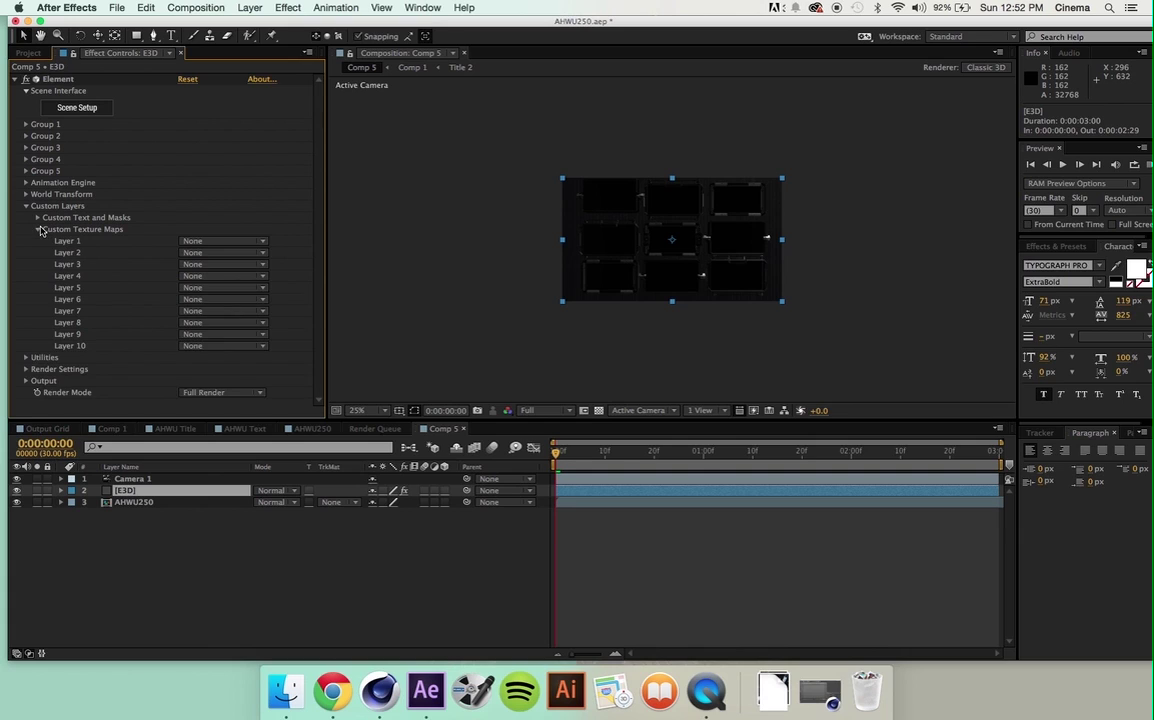
pyautogui.click(204, 242)
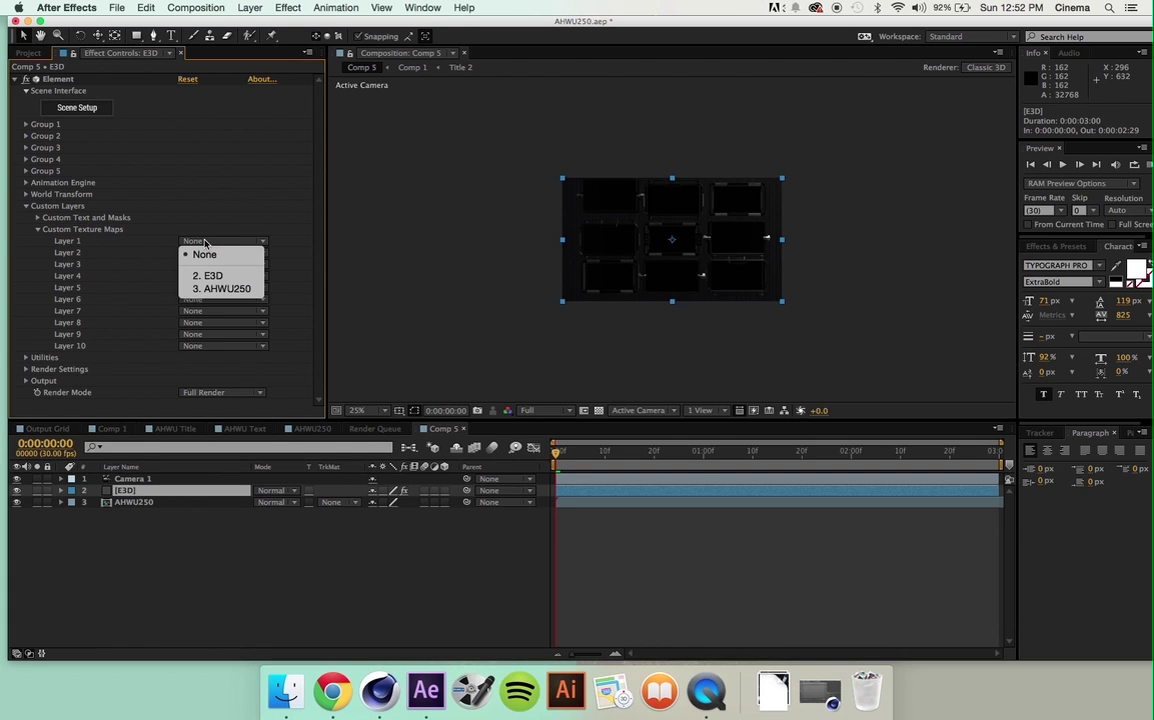
pyautogui.click(228, 290)
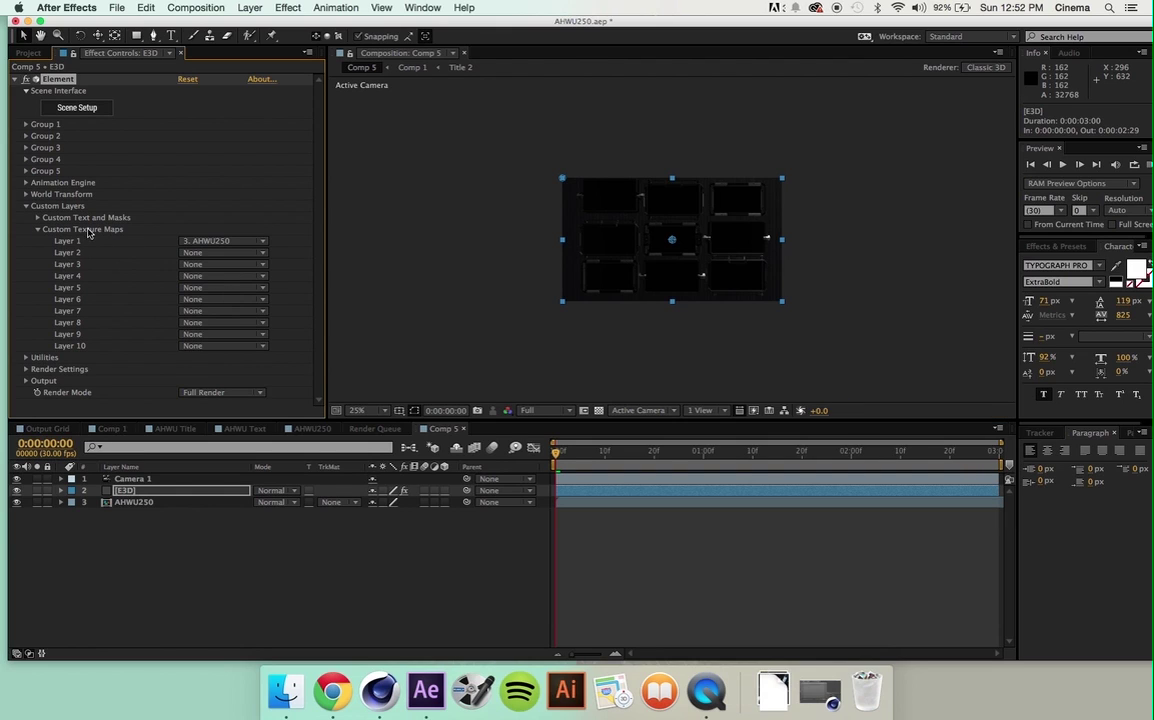
pyautogui.click(38, 231)
# - In Element's Scene Setup, duplicate the Screen material to create Screen (copy)
pyautogui.click(76, 108)
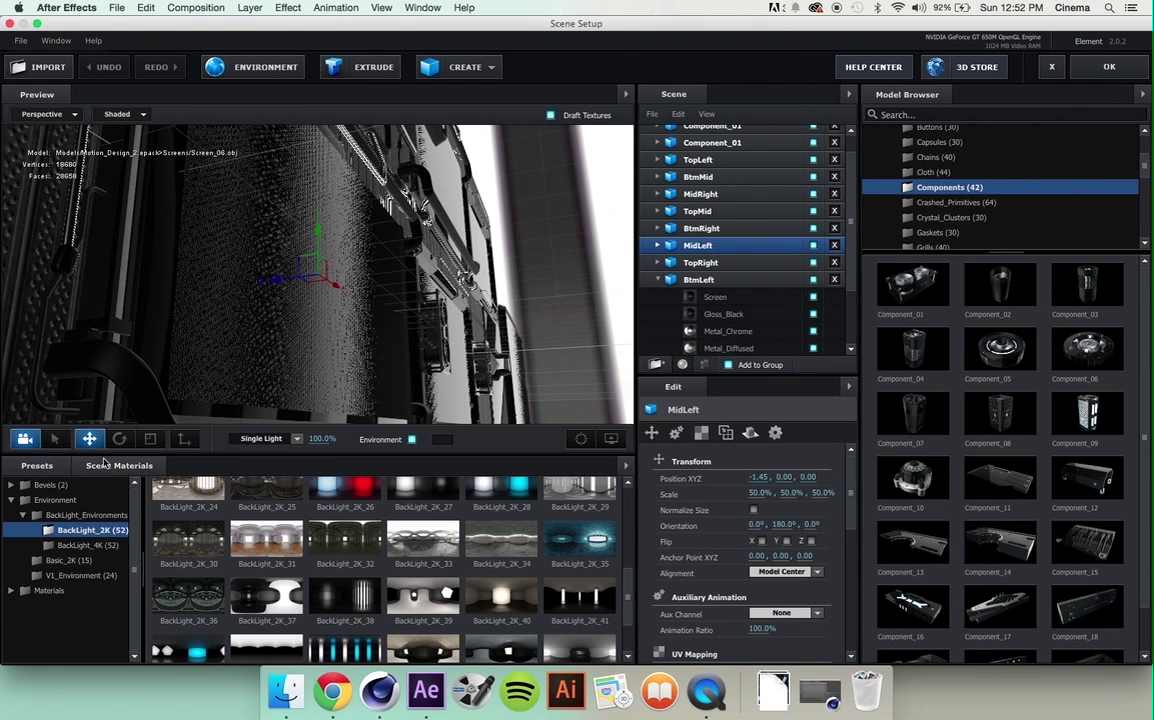
pyautogui.click(104, 465)
pyautogui.click(507, 615)
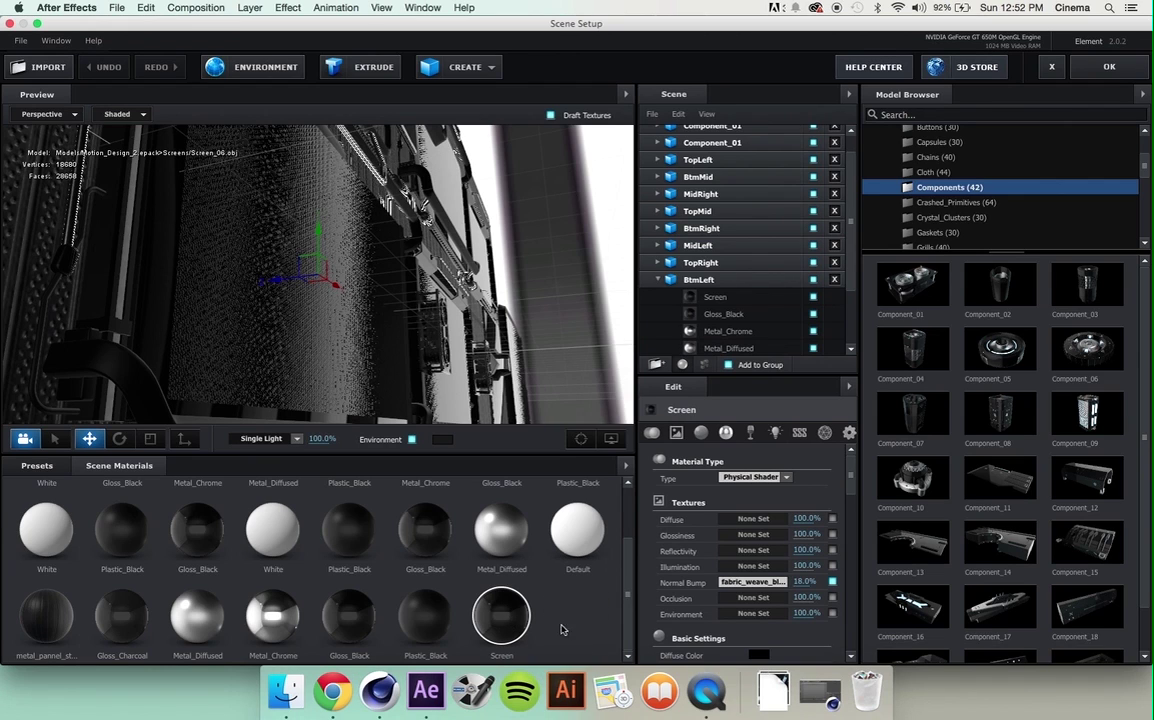
pyautogui.rightClick(502, 623)
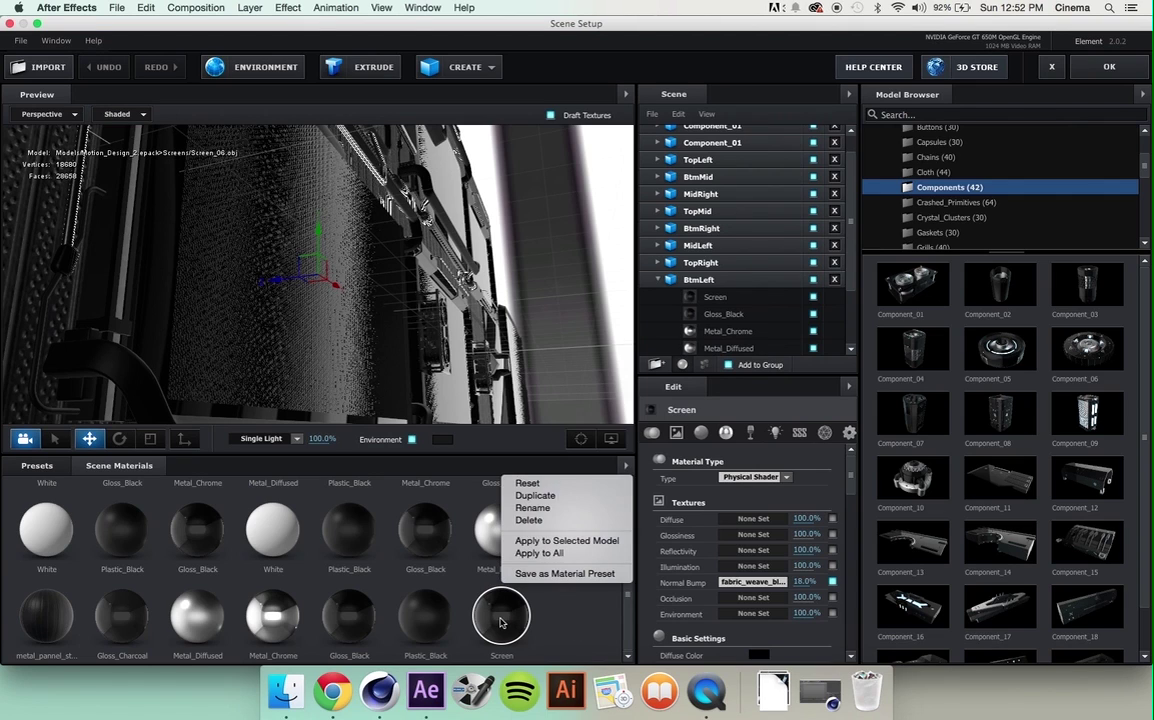
pyautogui.click(547, 498)
pyautogui.click(575, 622)
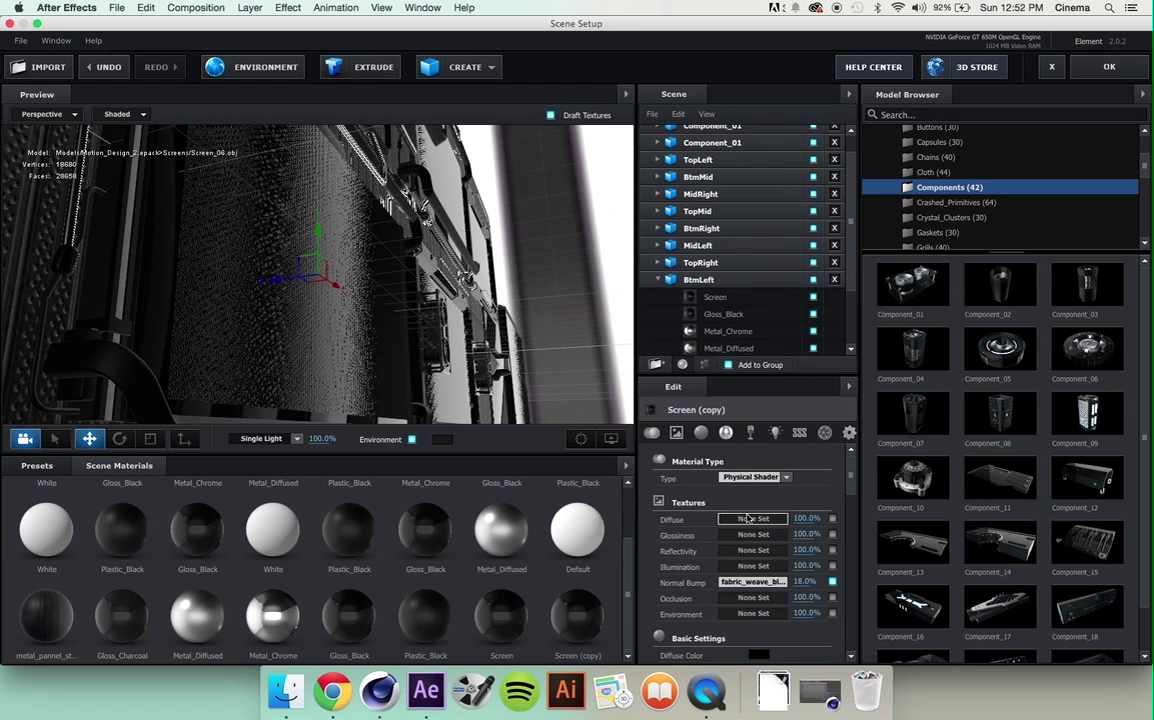
# - Set Screen (copy)'s Diffuse and Illumination textures to Custom Layer 1
pyautogui.click(748, 518)
pyautogui.click(543, 156)
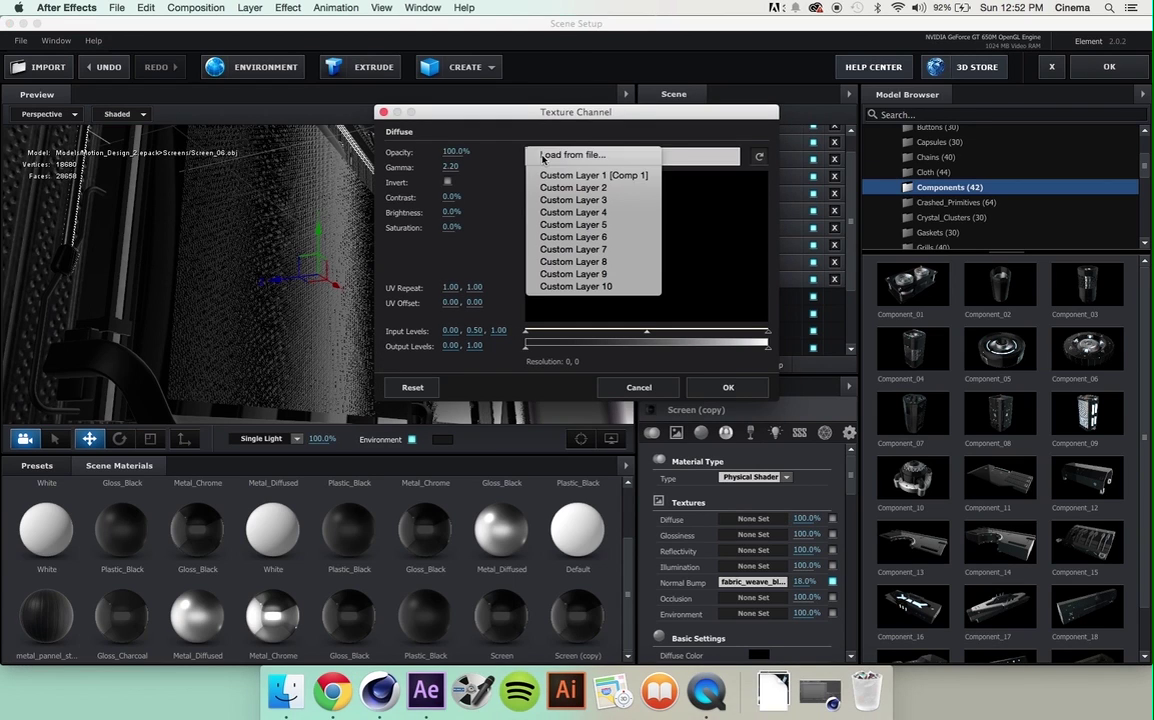
pyautogui.click(559, 176)
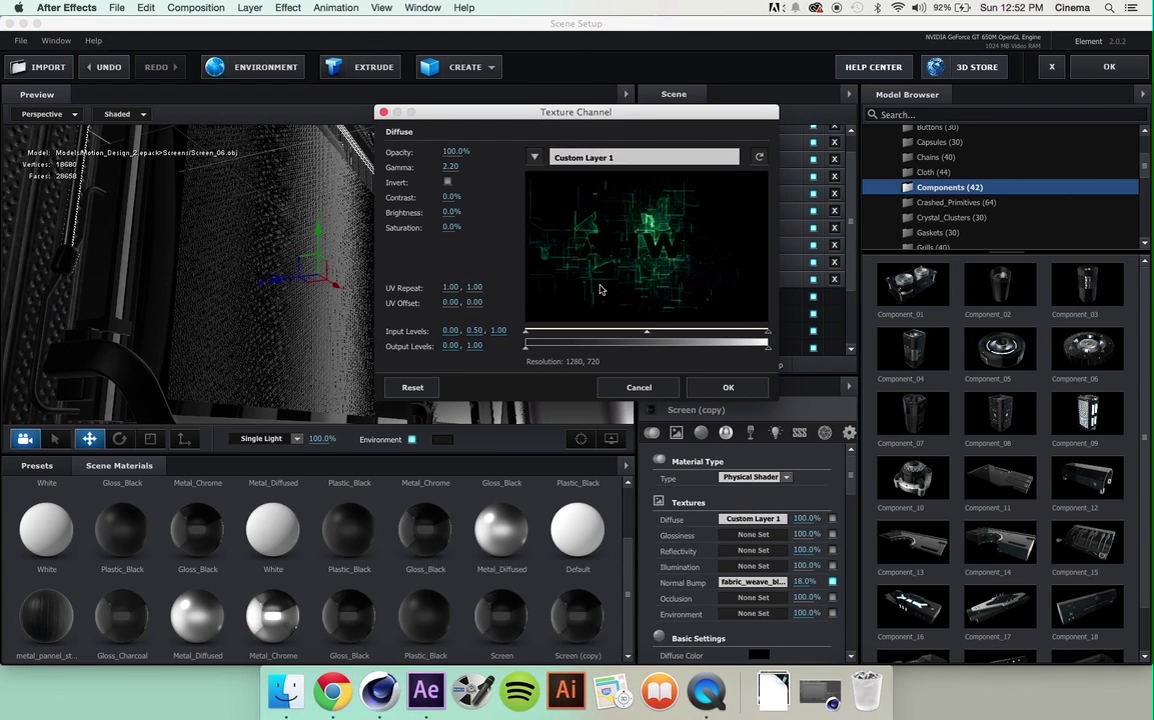
pyautogui.click(728, 387)
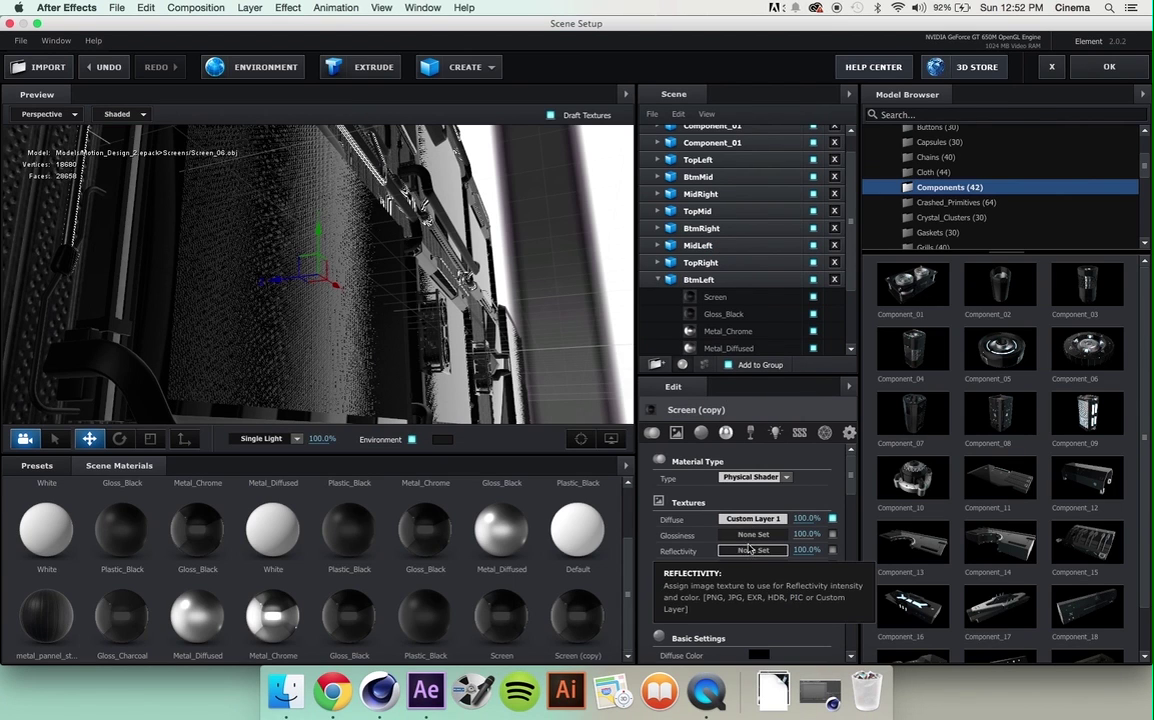
pyautogui.click(753, 566)
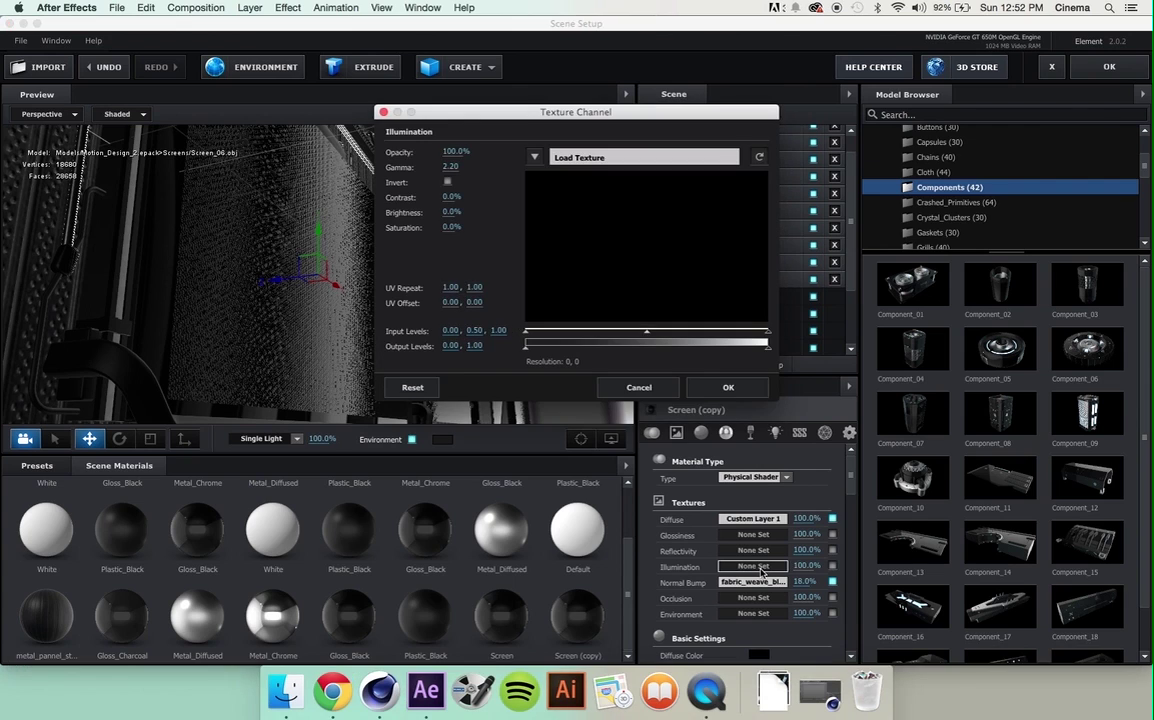
pyautogui.click(580, 157)
pyautogui.click(592, 173)
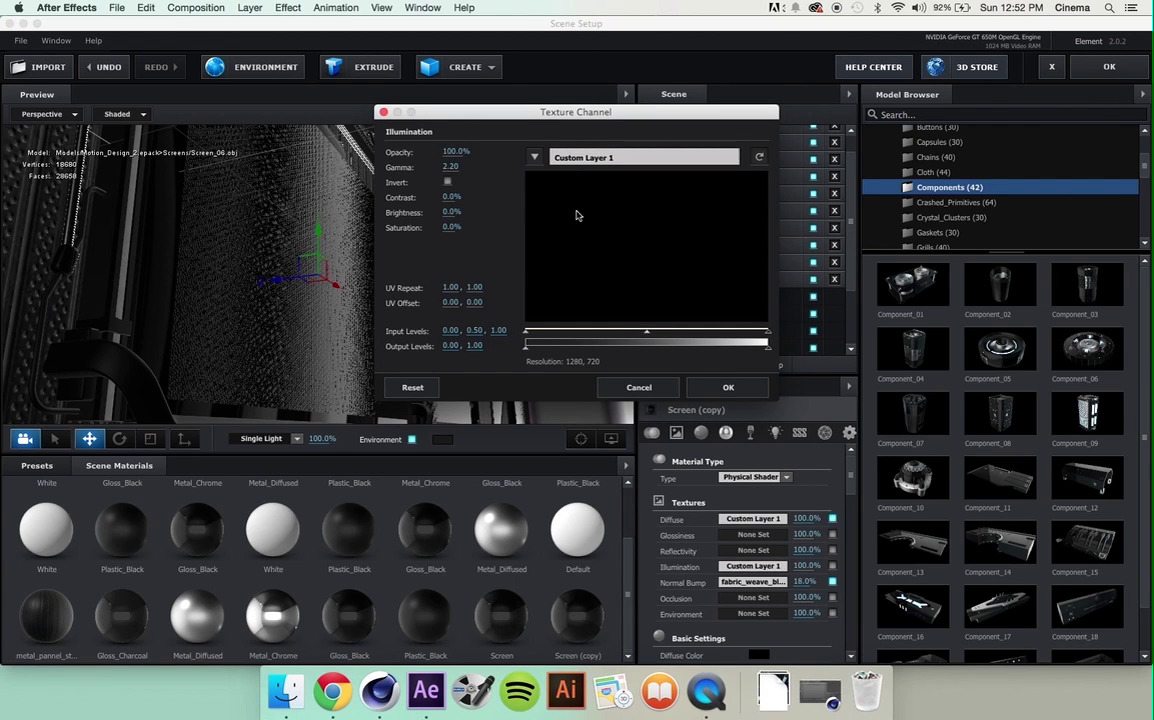
pyautogui.click(727, 387)
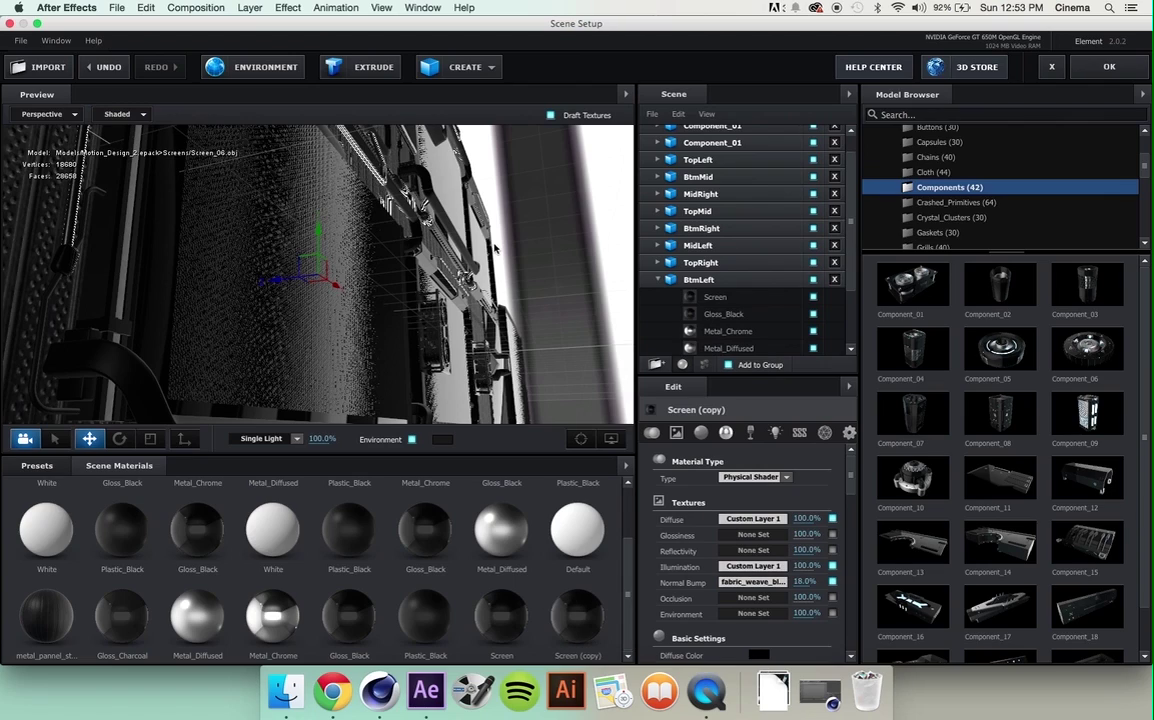
# - Centre the preview on the MidMid screen model, inspect the grid, and apply the scene setup
pyautogui.moveTo(494, 248); pyautogui.dragTo(455, 271)
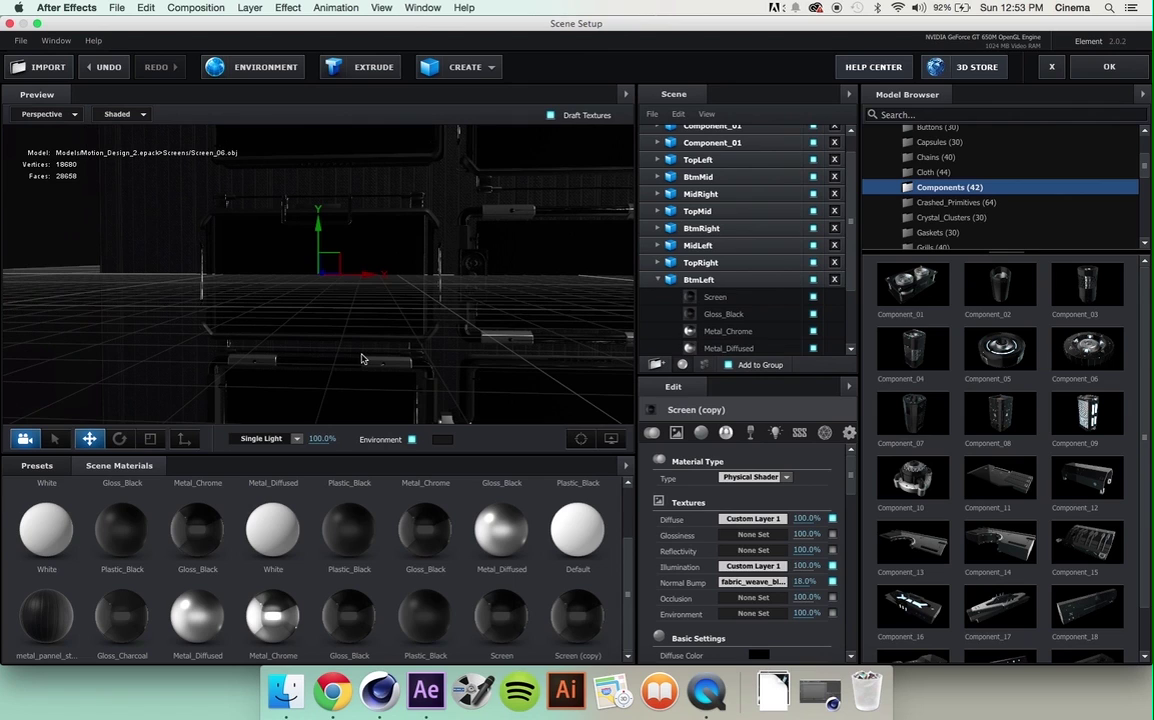
pyautogui.click(55, 439)
pyautogui.click(498, 236)
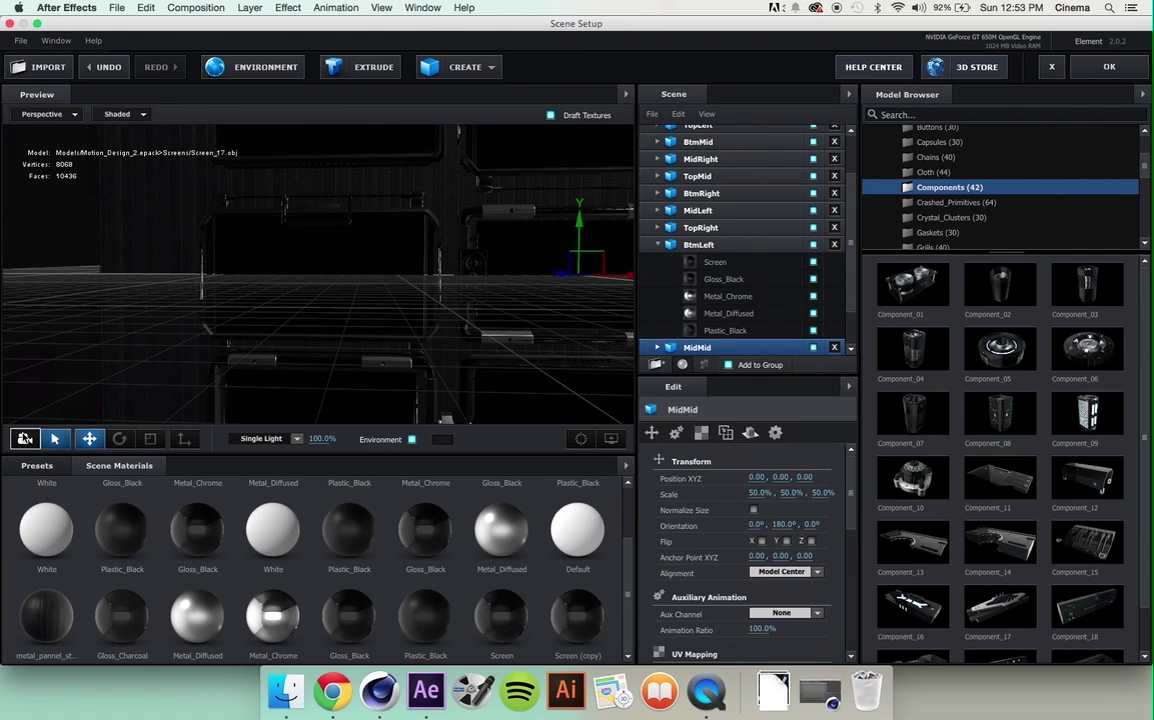
pyautogui.click(25, 439)
pyautogui.press('f')
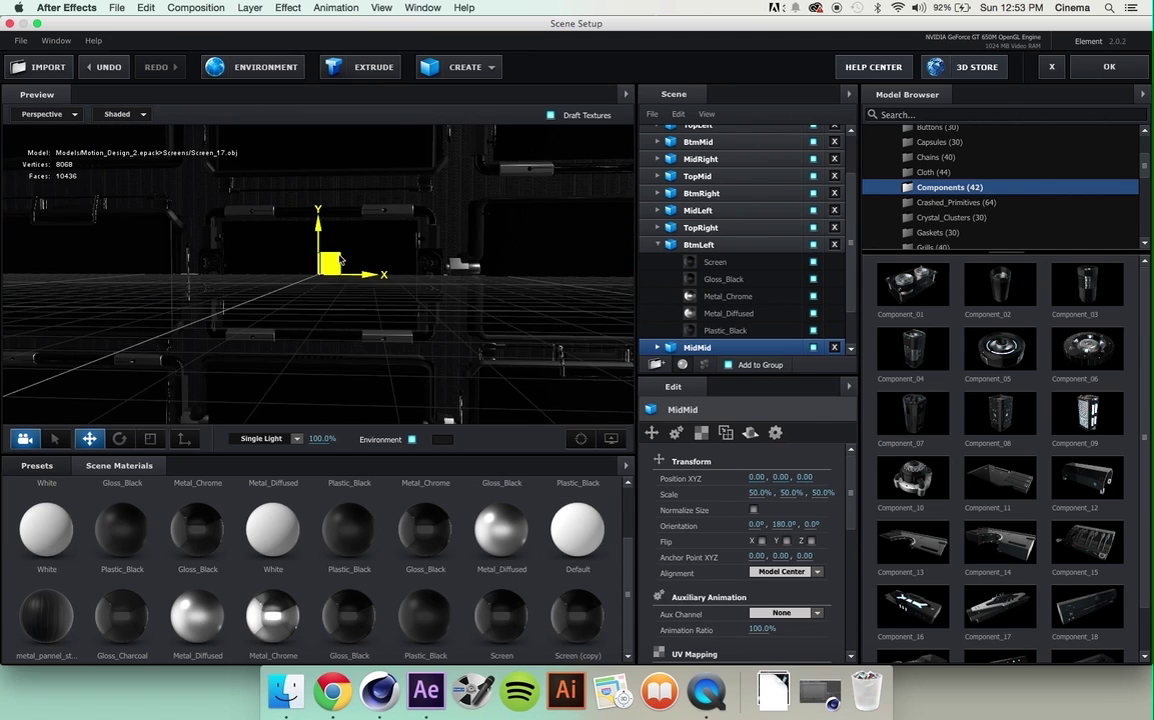
pyautogui.moveTo(397, 272); pyautogui.dragTo(435, 284)
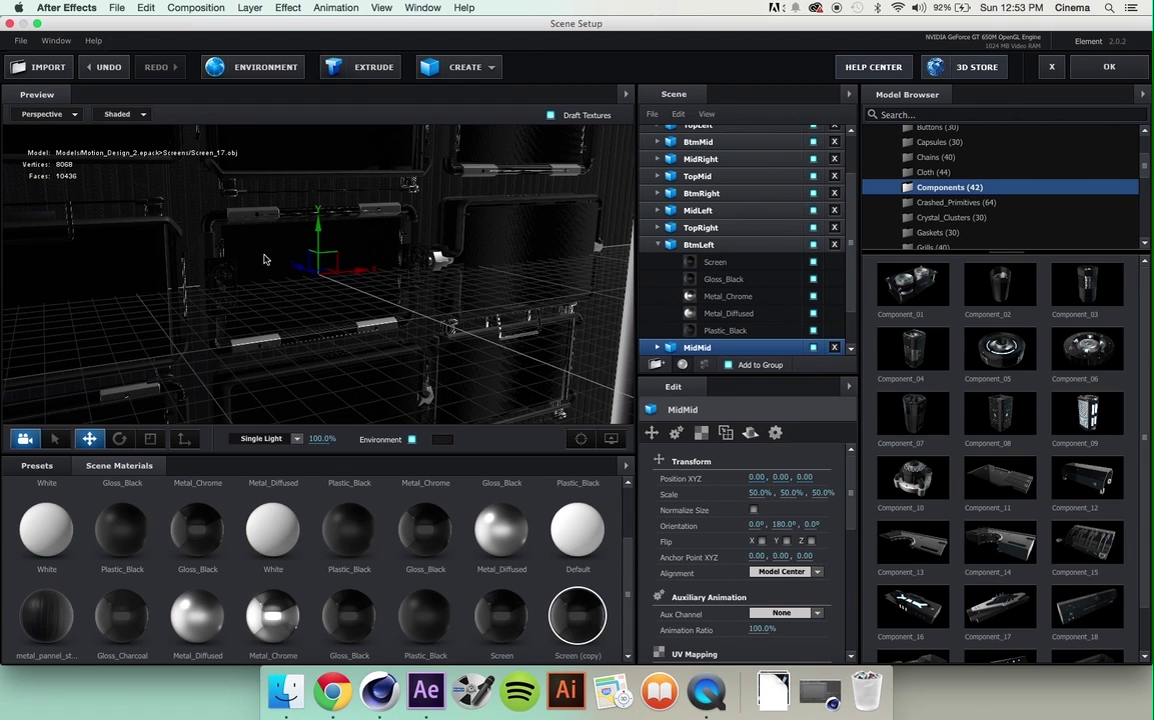
pyautogui.moveTo(486, 230); pyautogui.dragTo(528, 274)
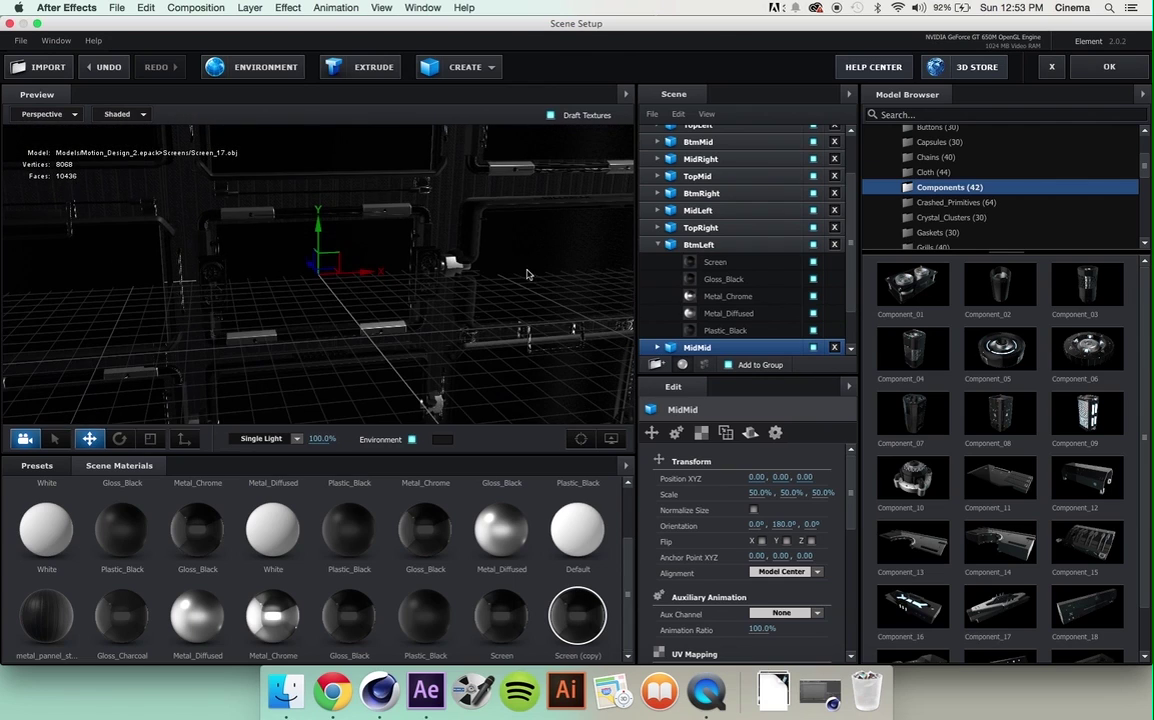
pyautogui.click(1095, 70)
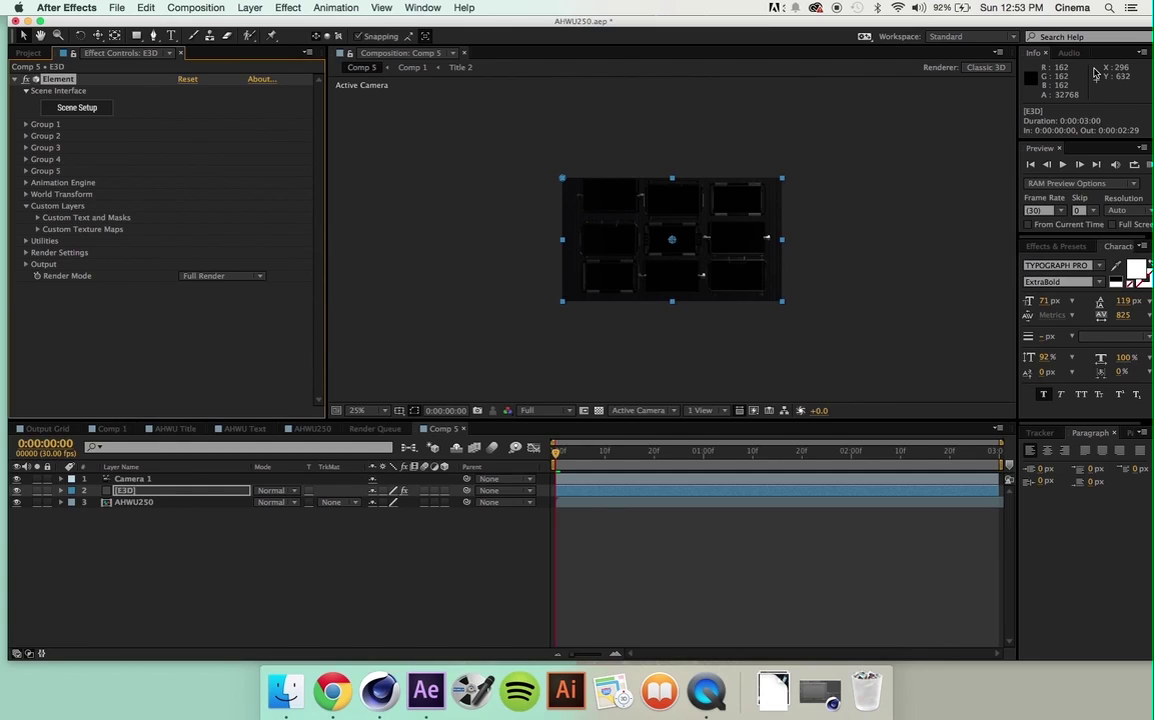
# - Move the current time to frame 12 and reopen the E3D layer's Element scene setup
pyautogui.click(582, 451)
pyautogui.click(613, 451)
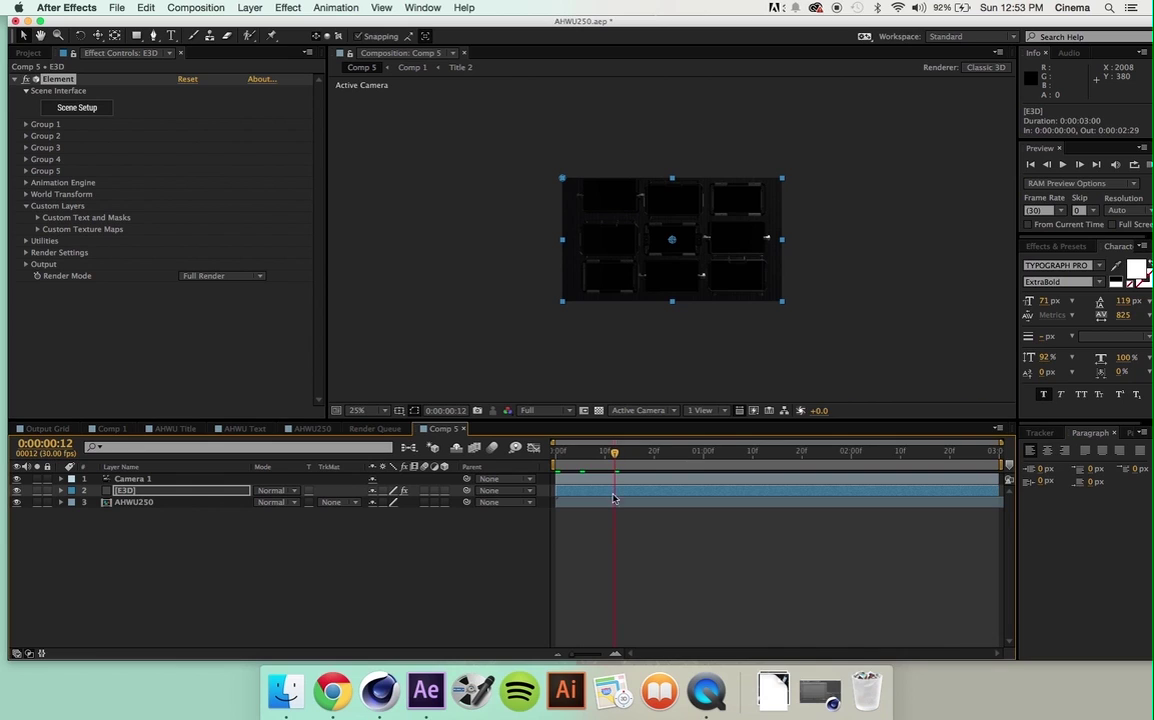
pyautogui.click(145, 501)
pyautogui.click(140, 490)
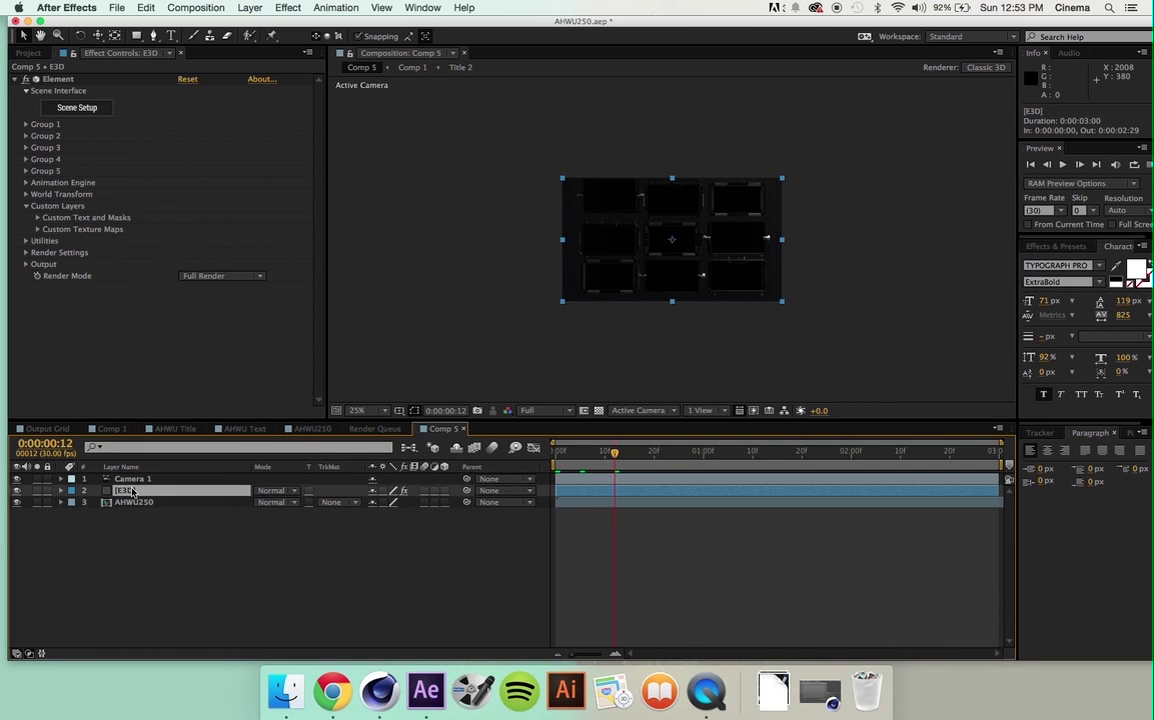
pyautogui.click(80, 107)
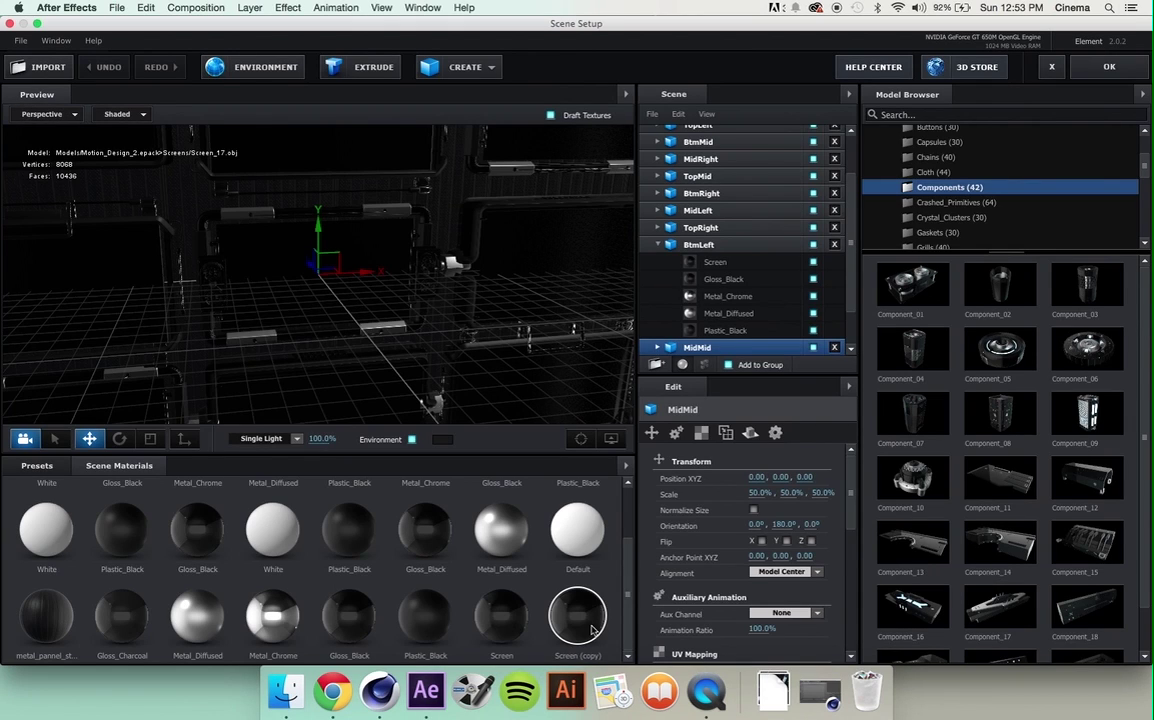
# - Collapse BtmLeft and select the Screen (copy) material inside the MidMid group
pyautogui.click(591, 628)
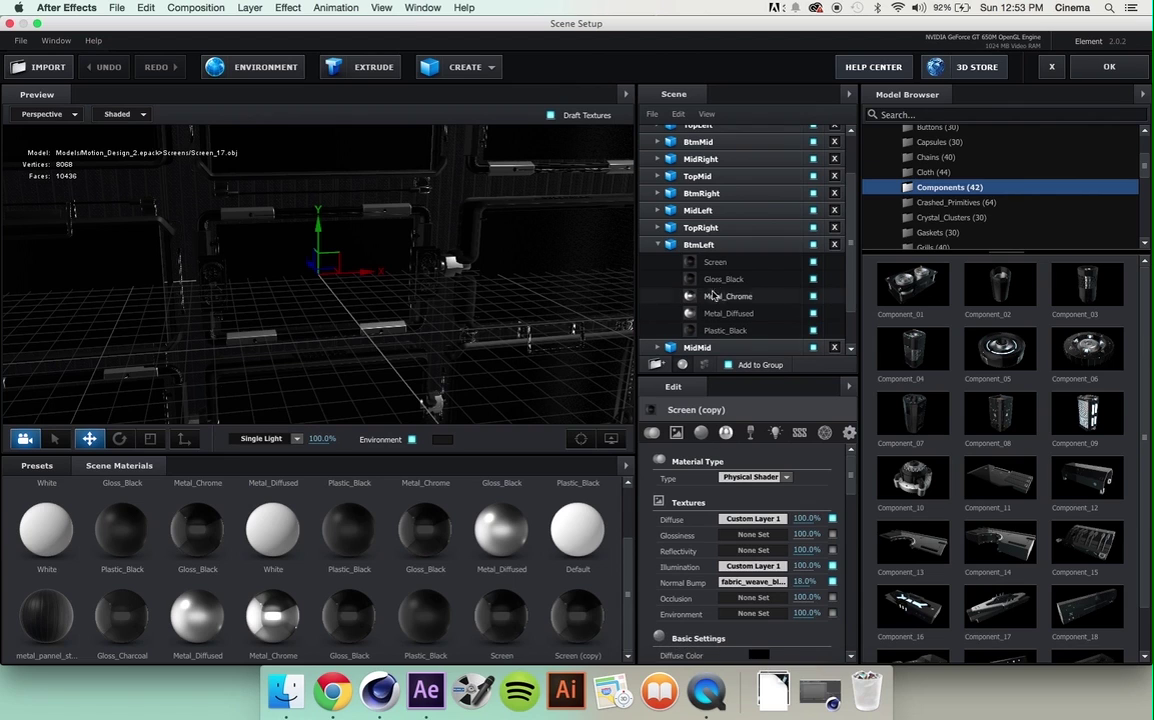
pyautogui.scroll(3, 695, 250)
pyautogui.scroll(-5, 697, 210)
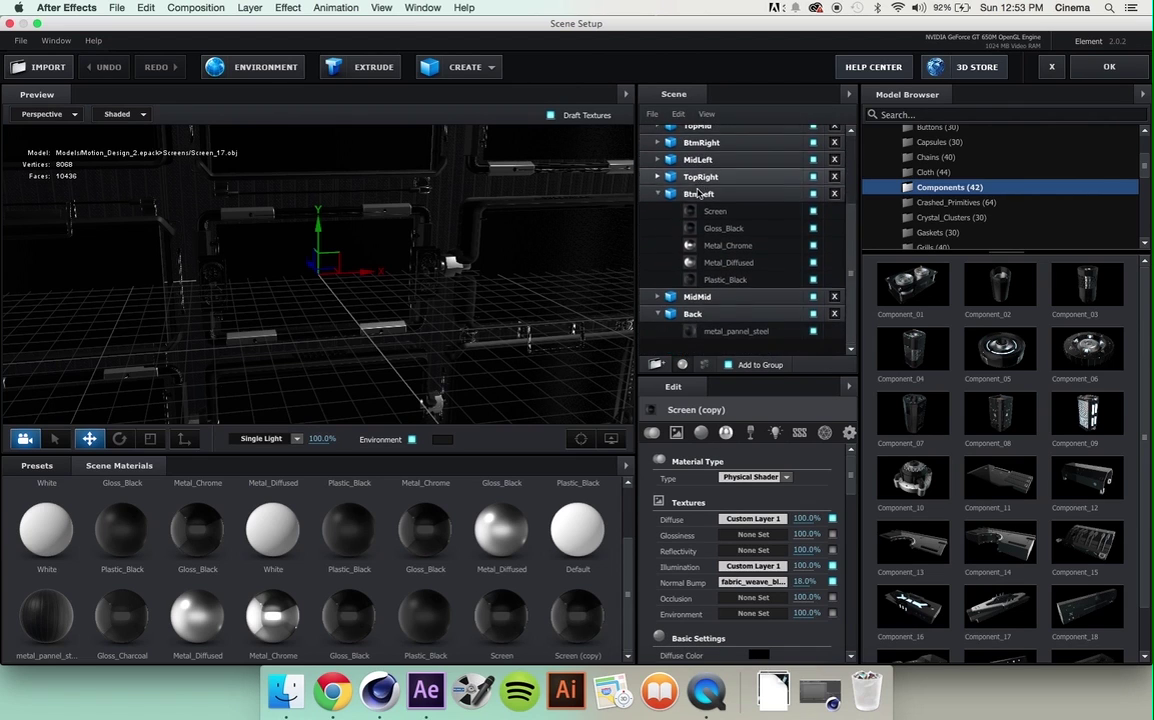
pyautogui.doubleClick(698, 198)
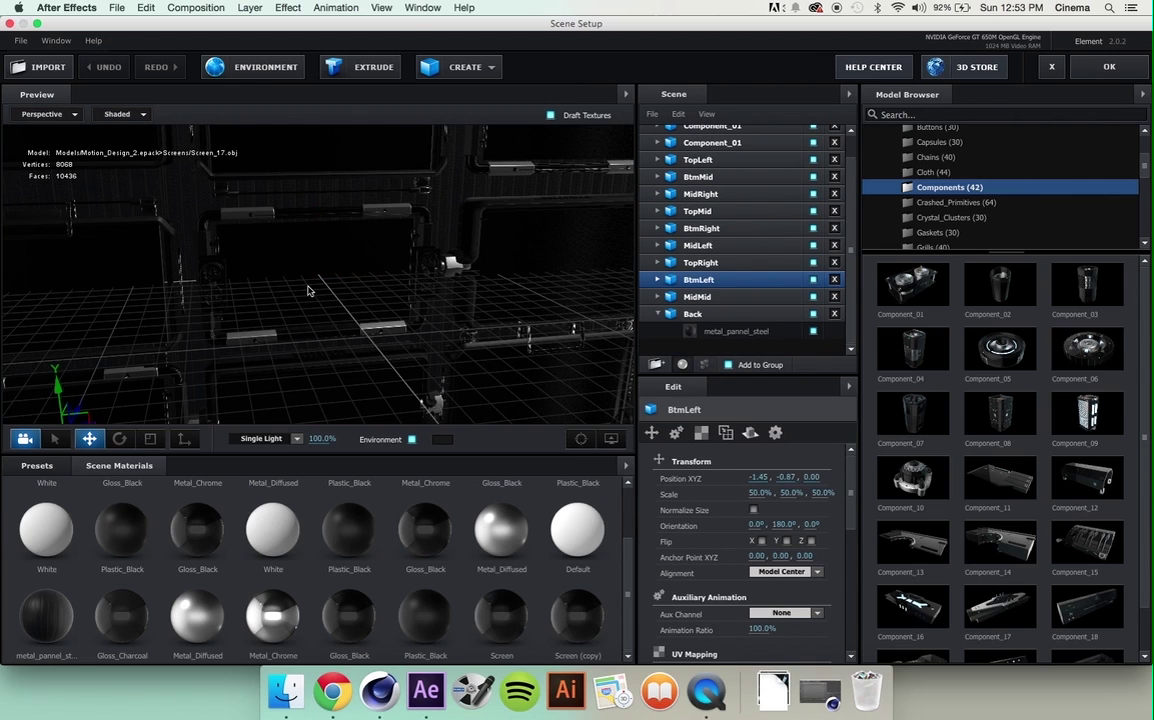
pyautogui.click(680, 297)
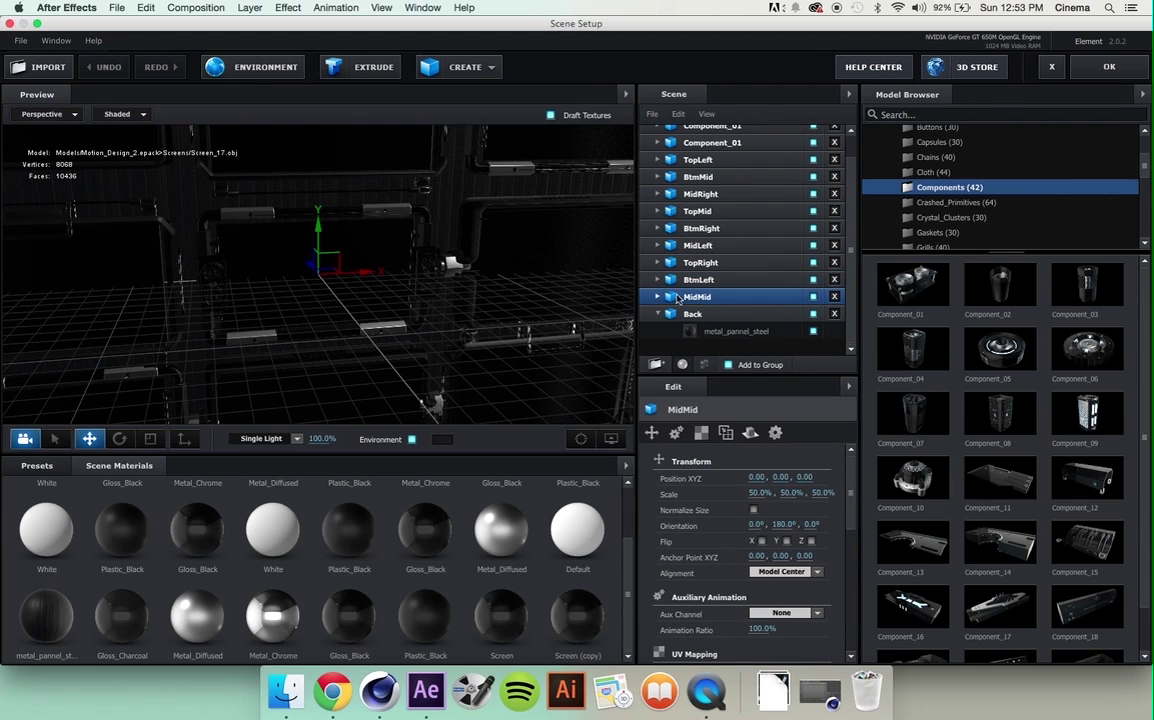
pyautogui.click(658, 297)
pyautogui.click(709, 314)
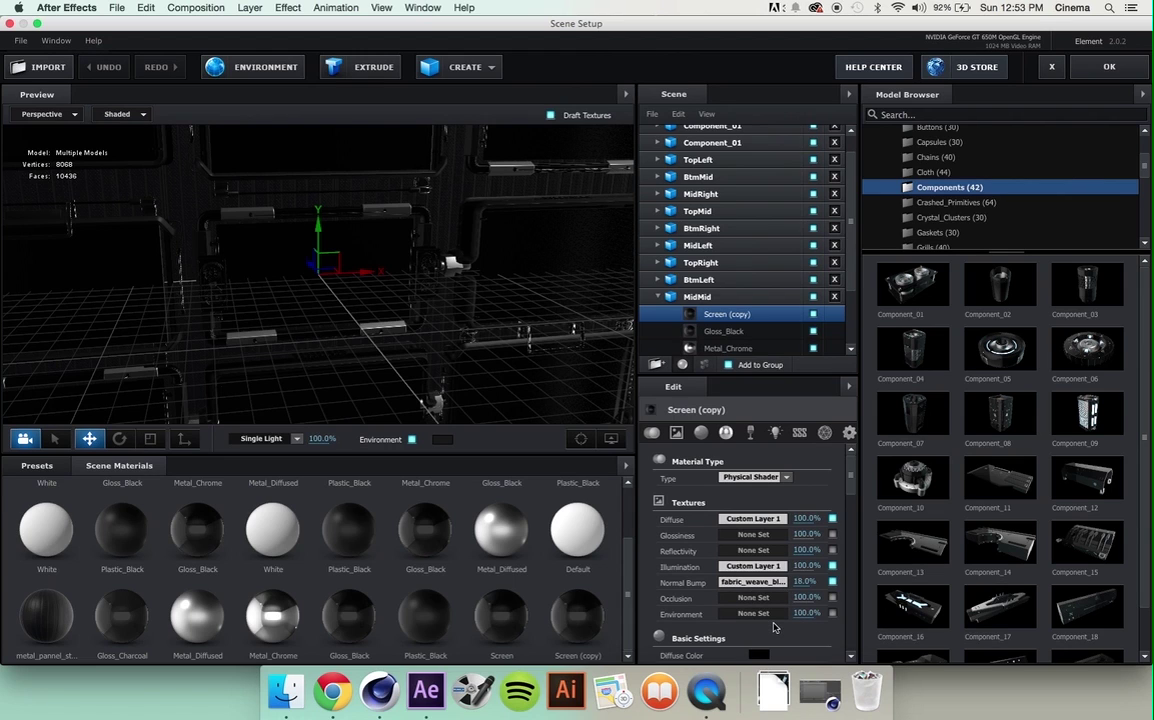
# - Verify Diffuse and Illumination both use Custom Layer 1, then close Scene Setup
pyautogui.click(754, 519)
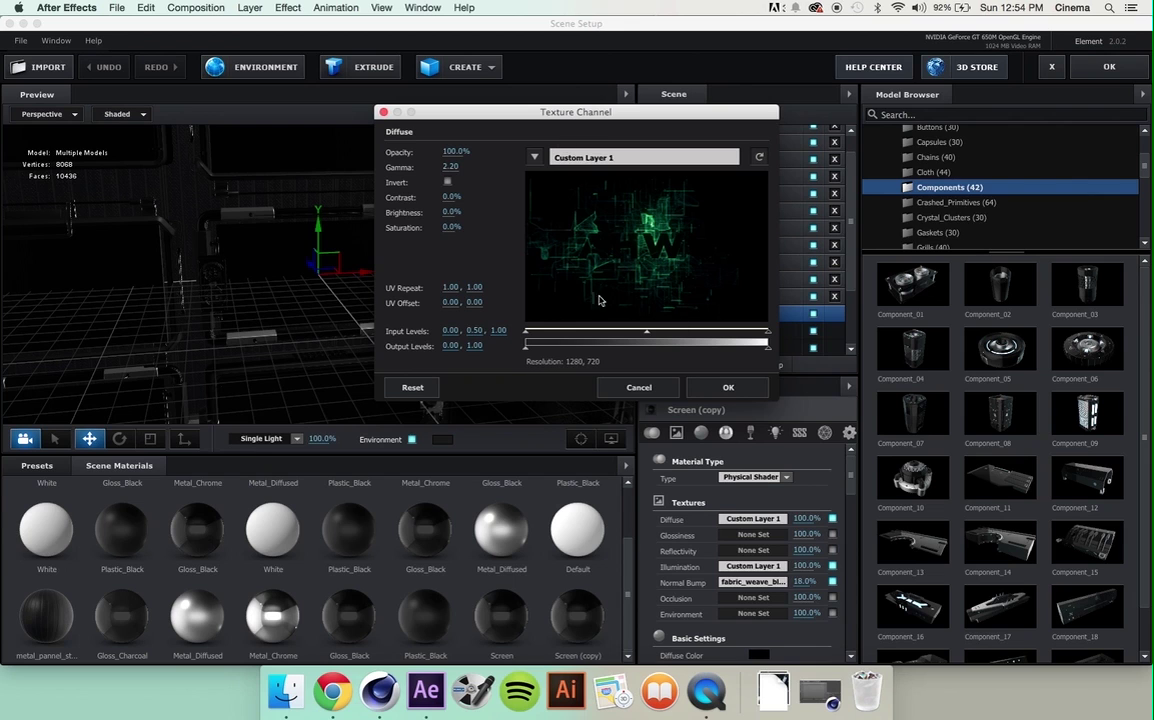
pyautogui.click(717, 386)
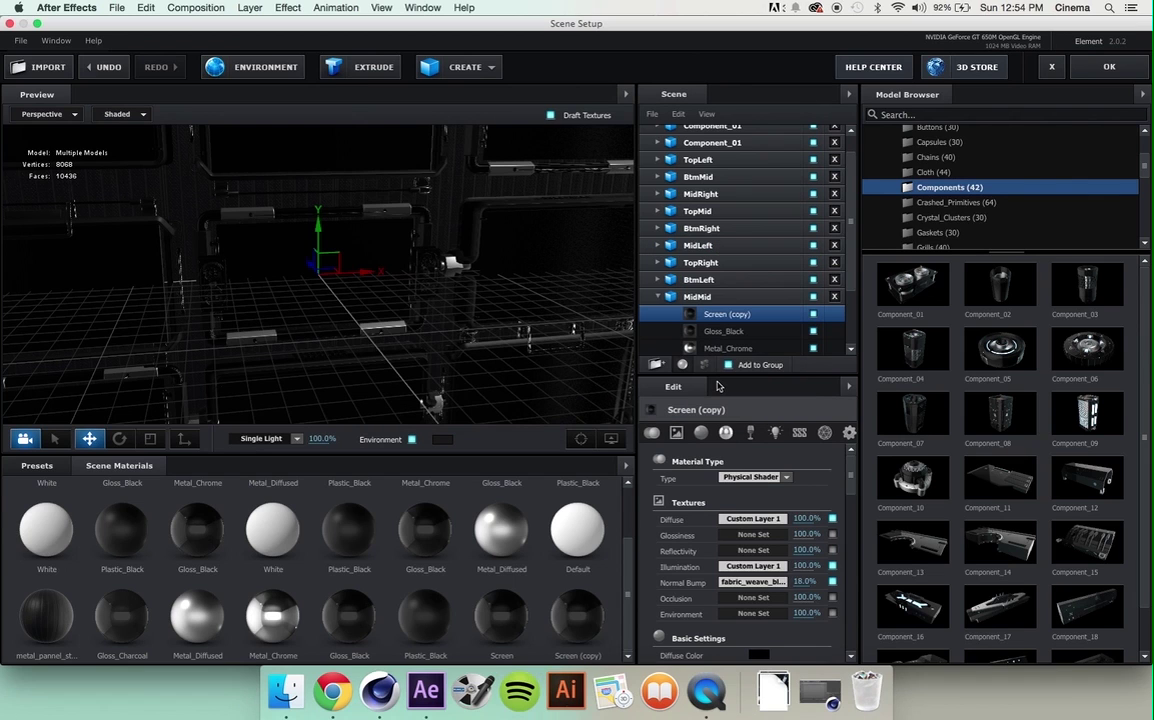
pyautogui.click(752, 565)
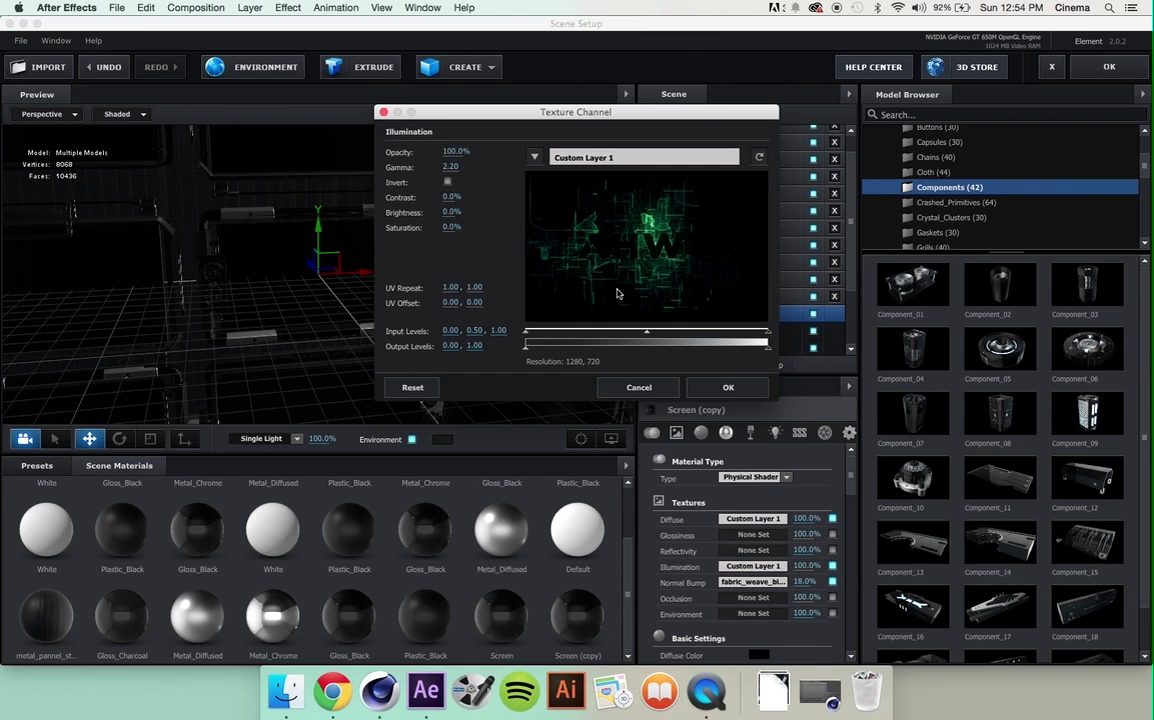
pyautogui.click(728, 387)
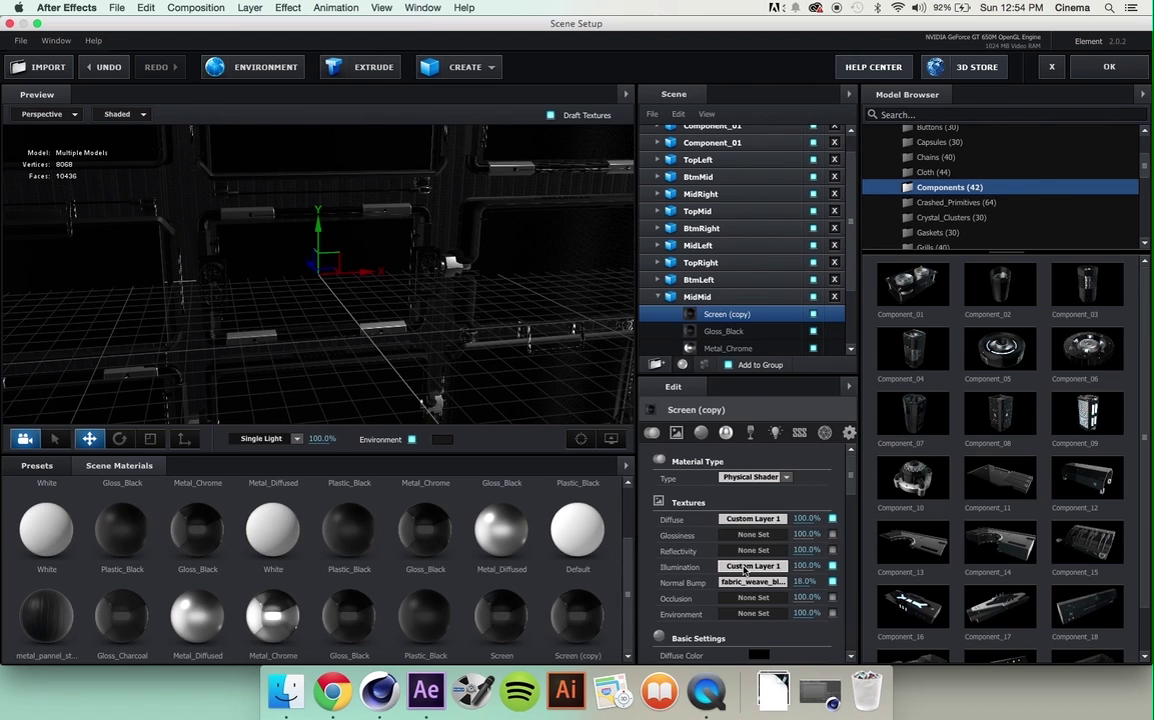
pyautogui.click(1109, 66)
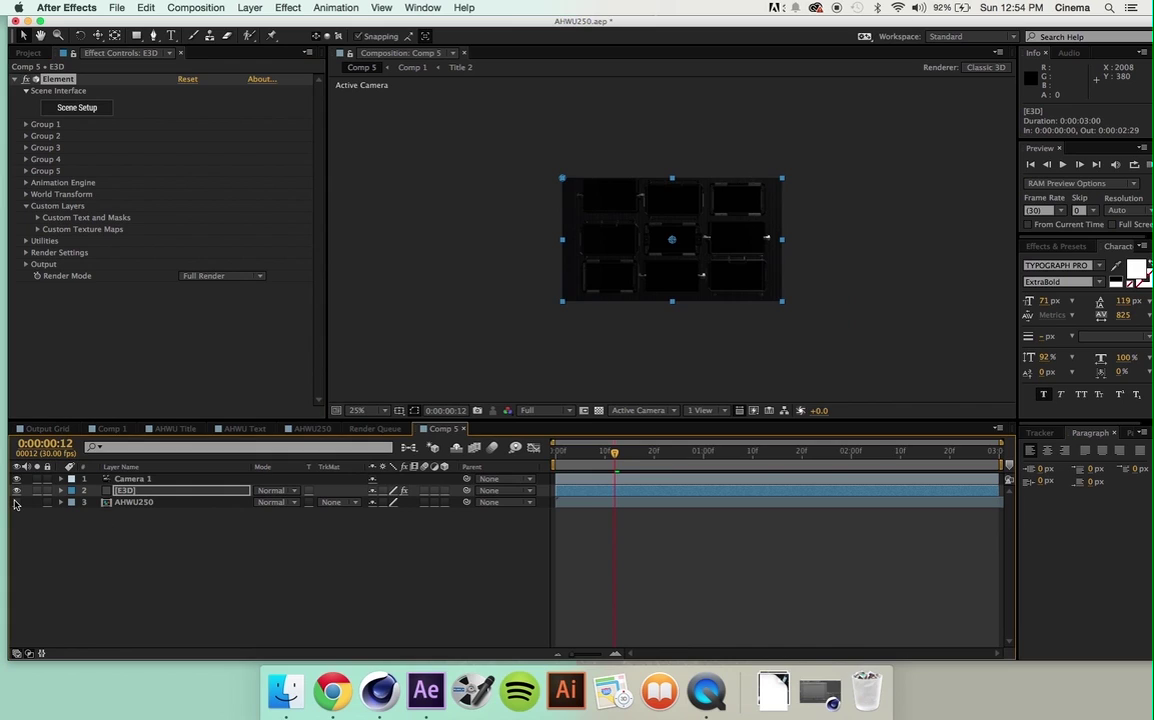
# - Scrub Comp 5 near its end, then check Comp 1 at its first frame
pyautogui.click(772, 452)
pyautogui.click(976, 453)
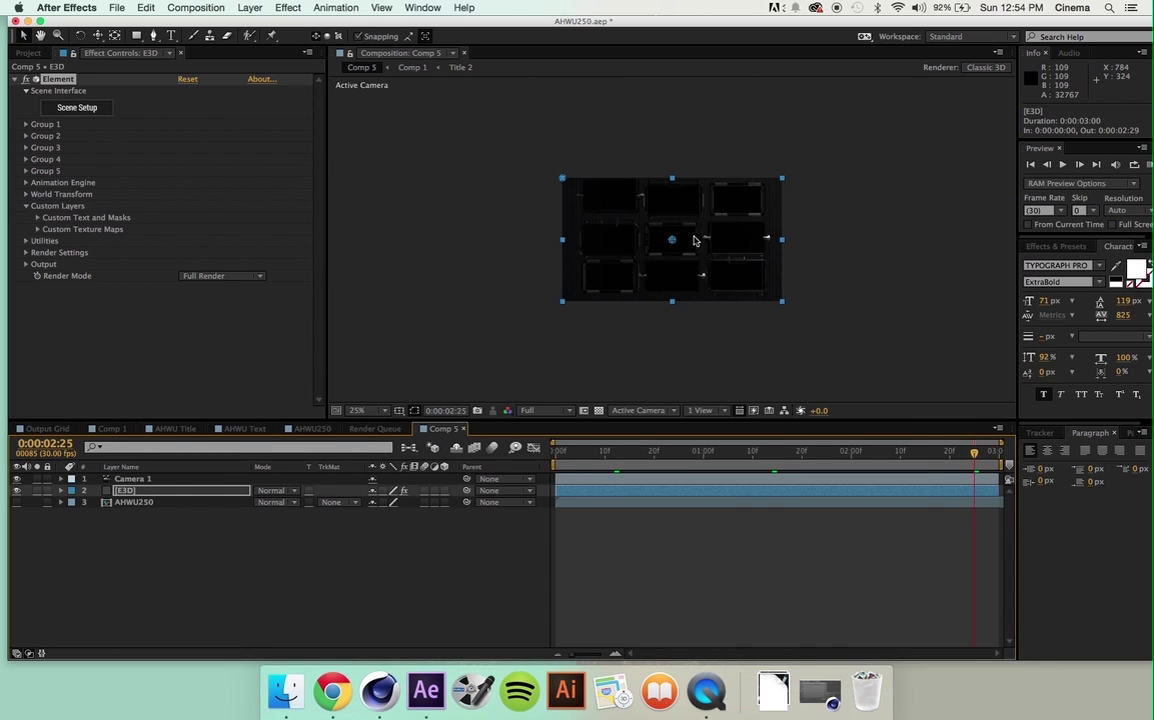
pyautogui.click(112, 429)
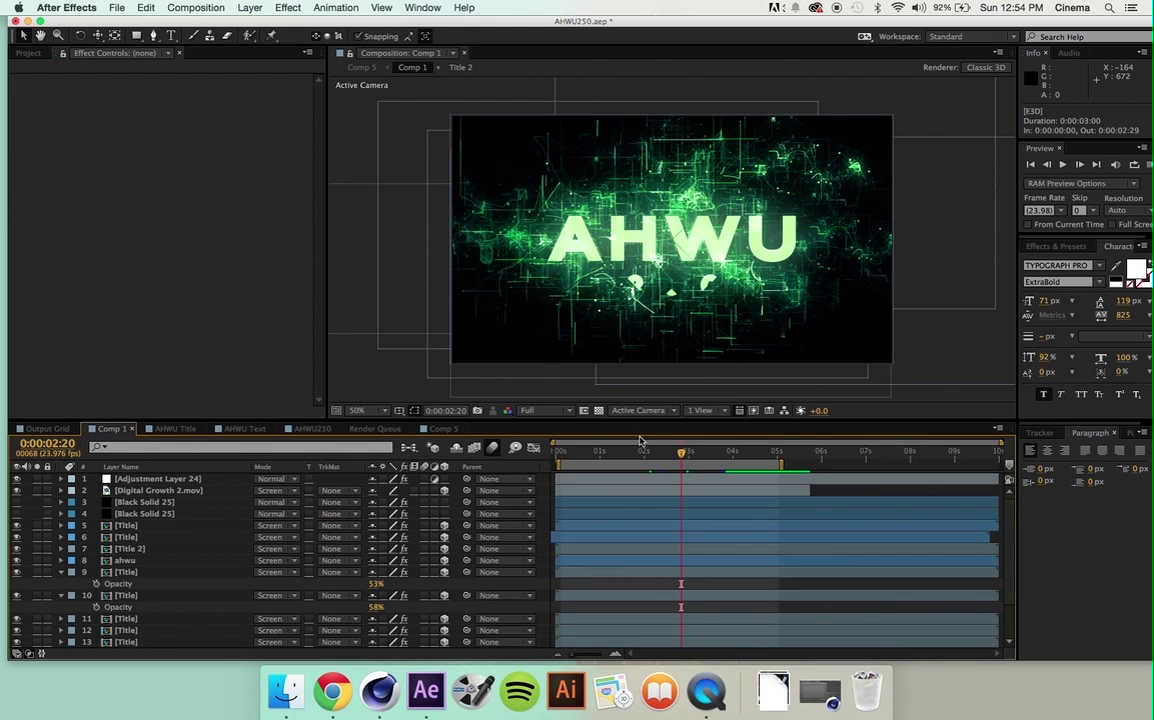
pyautogui.moveTo(645, 459); pyautogui.dragTo(555, 456)
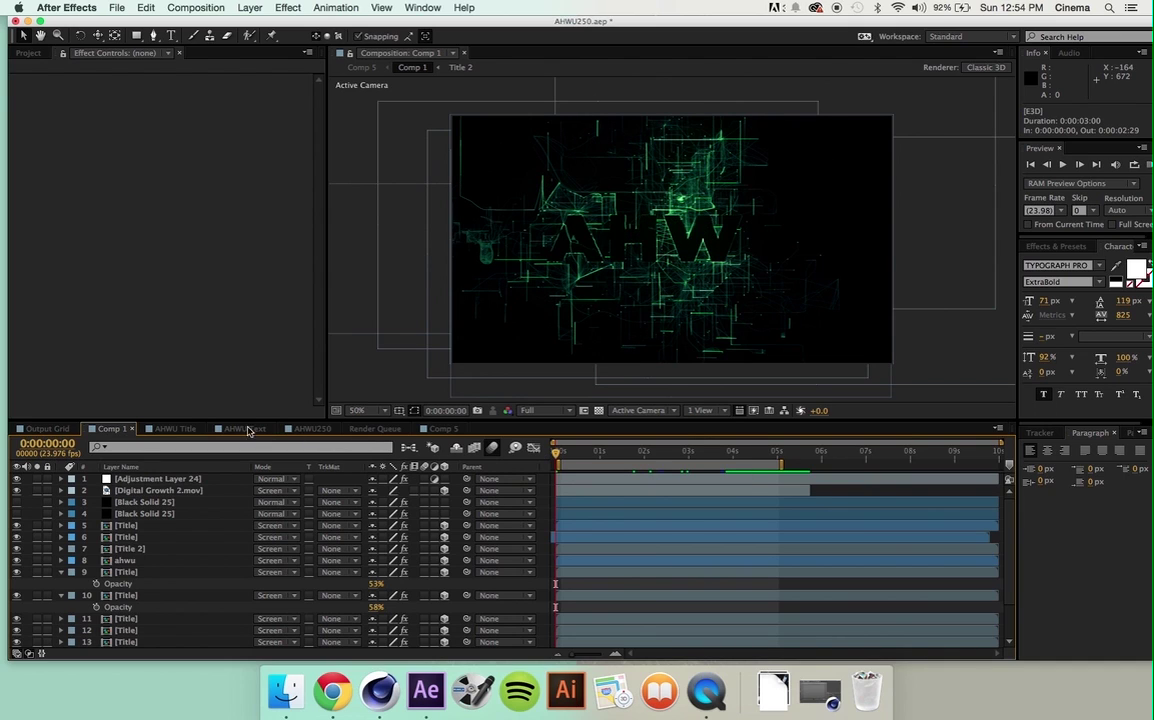
# - Back in Comp 5, reveal the E3D layer's custom texture map slots and move to frame 19
pyautogui.click(448, 430)
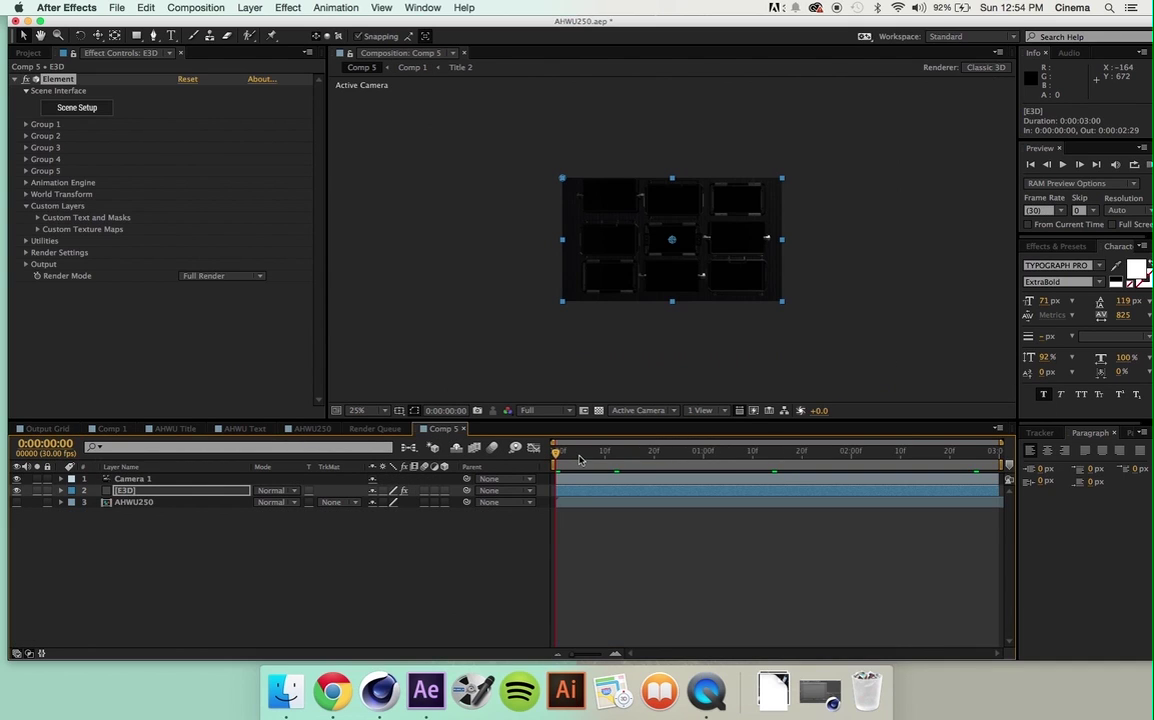
pyautogui.click(173, 501)
pyautogui.click(149, 491)
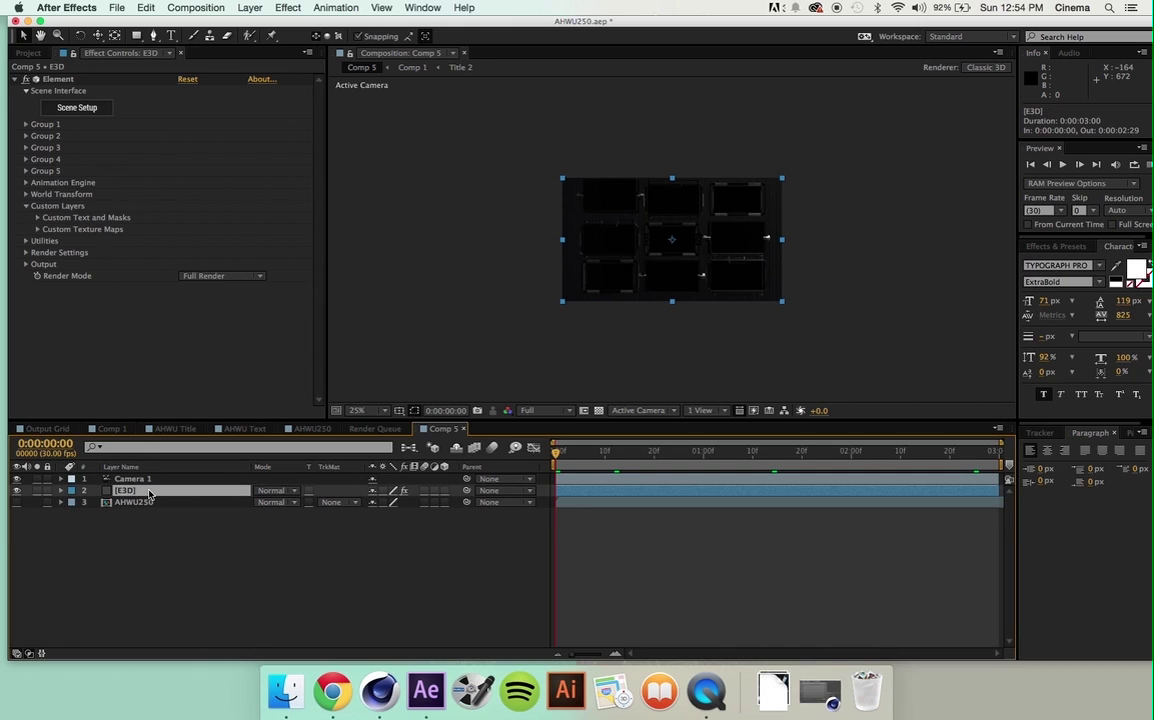
pyautogui.click(38, 229)
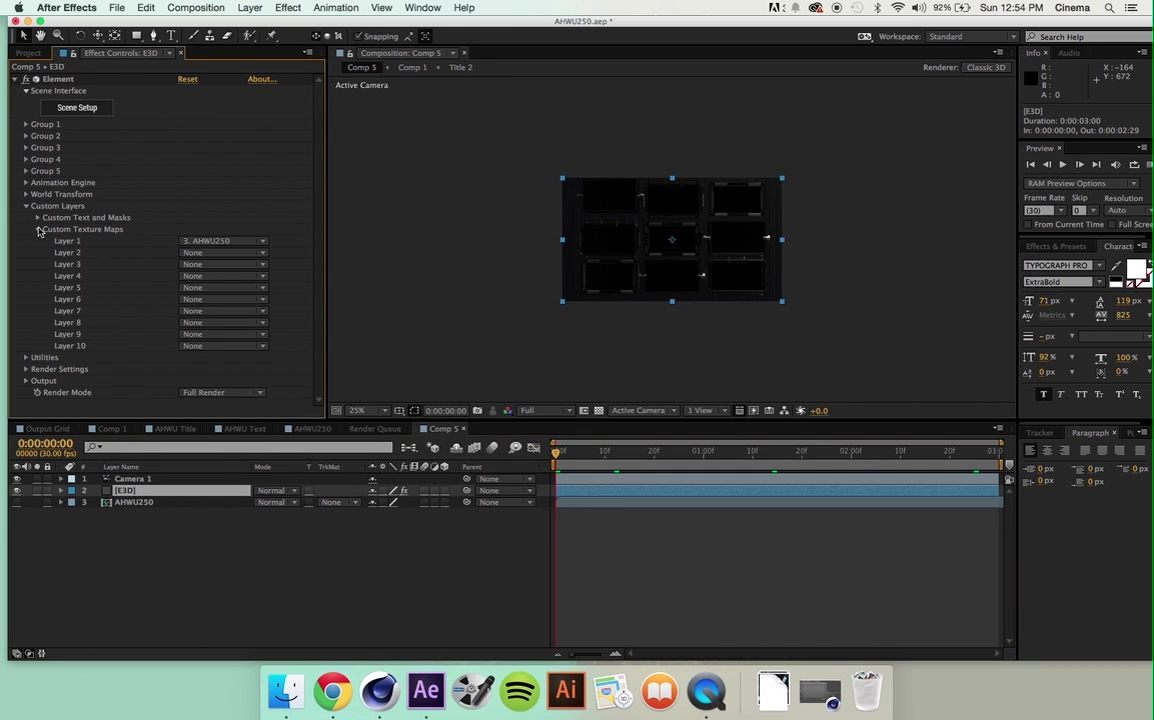
pyautogui.click(209, 546)
pyautogui.click(125, 490)
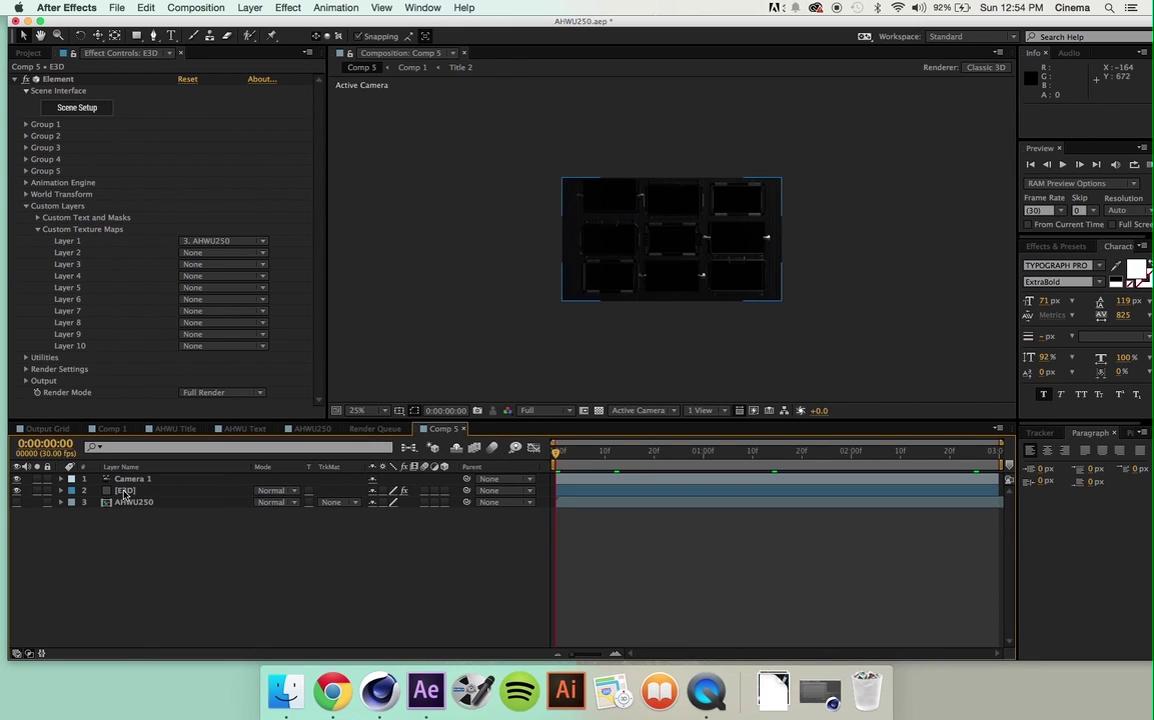
pyautogui.click(651, 459)
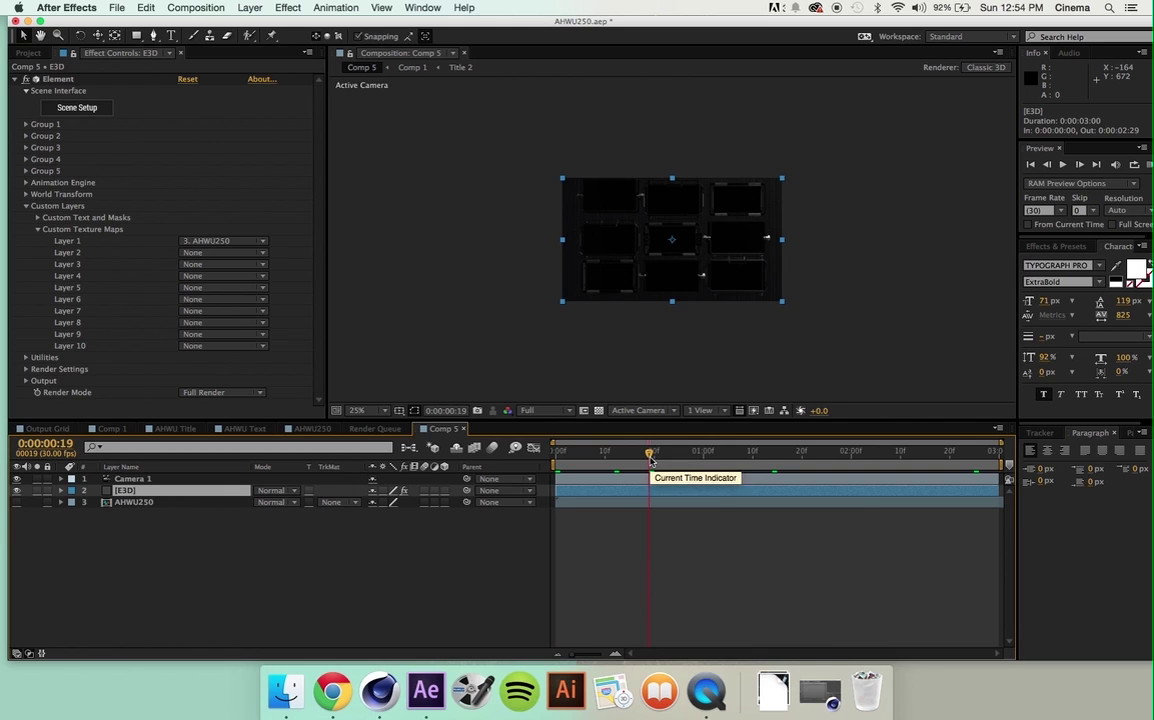
# - In Scene Setup, select Screen (copy) and reset its diffuse texture adjustments
pyautogui.click(90, 108)
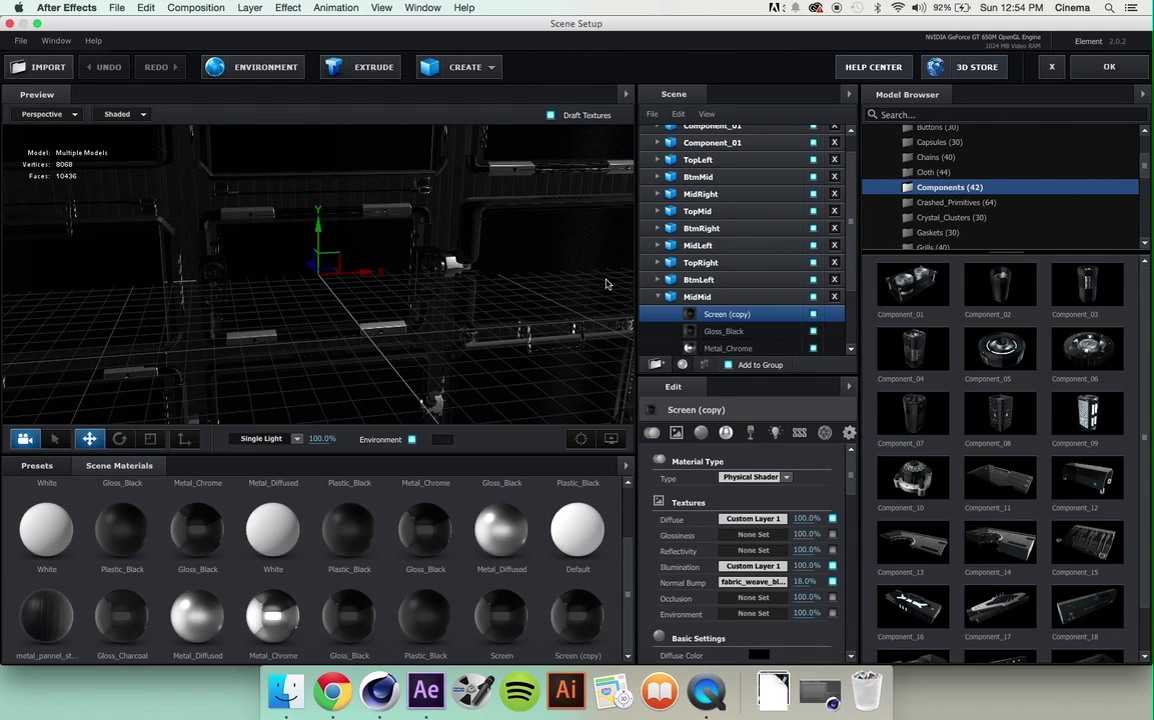
pyautogui.moveTo(481, 229); pyautogui.dragTo(458, 232)
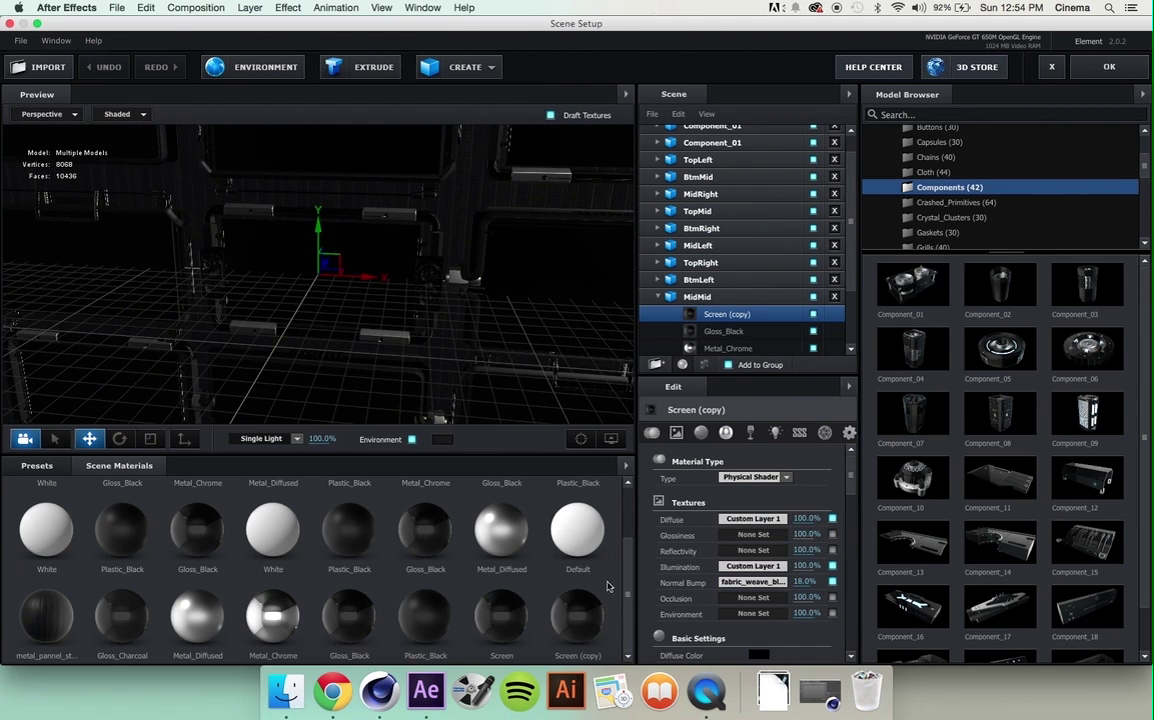
pyautogui.click(575, 622)
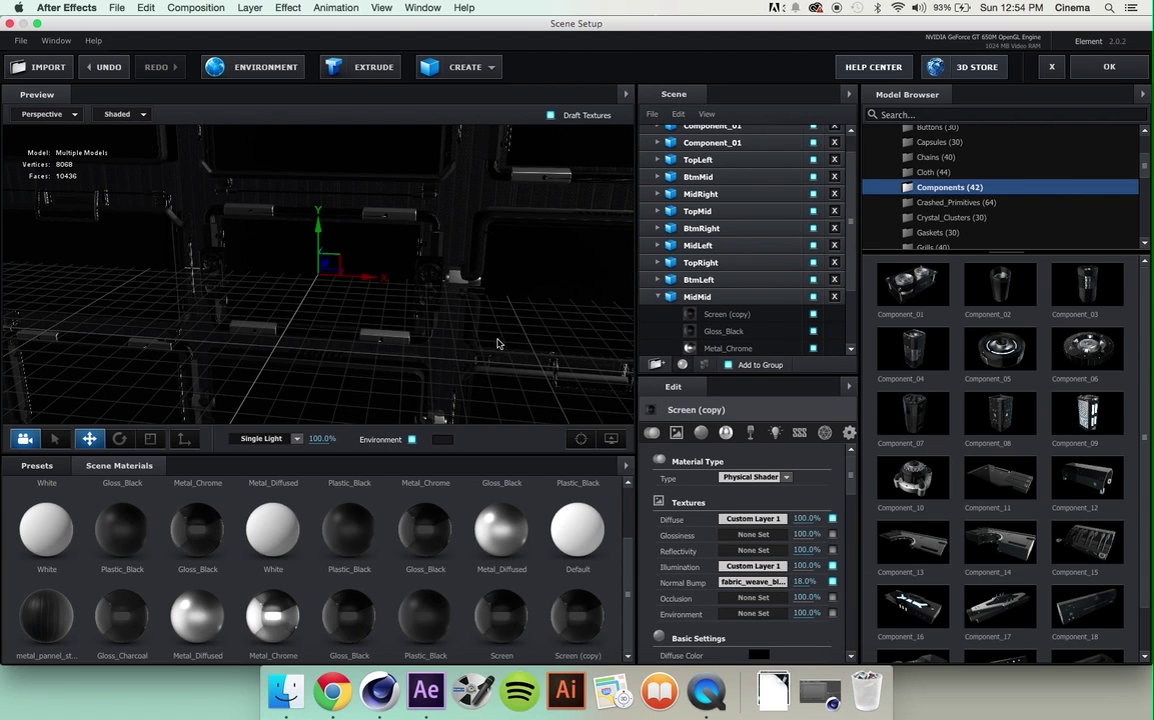
pyautogui.click(752, 518)
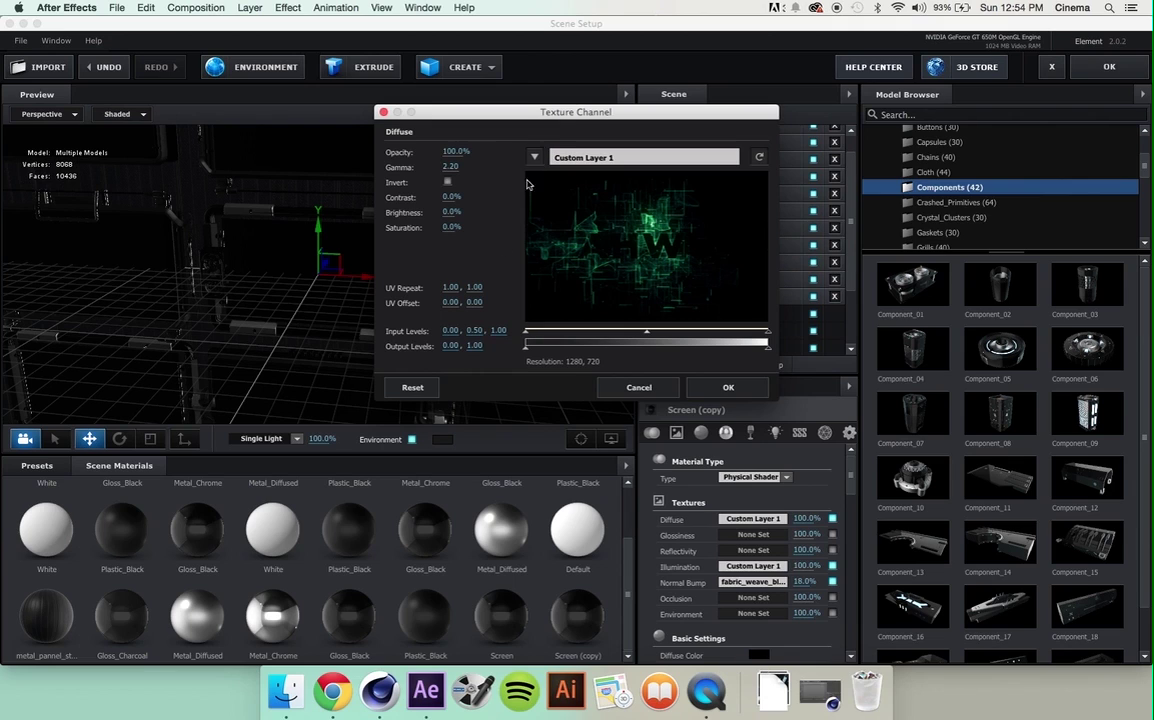
pyautogui.click(412, 386)
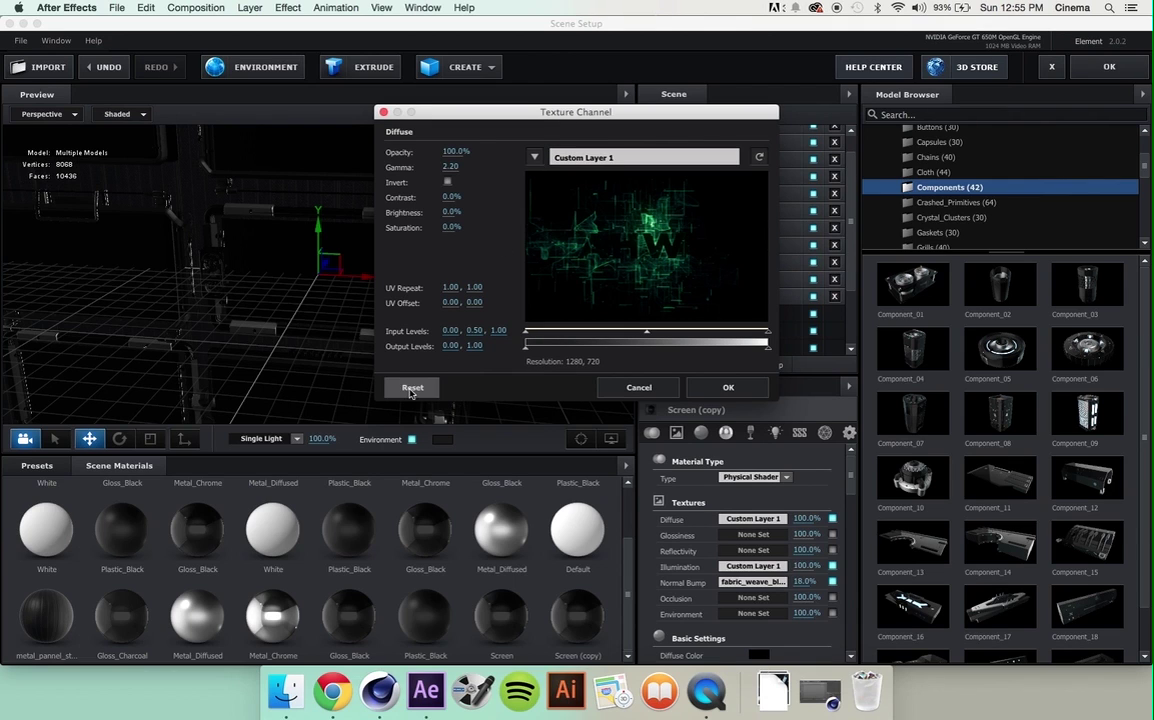
pyautogui.click(718, 394)
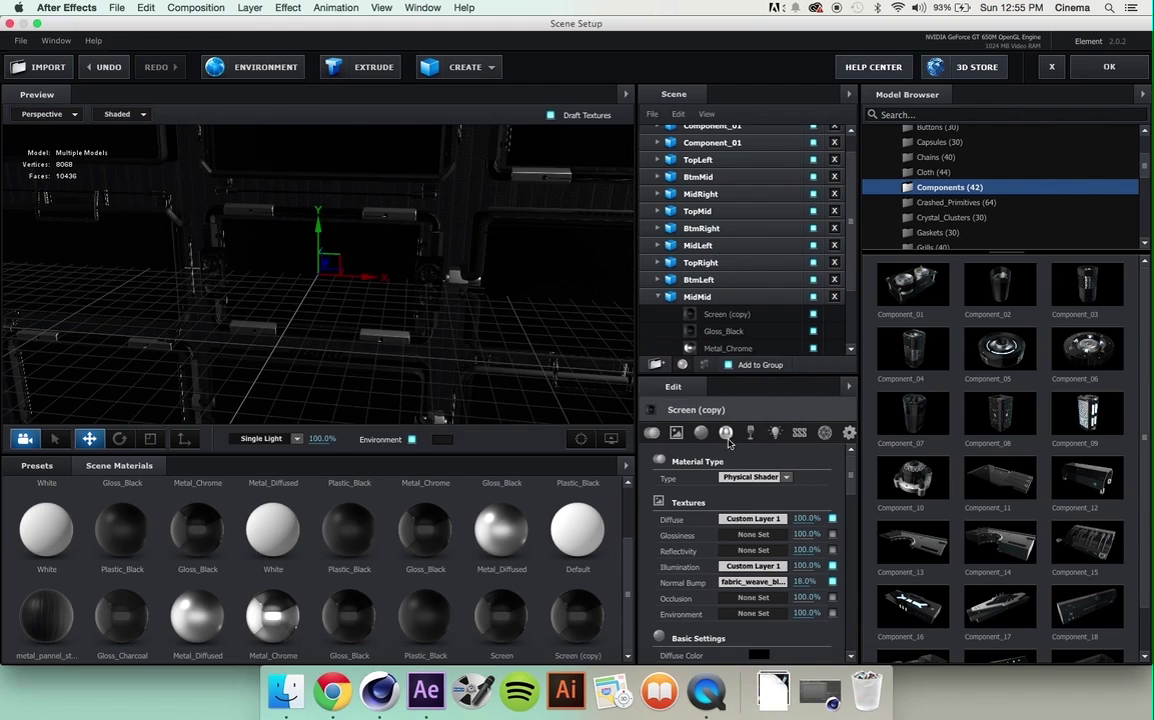
# - Switch Screen (copy)'s Illumination and Diffuse textures to Custom Layer 2
pyautogui.click(750, 566)
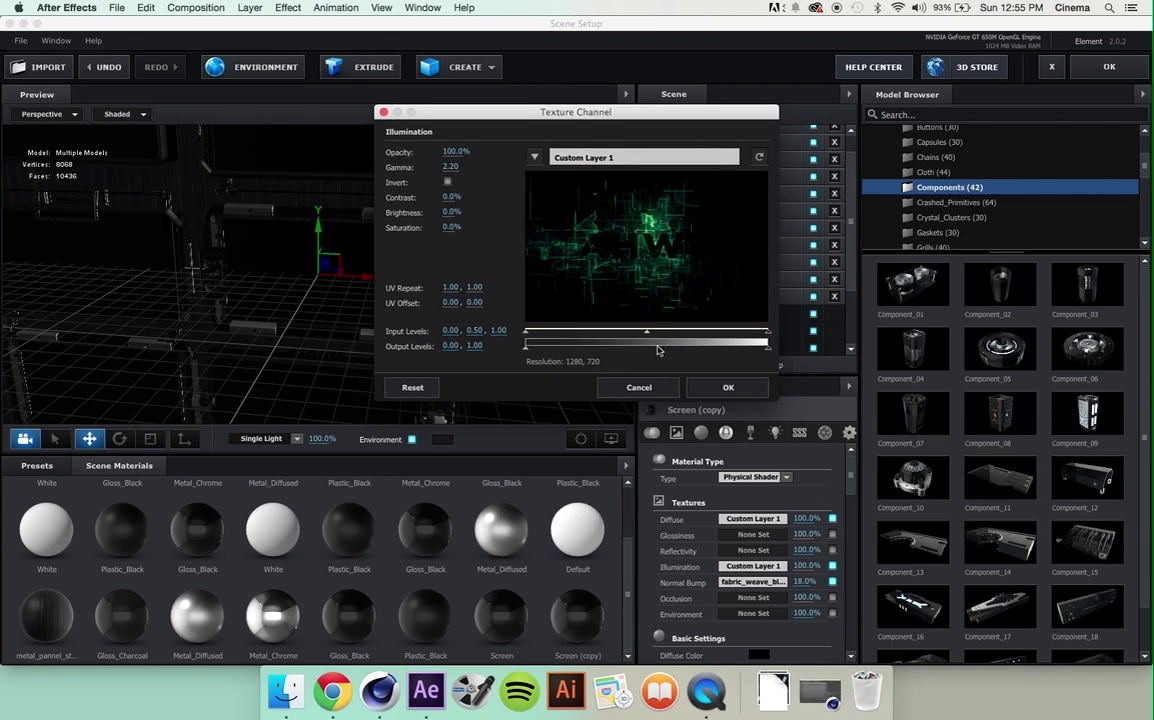
pyautogui.click(534, 157)
pyautogui.click(560, 190)
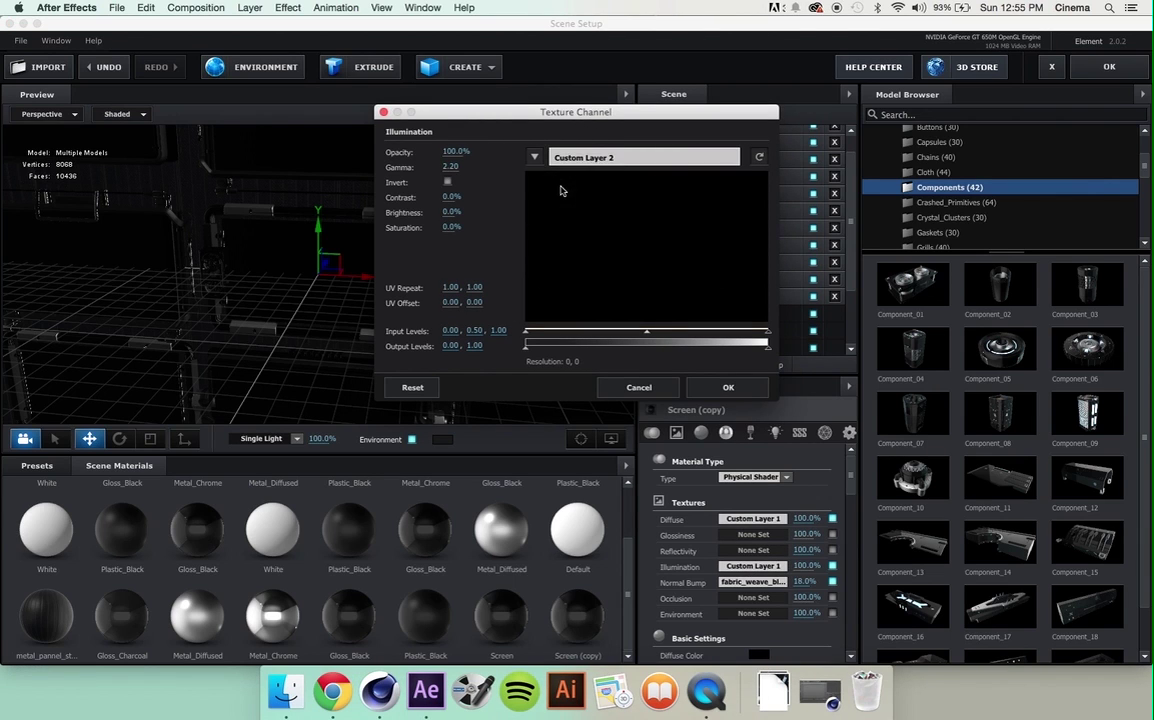
pyautogui.click(718, 387)
pyautogui.click(755, 519)
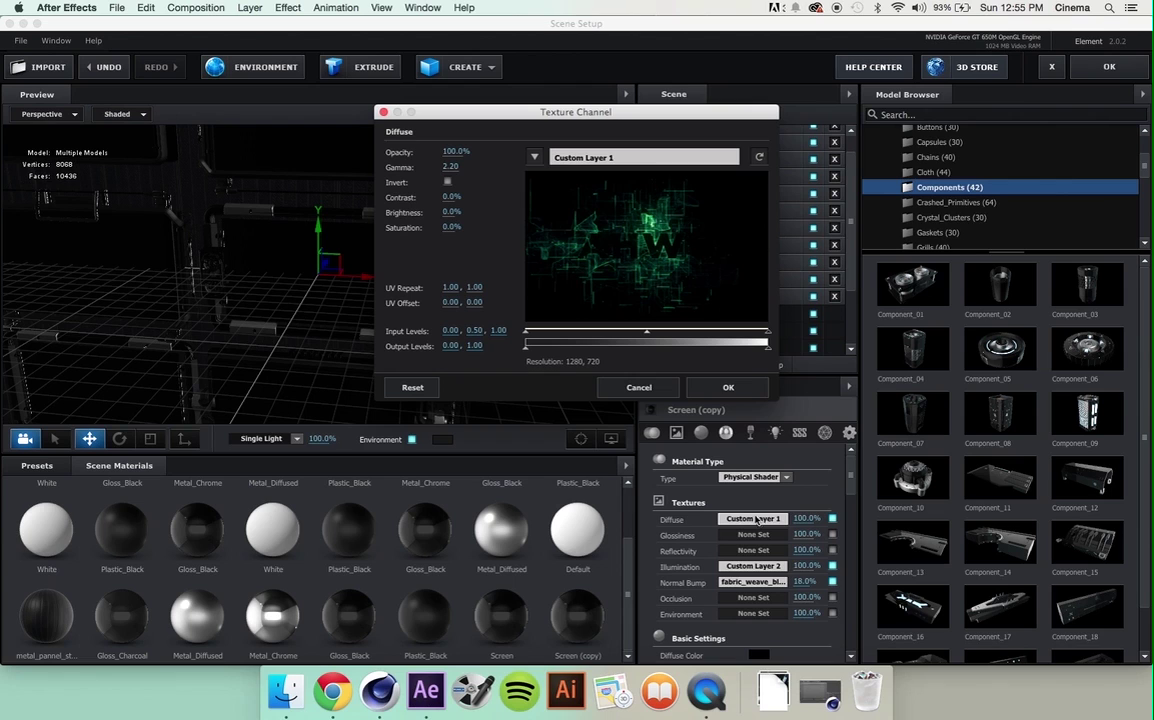
pyautogui.click(534, 157)
pyautogui.click(560, 174)
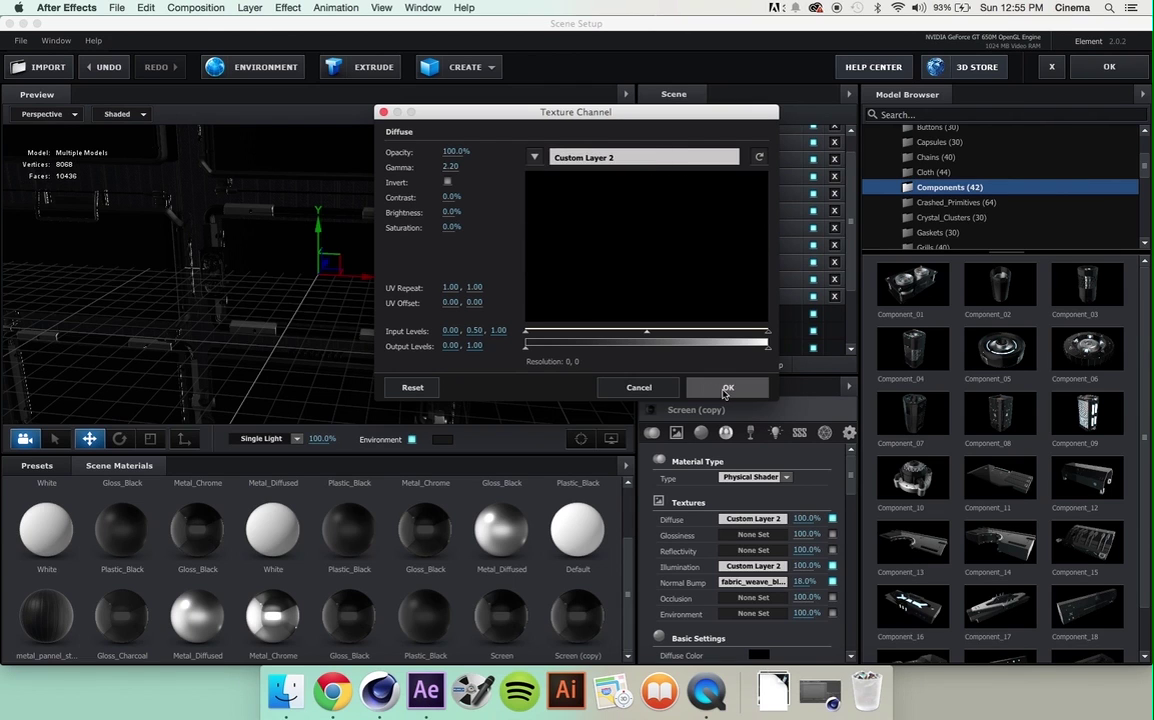
pyautogui.click(728, 387)
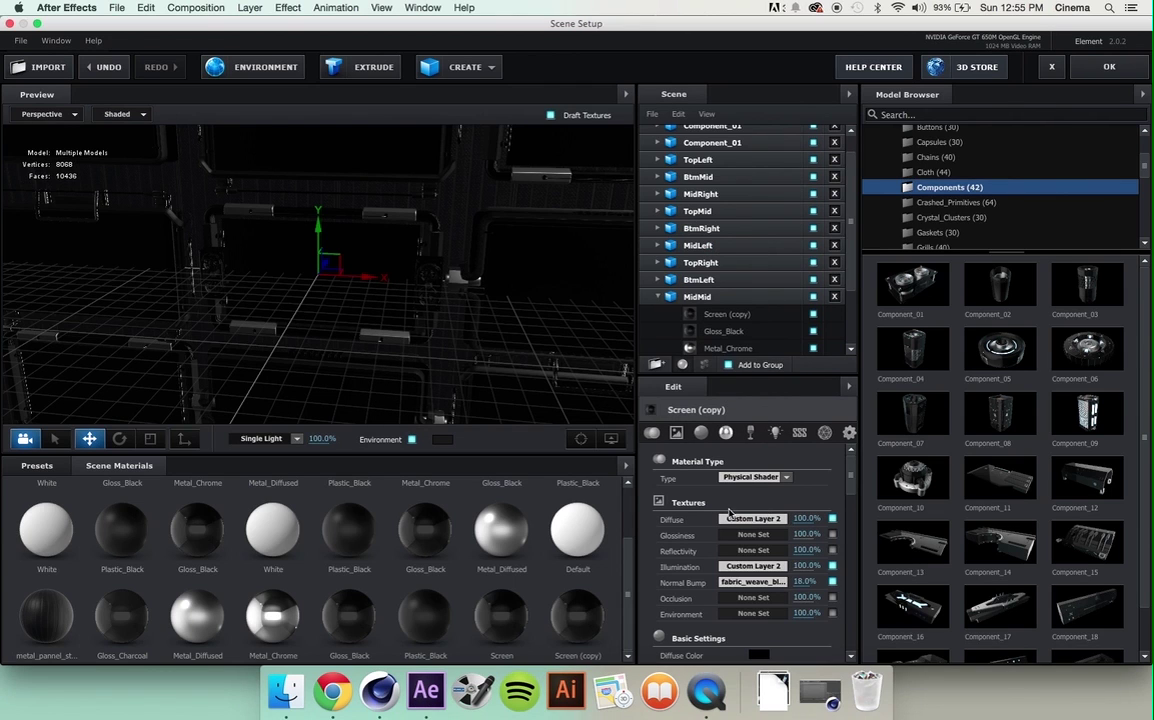
# - Set Screen (copy)'s Diffuse and Illumination textures back to Custom Layer 1
pyautogui.click(758, 518)
pyautogui.click(534, 157)
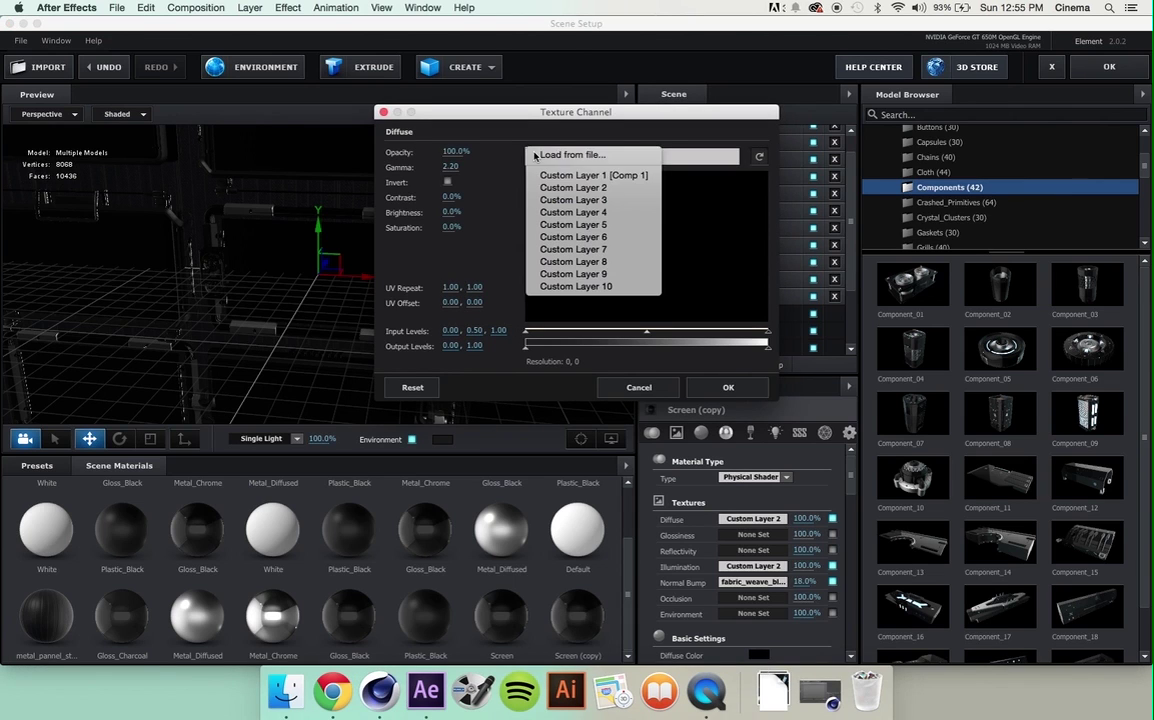
pyautogui.click(575, 173)
pyautogui.click(728, 387)
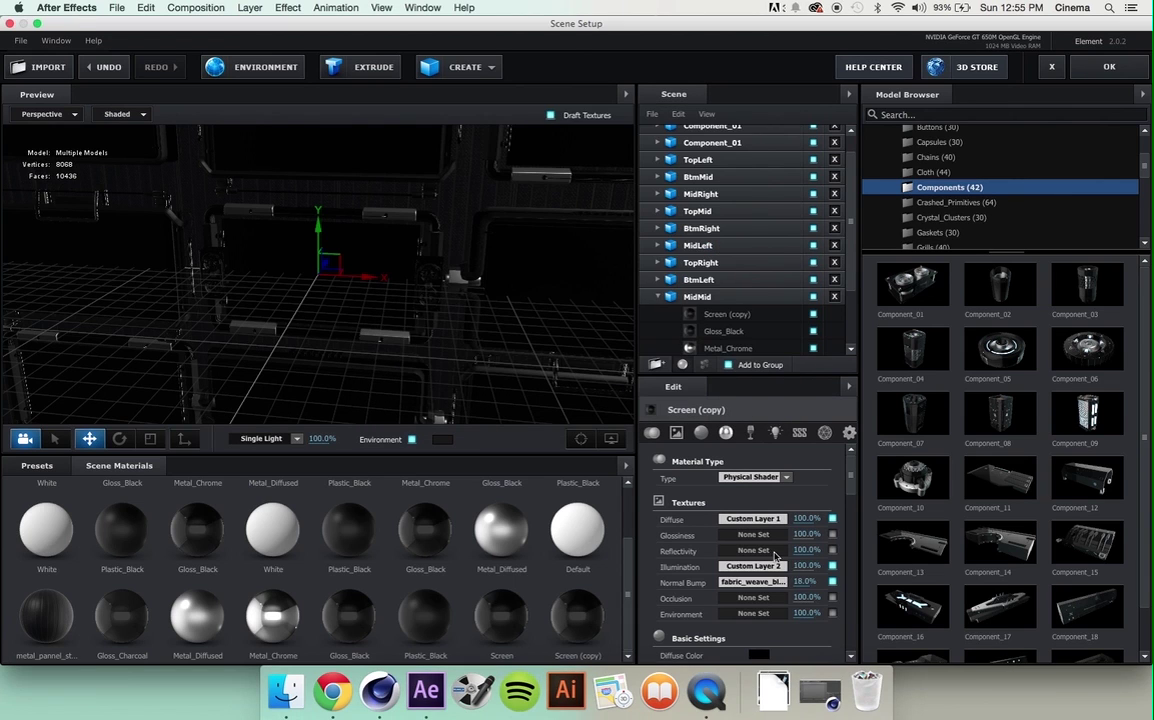
pyautogui.click(753, 566)
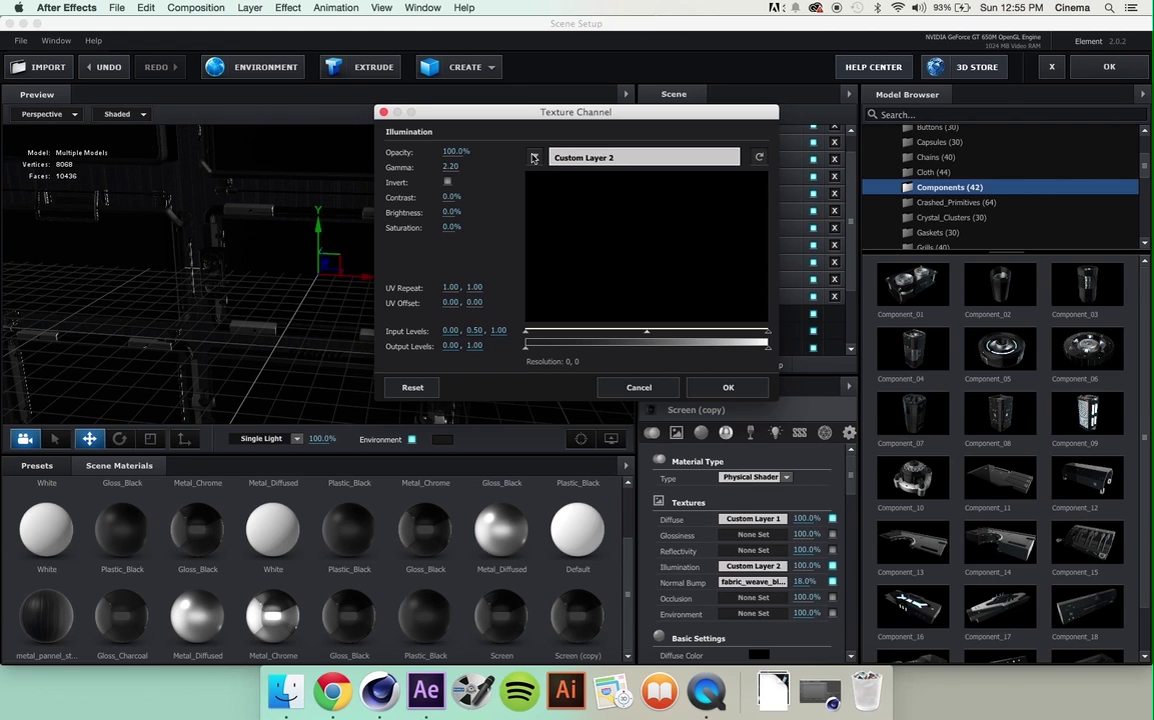
pyautogui.click(533, 158)
pyautogui.click(572, 185)
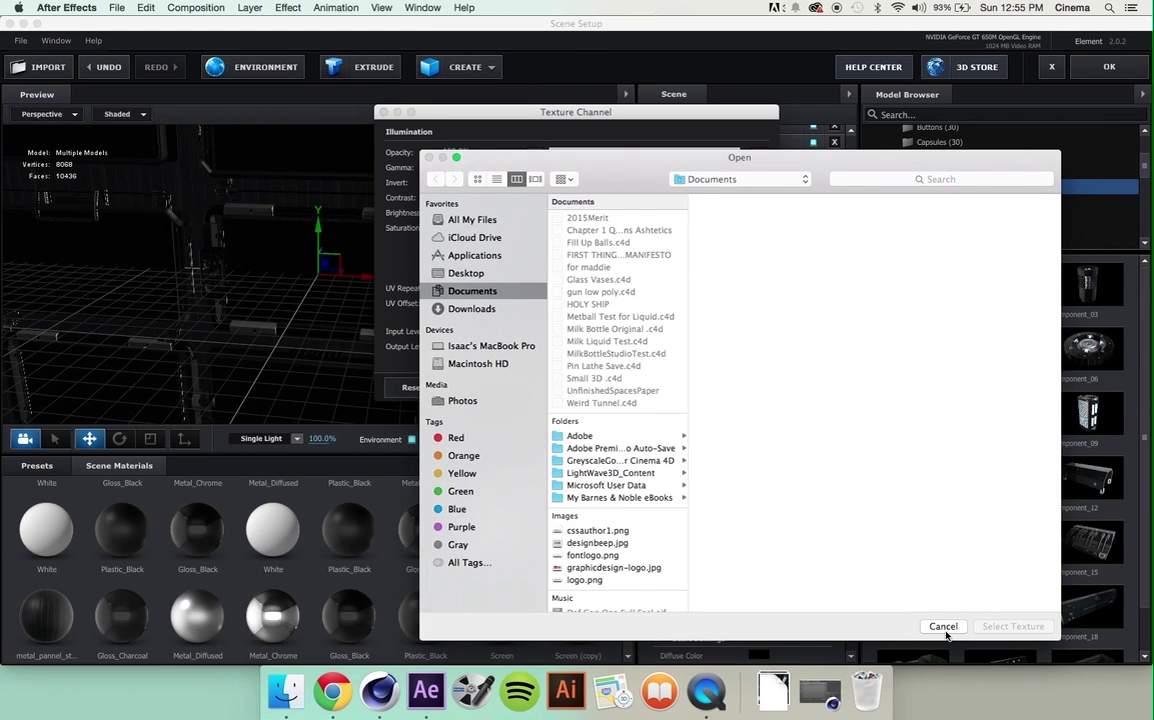
pyautogui.click(943, 626)
pyautogui.click(533, 156)
pyautogui.click(585, 175)
pyautogui.click(728, 387)
pyautogui.moveTo(389, 385); pyautogui.dragTo(660, 336)
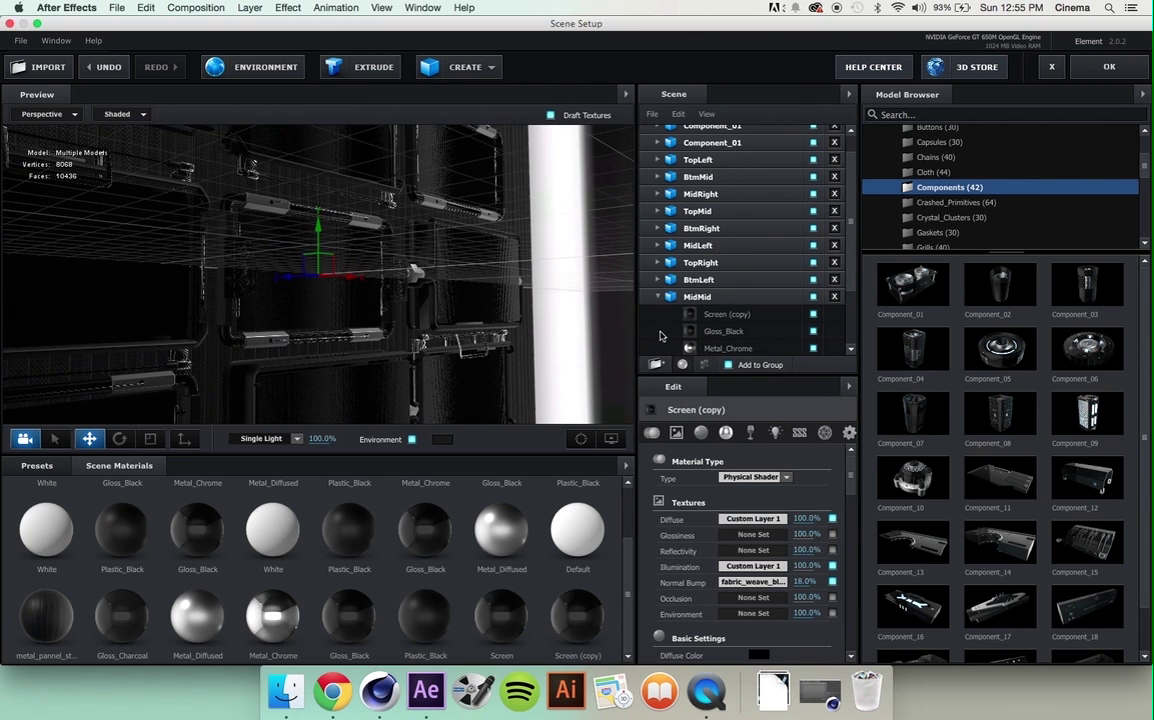
# - Toggle MidMid's Gloss_Black and Screen (copy) materials to identify their parts, then select Screen (copy)
pyautogui.click(735, 332)
pyautogui.click(813, 331)
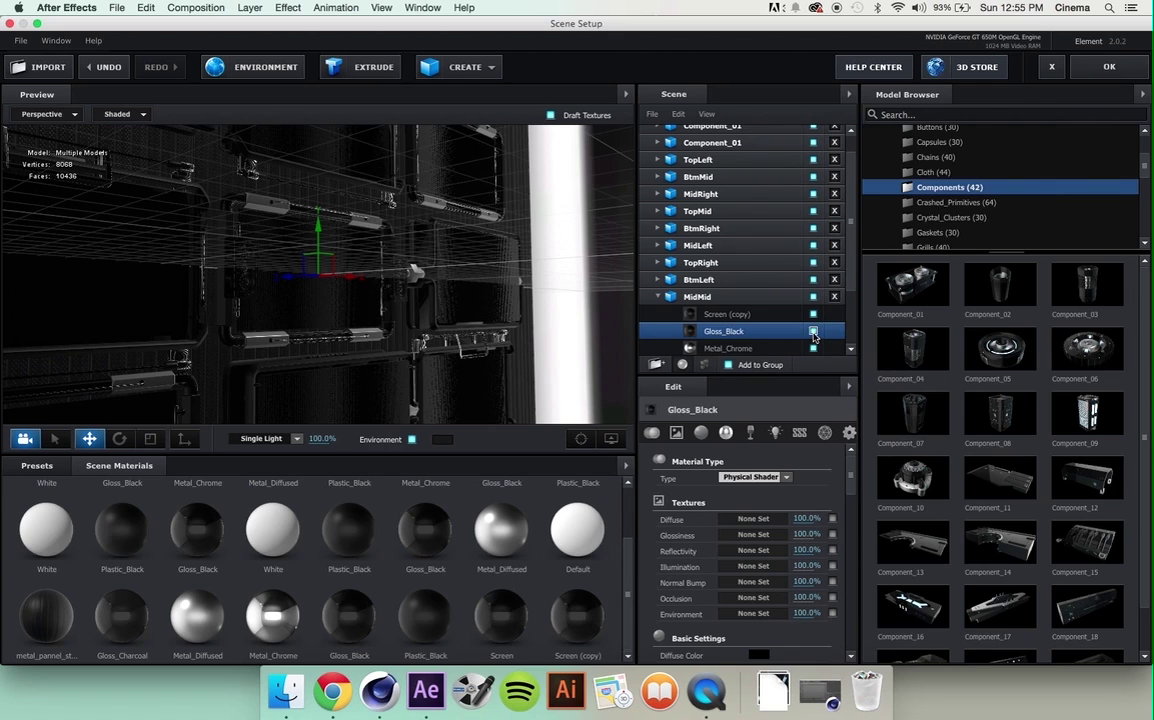
pyautogui.click(813, 331)
pyautogui.click(813, 314)
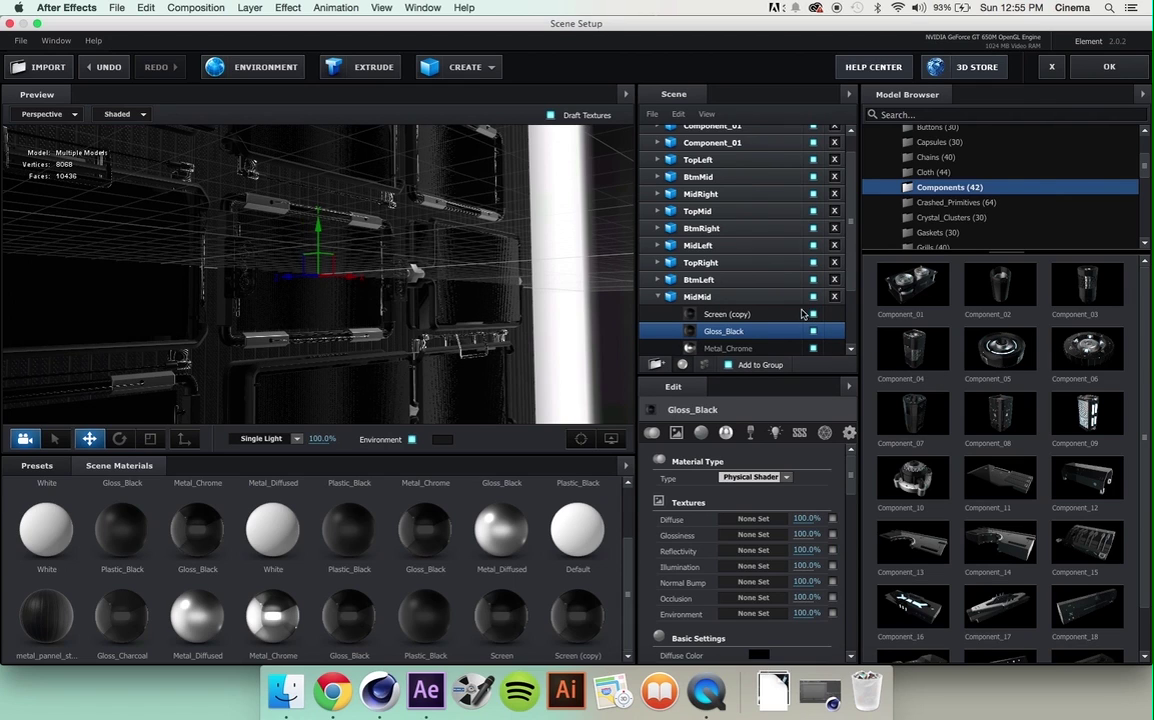
pyautogui.click(740, 314)
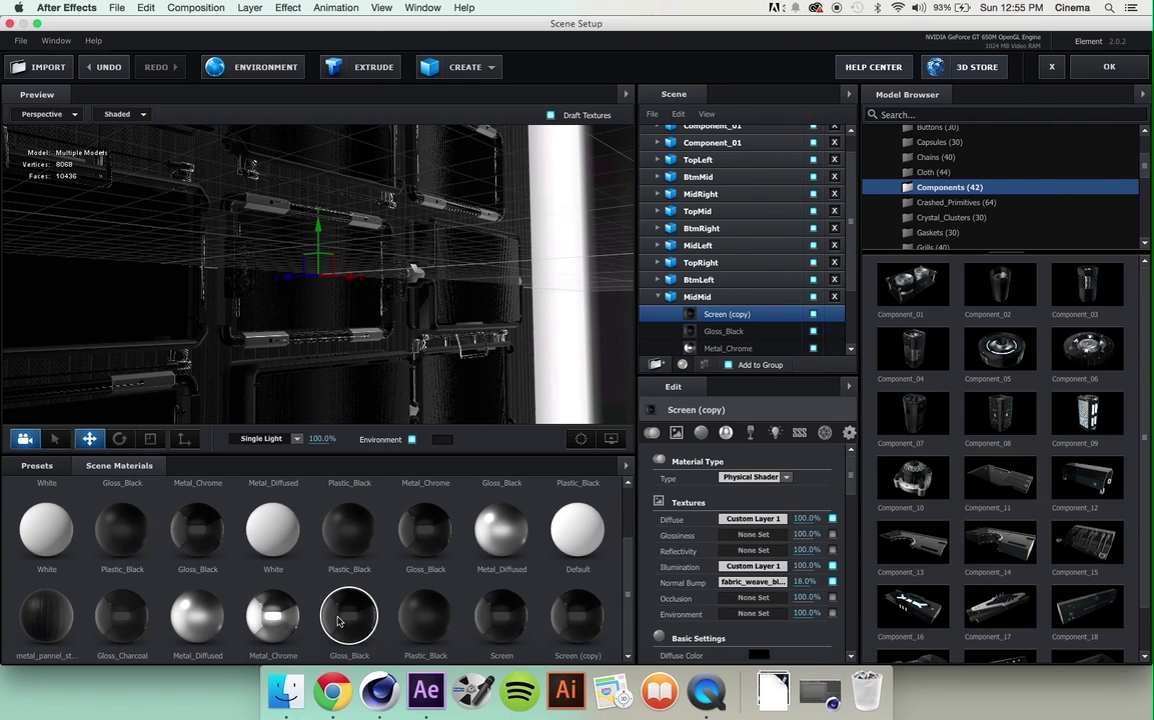
# - Replace Screen (copy) with the Black_Gloss preset from Materials > Physical
pyautogui.click(38, 465)
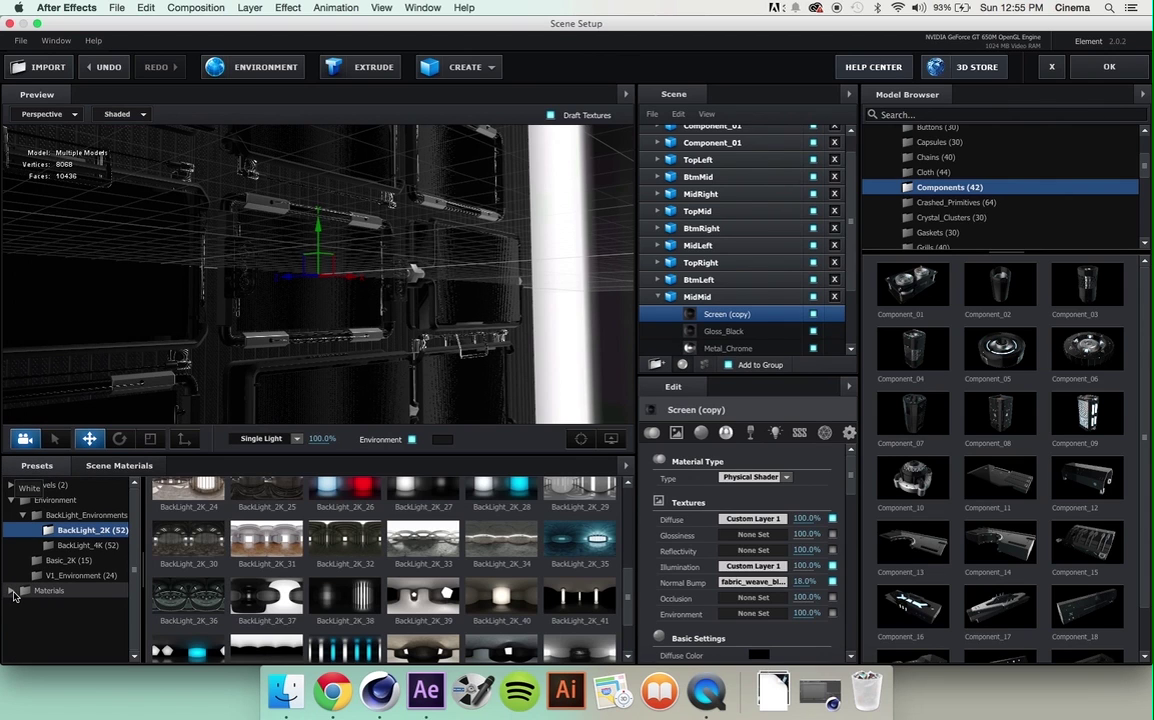
pyautogui.click(14, 592)
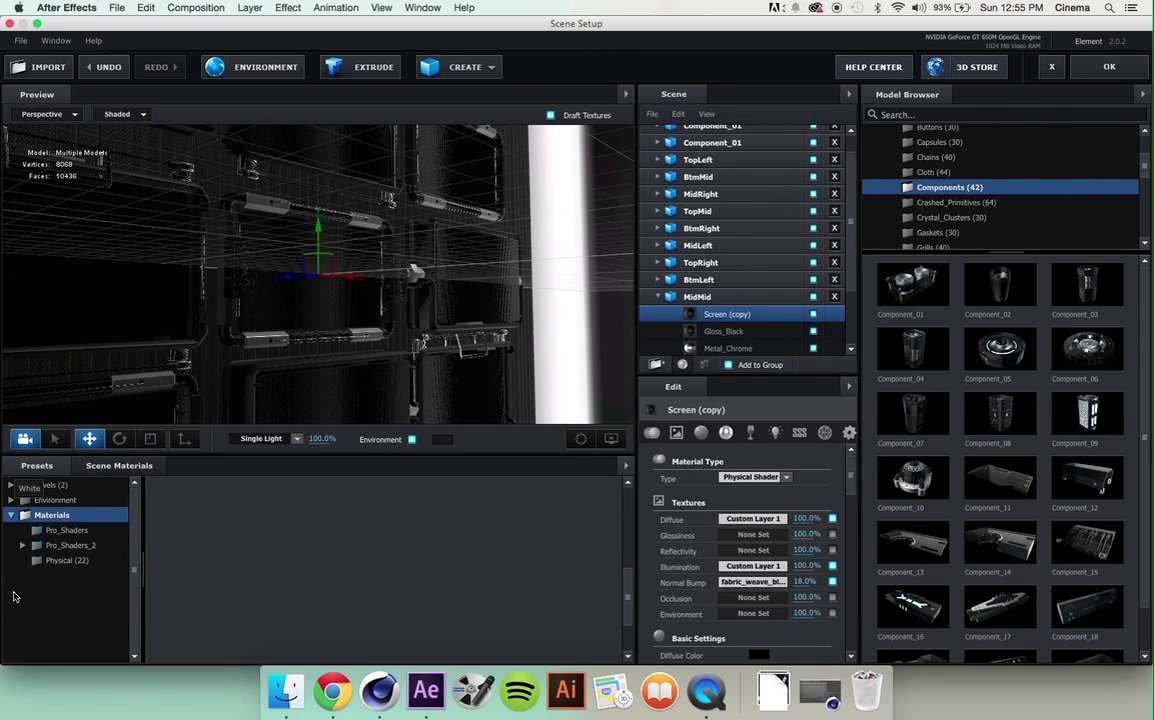
pyautogui.click(55, 561)
pyautogui.scroll(5, 210, 533)
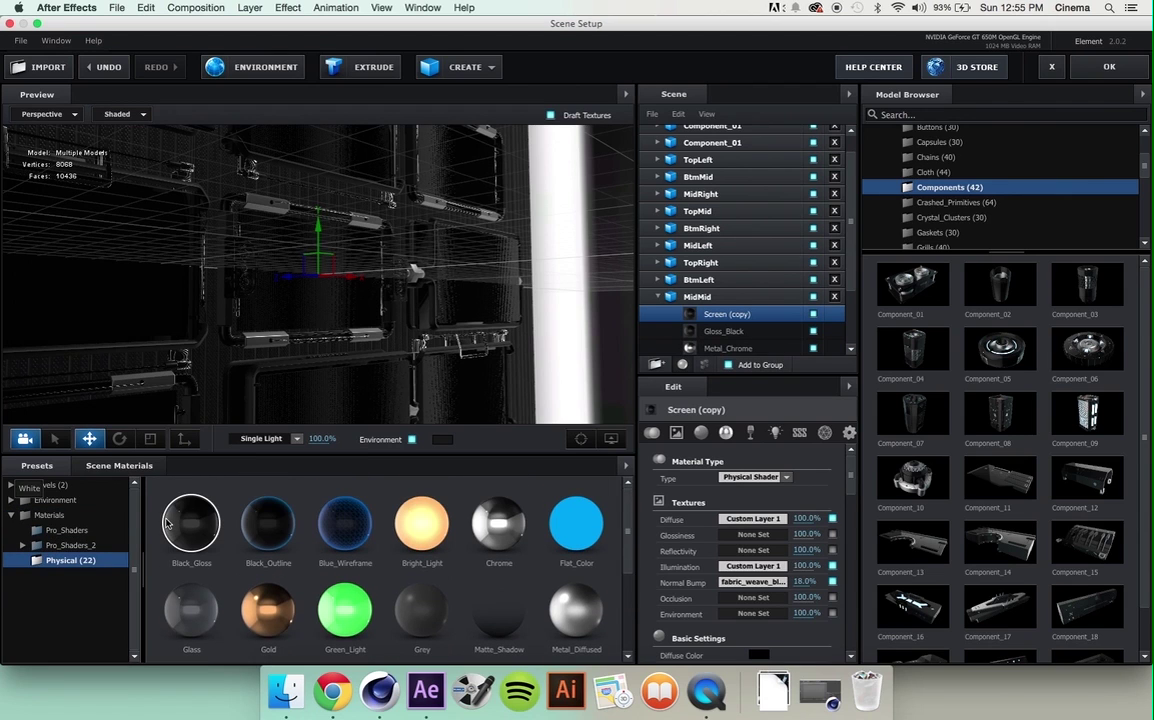
pyautogui.moveTo(186, 528); pyautogui.dragTo(748, 318)
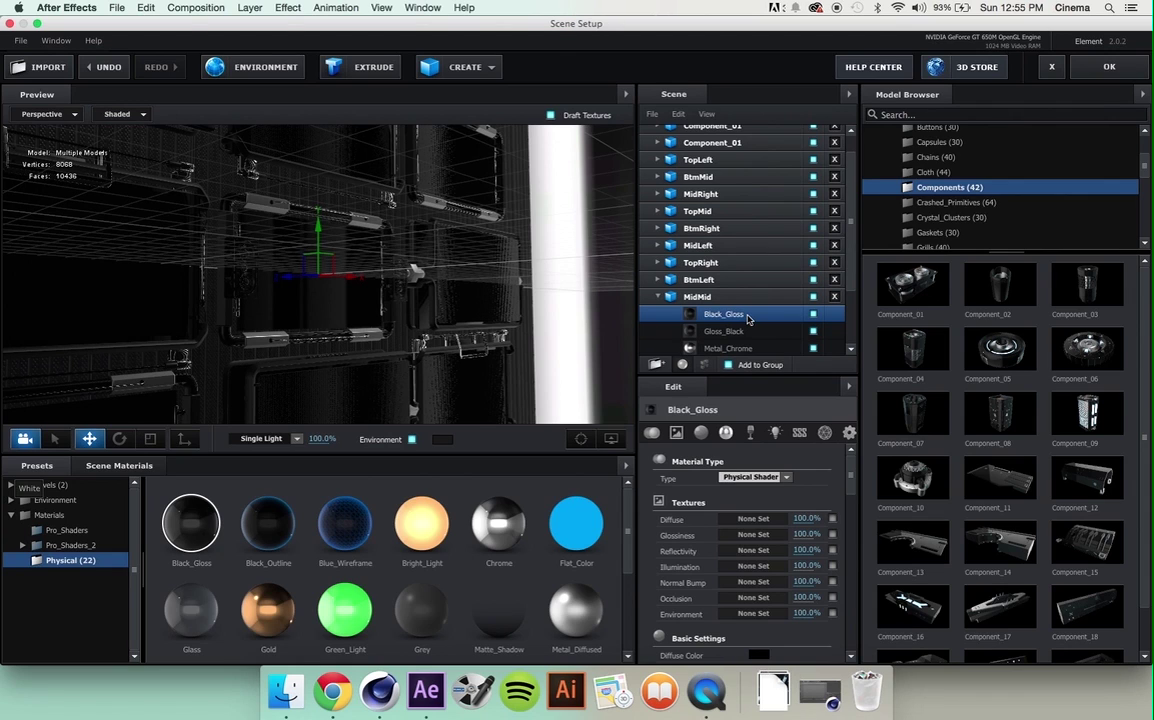
# - Load fabric_weave_blue_twill_normal.jpg from Pro_Shaders_maps > Fabric_maps as Black_Gloss's Normal Bump
pyautogui.click(752, 582)
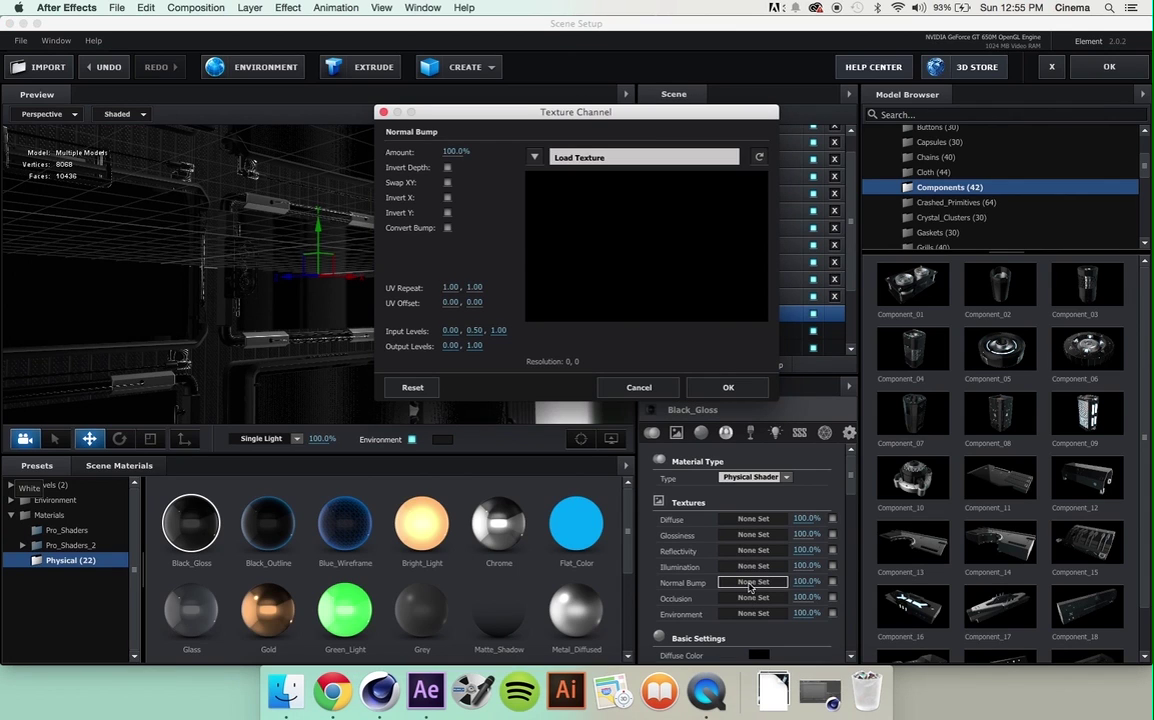
pyautogui.click(565, 158)
pyautogui.click(565, 157)
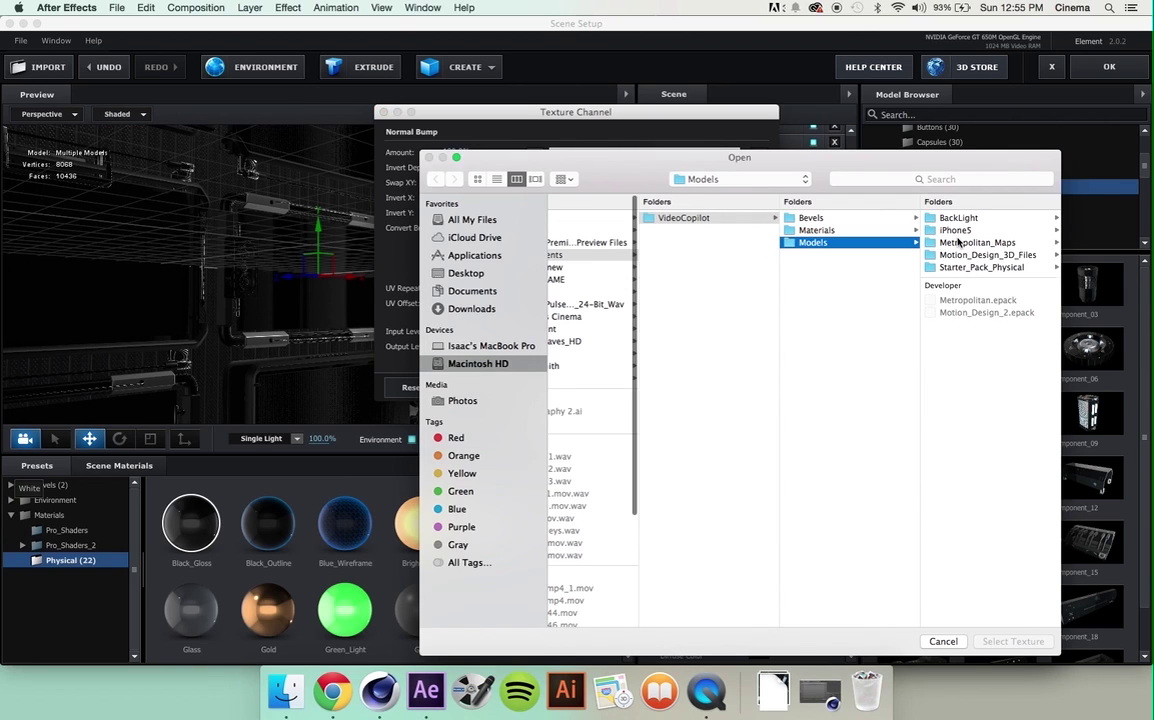
pyautogui.click(817, 231)
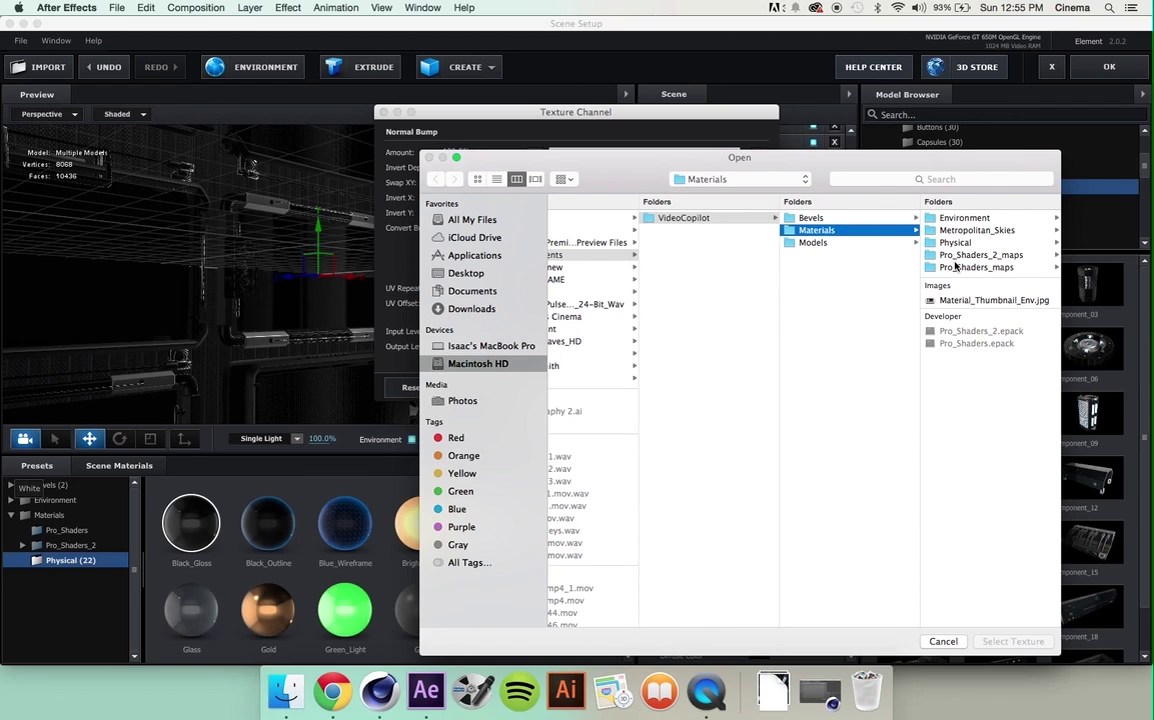
pyautogui.click(955, 265)
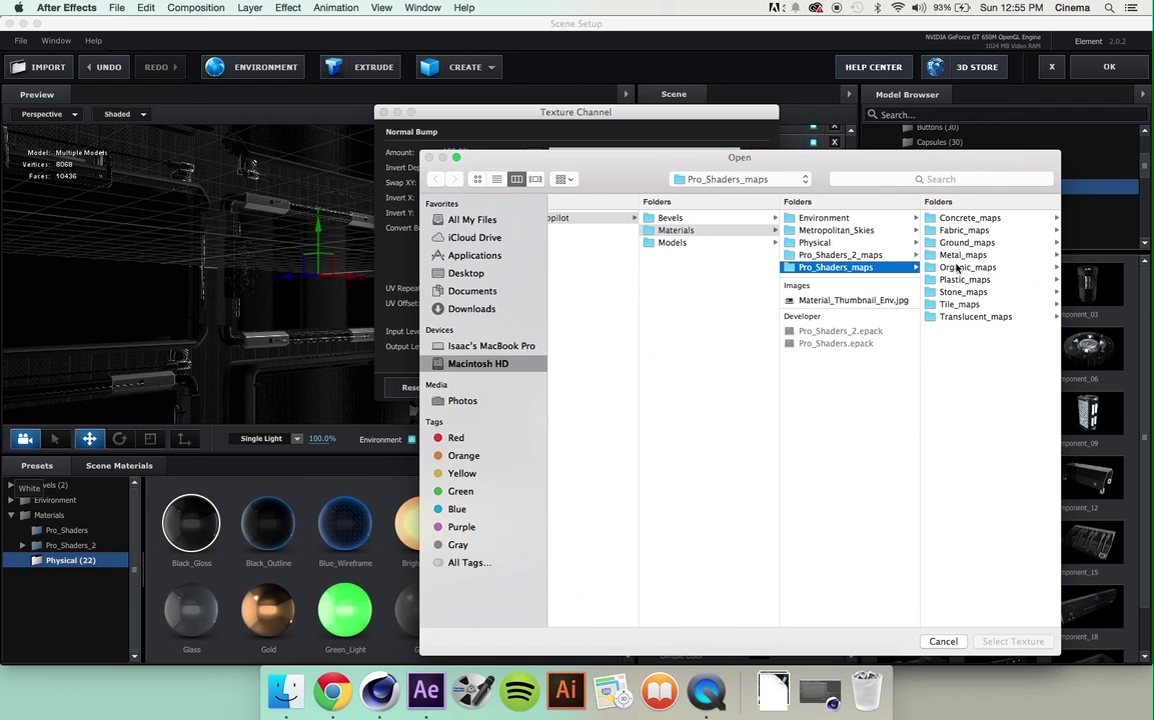
pyautogui.click(955, 231)
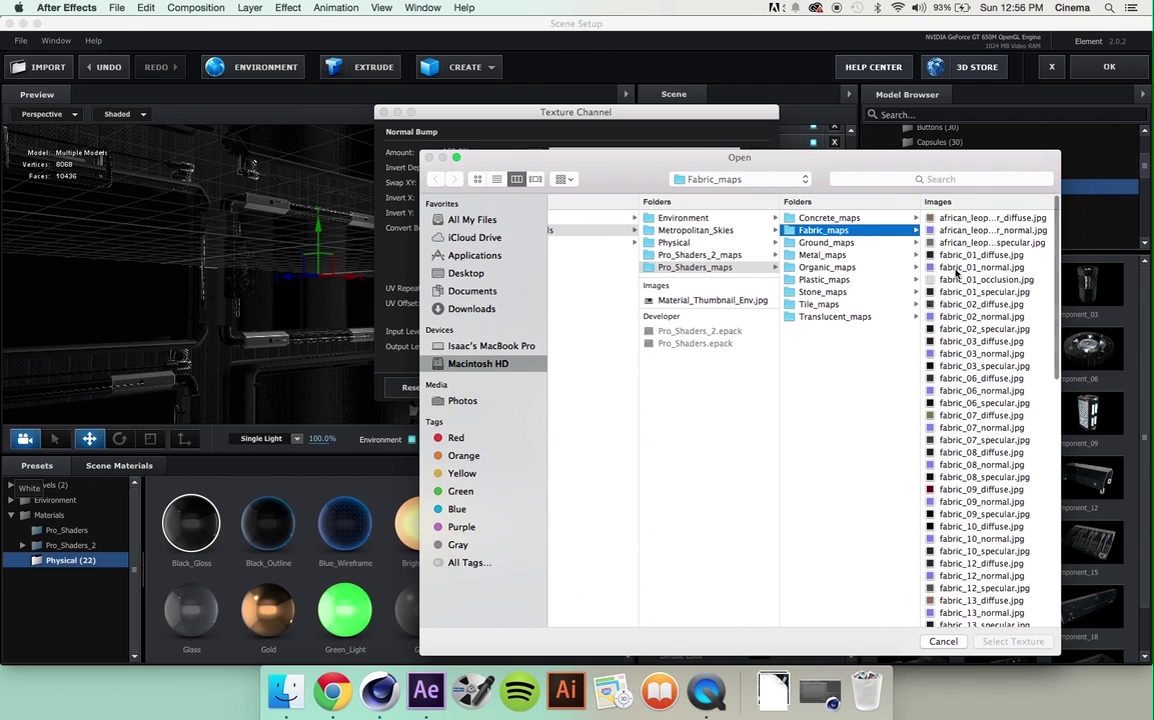
pyautogui.scroll(-8, 970, 446)
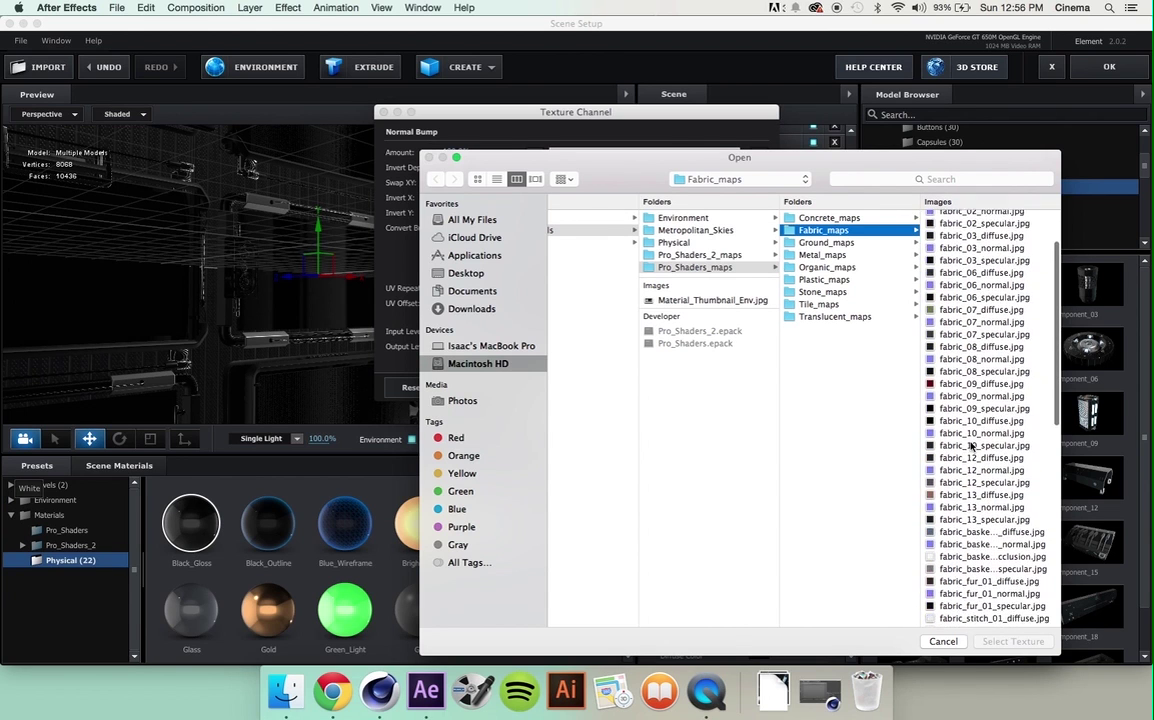
pyautogui.scroll(-3, 968, 430)
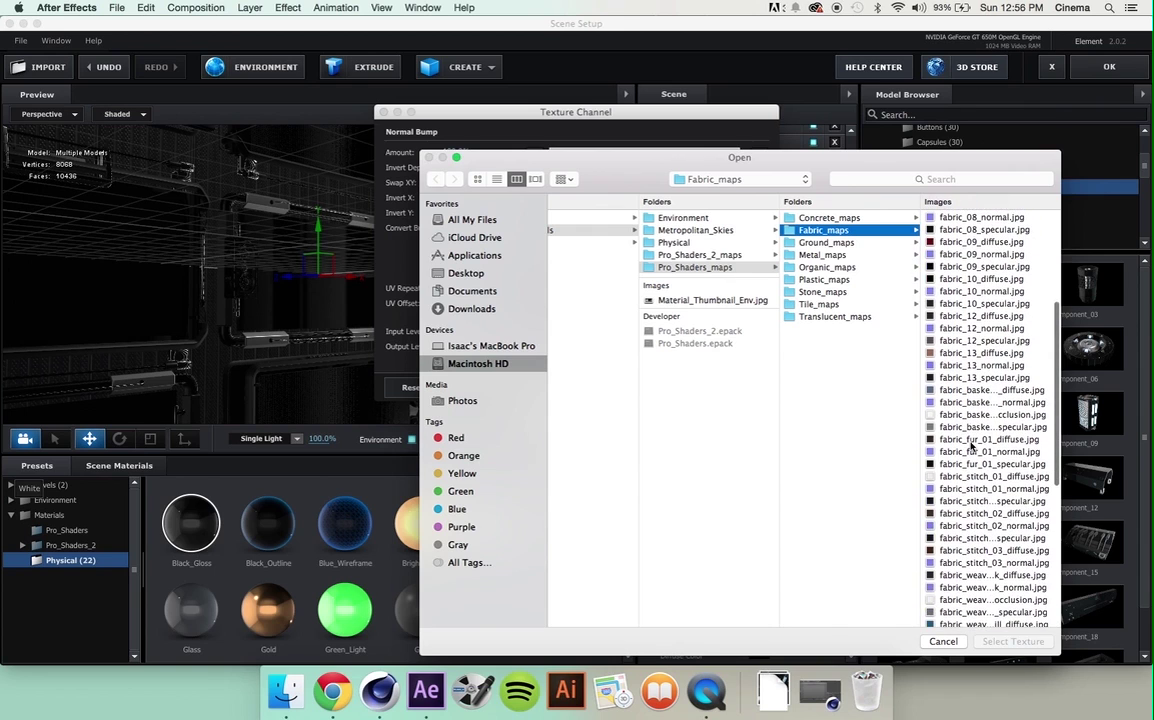
pyautogui.scroll(-5, 970, 445)
pyautogui.click(958, 524)
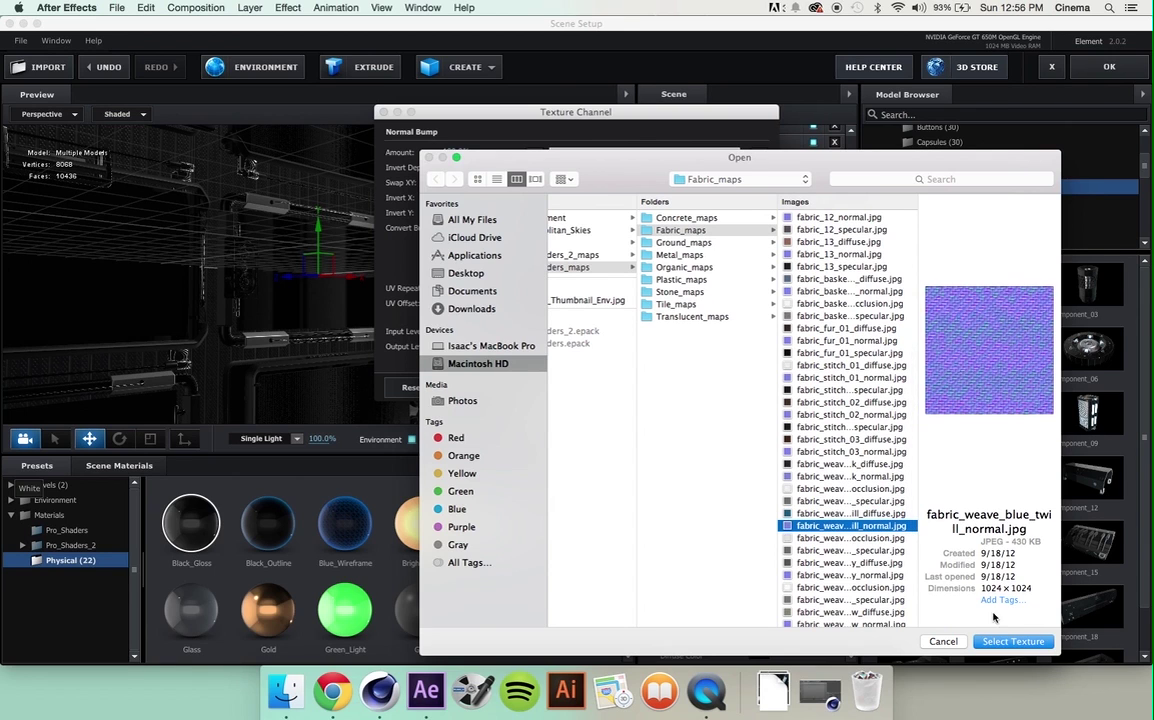
pyautogui.doubleClick(820, 528)
# - Set the Normal Bump UV repeat to 5, 5 and its strength to about 40%
pyautogui.click(451, 287)
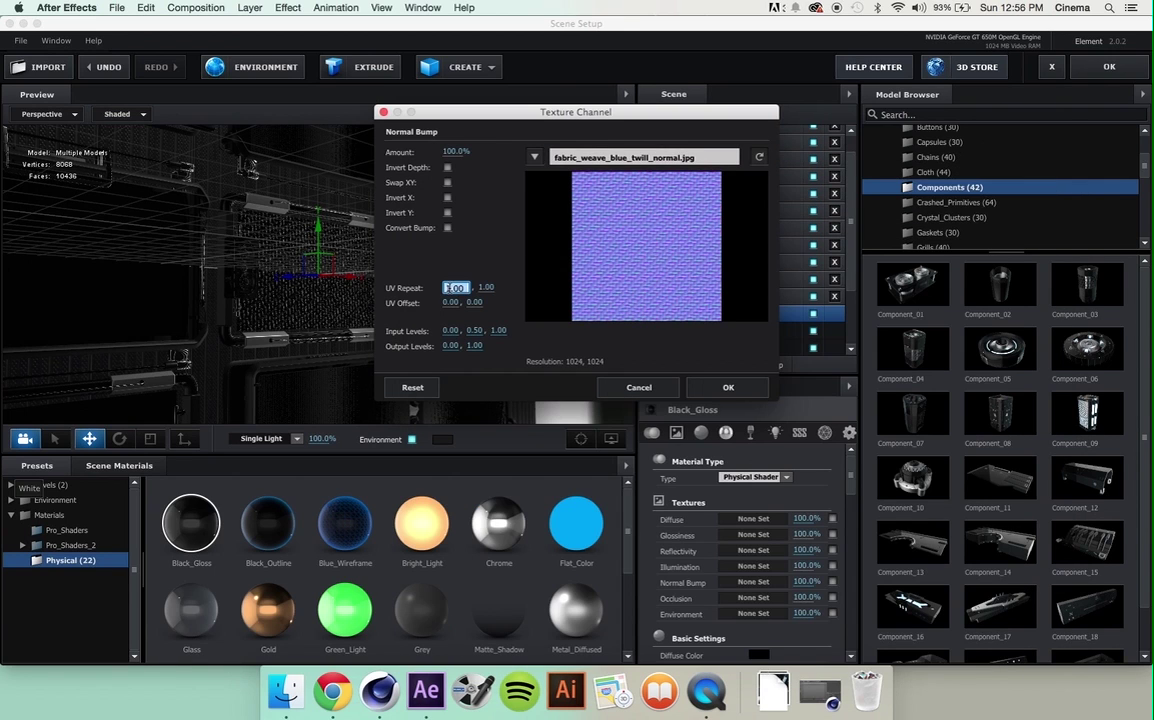
pyautogui.write('5')
pyautogui.press('Tab')
pyautogui.write('5')
pyautogui.click(712, 389)
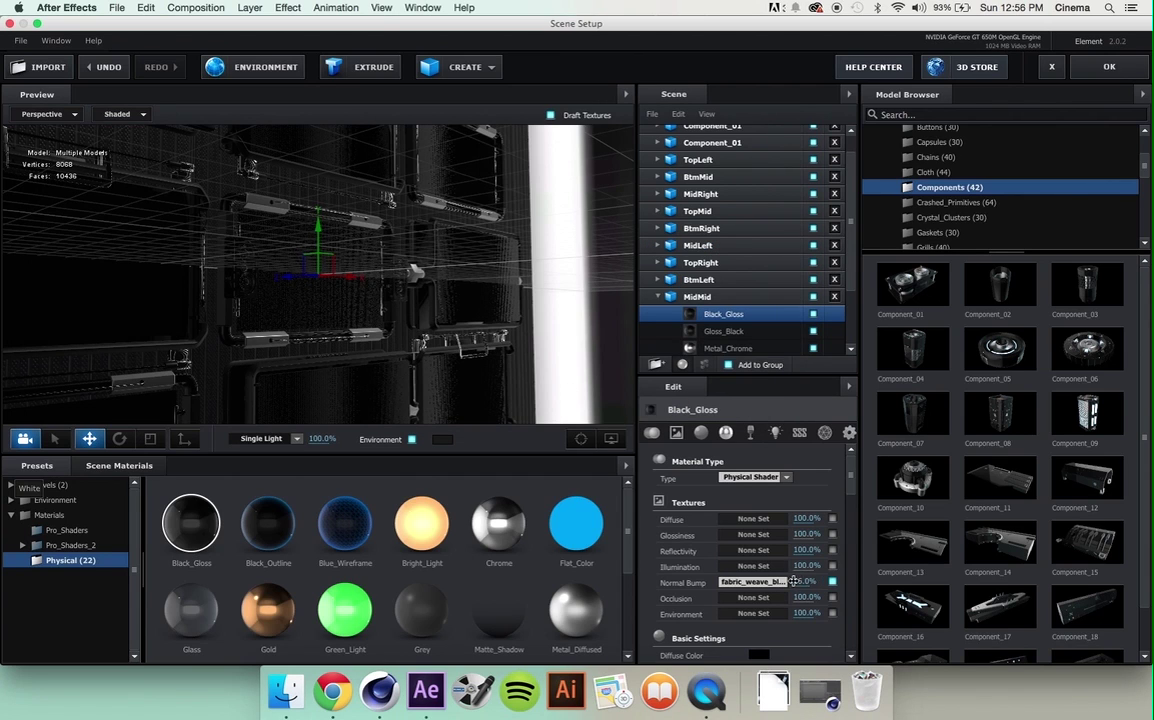
pyautogui.moveTo(753, 580); pyautogui.dragTo(761, 580)
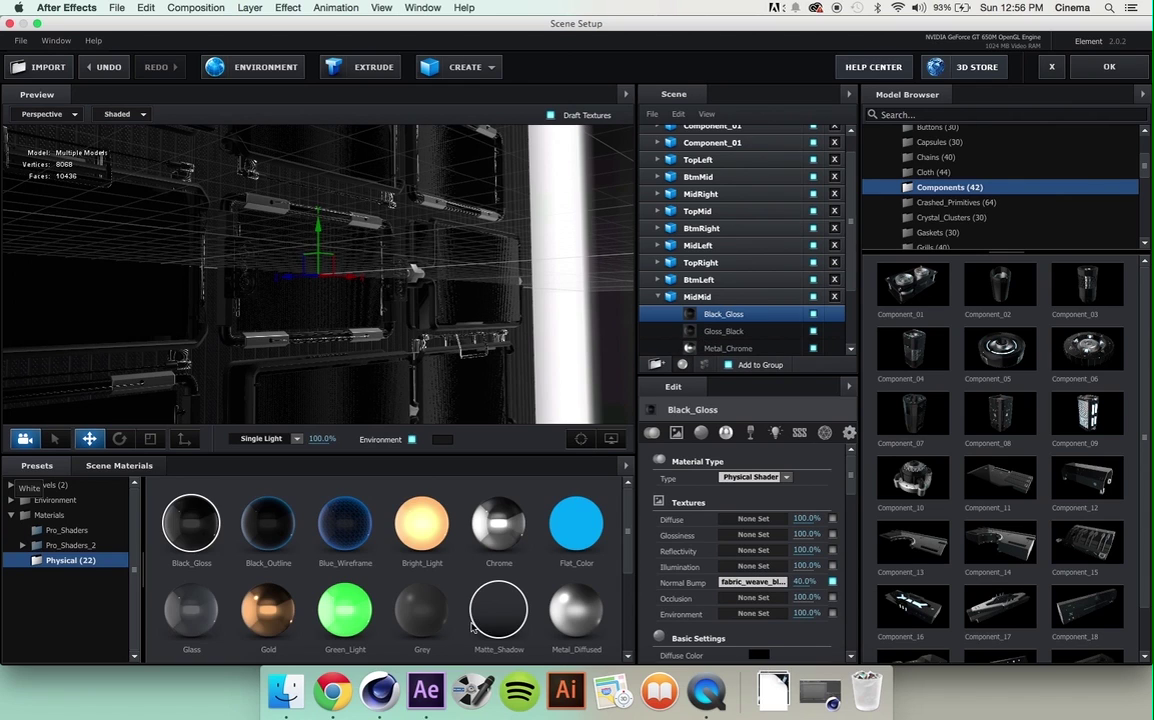
# - Set Black_Gloss's Diffuse and Illumination textures to Custom Layer 1
pyautogui.click(748, 519)
pyautogui.click(545, 157)
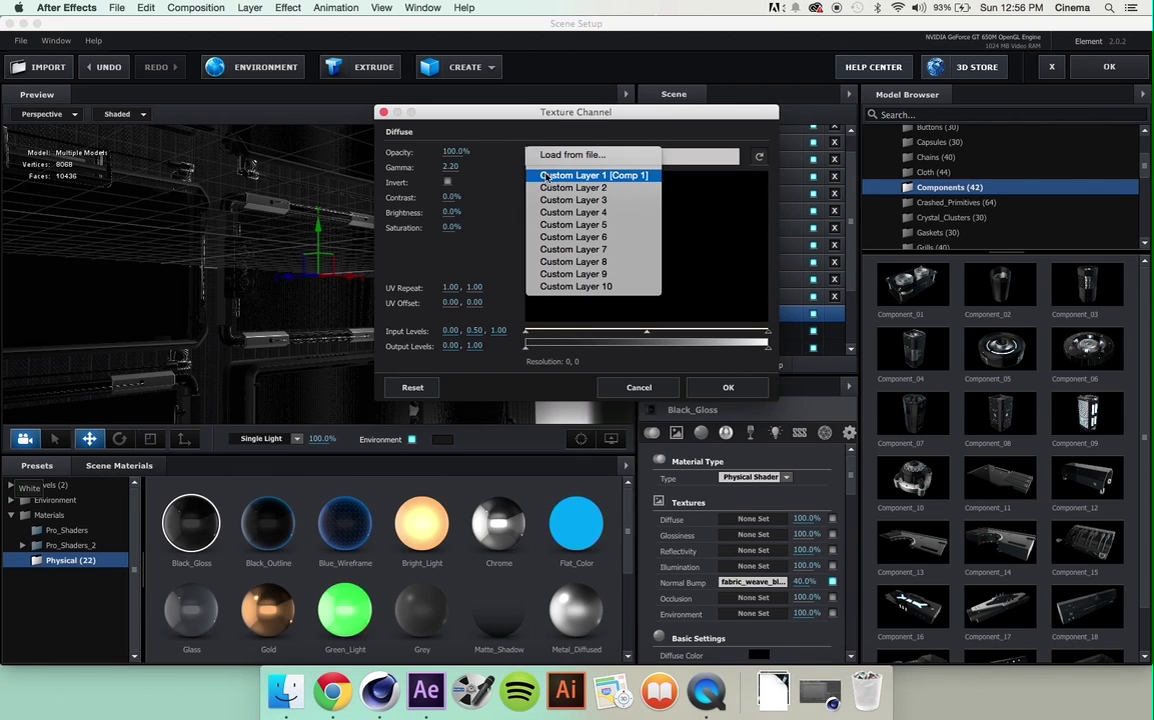
pyautogui.click(545, 176)
pyautogui.click(728, 387)
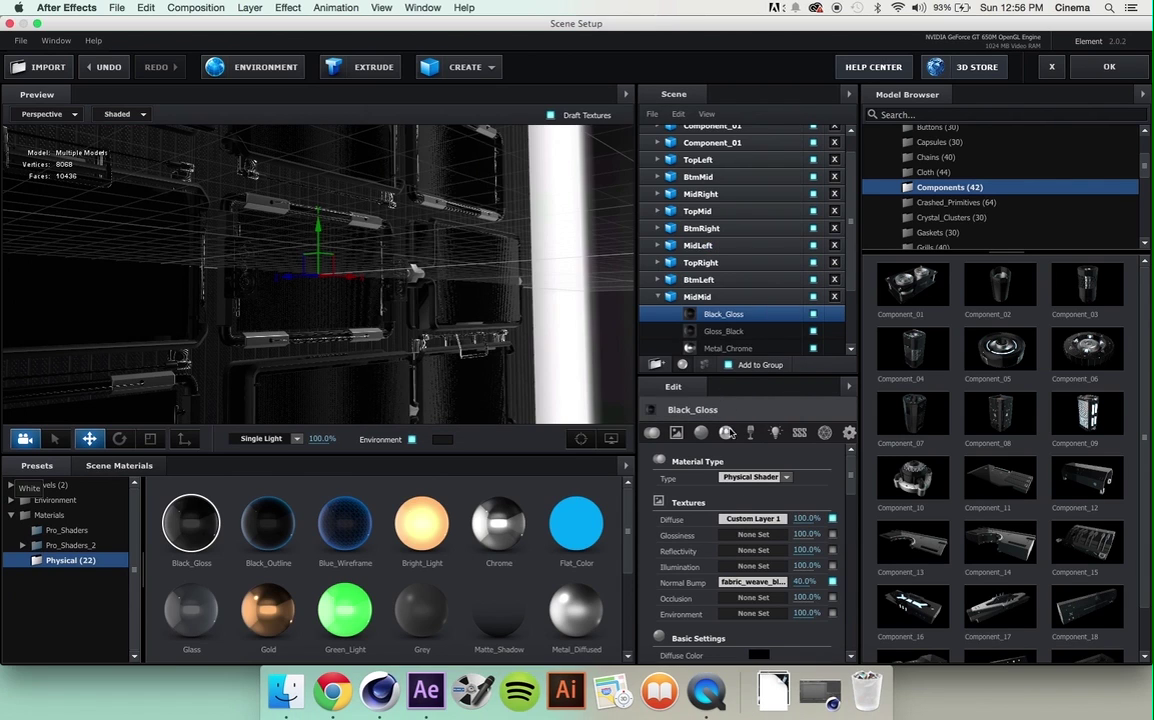
pyautogui.click(742, 567)
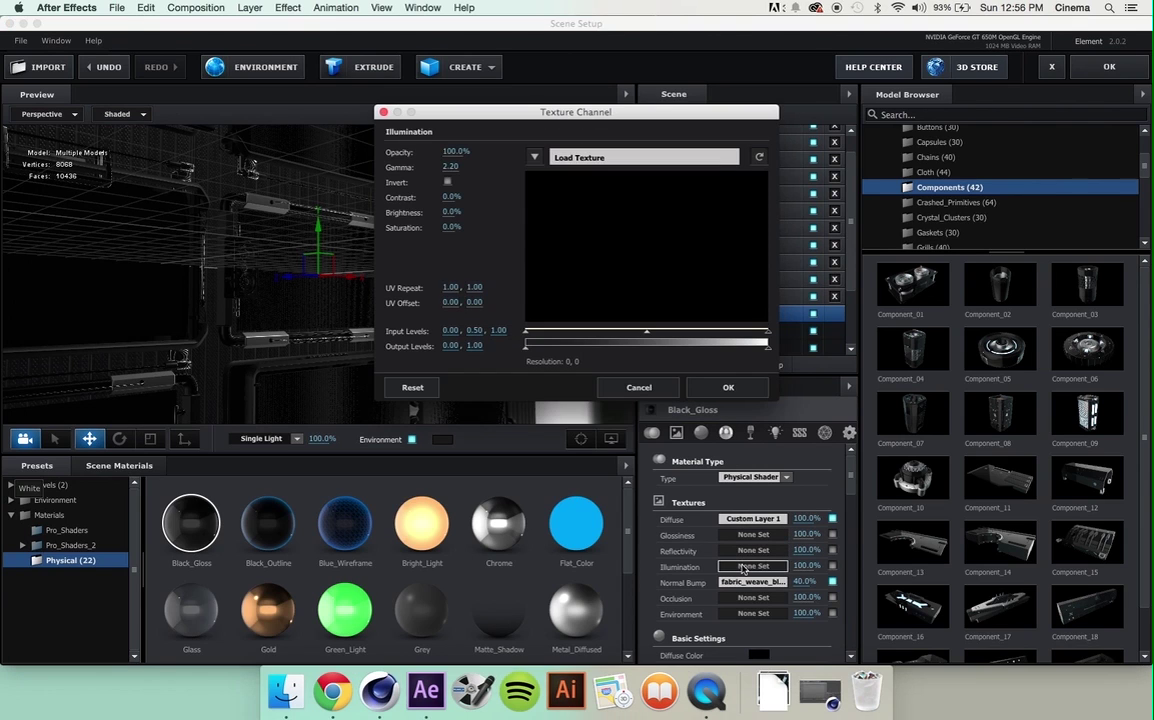
pyautogui.click(545, 157)
pyautogui.click(557, 177)
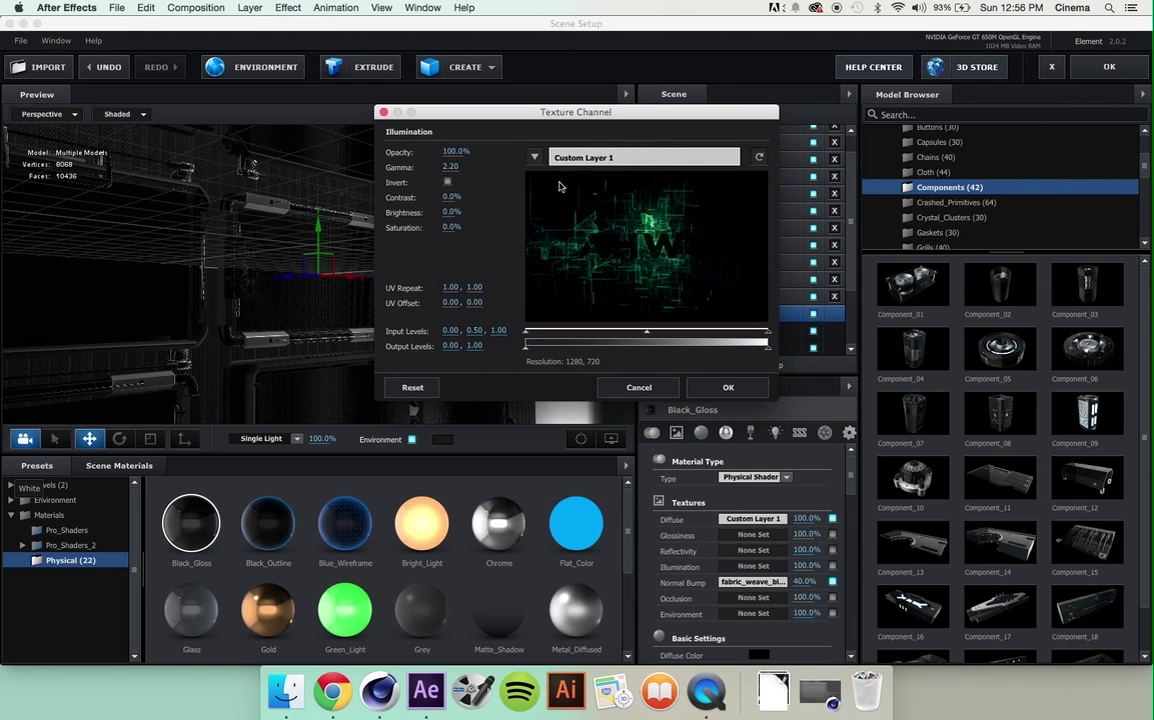
pyautogui.click(728, 387)
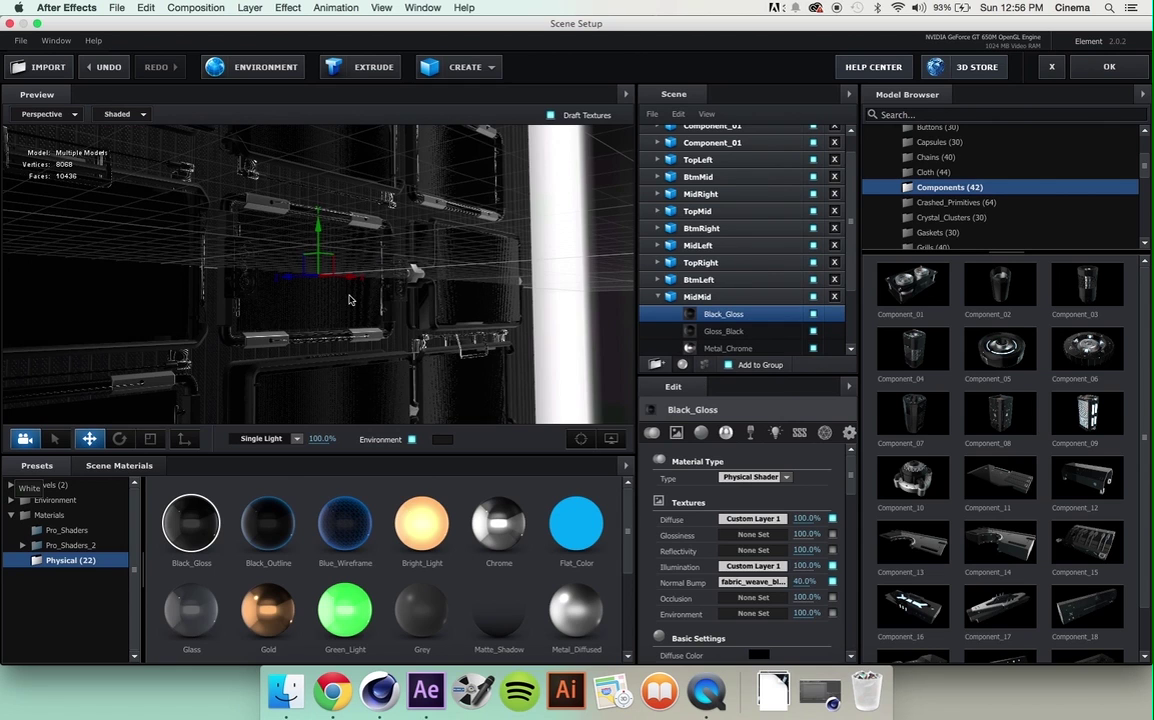
# - Raise Black_Gloss diffuse intensity to 1.00 with a white diffuse colour
pyautogui.scroll(2, 350, 300)
pyautogui.moveTo(396, 323); pyautogui.dragTo(358, 327)
pyautogui.scroll(-1, 660, 561)
pyautogui.scroll(-5, 660, 561)
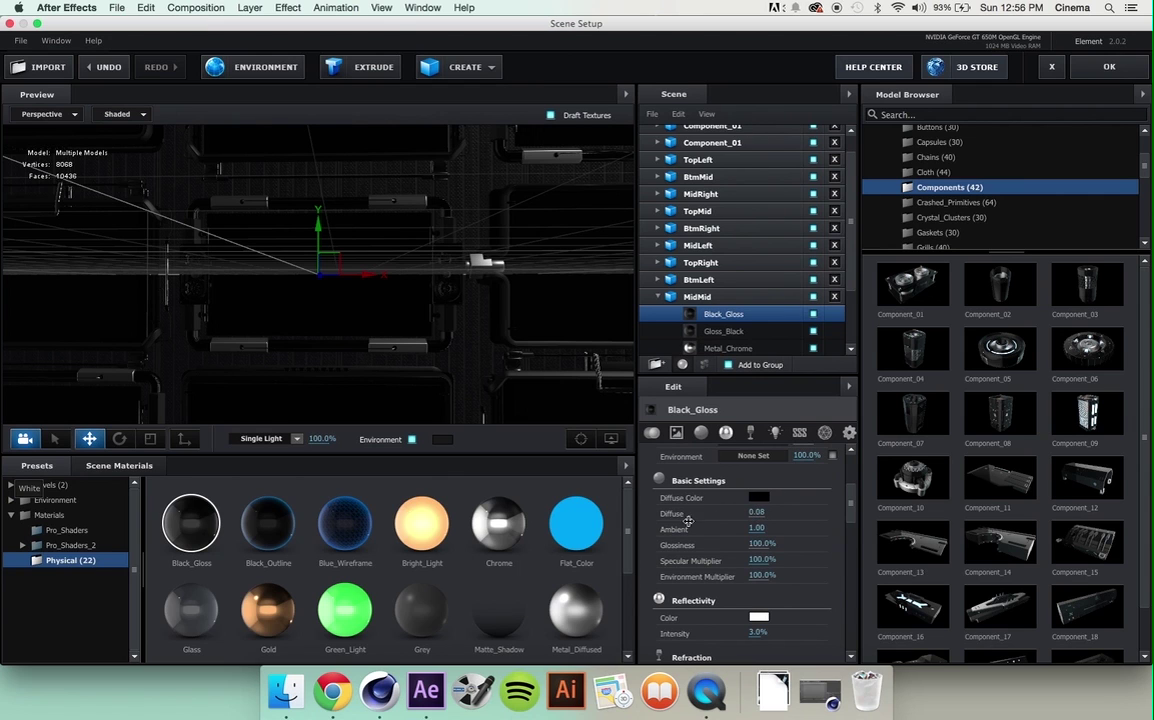
pyautogui.moveTo(656, 516); pyautogui.dragTo(718, 512)
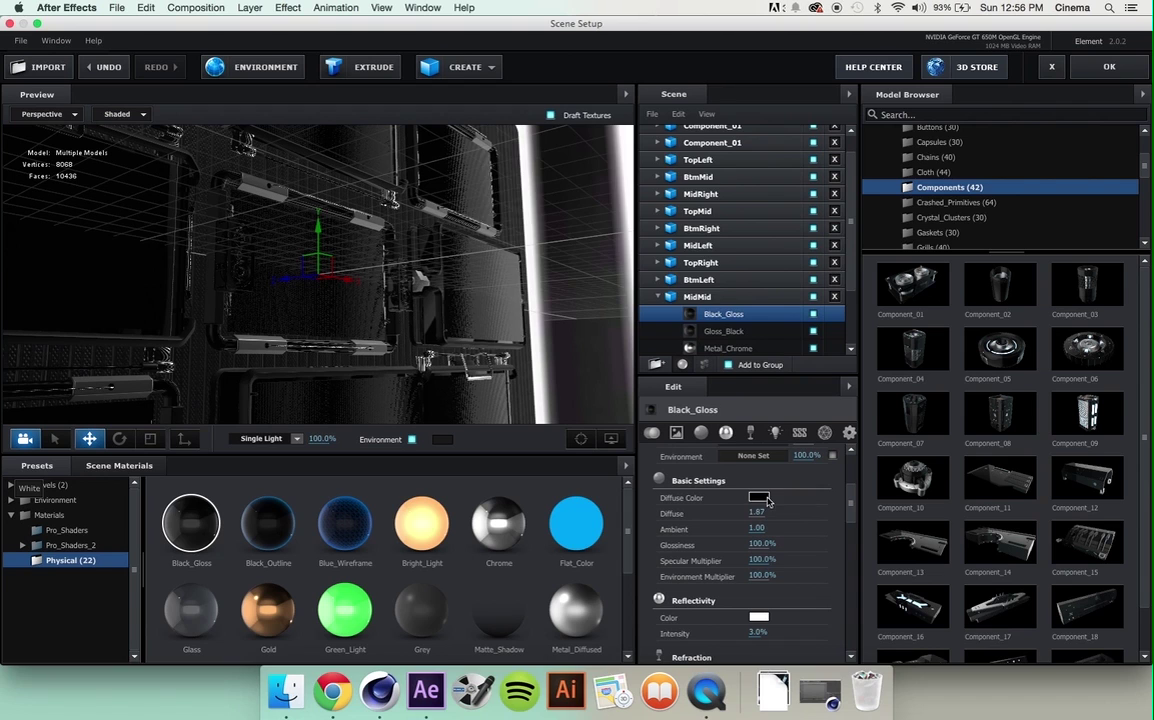
pyautogui.click(766, 500)
pyautogui.click(452, 151)
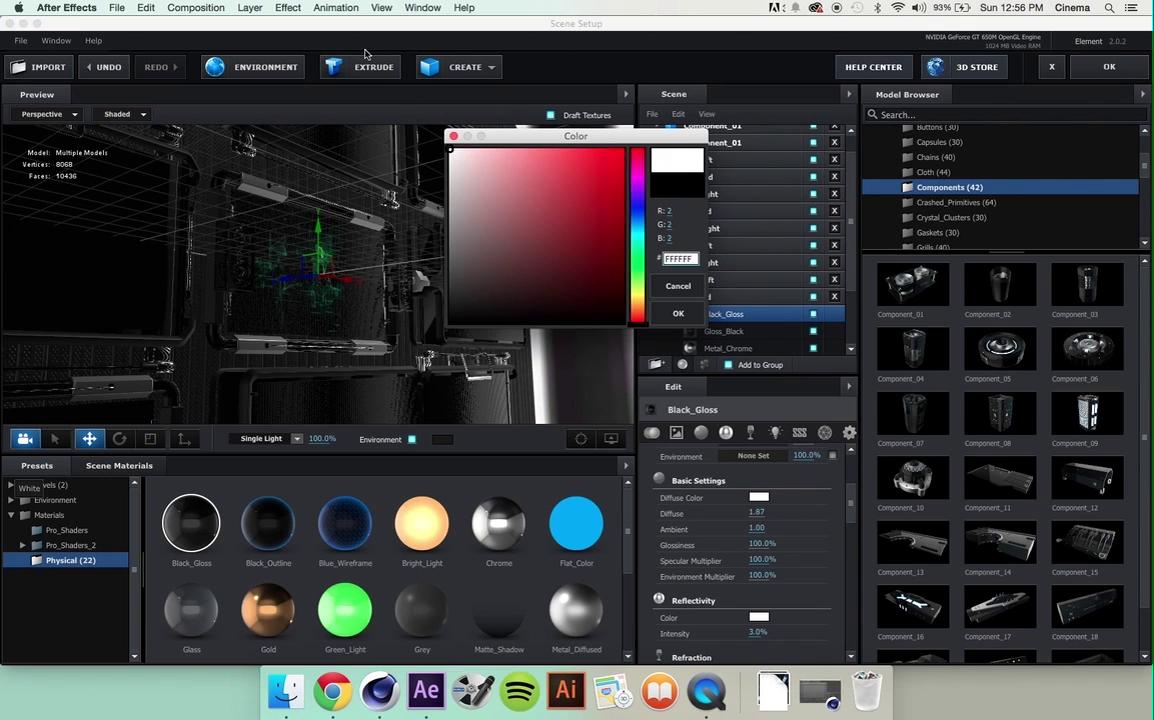
pyautogui.click(677, 313)
pyautogui.moveTo(408, 275); pyautogui.dragTo(292, 265)
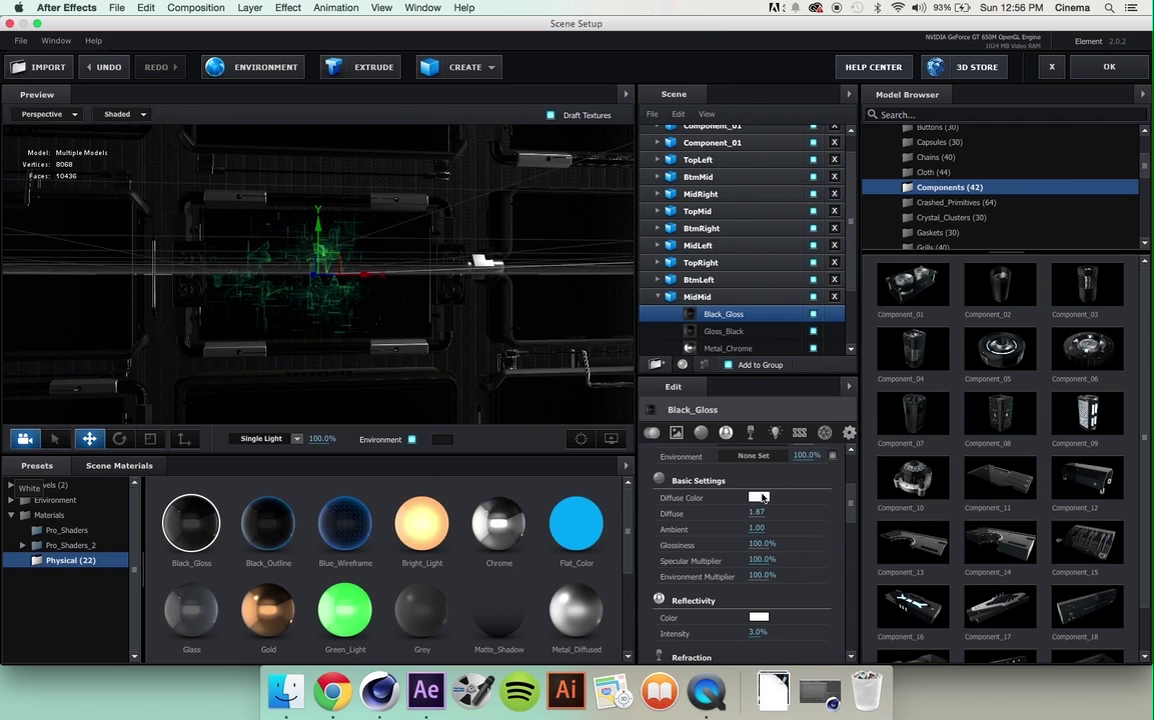
pyautogui.moveTo(338, 252); pyautogui.dragTo(496, 265)
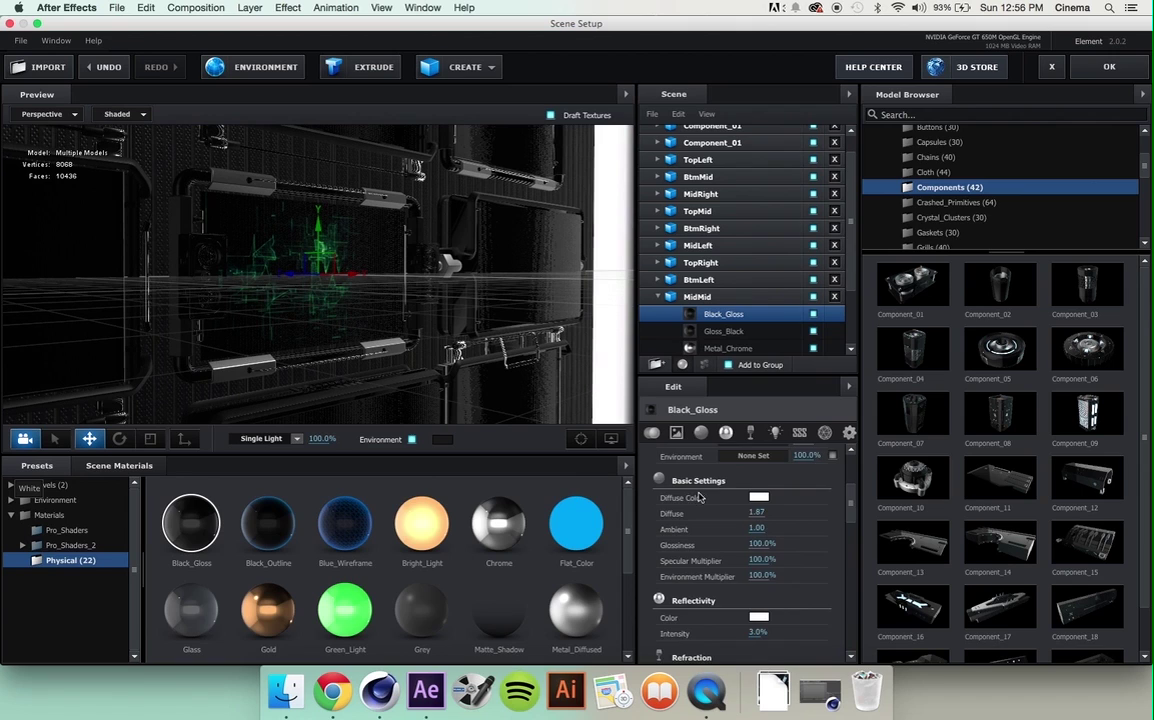
# - Lower the Black_Gloss illumination intensity
pyautogui.scroll(-6, 700, 497)
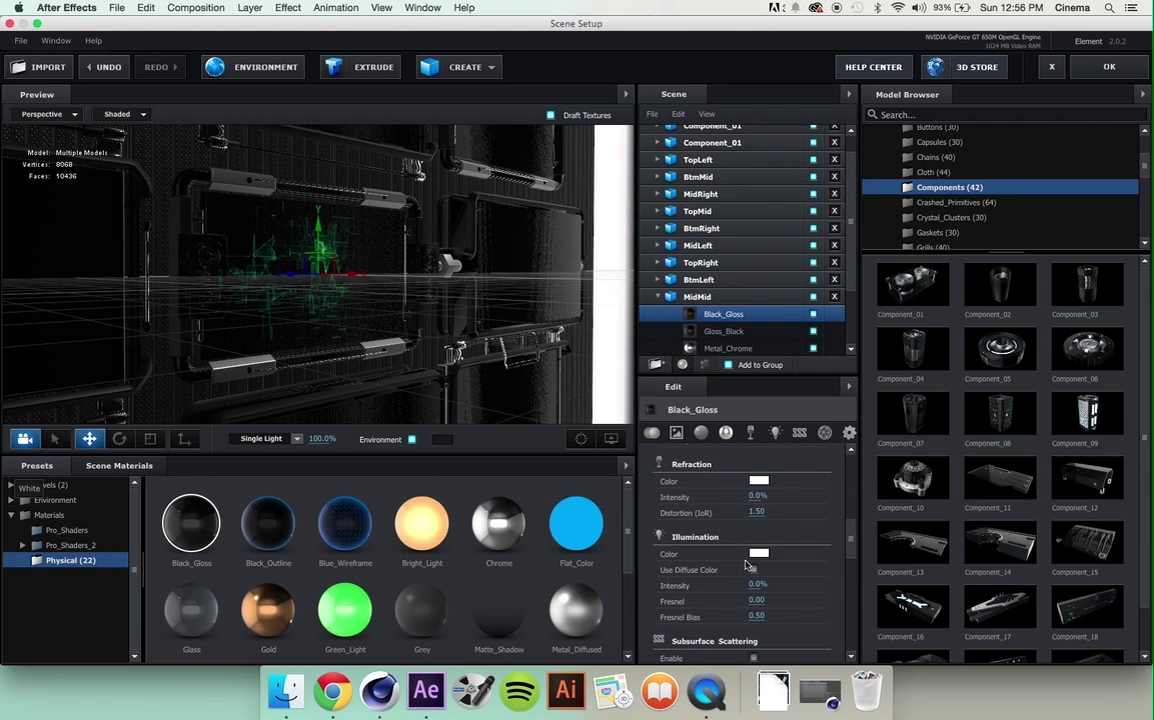
pyautogui.moveTo(790, 587); pyautogui.dragTo(767, 584)
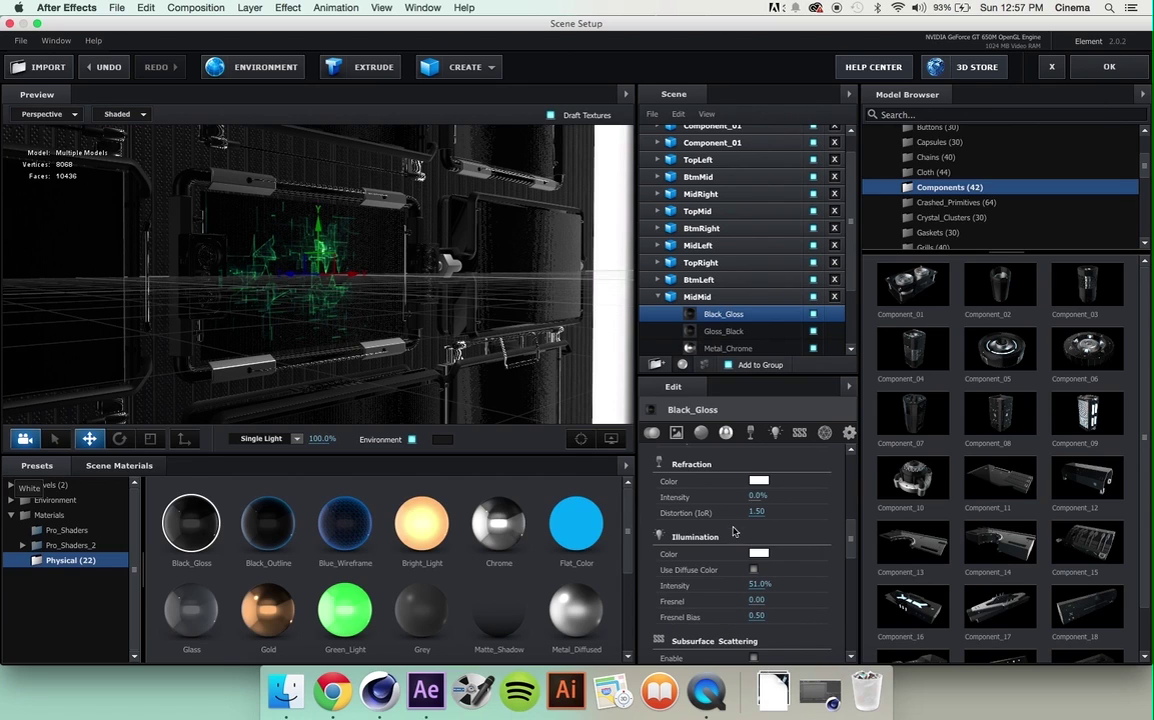
pyautogui.scroll(6, 826, 608)
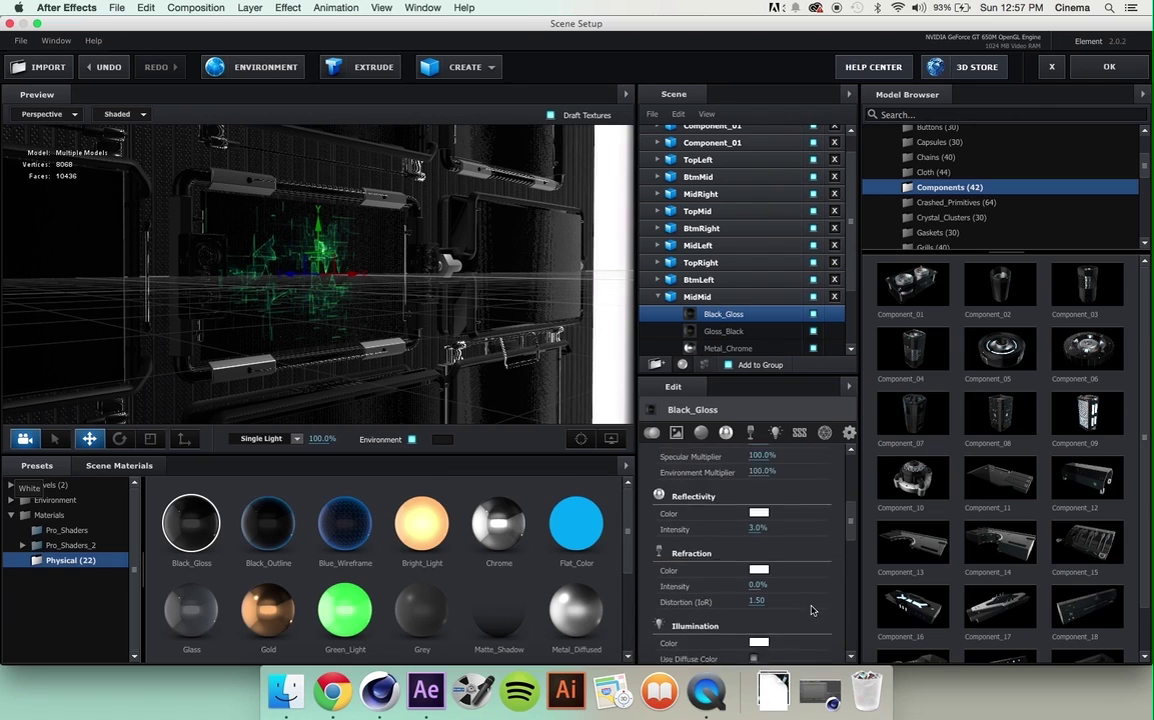
pyautogui.scroll(1, 812, 610)
pyautogui.moveTo(820, 585); pyautogui.dragTo(802, 582)
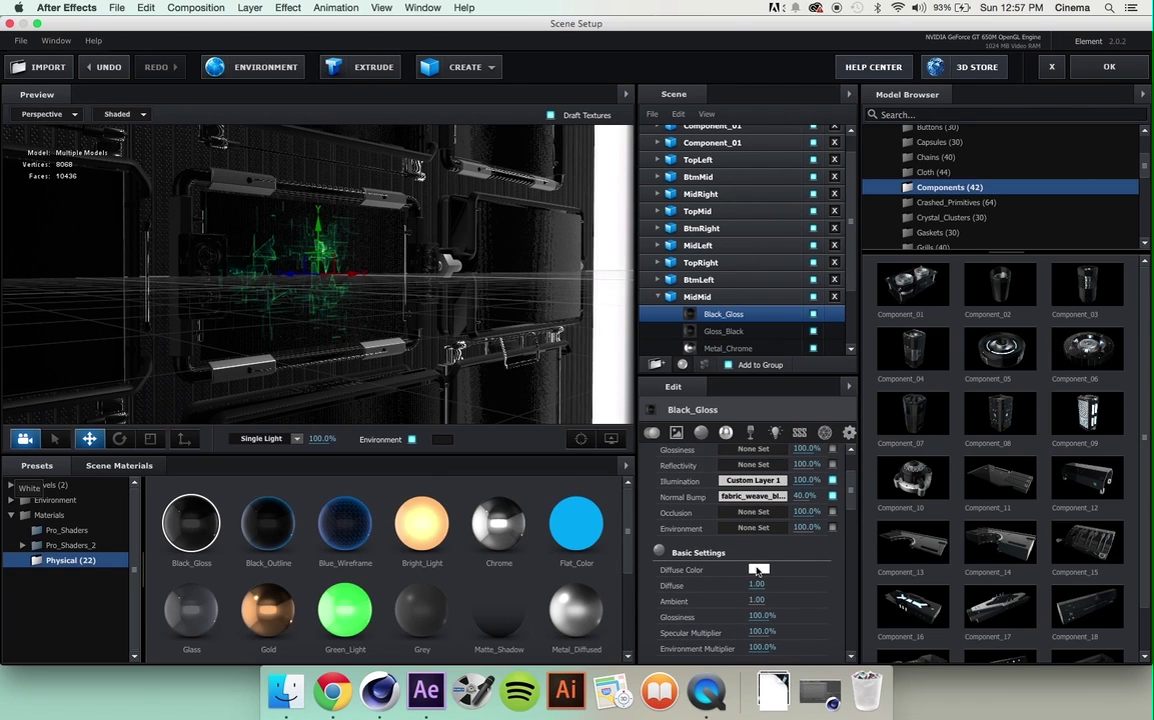
pyautogui.scroll(3, 752, 515)
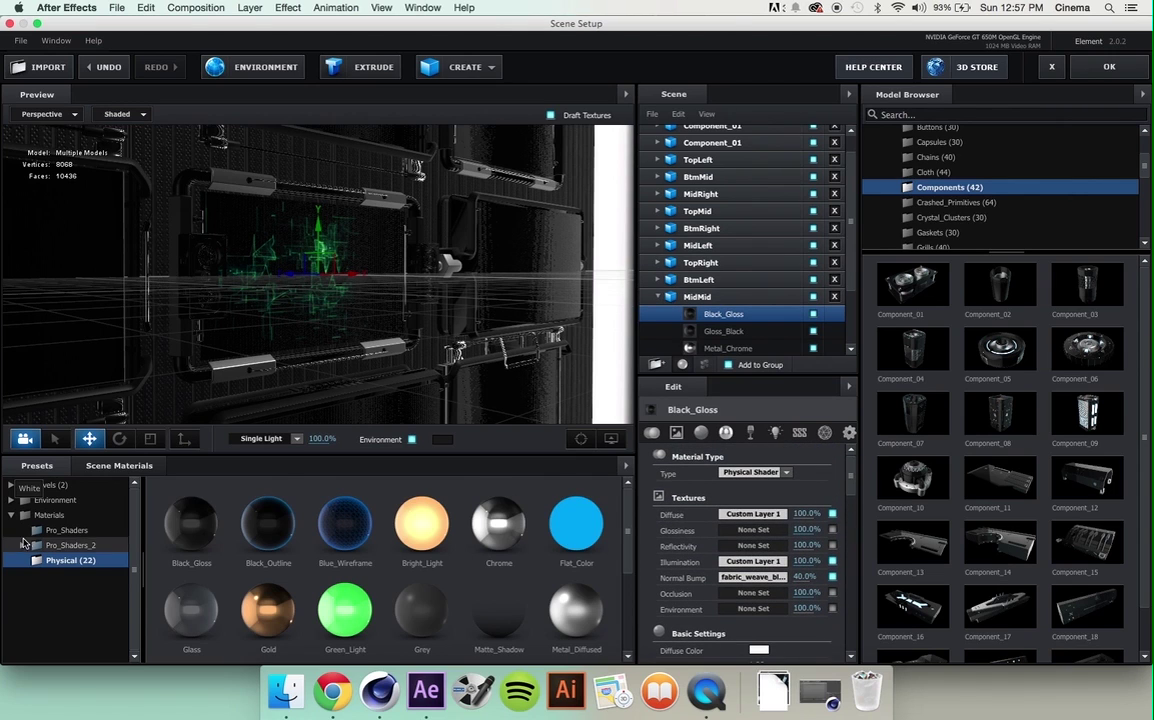
# - Set Black_Gloss normal bump to 18% and apply the scene setup
pyautogui.click(85, 467)
pyautogui.scroll(-2, 400, 560)
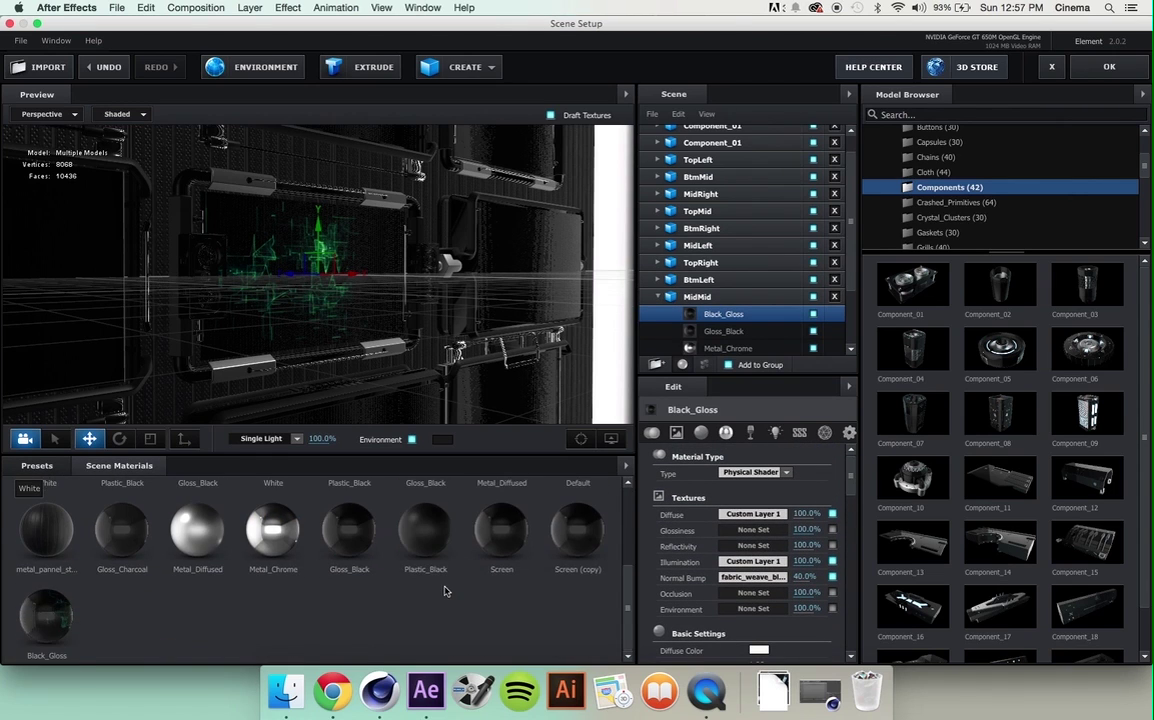
pyautogui.click(497, 531)
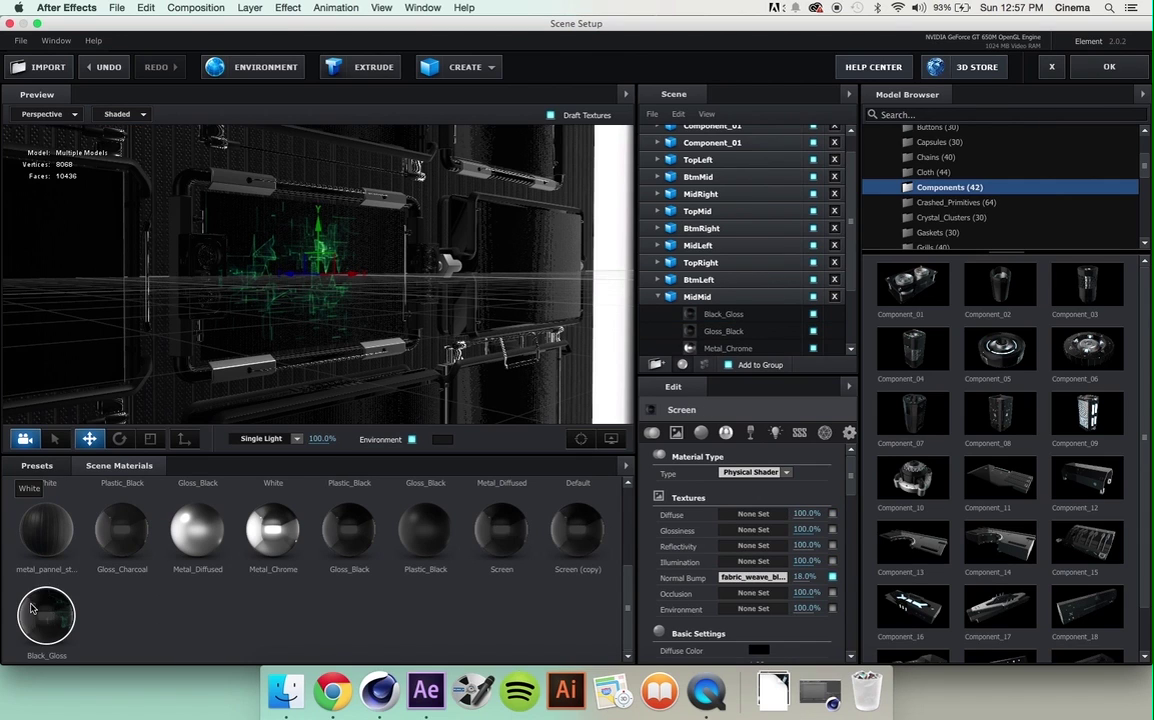
pyautogui.click(30, 545)
pyautogui.click(804, 577)
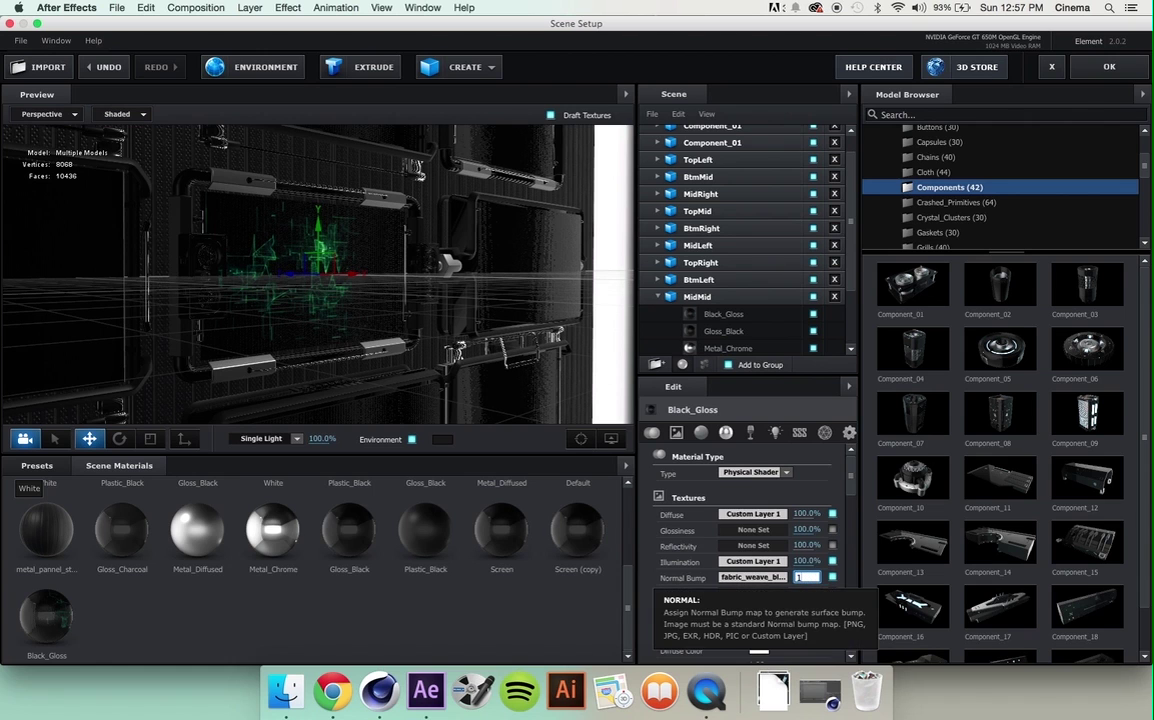
pyautogui.press('Return')
pyautogui.moveTo(440, 282); pyautogui.dragTo(346, 267)
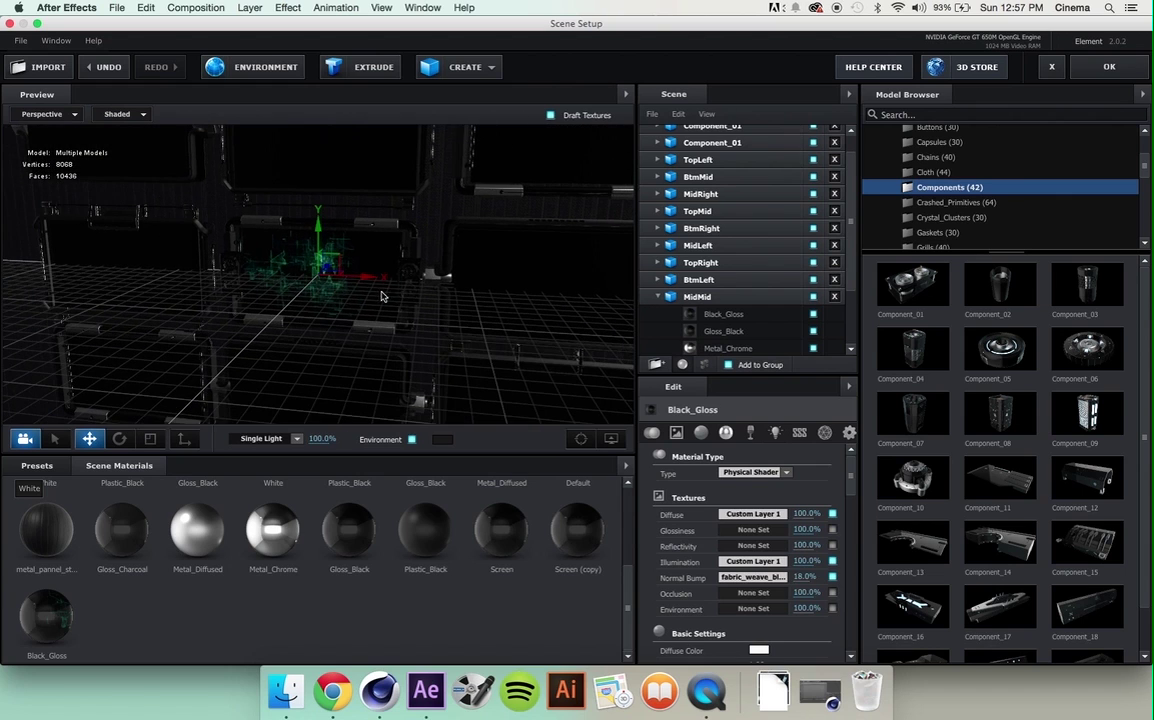
pyautogui.click(1108, 67)
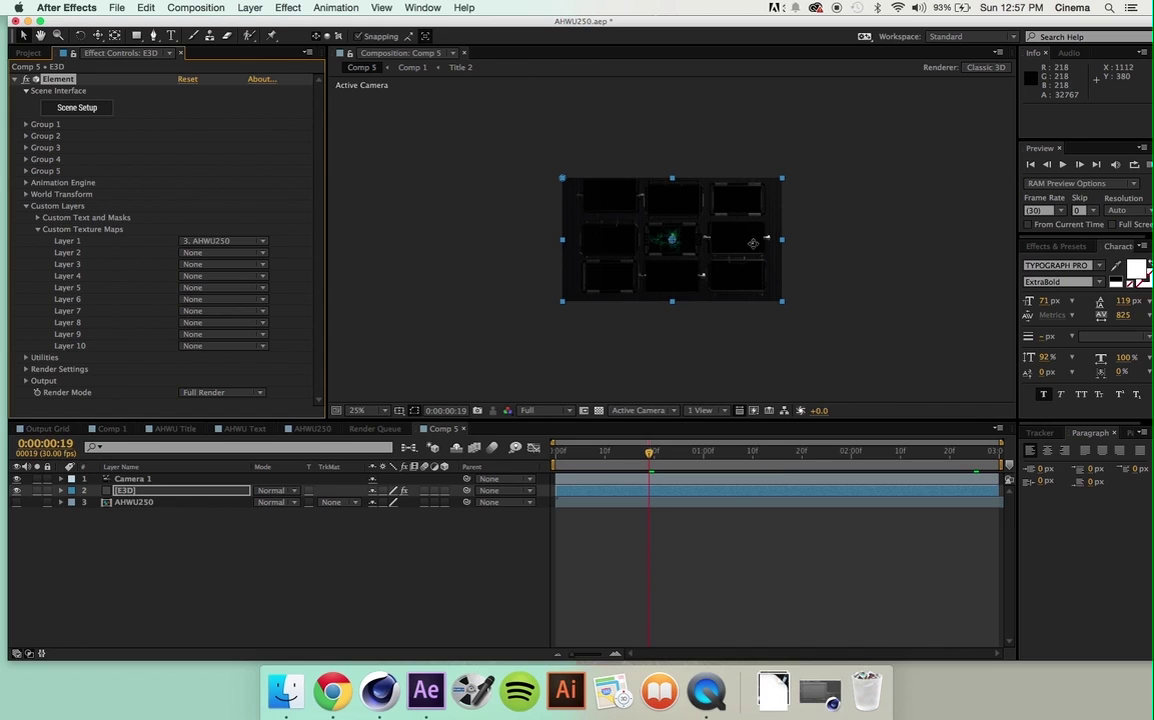
# - Dolly Camera 1 forward toward the wall's centre screen
pyautogui.moveTo(697, 228); pyautogui.dragTo(702, 191)
pyautogui.scroll(4, 672, 240)
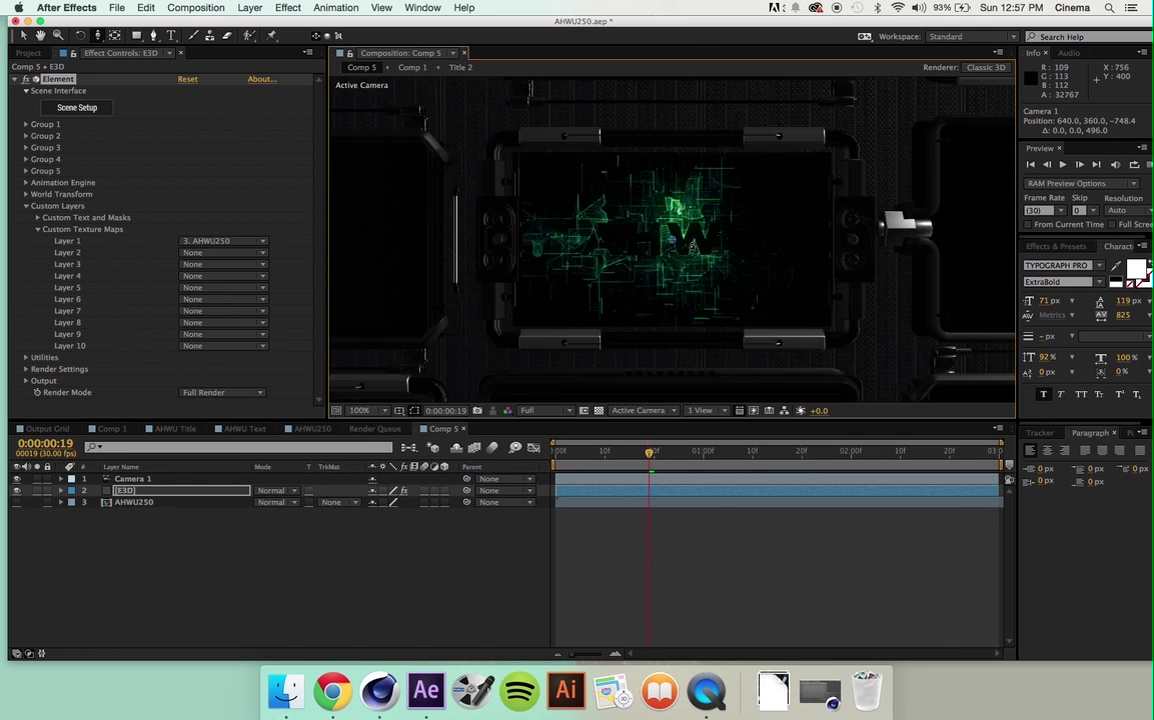
pyautogui.press('v')
# - Scrub through the logo animation, return to frame 0 and zoom the viewer to 50%
pyautogui.click(600, 460)
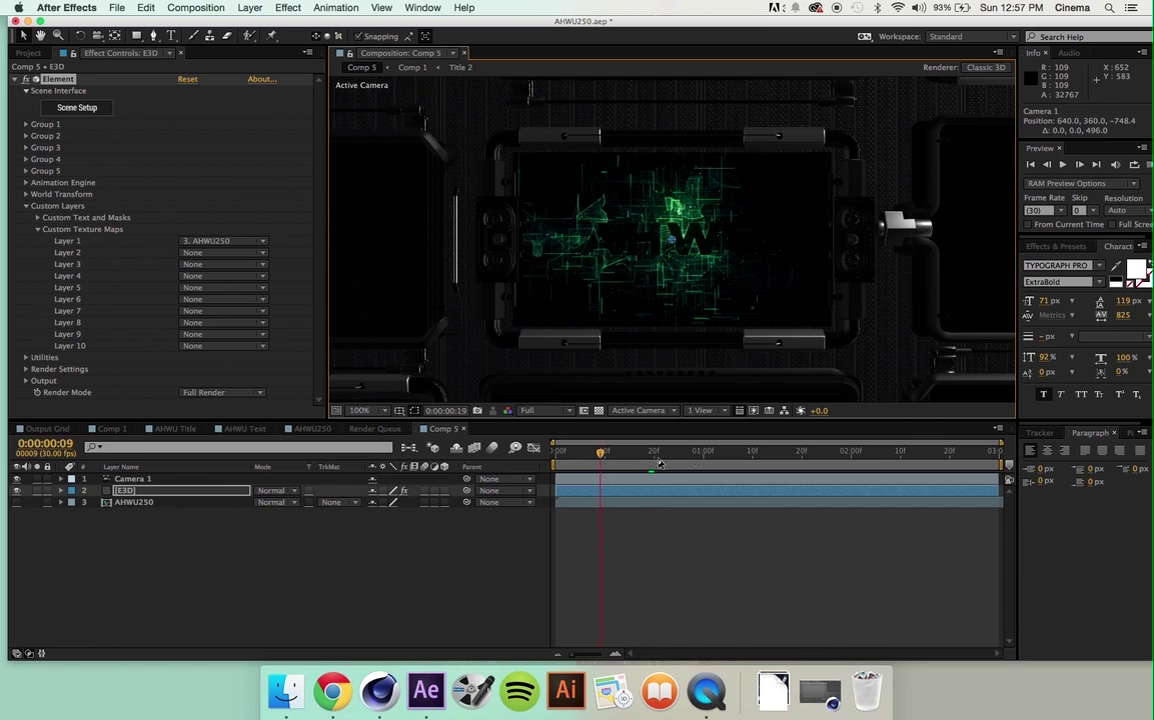
pyautogui.click(745, 455)
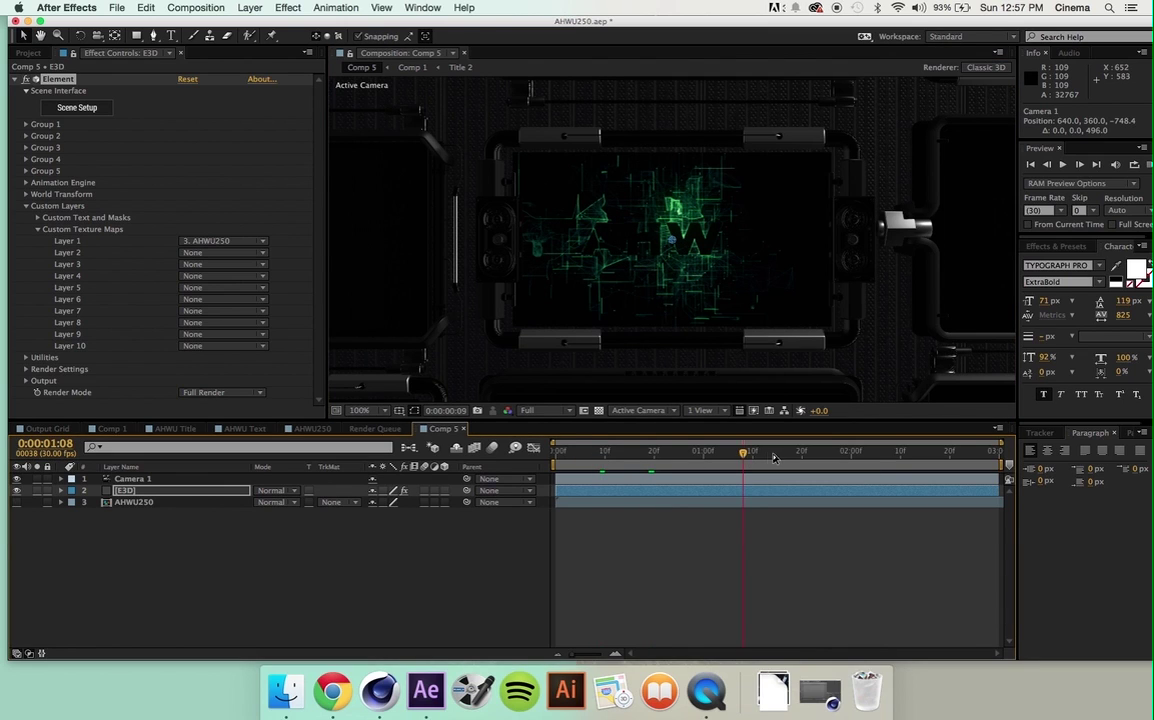
pyautogui.moveTo(770, 458); pyautogui.dragTo(926, 457)
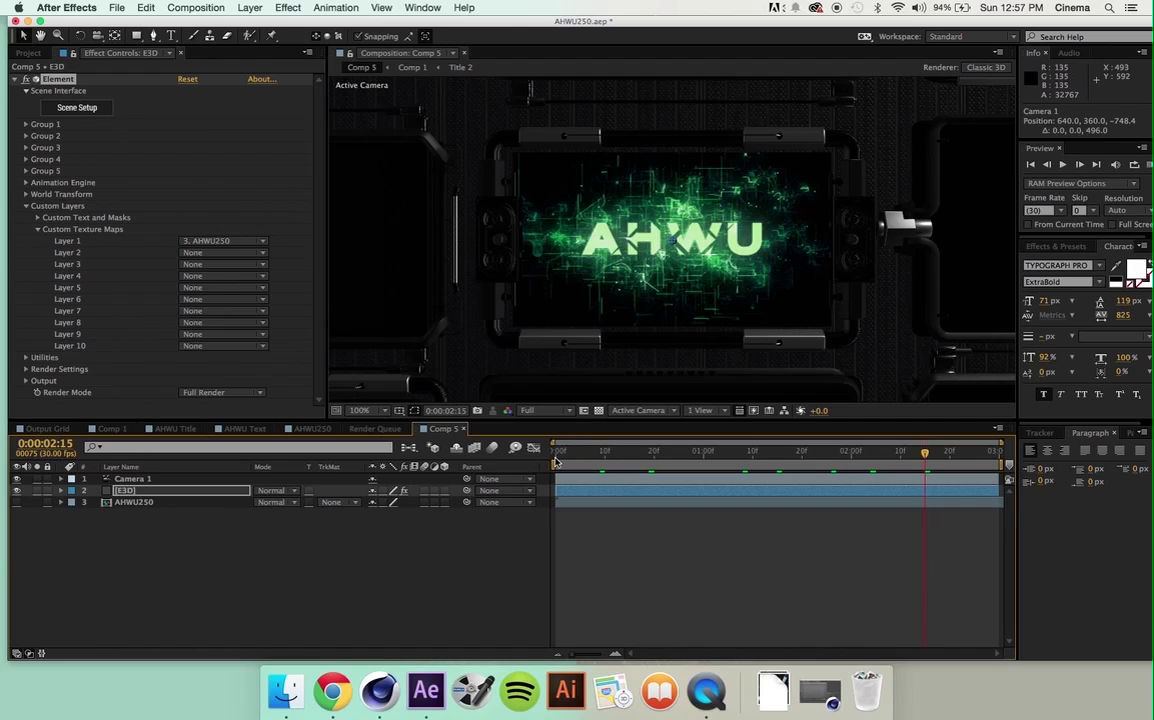
pyautogui.click(557, 459)
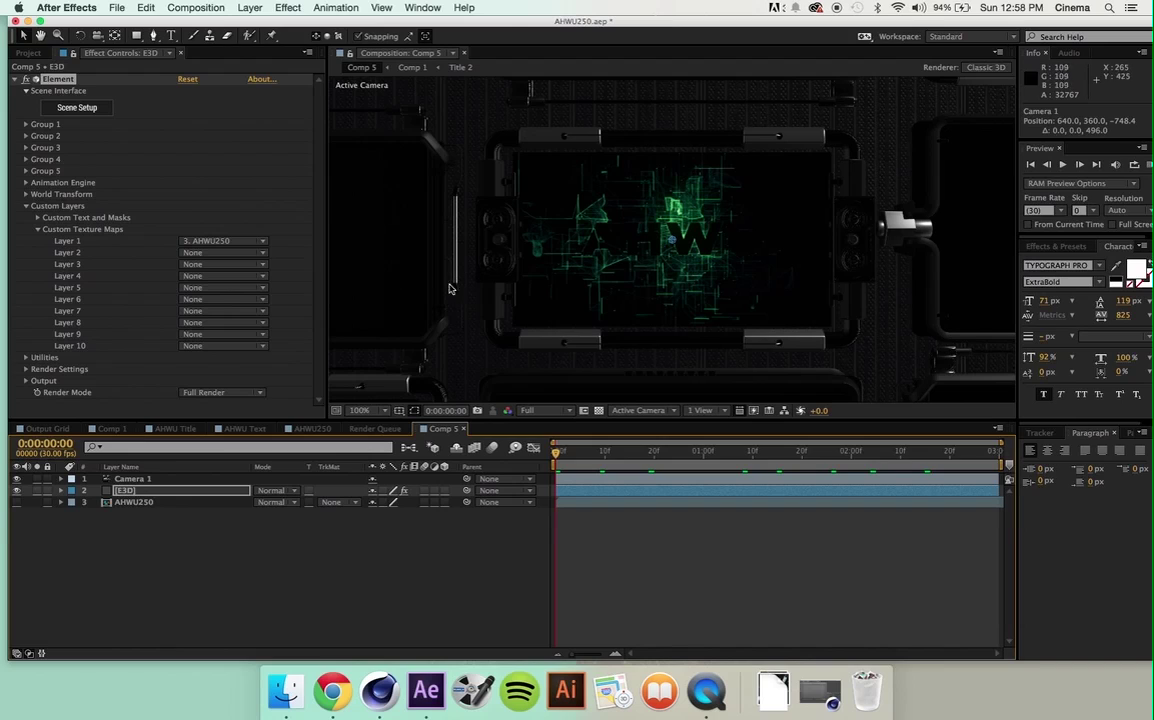
pyautogui.press(',')
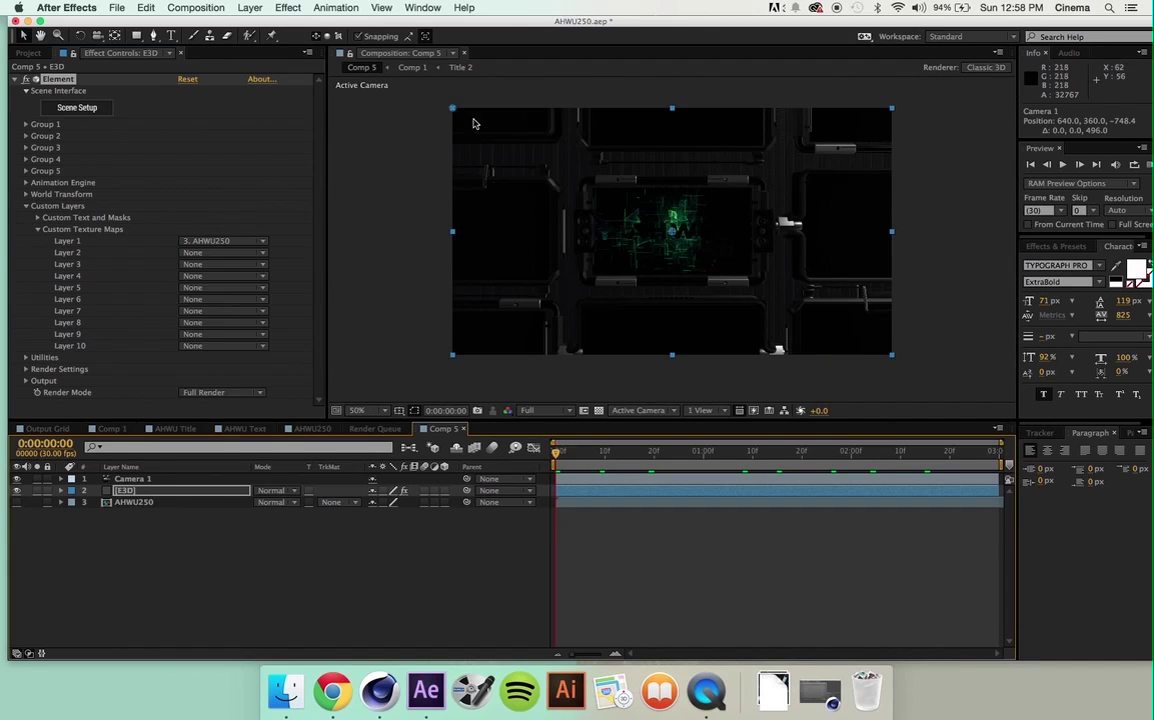
# - Add MainFlat.mov from the Project panel to Comp 5 as a layer
pyautogui.click(204, 579)
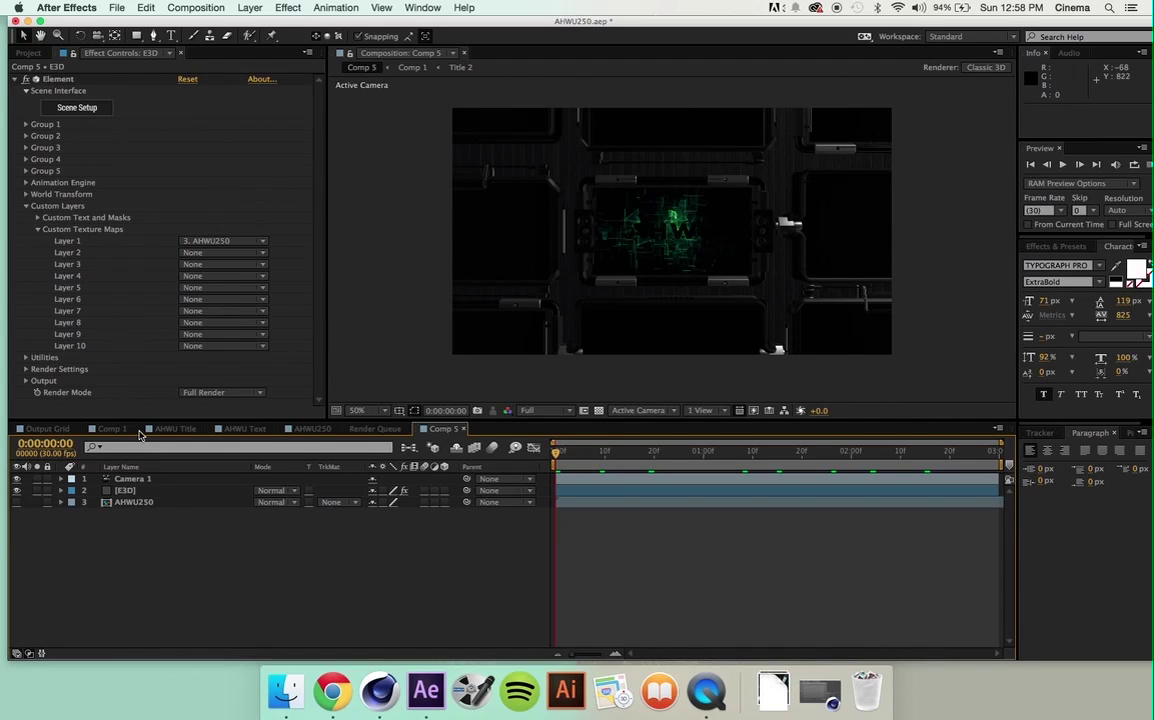
pyautogui.click(28, 53)
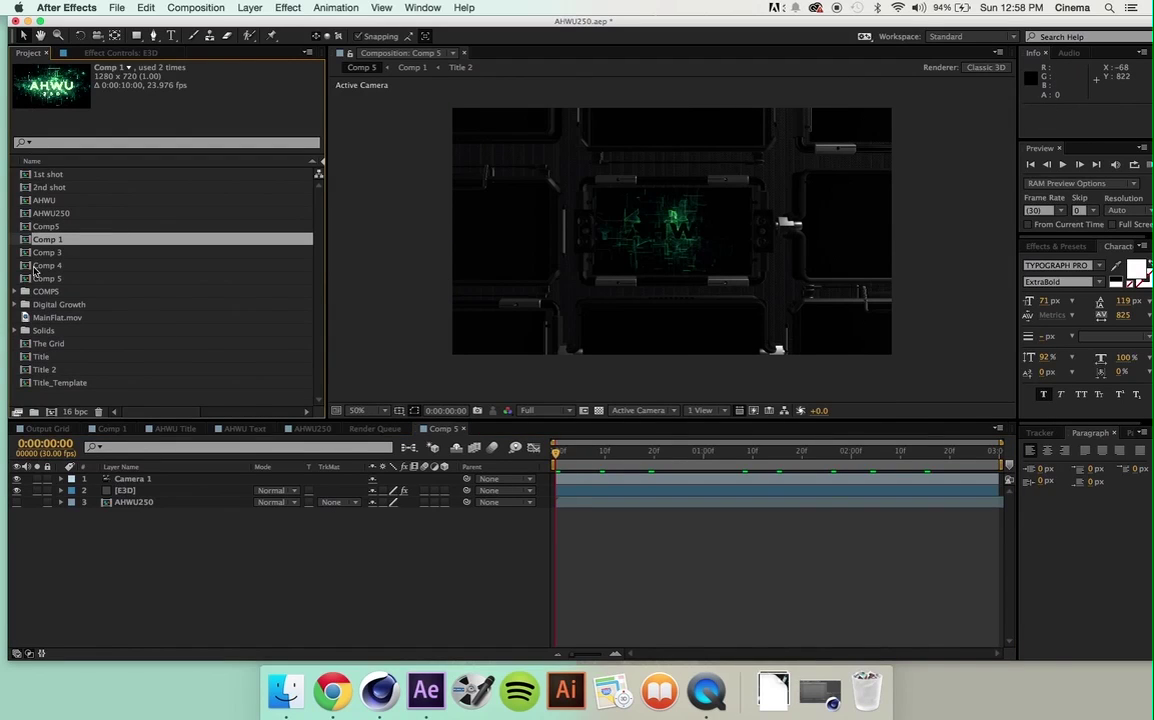
pyautogui.click(43, 318)
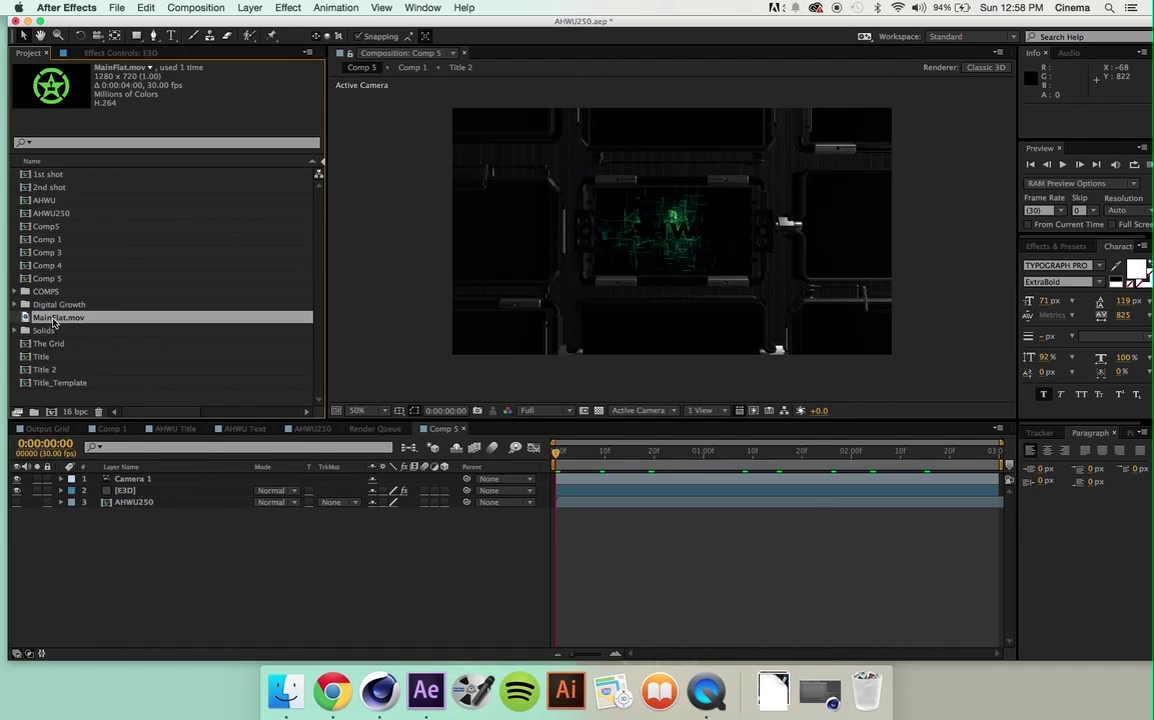
pyautogui.moveTo(54, 321); pyautogui.dragTo(116, 541)
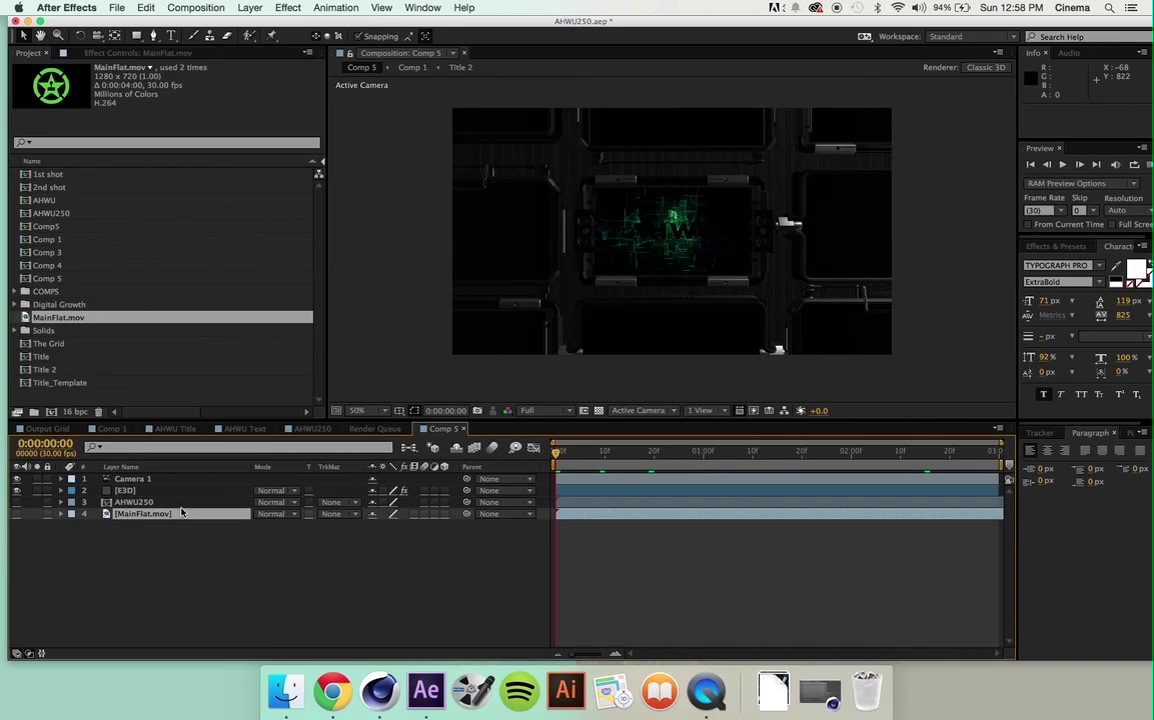
# - Assign MainFlat.mov as the E3D effect's custom texture map Layer 2
pyautogui.click(125, 490)
pyautogui.click(131, 55)
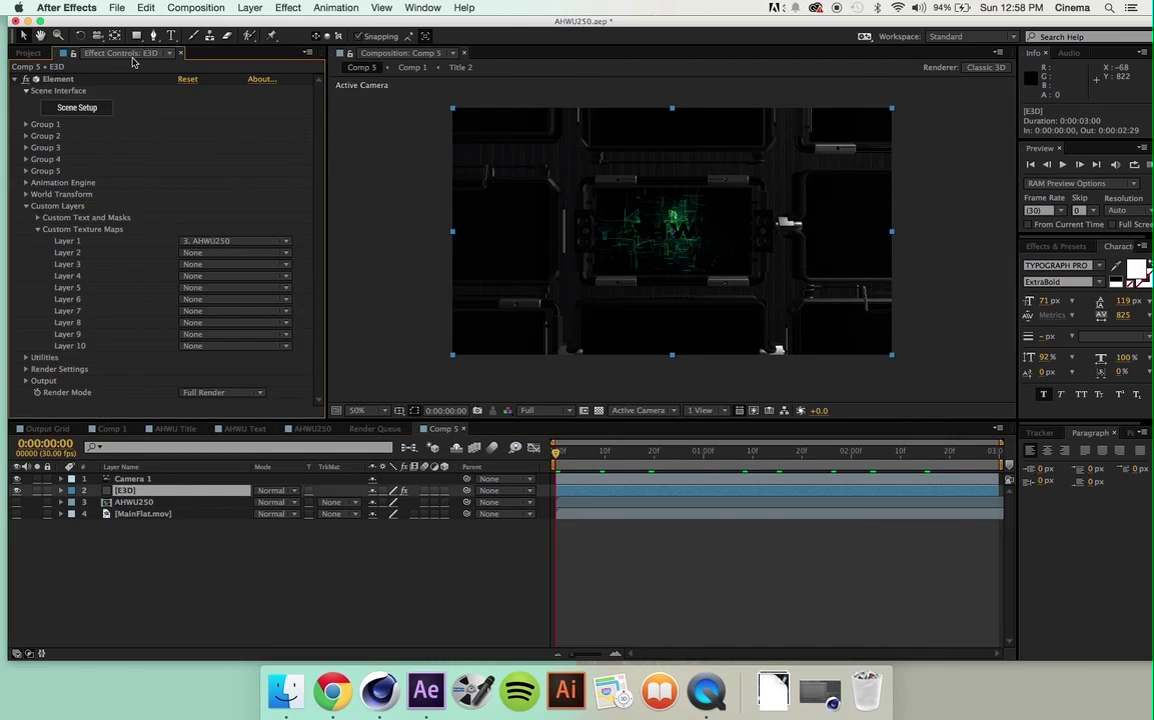
pyautogui.click(208, 253)
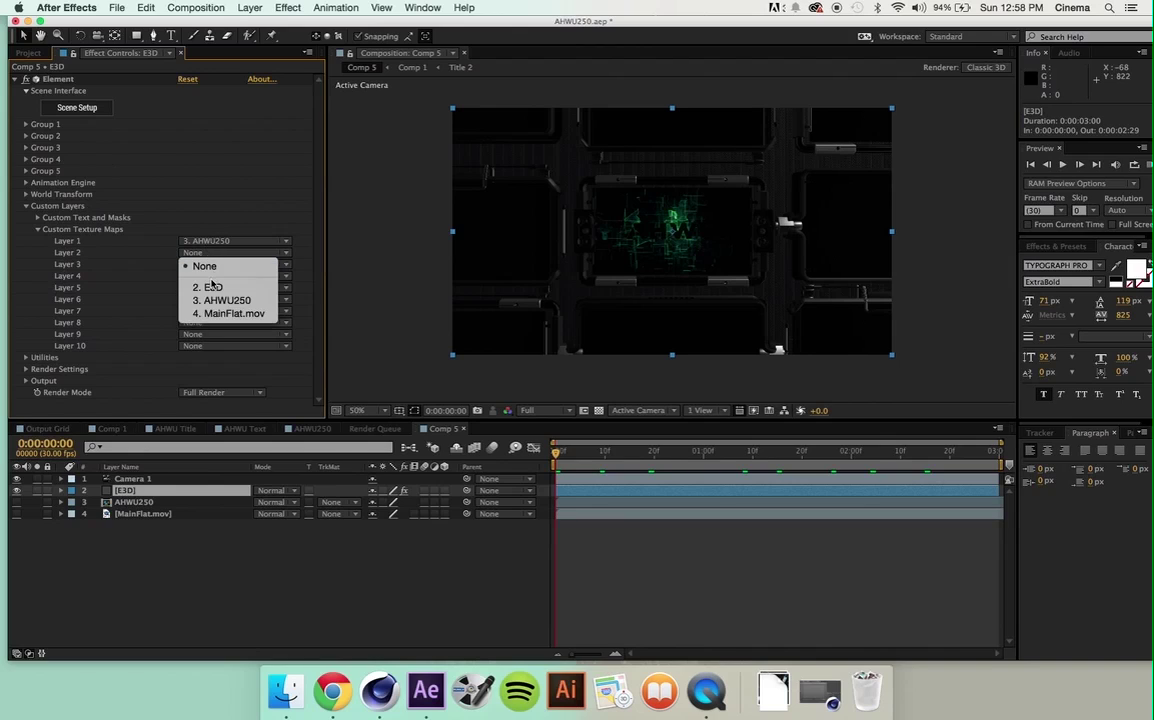
pyautogui.click(222, 313)
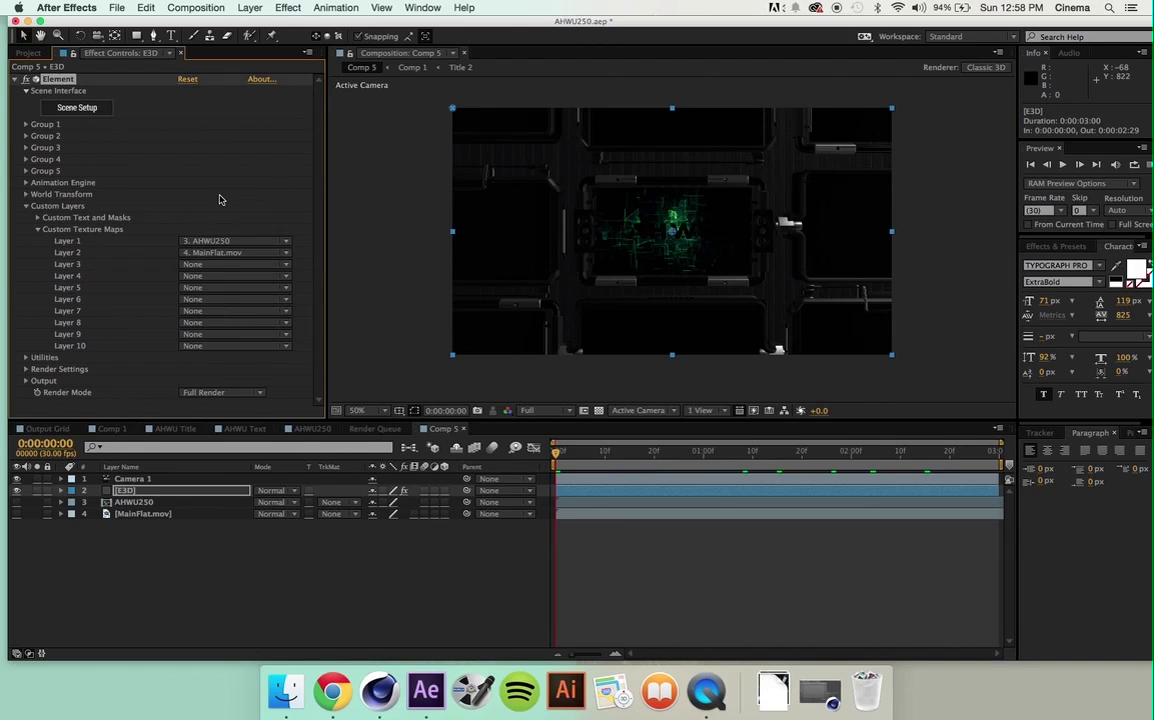
pyautogui.click(86, 108)
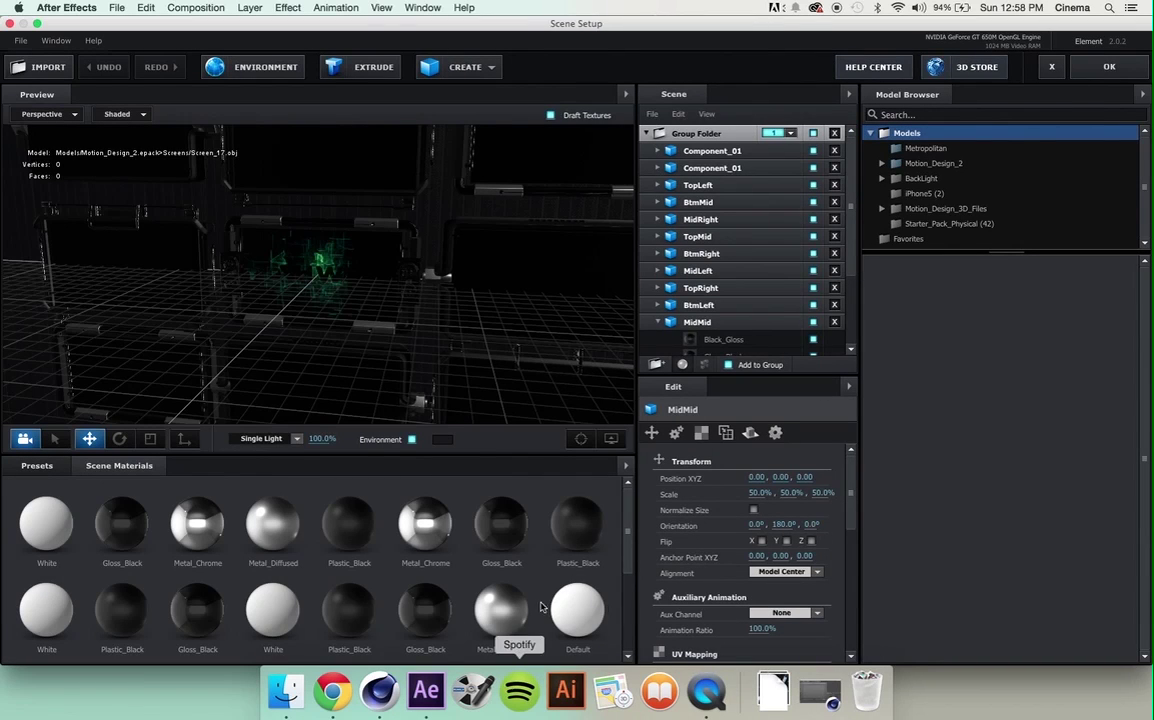
# - Set Screen (copy)'s Diffuse and Illumination textures to Custom Layer 2
pyautogui.scroll(-2, 428, 540)
pyautogui.scroll(-3, 428, 540)
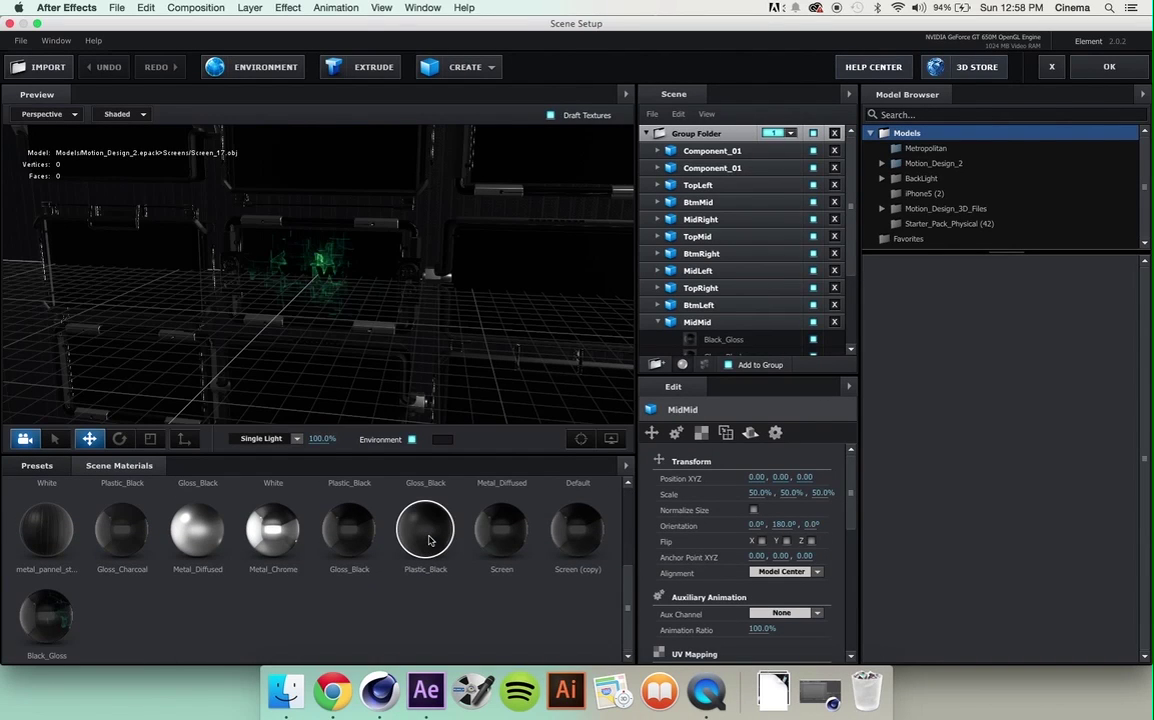
pyautogui.click(576, 530)
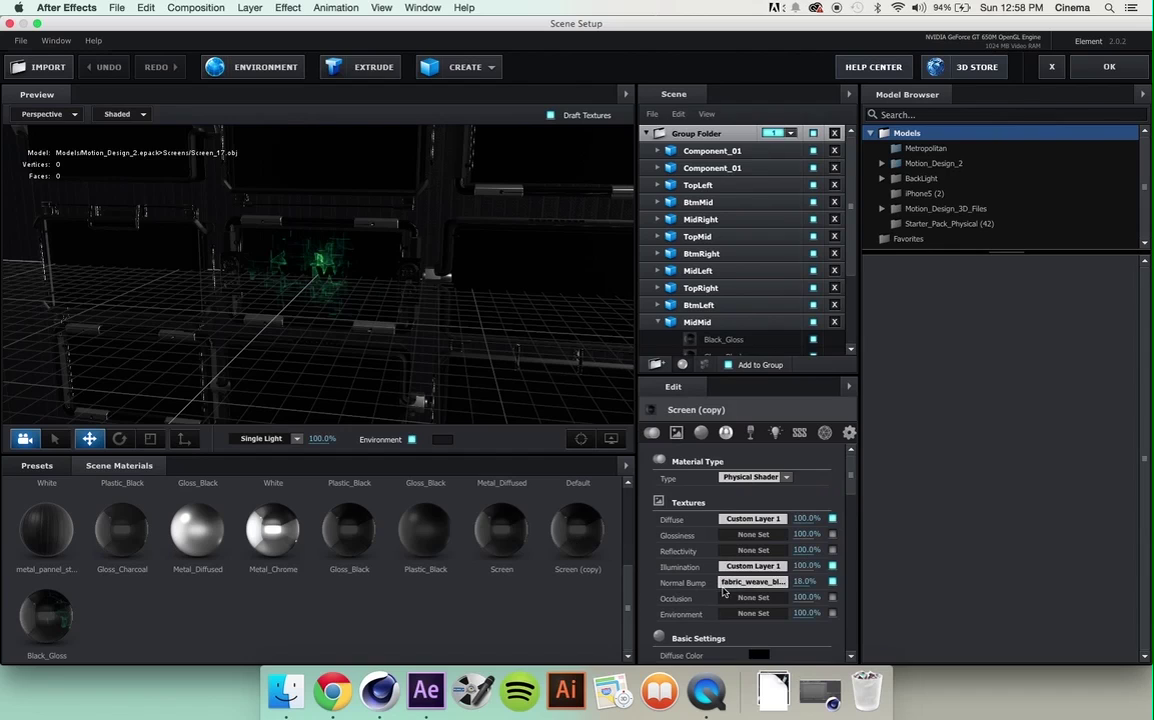
pyautogui.click(755, 520)
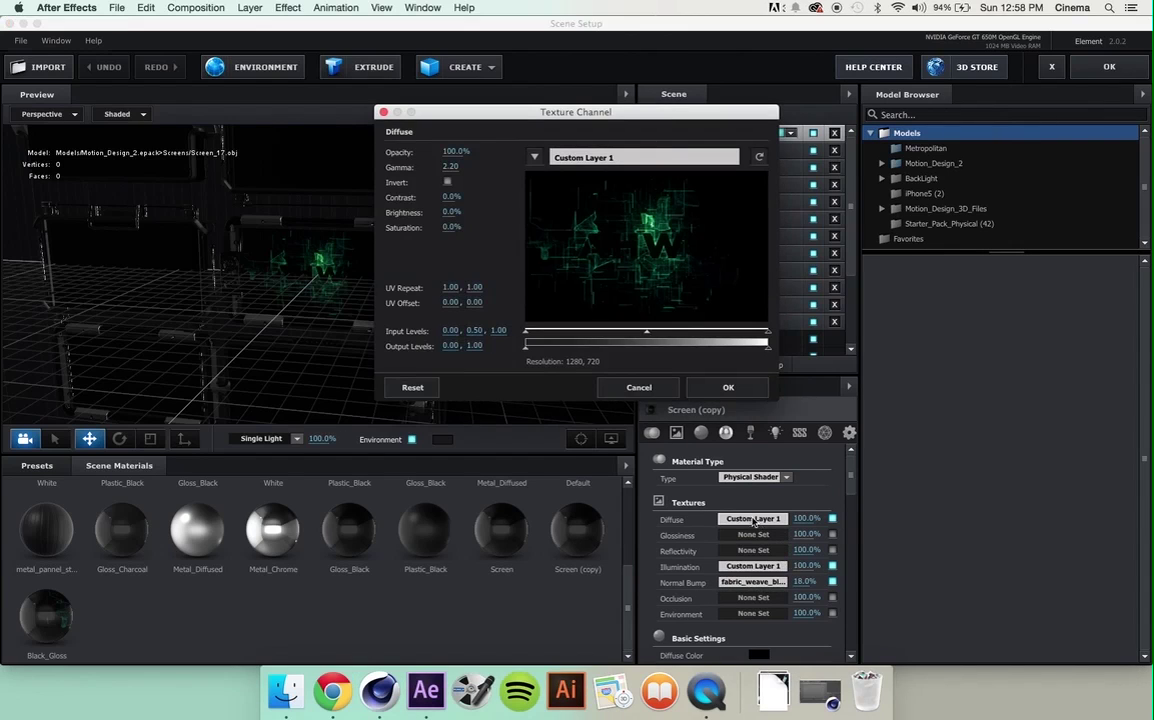
pyautogui.click(556, 157)
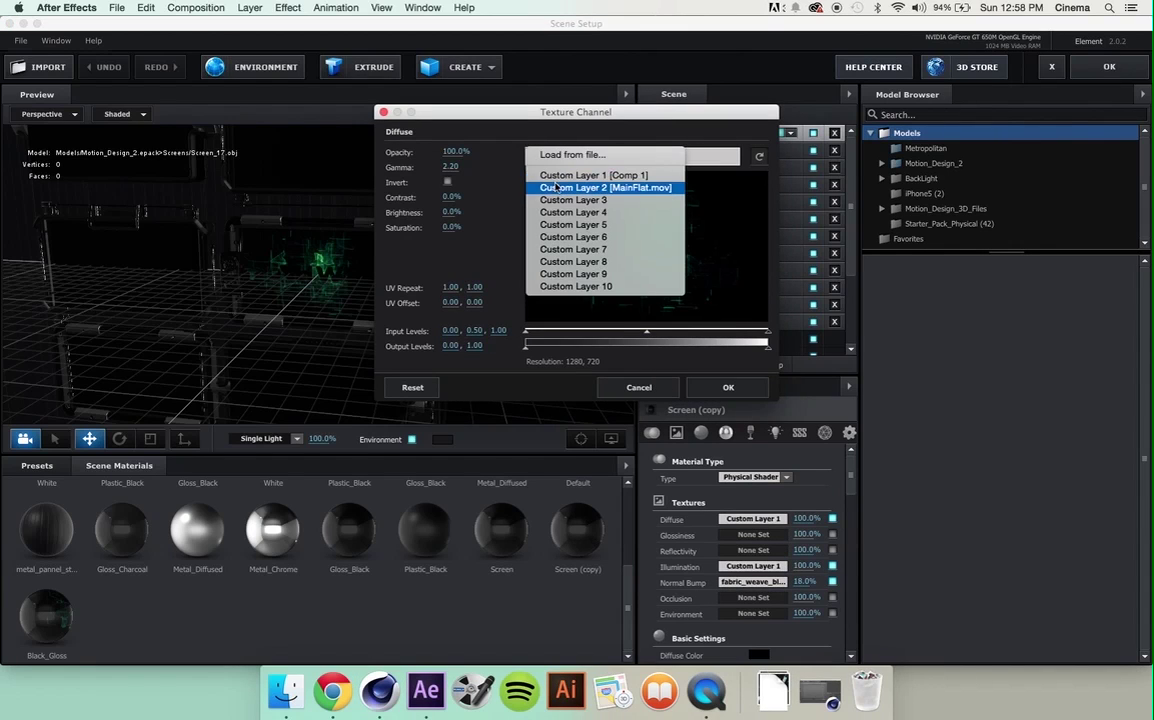
pyautogui.click(565, 187)
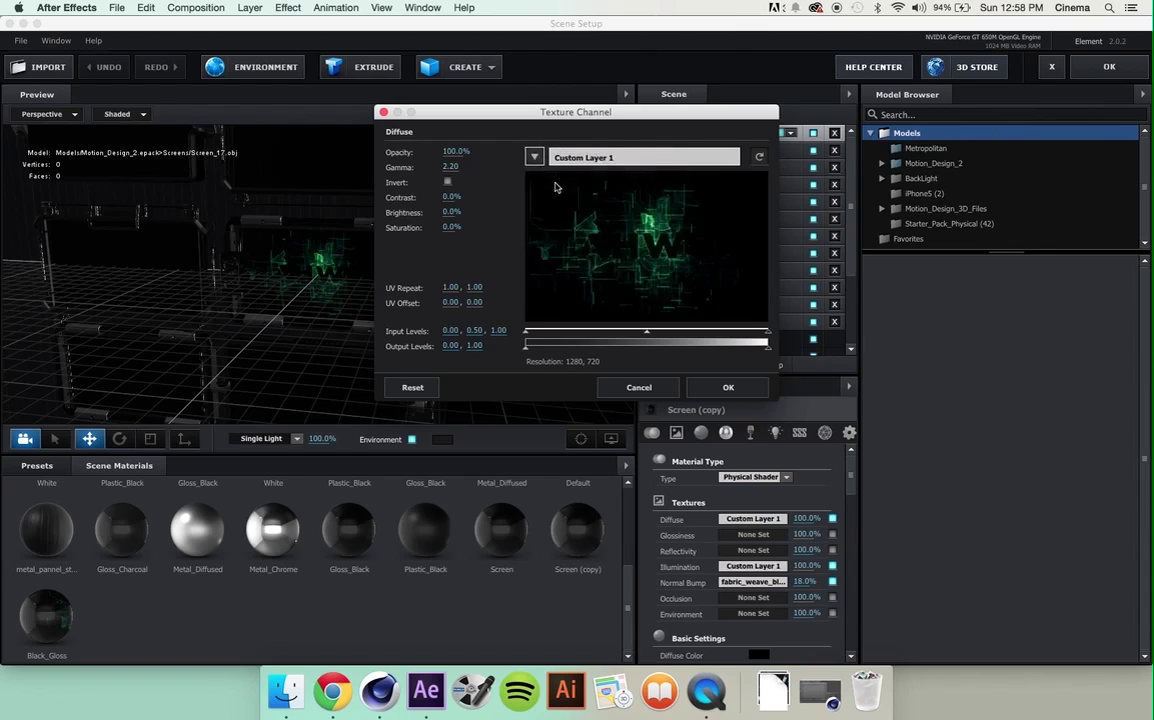
pyautogui.click(730, 390)
pyautogui.click(753, 566)
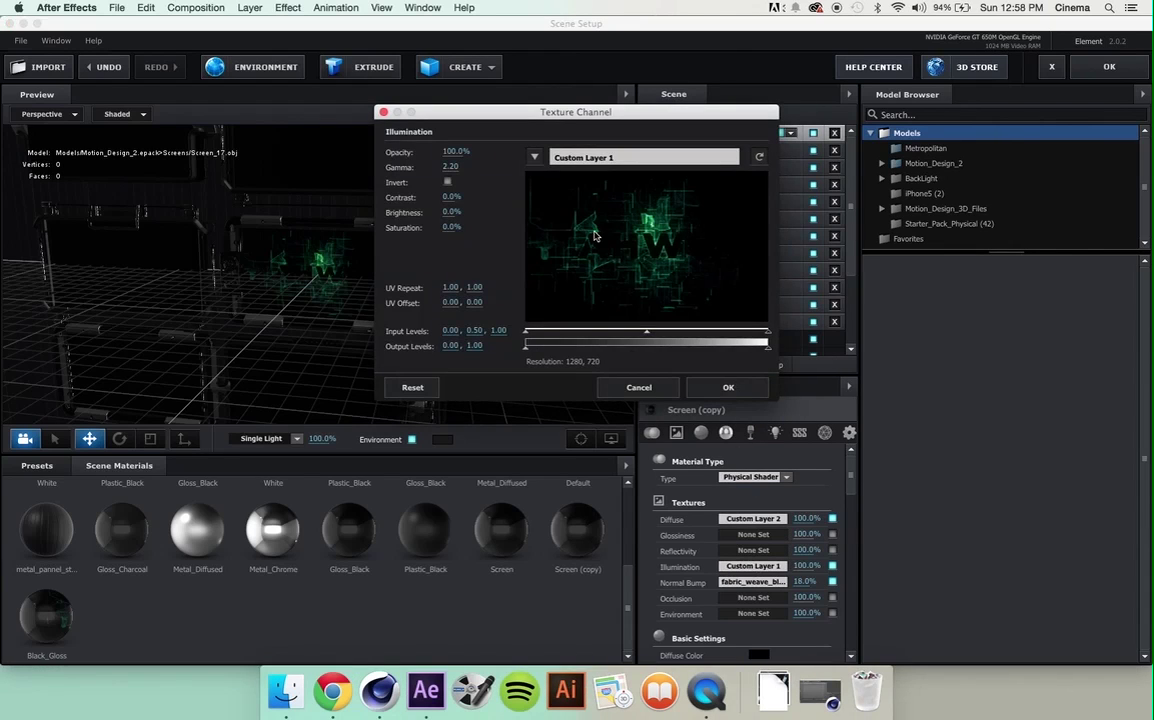
pyautogui.click(534, 155)
pyautogui.click(565, 186)
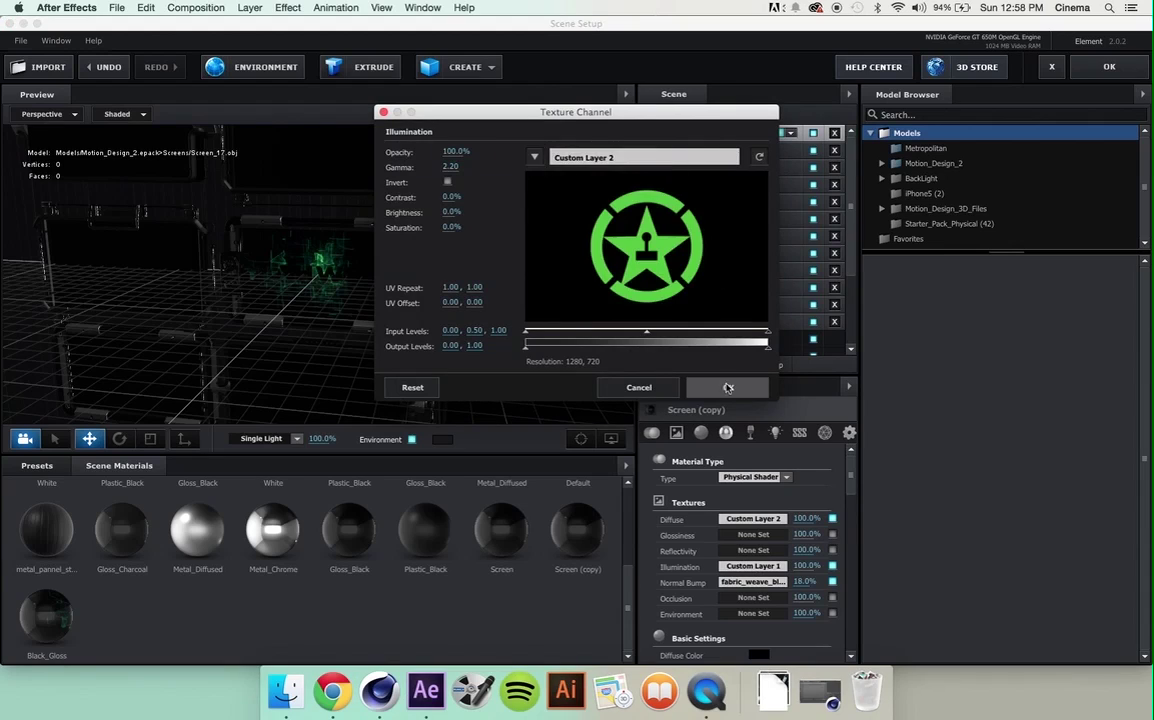
pyautogui.click(727, 387)
# - Make the Screen (copy) diffuse colour white
pyautogui.scroll(-1, 700, 560)
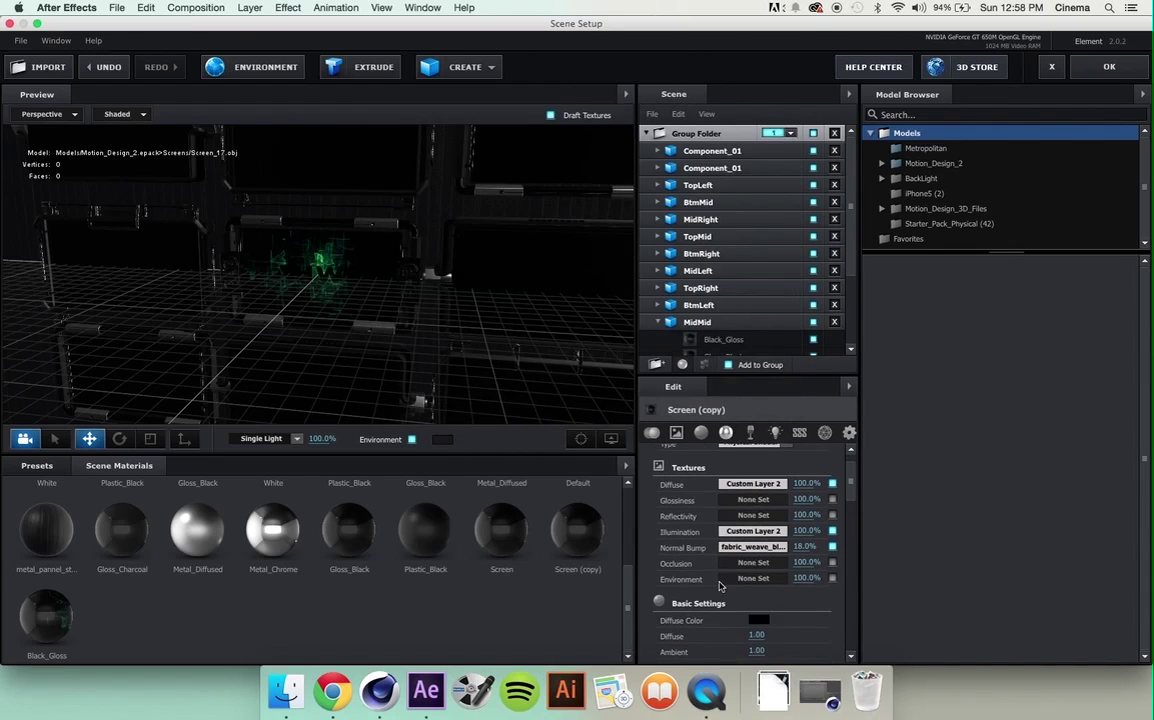
pyautogui.click(759, 621)
pyautogui.moveTo(541, 278); pyautogui.dragTo(401, 96)
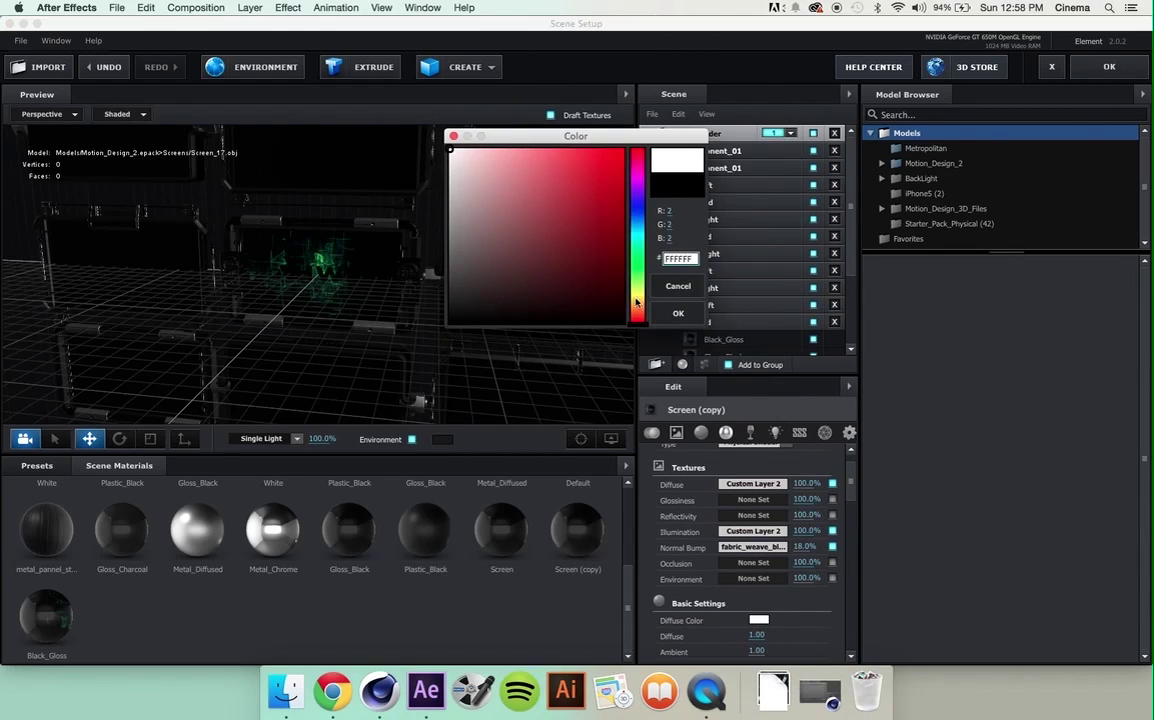
pyautogui.click(678, 313)
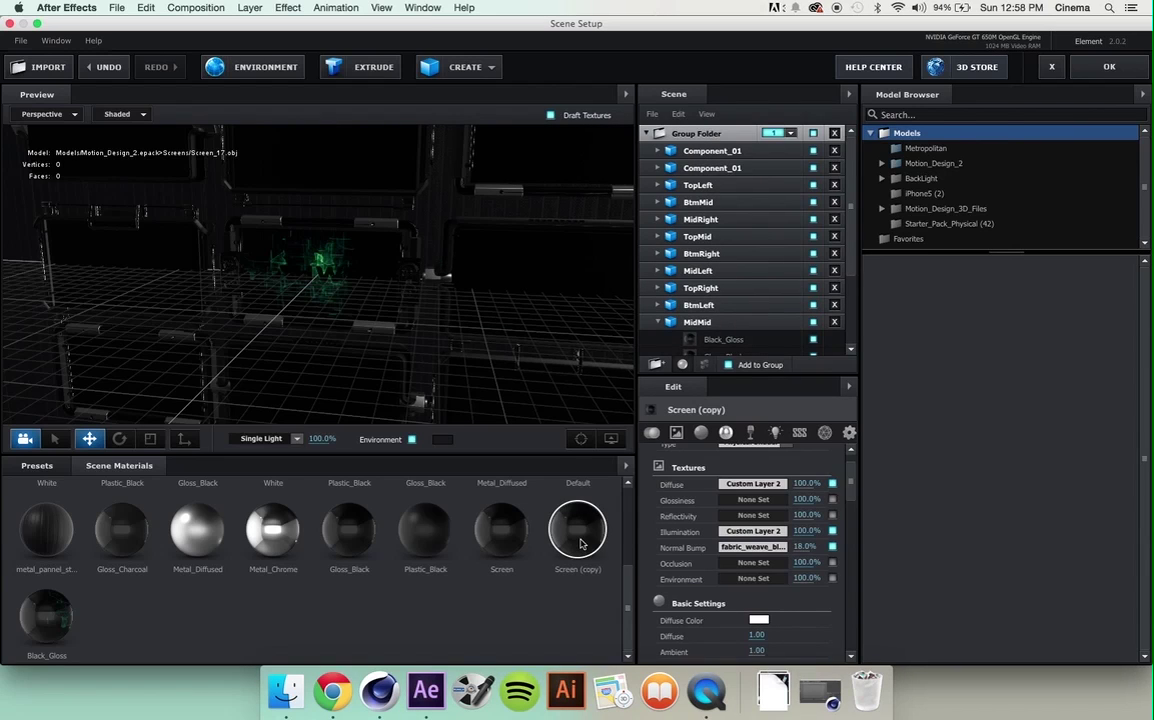
# - Apply Screen (copy) to the eight outer screens of the wall and apply the scene
pyautogui.moveTo(430, 280); pyautogui.dragTo(490, 290)
pyautogui.moveTo(577, 528); pyautogui.dragTo(458, 362)
pyautogui.moveTo(577, 528); pyautogui.dragTo(325, 360)
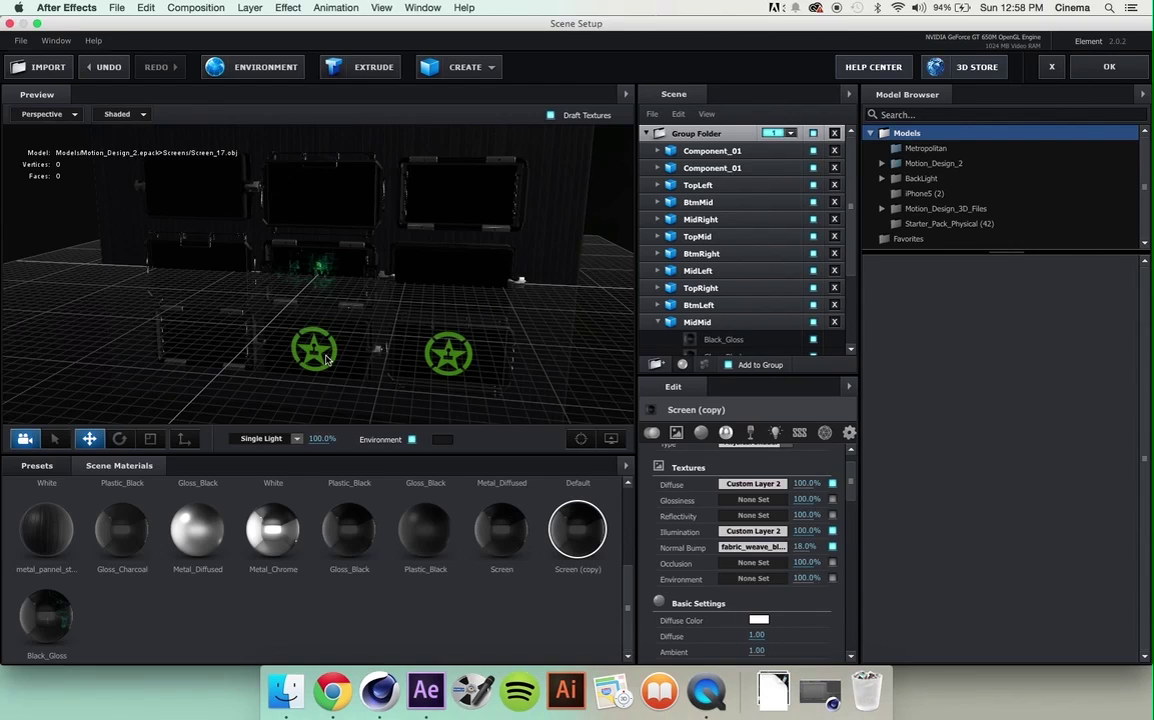
pyautogui.moveTo(591, 537); pyautogui.dragTo(448, 285)
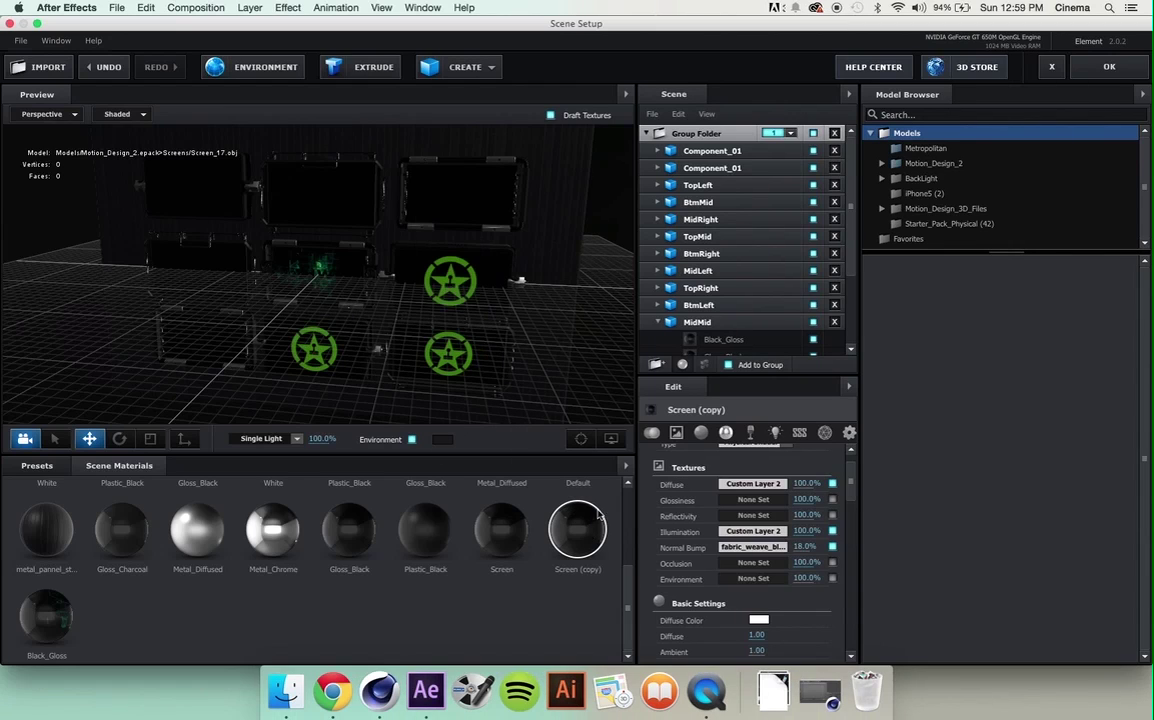
pyautogui.moveTo(574, 530); pyautogui.dragTo(450, 198)
pyautogui.moveTo(575, 540); pyautogui.dragTo(319, 190)
pyautogui.moveTo(568, 523); pyautogui.dragTo(192, 185)
pyautogui.moveTo(577, 521); pyautogui.dragTo(196, 262)
pyautogui.moveTo(588, 535); pyautogui.dragTo(206, 336)
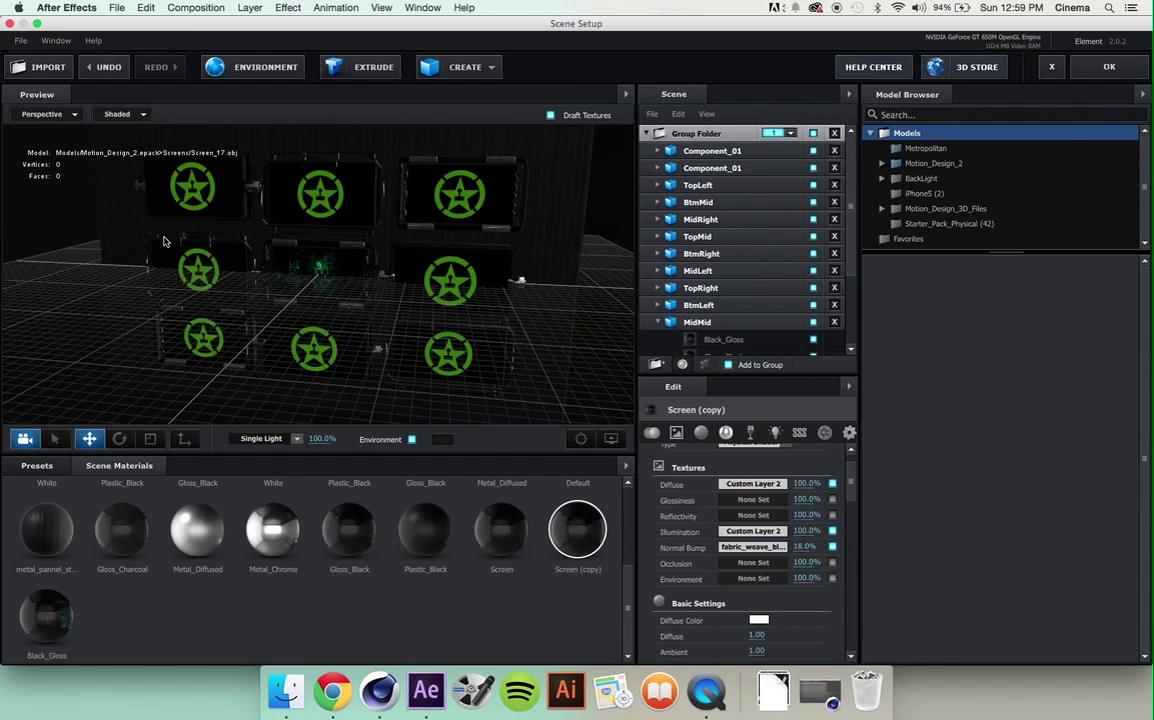
pyautogui.moveTo(478, 213)
pyautogui.mouseDown()
pyautogui.moveTo(528, 180)
pyautogui.moveTo(567, 206)
pyautogui.moveTo(533, 229)
pyautogui.moveTo(492, 200)
pyautogui.mouseUp()
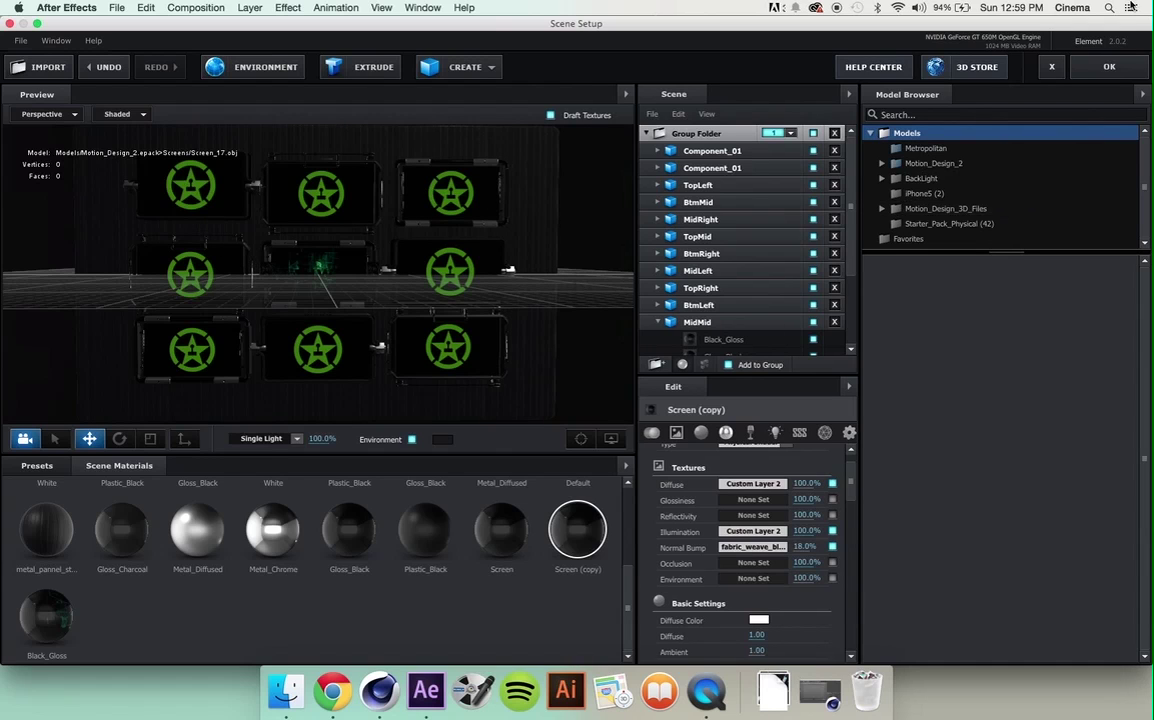
pyautogui.click(1109, 67)
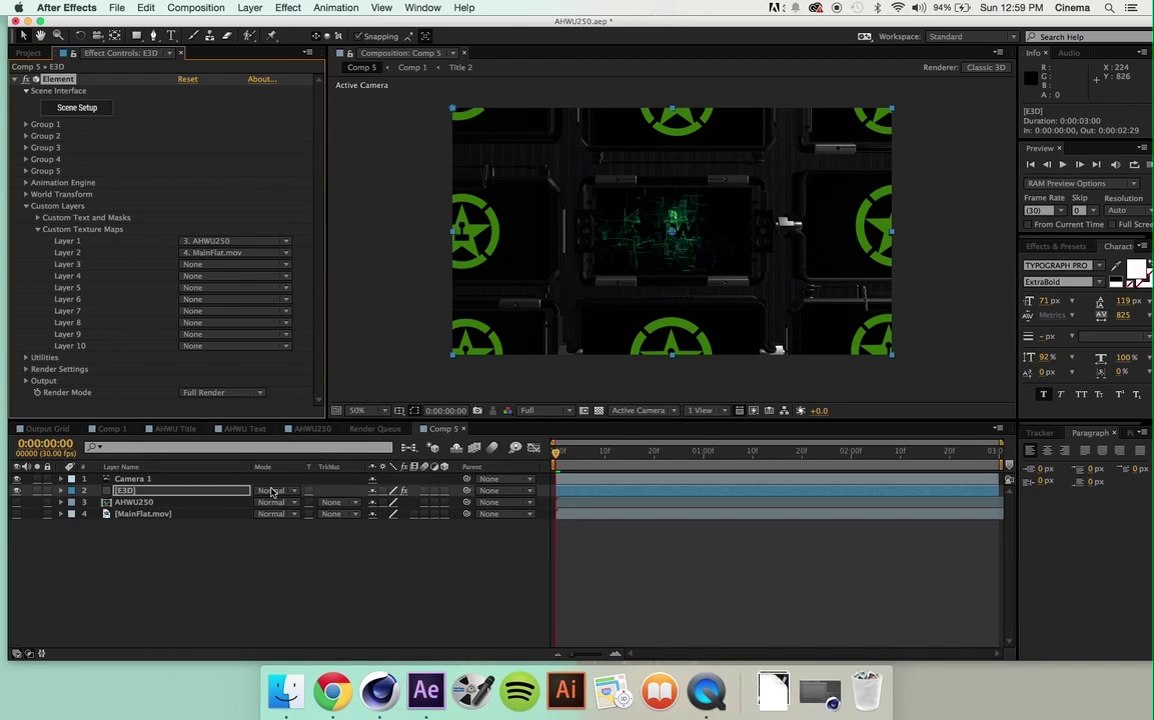
# - Pre-compose MainFlat.mov, moving all attributes, into a comp named '2nd Video' and open it
pyautogui.click(141, 514)
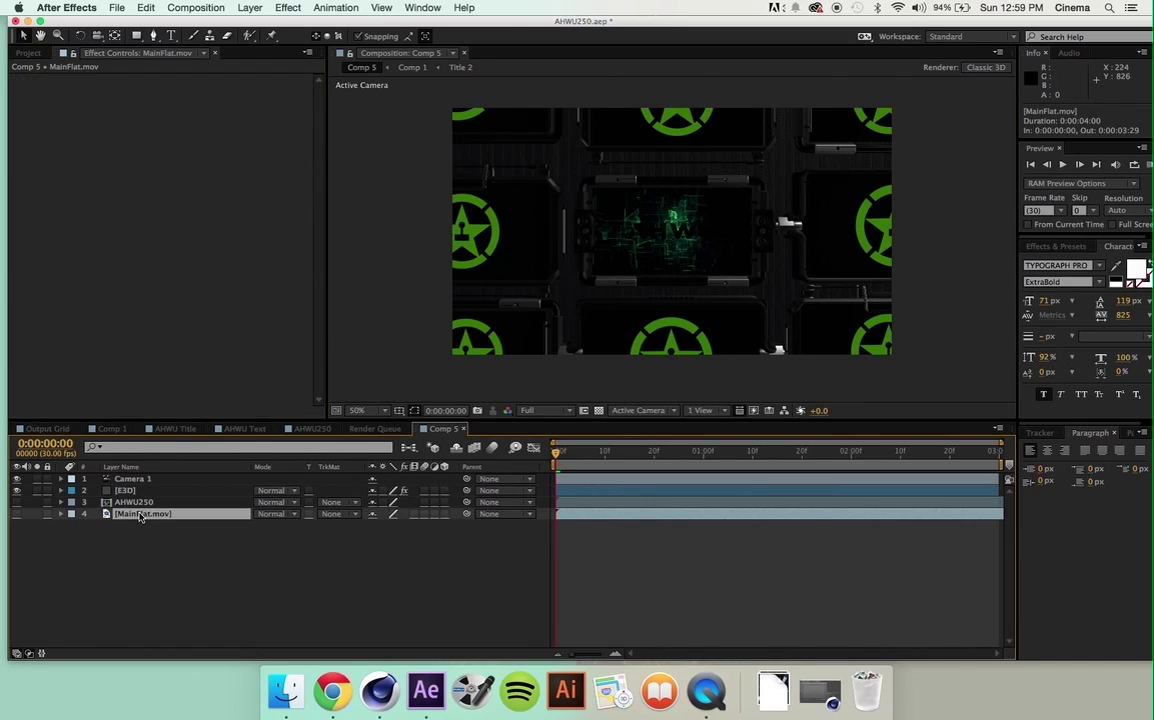
pyautogui.rightClick(141, 514)
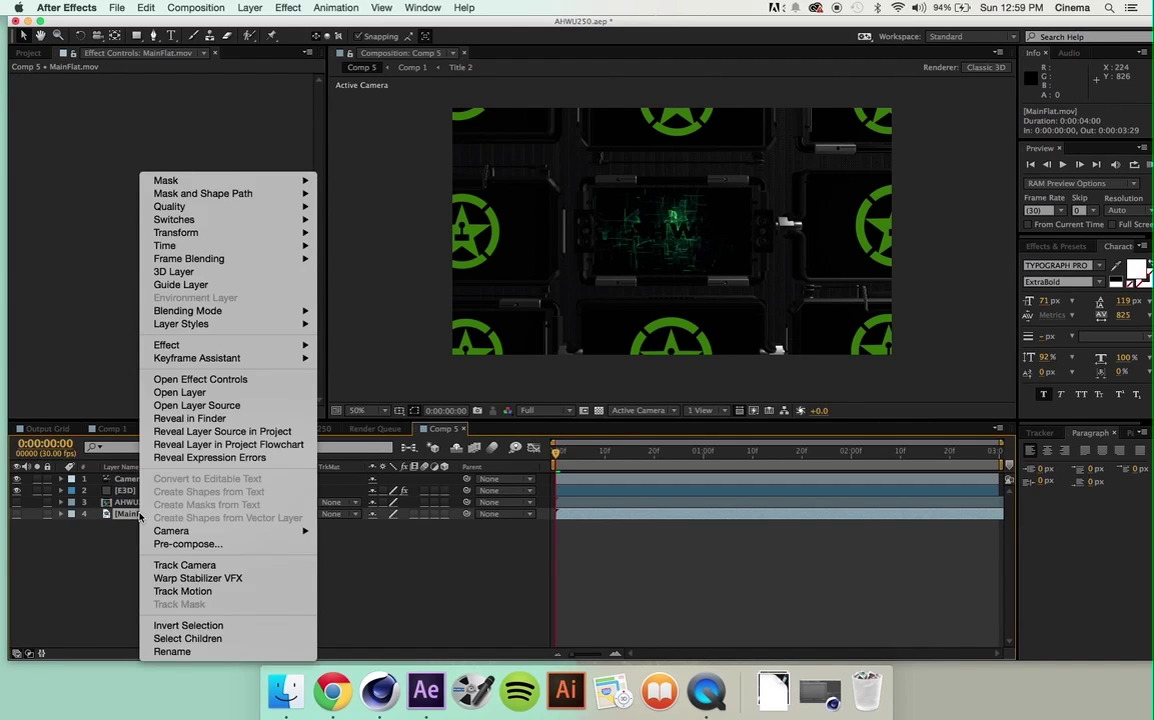
pyautogui.click(185, 544)
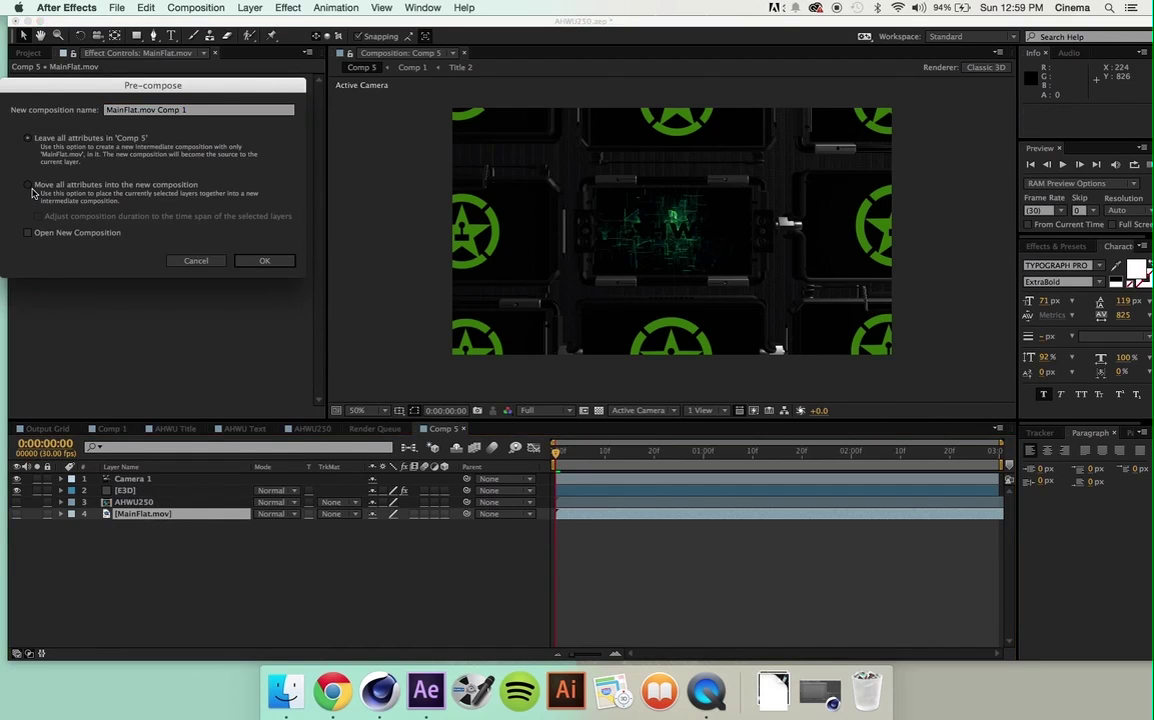
pyautogui.click(28, 185)
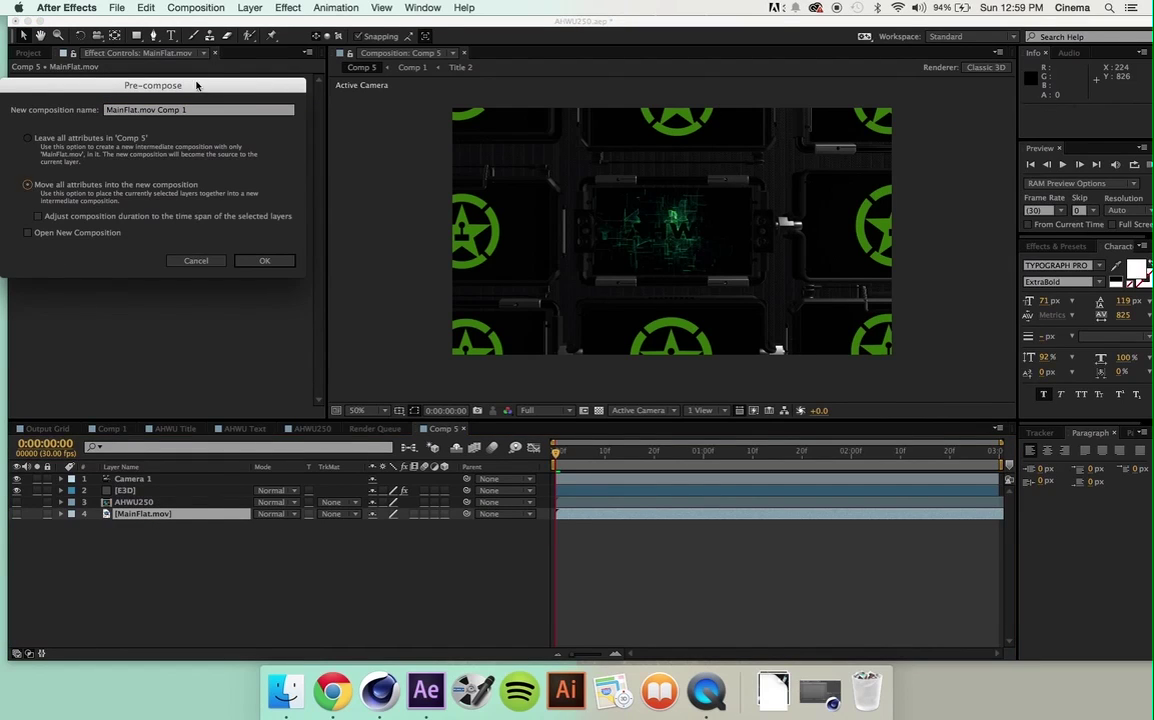
pyautogui.click(180, 112)
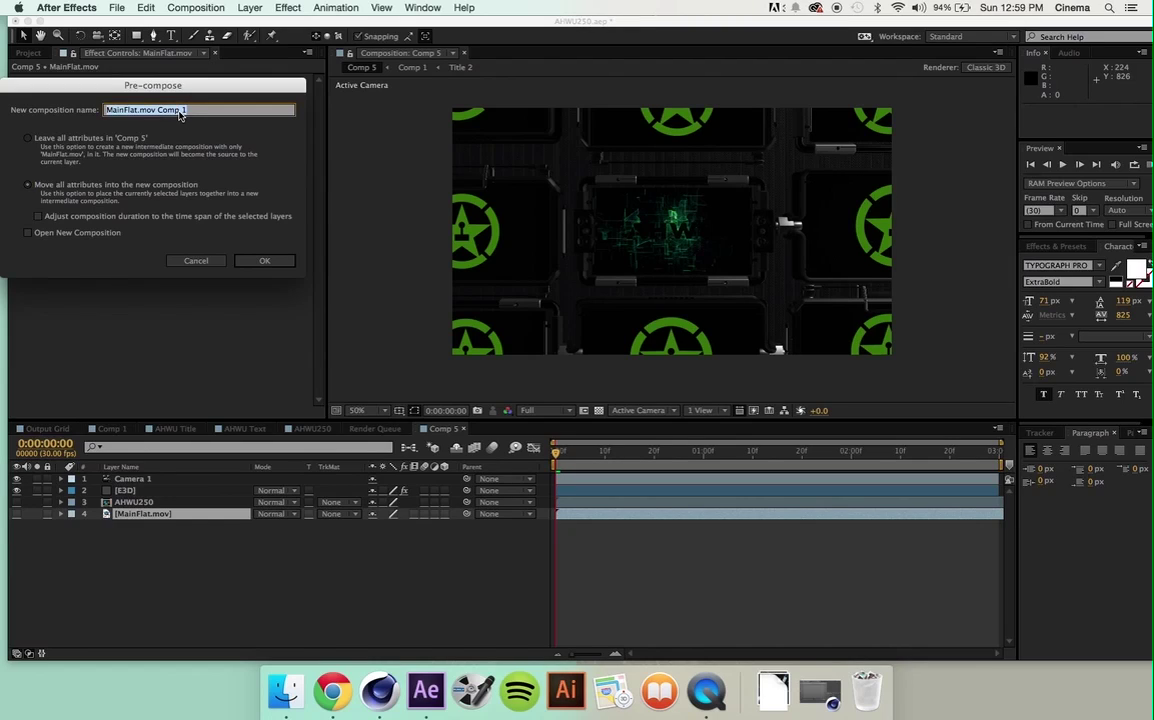
pyautogui.write('2r')
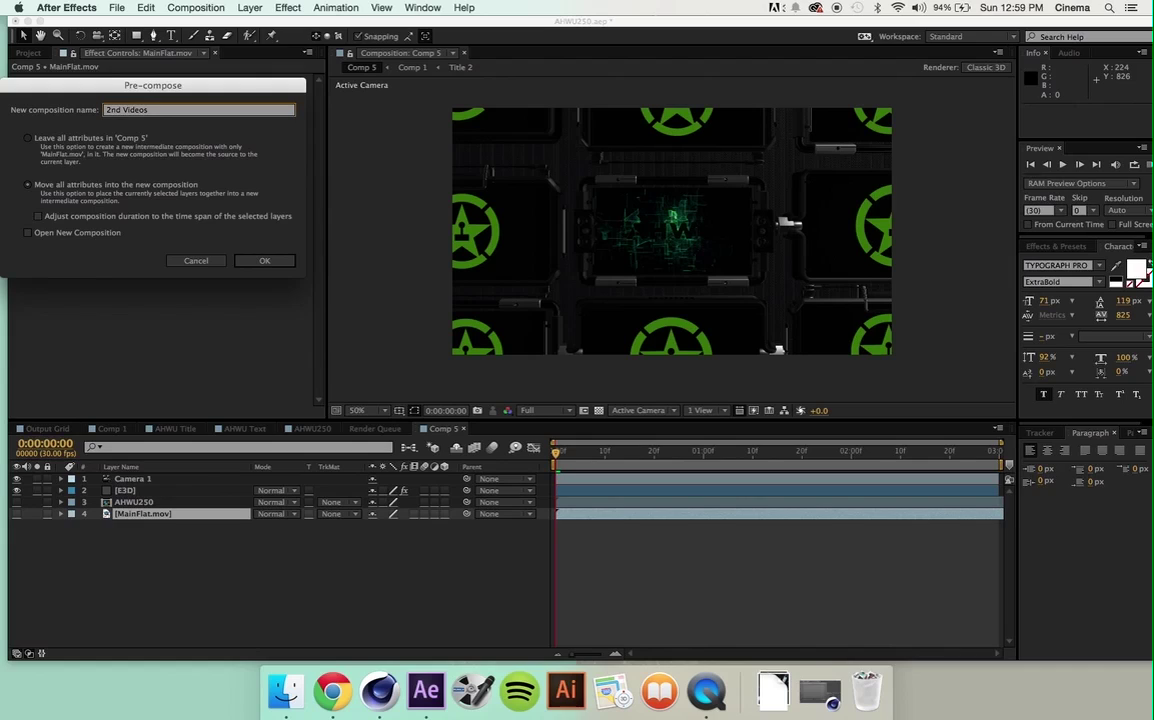
pyautogui.press('Return')
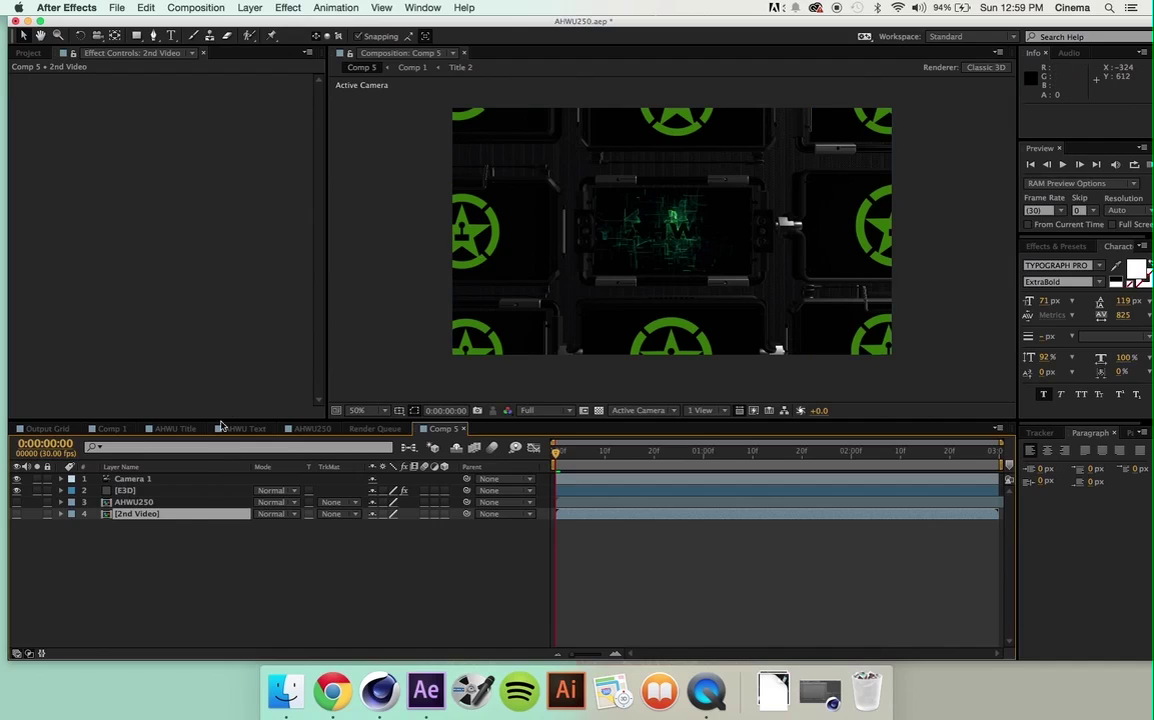
pyautogui.doubleClick(149, 514)
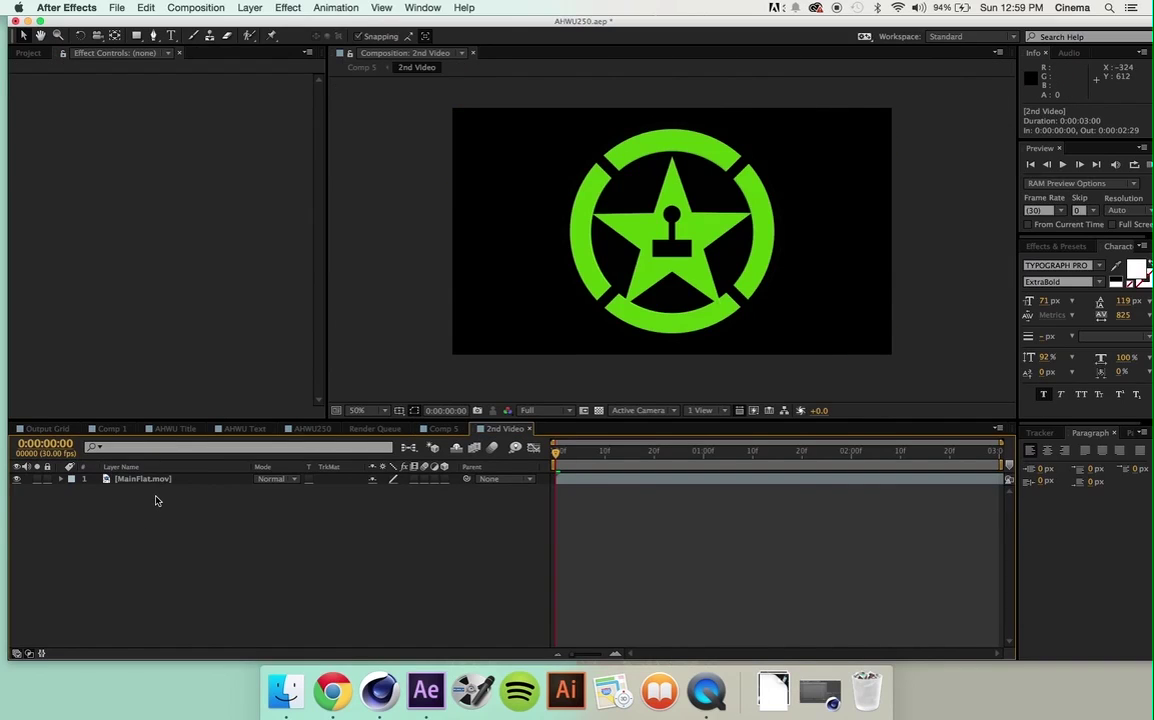
# - Add an adjustment layer with a Curves effect and bend its Green channel
pyautogui.press('super+alt+y')
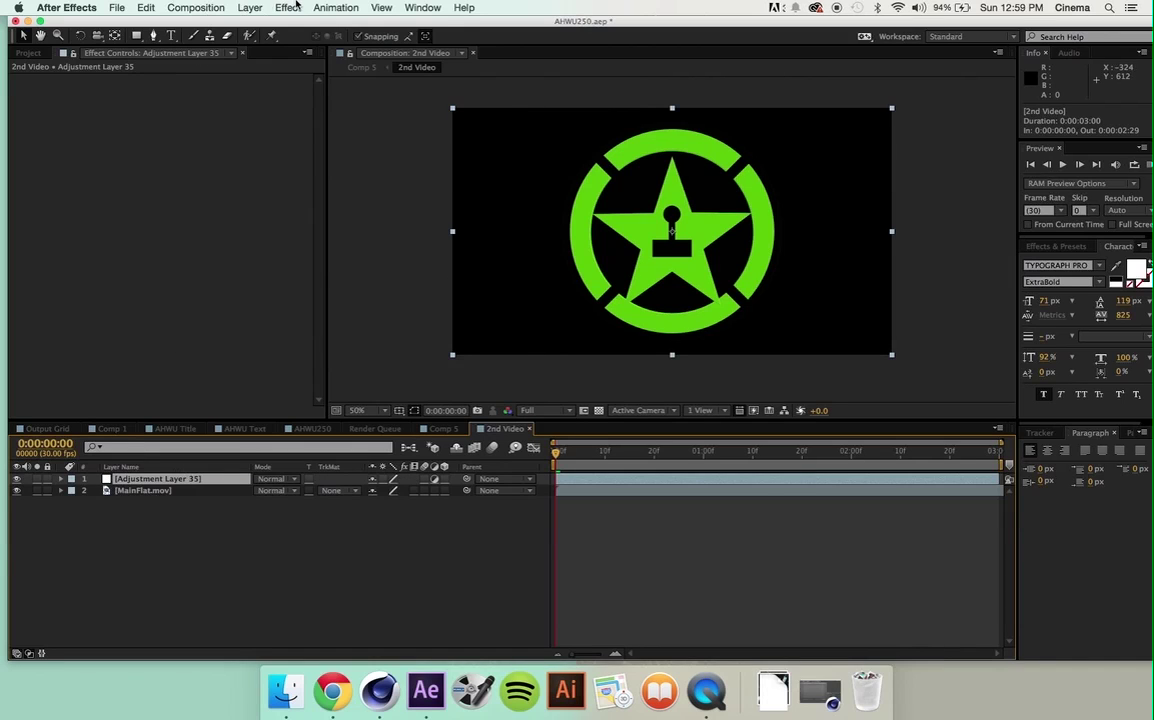
pyautogui.click(290, 7)
pyautogui.moveTo(338, 204)
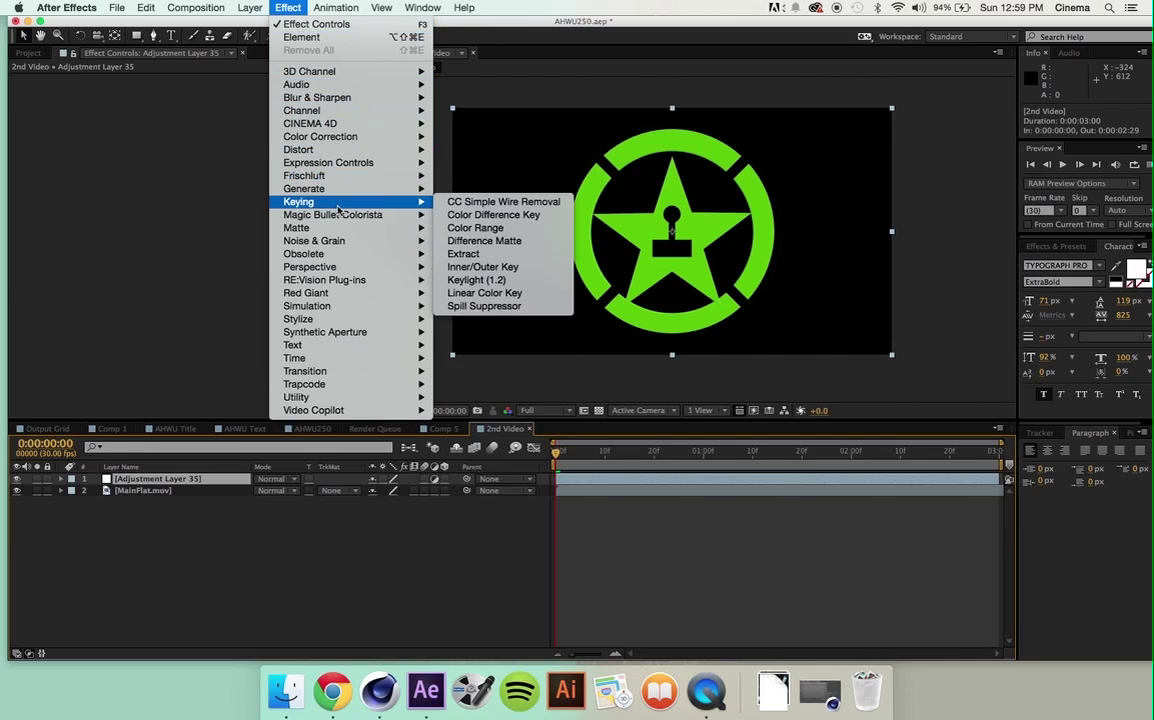
pyautogui.moveTo(343, 132)
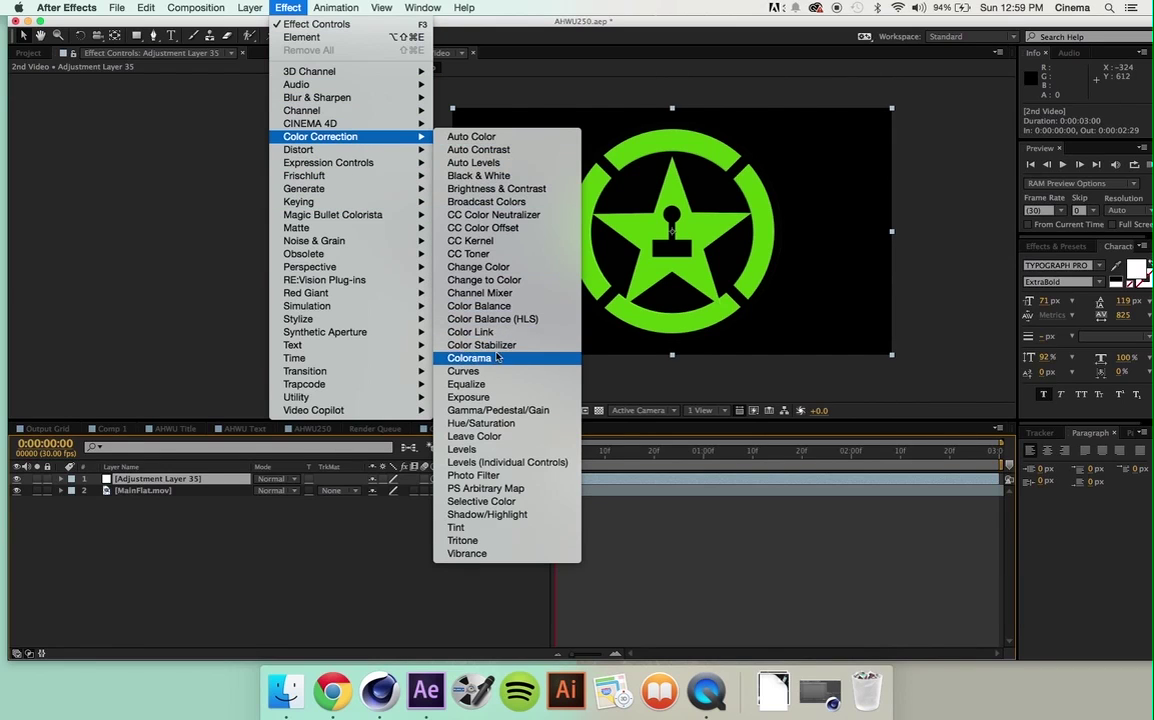
pyautogui.click(468, 371)
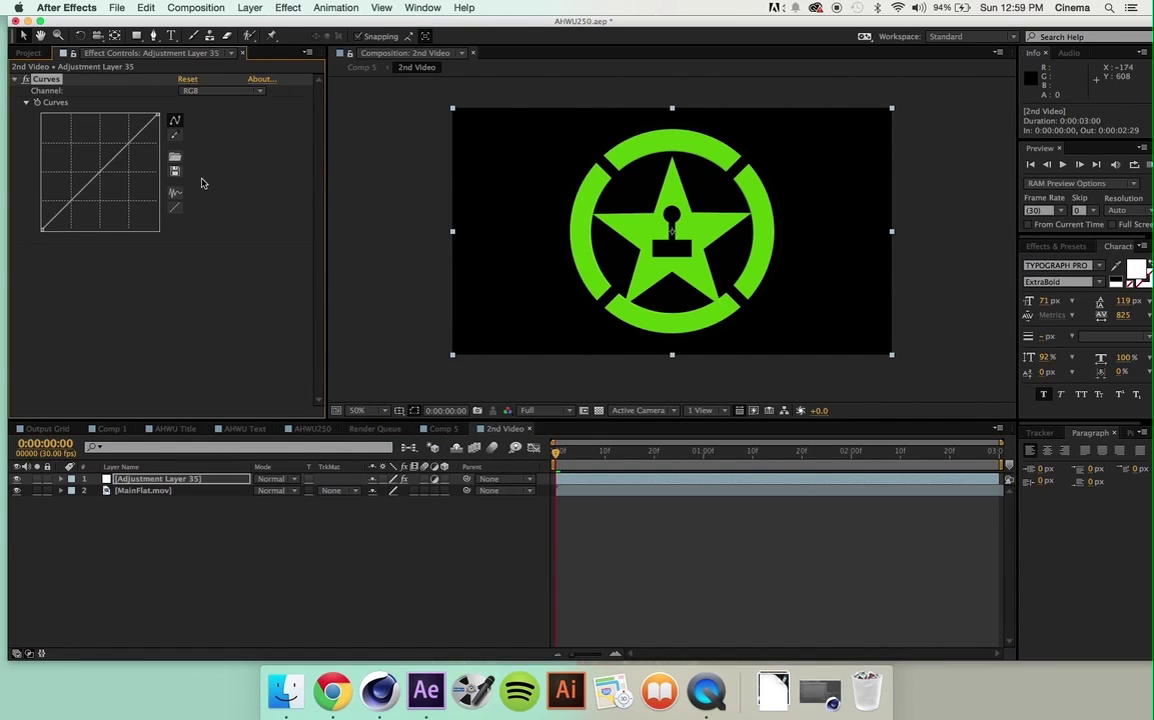
pyautogui.click(199, 94)
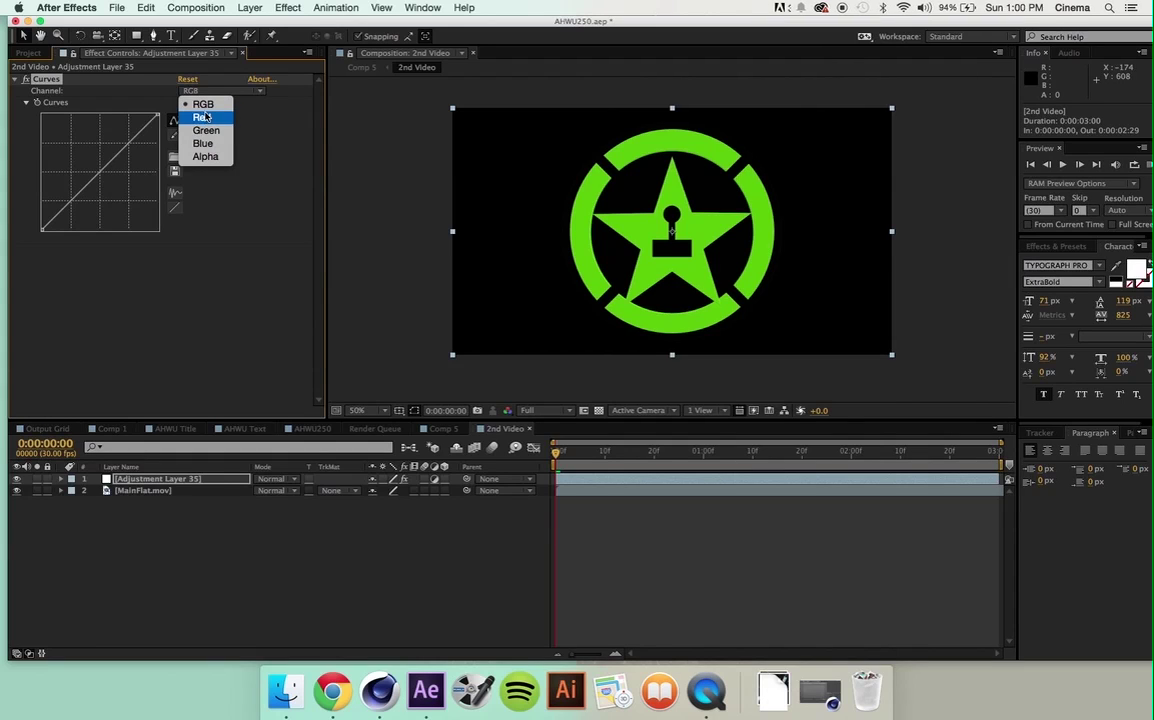
pyautogui.click(205, 130)
pyautogui.moveTo(93, 178)
pyautogui.mouseDown()
pyautogui.moveTo(103, 181)
pyautogui.moveTo(96, 168)
pyautogui.moveTo(104, 178)
pyautogui.moveTo(92, 180)
pyautogui.mouseUp()
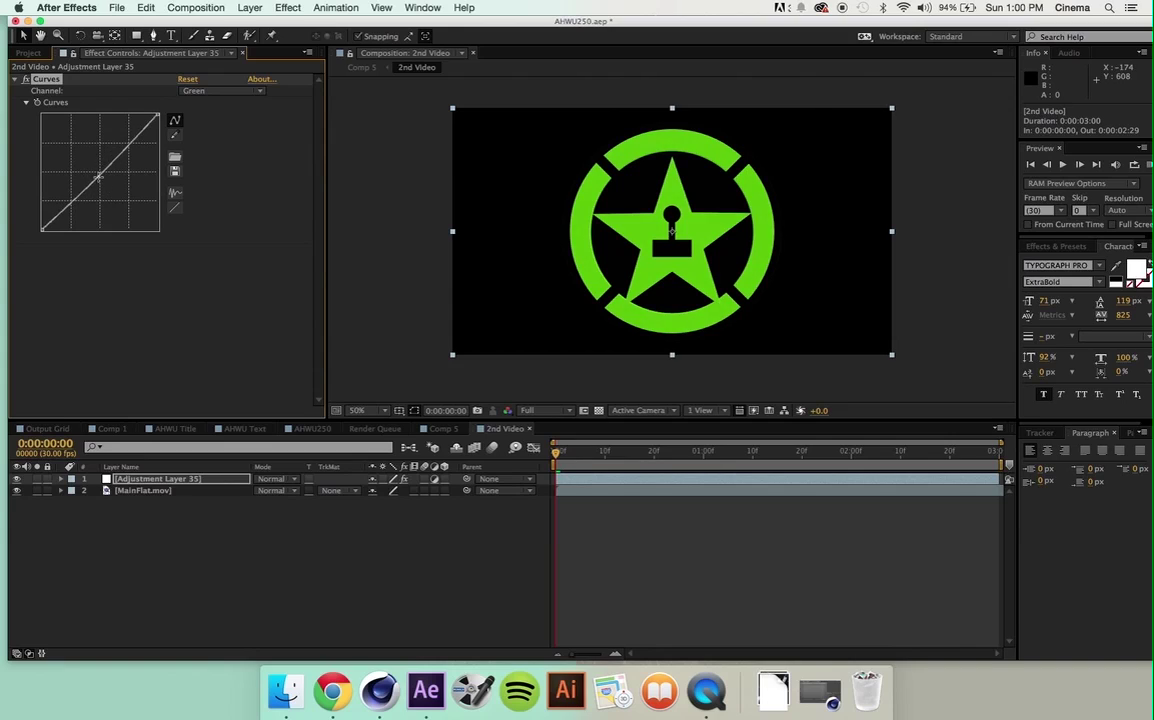
# - Shape the Blue and Green curves into S-curves to darken the logo
pyautogui.click(199, 92)
pyautogui.click(192, 131)
pyautogui.moveTo(120, 127)
pyautogui.mouseDown()
pyautogui.moveTo(118, 137)
pyautogui.moveTo(112, 128)
pyautogui.mouseUp()
pyautogui.moveTo(60, 203); pyautogui.dragTo(72, 209)
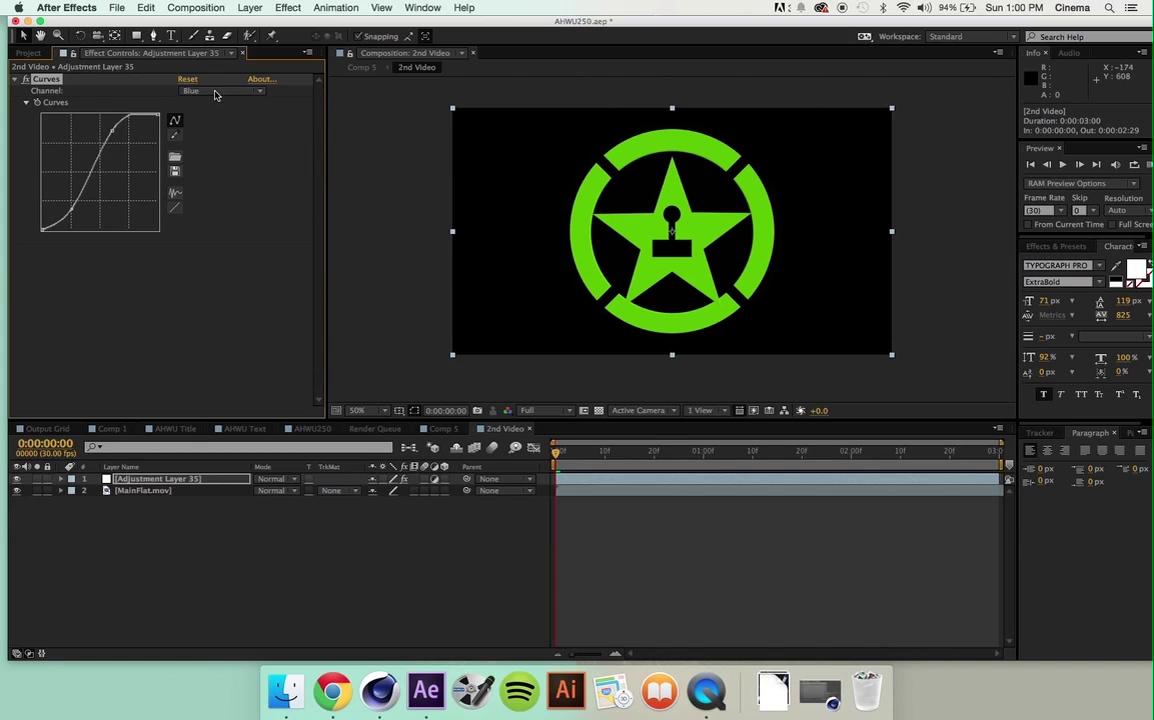
pyautogui.click(209, 92)
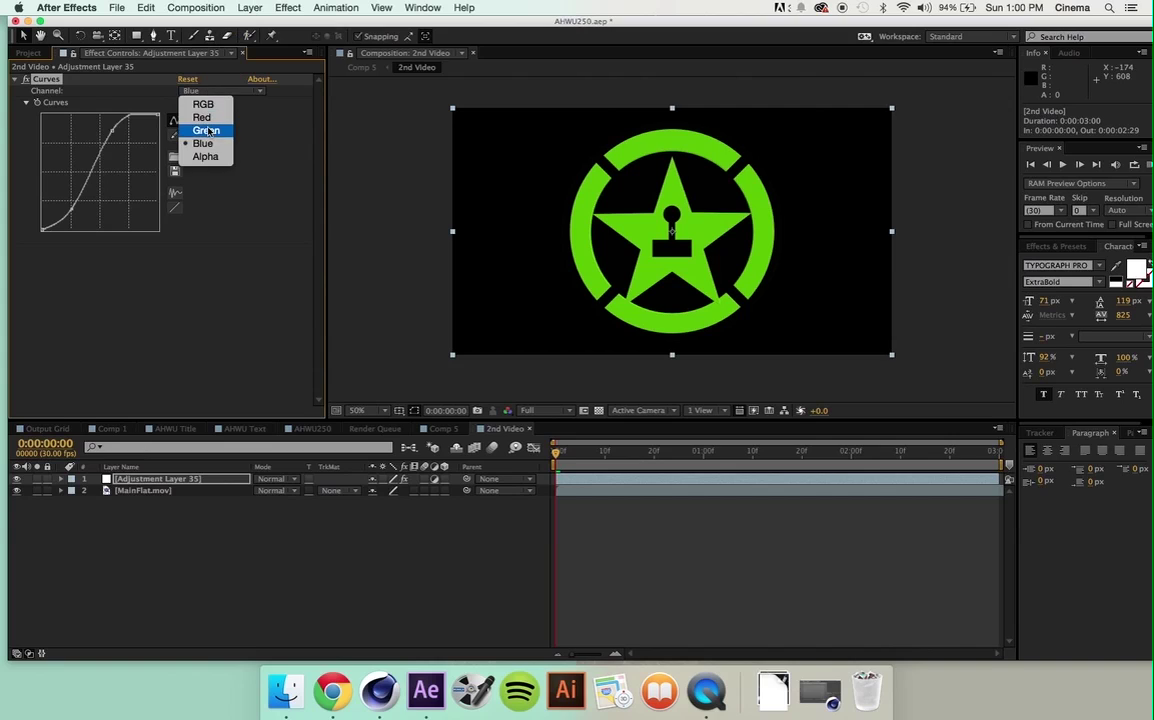
pyautogui.click(207, 131)
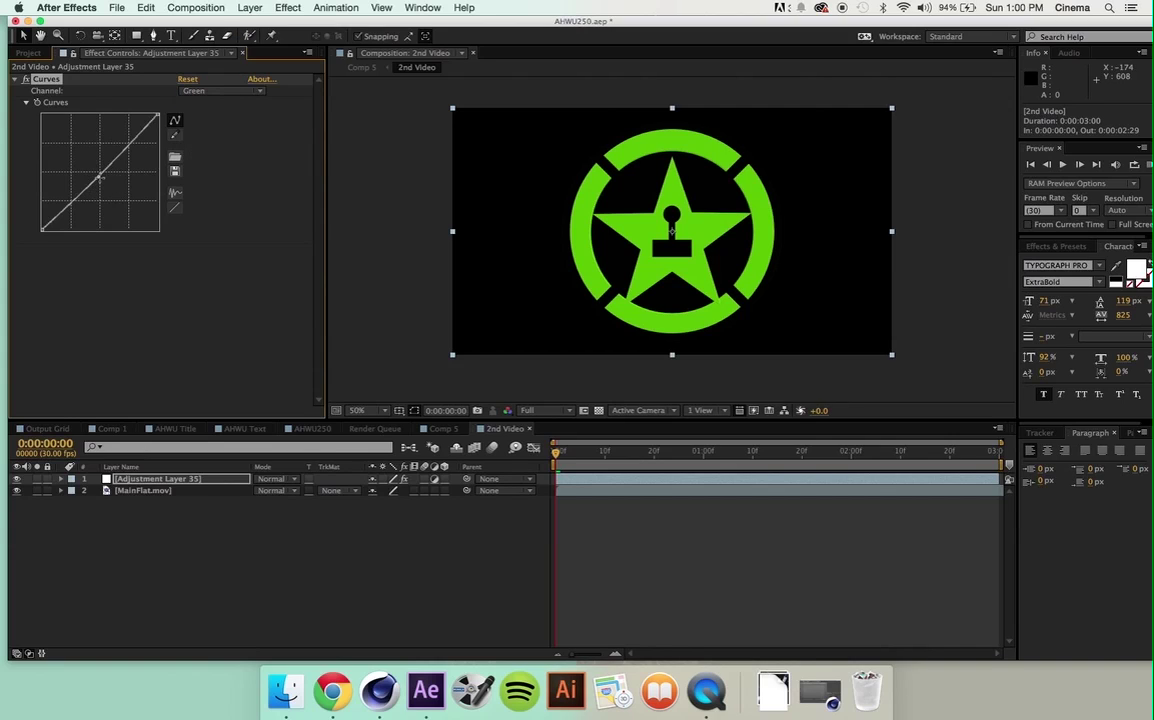
pyautogui.moveTo(100, 178); pyautogui.dragTo(136, 152)
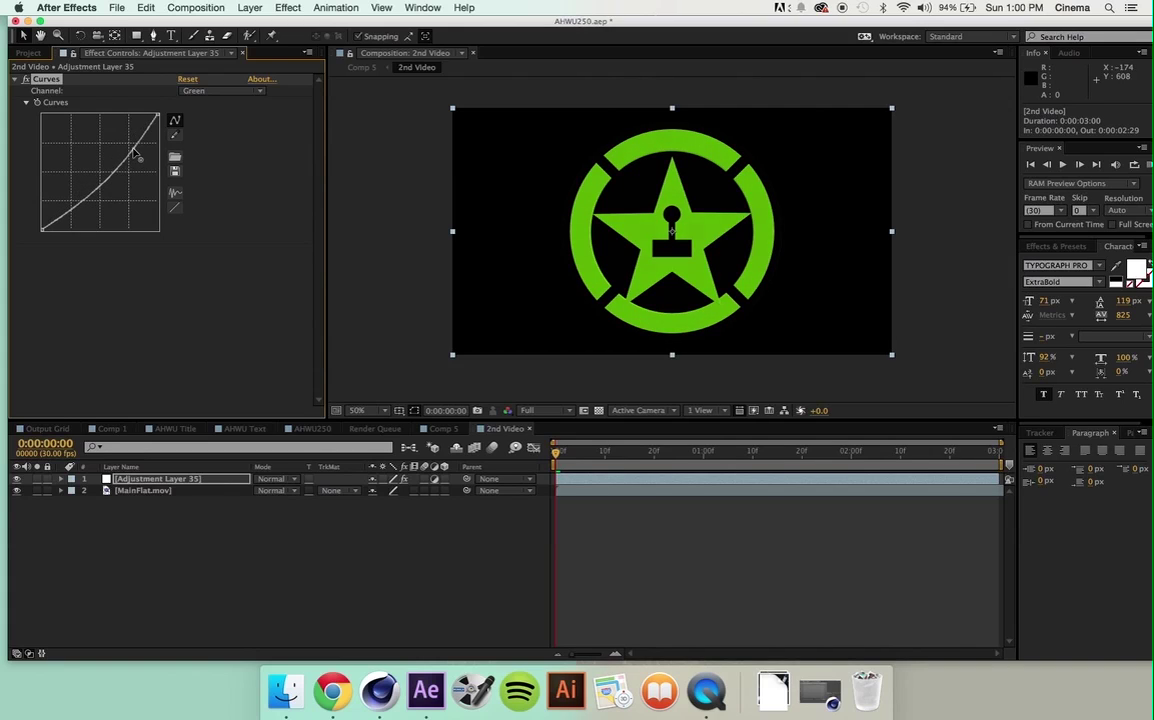
pyautogui.moveTo(63, 192); pyautogui.dragTo(66, 199)
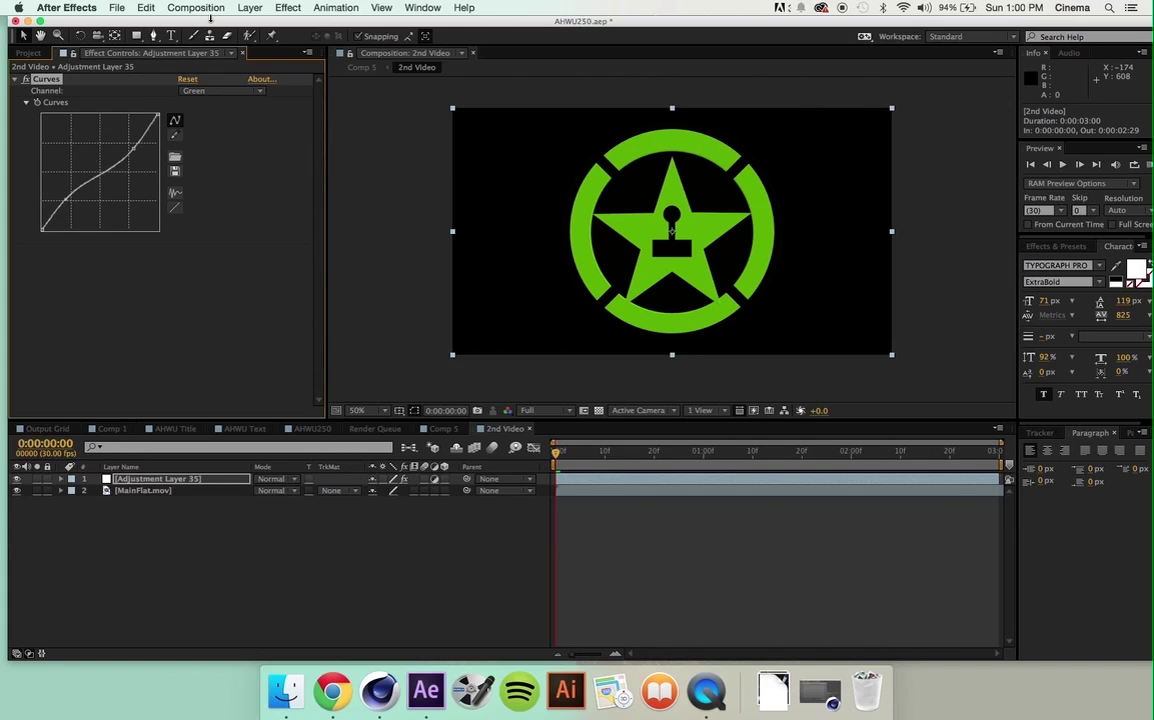
pyautogui.click(287, 7)
pyautogui.moveTo(322, 137)
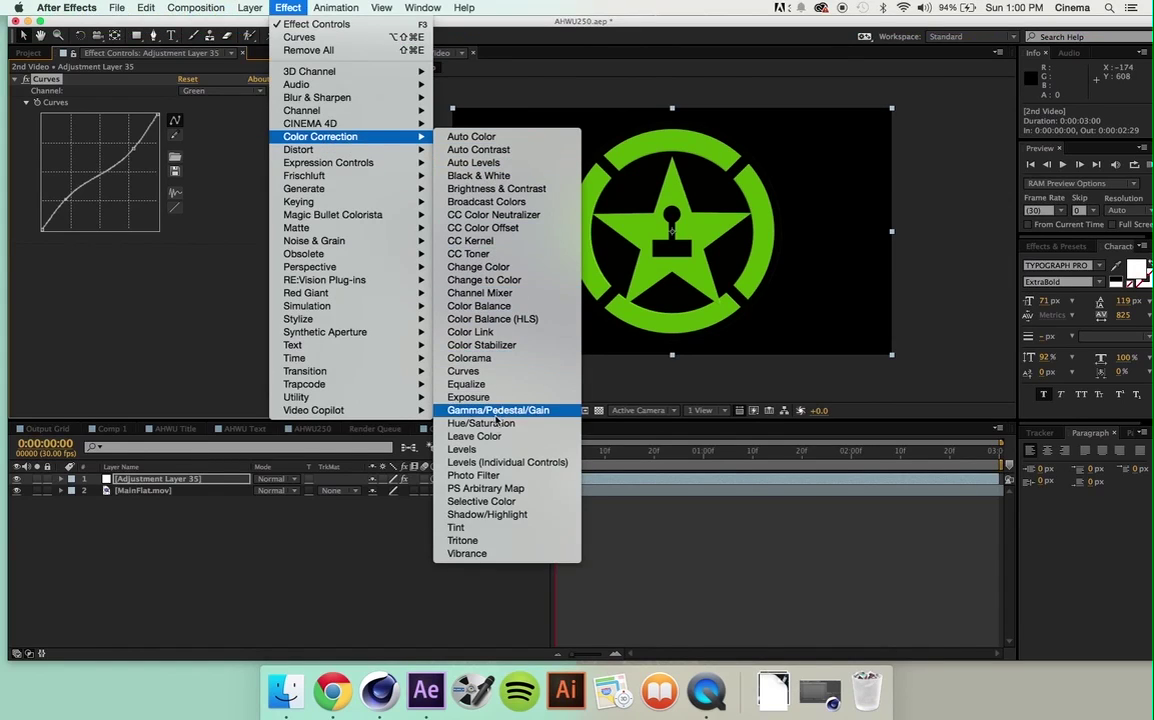
# - Add Hue/Saturation with master hue +12°, saturation −26 and lightness 7, then view Comp 5
pyautogui.click(496, 424)
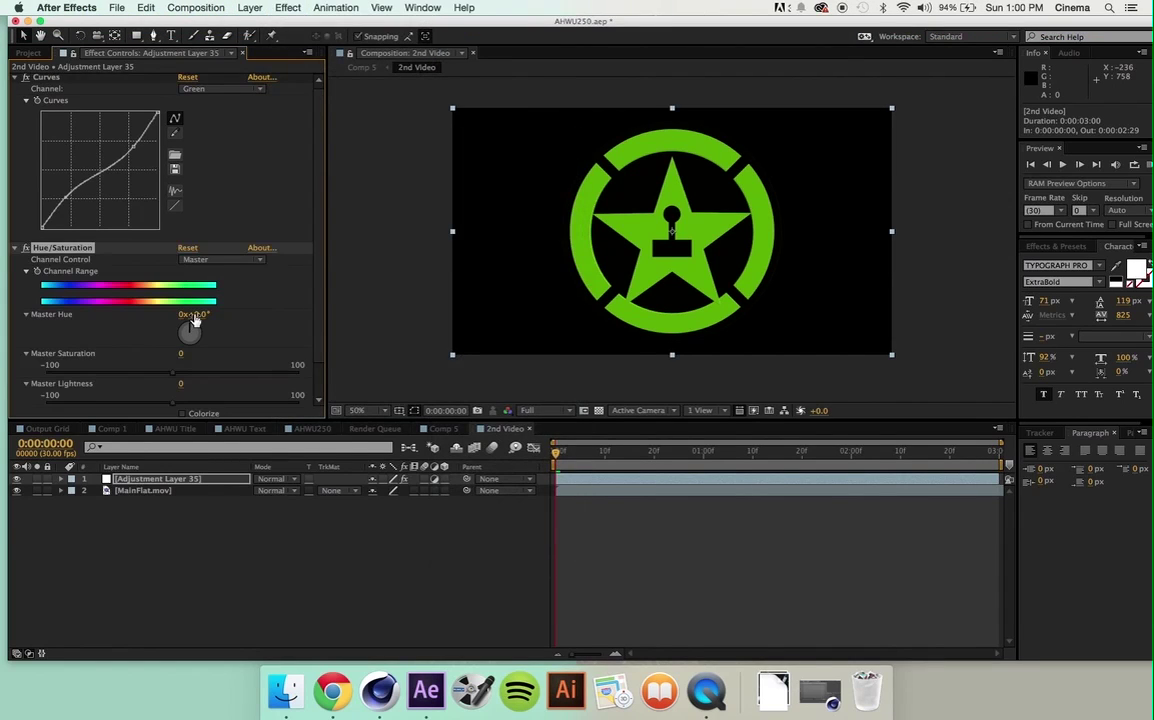
pyautogui.moveTo(194, 314); pyautogui.dragTo(206, 314)
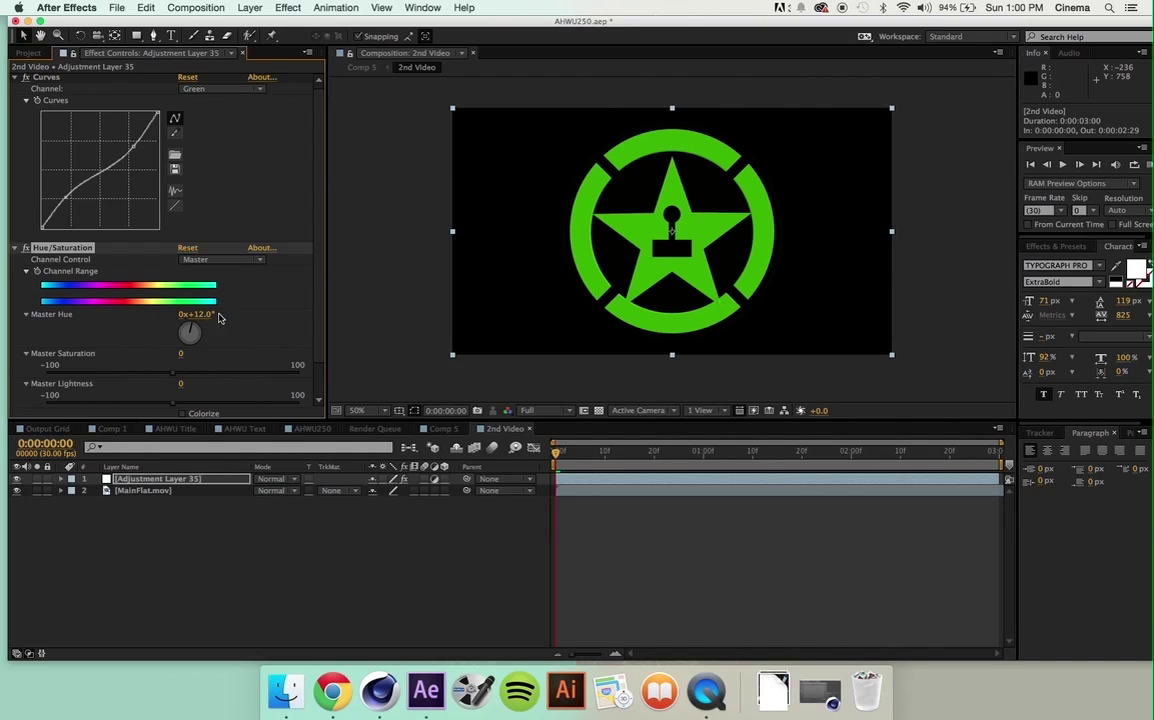
pyautogui.click(172, 381)
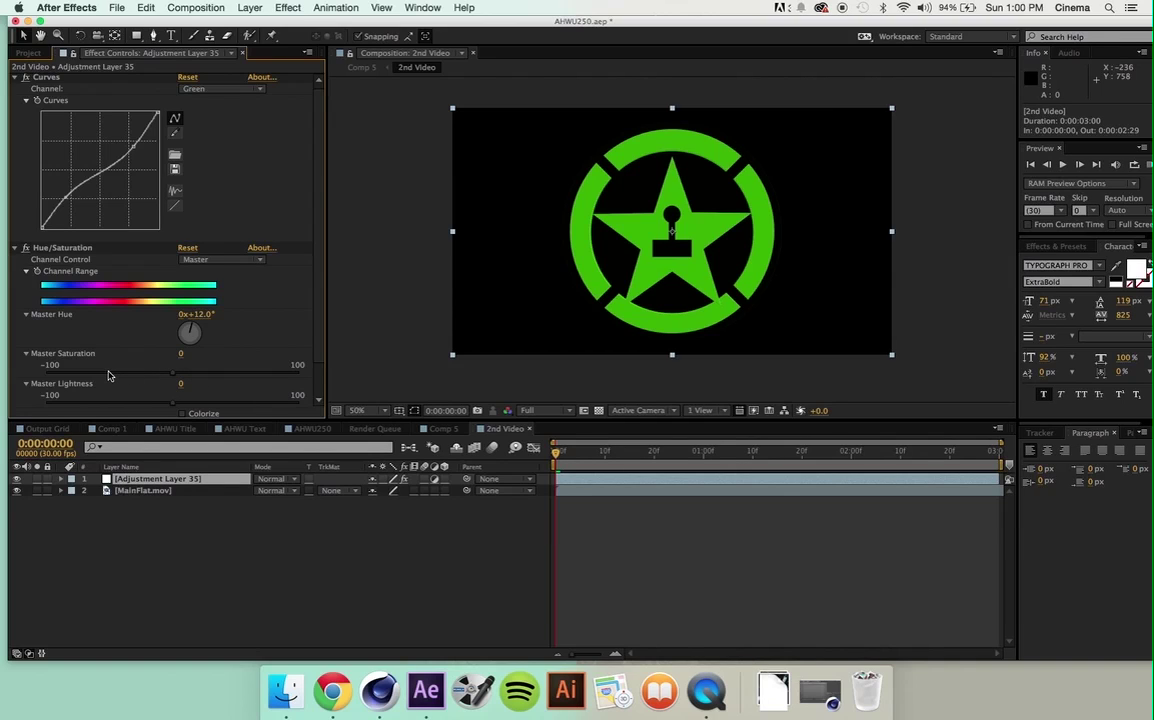
pyautogui.moveTo(109, 375); pyautogui.dragTo(93, 375)
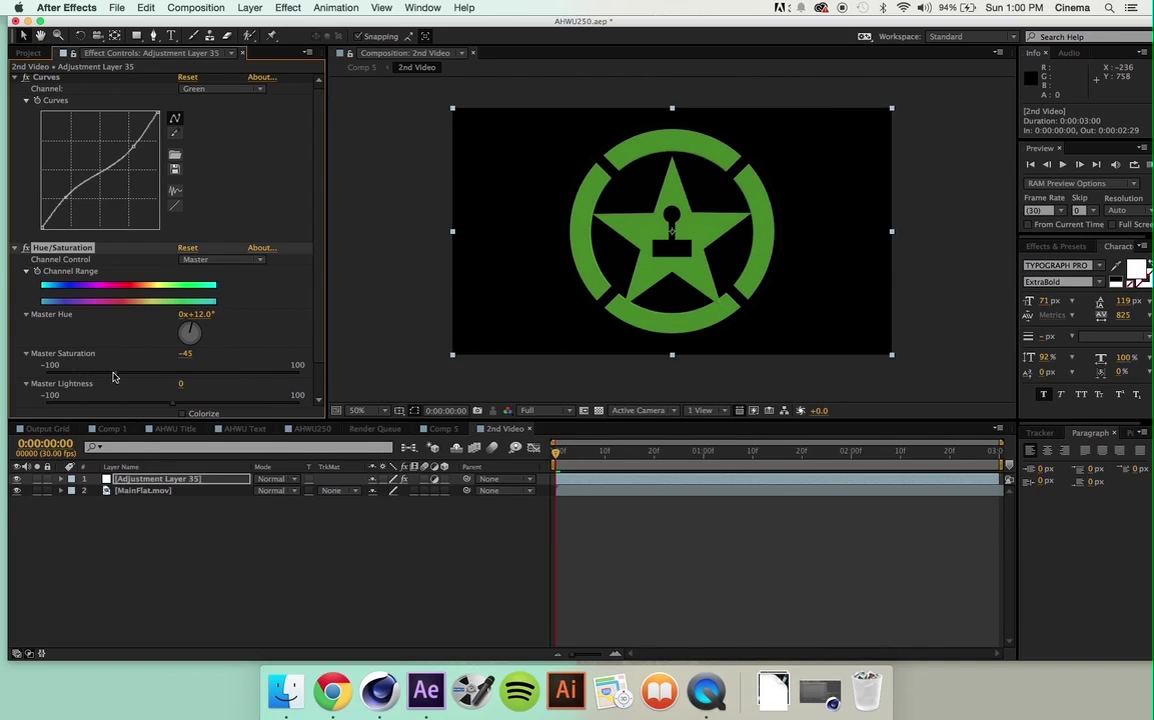
pyautogui.click(127, 376)
pyautogui.moveTo(127, 376); pyautogui.dragTo(181, 408)
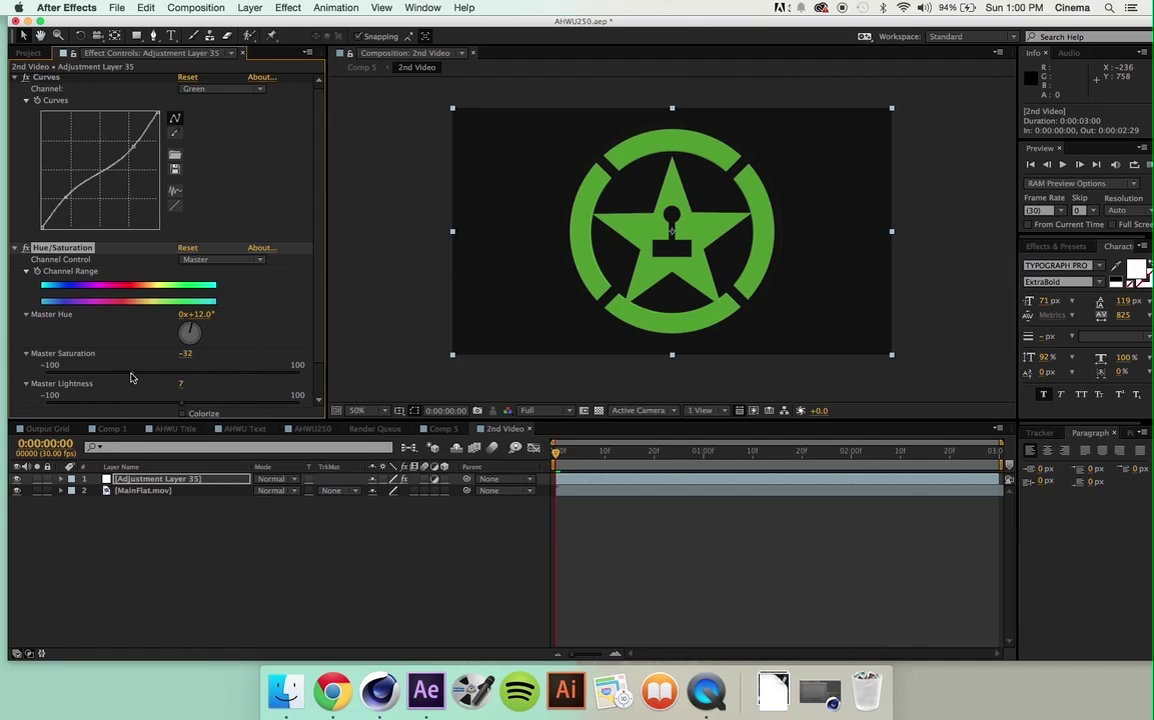
pyautogui.moveTo(131, 377); pyautogui.dragTo(141, 376)
pyautogui.click(443, 429)
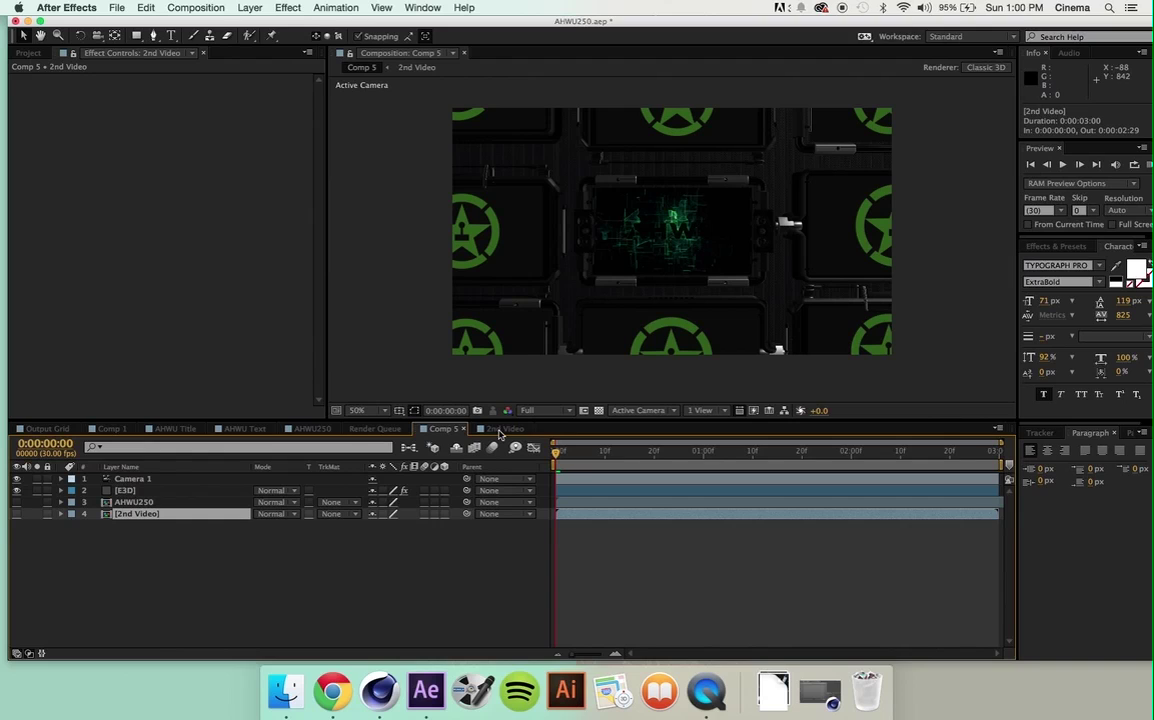
# - Copy Adjustment Layer 24 from Comp 1
pyautogui.click(114, 429)
pyautogui.click(145, 490)
pyautogui.click(140, 479)
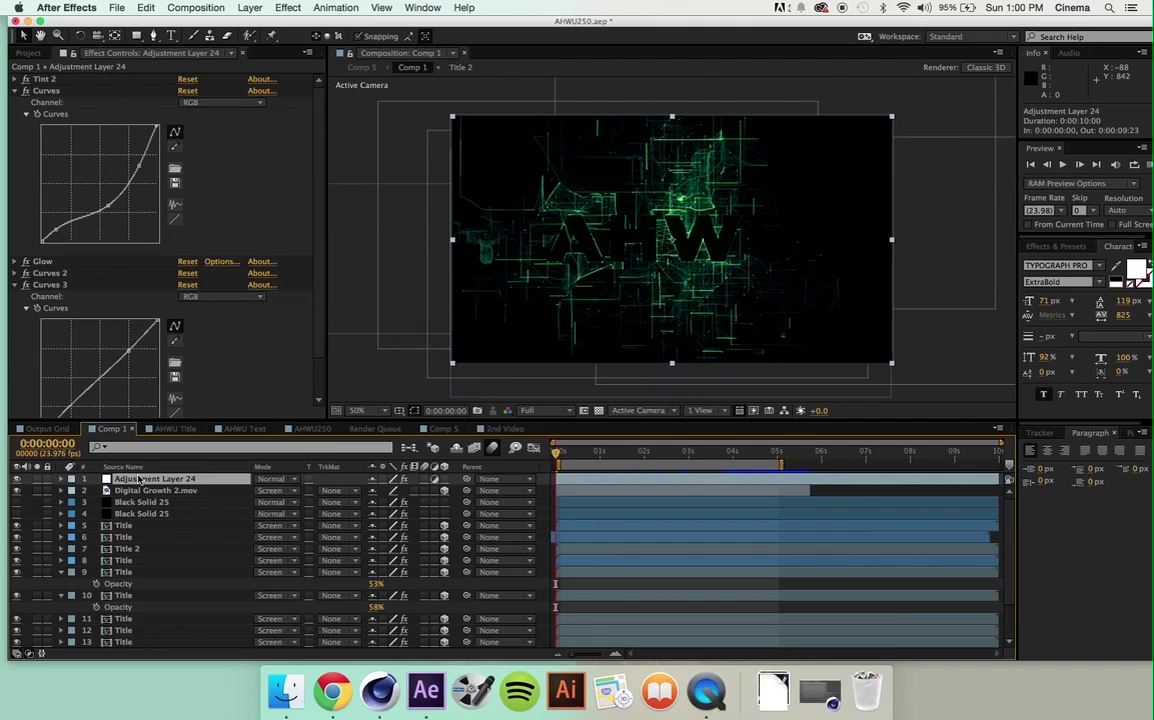
pyautogui.click(14, 91)
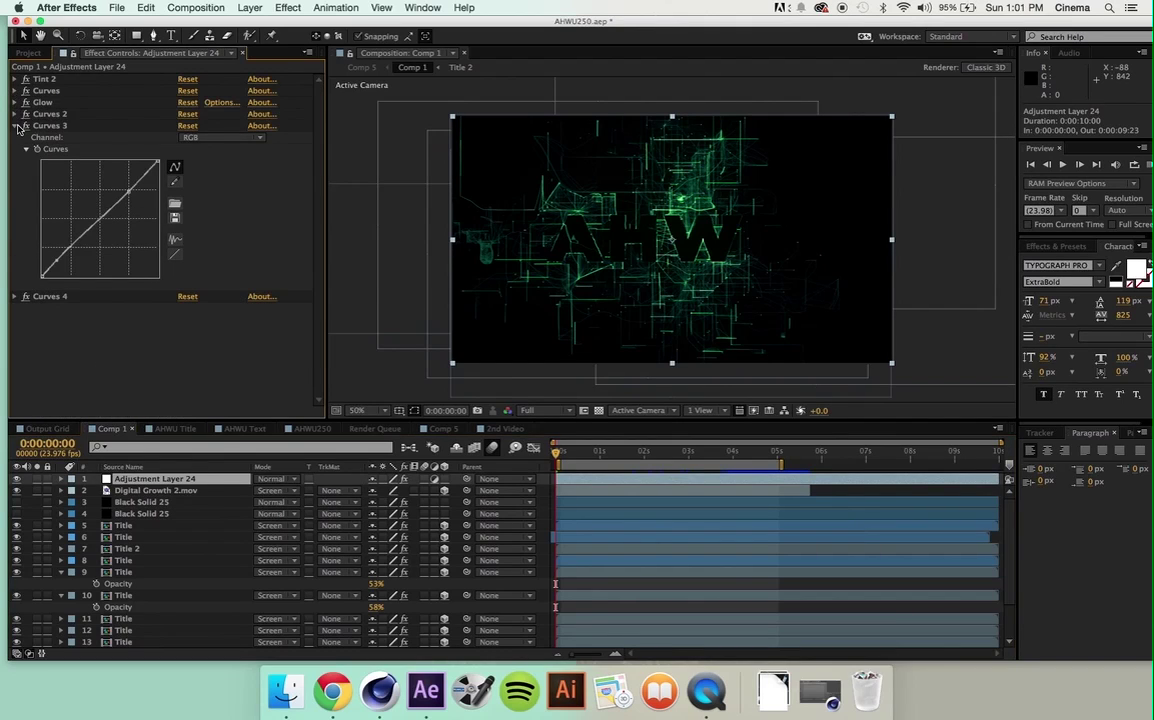
pyautogui.click(15, 126)
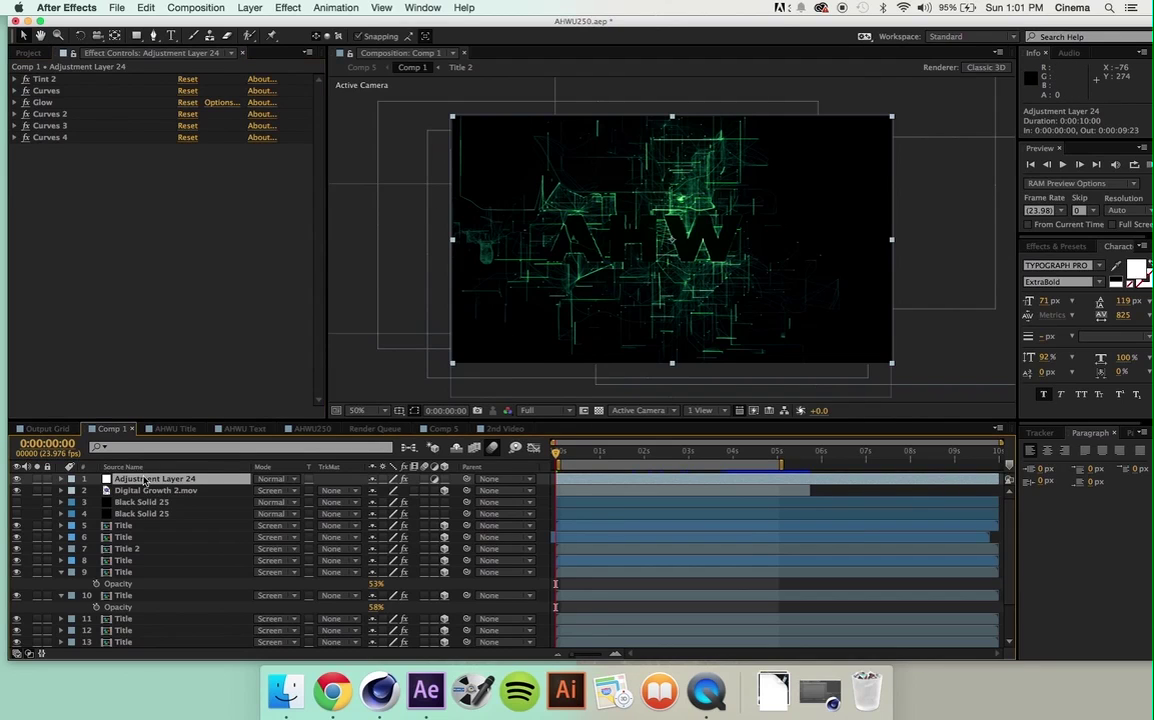
pyautogui.press('super+c')
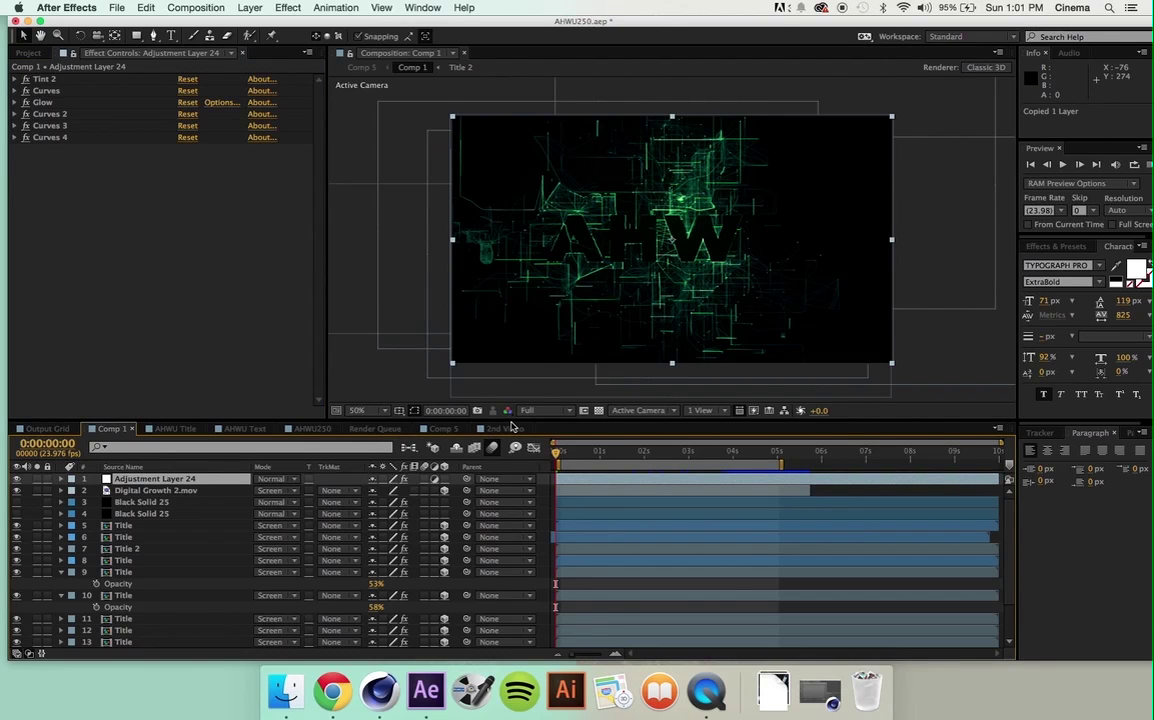
# - Replace Adjustment Layer 35 in 2nd Video with the pasted Adjustment Layer 24
pyautogui.click(505, 428)
pyautogui.click(153, 480)
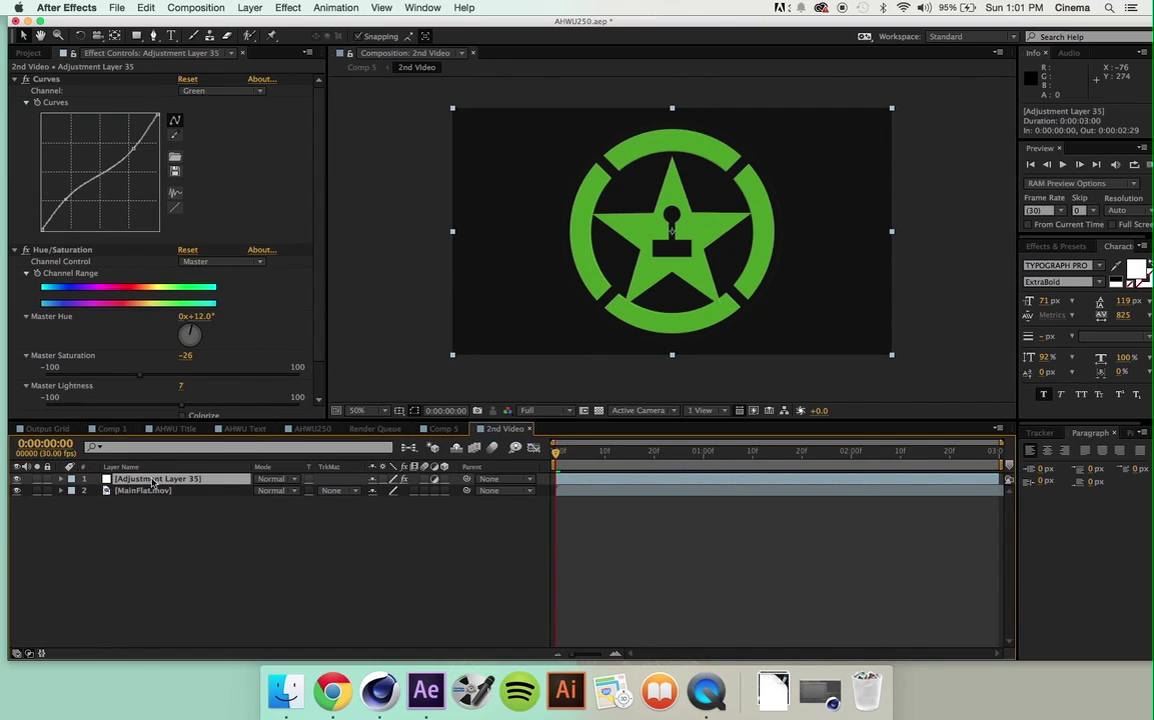
pyautogui.press('Delete')
pyautogui.press('super+v')
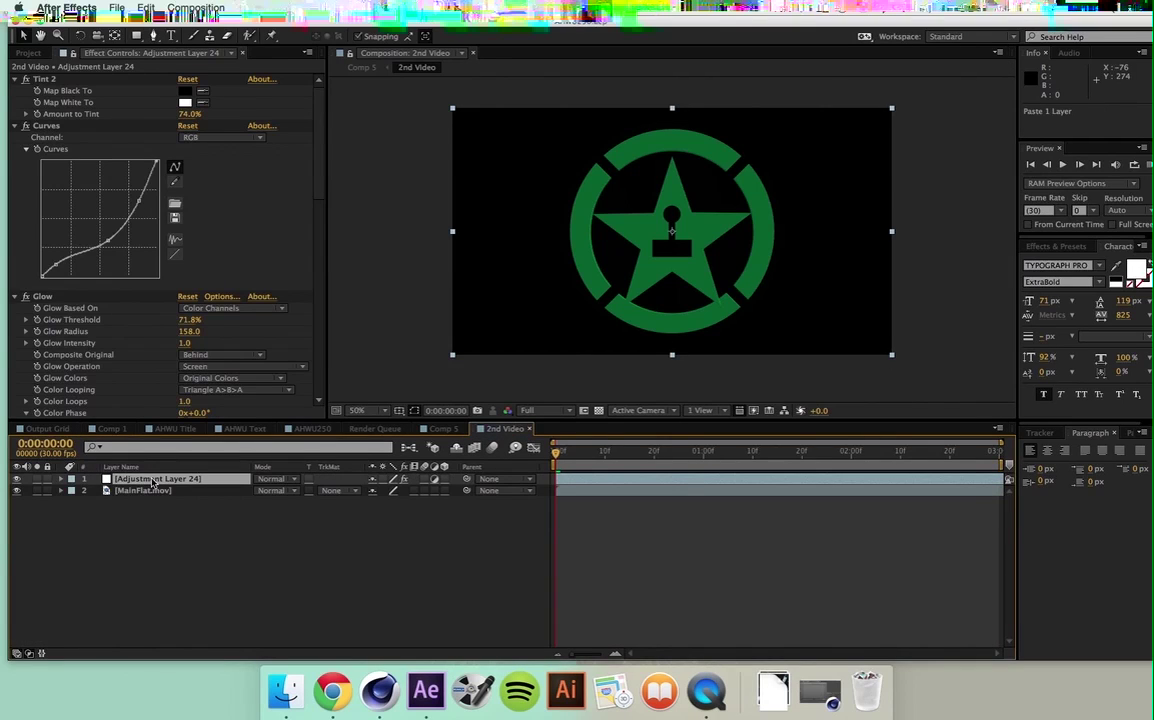
# - Check the result in Comp 5, then add a new adjustment layer above Adjustment Layer 24 in 2nd Video
pyautogui.click(178, 527)
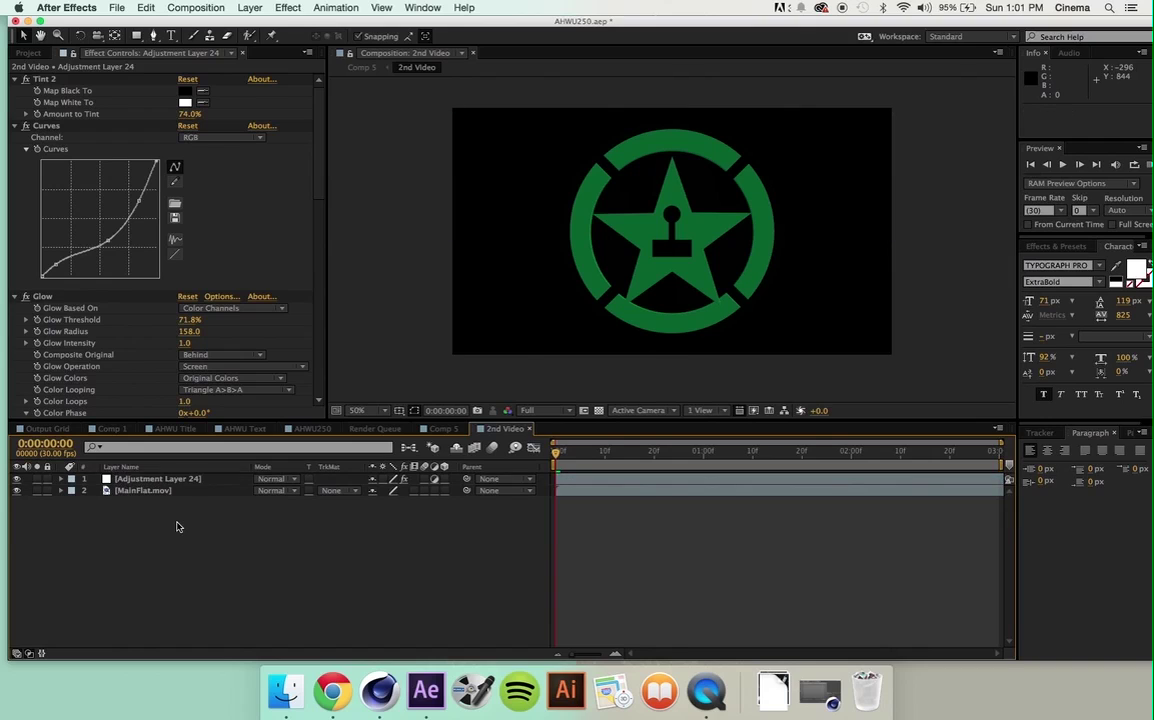
pyautogui.click(440, 429)
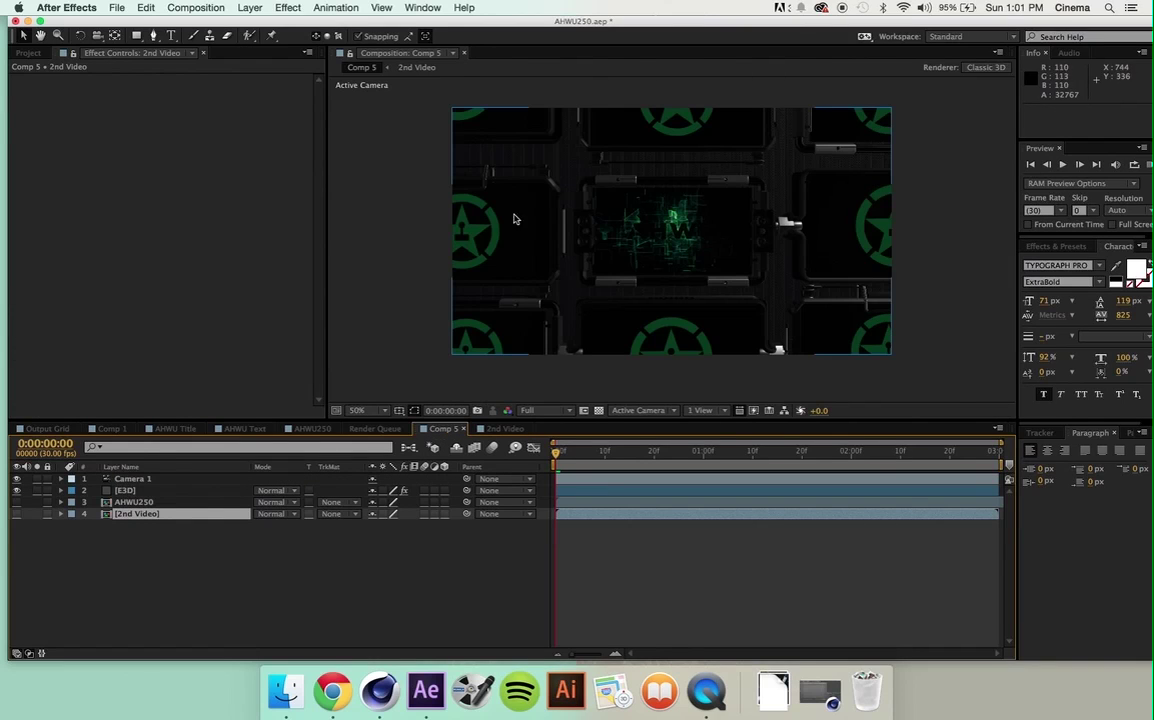
pyautogui.click(505, 429)
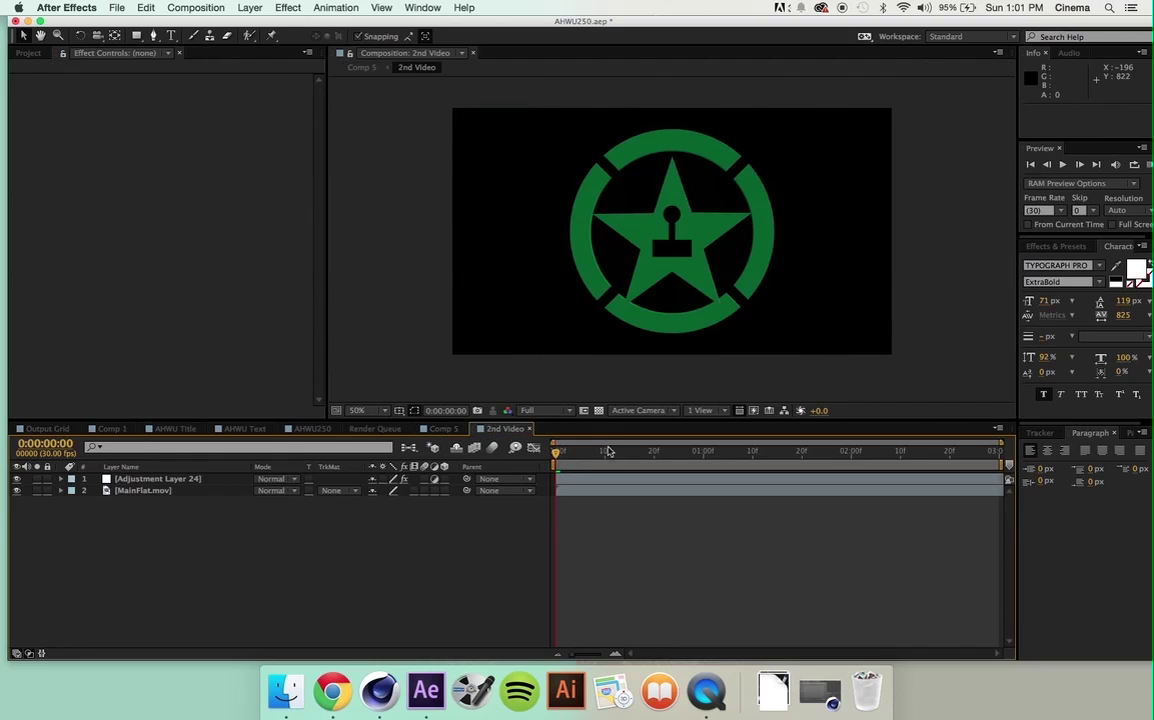
pyautogui.moveTo(556, 452)
pyautogui.mouseDown()
pyautogui.moveTo(726, 455)
pyautogui.moveTo(553, 456)
pyautogui.mouseUp()
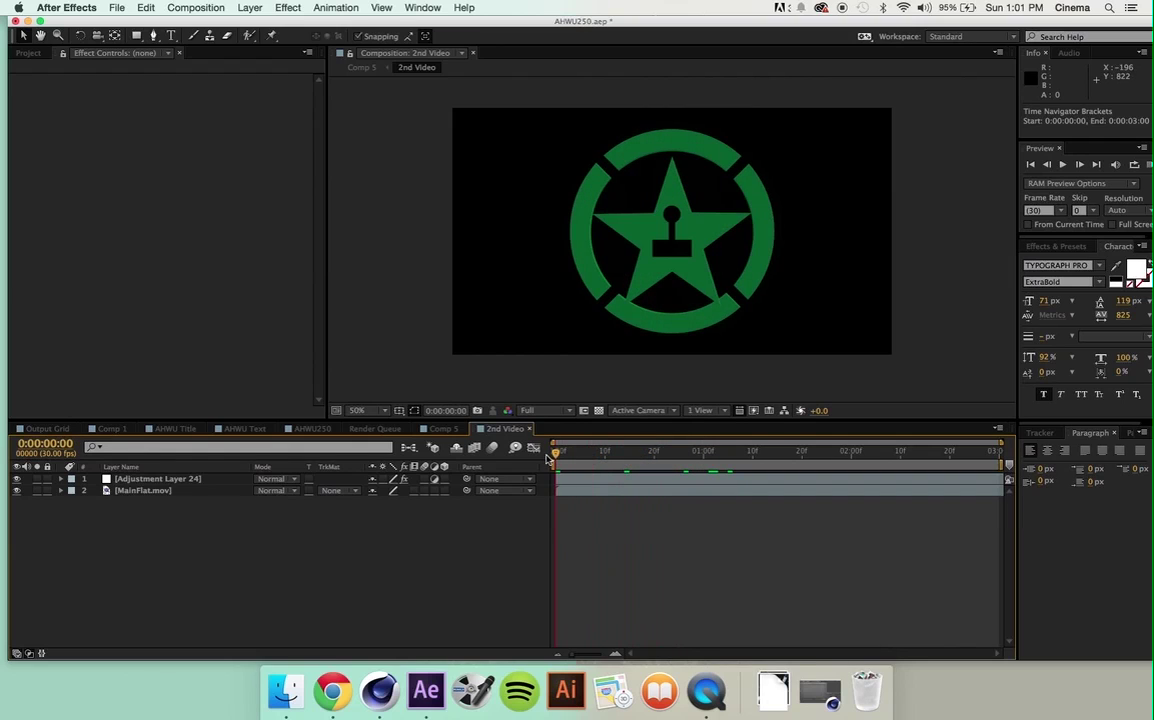
pyautogui.click(142, 480)
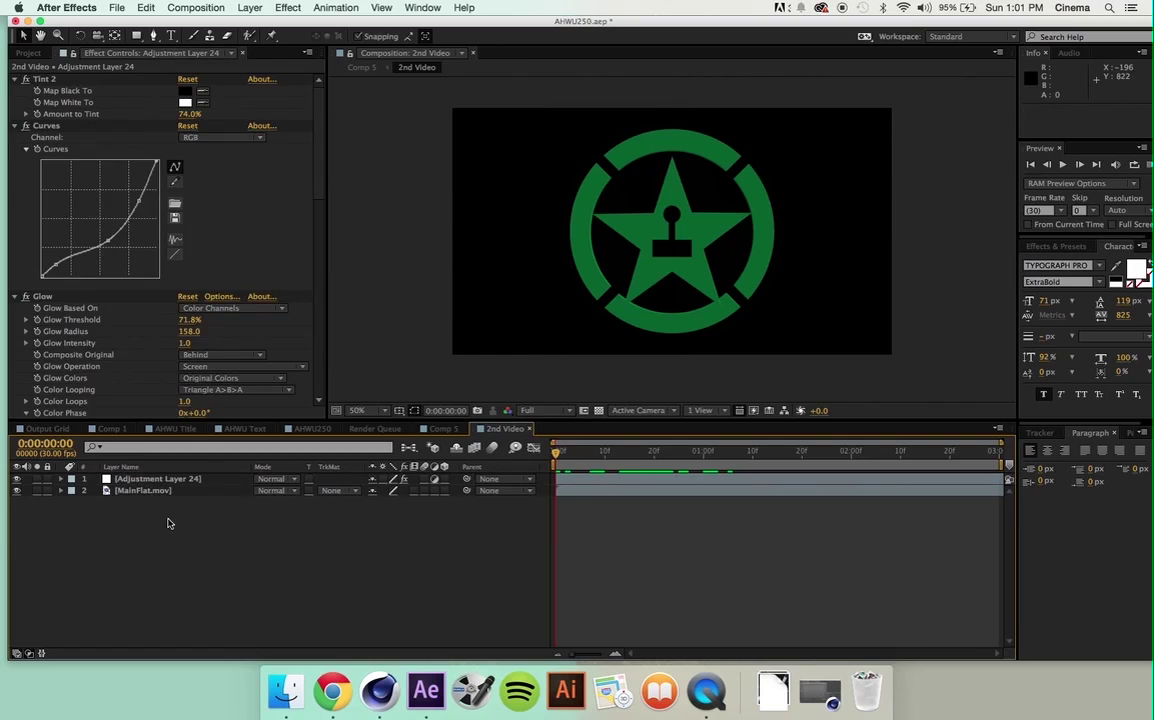
pyautogui.press('super+alt+y')
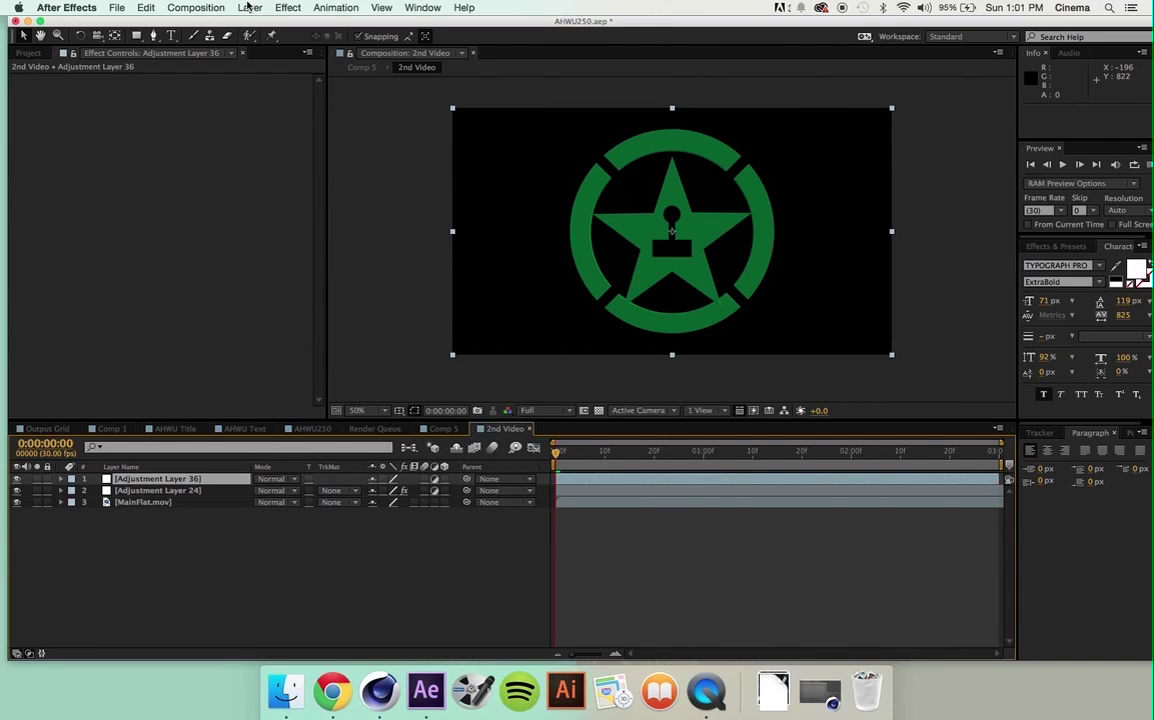
# - Give Adjustment Layer 36 Brightness & Contrast at brightness 89, preview it, and return to Comp 5
pyautogui.click(287, 7)
pyautogui.moveTo(347, 139)
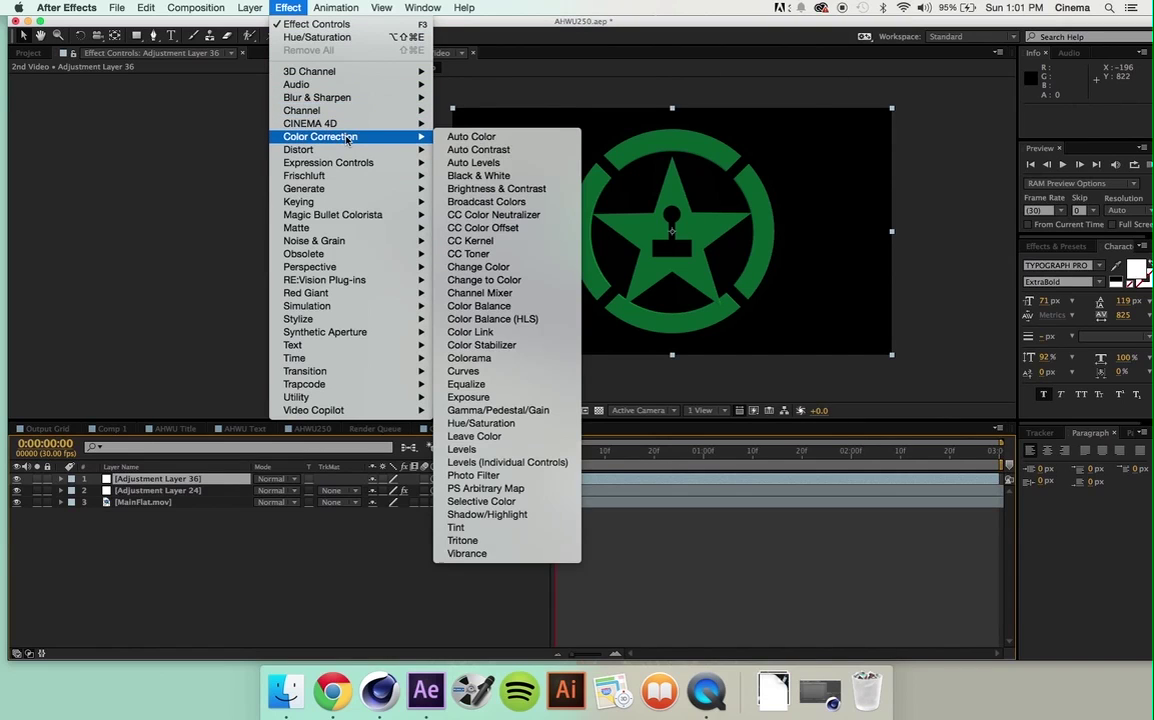
pyautogui.click(508, 188)
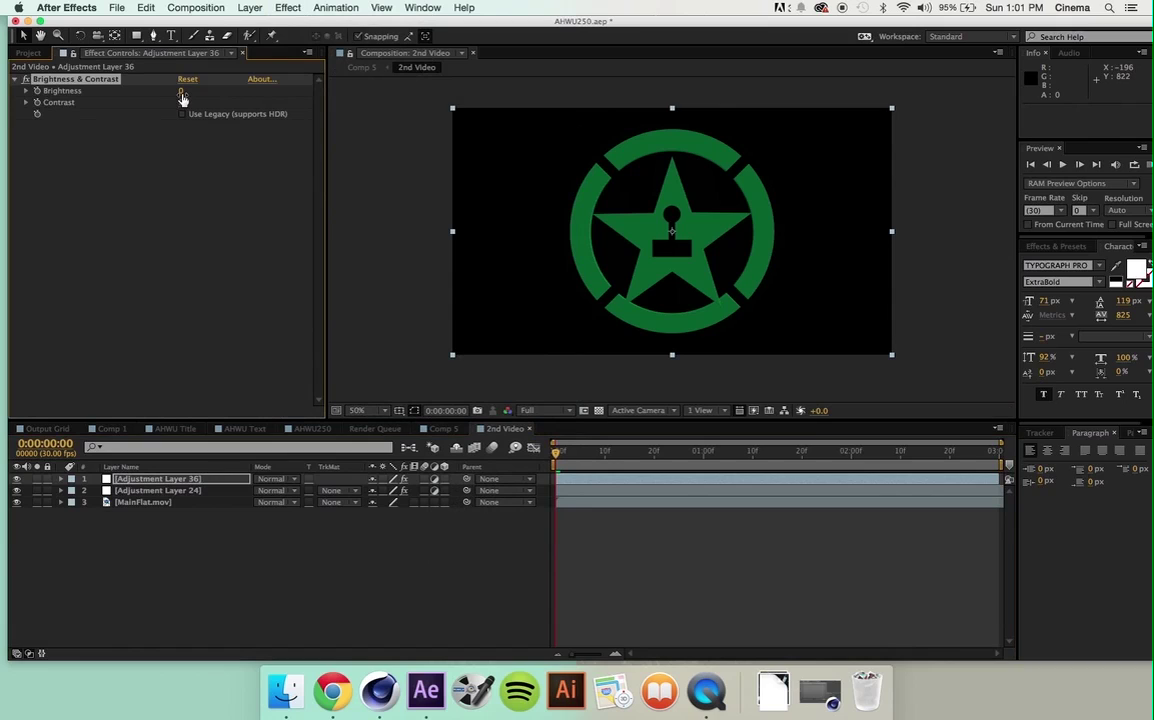
pyautogui.moveTo(199, 92); pyautogui.dragTo(270, 92)
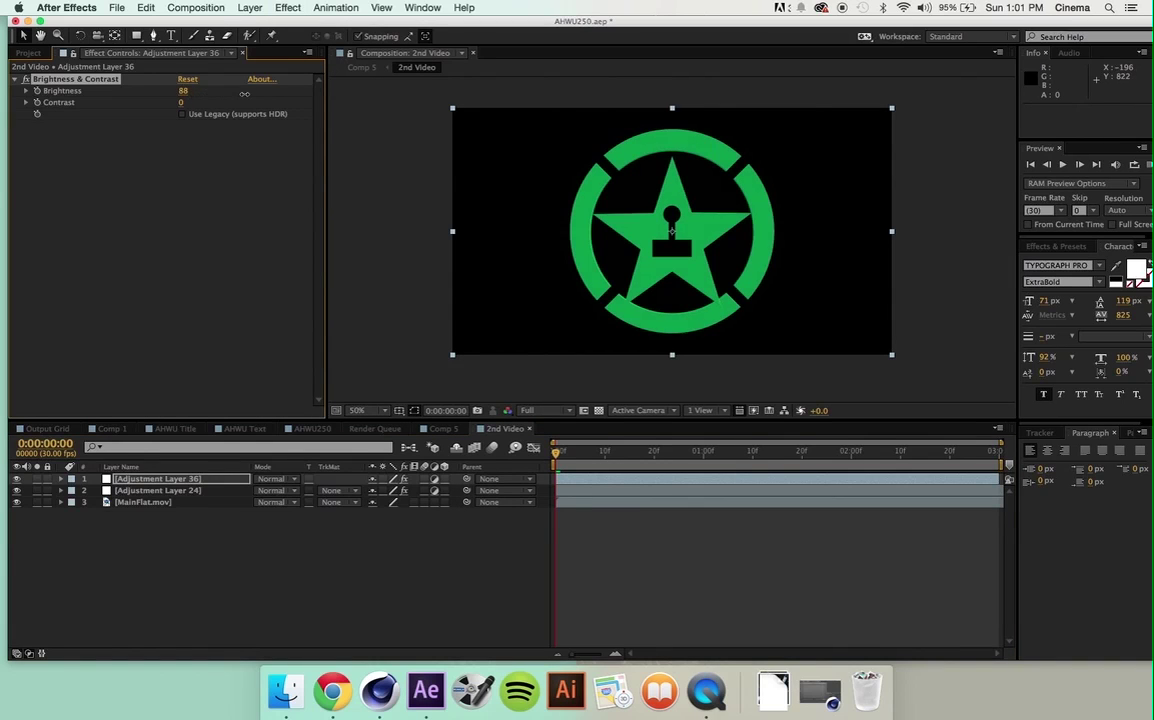
pyautogui.press('space')
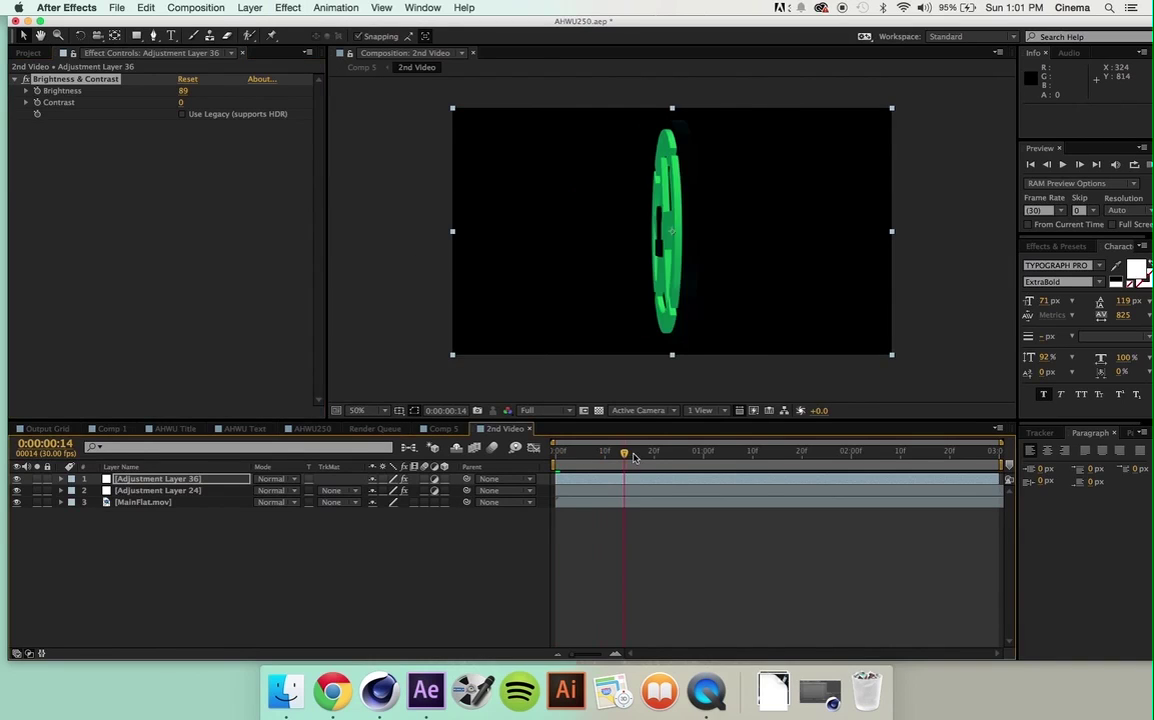
pyautogui.moveTo(674, 467); pyautogui.dragTo(542, 467)
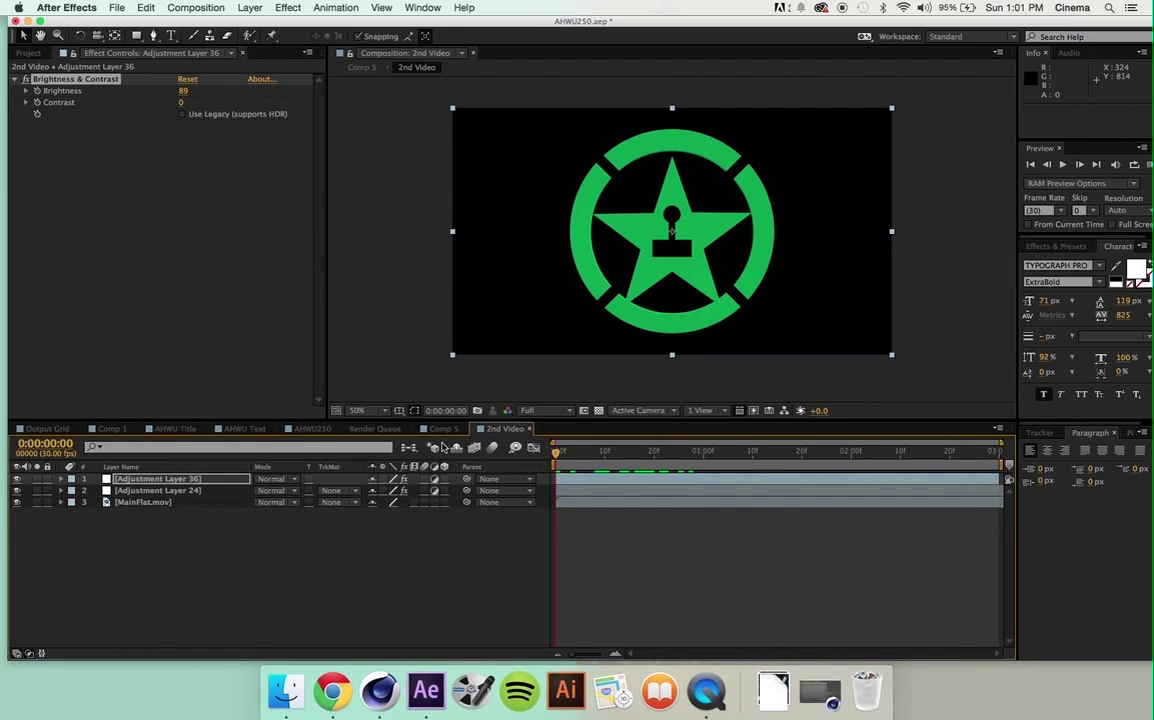
pyautogui.click(437, 429)
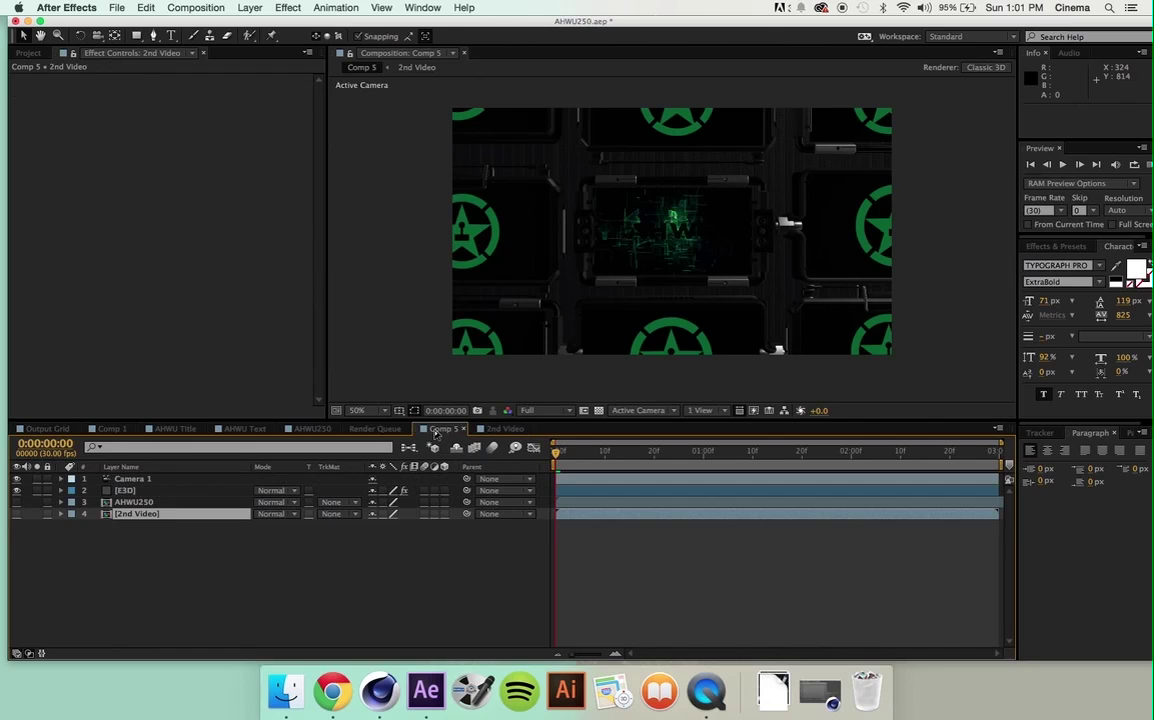
# - Rename Comp 5 to '1st Shot AHWU 250' in the Project panel
pyautogui.click(28, 53)
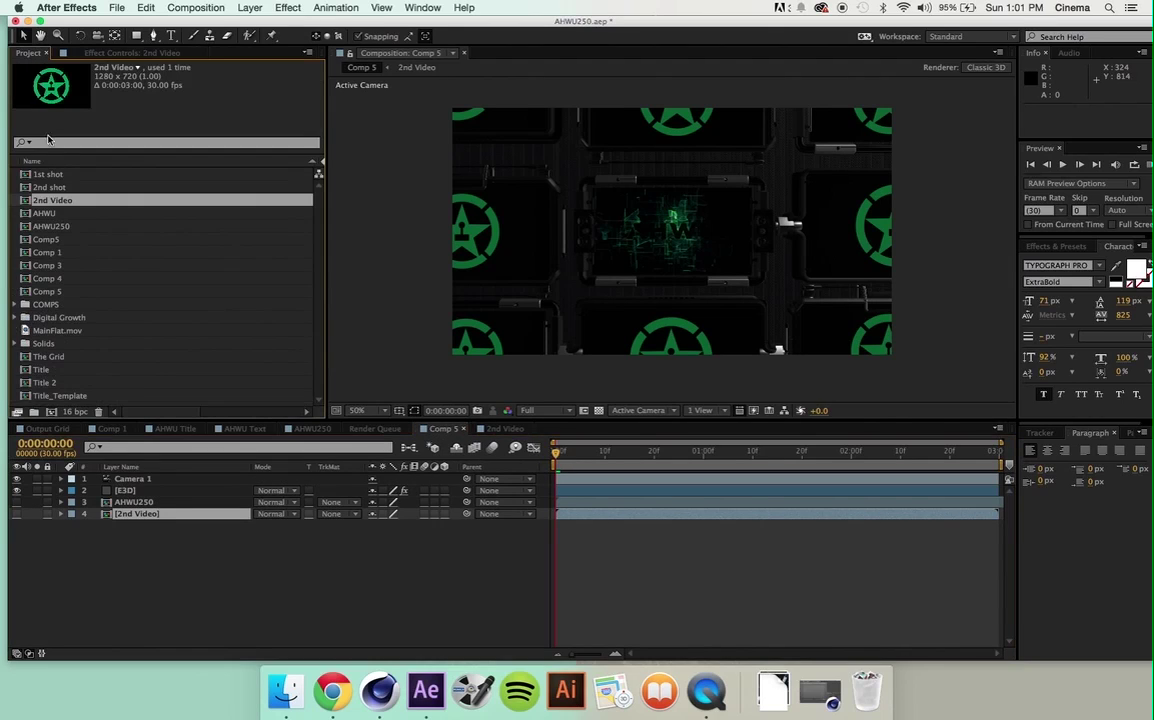
pyautogui.click(46, 213)
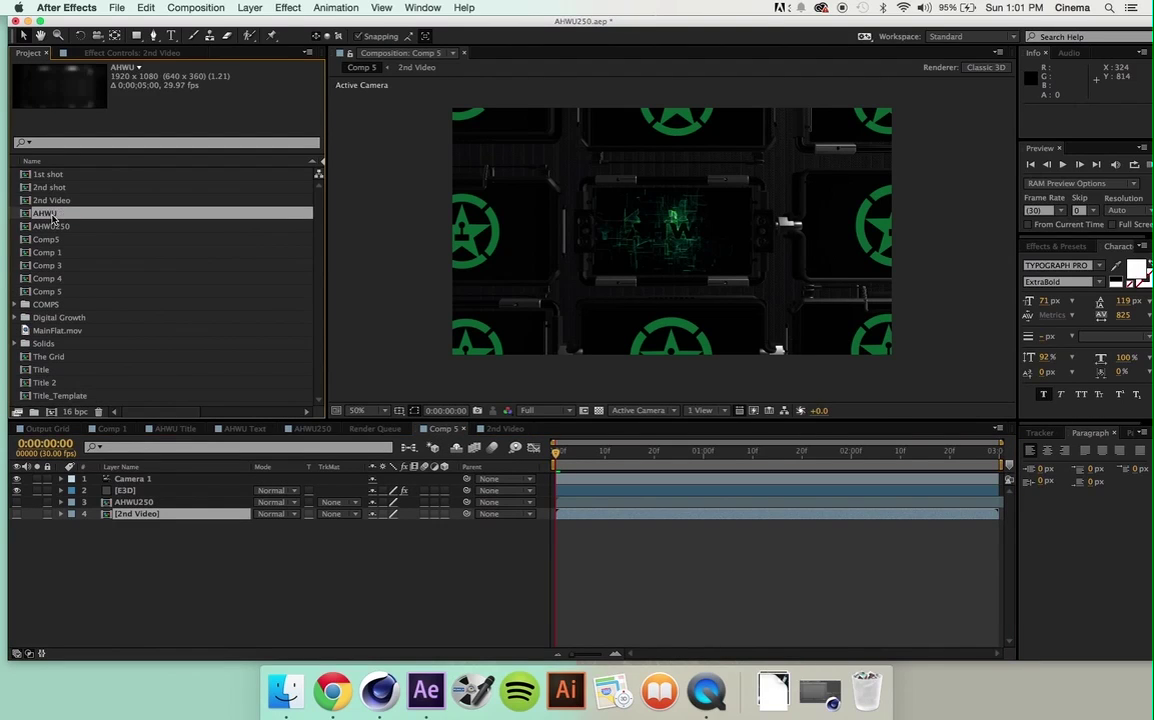
pyautogui.click(52, 292)
pyautogui.press('Return')
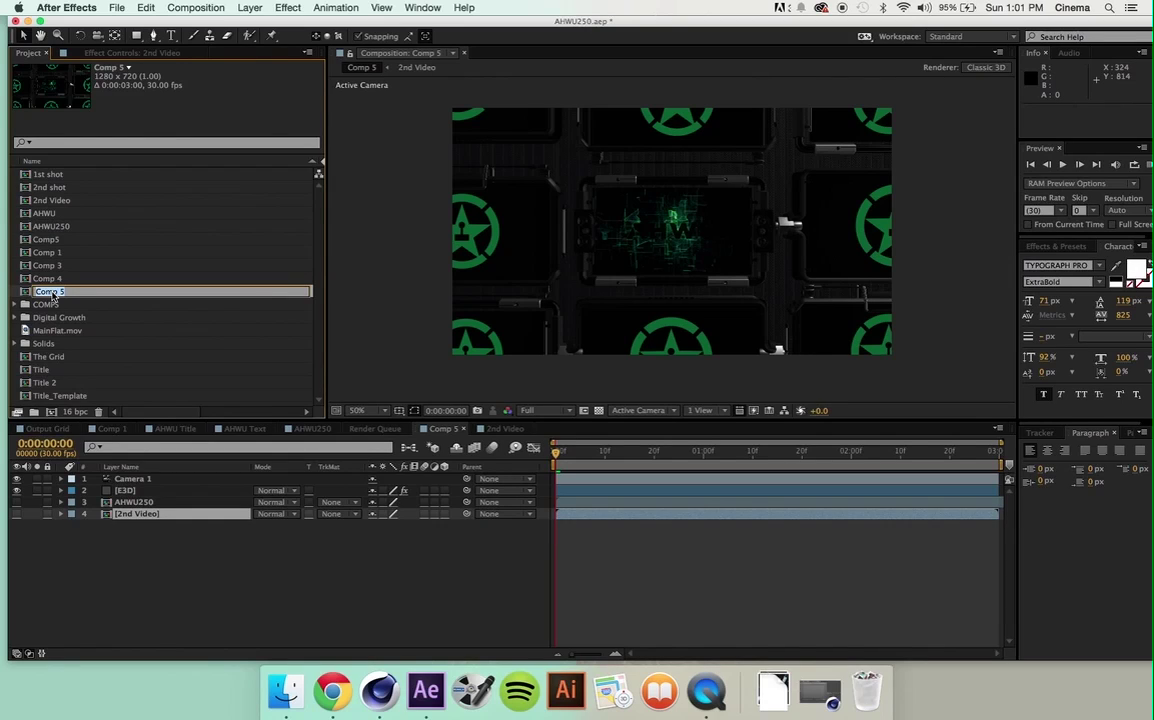
pyautogui.write('1st Shot AHWU 250')
pyautogui.press('Return')
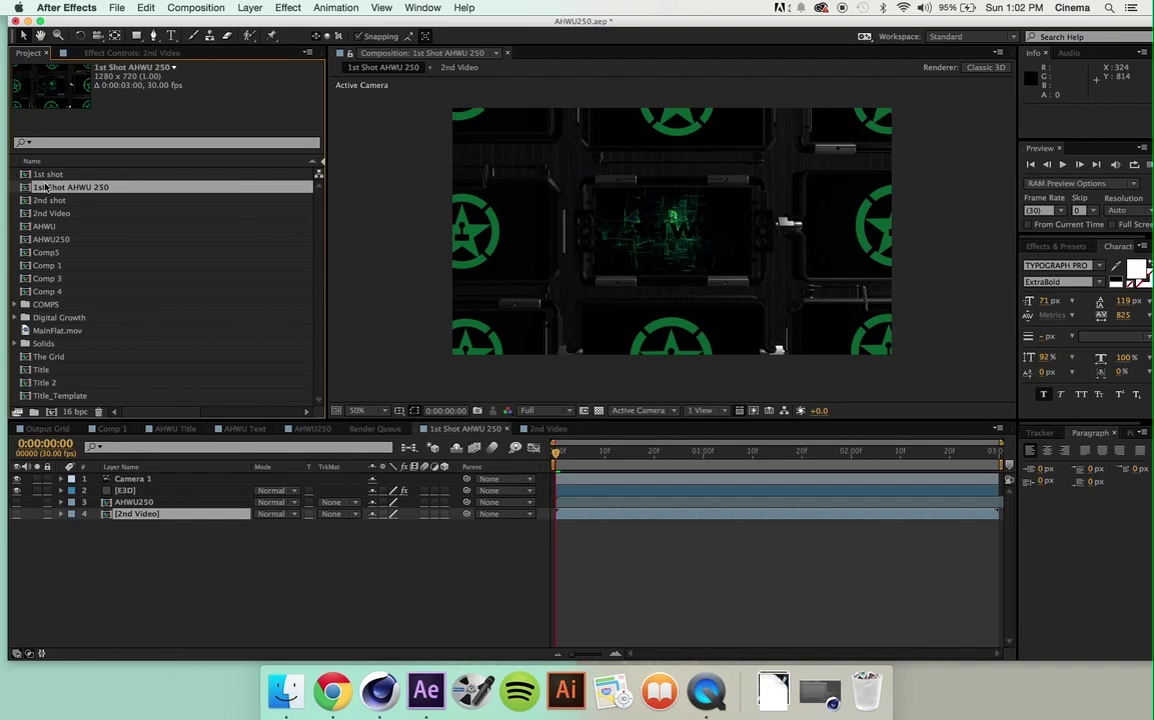
# - Delete the 1st shot and 2nd shot comps, undoing the accidental 2nd Video deletion
pyautogui.click(50, 175)
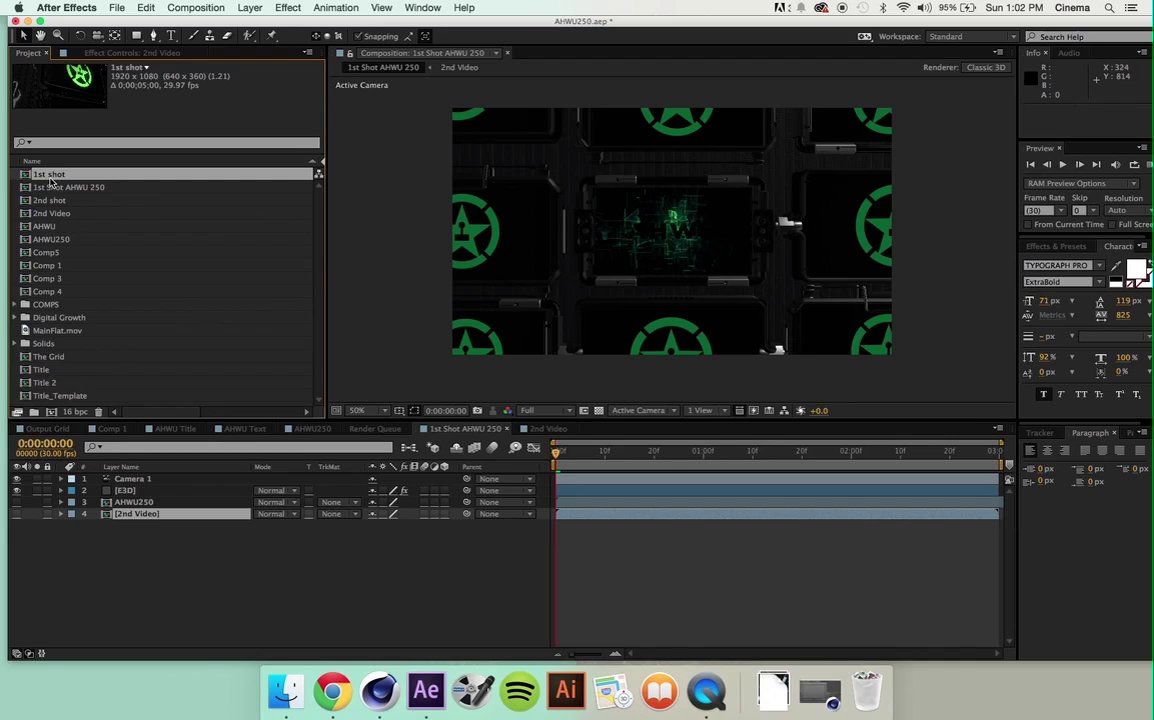
pyautogui.press('Delete')
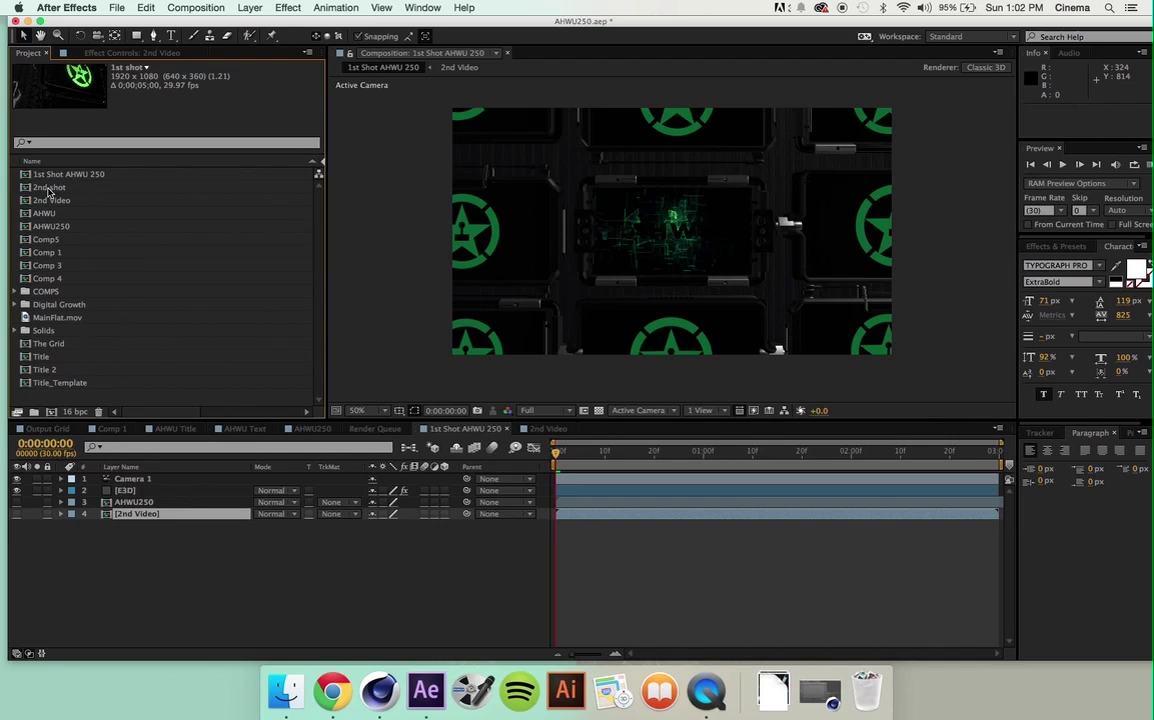
pyautogui.click(50, 187)
pyautogui.press('Delete')
pyautogui.click(47, 189)
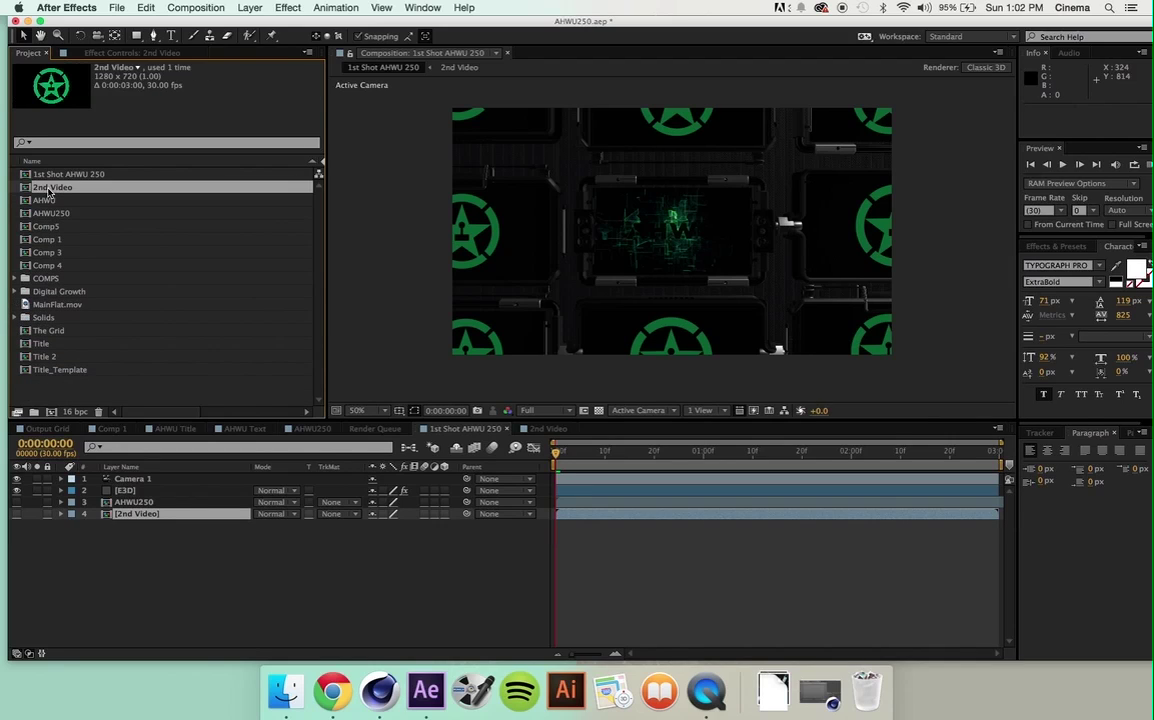
pyautogui.press('Delete')
pyautogui.click(48, 187)
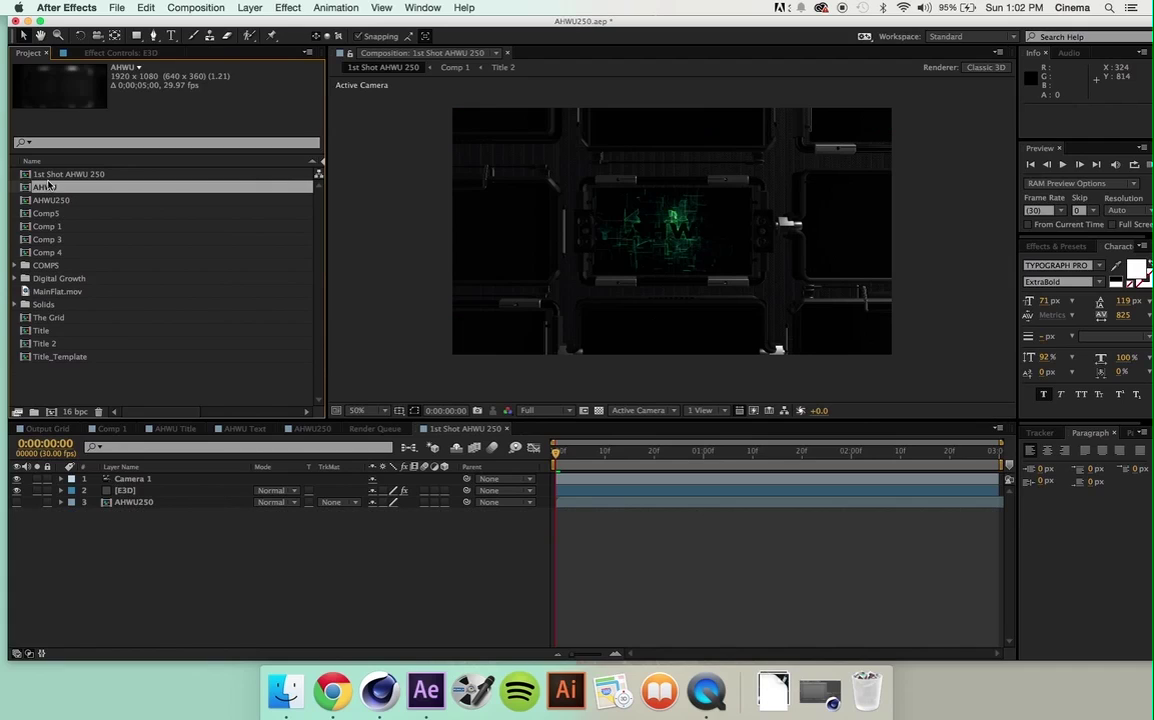
pyautogui.press('super+z')
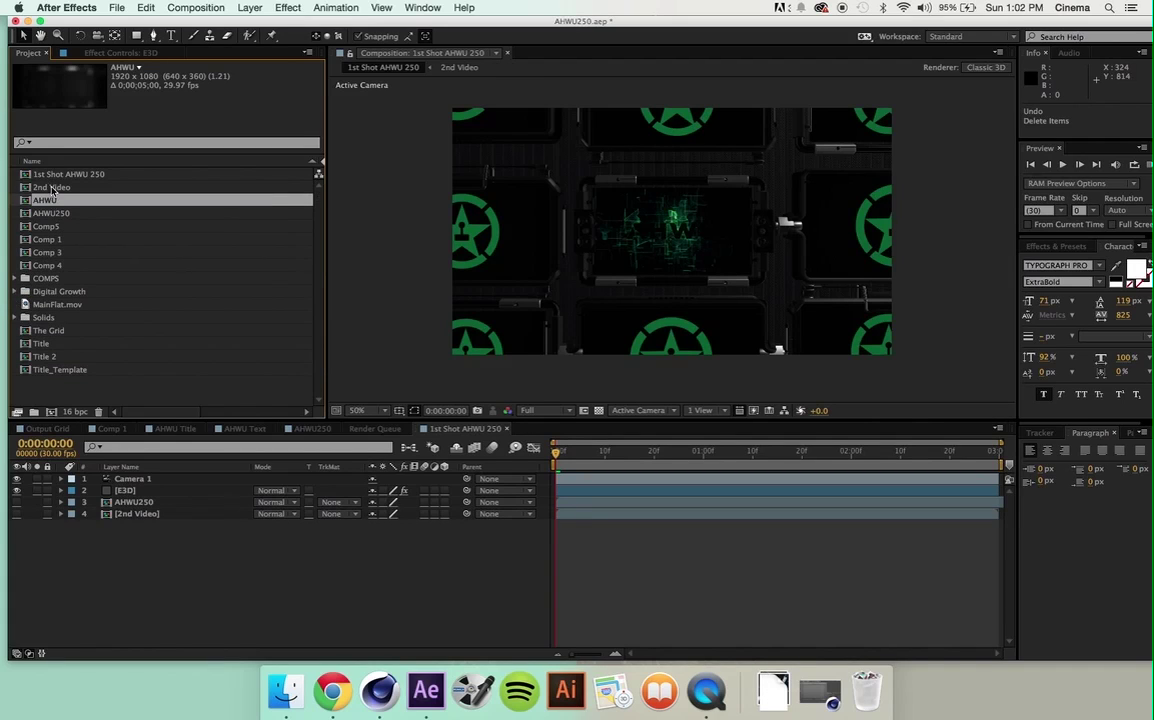
# - Reverse-sort the project list by name and select 1st Shot AHWU 250
pyautogui.click(52, 188)
pyautogui.click(52, 162)
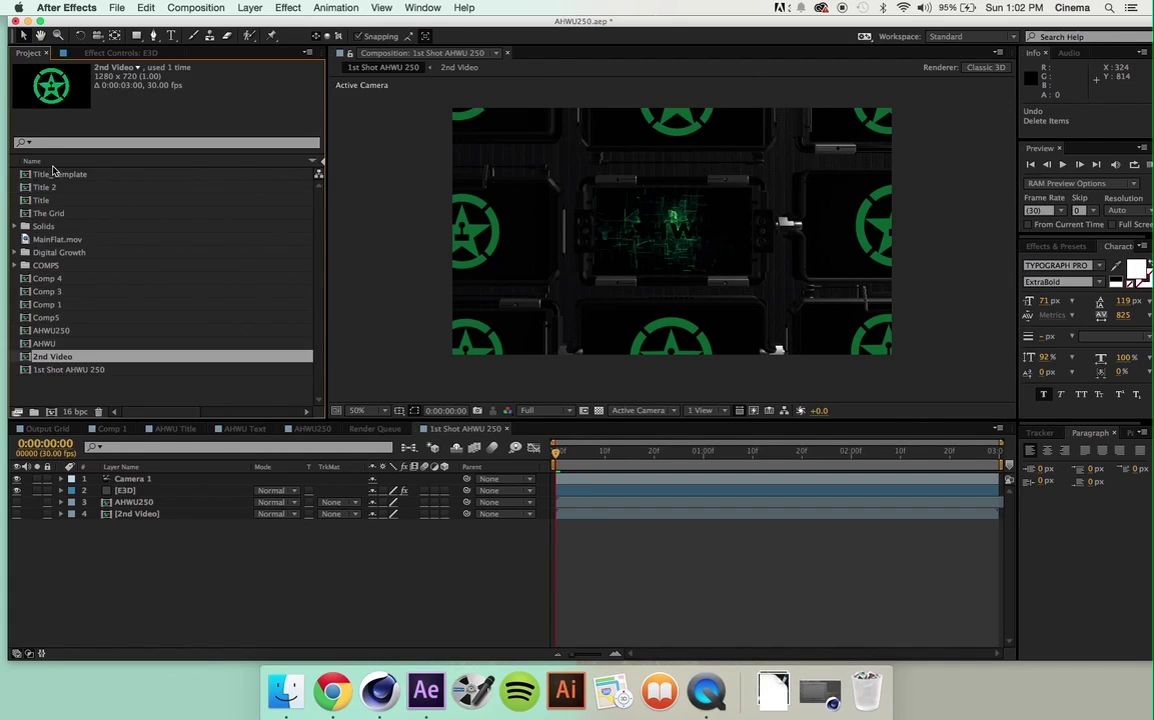
pyautogui.click(52, 369)
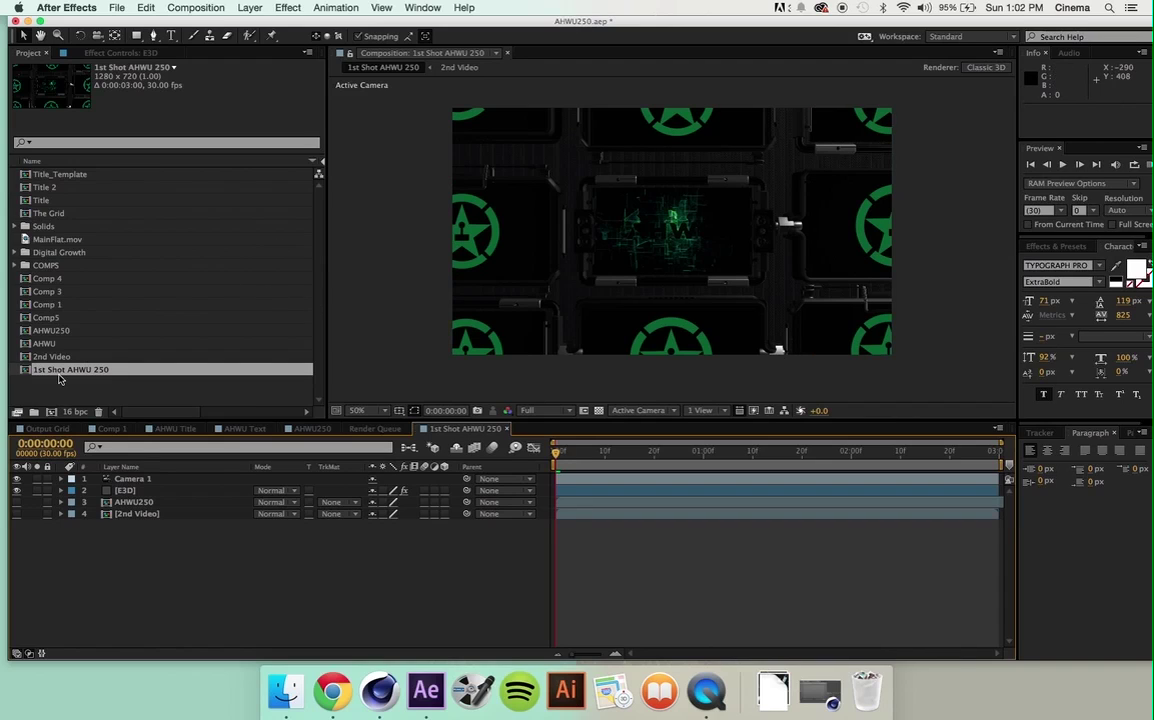
# - In E3D's Scene Setup, set the Screen (copy) material's Illumination Intensity to 53%
pyautogui.click(122, 490)
pyautogui.click(127, 54)
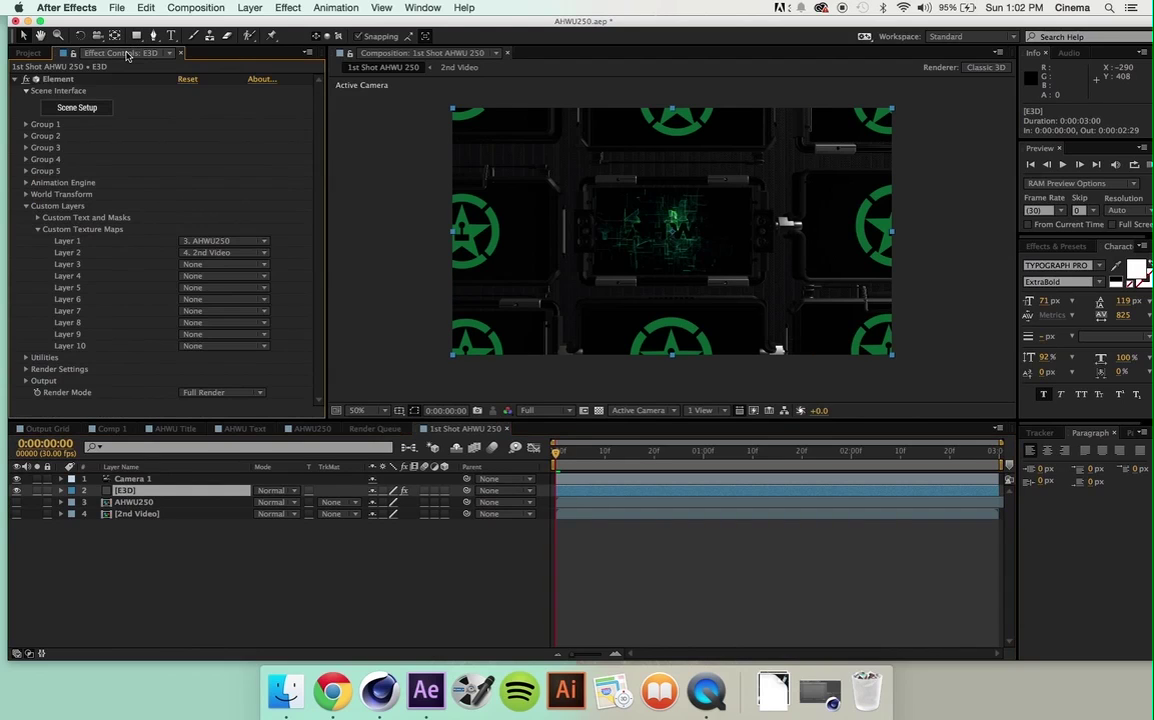
pyautogui.click(78, 108)
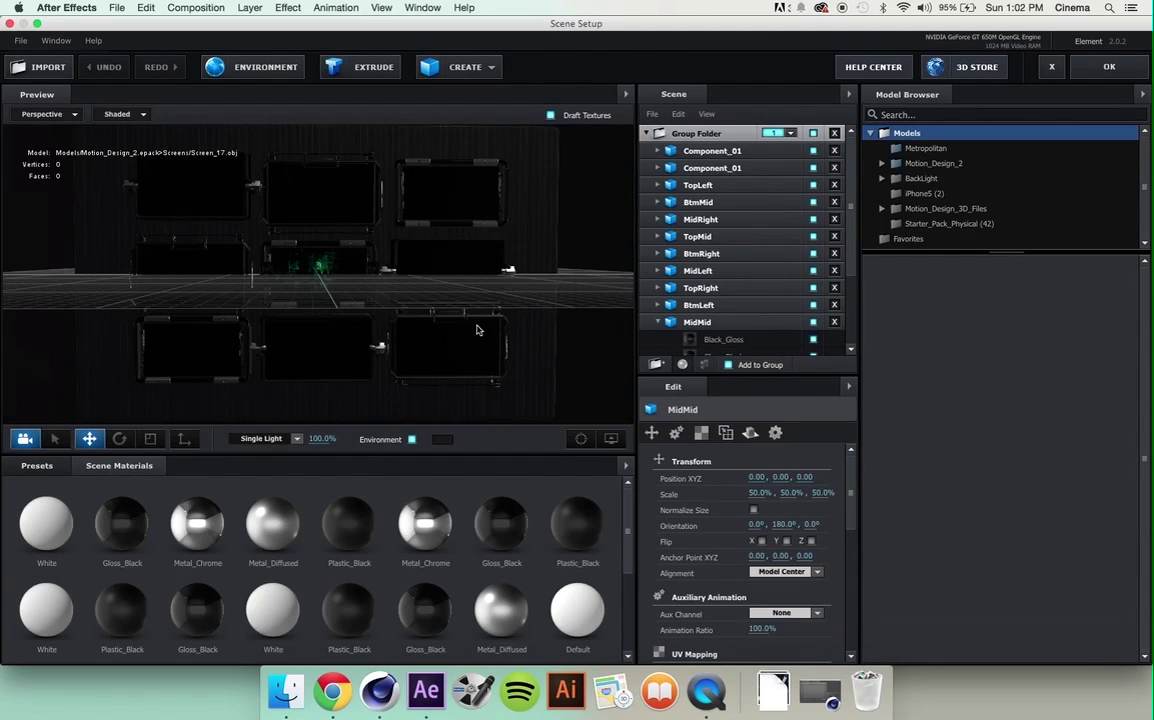
pyautogui.click(670, 330)
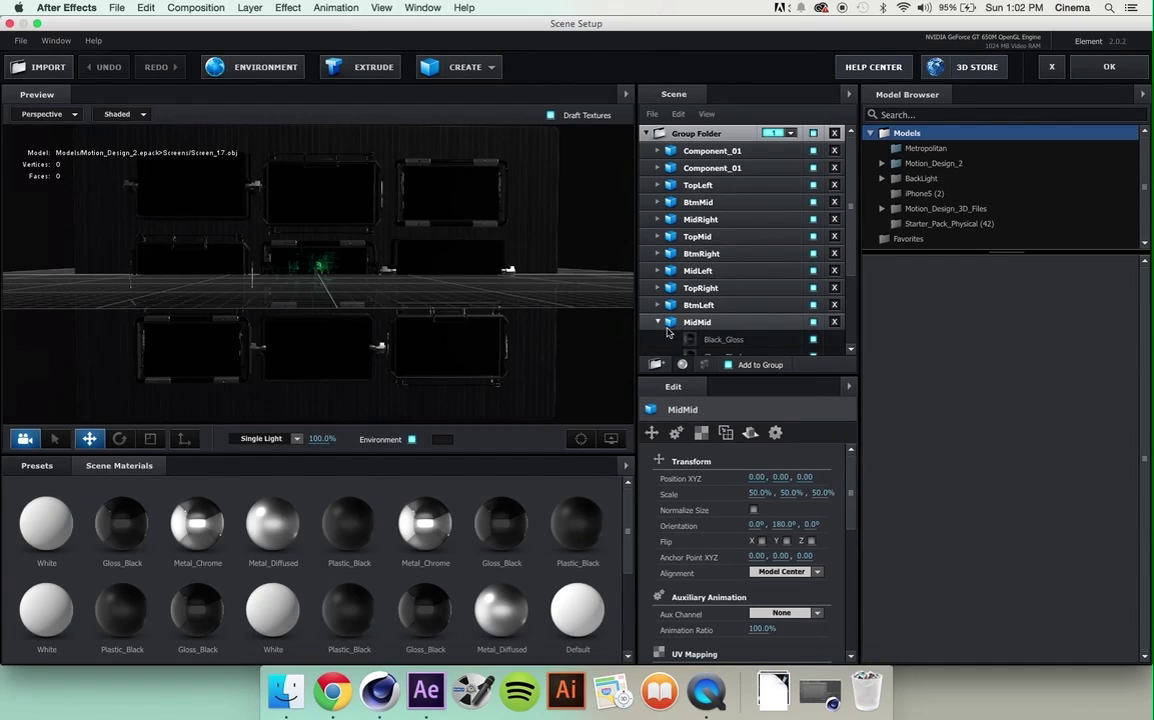
pyautogui.scroll(-3, 509, 605)
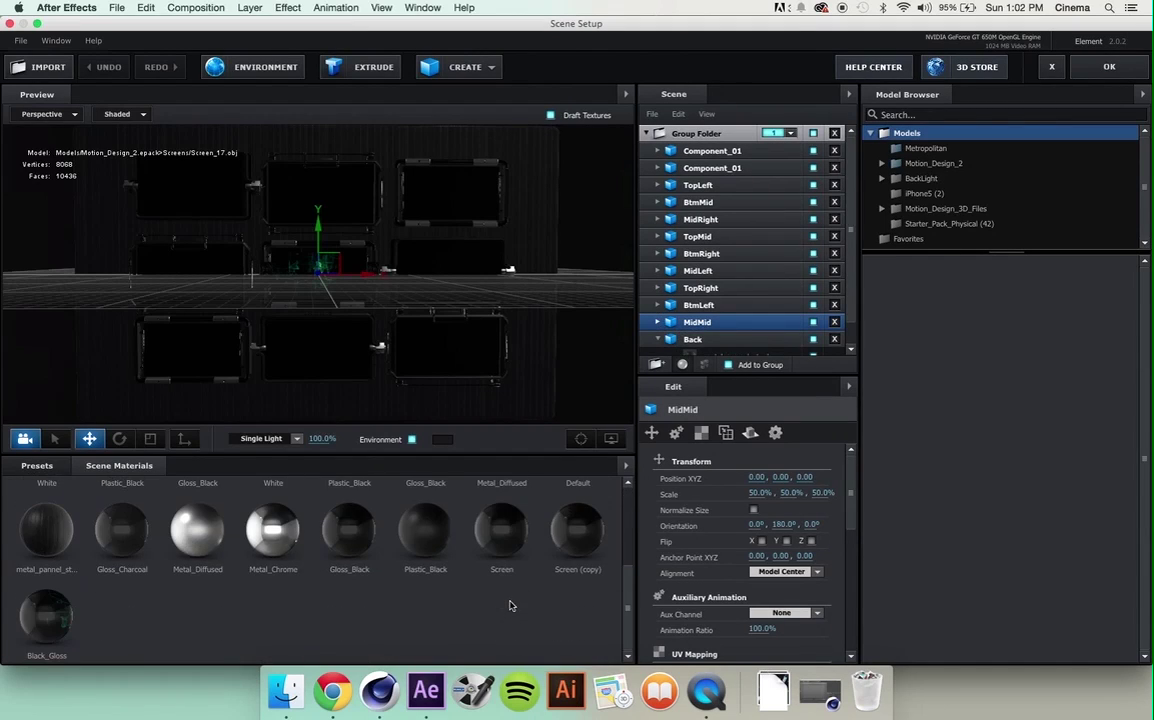
pyautogui.click(590, 528)
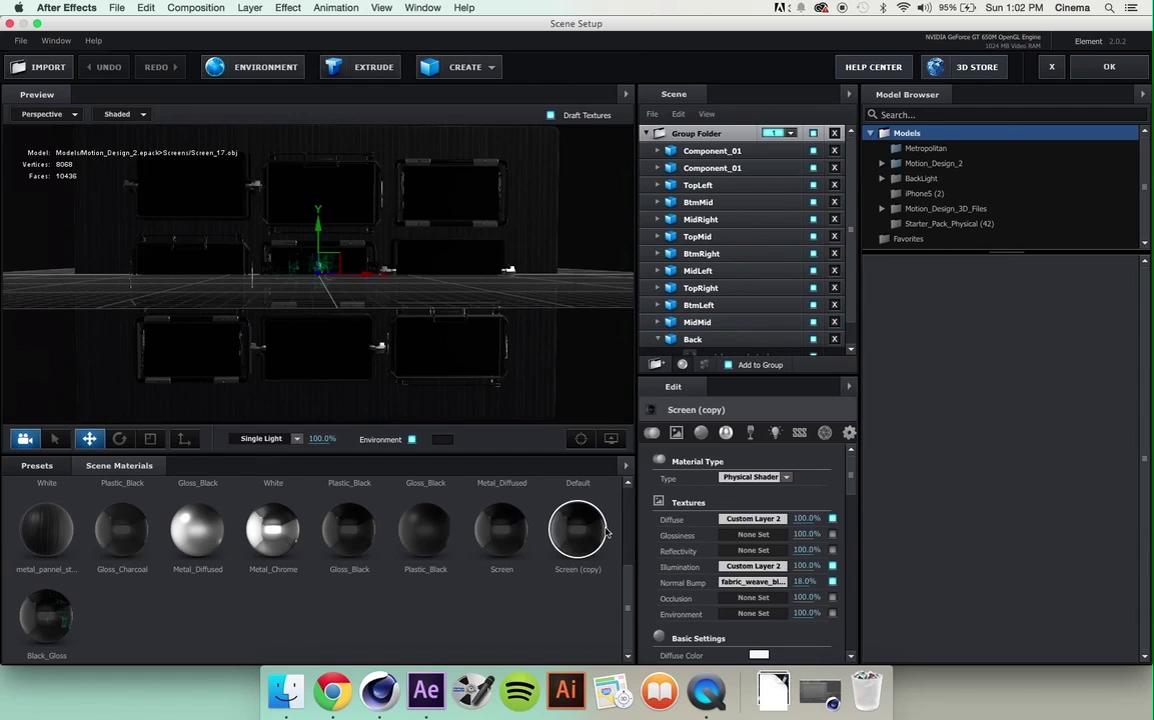
pyautogui.scroll(-10, 690, 539)
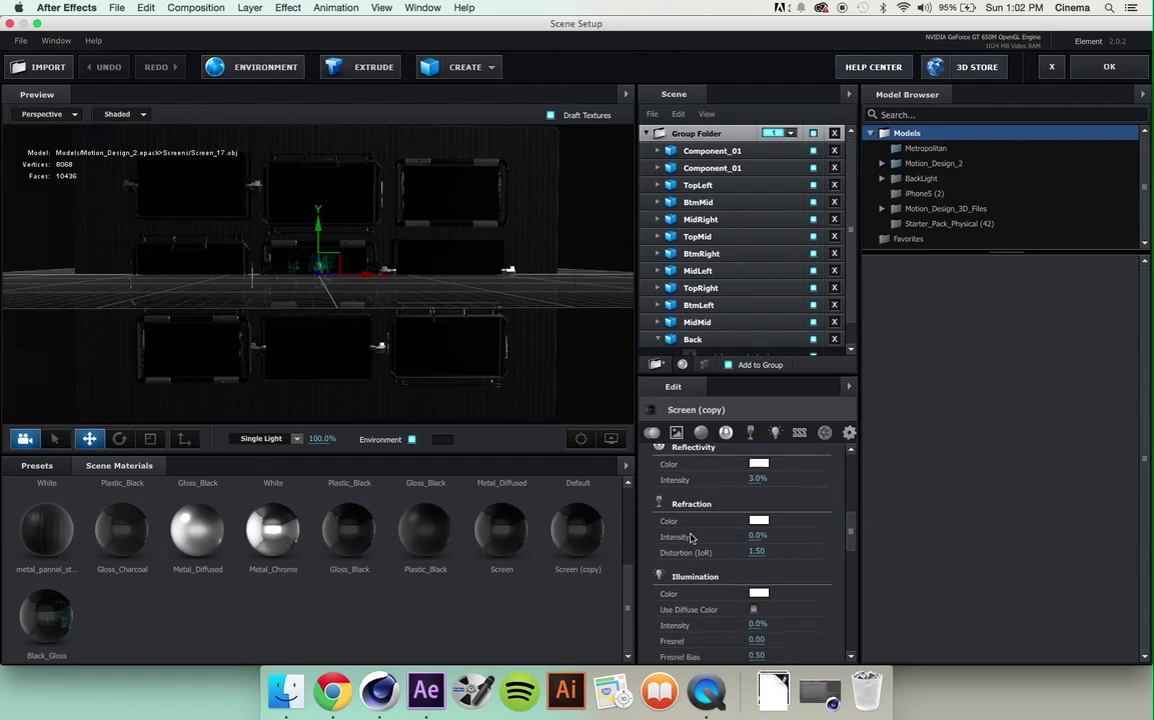
pyautogui.scroll(-2, 690, 539)
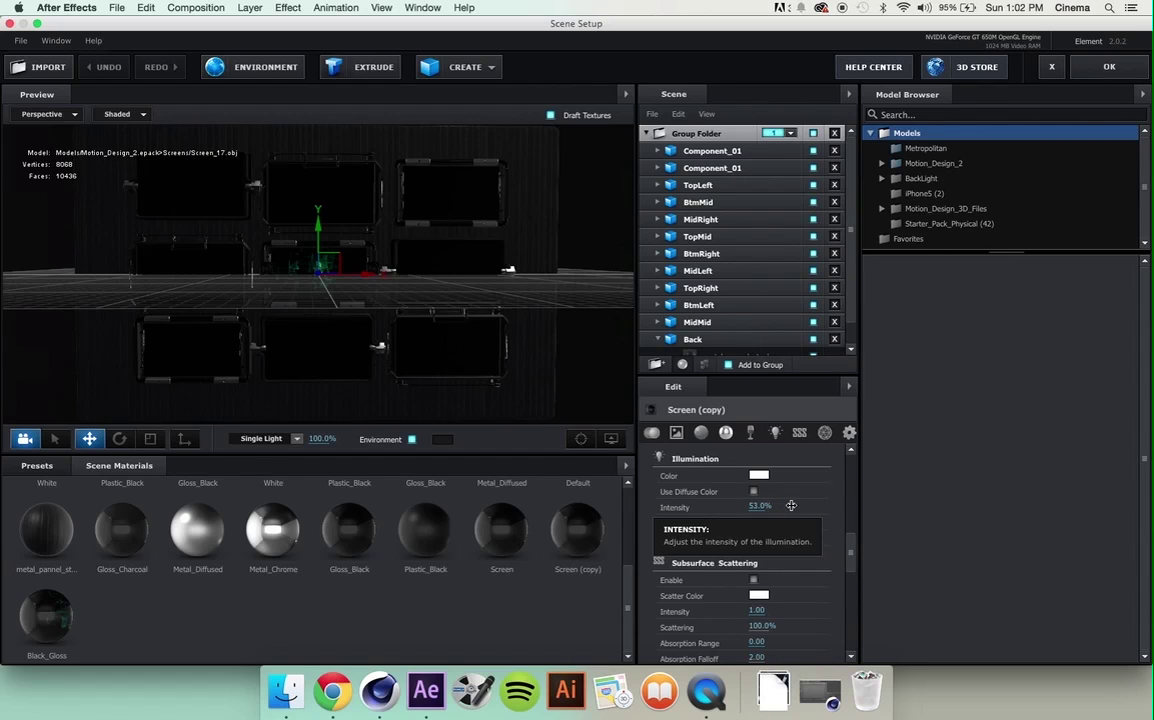
pyautogui.scroll(10, 790, 505)
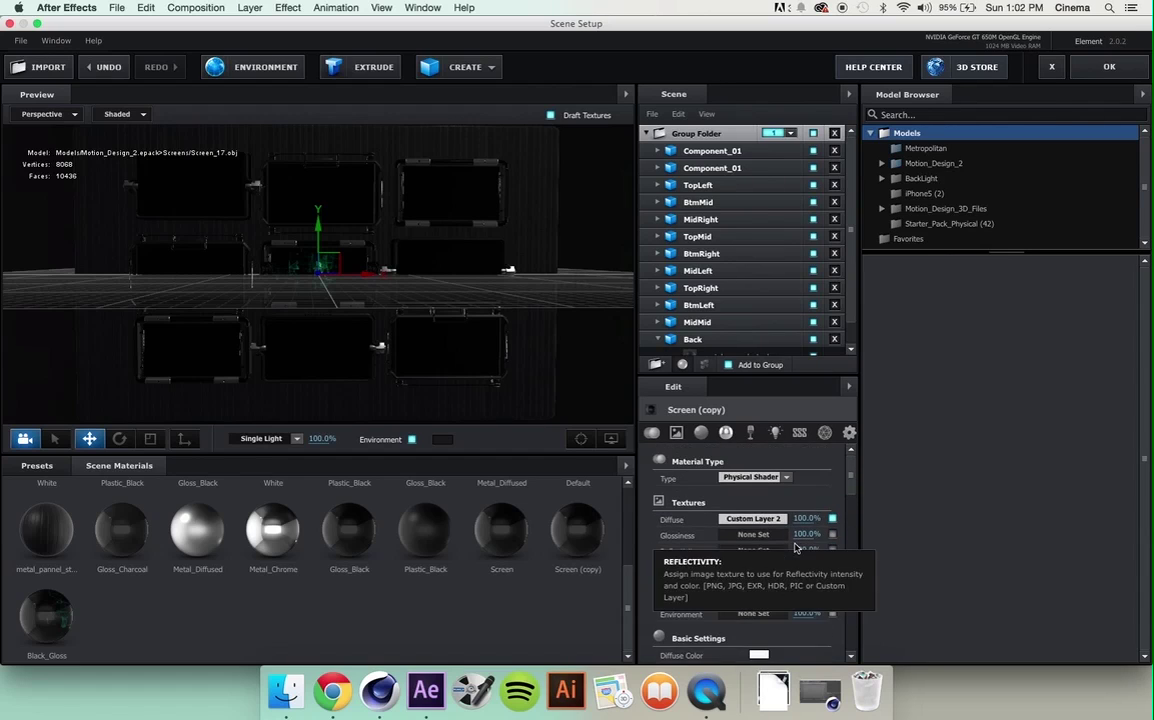
pyautogui.click(1108, 68)
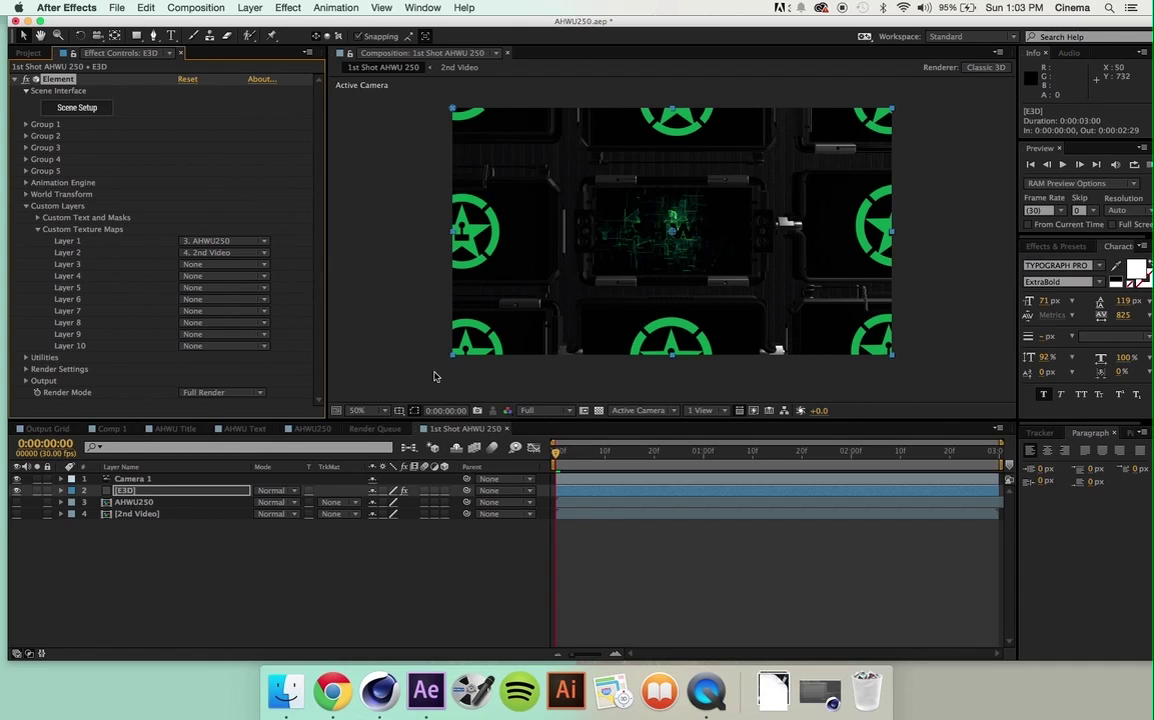
# - Duplicate 1st Shot AHWU 250 and rename the copy '2nd Shot AHWU 250'
pyautogui.click(147, 576)
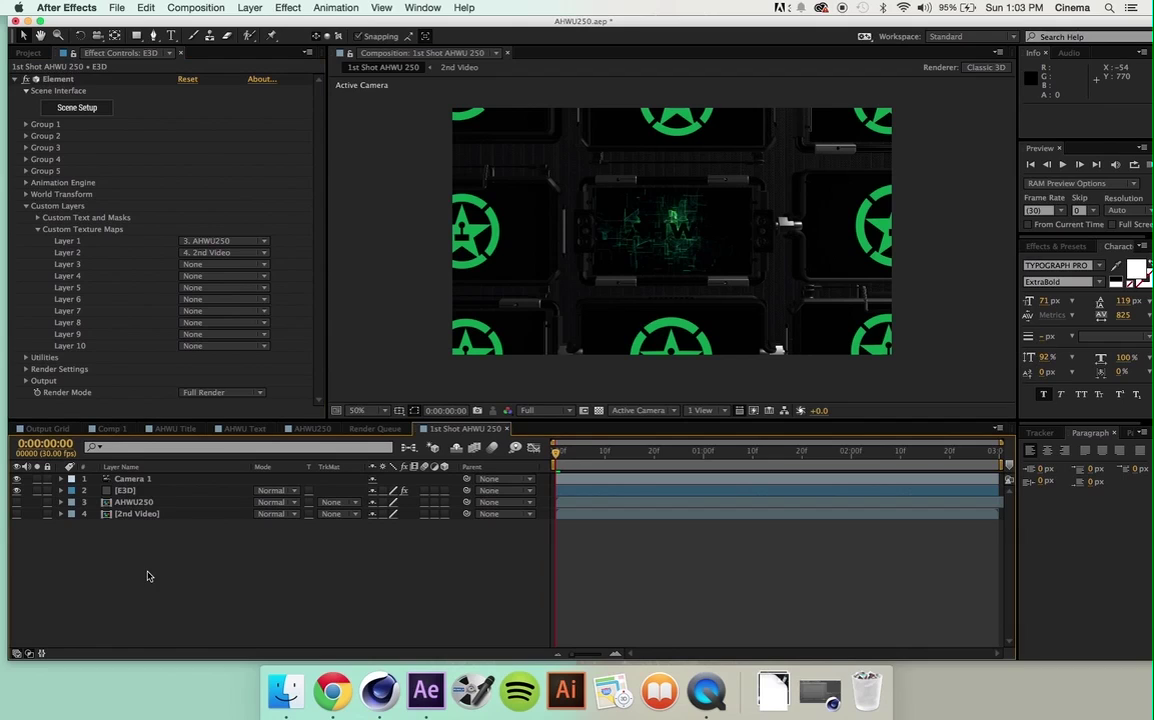
pyautogui.click(29, 53)
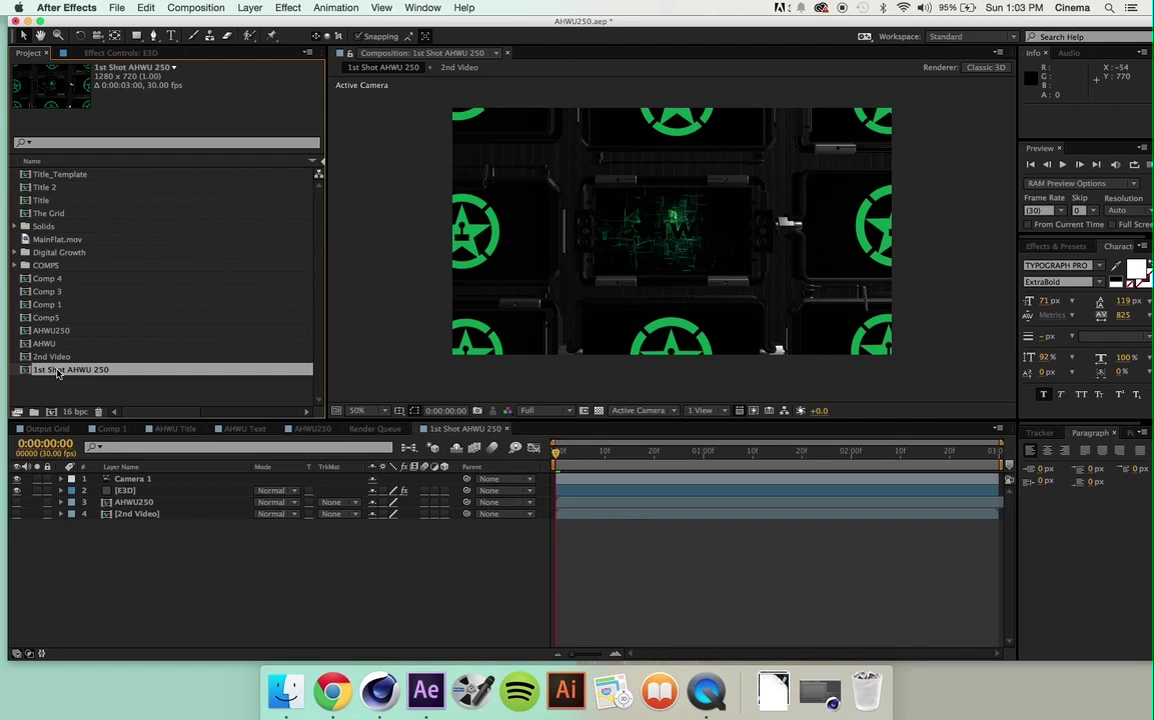
pyautogui.press('super+d')
pyautogui.press('Return')
pyautogui.write('2nd Shot HAWU 250')
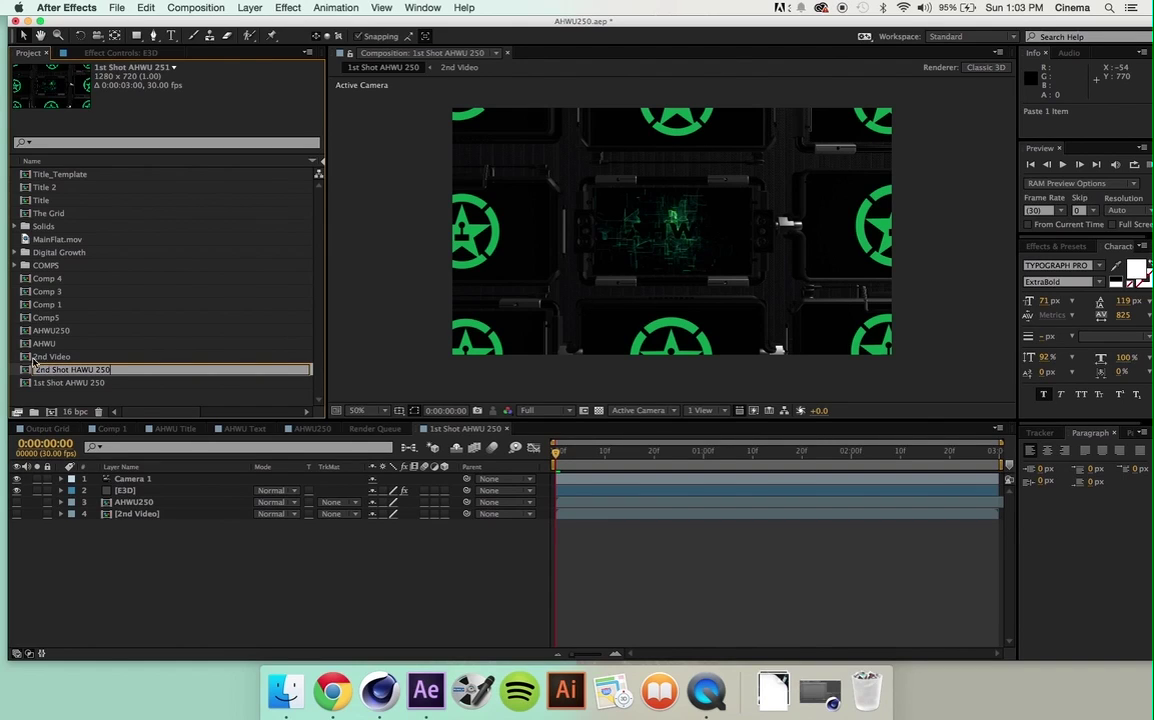
pyautogui.press('BackSpace')
pyautogui.write('H')
pyautogui.press('Return')
# - Make another copy named 'End Shot AHWU 250' and open both new comps
pyautogui.press('super+v')
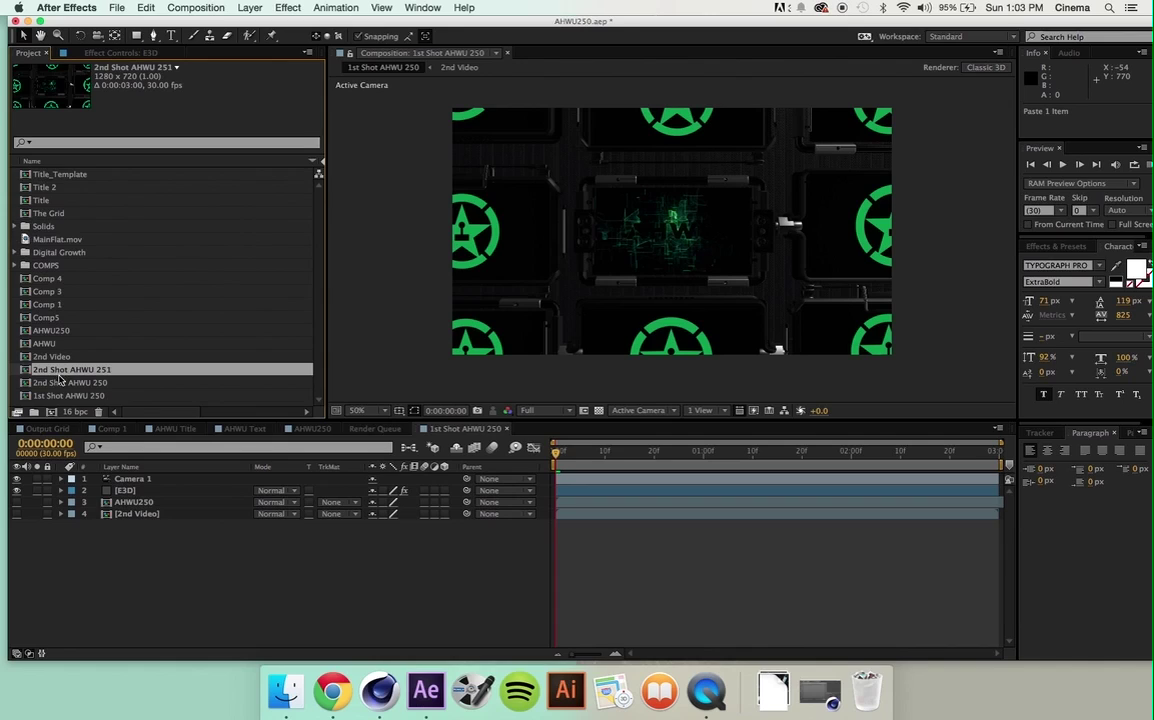
pyautogui.press('Return')
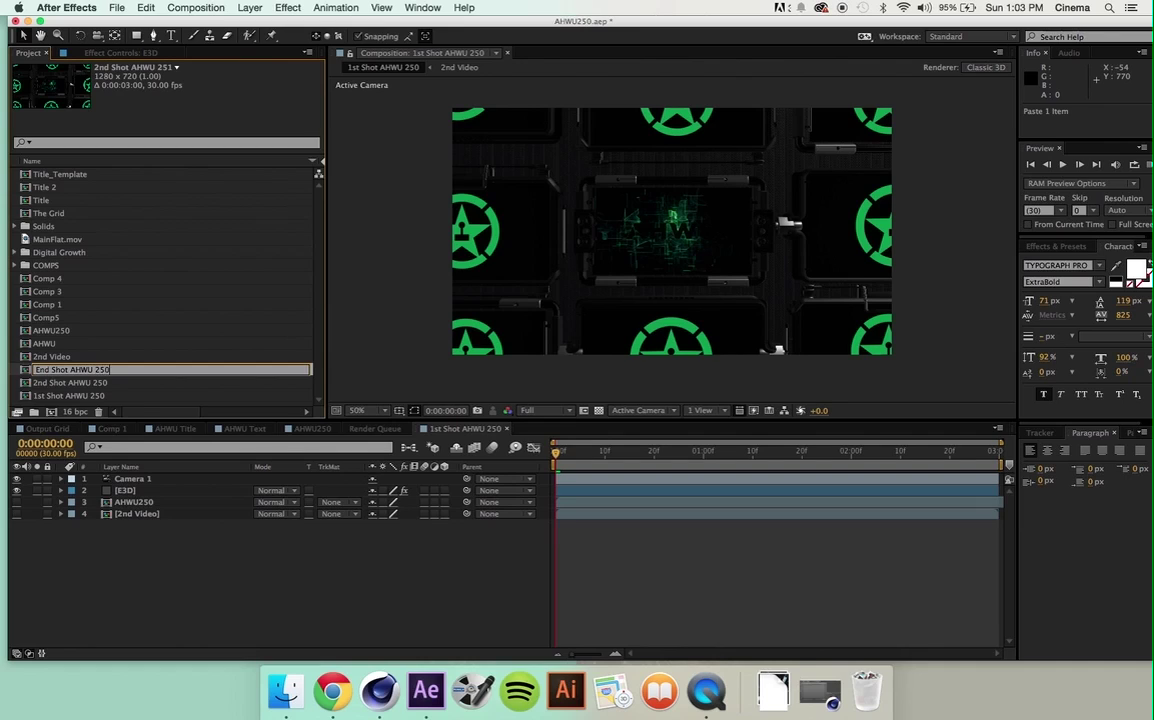
pyautogui.press('Return')
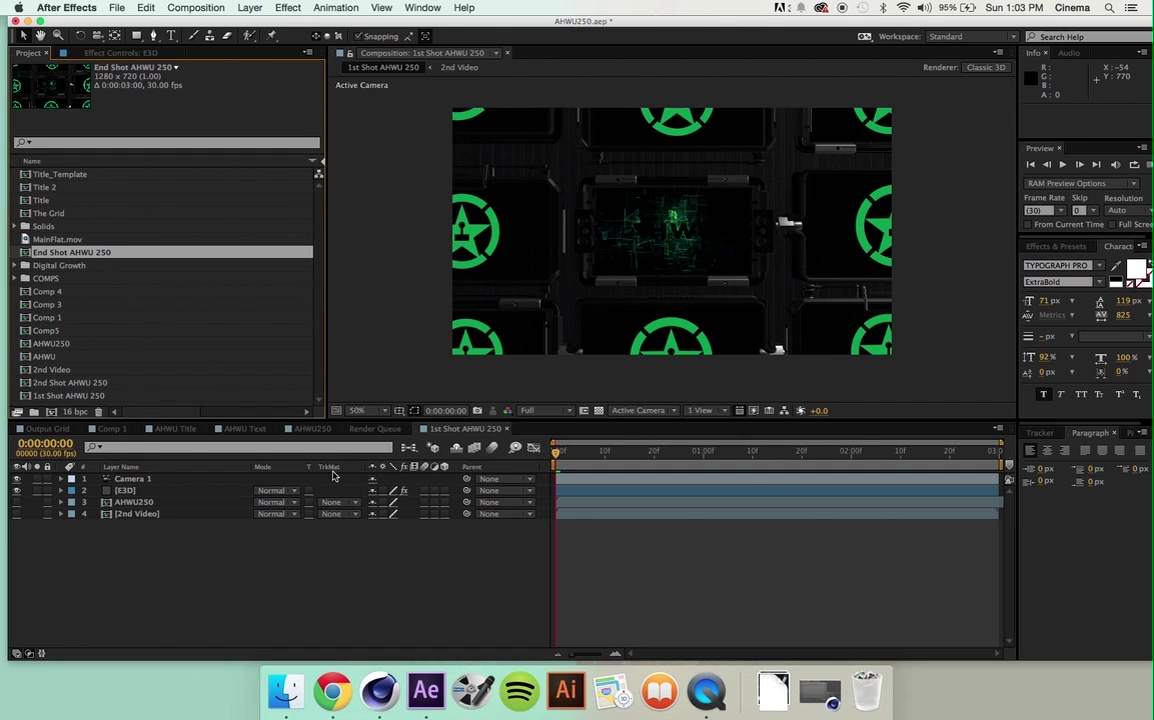
pyautogui.doubleClick(56, 385)
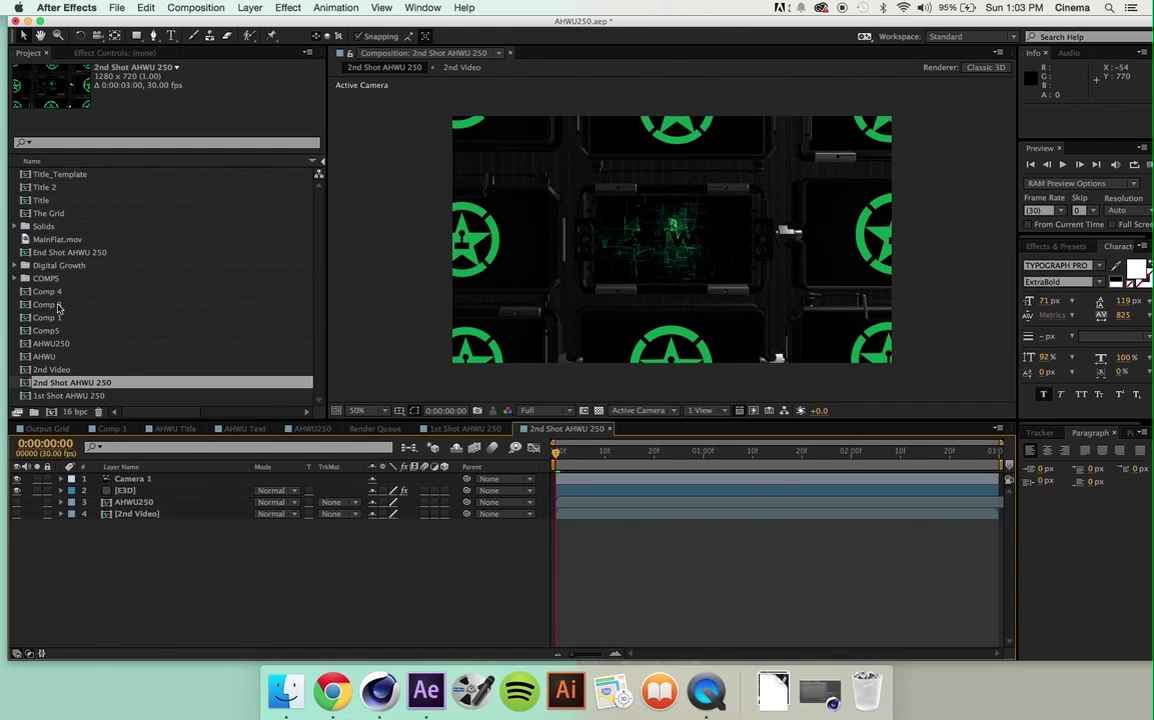
pyautogui.doubleClick(52, 254)
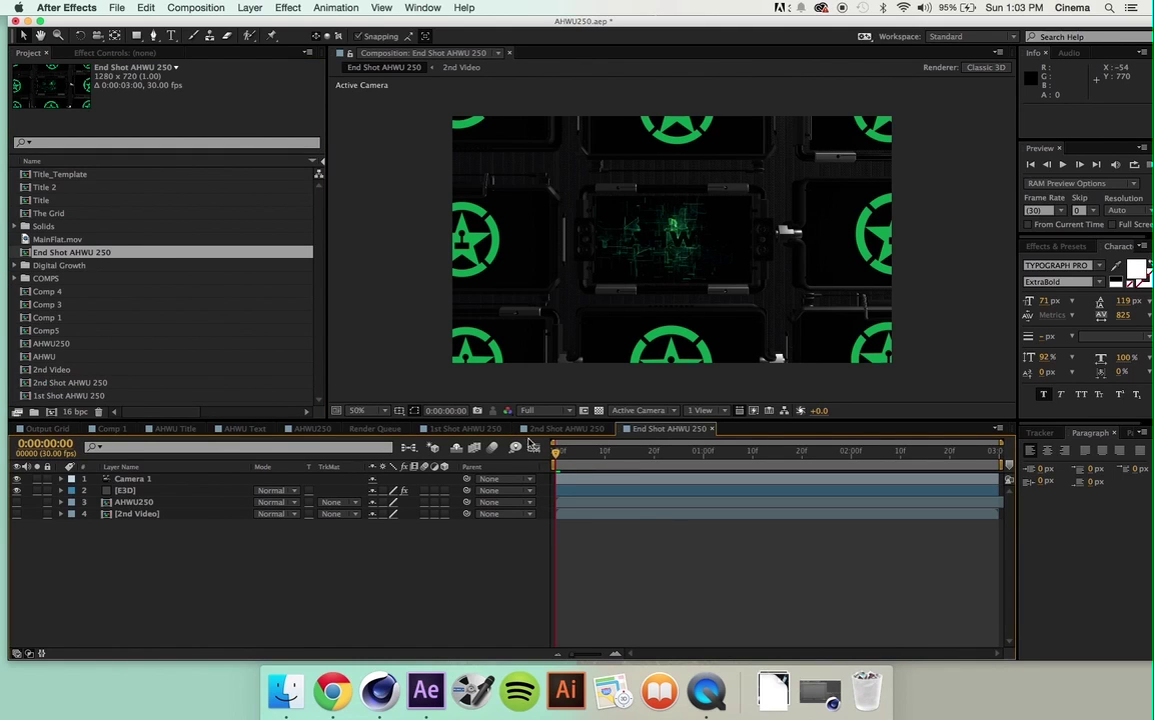
pyautogui.click(463, 428)
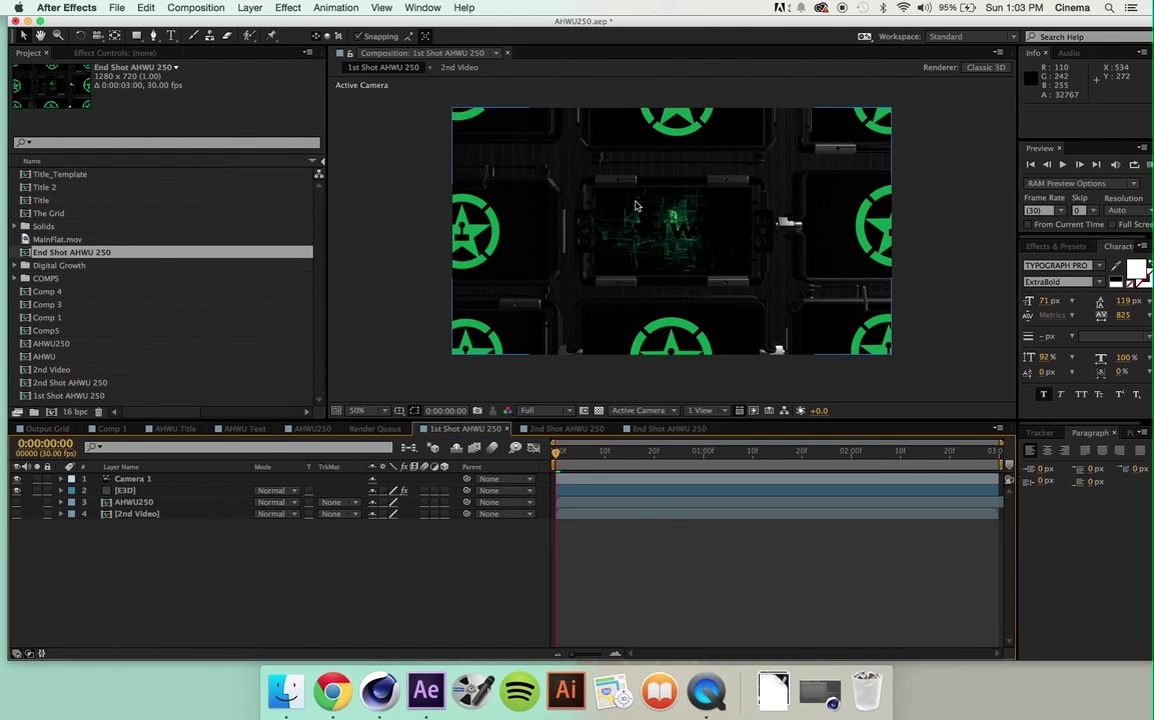
# - Orbit Camera 1 to view the logo wall at an angle
pyautogui.press('c')
pyautogui.moveTo(636, 202); pyautogui.dragTo(695, 170)
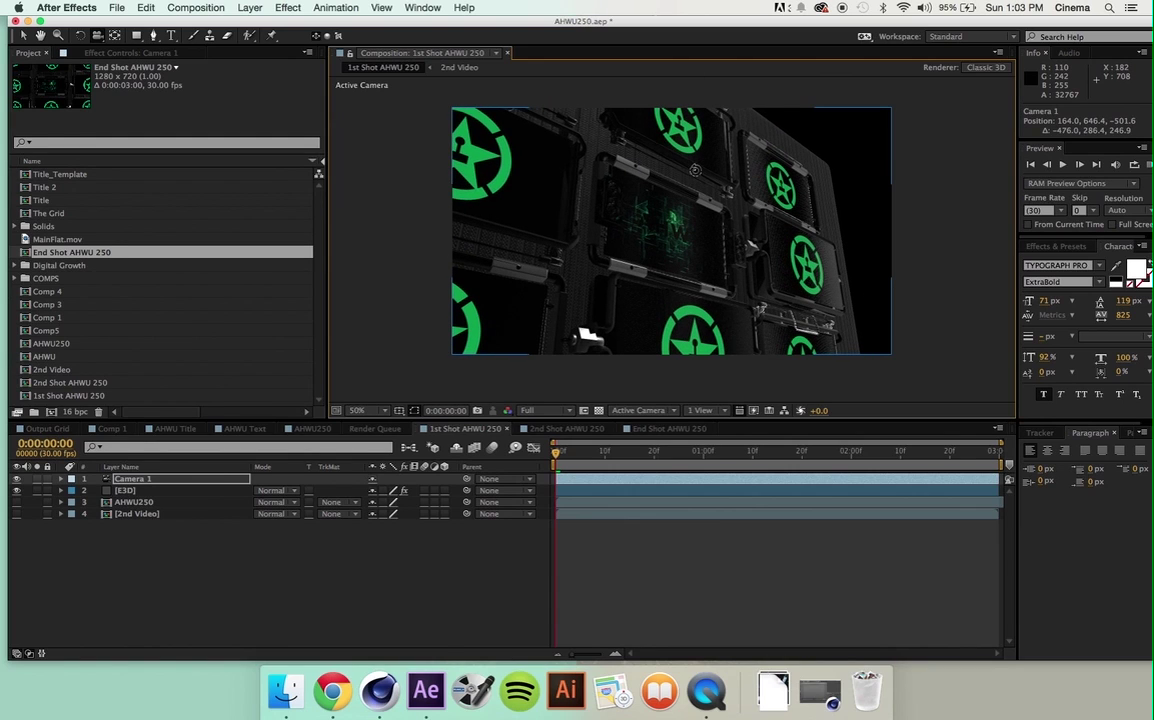
pyautogui.click(695, 170)
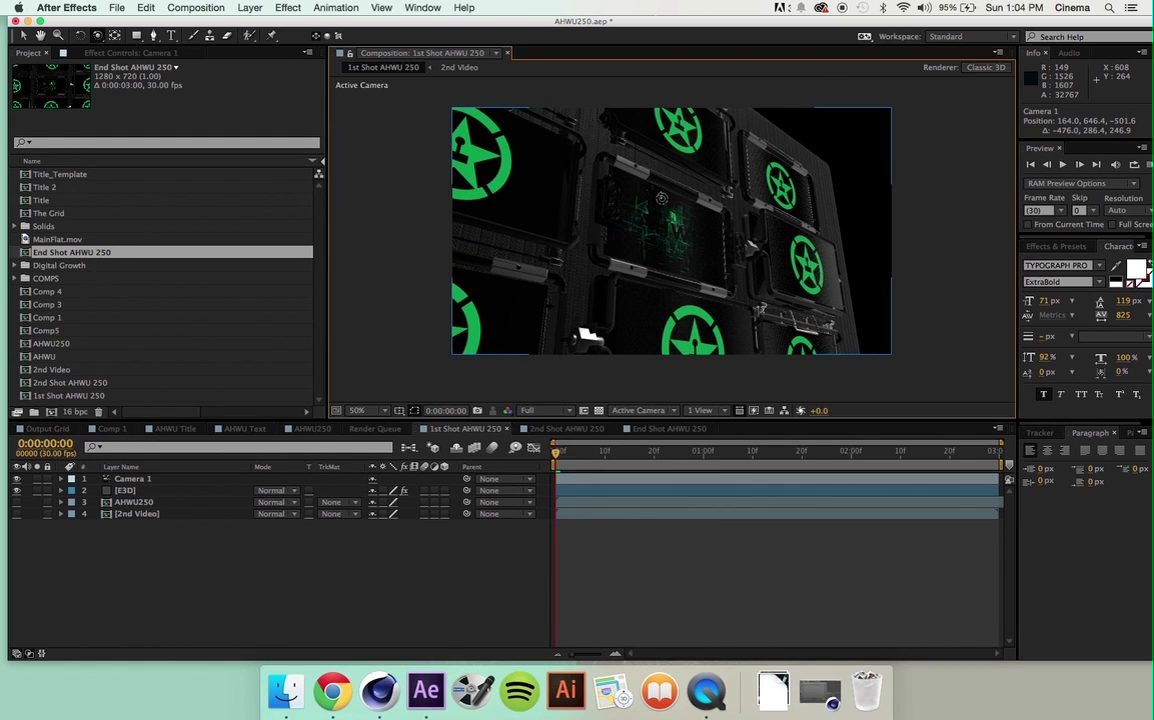
pyautogui.press('c')
pyautogui.moveTo(591, 336); pyautogui.dragTo(700, 345)
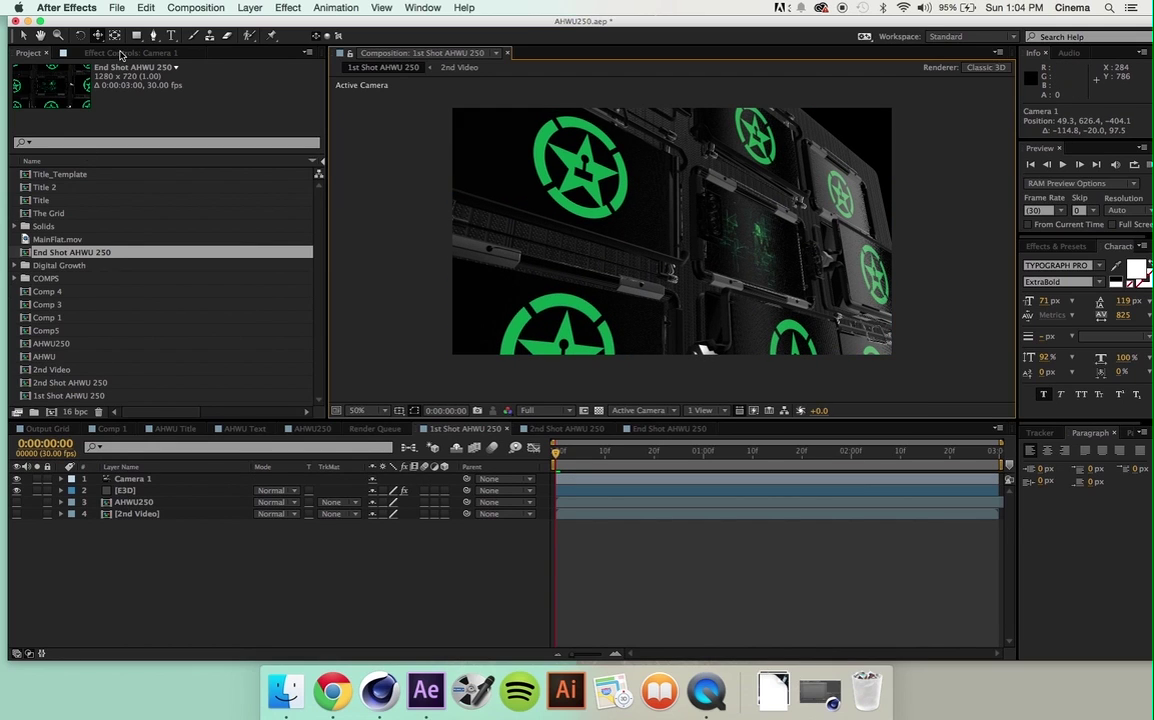
# - Switch the E3D layer's Element Render Mode to Preview
pyautogui.click(110, 50)
pyautogui.click(128, 491)
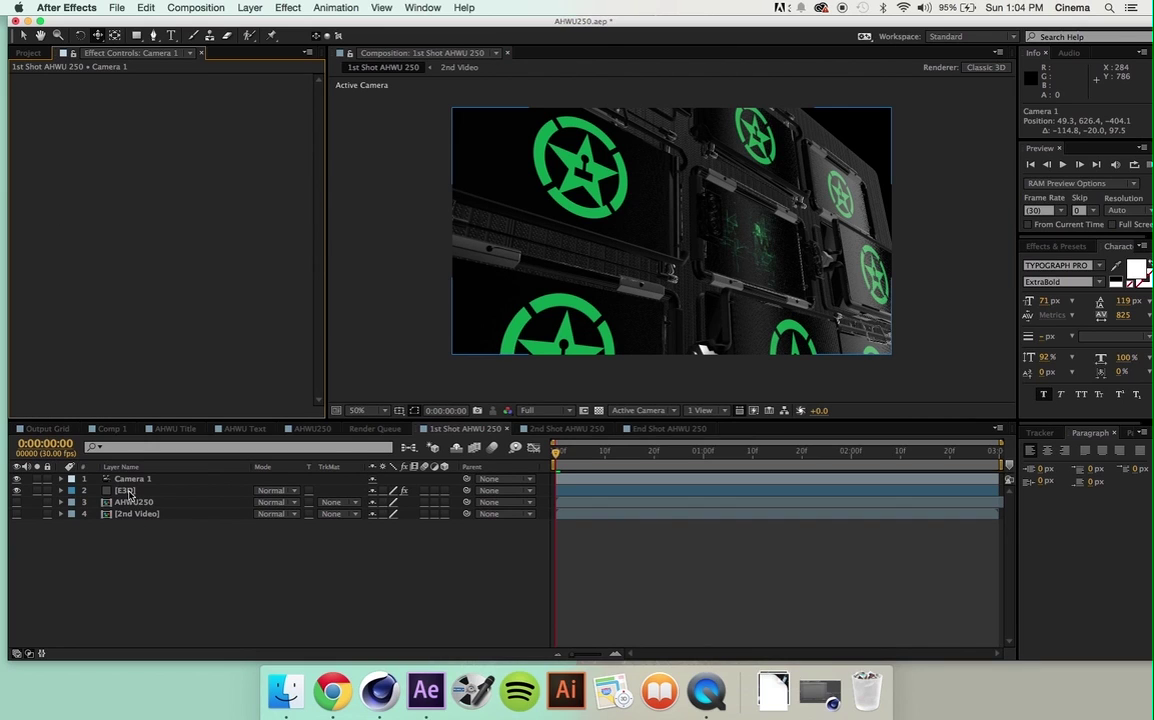
pyautogui.click(128, 491)
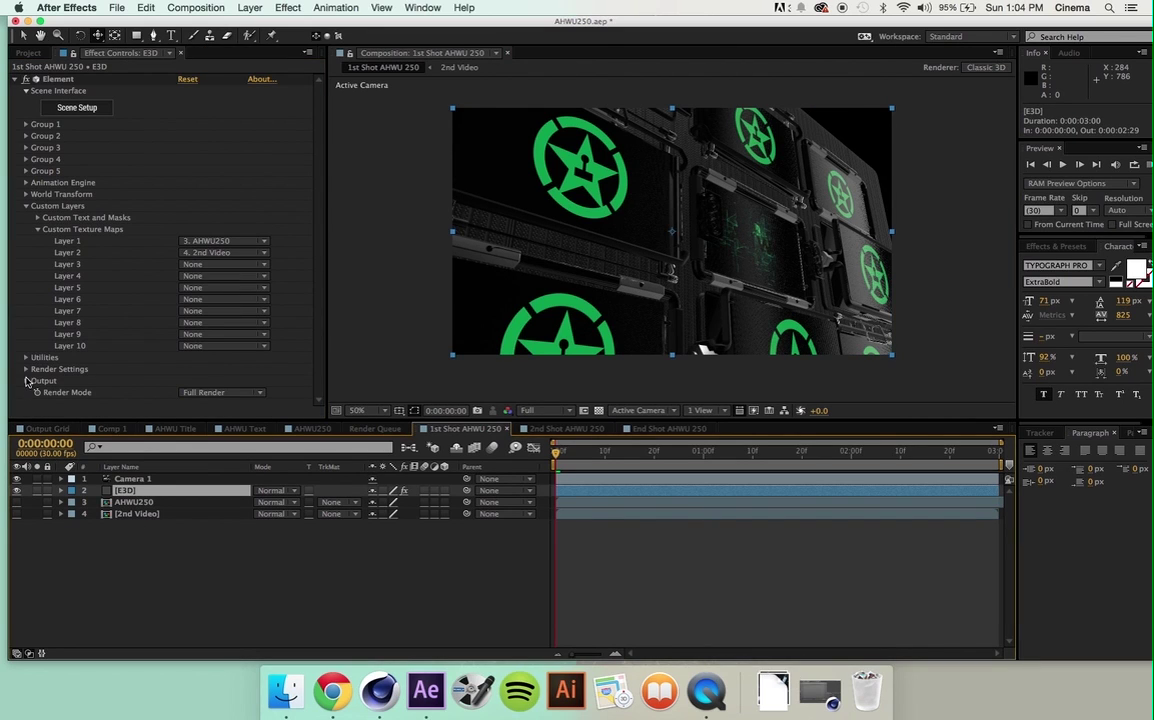
pyautogui.click(198, 393)
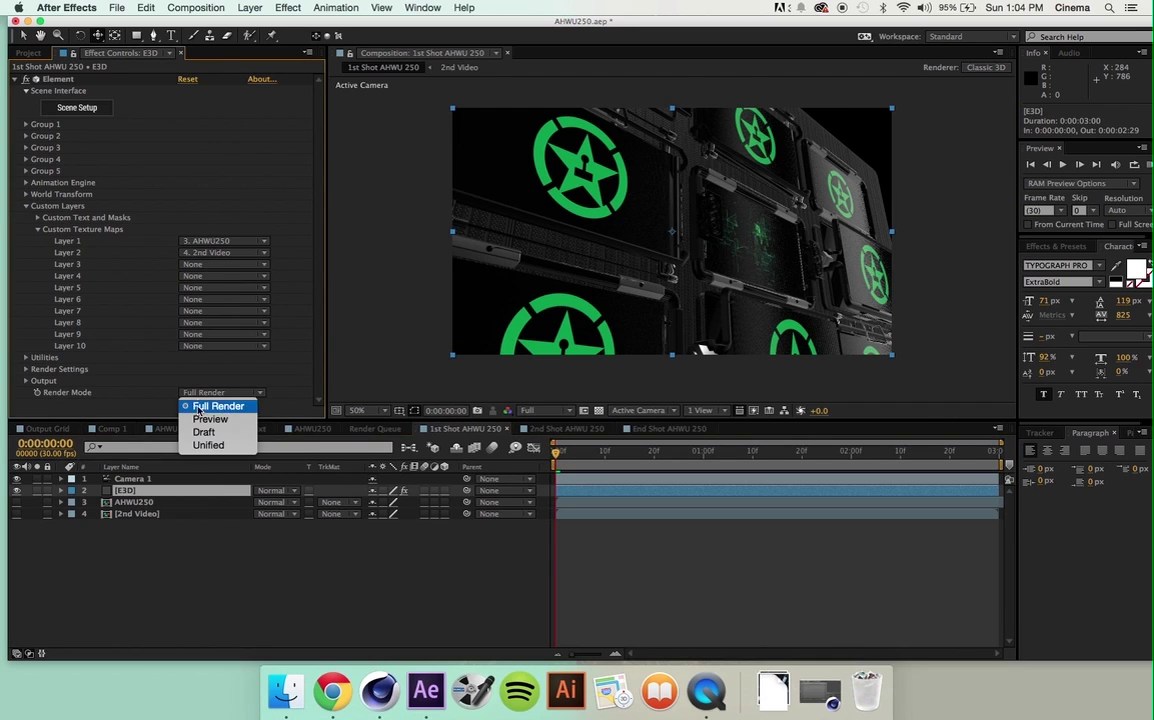
pyautogui.click(199, 417)
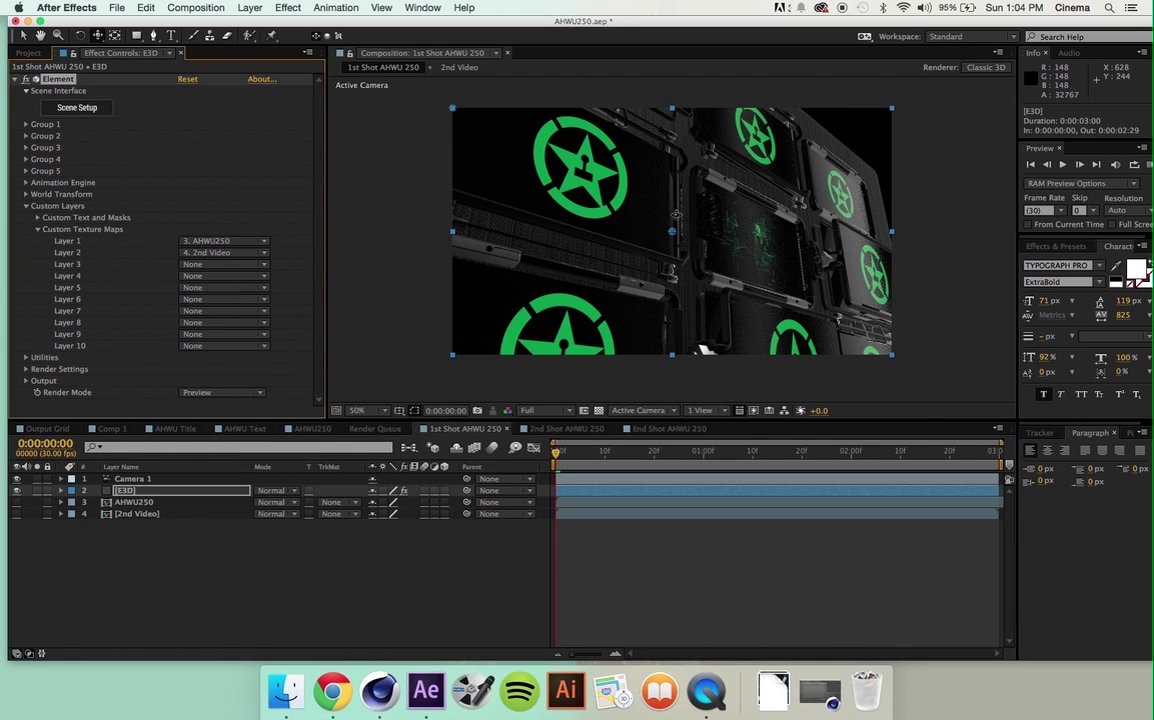
# - Set viewer resolution to Third and move the camera in to frame a green logo
pyautogui.moveTo(674, 253); pyautogui.dragTo(694, 272)
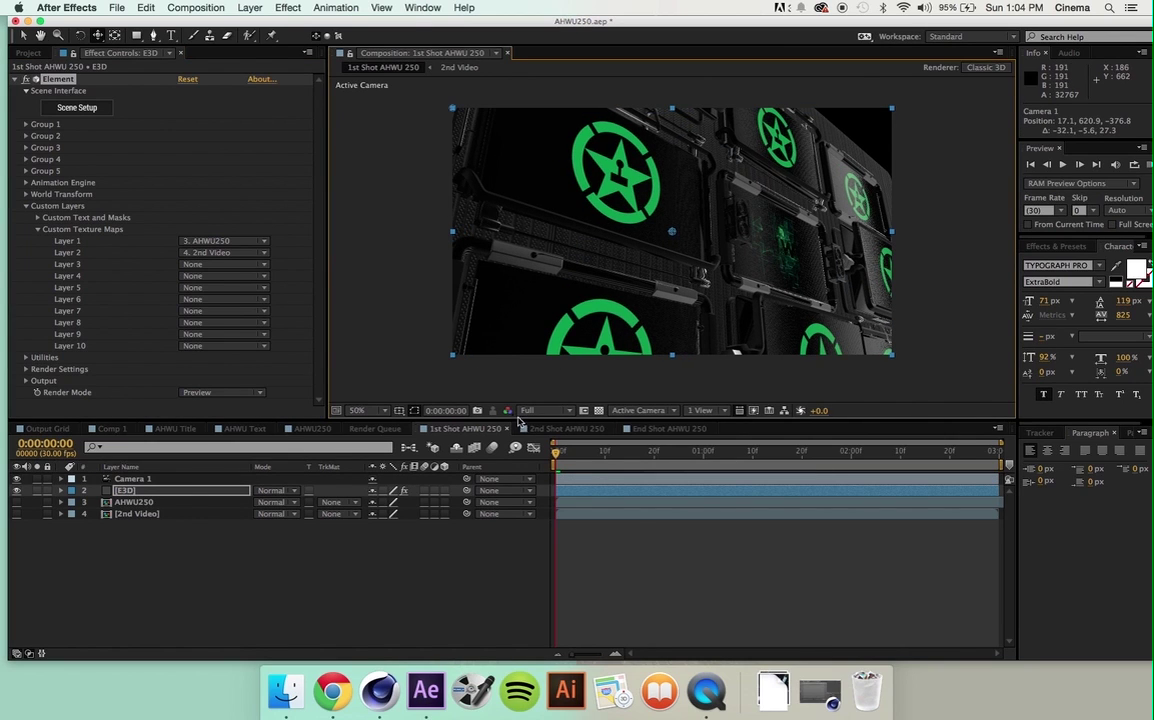
pyautogui.click(538, 411)
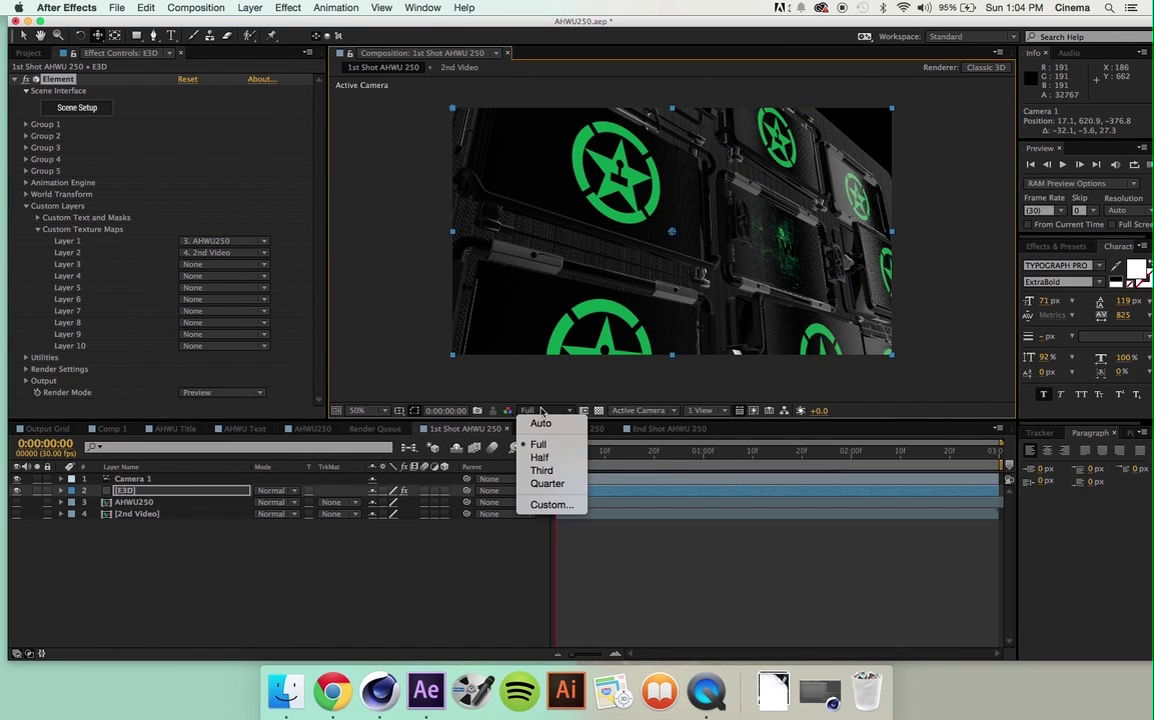
pyautogui.click(541, 470)
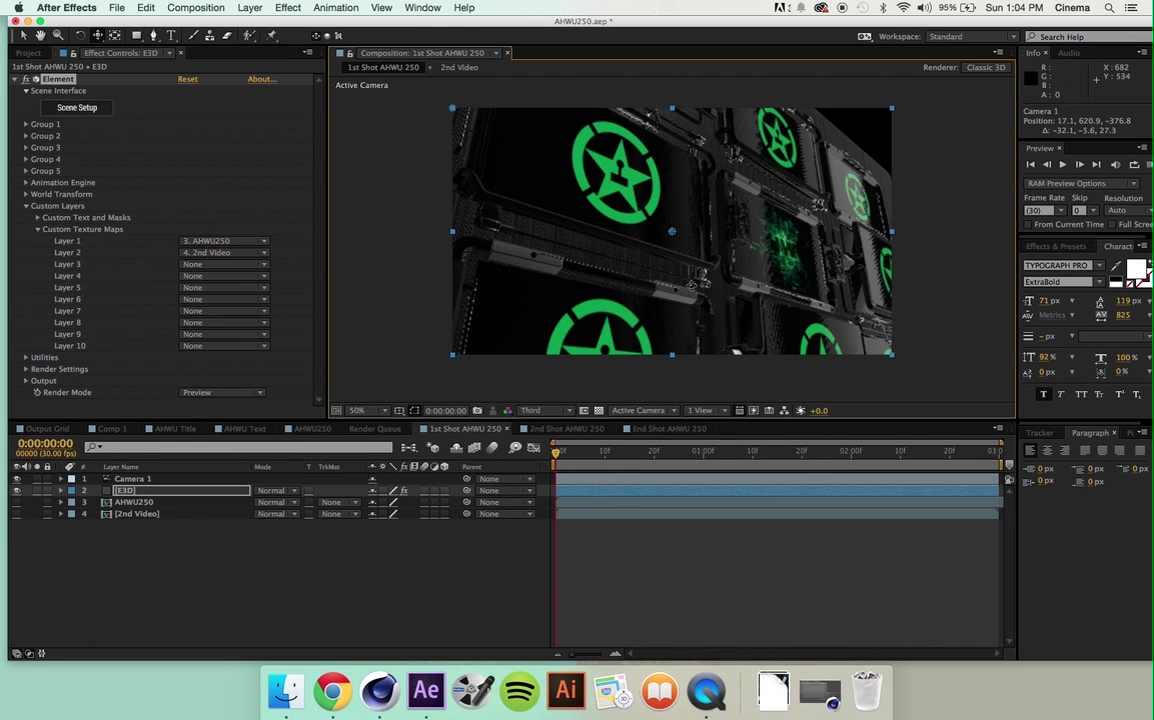
pyautogui.moveTo(632, 225); pyautogui.dragTo(756, 282)
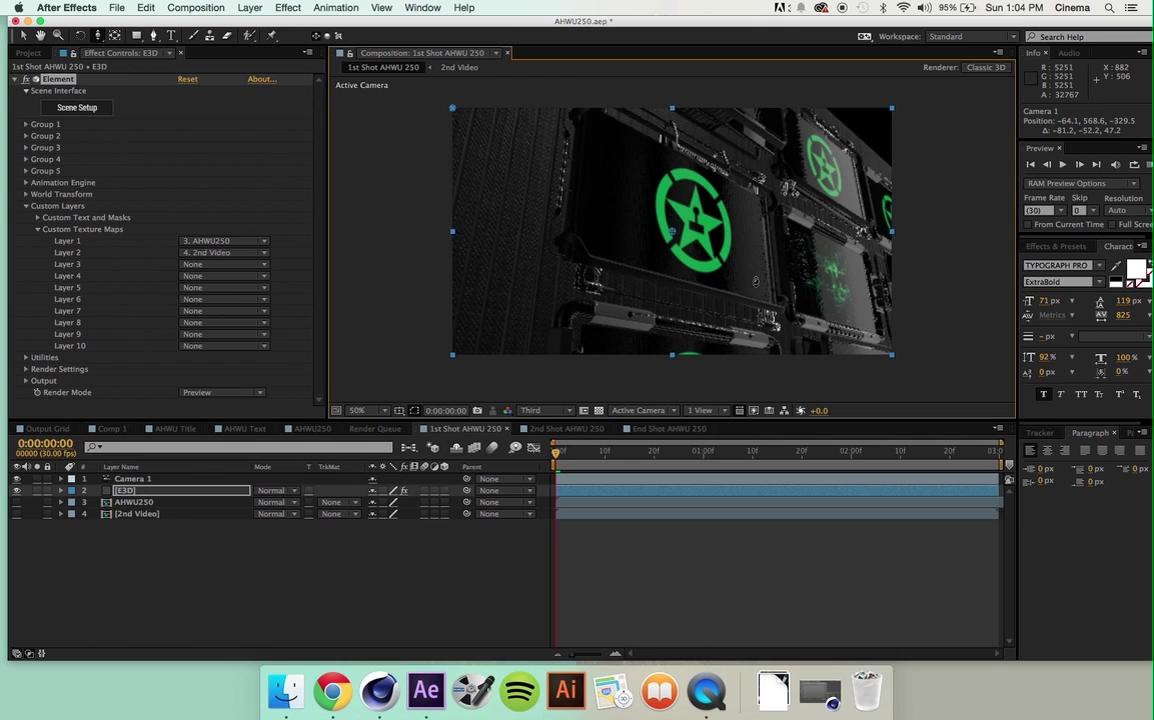
pyautogui.moveTo(756, 282); pyautogui.dragTo(754, 242)
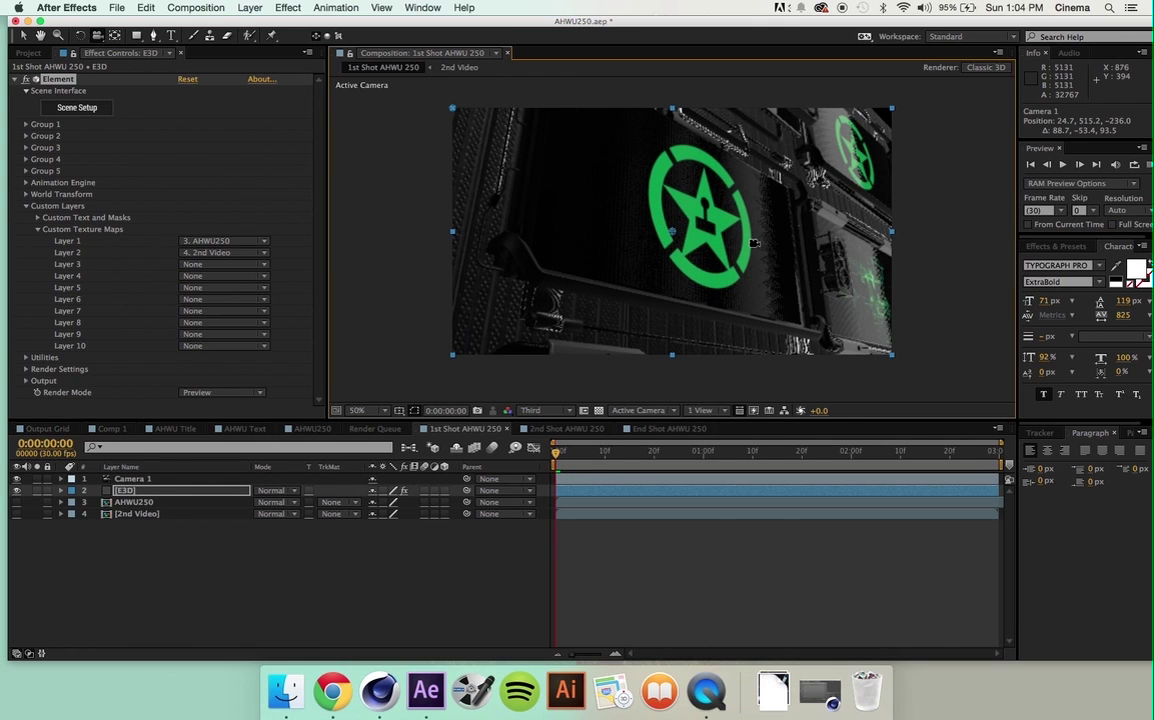
pyautogui.moveTo(754, 242); pyautogui.dragTo(778, 242)
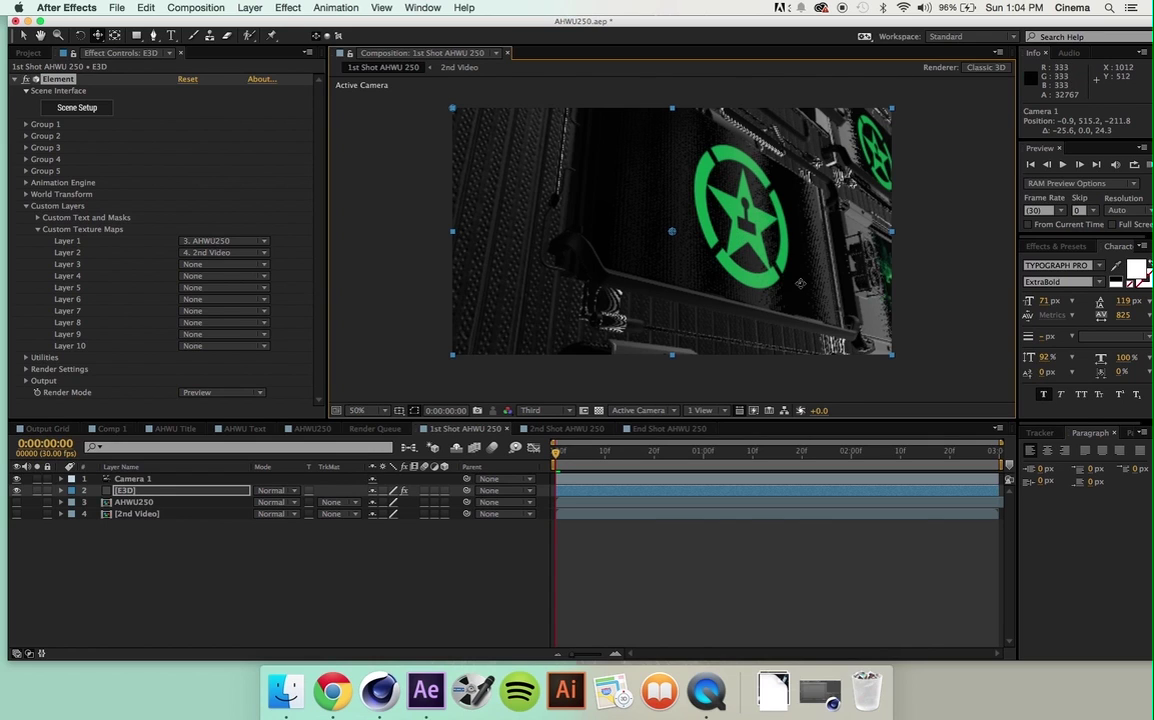
# - Shift the 2nd Video layer slightly earlier and preview the comp
pyautogui.click(598, 515)
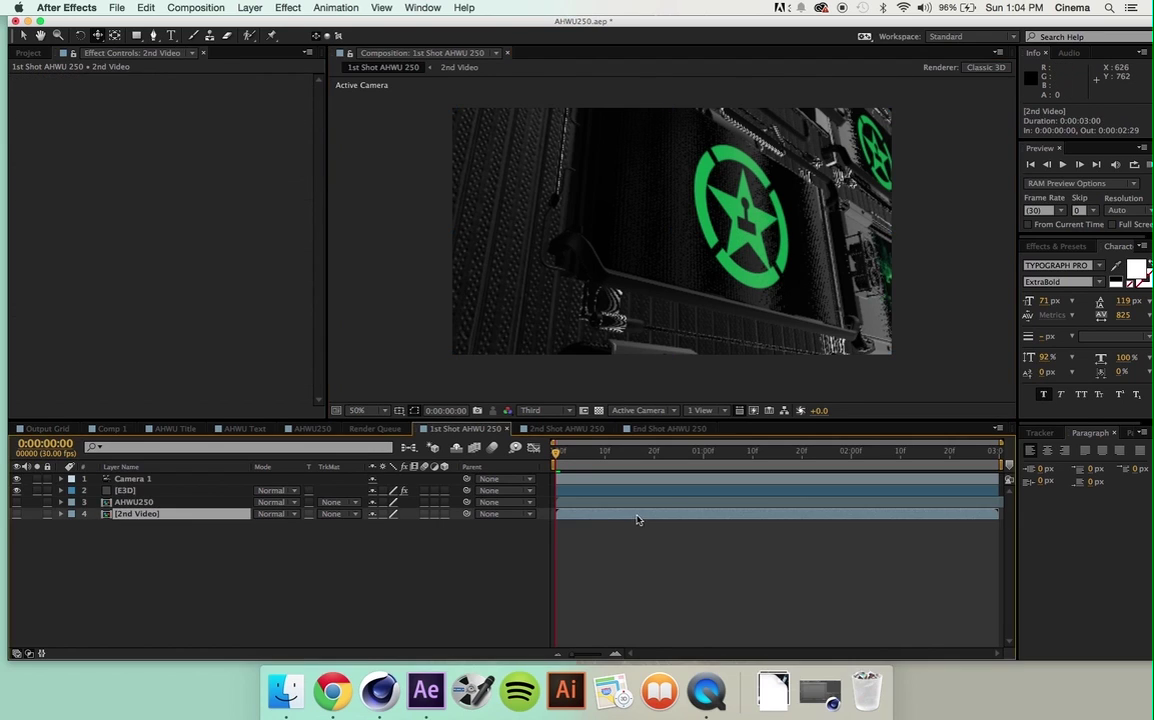
pyautogui.moveTo(652, 521)
pyautogui.mouseDown()
pyautogui.moveTo(623, 521)
pyautogui.moveTo(672, 520)
pyautogui.moveTo(626, 521)
pyautogui.moveTo(659, 523)
pyautogui.moveTo(647, 523)
pyautogui.mouseUp()
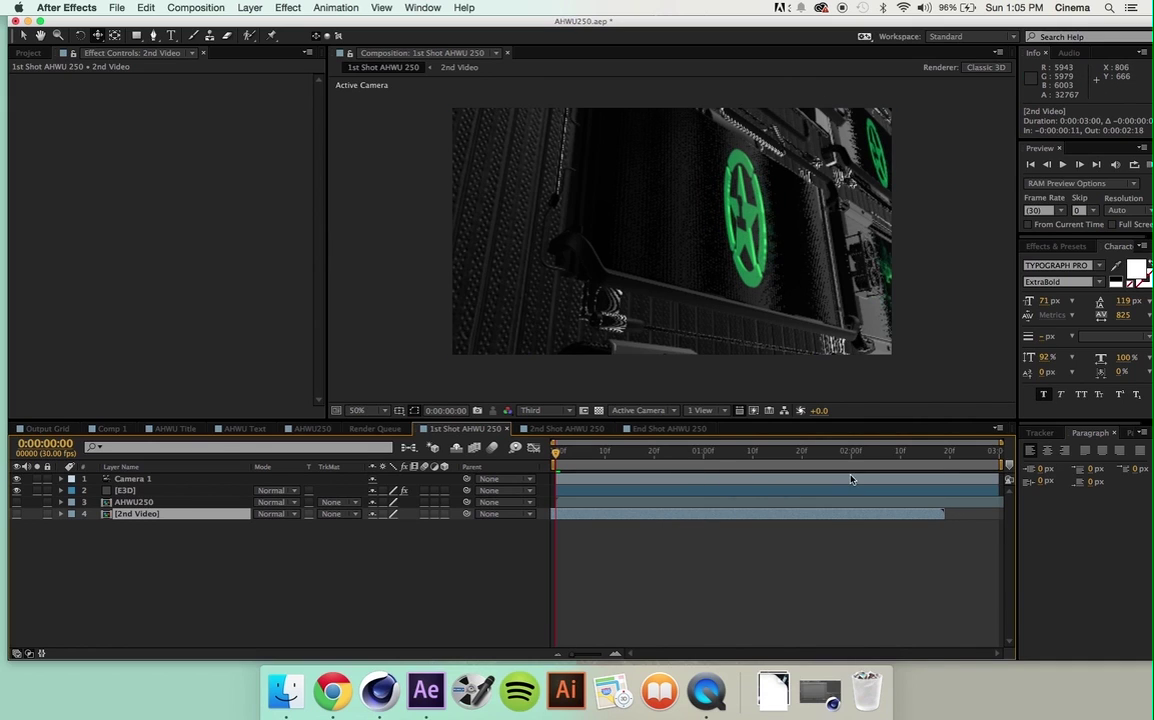
pyautogui.press('space')
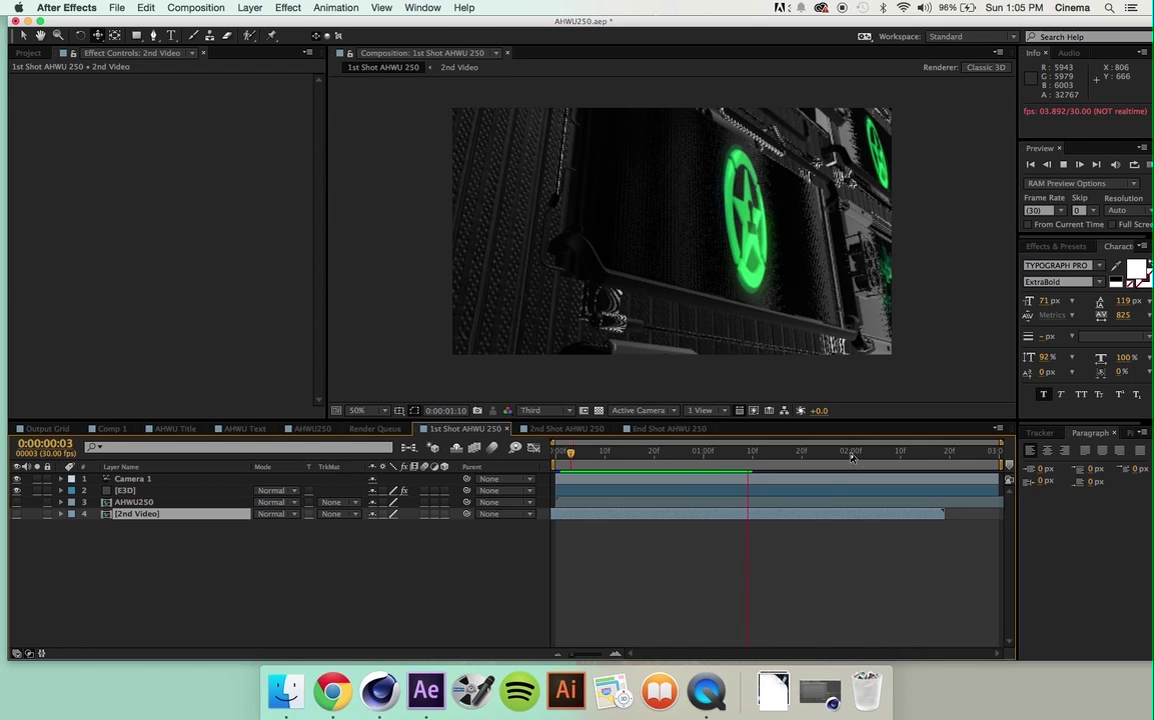
pyautogui.press('space')
# - Trim 2nd Video's out point, end the work area at 0:00:01:09, re-angle camera at frame 0
pyautogui.moveTo(942, 514); pyautogui.dragTo(752, 569)
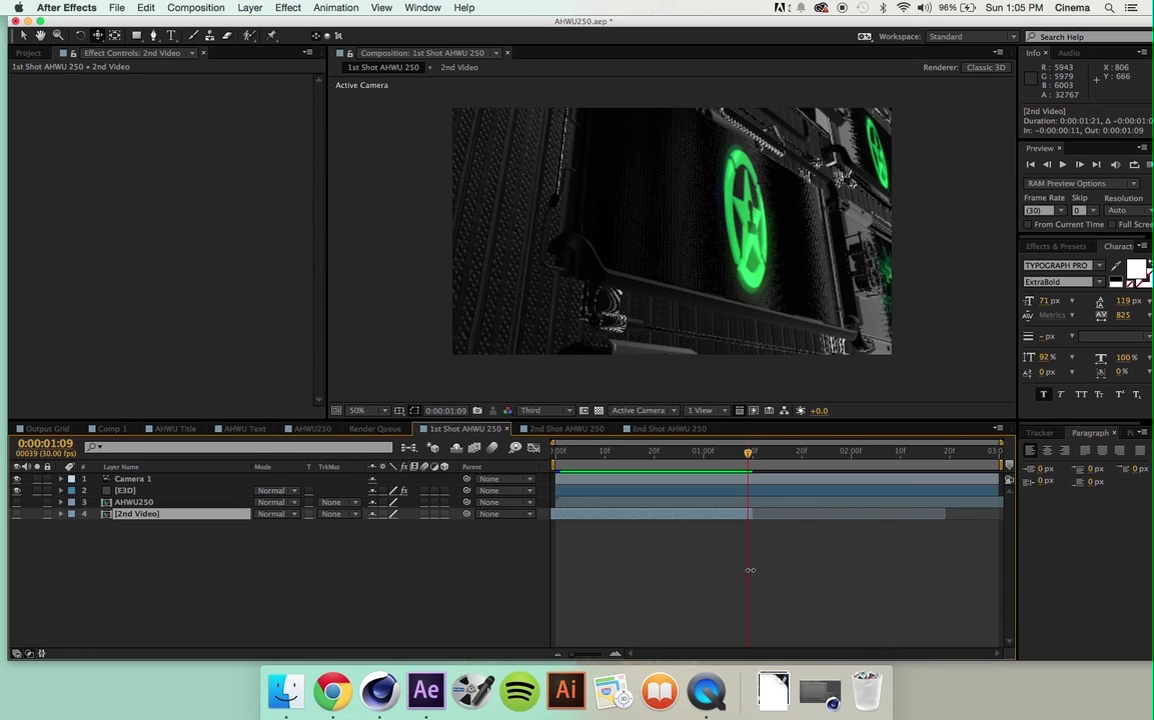
pyautogui.moveTo(1001, 458); pyautogui.dragTo(749, 592)
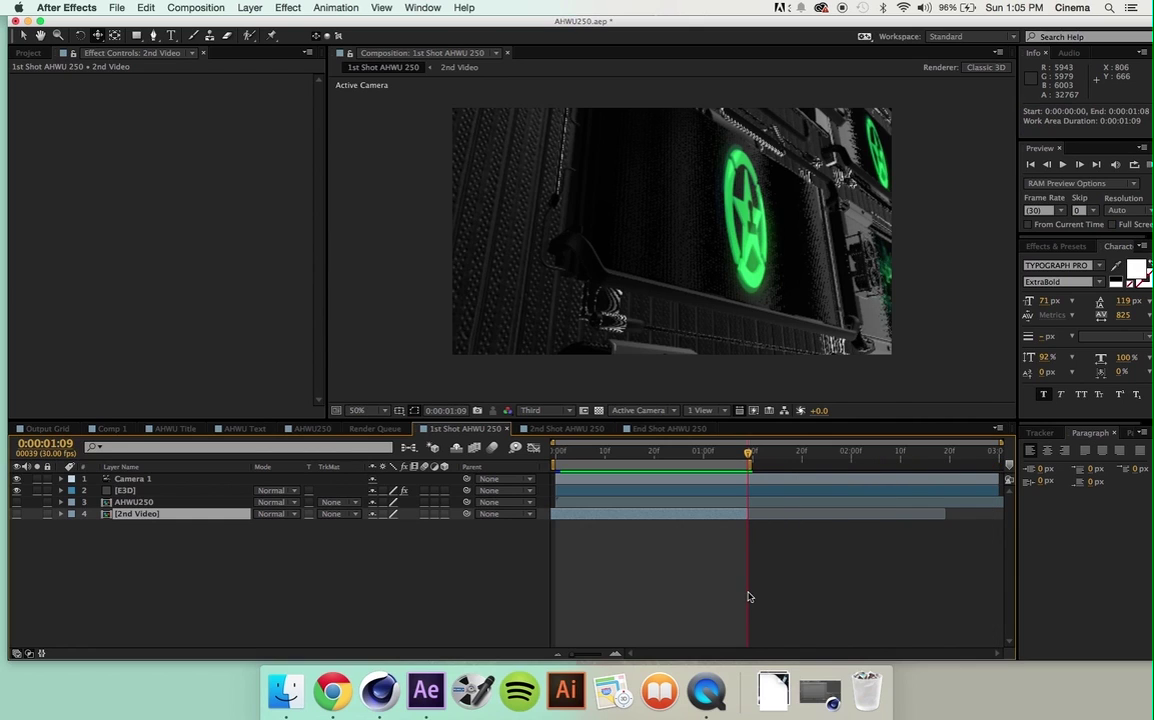
pyautogui.click(556, 452)
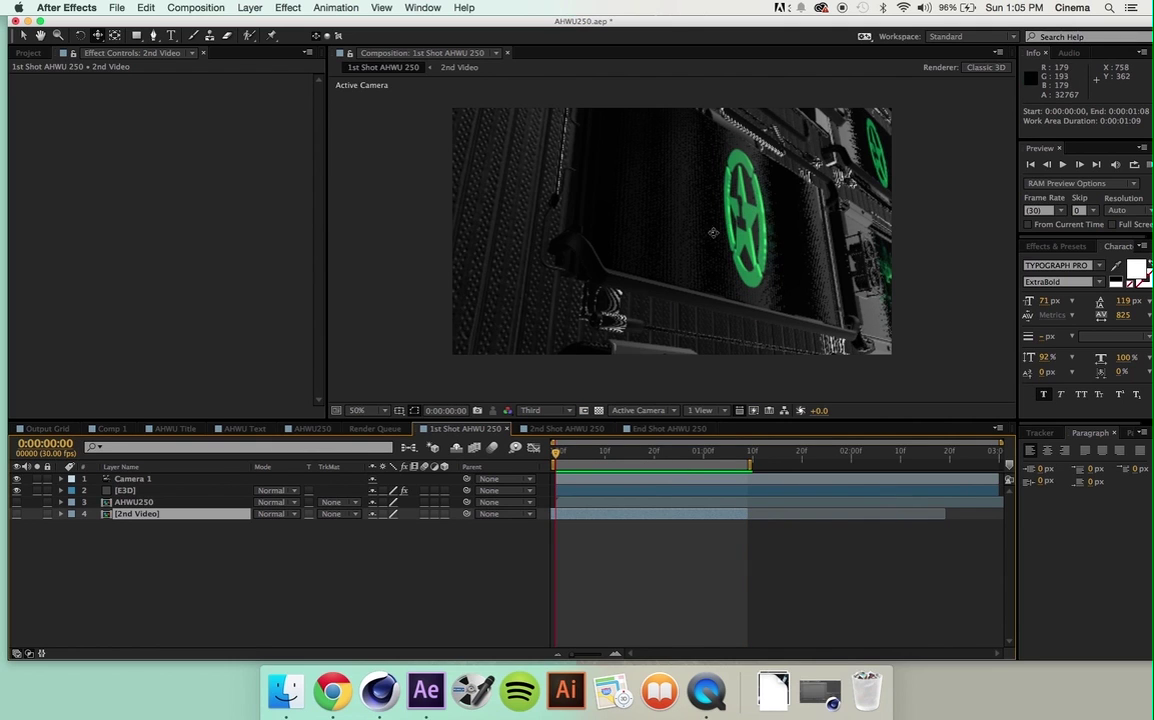
pyautogui.moveTo(719, 231); pyautogui.dragTo(728, 204)
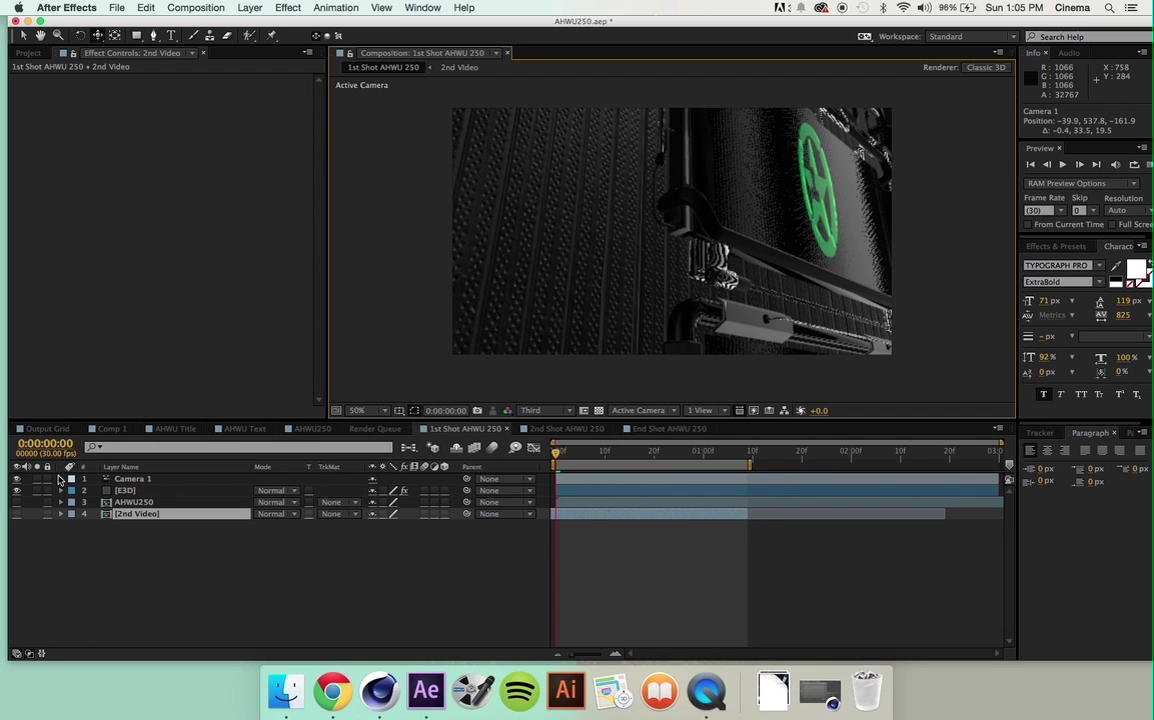
# - Keyframe Camera 1's transforms at frame 0, then push toward the green logo at 0:00:01:09
pyautogui.click(60, 479)
pyautogui.click(73, 491)
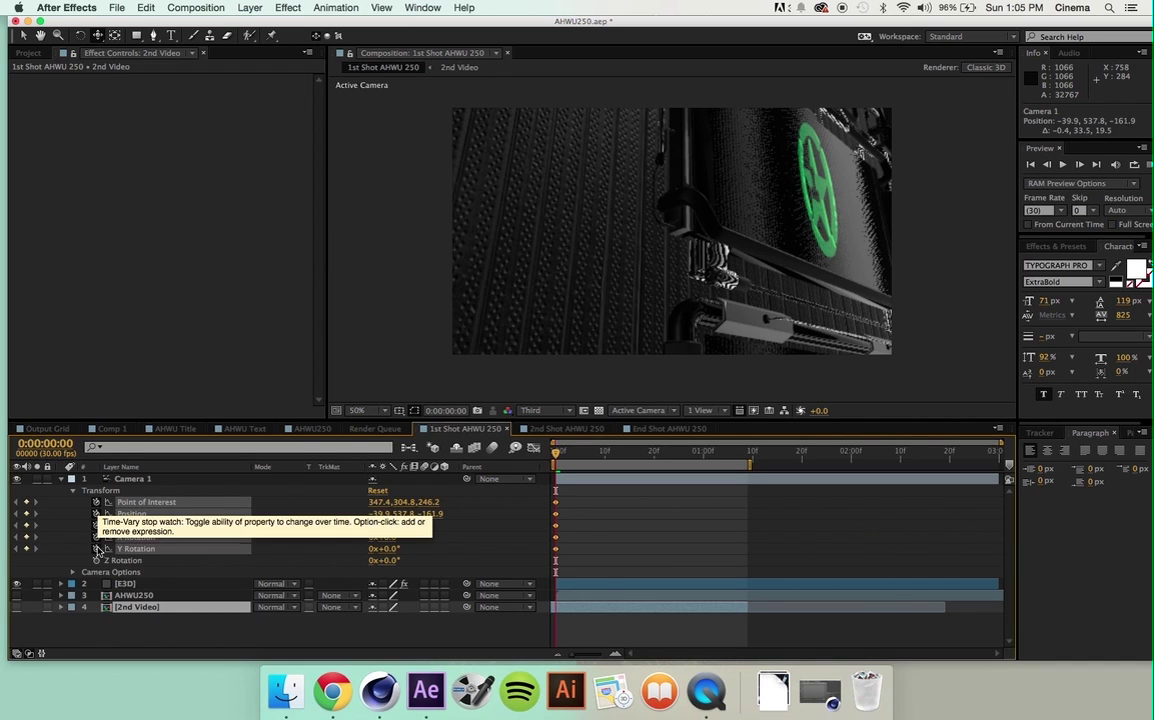
pyautogui.click(100, 491)
pyautogui.click(97, 502)
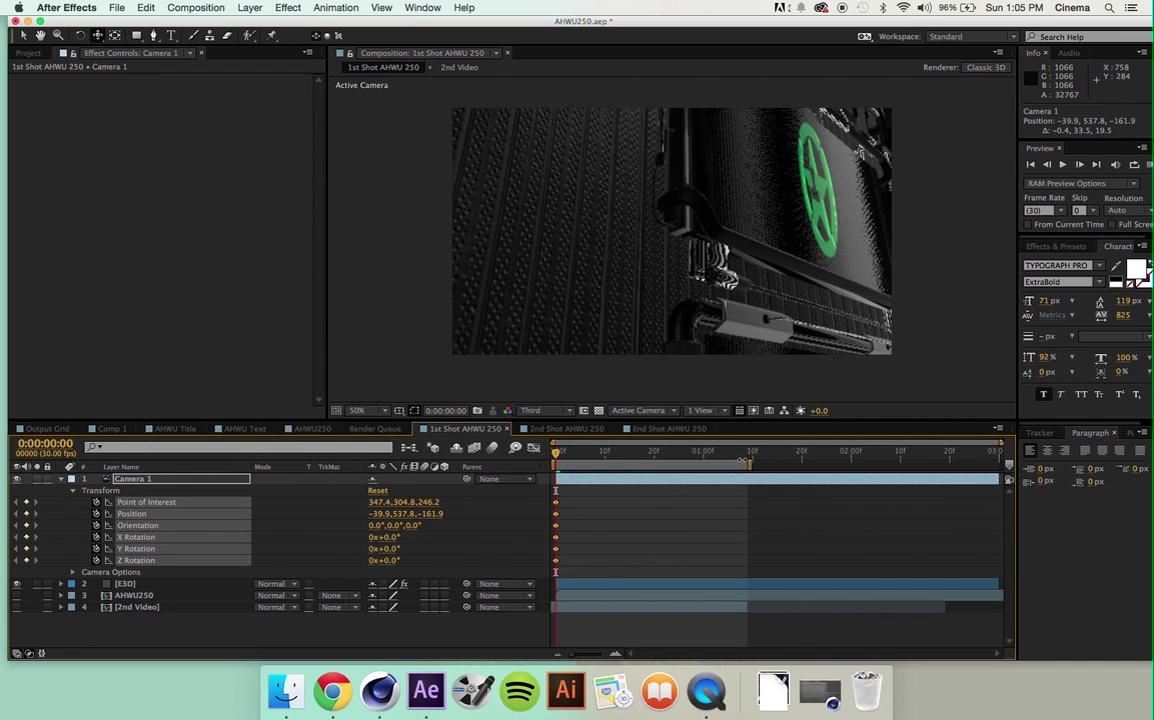
pyautogui.moveTo(745, 455); pyautogui.dragTo(748, 453)
pyautogui.moveTo(713, 172); pyautogui.dragTo(676, 206)
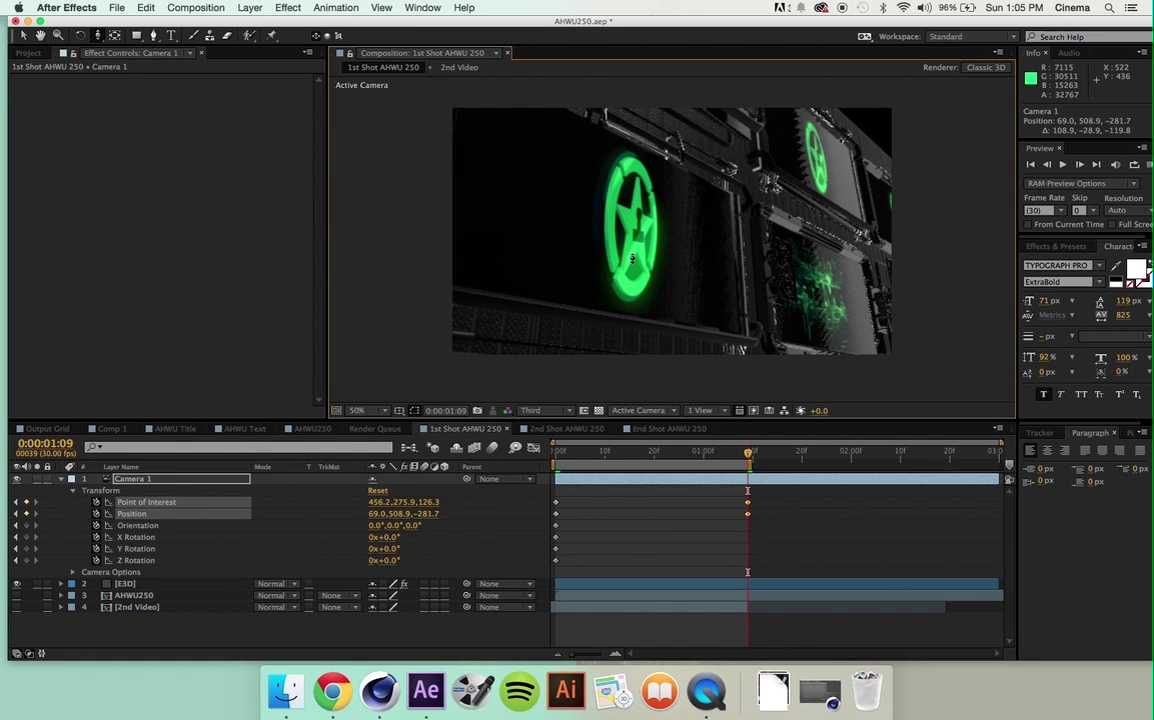
pyautogui.moveTo(632, 258); pyautogui.dragTo(666, 238)
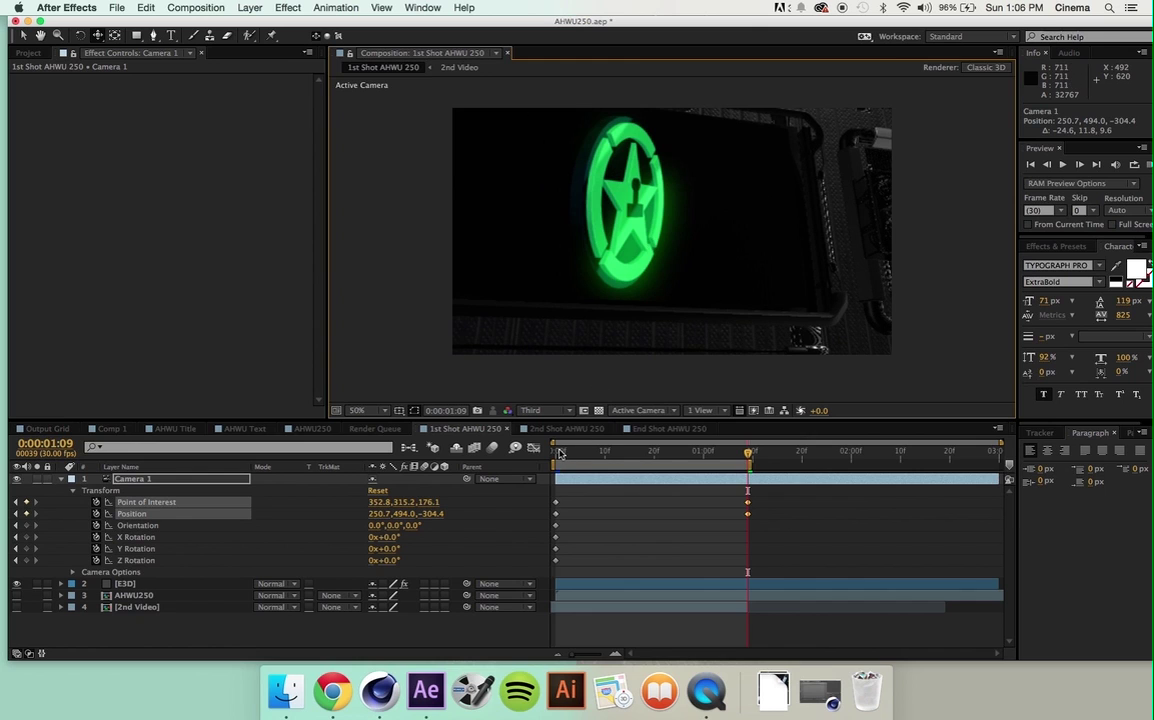
# - Preview and scrub the camera push, then collapse Camera 1's properties
pyautogui.moveTo(560, 453)
pyautogui.mouseDown()
pyautogui.moveTo(739, 454)
pyautogui.moveTo(556, 455)
pyautogui.mouseUp()
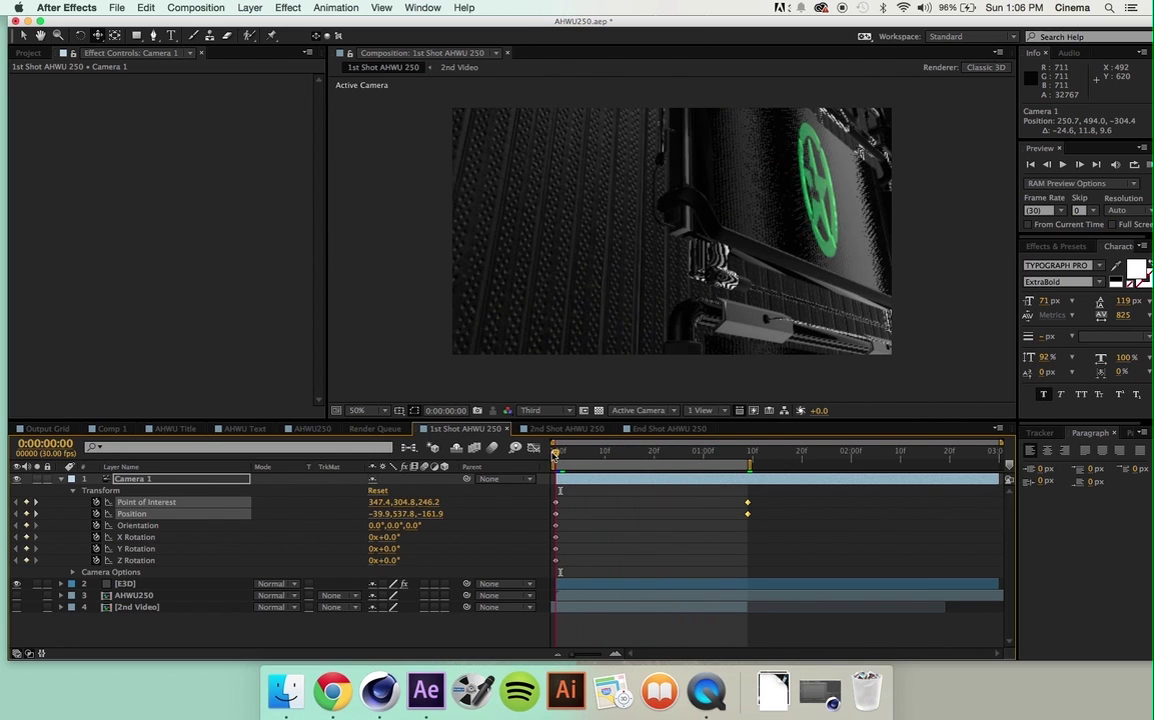
pyautogui.press('space')
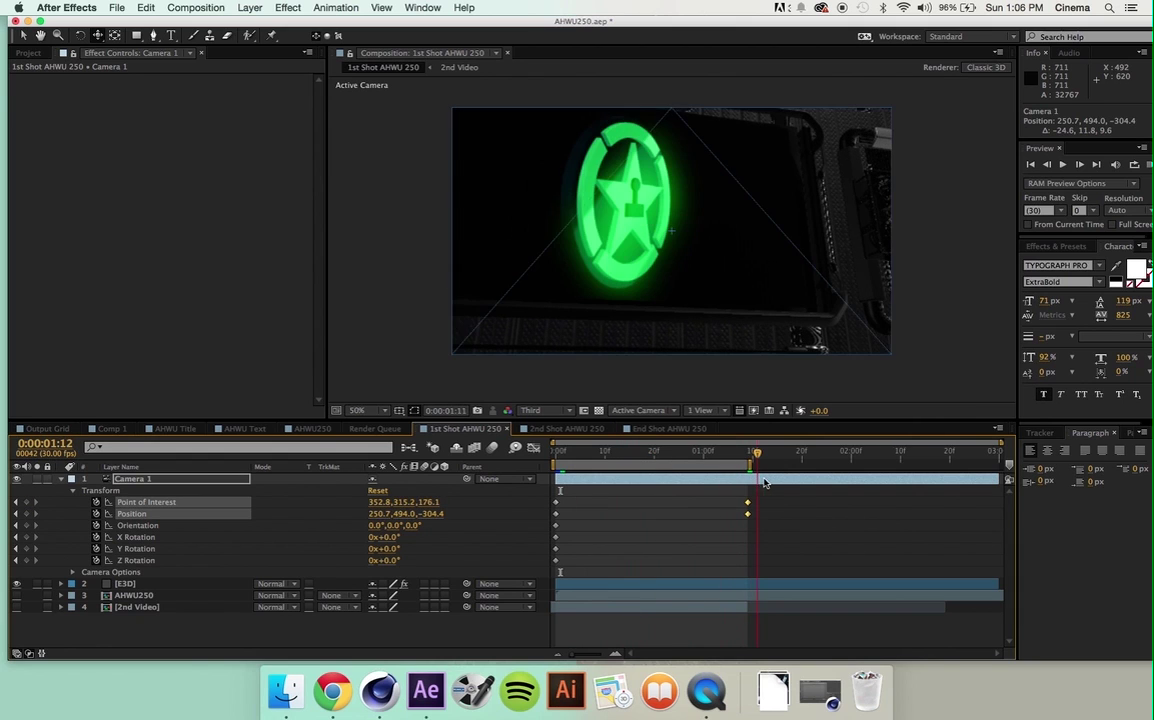
pyautogui.press('space')
pyautogui.moveTo(754, 486); pyautogui.dragTo(590, 474)
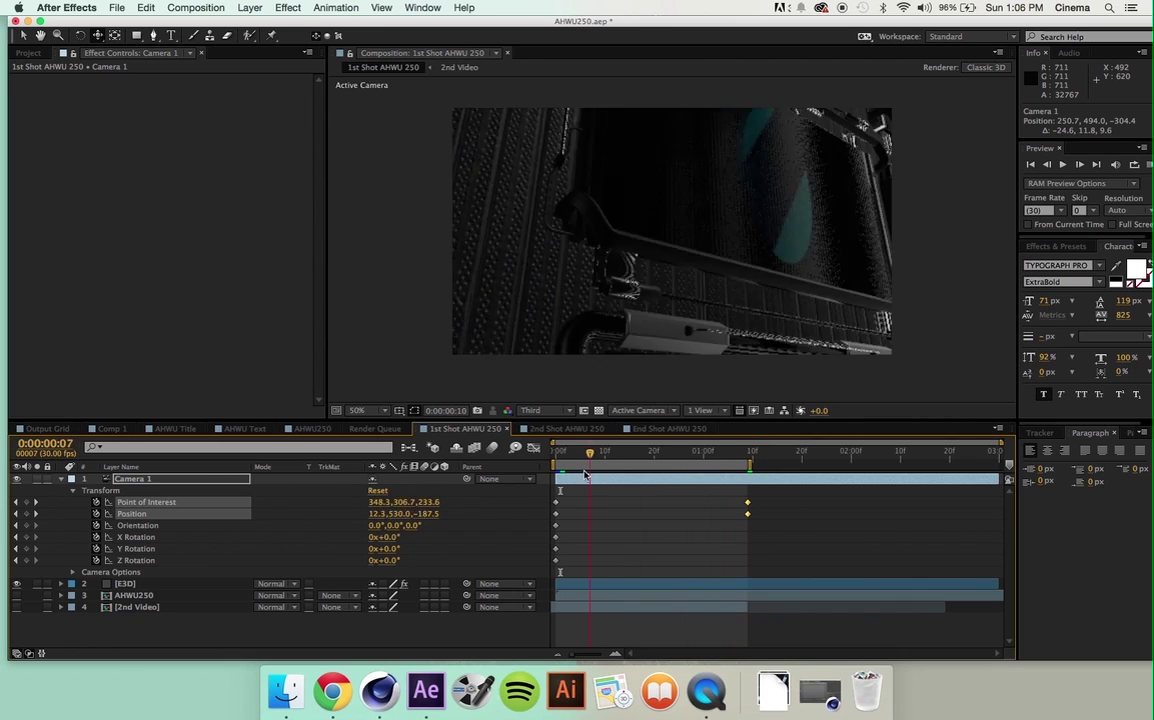
pyautogui.press('Home')
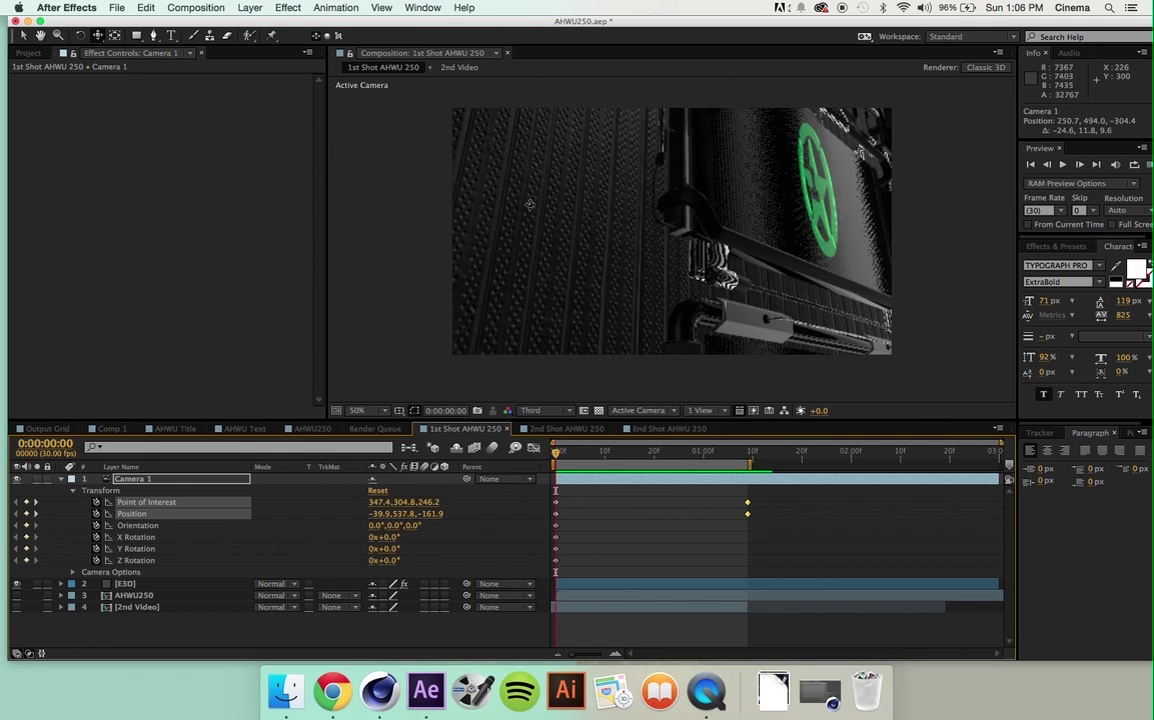
pyautogui.click(61, 484)
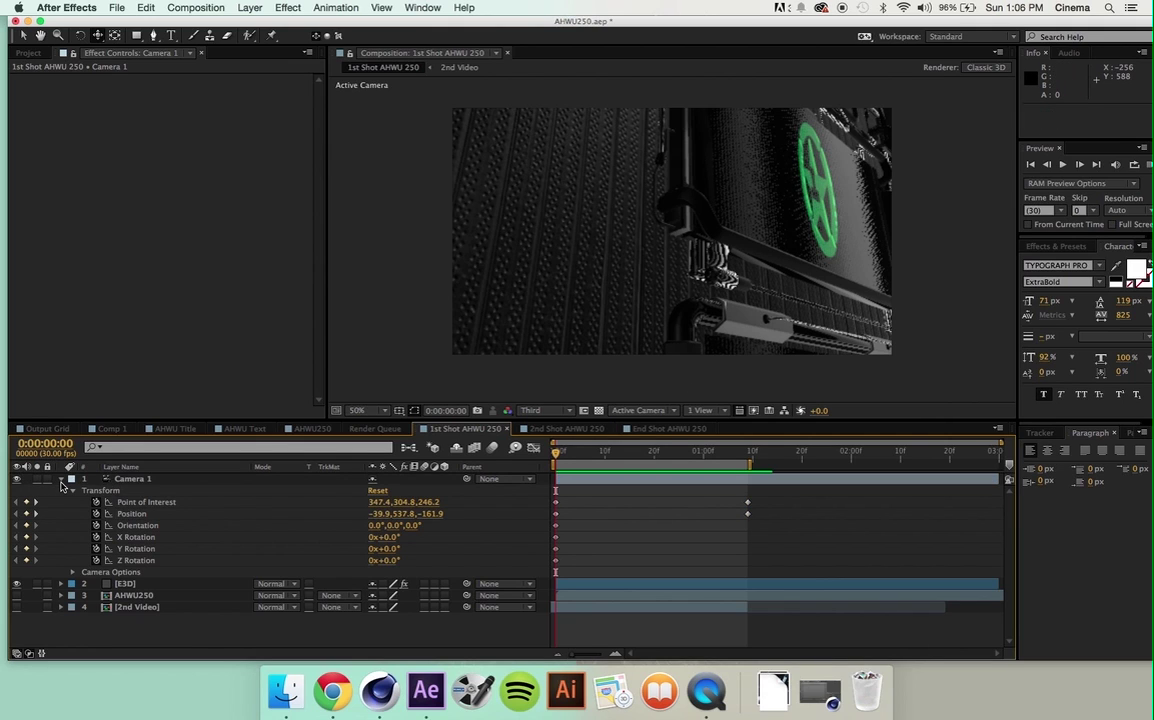
pyautogui.click(61, 479)
pyautogui.click(125, 491)
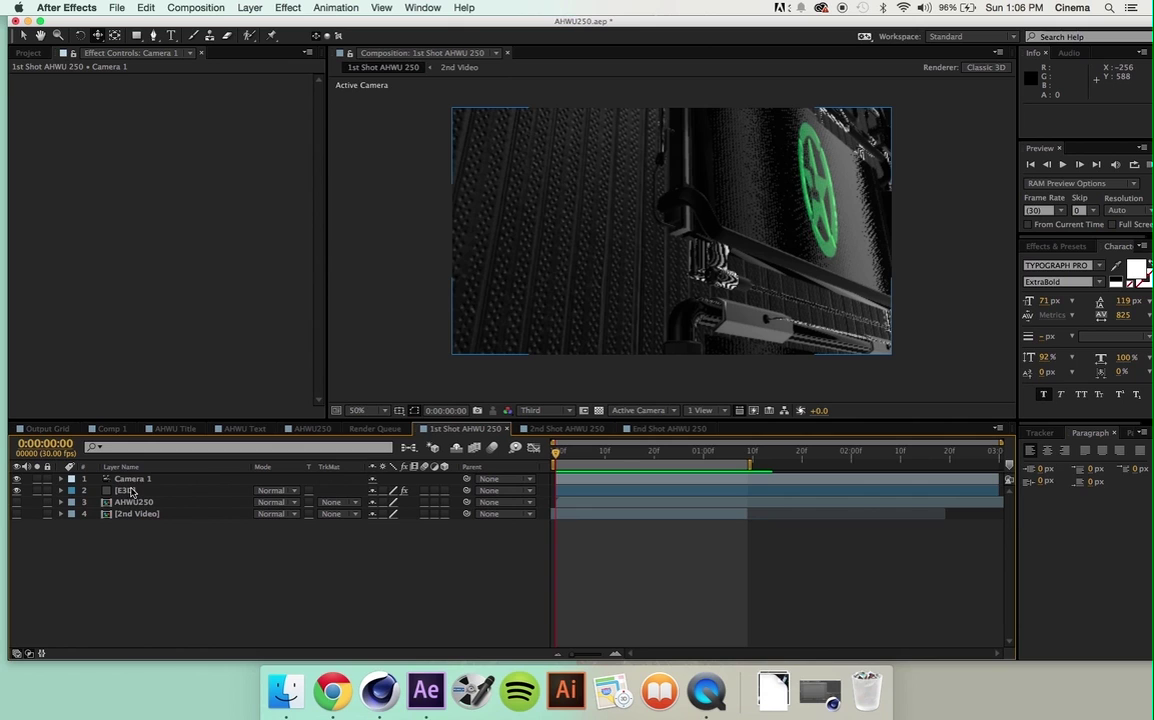
# - In Camera 1's Camera Options, switch Depth of Field on and set Aperture to 50 pixels
pyautogui.click(130, 491)
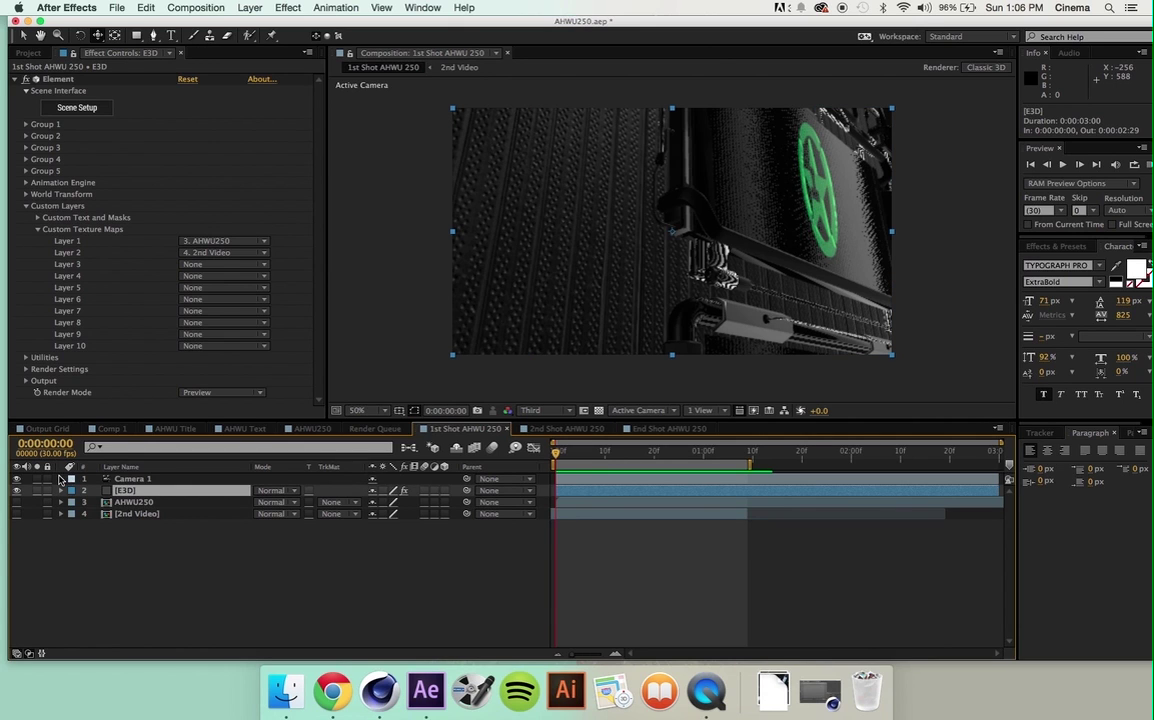
pyautogui.click(61, 479)
pyautogui.click(72, 572)
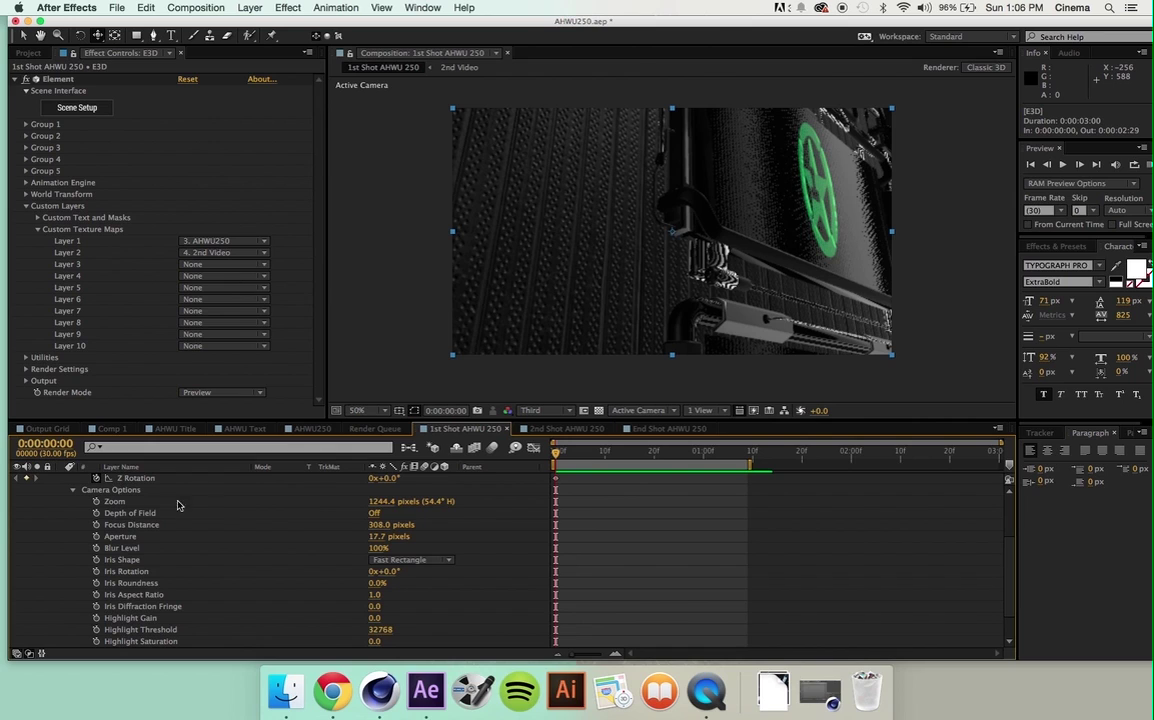
pyautogui.click(374, 514)
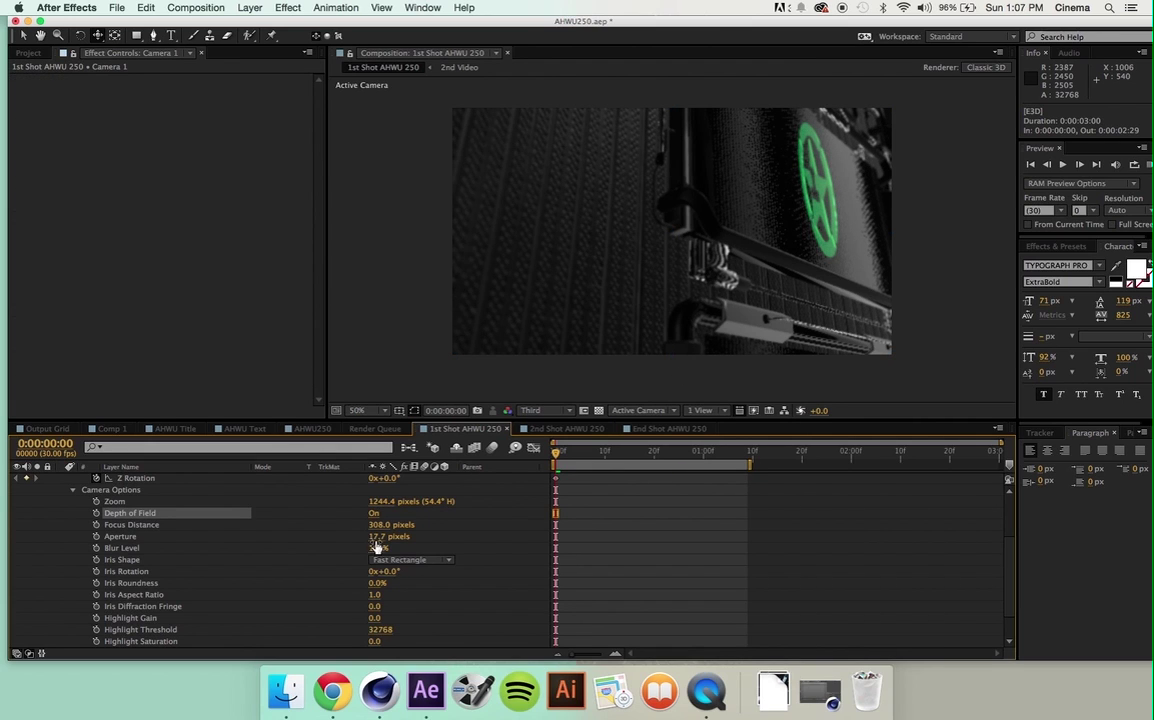
pyautogui.click(377, 537)
pyautogui.write('50')
pyautogui.press('Return')
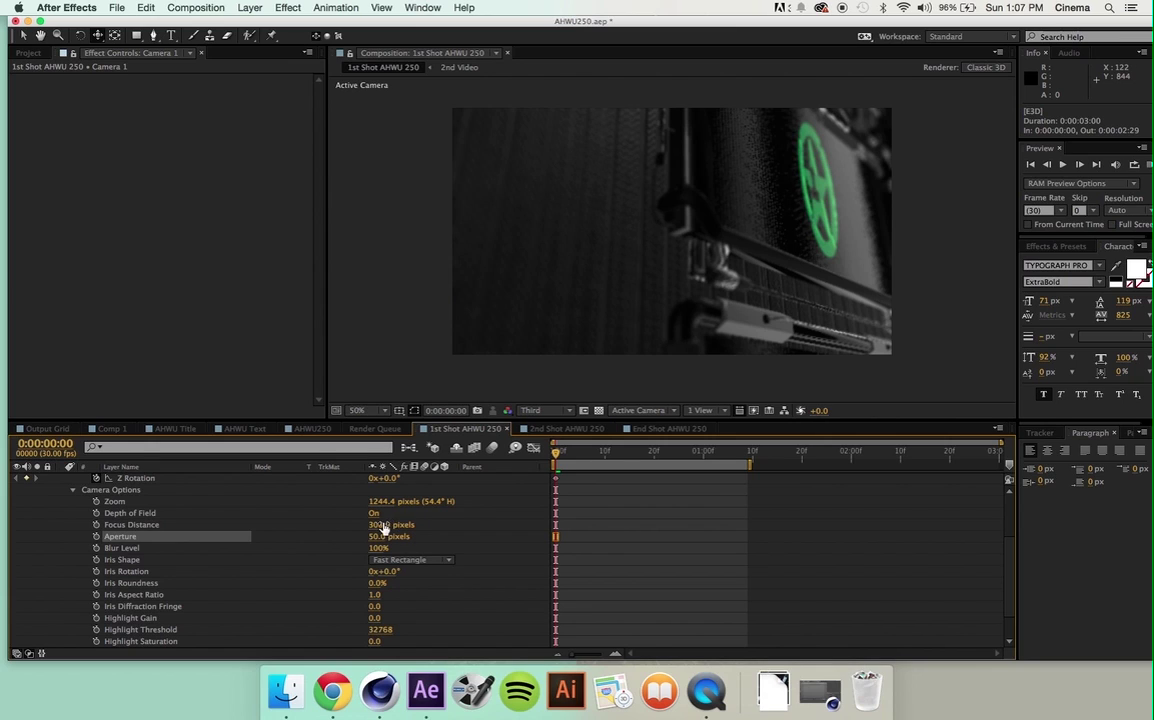
# - Set the 1st Shot camera's Focus Distance to 213.0 pixels and keyframe Focus Distance, Aperture and Blur Level at 0
pyautogui.keyDown('shift'); pyautogui.click(381, 525); pyautogui.keyUp('shift')
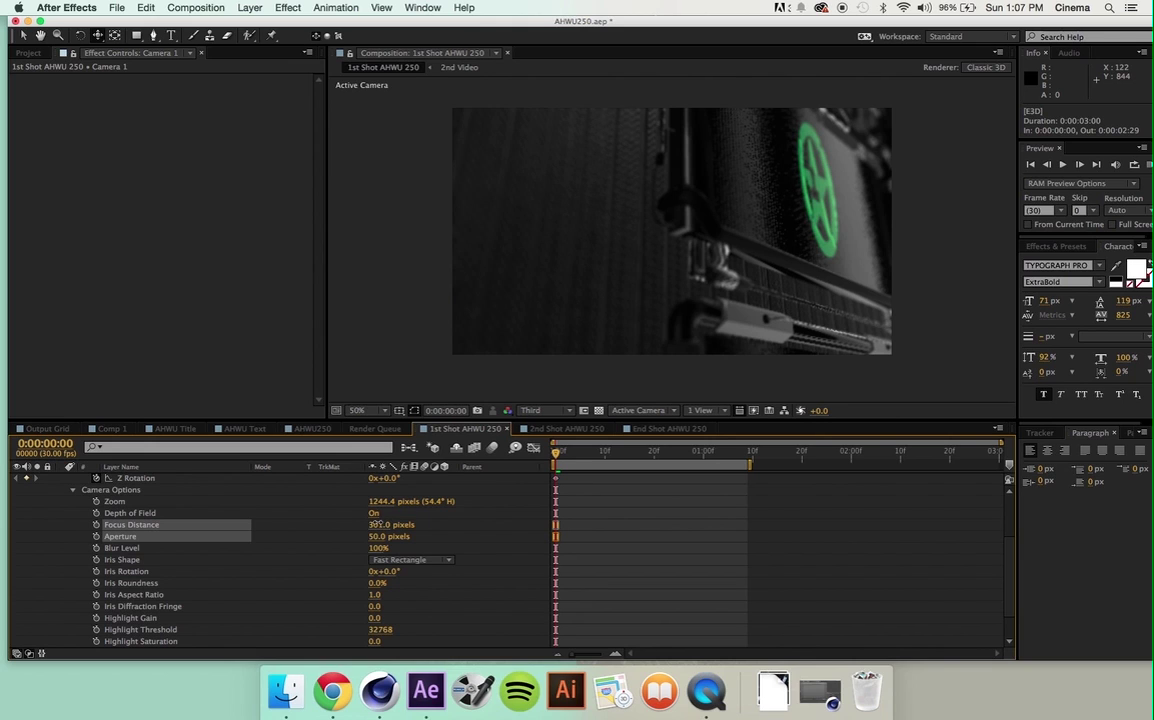
pyautogui.moveTo(356, 531); pyautogui.dragTo(336, 546)
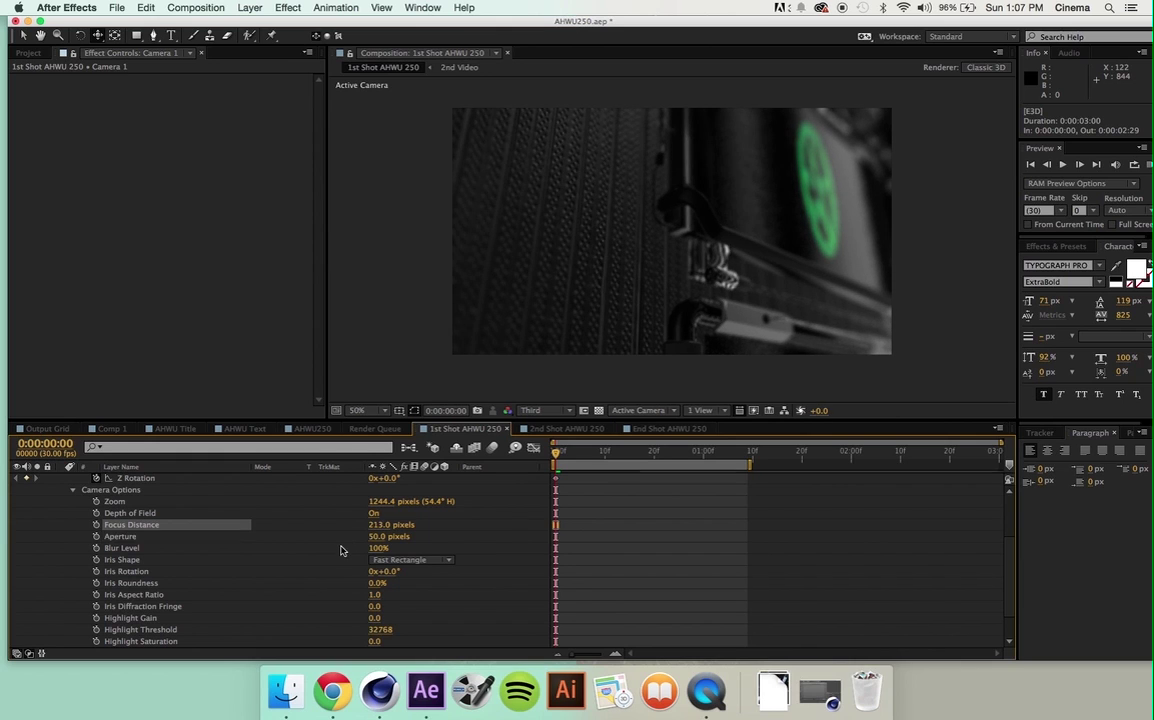
pyautogui.click(95, 525)
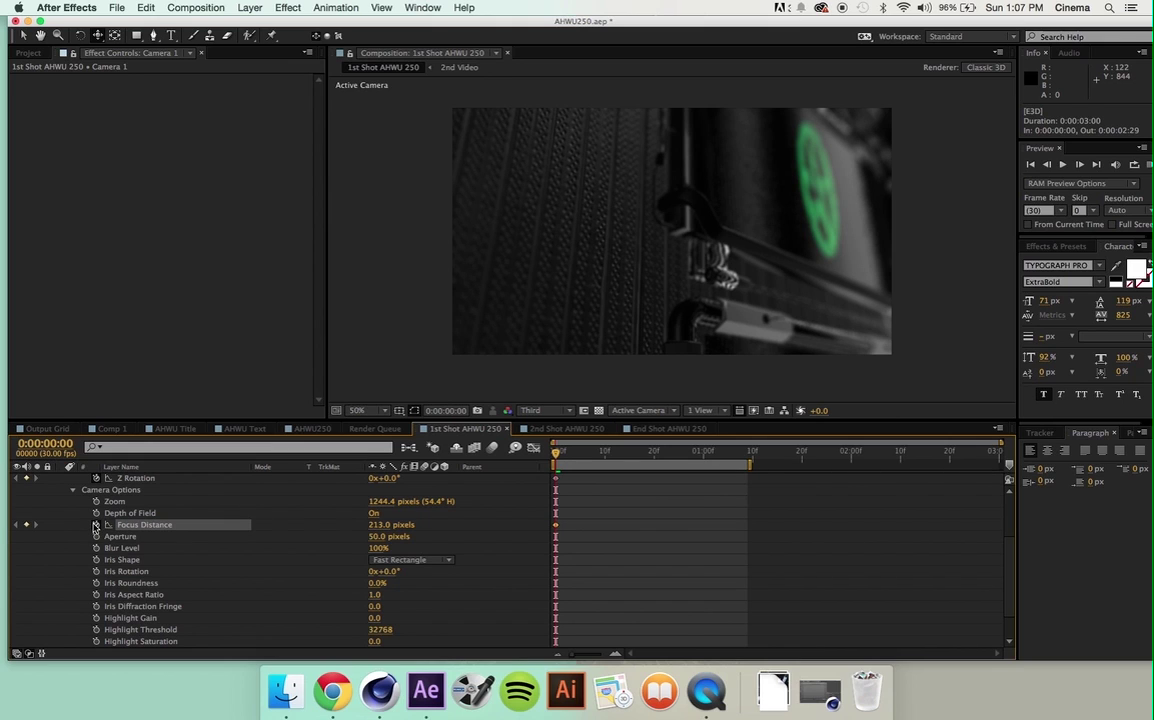
pyautogui.click(96, 536)
pyautogui.click(96, 548)
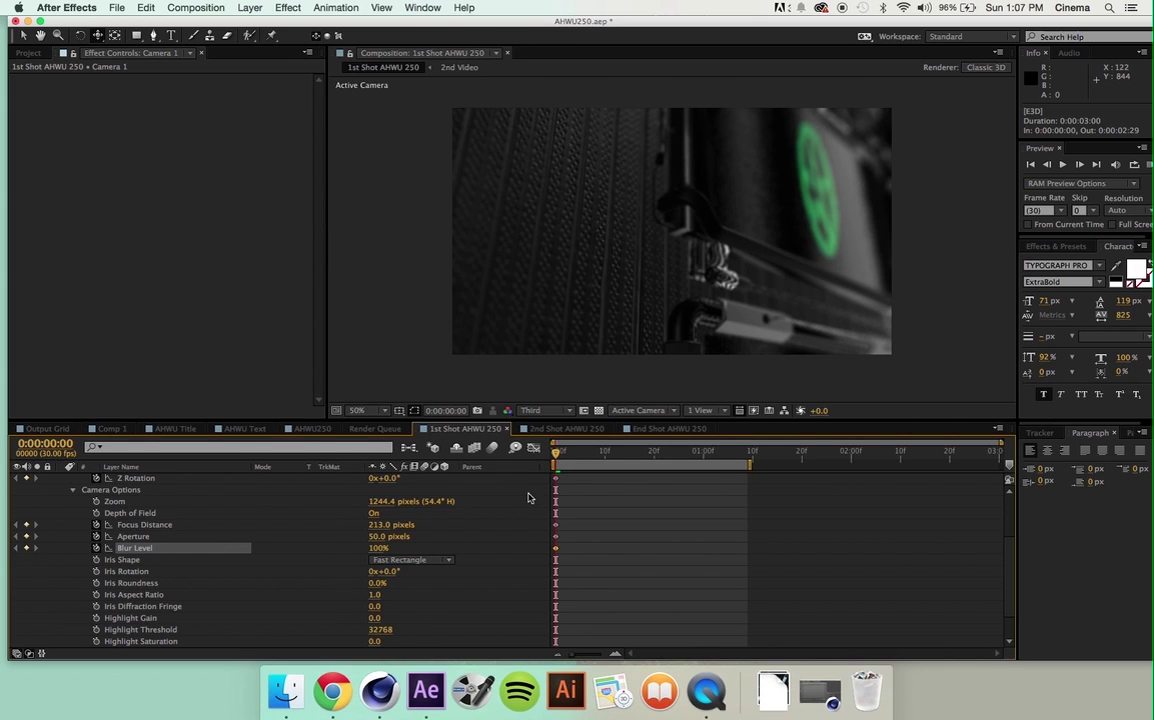
# - Add Focus Distance keyframes at 1:09 and frame 20 to rack focus onto the green logo
pyautogui.click(748, 453)
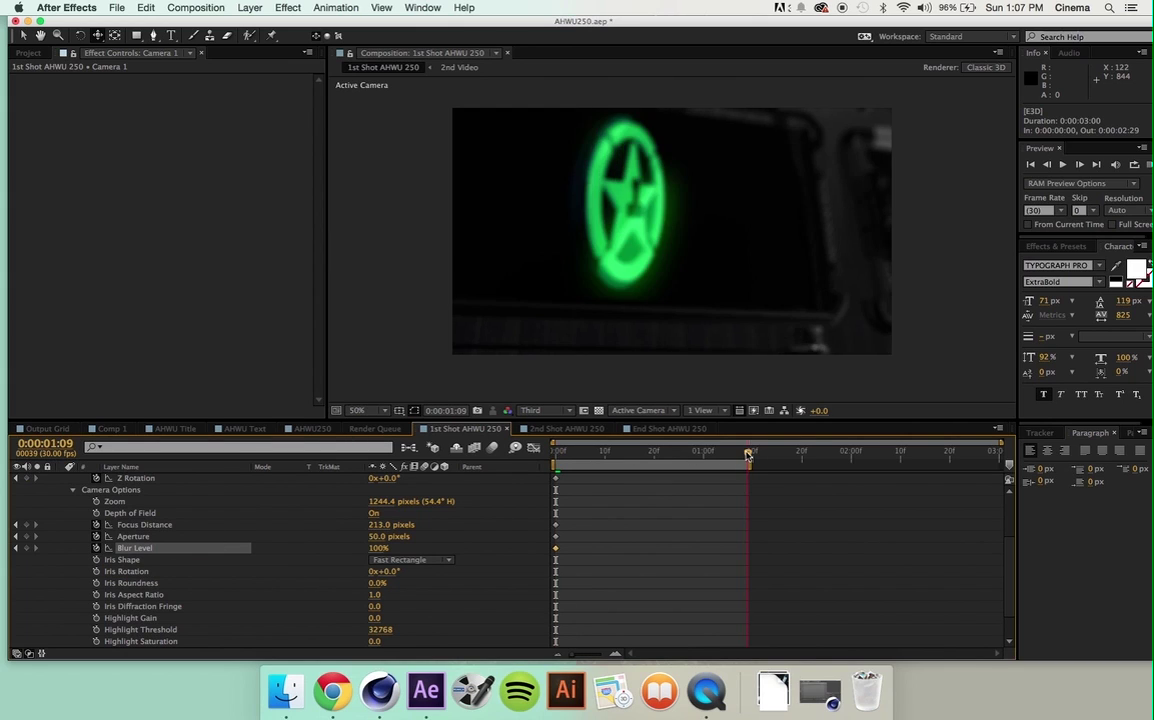
pyautogui.moveTo(418, 524); pyautogui.dragTo(386, 524)
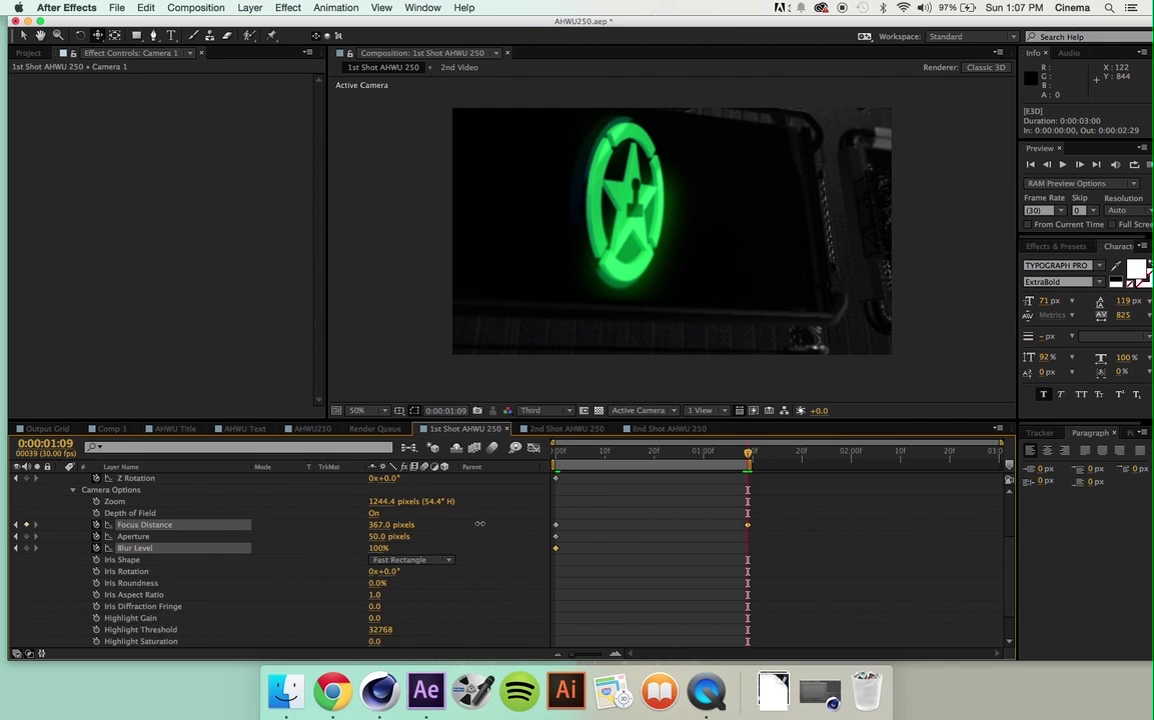
pyautogui.click(450, 529)
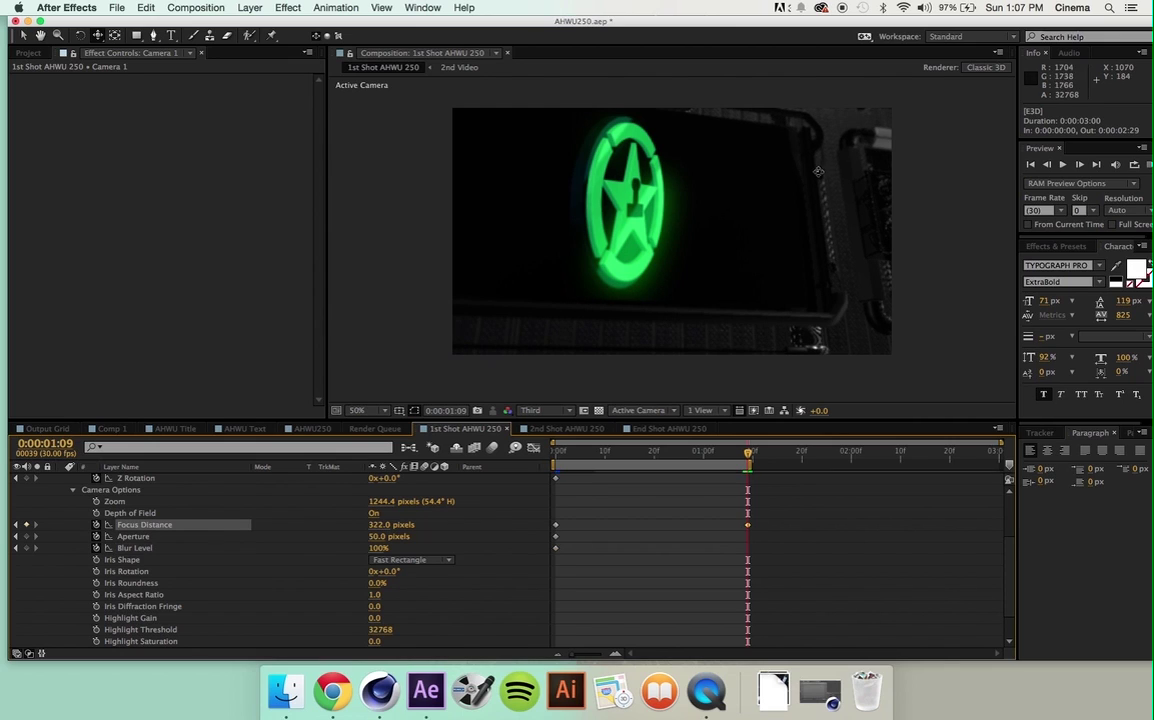
pyautogui.click(652, 453)
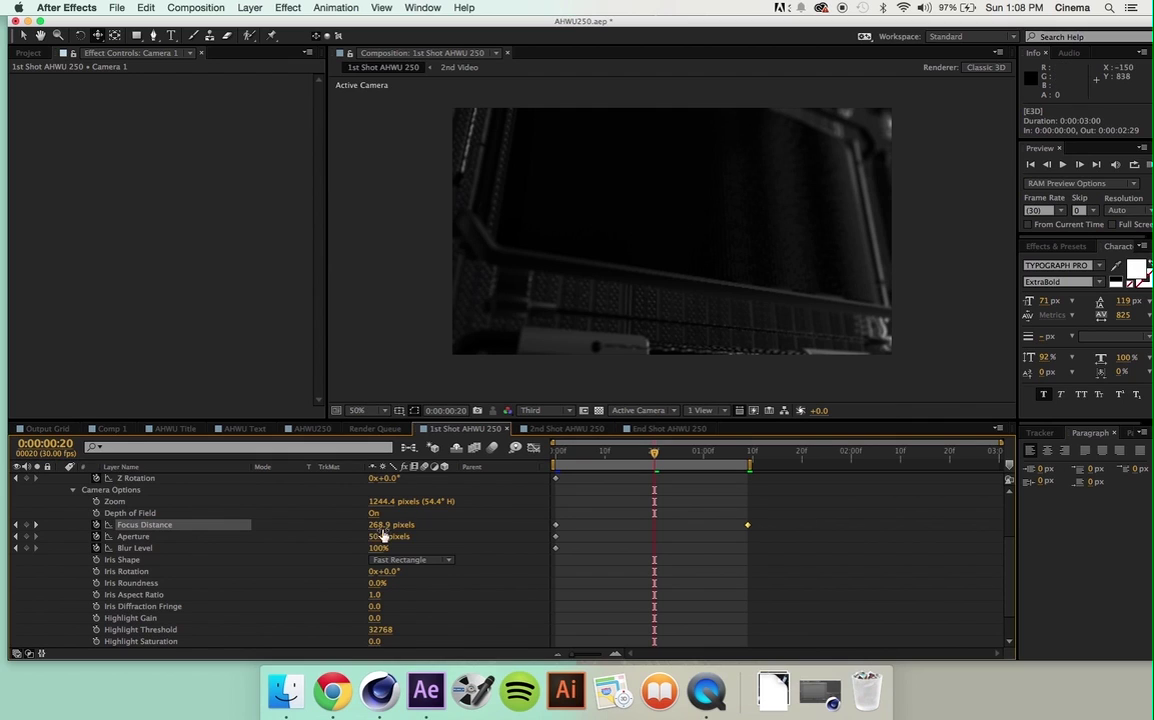
pyautogui.moveTo(384, 525); pyautogui.dragTo(397, 525)
pyautogui.moveTo(655, 453); pyautogui.dragTo(597, 460)
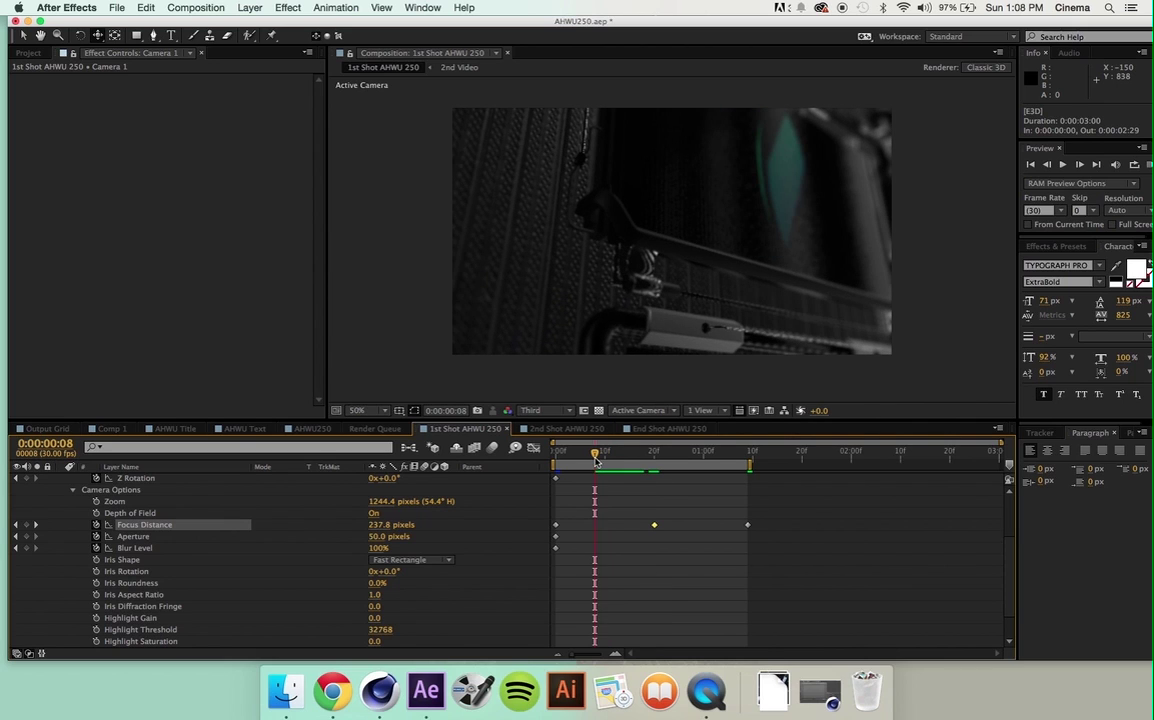
pyautogui.moveTo(595, 456); pyautogui.dragTo(565, 461)
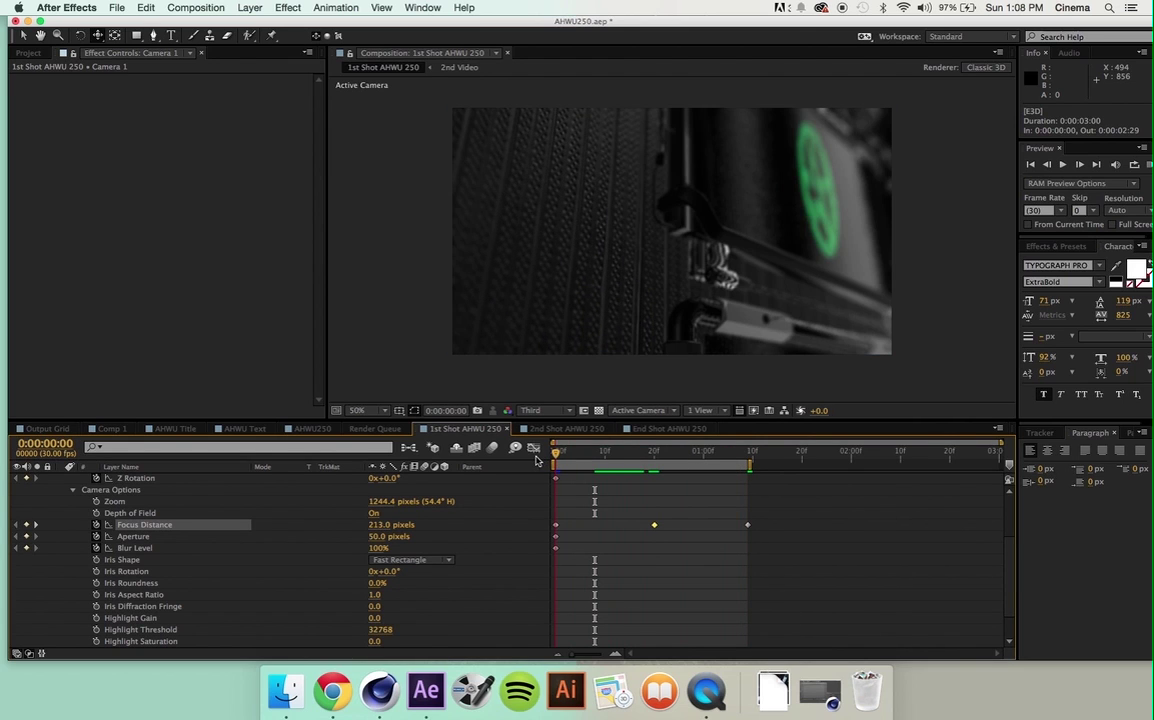
# - Raise the camera's Blur Level to 200%, preview the stronger blur, and collapse Camera 1's properties
pyautogui.click(378, 548)
pyautogui.write('200')
pyautogui.press('Return')
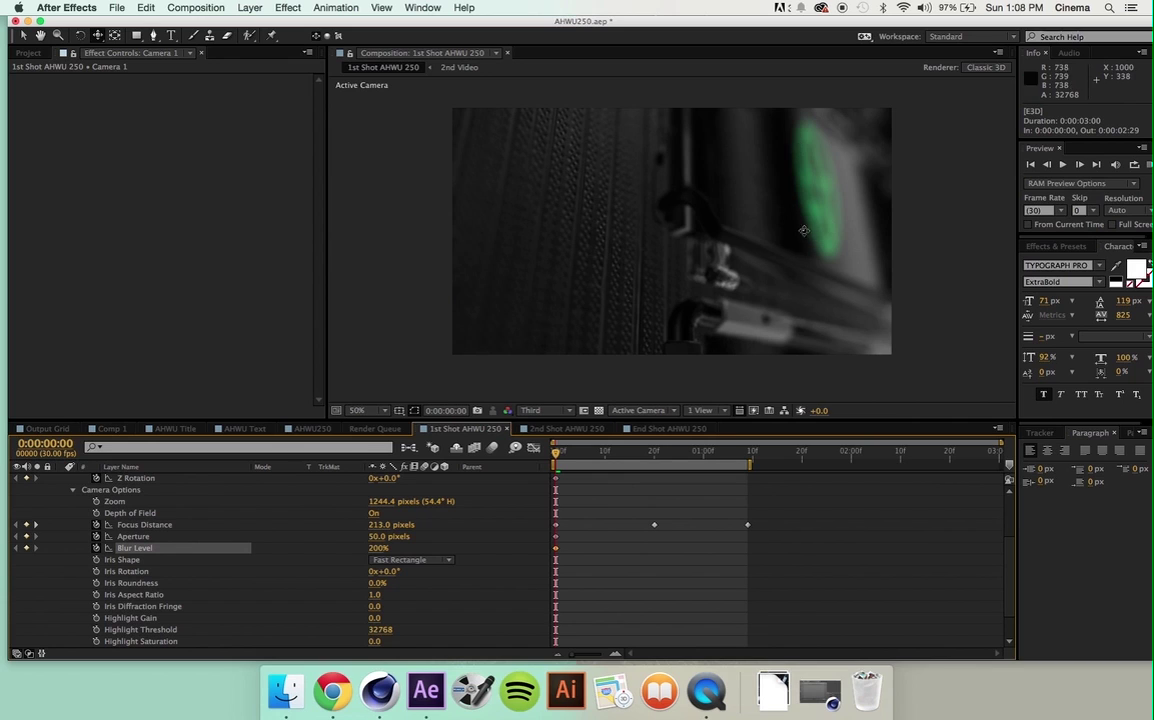
pyautogui.moveTo(556, 452); pyautogui.dragTo(542, 476)
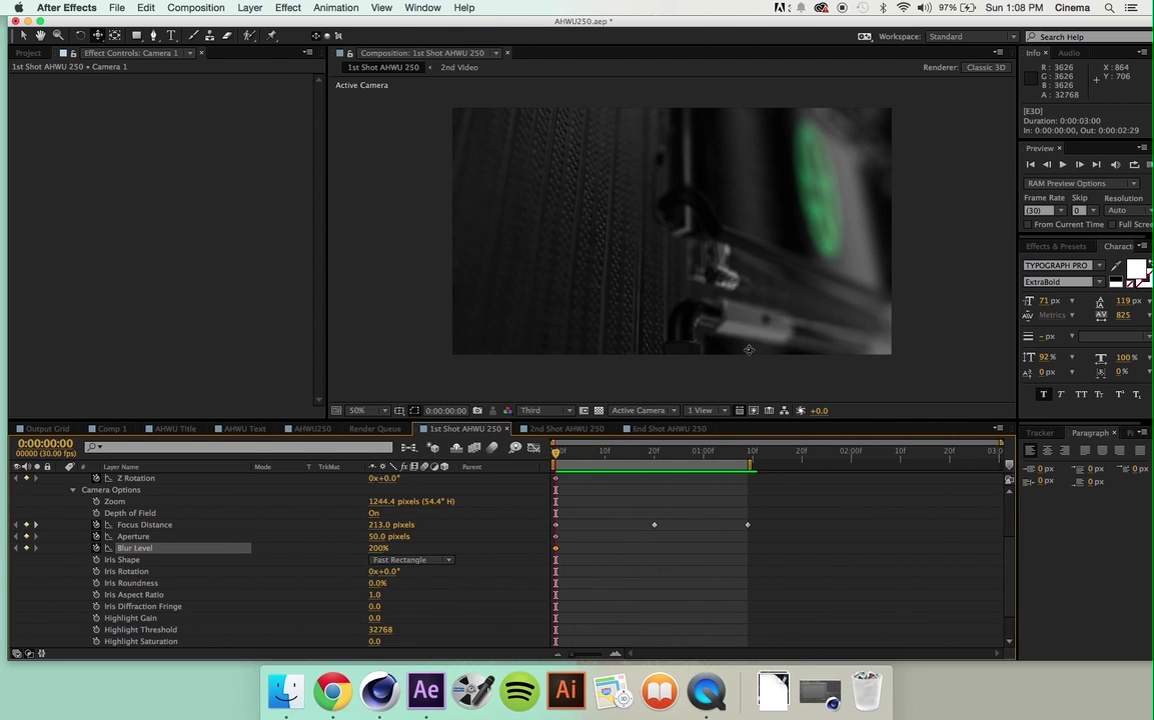
pyautogui.scroll(5, 61, 533)
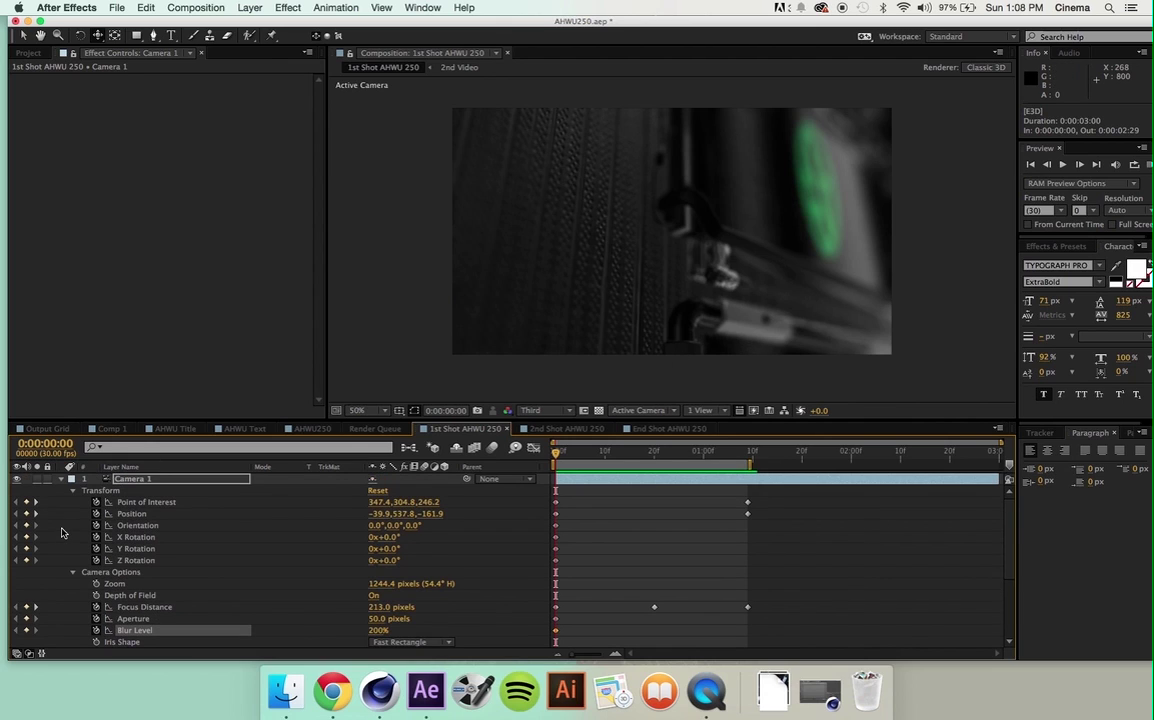
pyautogui.click(61, 480)
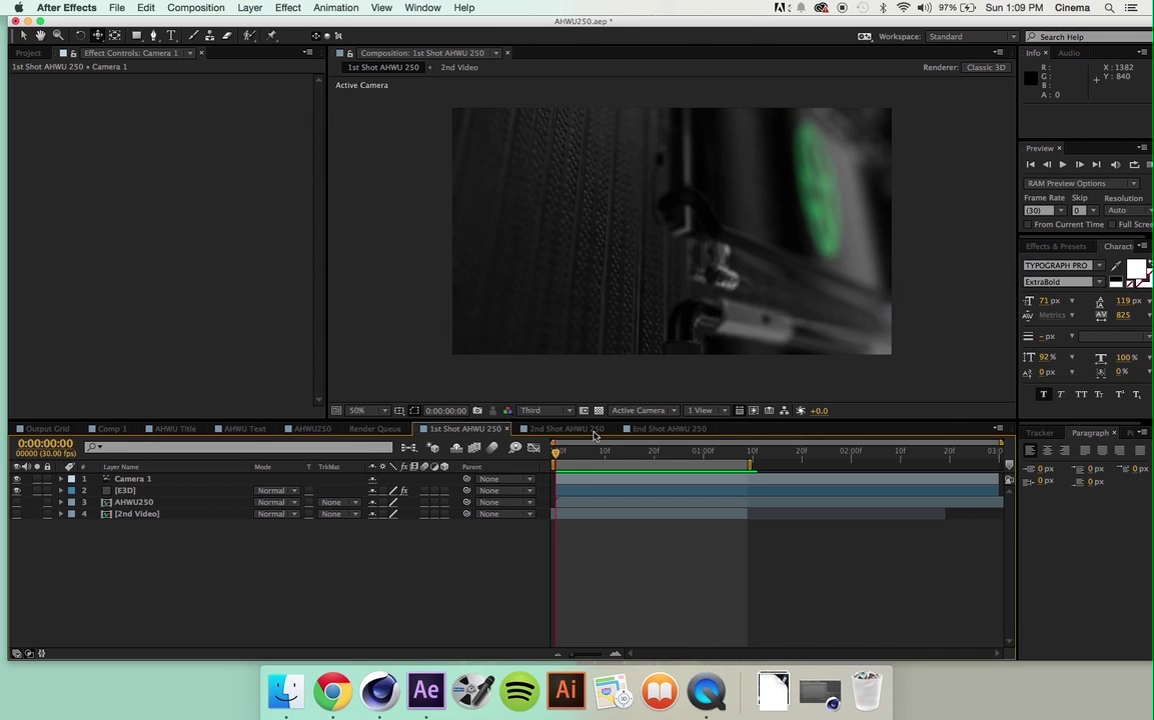
# - In the 2nd Shot AHWU 250 comp, reframe the camera slightly and set preview resolution to Third
pyautogui.hotkey('shift', '.')
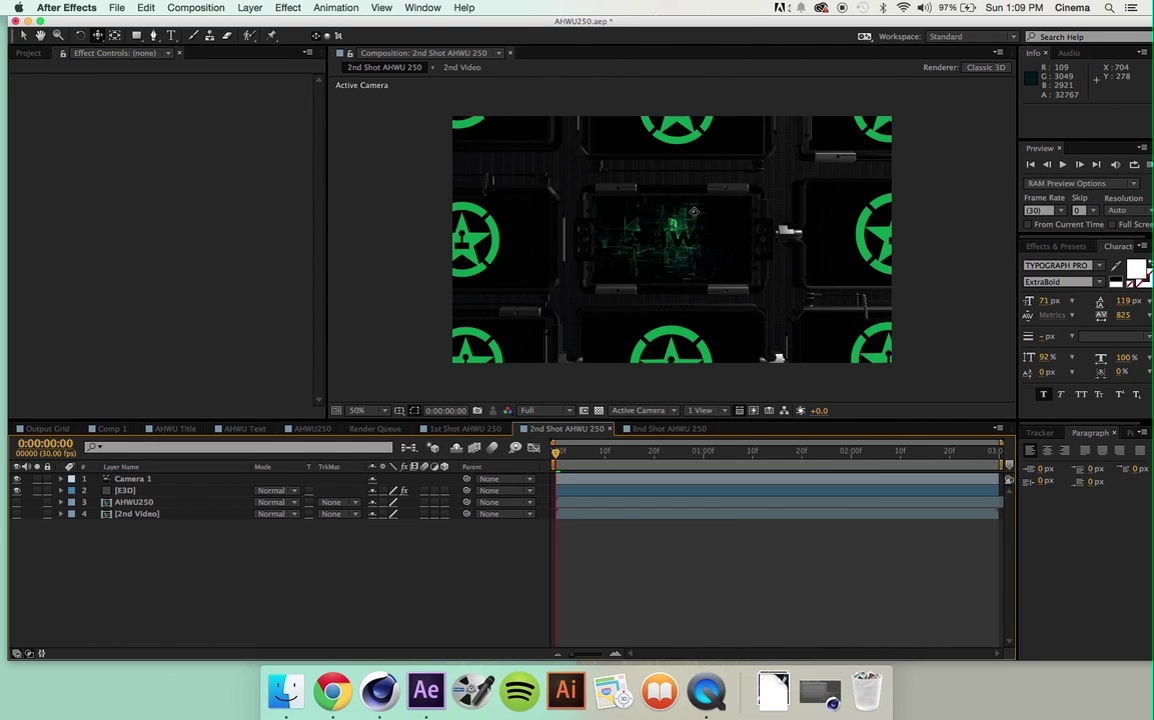
pyautogui.moveTo(693, 211); pyautogui.dragTo(634, 209)
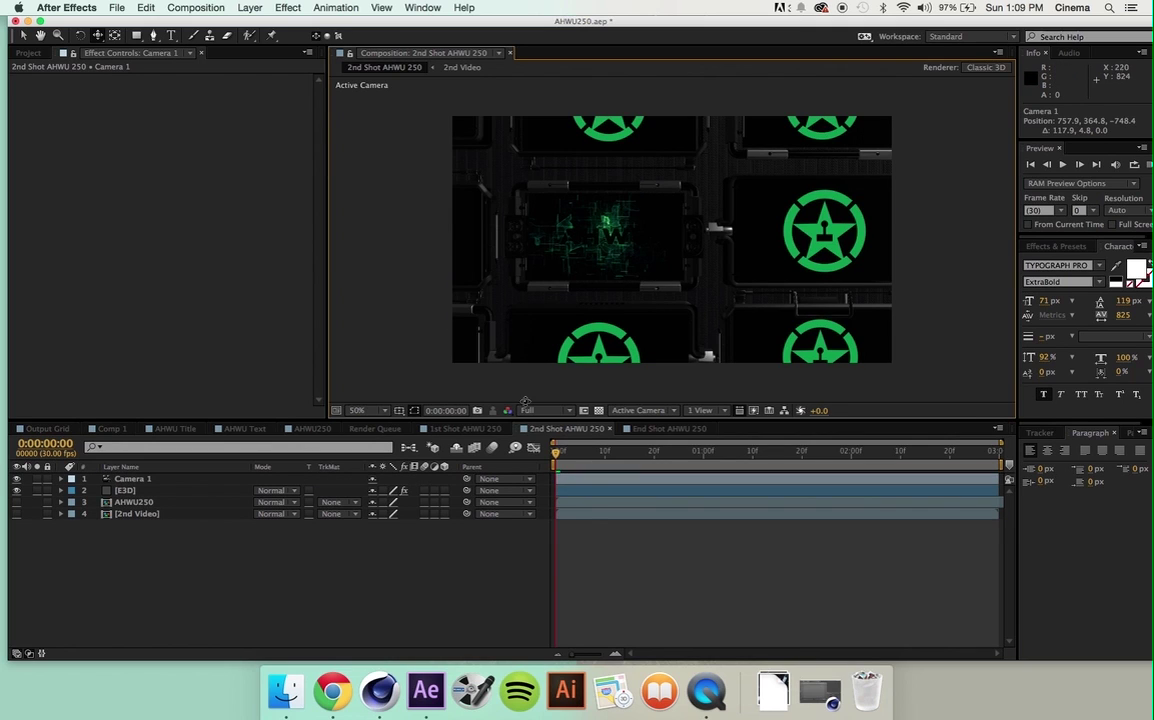
pyautogui.click(545, 410)
pyautogui.click(541, 471)
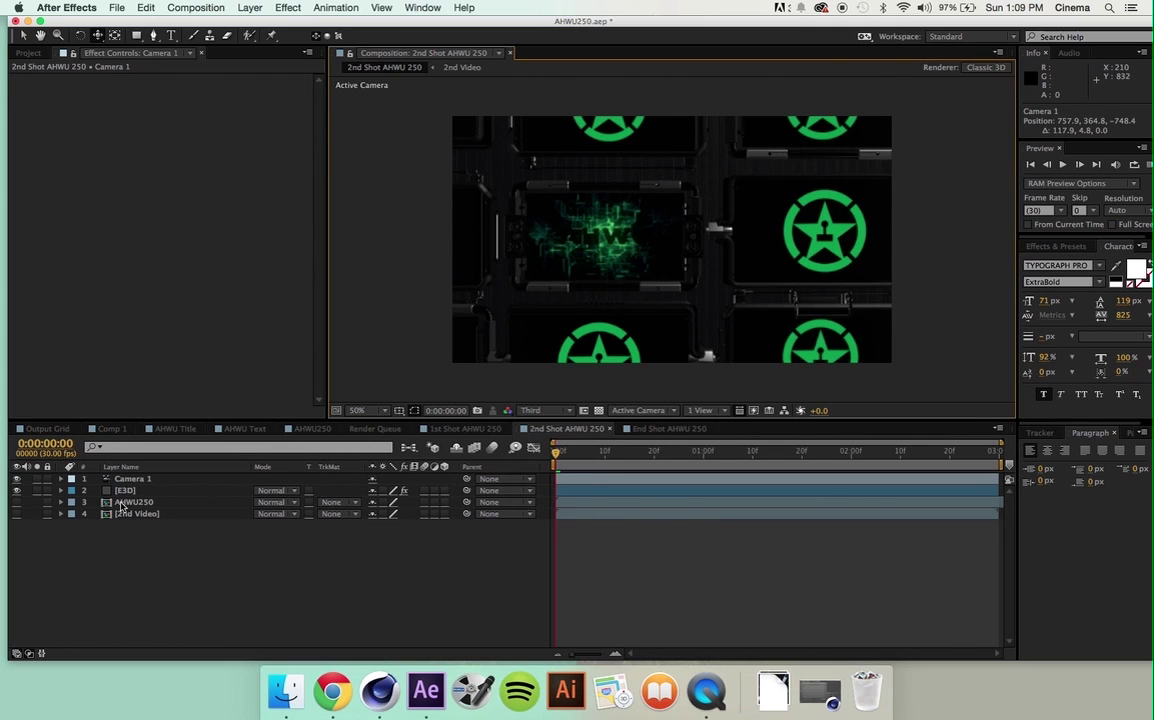
# - Switch the E3D layer's Element render mode to Preview
pyautogui.click(125, 491)
pyautogui.click(205, 392)
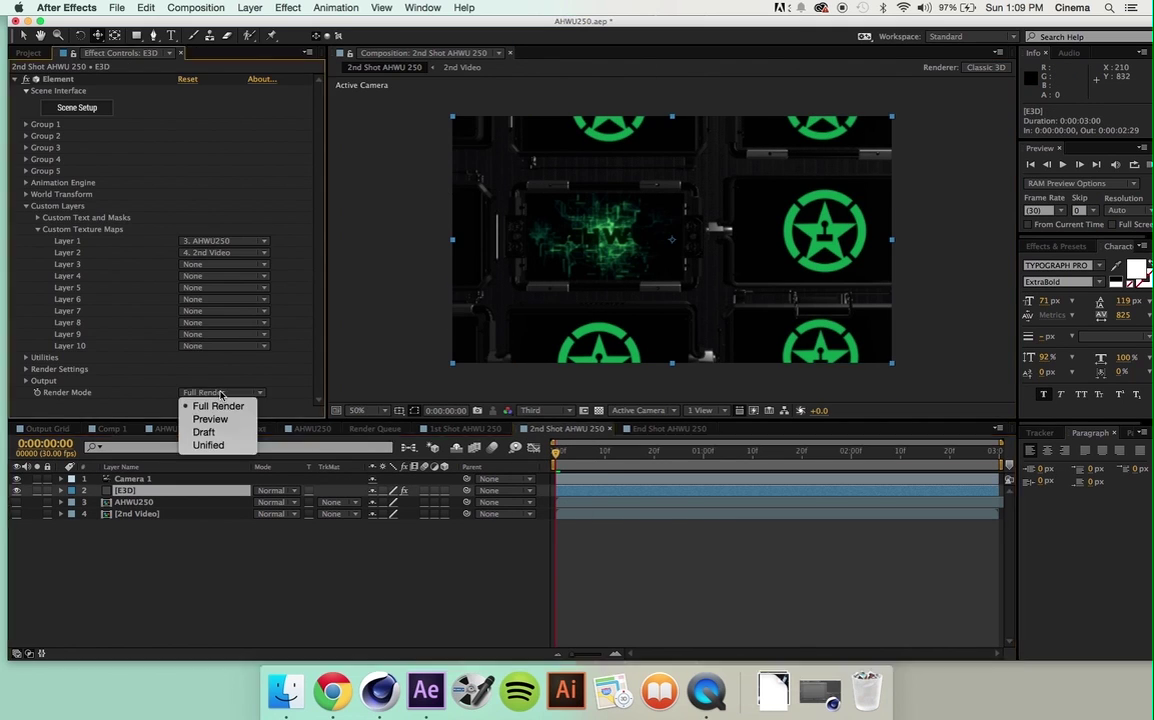
pyautogui.click(205, 418)
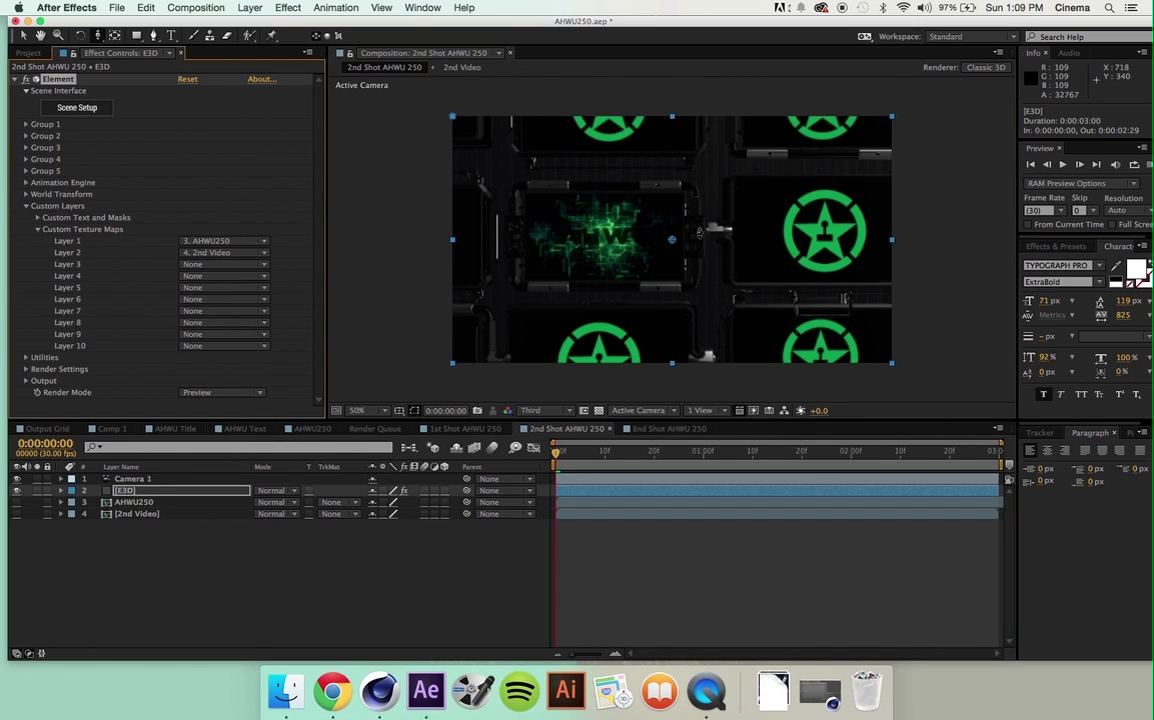
# - Dolly the camera close onto the device's circuitry and slide the 2nd Video layer earlier
pyautogui.moveTo(699, 232); pyautogui.dragTo(729, 104)
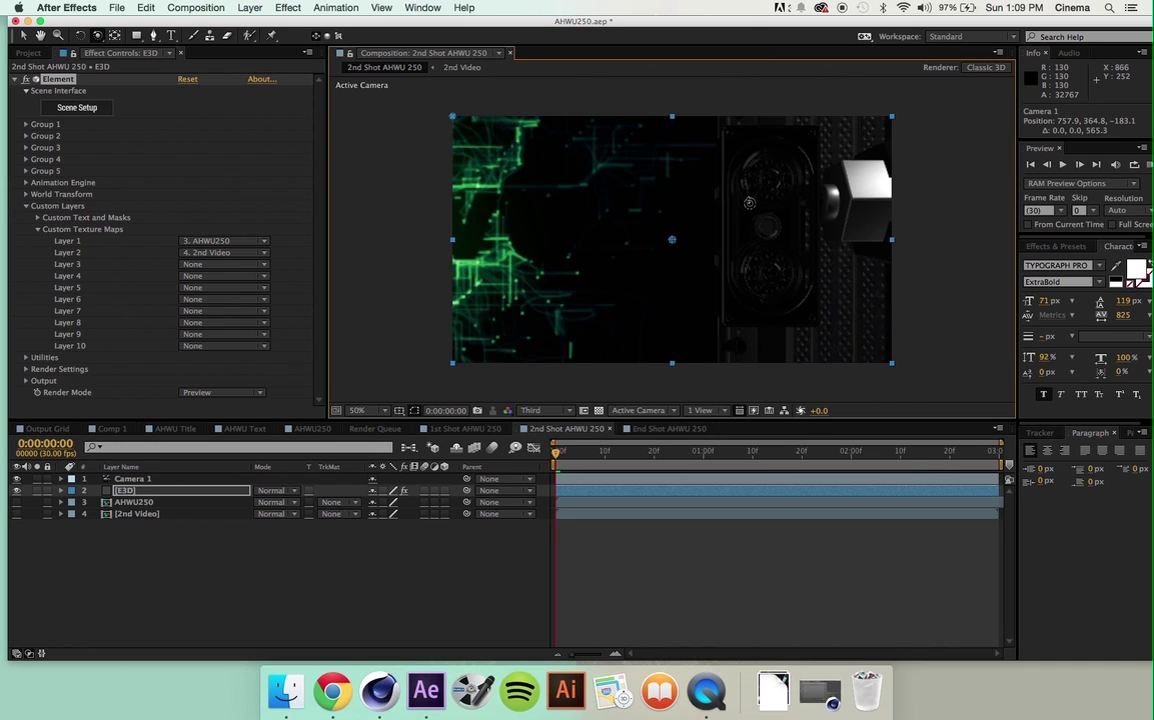
pyautogui.moveTo(749, 203); pyautogui.dragTo(743, 284)
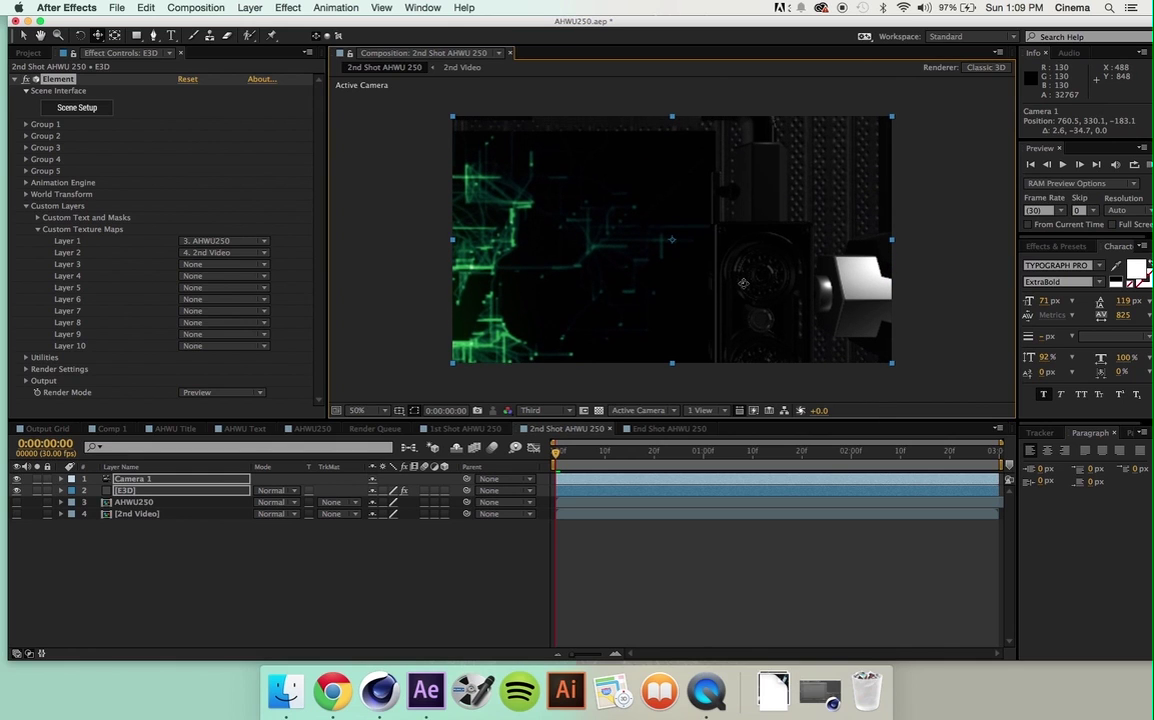
pyautogui.click(623, 515)
pyautogui.moveTo(623, 519); pyautogui.dragTo(353, 528)
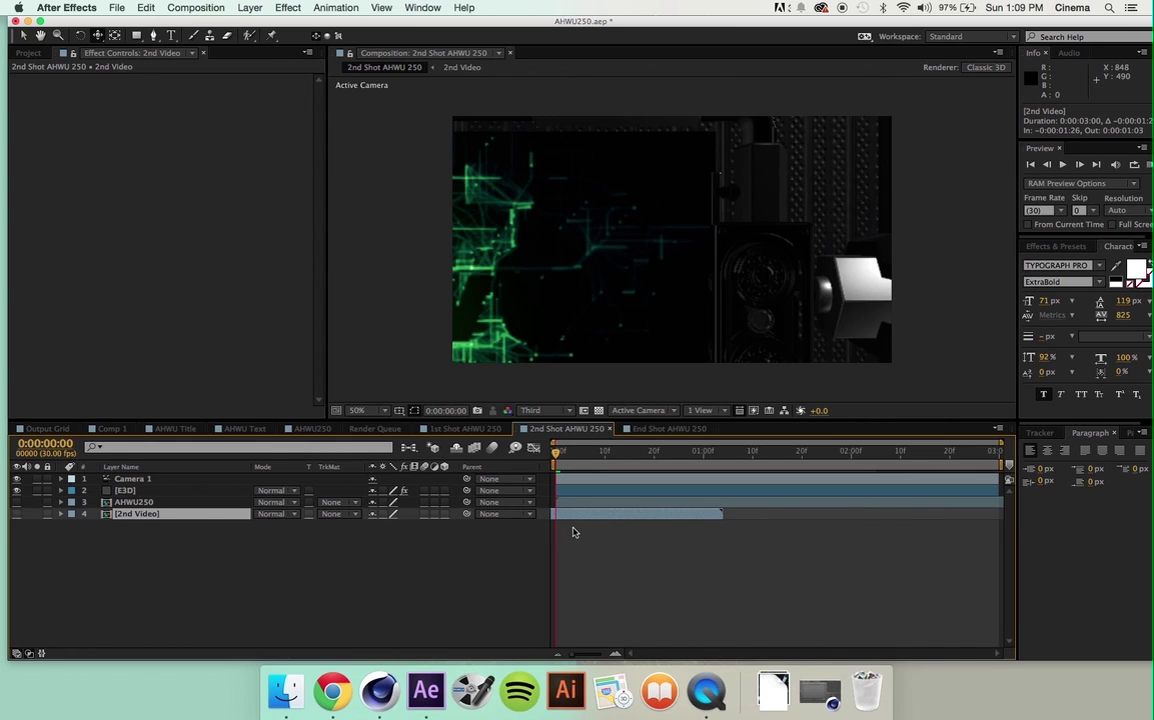
# - Slide the 2nd Video layer earlier and then later, and open the 2nd Video precomp
pyautogui.moveTo(608, 519); pyautogui.dragTo(507, 535)
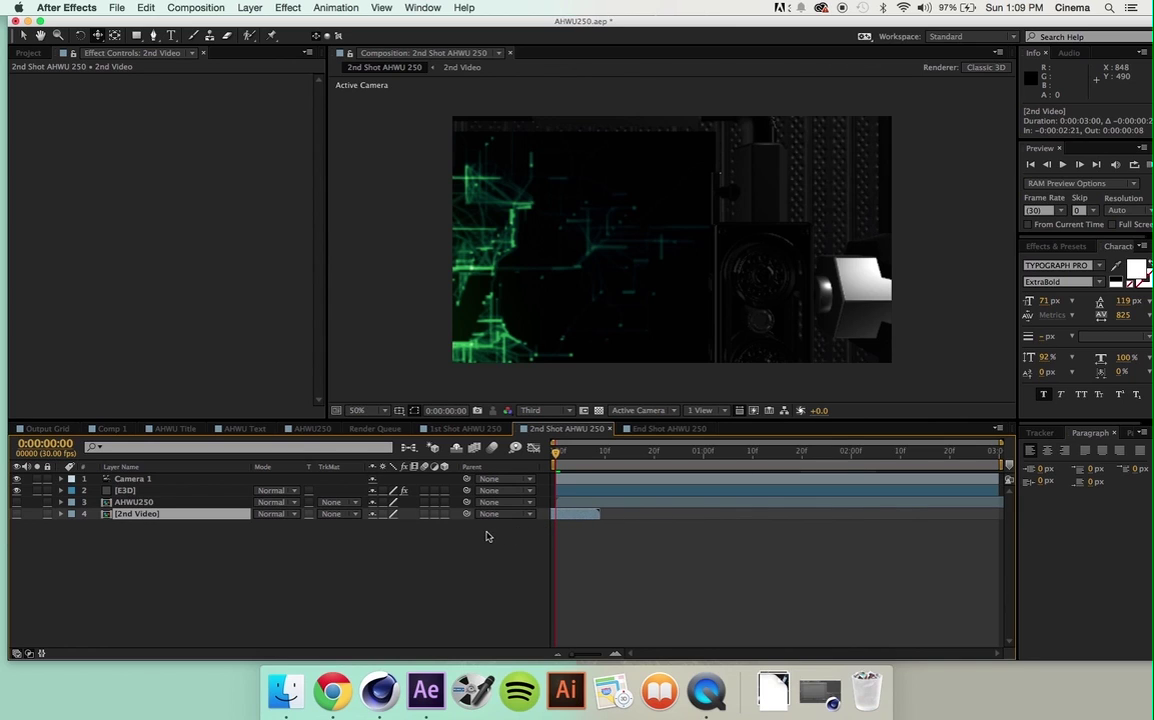
pyautogui.moveTo(557, 520); pyautogui.dragTo(979, 533)
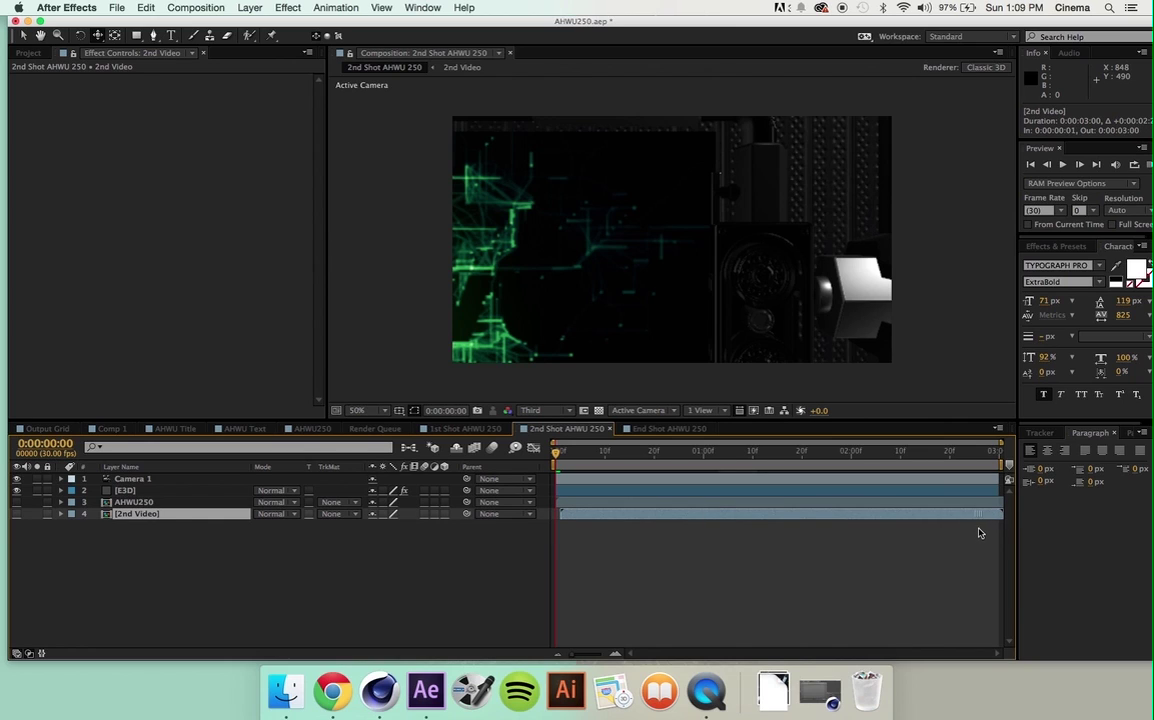
pyautogui.doubleClick(131, 514)
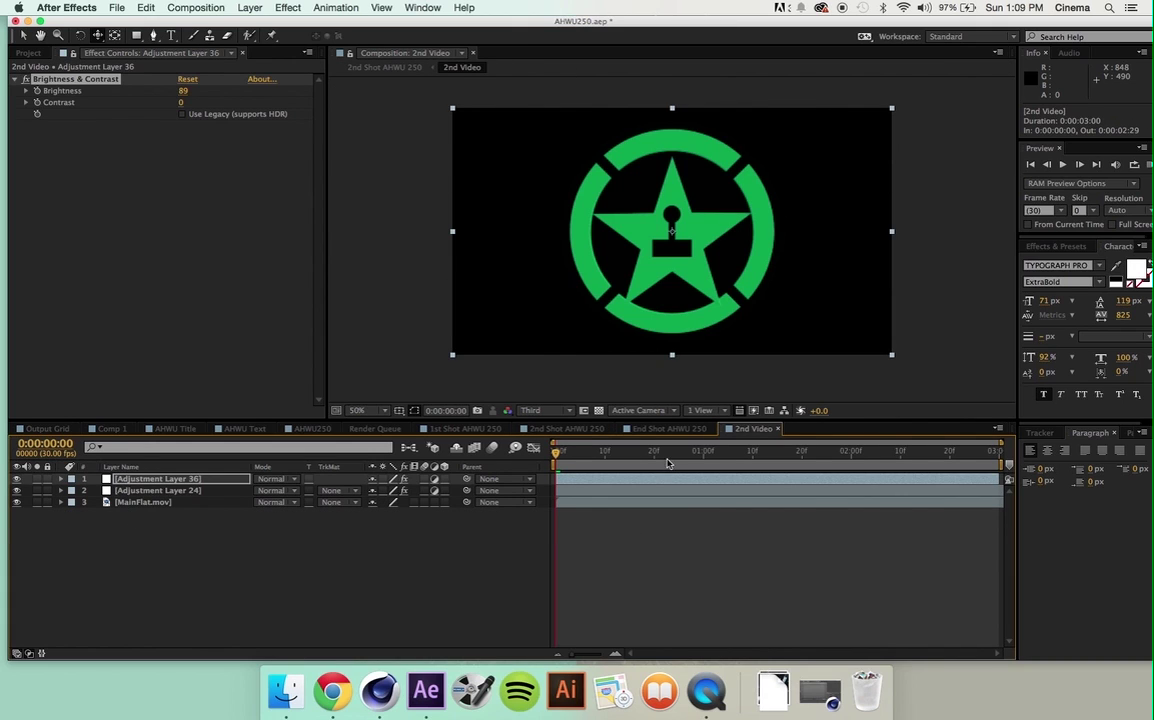
# - Inspect the End Shot and 2nd Video comps, then undo the 2nd Video timing change in 2nd Shot
pyautogui.click(655, 428)
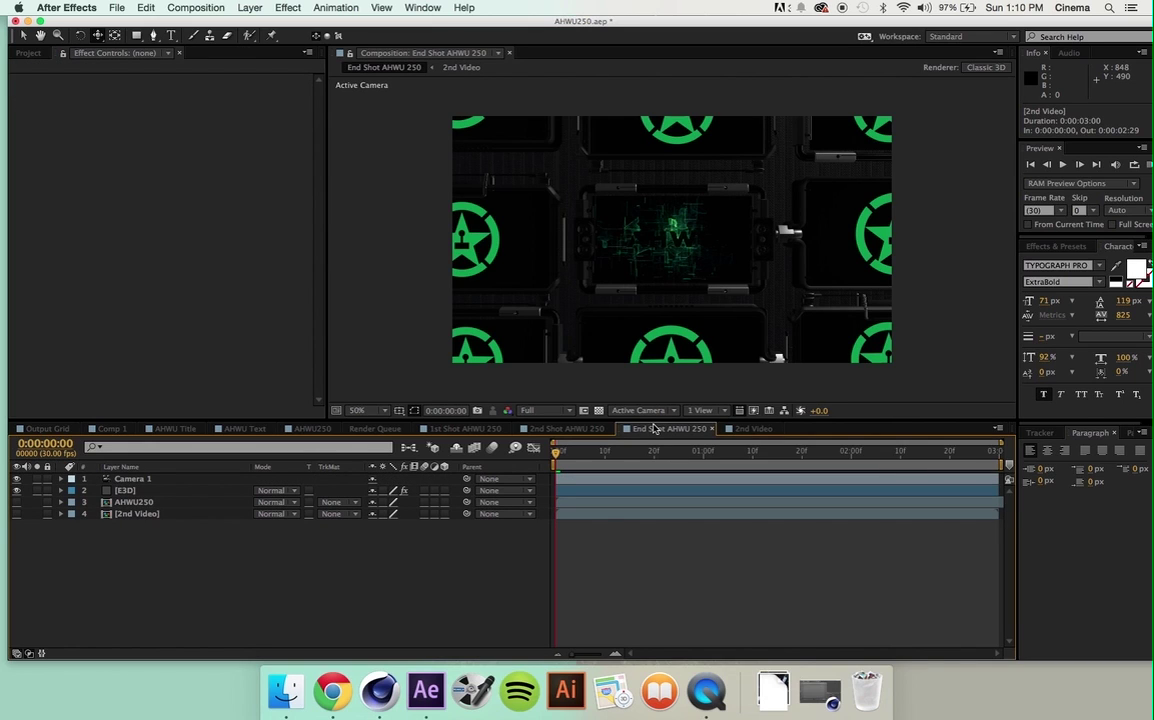
pyautogui.click(752, 430)
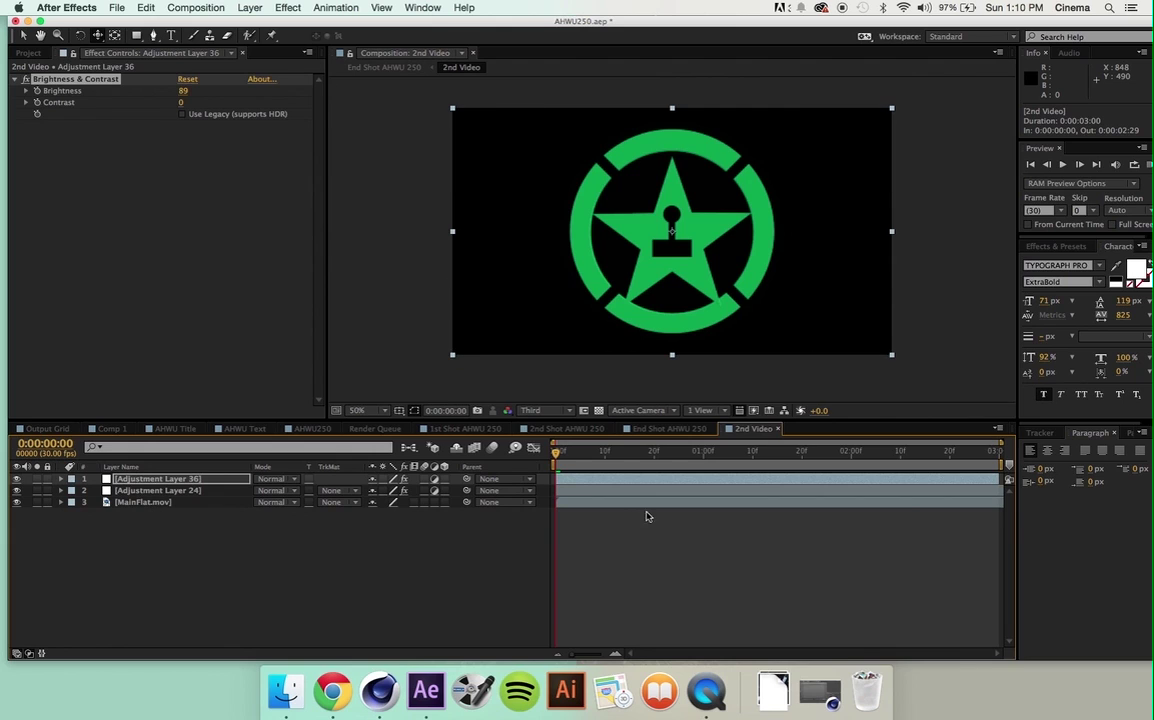
pyautogui.click(652, 505)
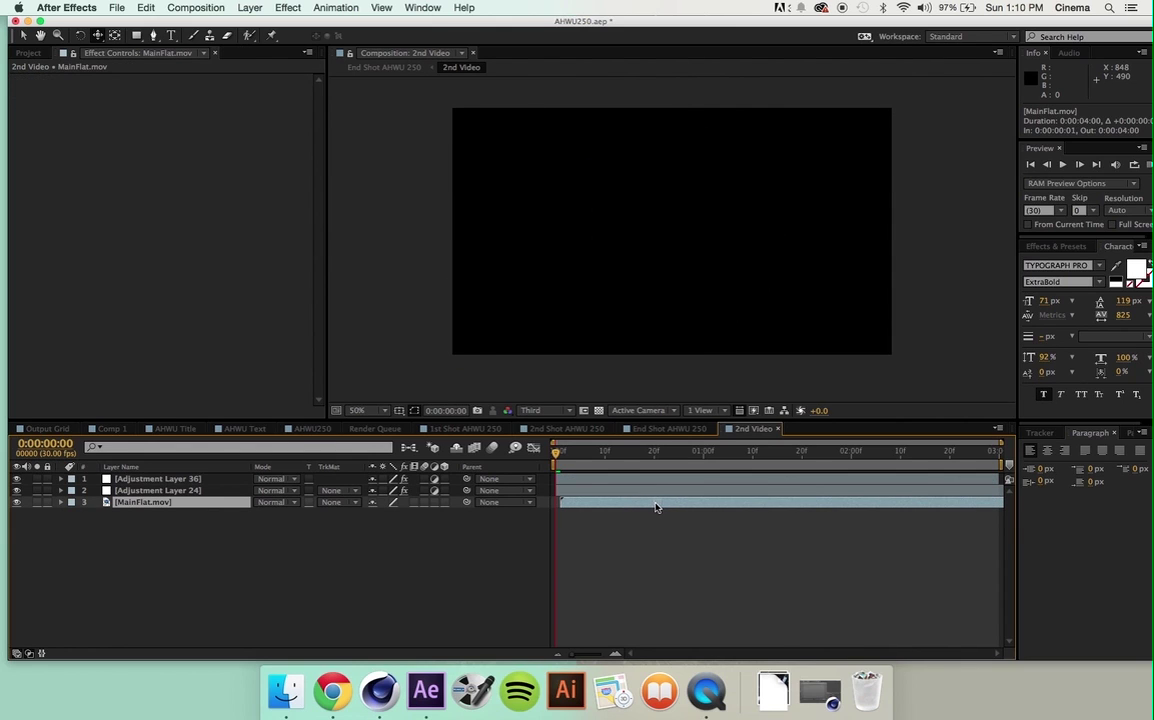
pyautogui.click(660, 429)
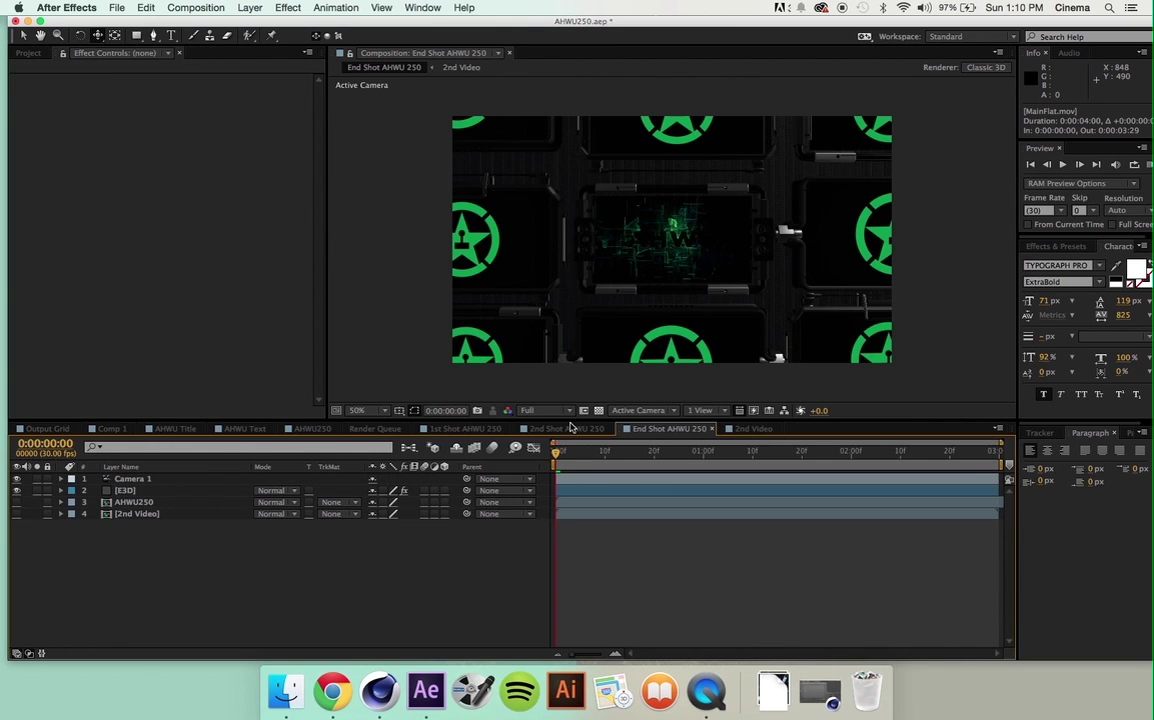
pyautogui.click(570, 428)
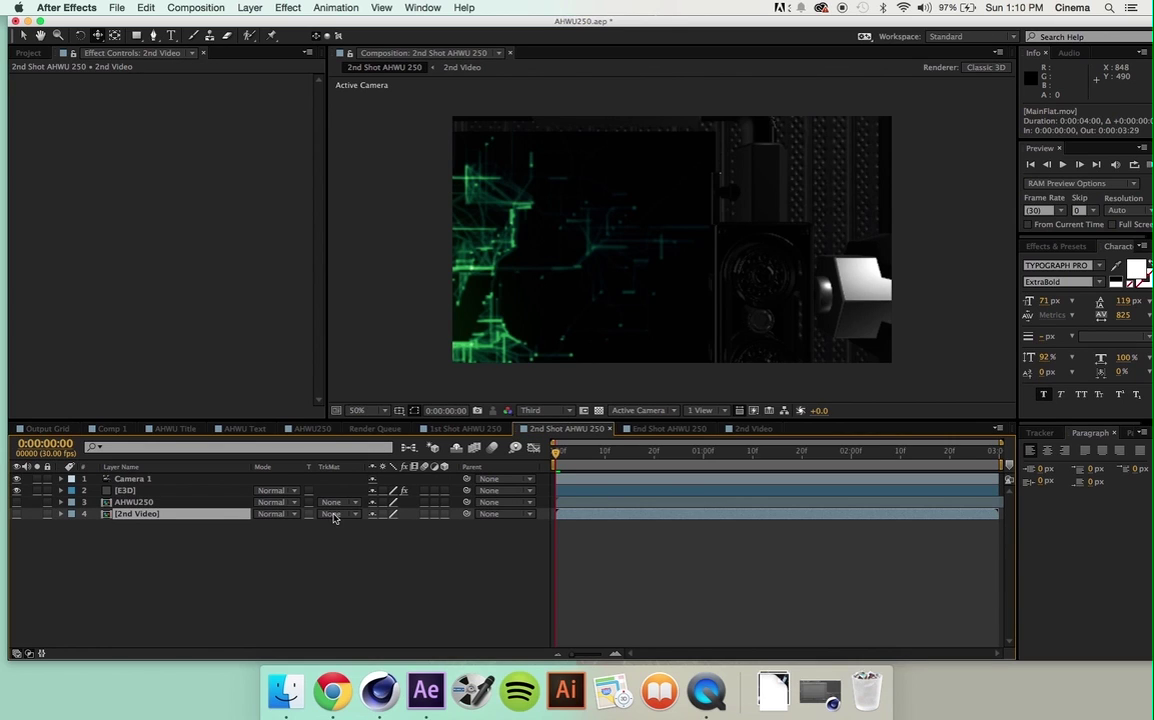
pyautogui.moveTo(673, 455); pyautogui.dragTo(714, 521)
pyautogui.press('super+z')
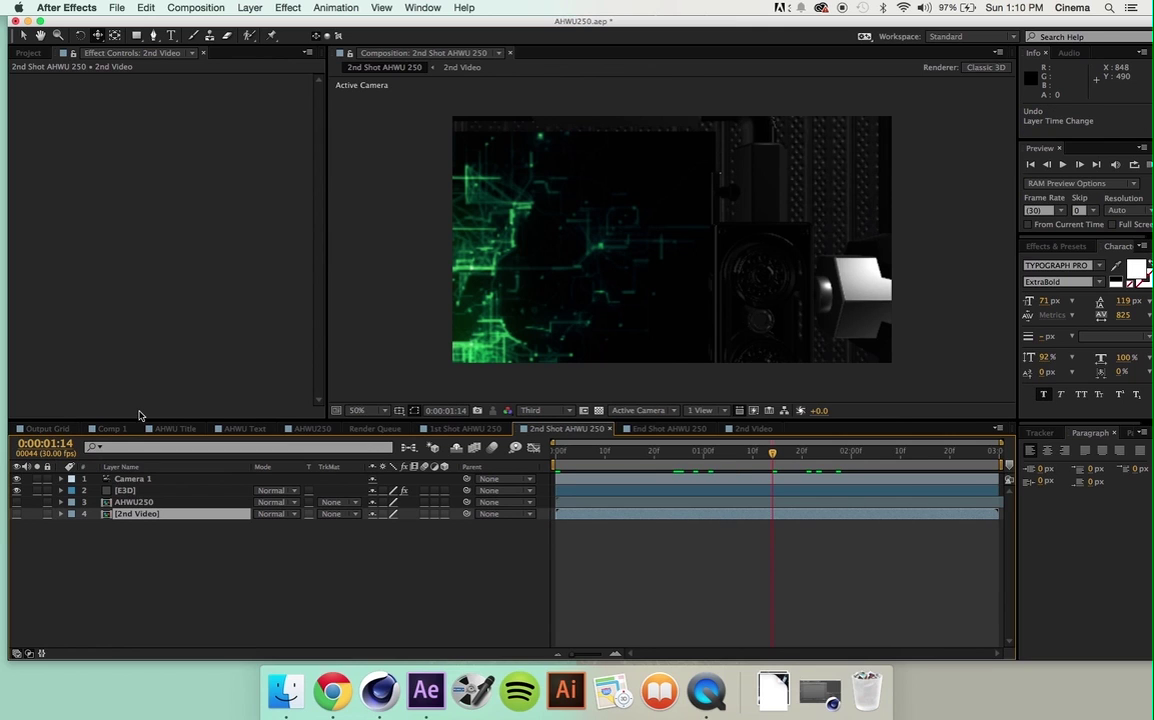
# - Set the 2nd Shot AHWU 250 work area to run from 0:00:01:15 to 0:00:02:19
pyautogui.click(104, 428)
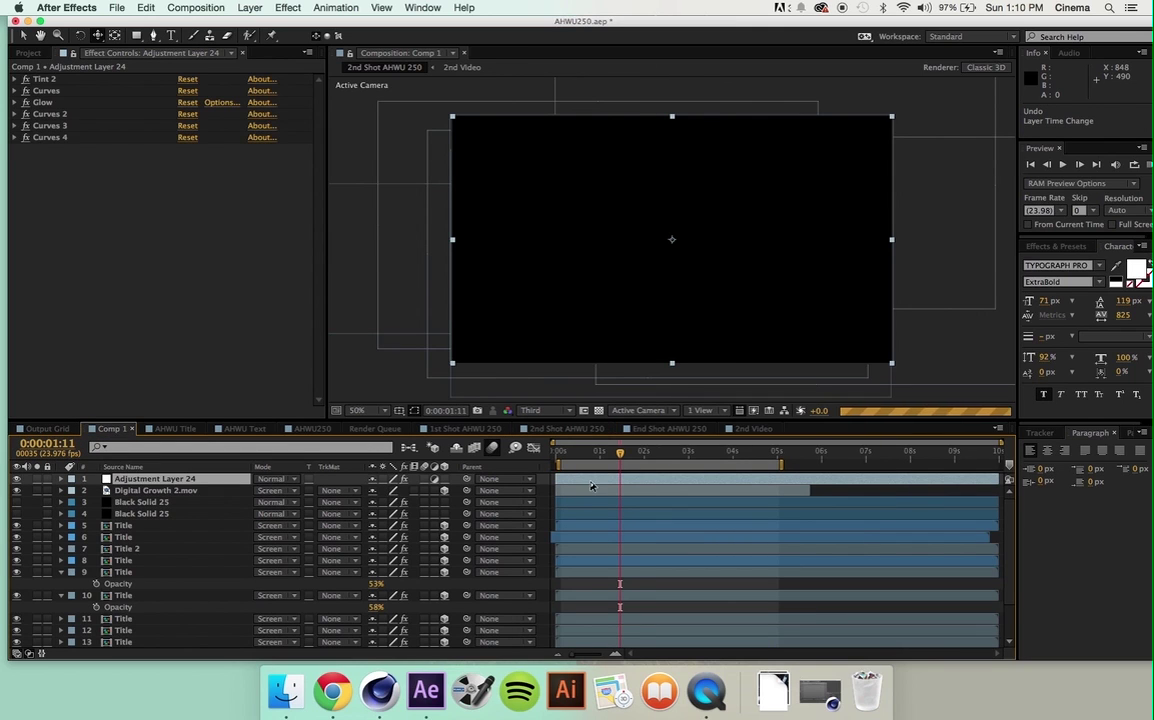
pyautogui.click(573, 430)
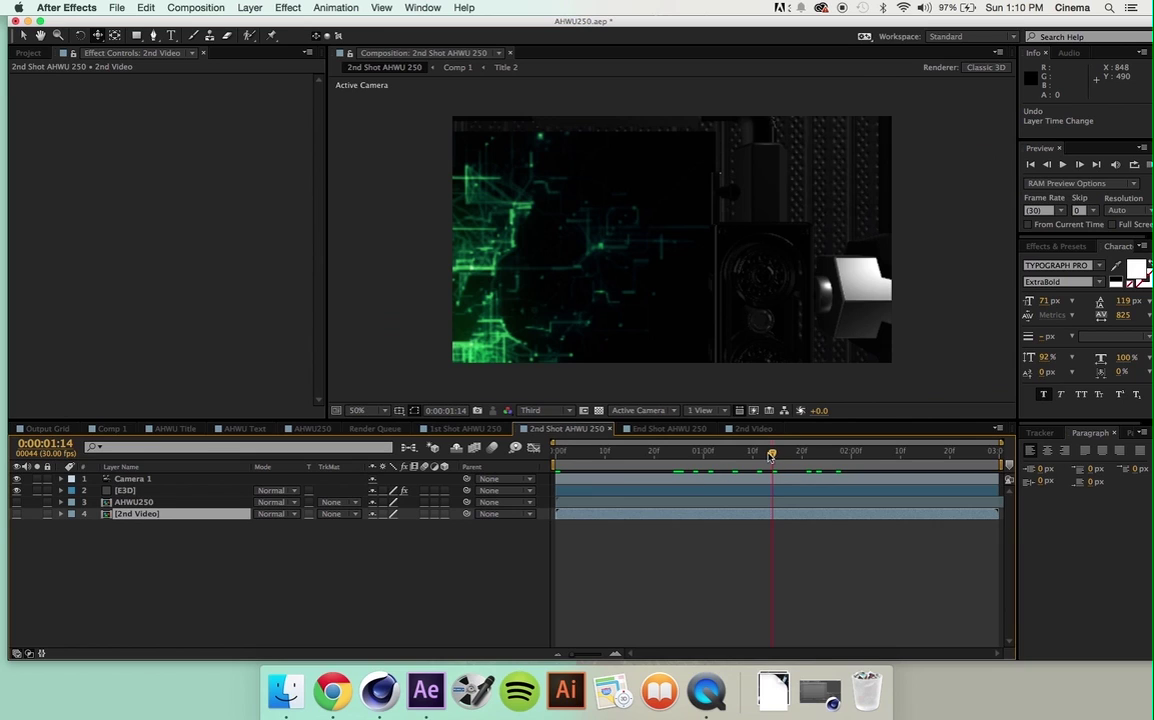
pyautogui.moveTo(783, 455); pyautogui.dragTo(802, 455)
pyautogui.click(863, 454)
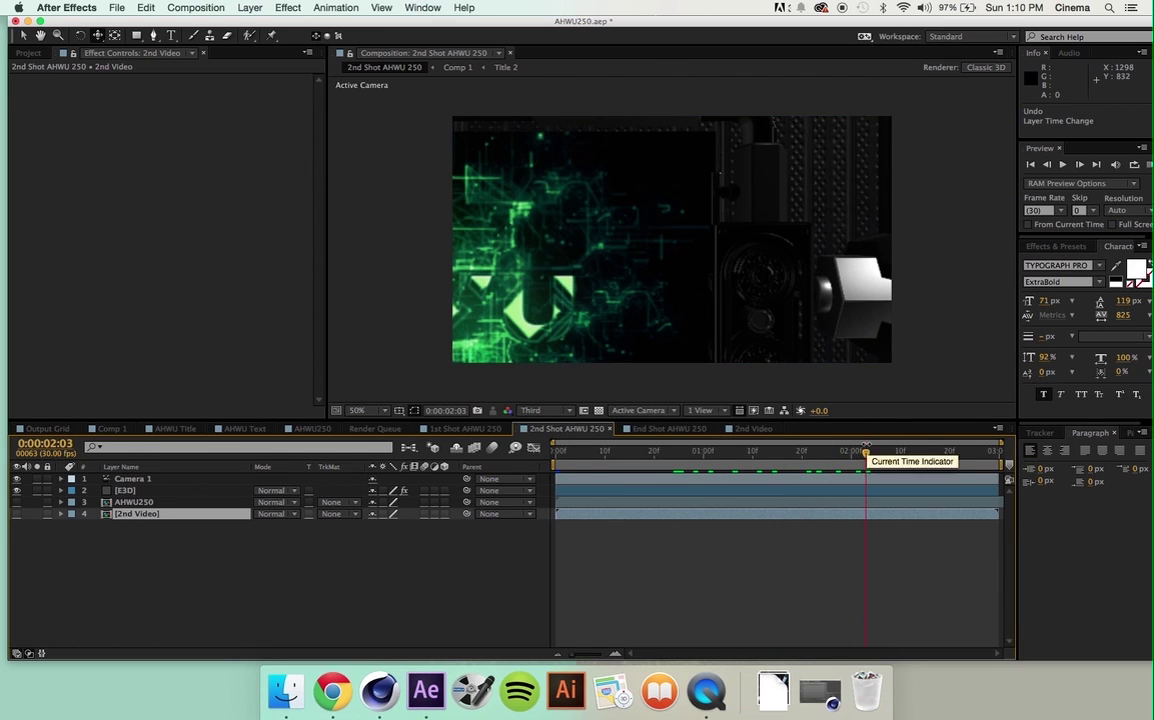
pyautogui.moveTo(866, 455); pyautogui.dragTo(779, 453)
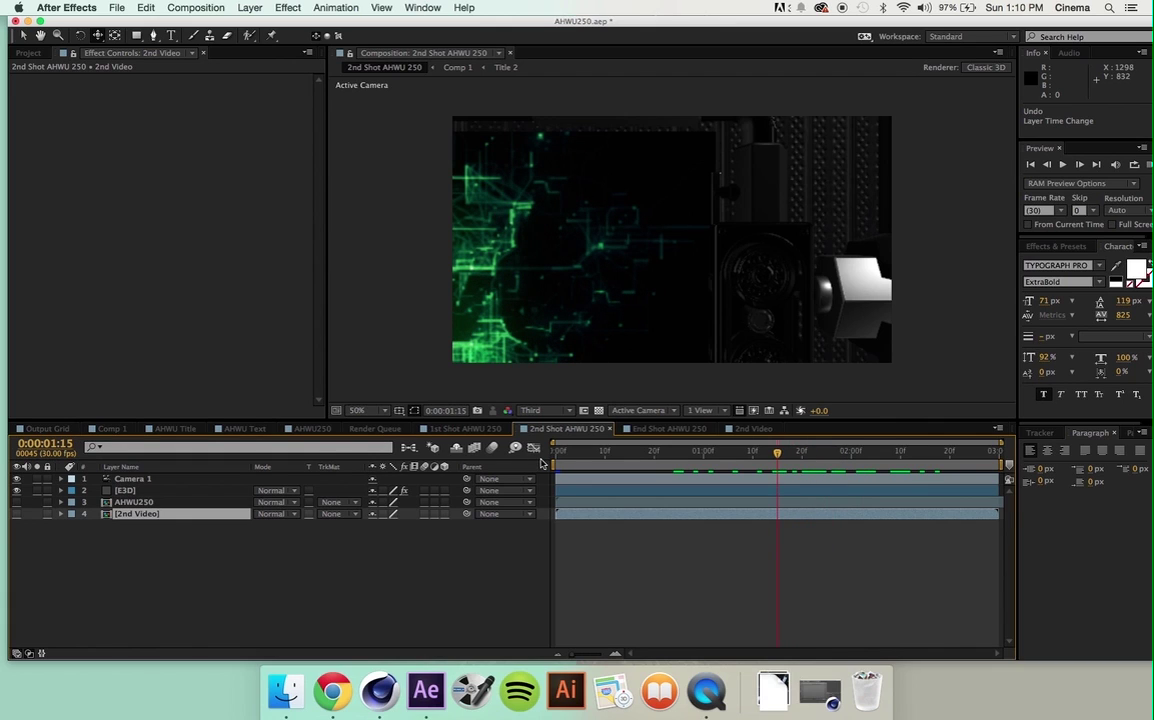
pyautogui.press('b')
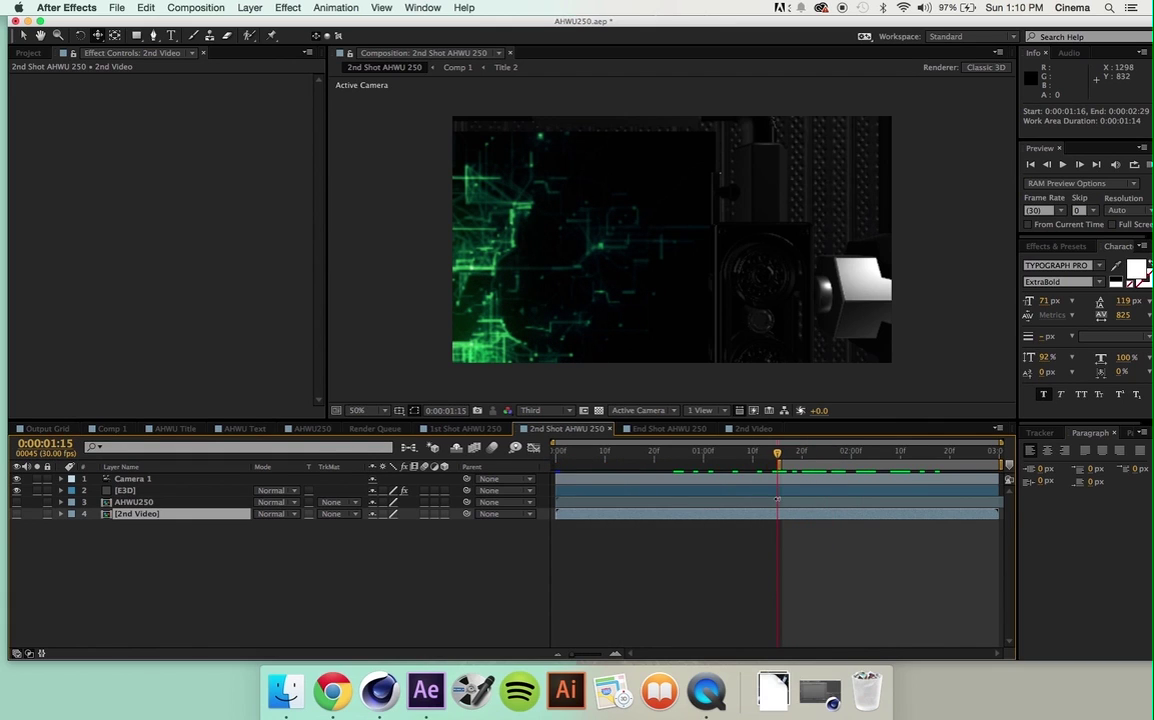
pyautogui.moveTo(785, 455); pyautogui.dragTo(949, 467)
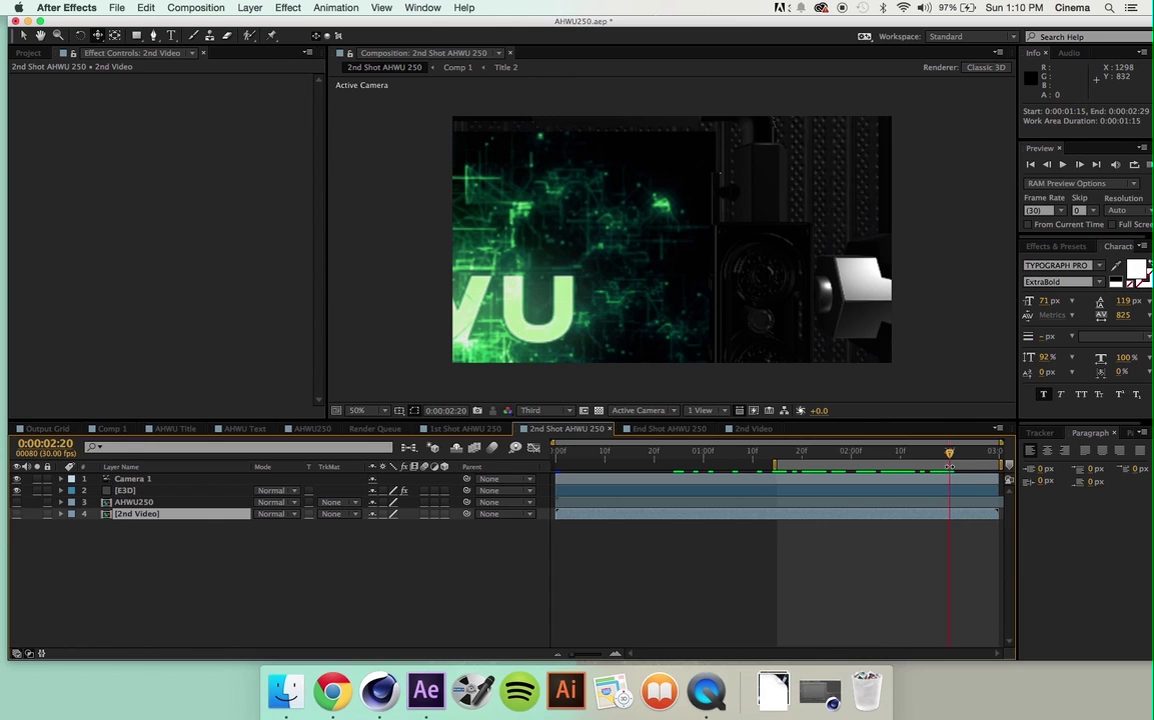
pyautogui.press('n')
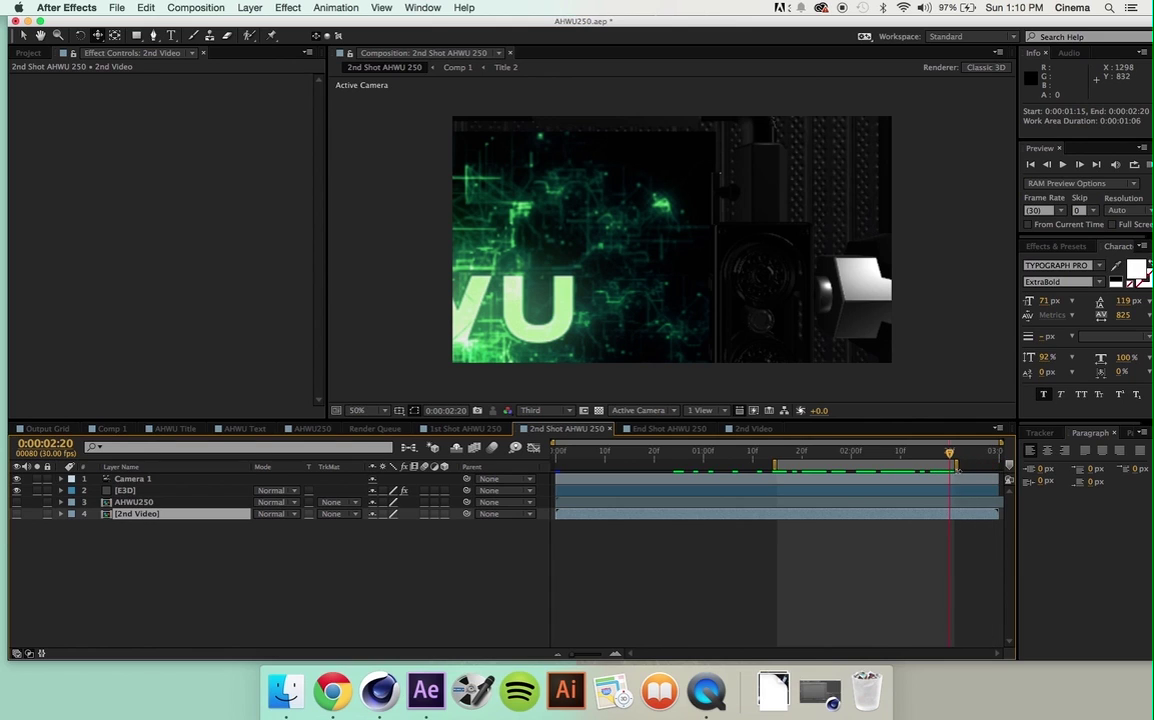
pyautogui.moveTo(797, 457)
pyautogui.mouseDown()
pyautogui.moveTo(780, 452)
pyautogui.moveTo(916, 452)
pyautogui.moveTo(775, 451)
pyautogui.mouseUp()
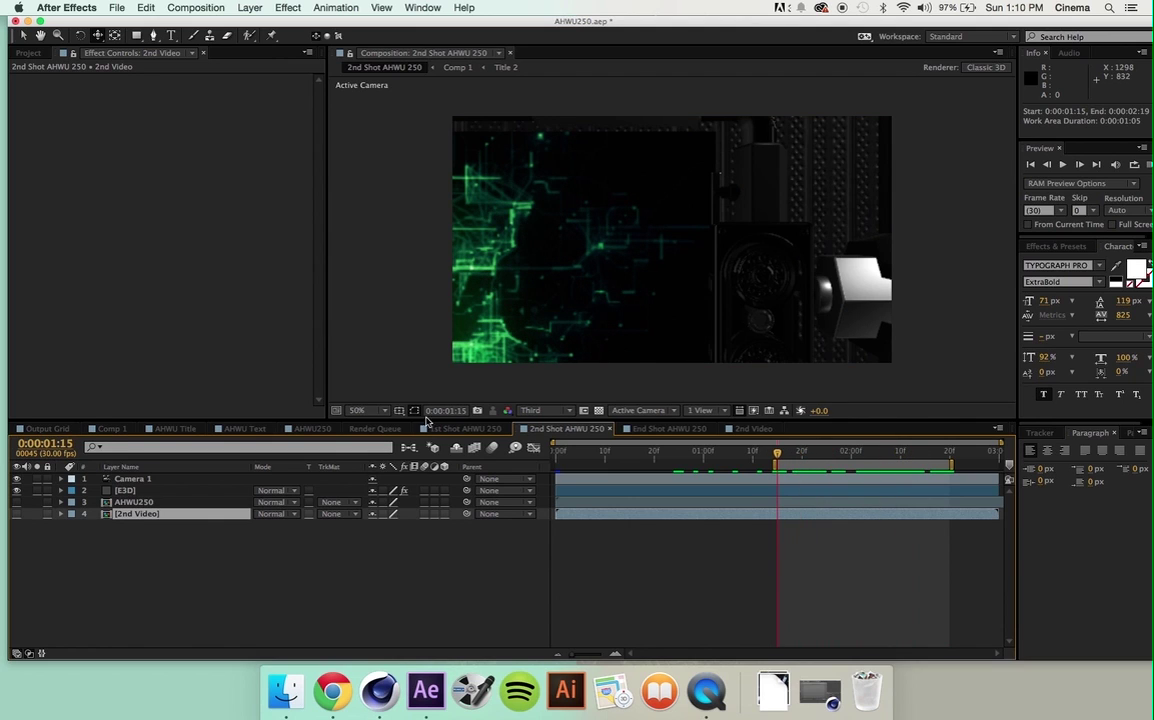
# - Add starting keyframes on all of Camera 1's Transform properties at 0:00:01:15
pyautogui.click(61, 479)
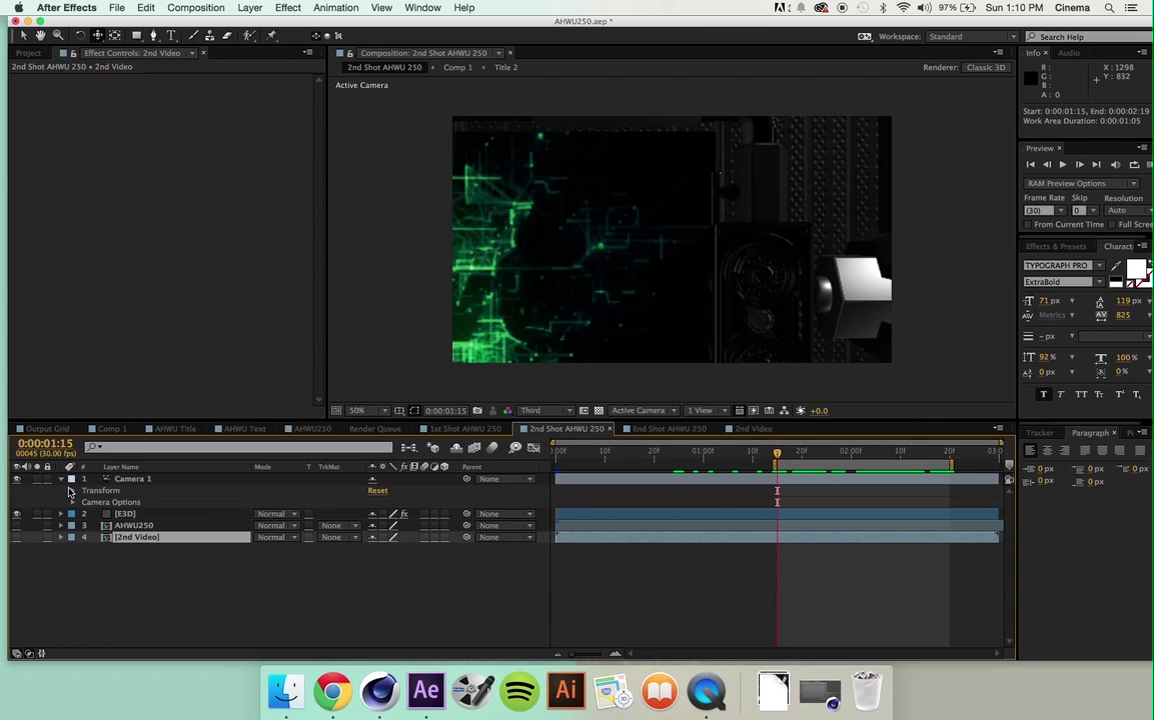
pyautogui.click(72, 491)
pyautogui.moveTo(96, 503); pyautogui.dragTo(97, 563)
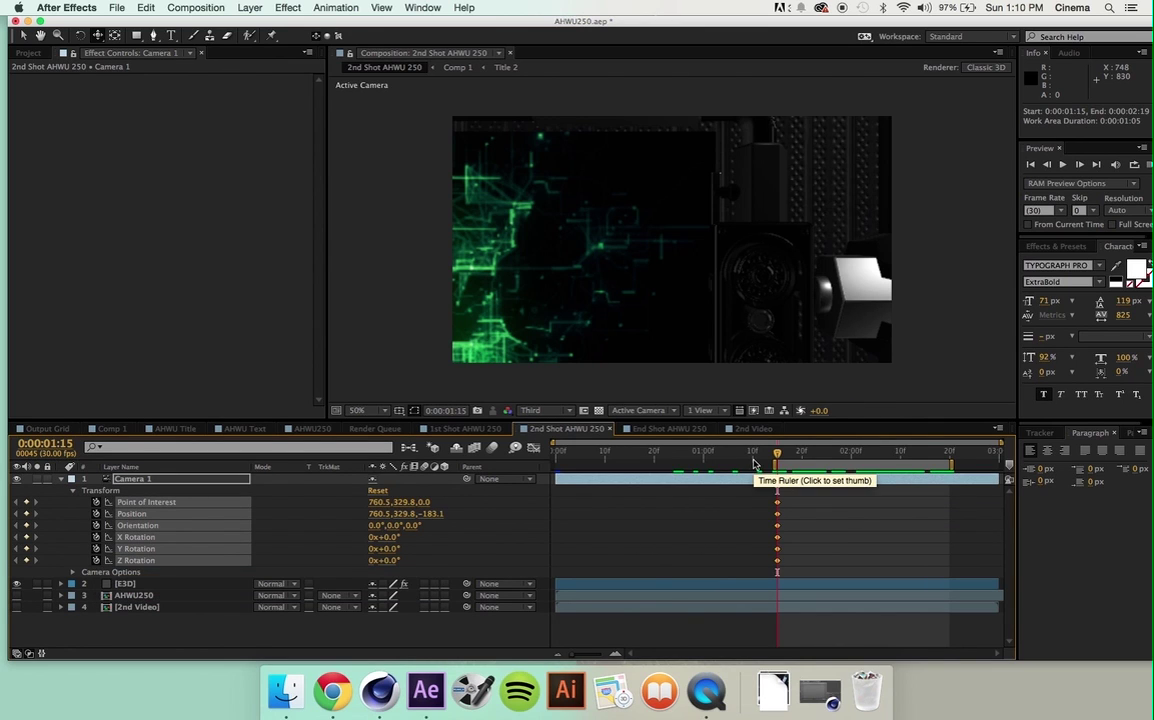
# - At 0:00:02:20, reposition Camera 1 onto the VU letters, creating Point of Interest and Position keyframes
pyautogui.click(949, 455)
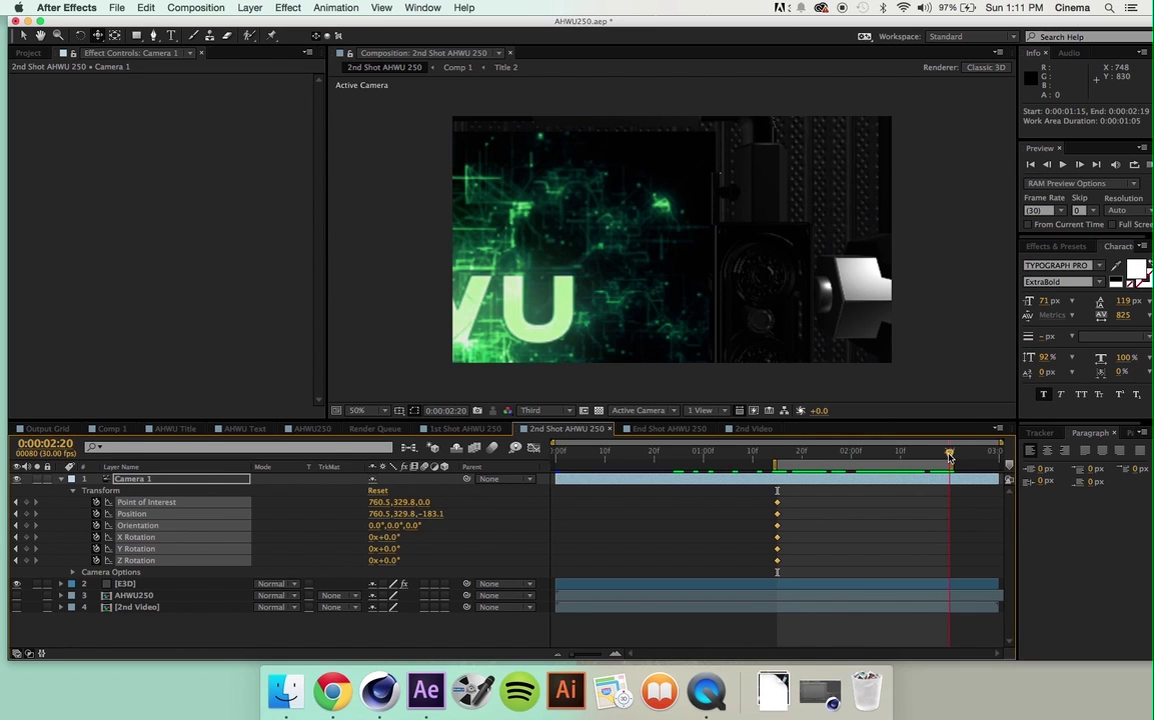
pyautogui.moveTo(736, 246); pyautogui.dragTo(730, 120)
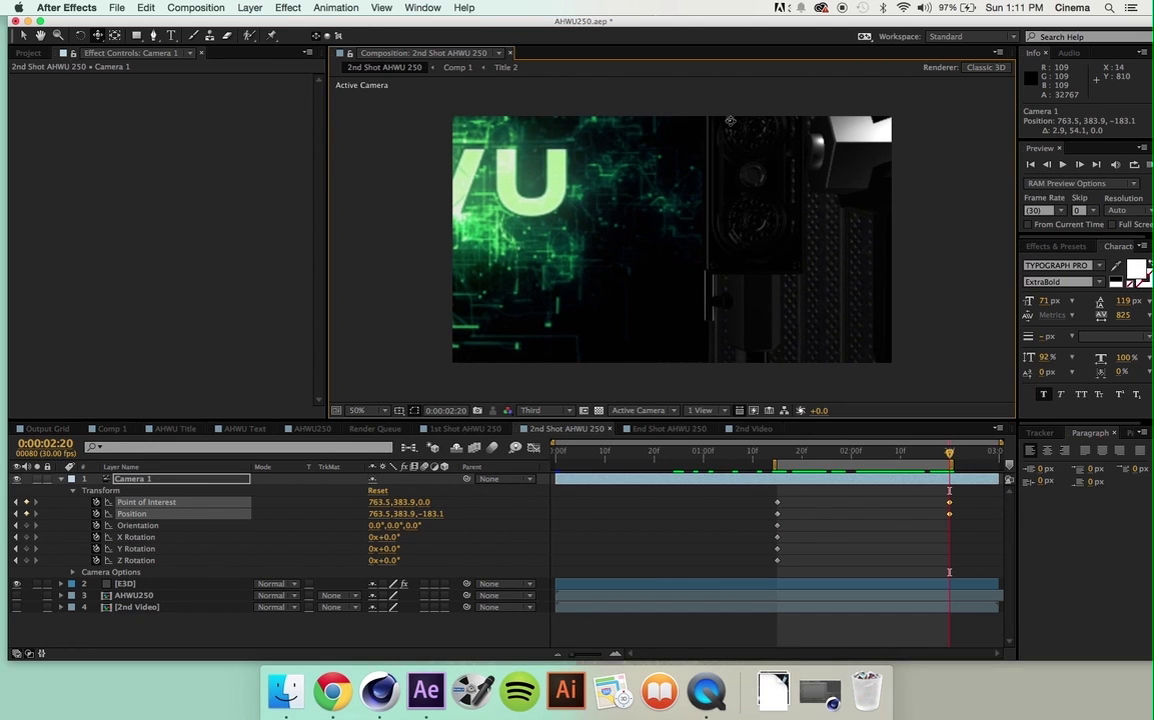
pyautogui.click(797, 450)
pyautogui.moveTo(811, 456); pyautogui.dragTo(958, 458)
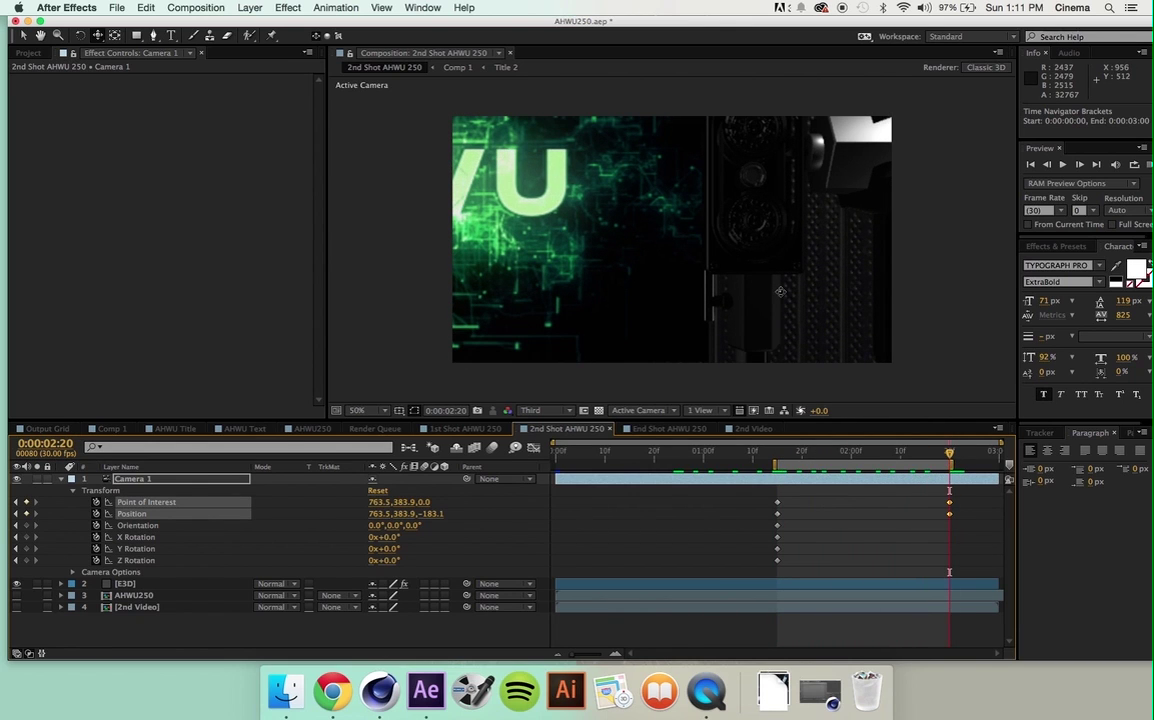
pyautogui.moveTo(780, 291); pyautogui.dragTo(735, 145)
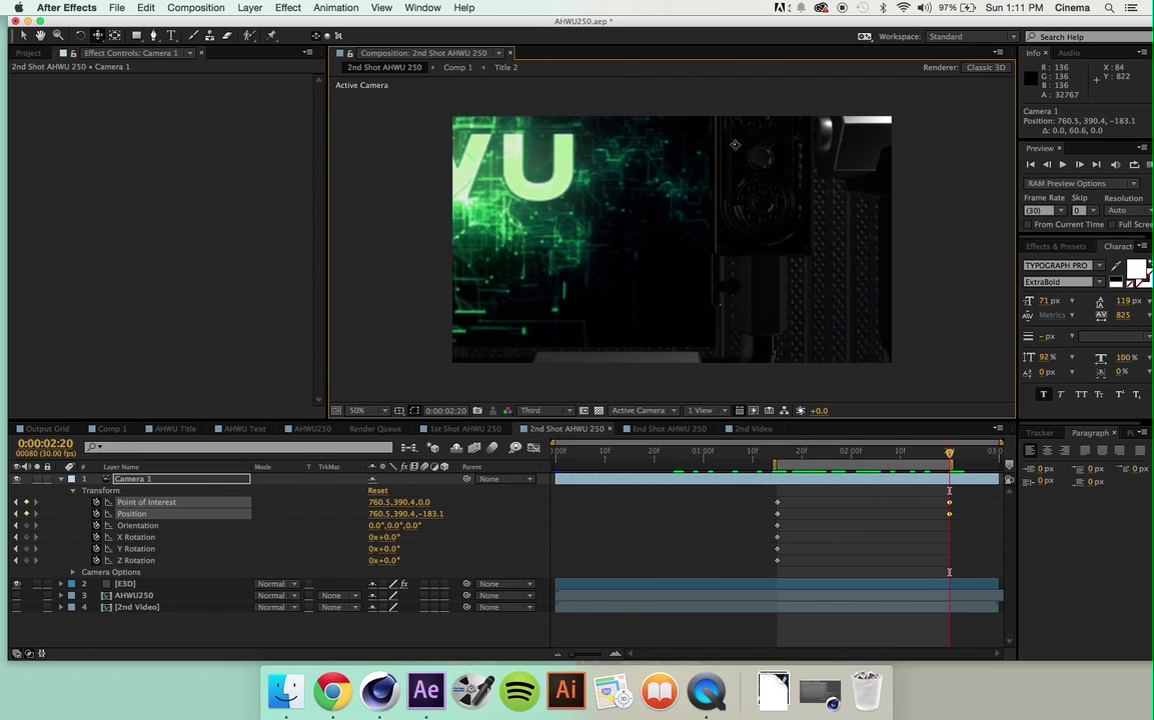
pyautogui.moveTo(940, 458)
pyautogui.mouseDown()
pyautogui.moveTo(786, 462)
pyautogui.moveTo(928, 461)
pyautogui.mouseUp()
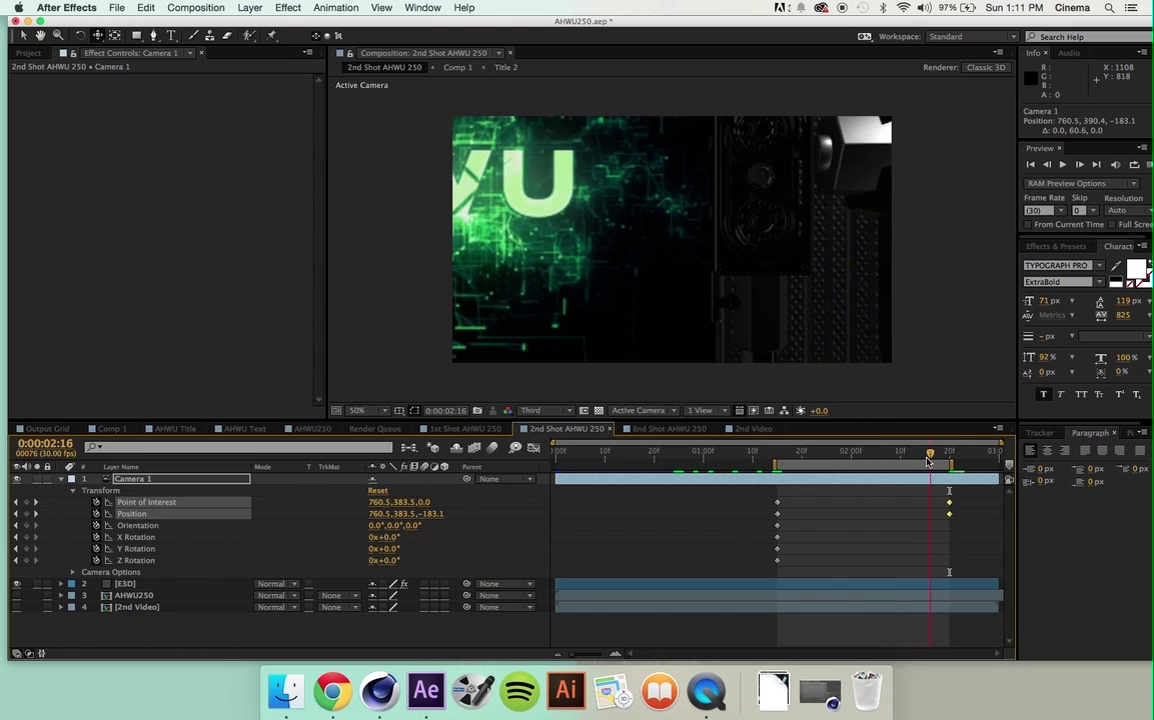
# - Apply Easy Ease to Camera 1's end and start Point of Interest and Position keyframes
pyautogui.rightClick(949, 508)
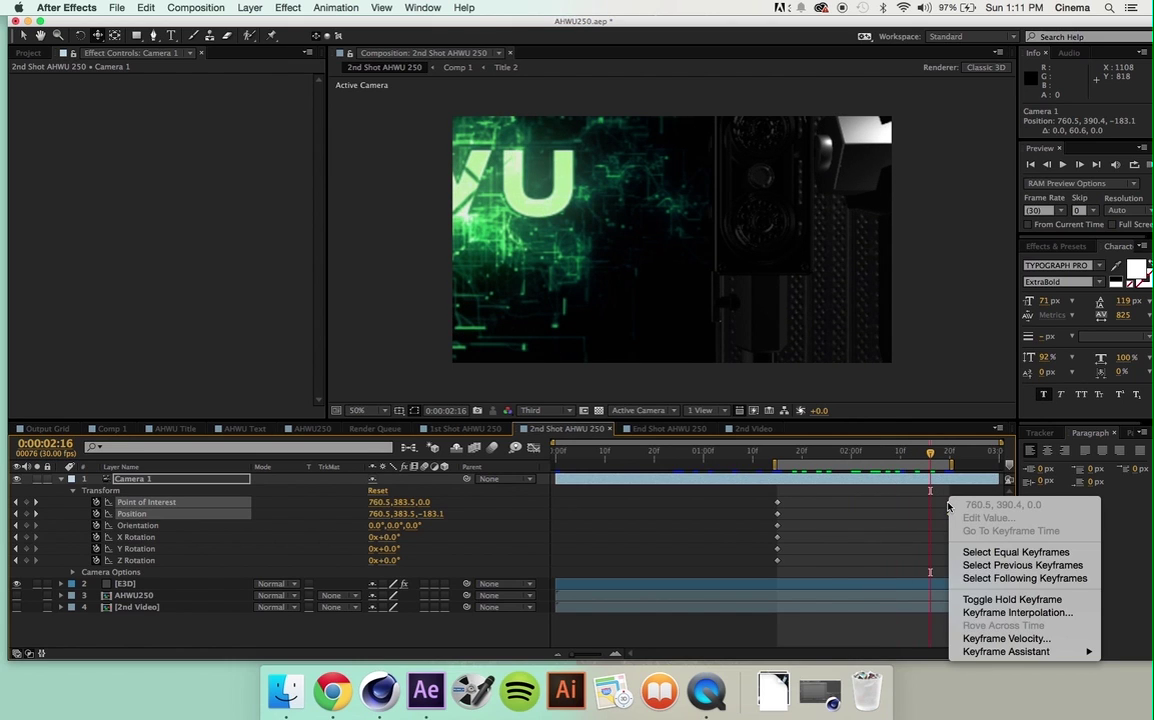
pyautogui.moveTo(1001, 653)
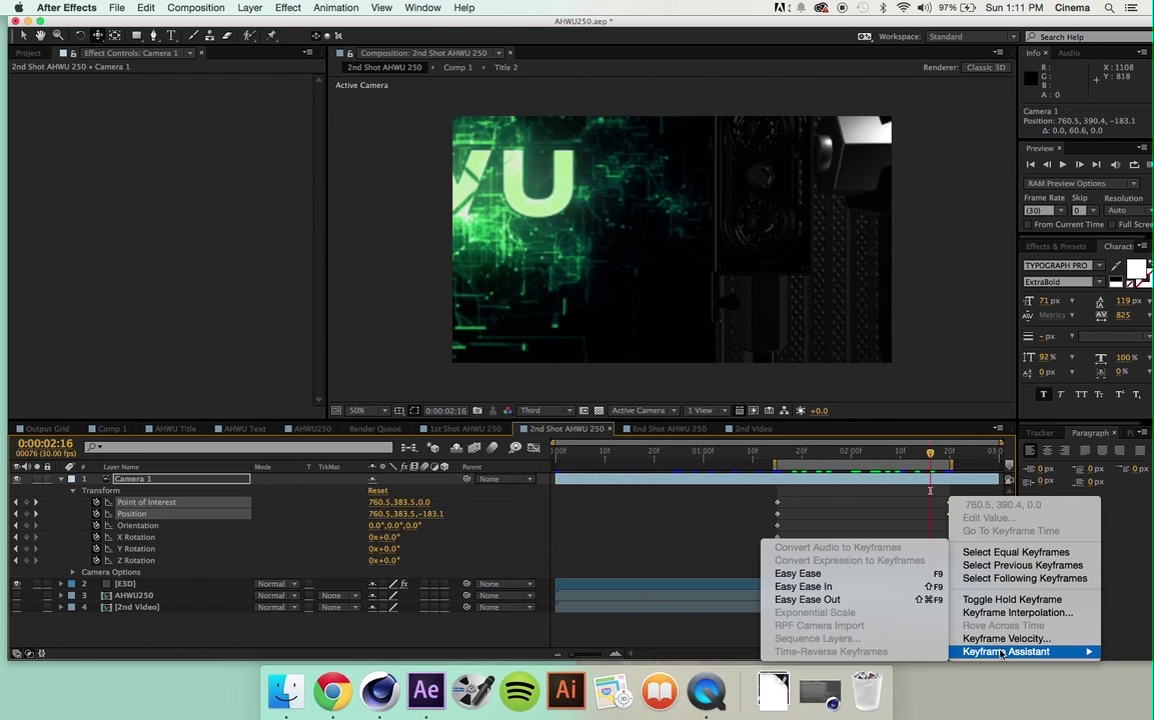
pyautogui.click(850, 574)
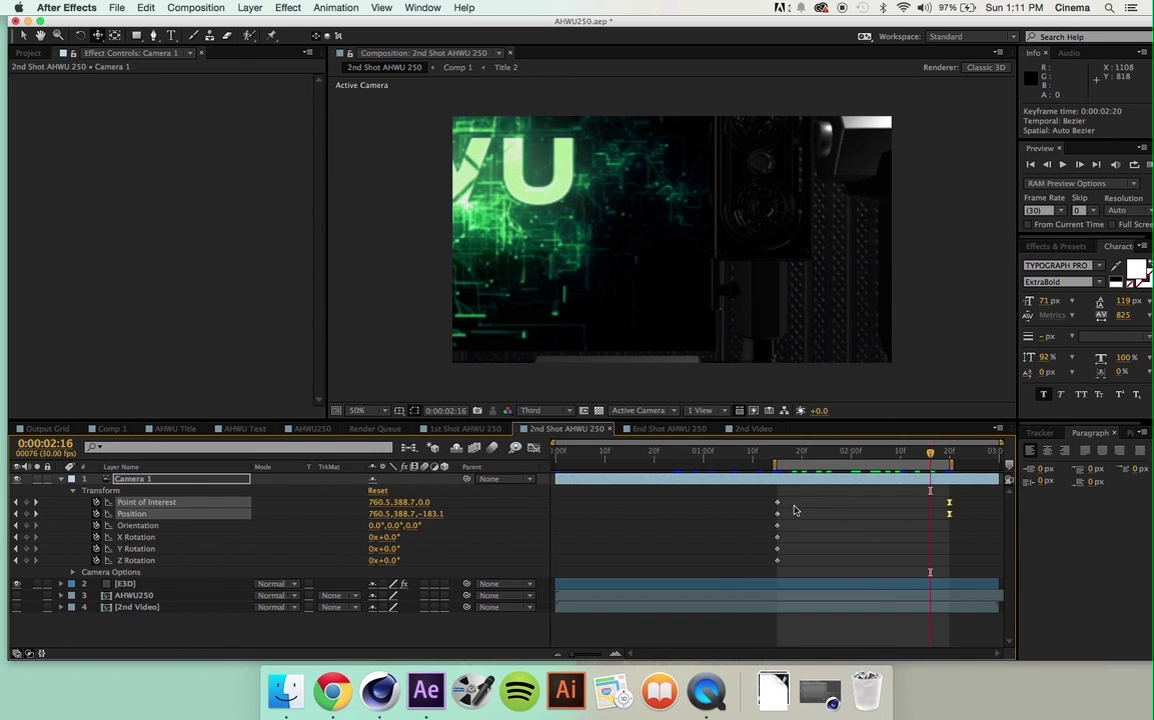
pyautogui.moveTo(791, 506); pyautogui.dragTo(765, 578)
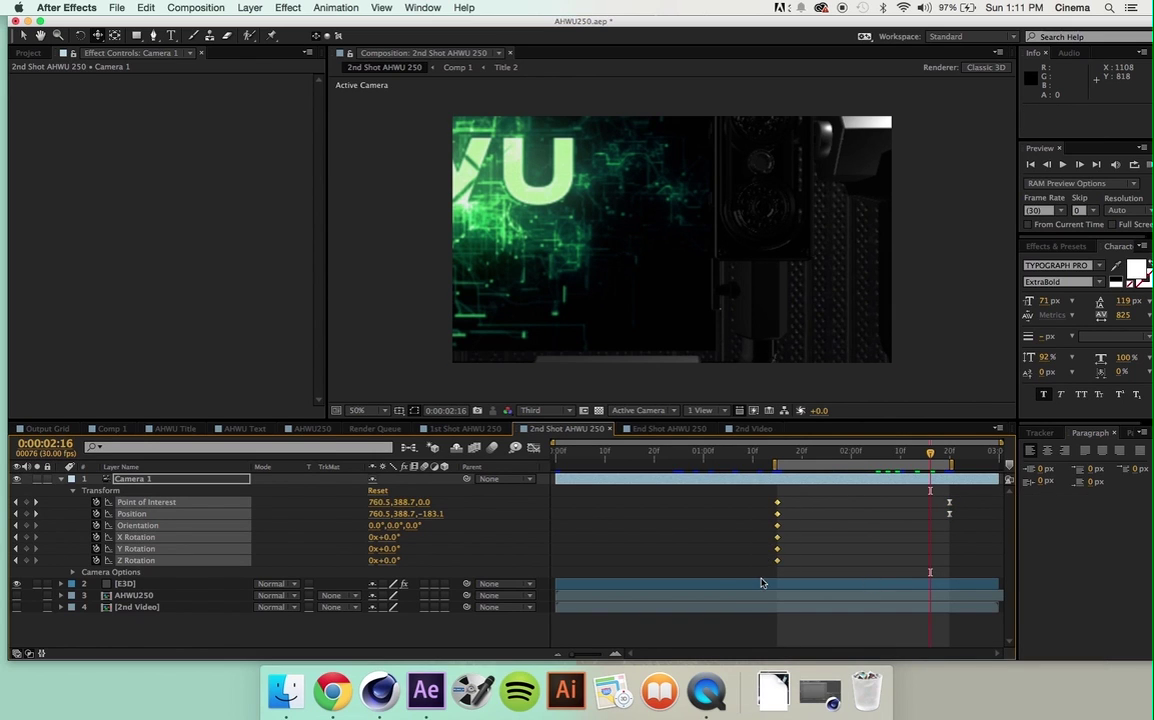
pyautogui.rightClick(777, 531)
pyautogui.press('Escape')
pyautogui.click(759, 503)
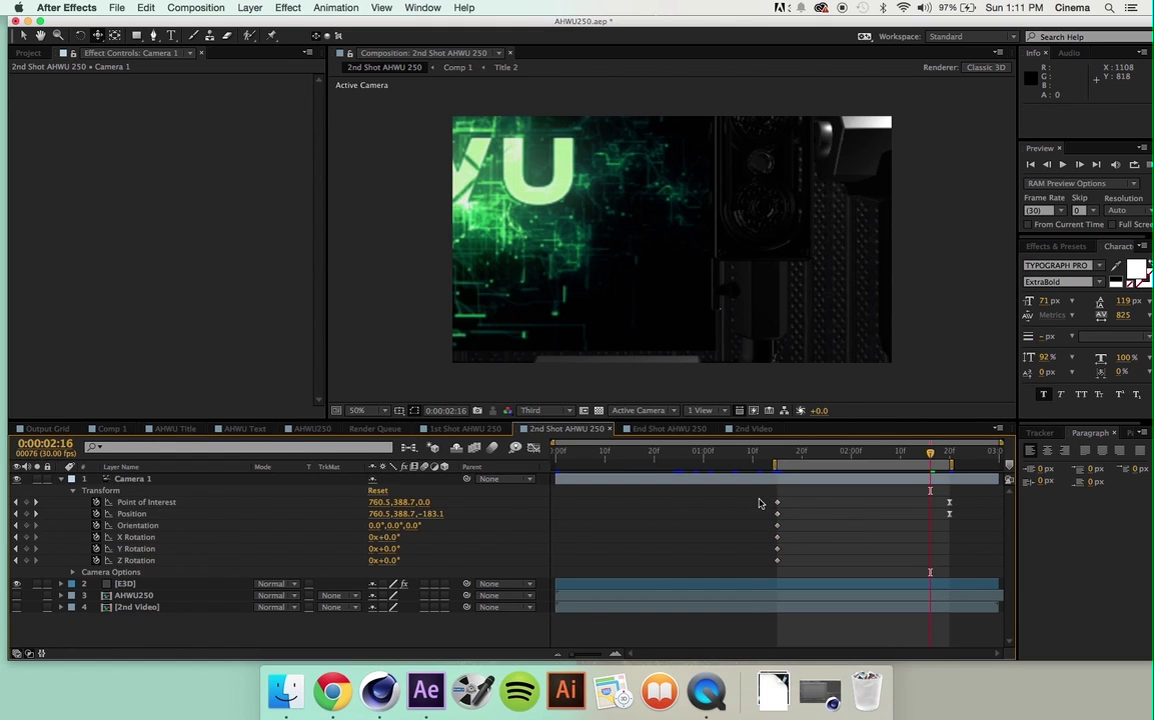
pyautogui.moveTo(762, 497); pyautogui.dragTo(790, 521)
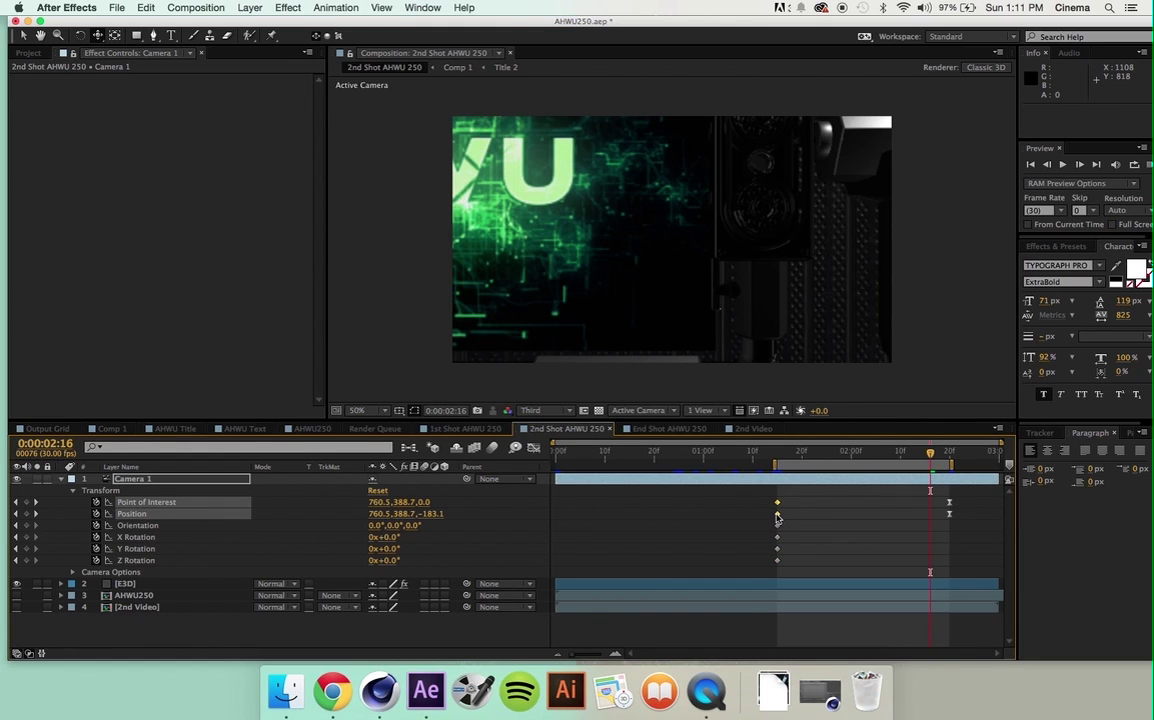
pyautogui.rightClick(777, 518)
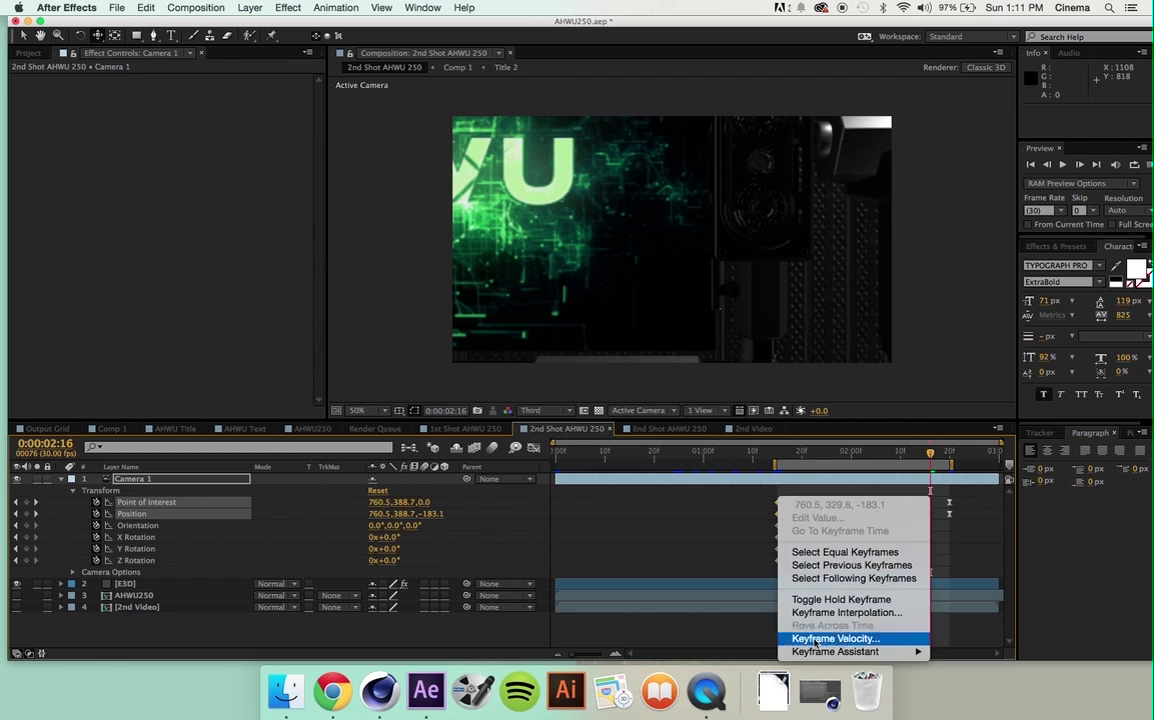
pyautogui.moveTo(860, 651)
pyautogui.click(975, 645)
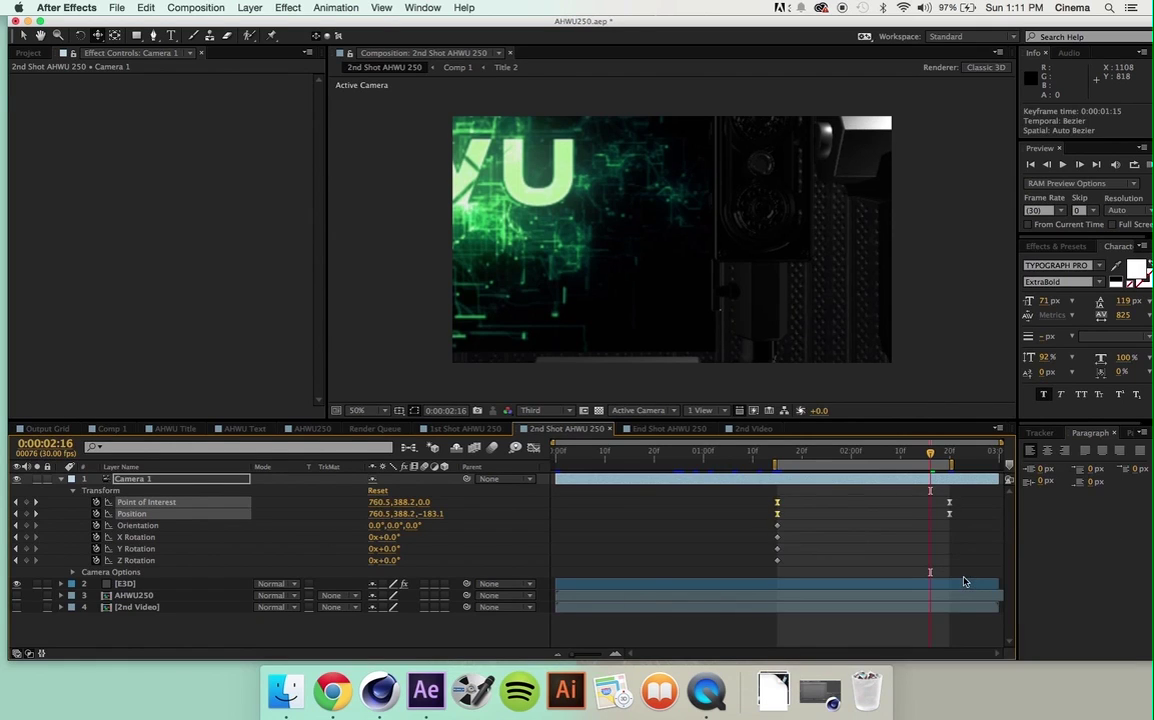
# - Retime the camera keyframes to span roughly 0:00:01:12 to 0:00:02:25 and preview the move
pyautogui.click(780, 455)
pyautogui.moveTo(780, 455); pyautogui.dragTo(821, 460)
pyautogui.moveTo(858, 459); pyautogui.dragTo(949, 463)
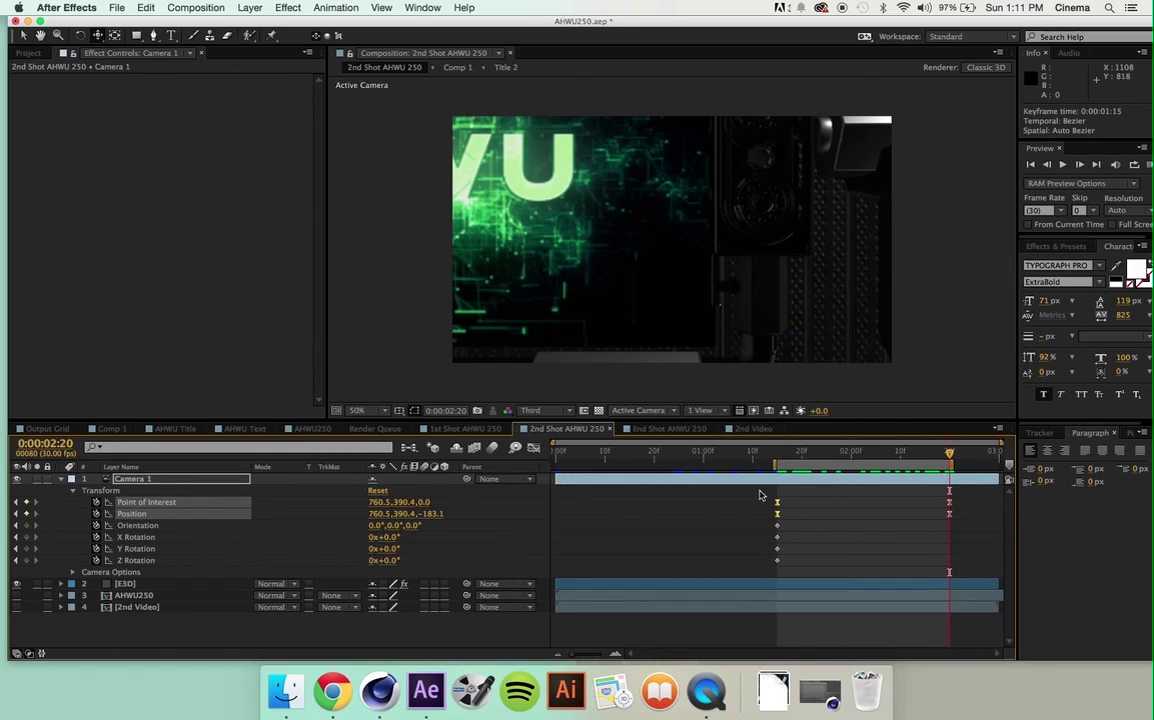
pyautogui.moveTo(794, 494); pyautogui.dragTo(762, 570)
pyautogui.moveTo(932, 498); pyautogui.dragTo(974, 516)
pyautogui.moveTo(790, 458)
pyautogui.mouseDown()
pyautogui.moveTo(773, 459)
pyautogui.moveTo(949, 462)
pyautogui.moveTo(779, 454)
pyautogui.mouseUp()
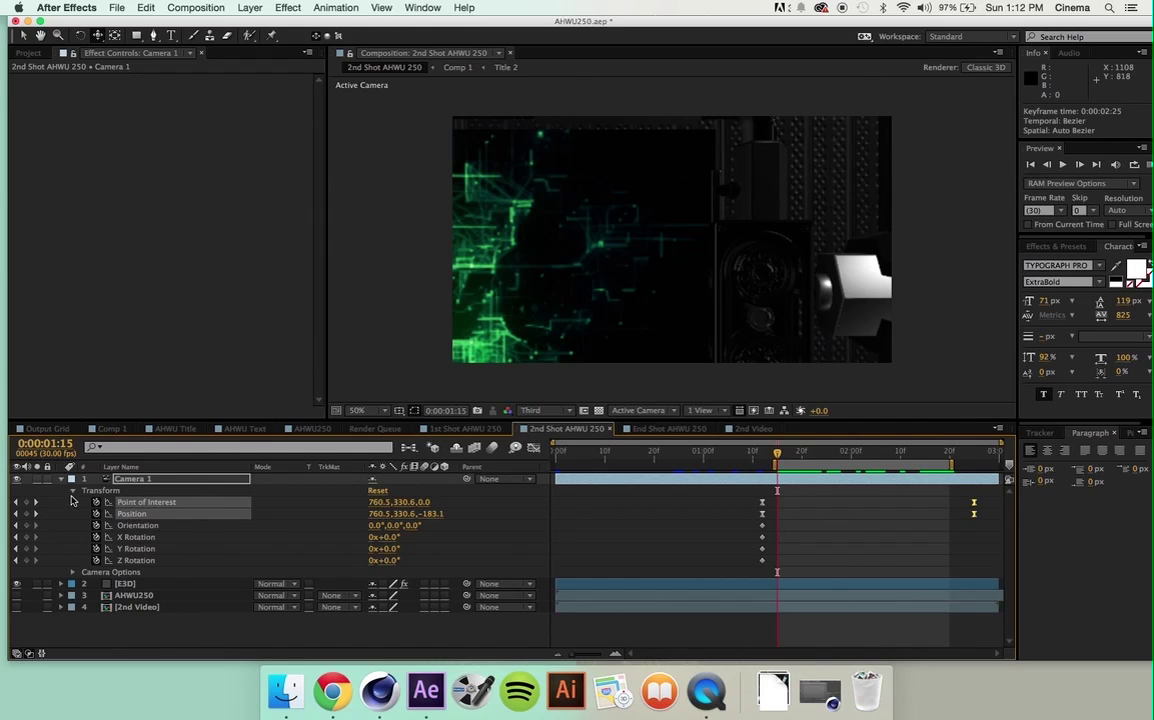
# - Turn on Camera 1's depth of field with a Blur Level of 200%
pyautogui.click(72, 491)
pyautogui.click(72, 503)
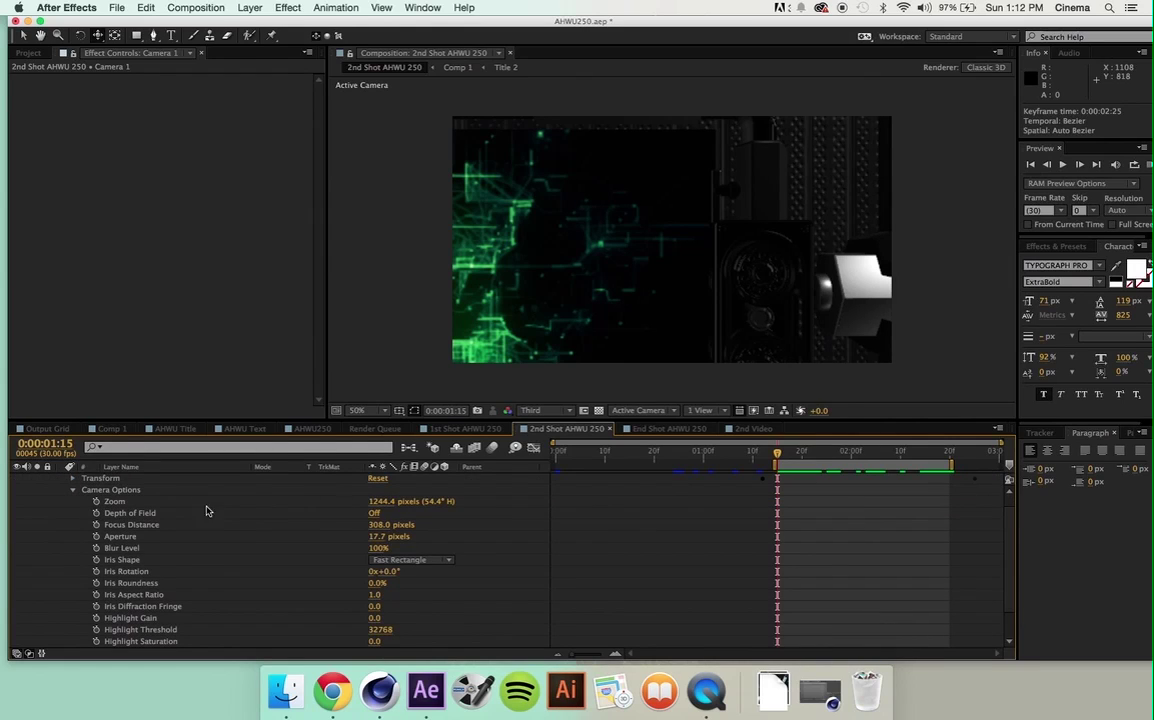
pyautogui.click(374, 514)
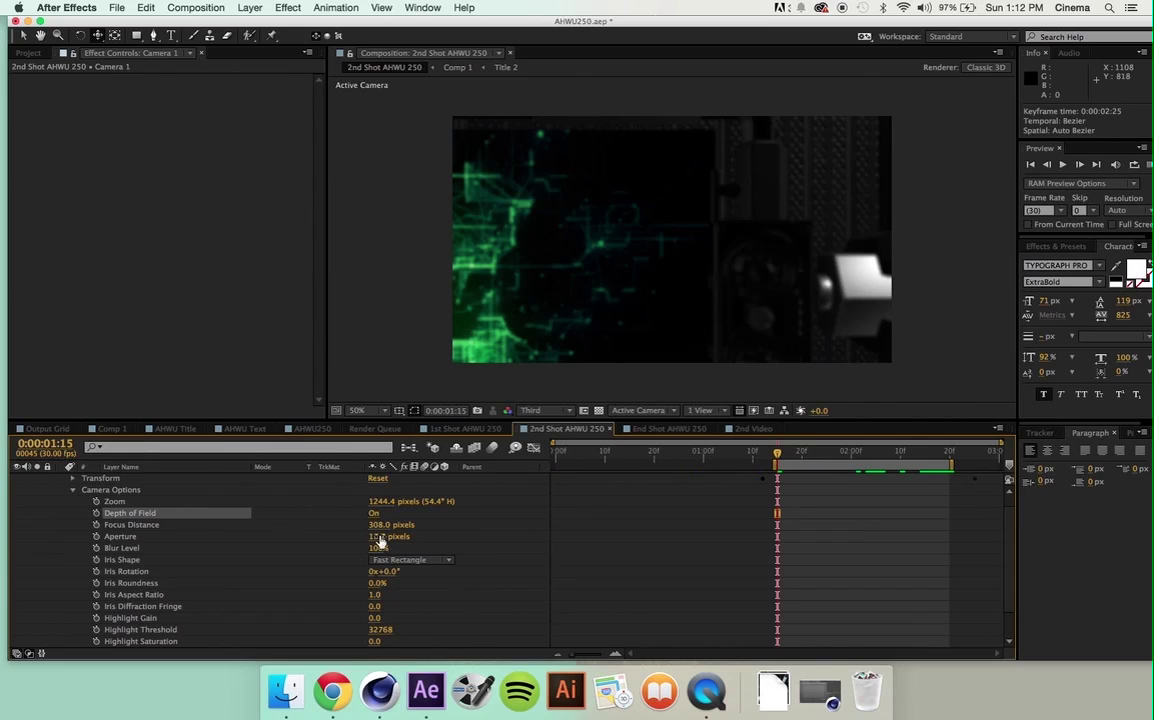
pyautogui.click(377, 548)
pyautogui.write('200')
pyautogui.press('Return')
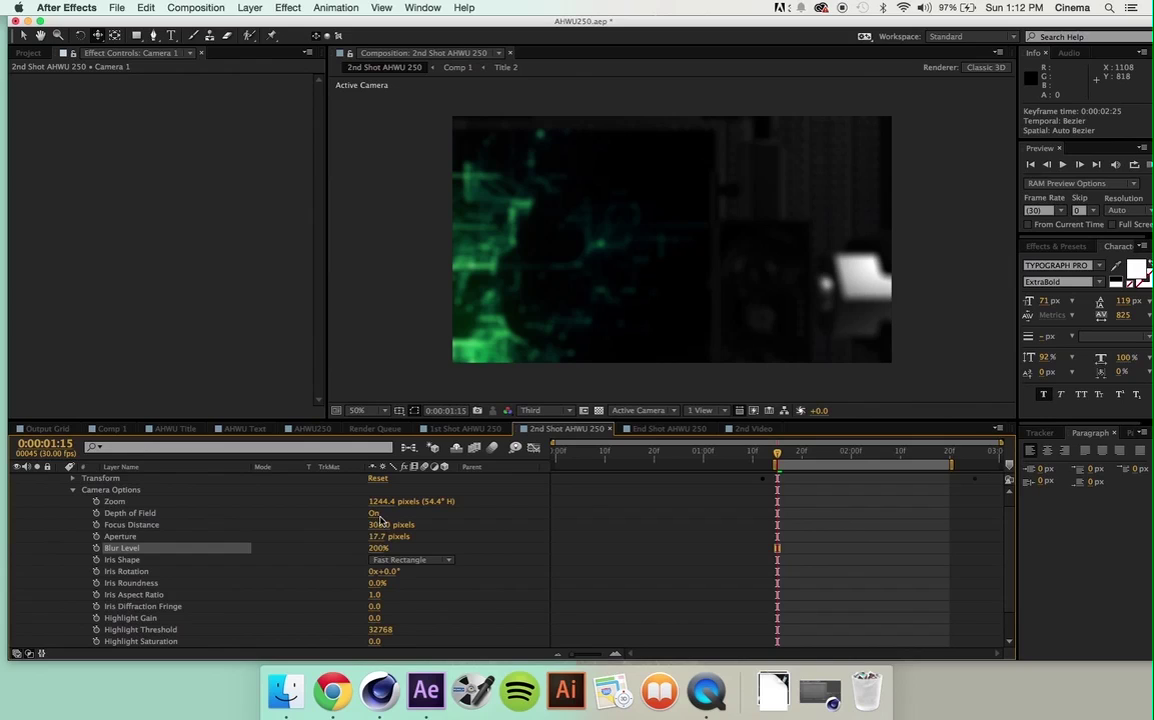
# - Set Camera 1's Aperture to 50.0 pixels and Focus Distance to 157.0 pixels
pyautogui.click(380, 537)
pyautogui.write('50')
pyautogui.press('Return')
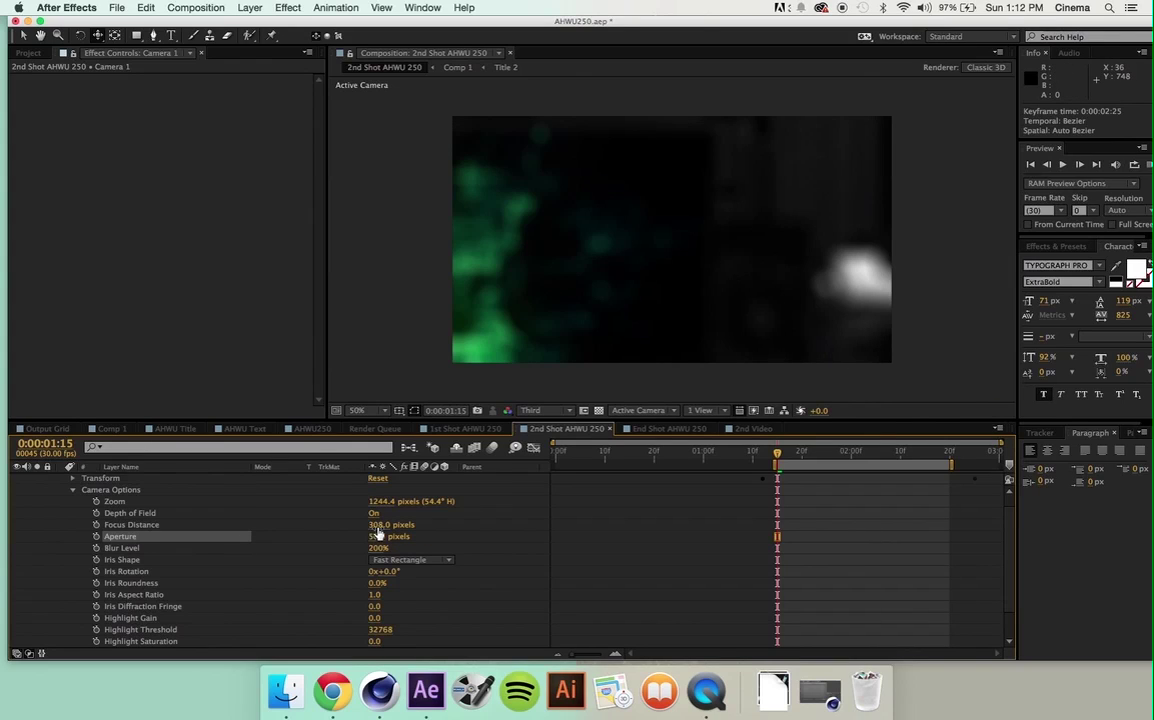
pyautogui.moveTo(379, 524); pyautogui.dragTo(275, 531)
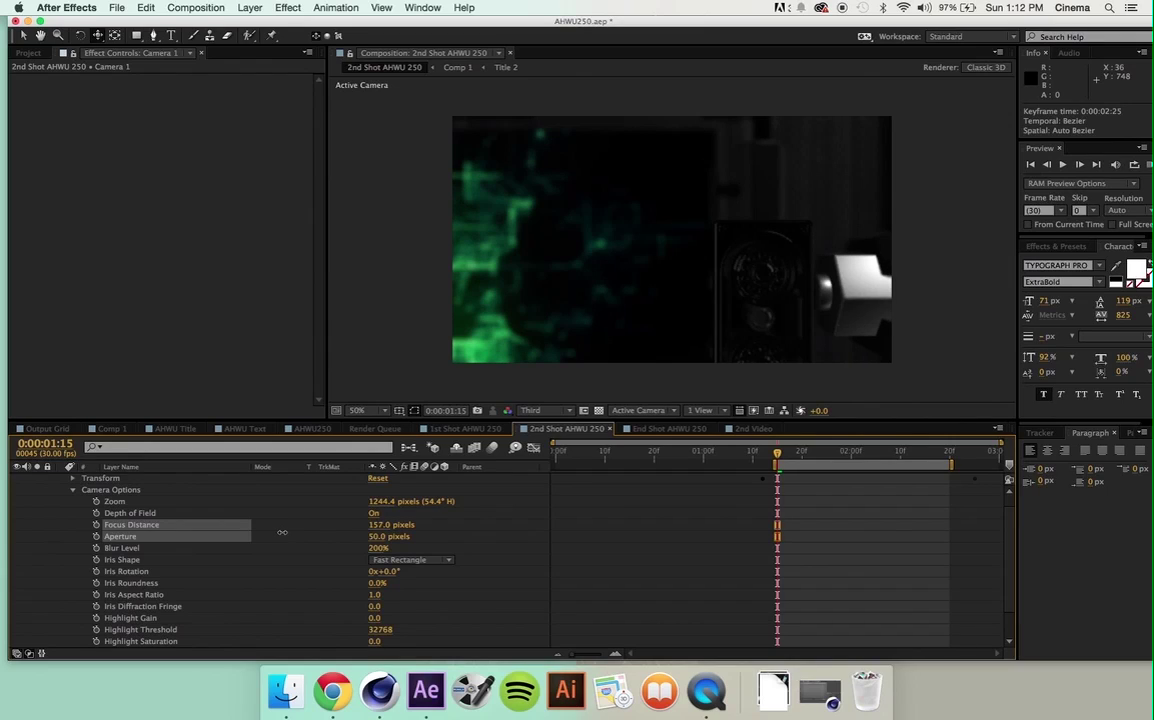
pyautogui.moveTo(282, 532); pyautogui.dragTo(282, 532)
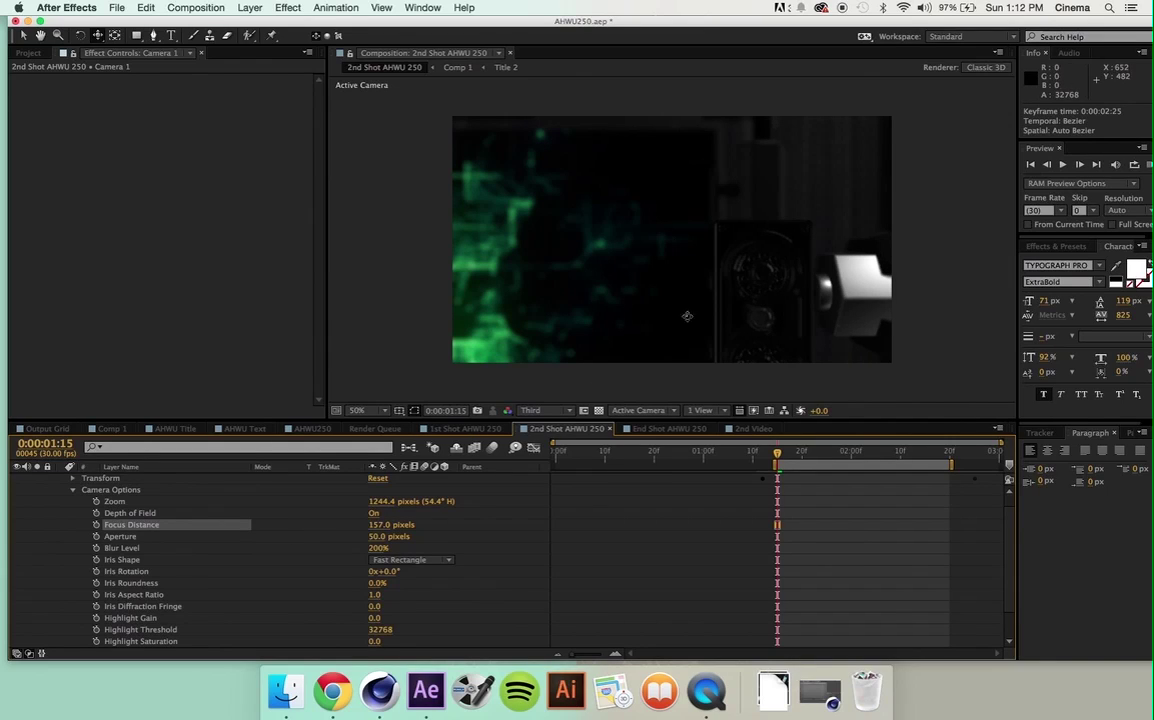
# - Keyframe Focus Distance, Aperture and Blur Level, then change Focus Distance at 0:00:02:04
pyautogui.click(96, 525)
pyautogui.click(96, 536)
pyautogui.click(96, 548)
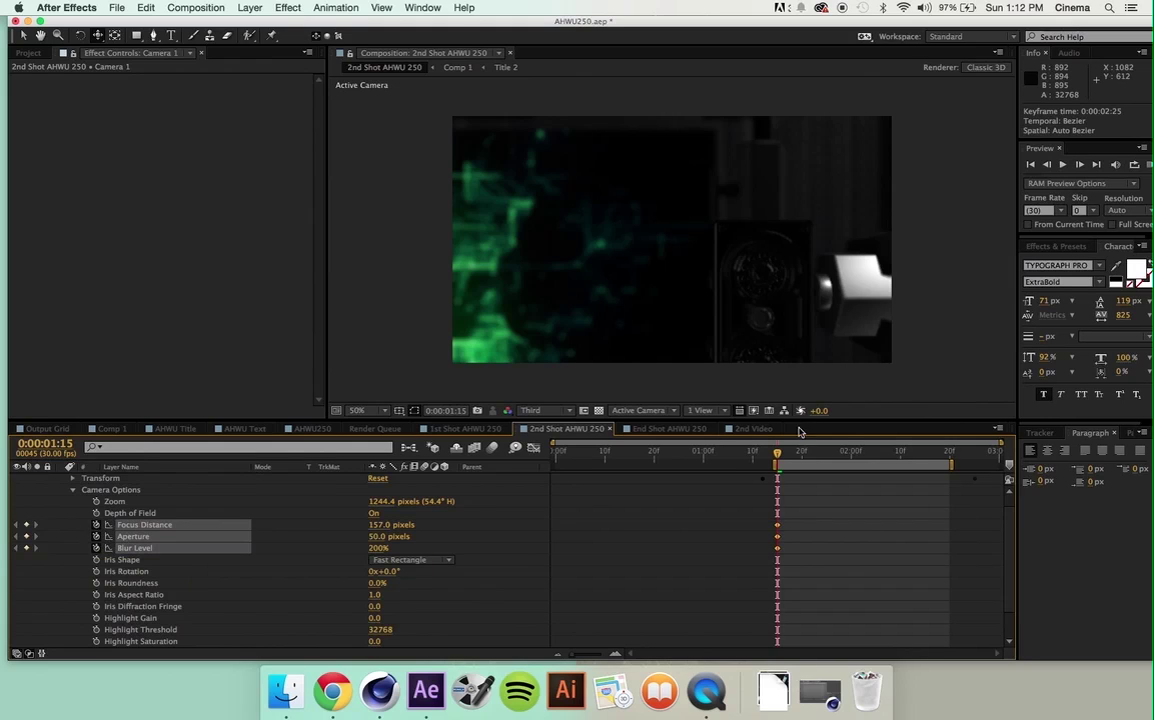
pyautogui.click(953, 455)
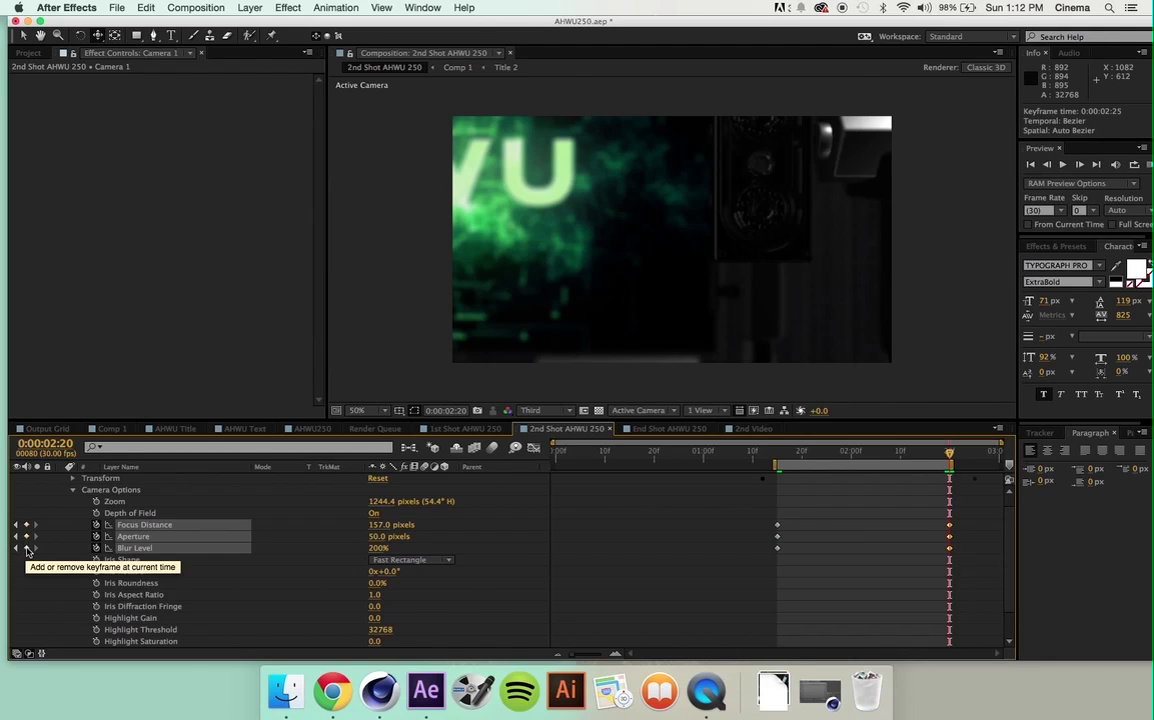
pyautogui.click(870, 455)
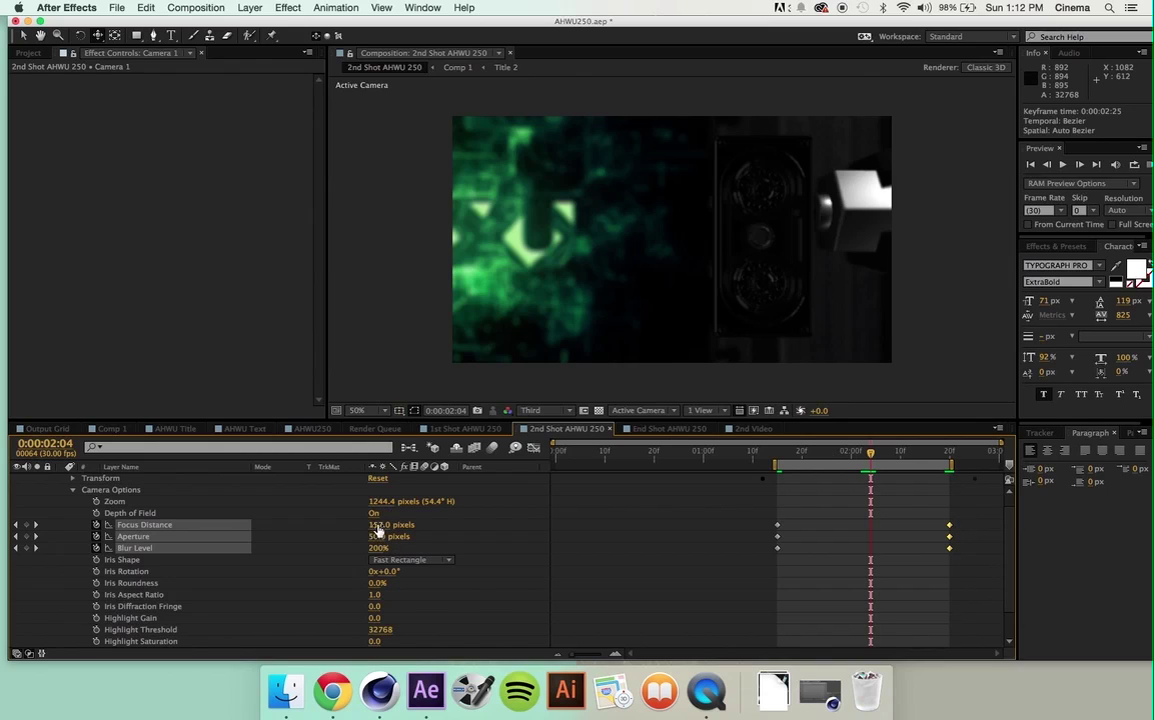
pyautogui.moveTo(372, 524); pyautogui.dragTo(389, 521)
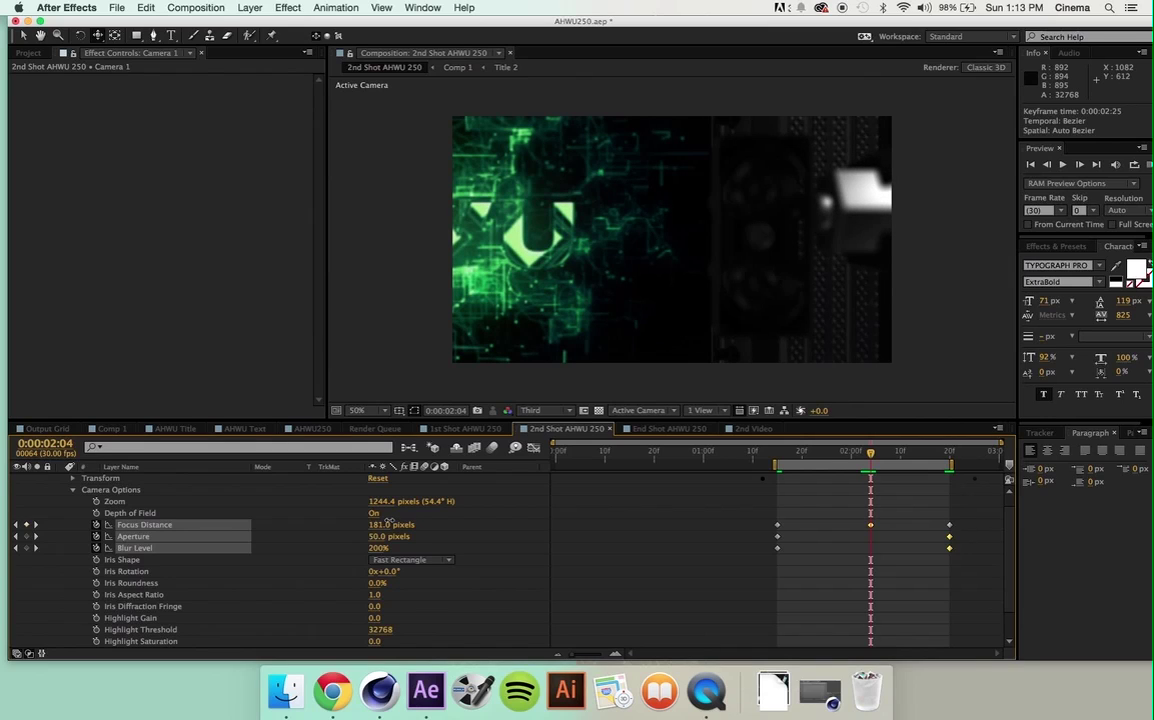
pyautogui.click(389, 522)
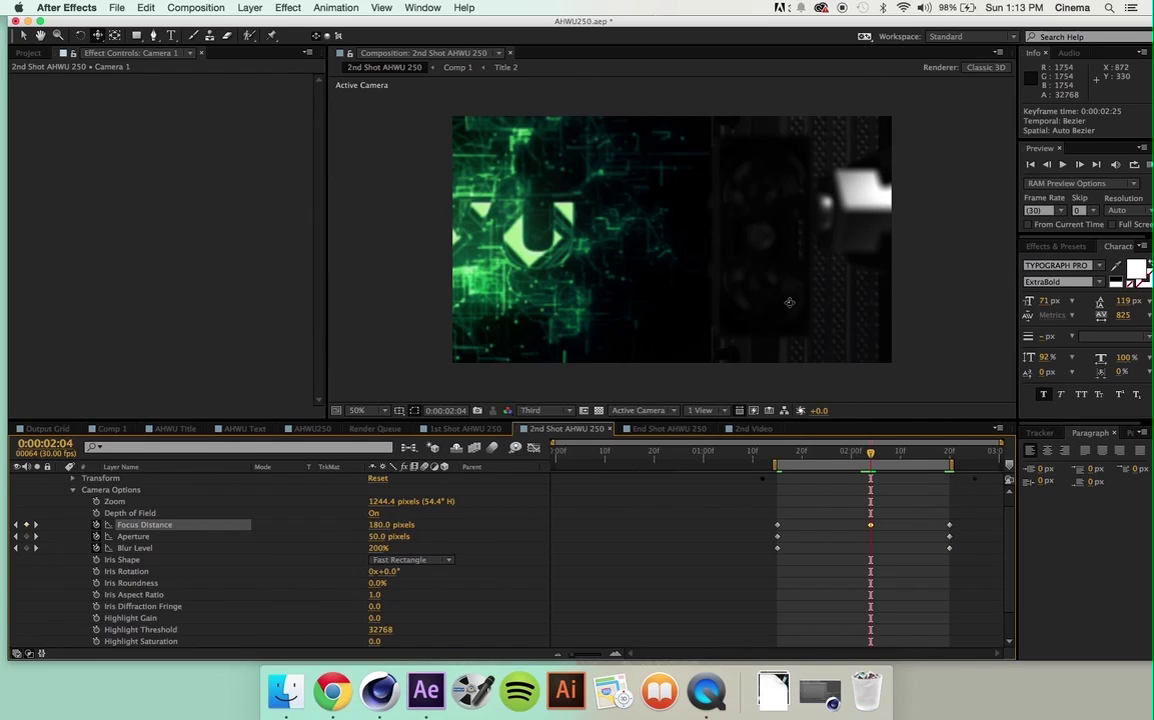
# - Refine the rack focus by retiming the Focus Distance keyframe and raising it at 0:00:01:25, then open End Shot AHWU 250
pyautogui.moveTo(870, 452); pyautogui.dragTo(909, 449)
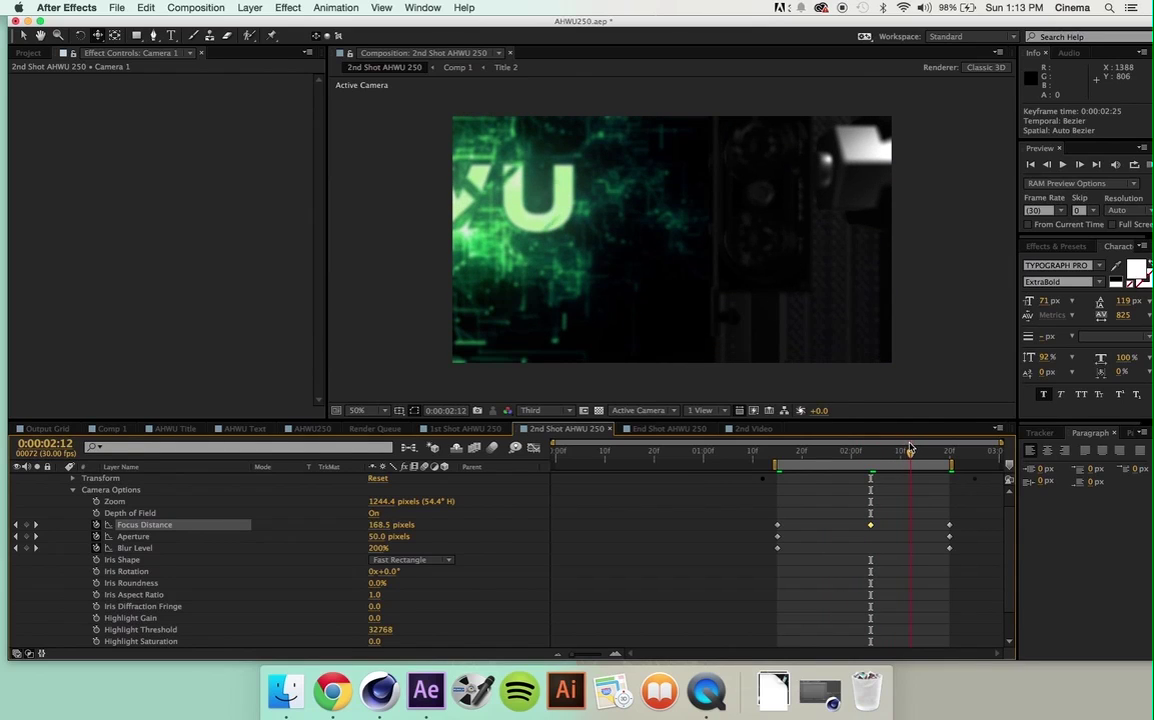
pyautogui.moveTo(872, 530); pyautogui.dragTo(907, 531)
pyautogui.click(826, 452)
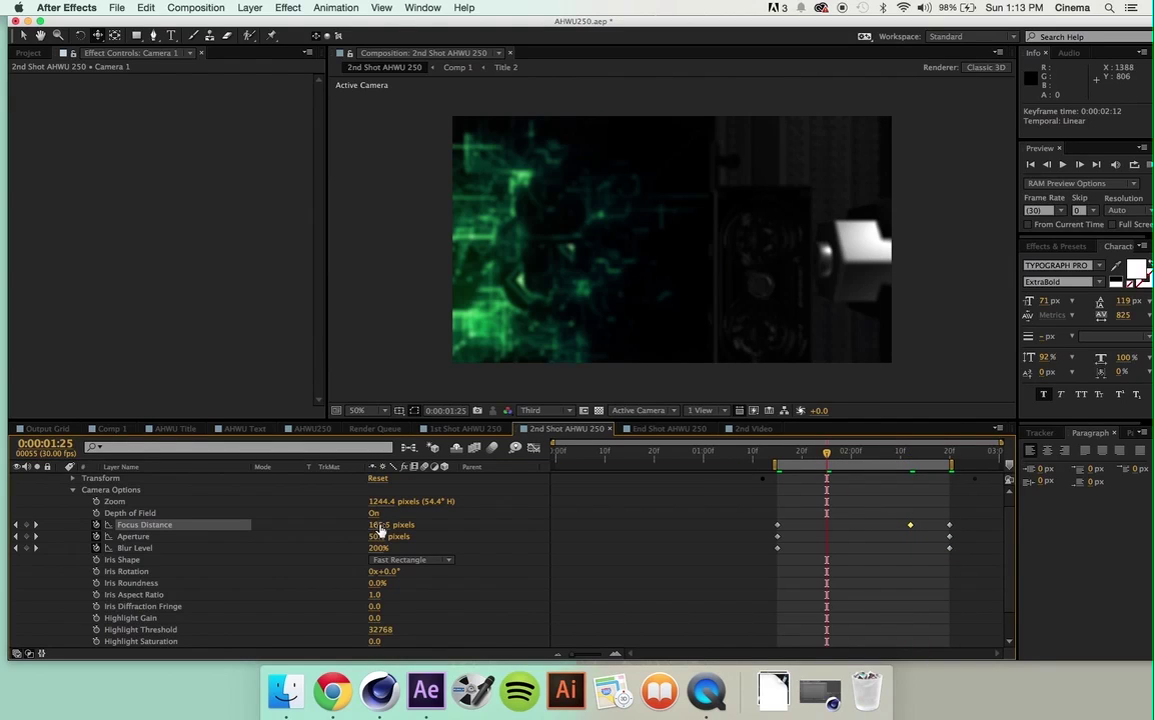
pyautogui.moveTo(378, 524); pyautogui.dragTo(391, 524)
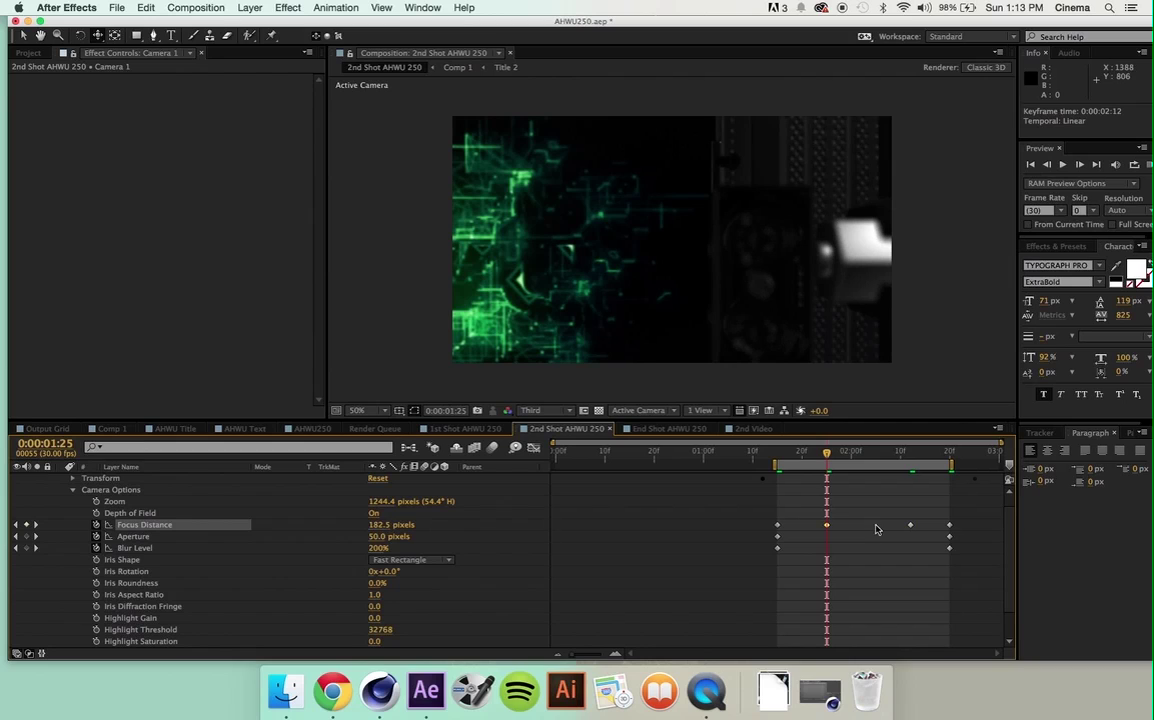
pyautogui.click(856, 452)
pyautogui.moveTo(868, 462); pyautogui.dragTo(778, 463)
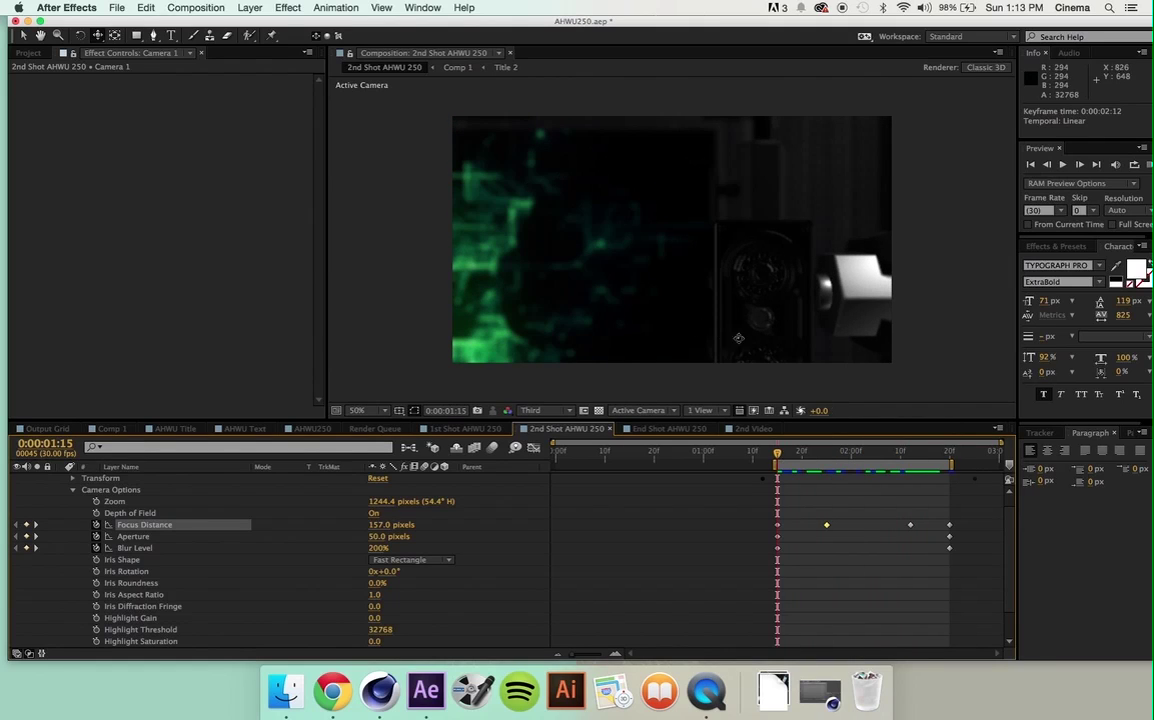
pyautogui.click(652, 431)
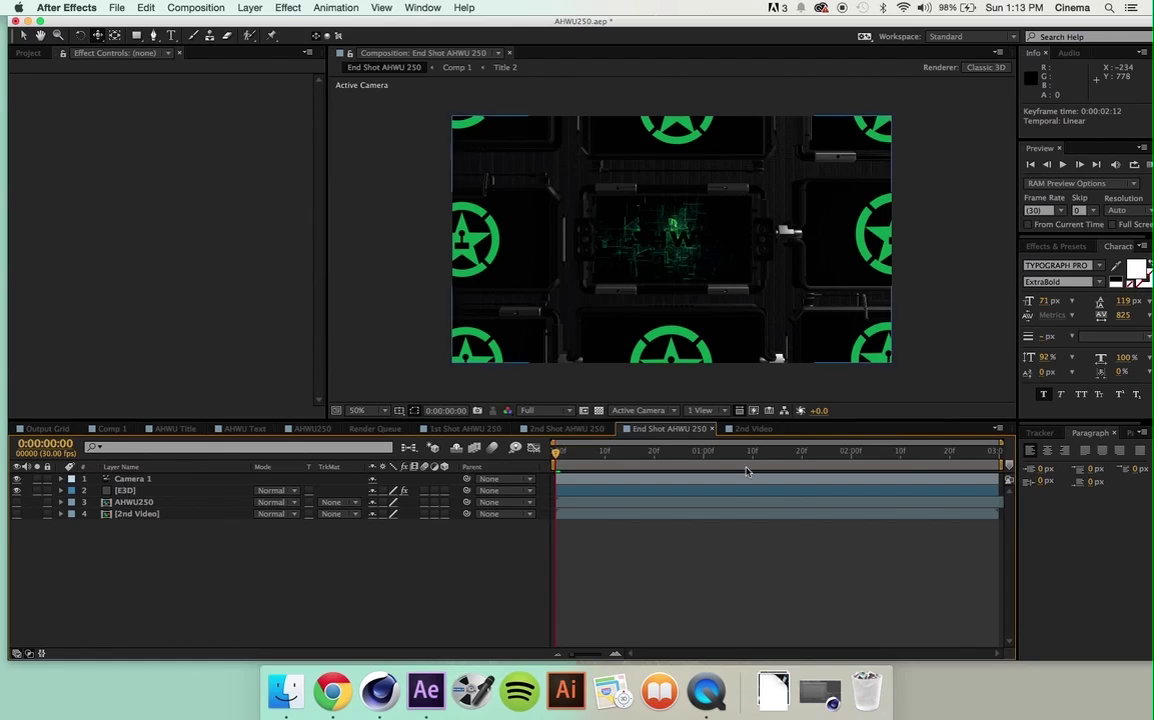
# - Scrub the End Shot to about 0:00:02:11 and set the preview resolution to Third
pyautogui.click(905, 453)
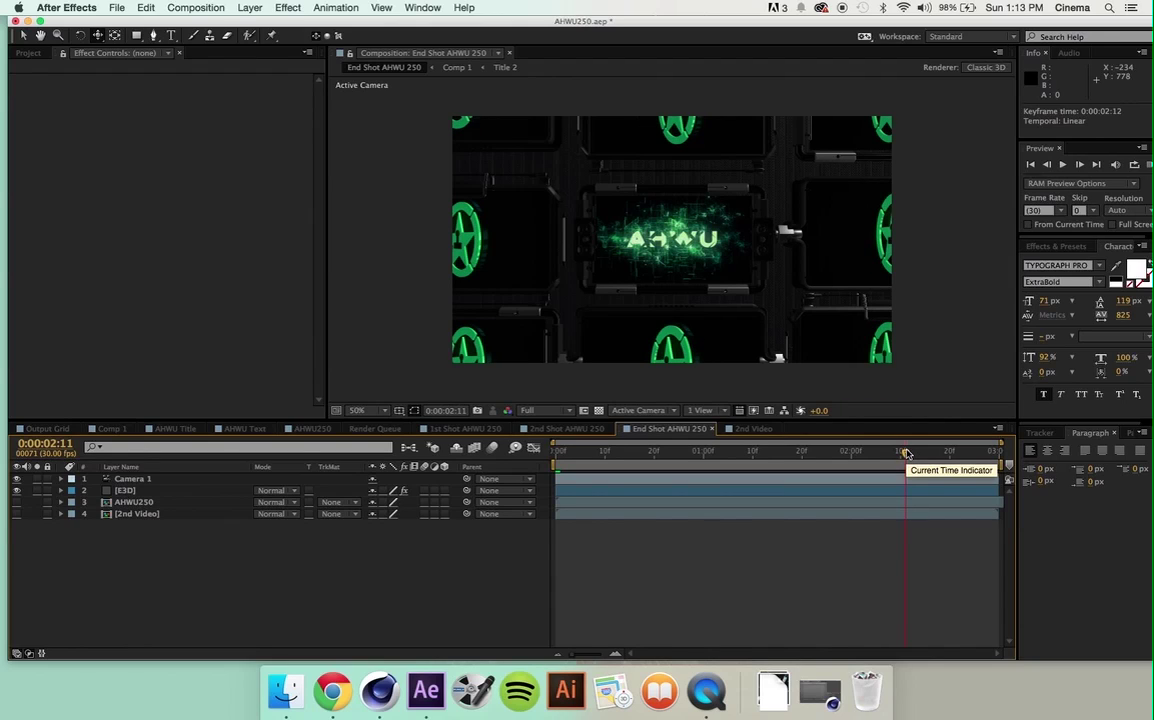
pyautogui.moveTo(905, 453); pyautogui.dragTo(939, 453)
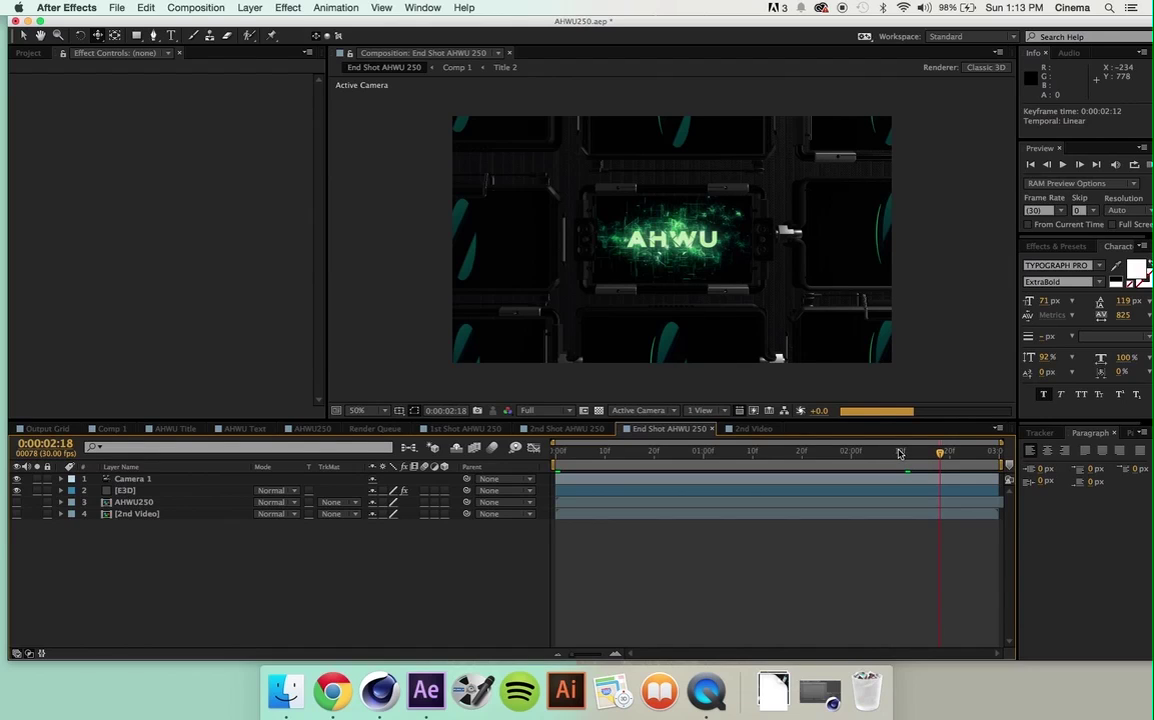
pyautogui.click(545, 410)
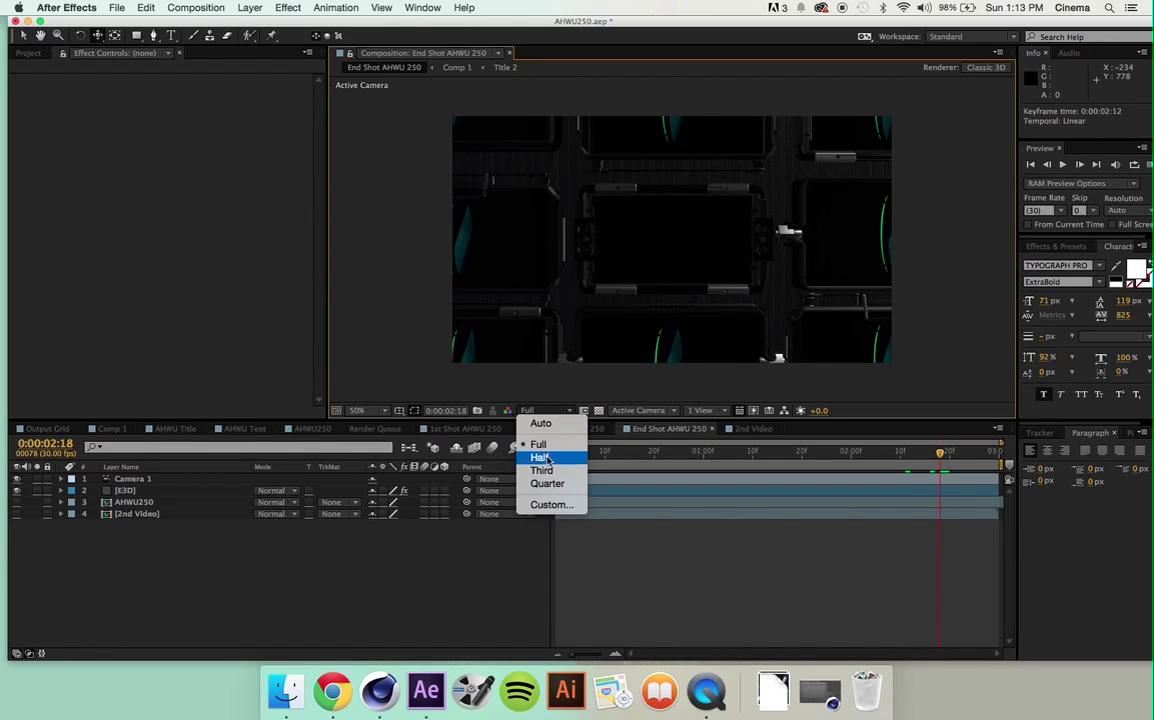
pyautogui.click(545, 470)
# - Switch the E3D layer's Element render mode to Preview, then scrub back to 0:00:02:00
pyautogui.click(125, 490)
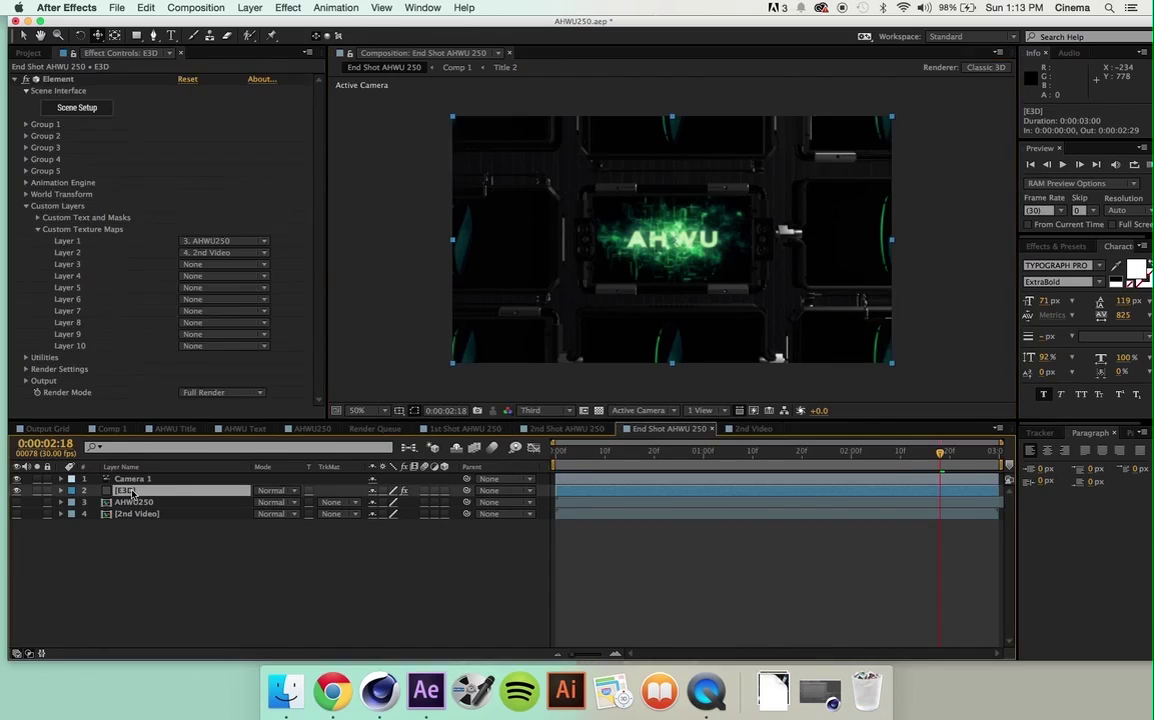
pyautogui.click(222, 392)
pyautogui.click(205, 416)
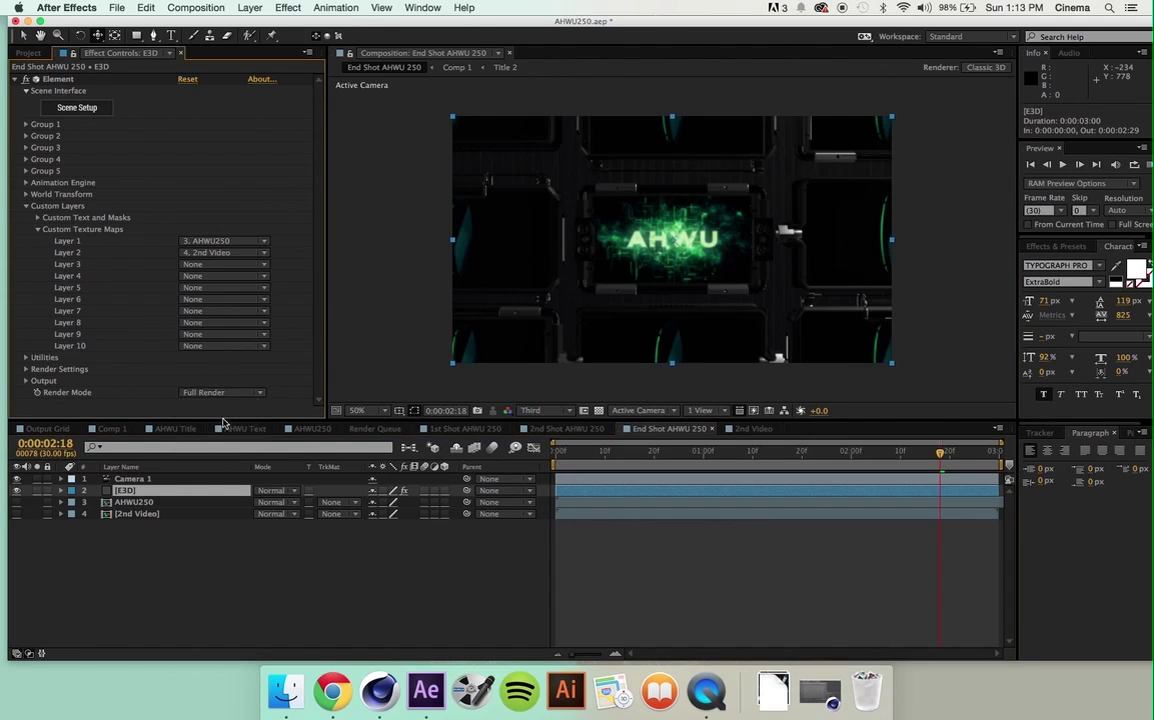
pyautogui.moveTo(945, 459); pyautogui.dragTo(979, 459)
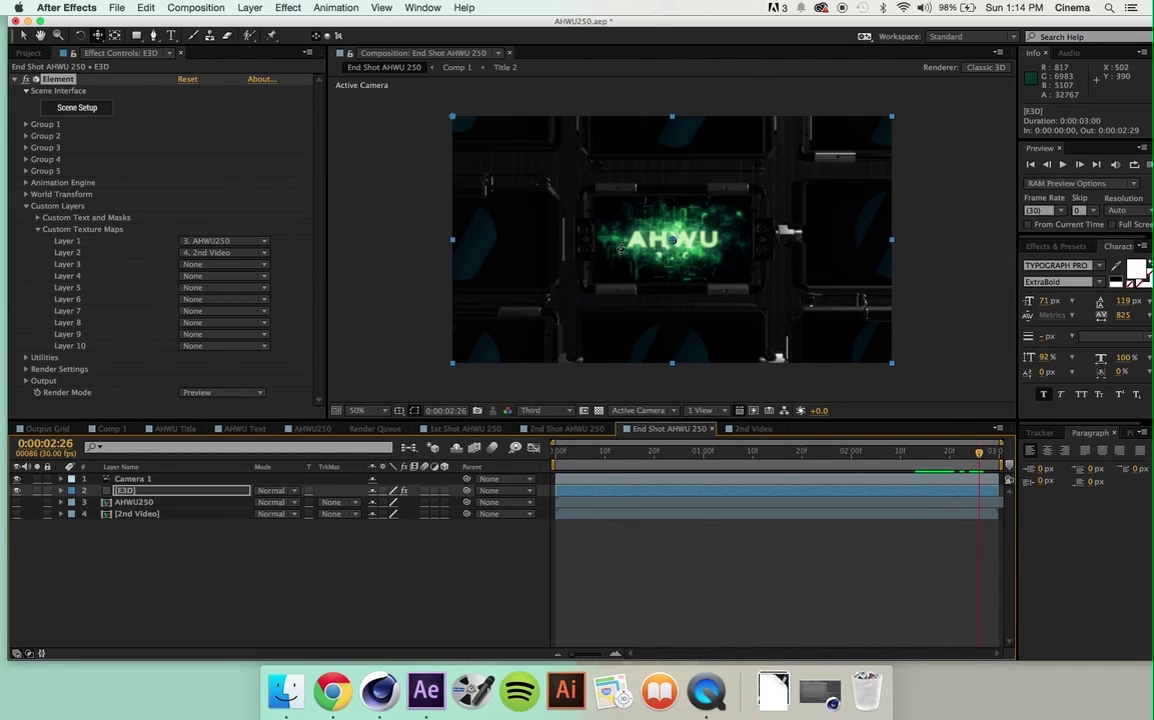
pyautogui.moveTo(891, 456); pyautogui.dragTo(851, 459)
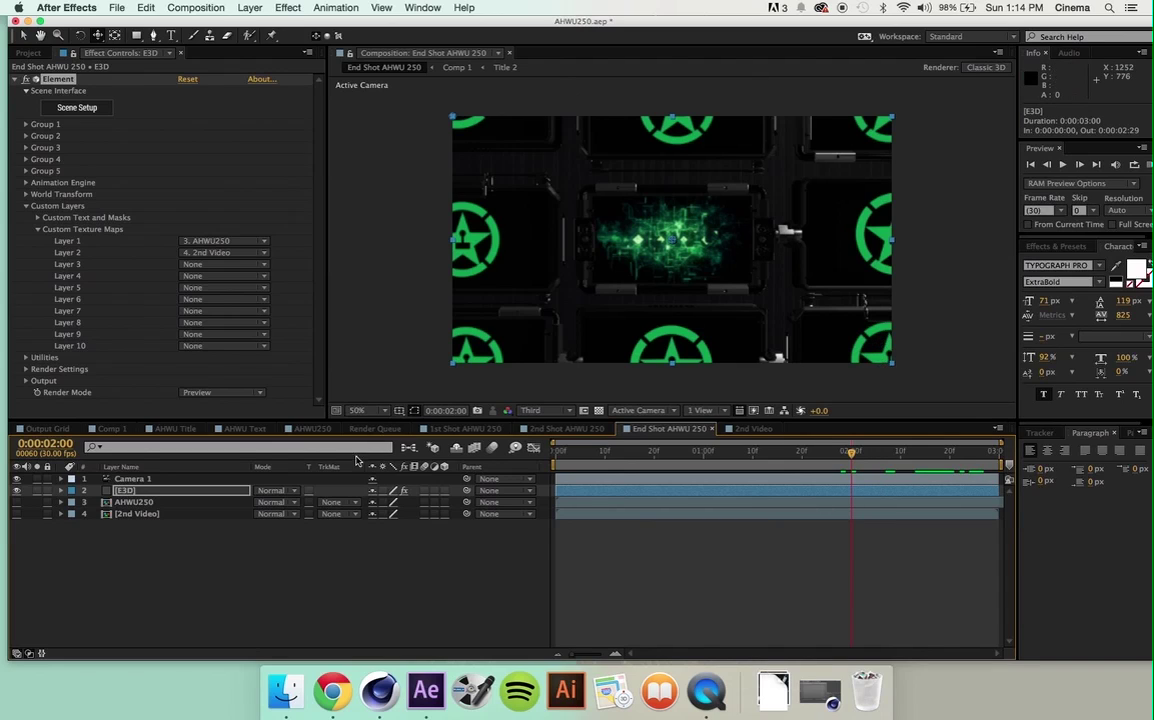
# - Keyframe all six Camera 1 Transform properties and start the work area at 0:00:02:00
pyautogui.click(61, 479)
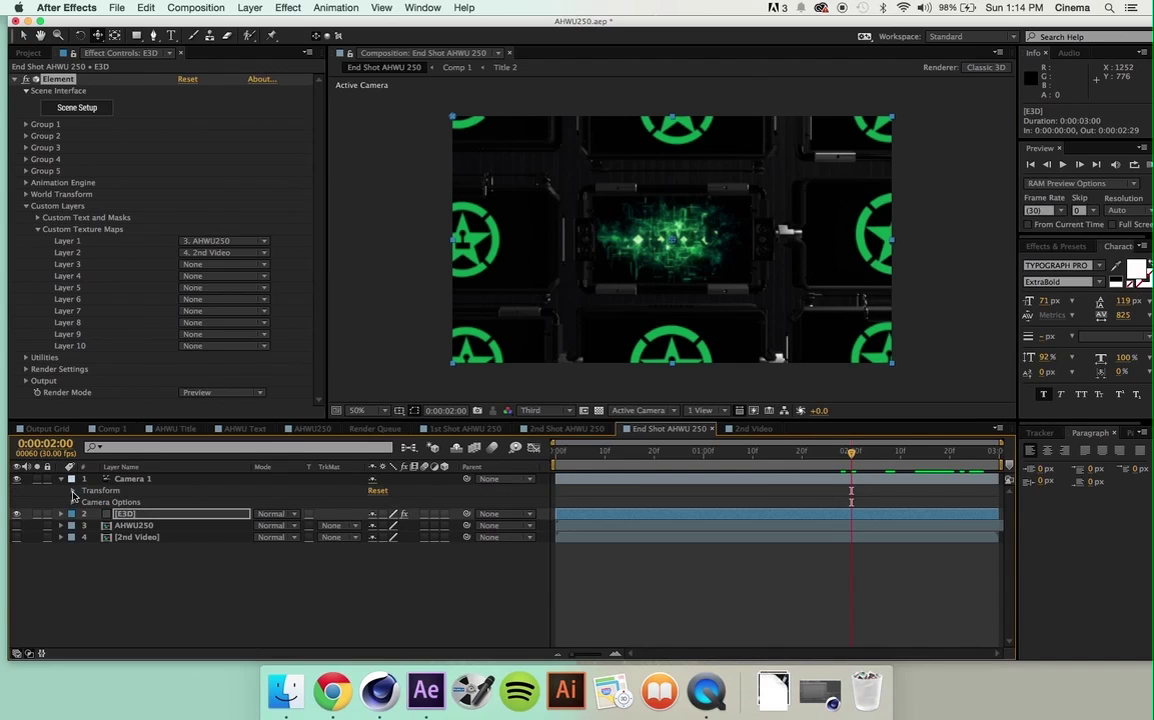
pyautogui.click(73, 491)
pyautogui.moveTo(96, 505); pyautogui.dragTo(96, 560)
pyautogui.moveTo(556, 465); pyautogui.dragTo(851, 465)
pyautogui.press('b')
pyautogui.moveTo(953, 457); pyautogui.dragTo(996, 455)
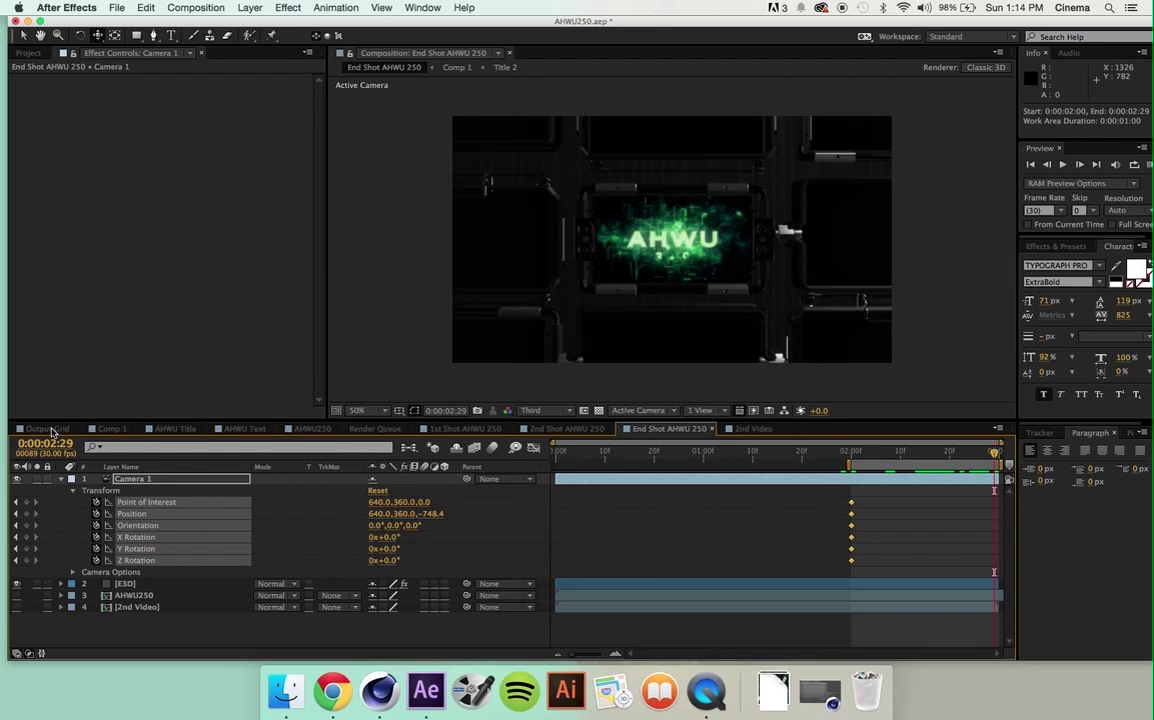
# - Change the End Shot composition duration in Composition Settings and view the whole five-second timeline
pyautogui.click(195, 7)
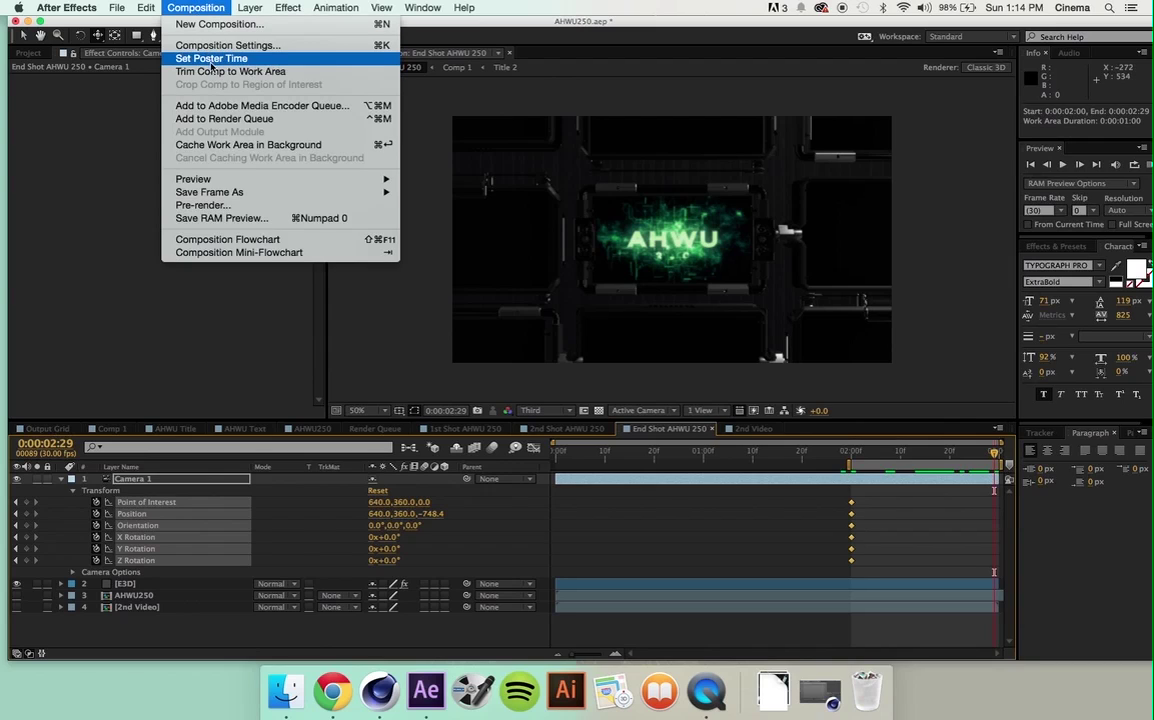
pyautogui.click(210, 48)
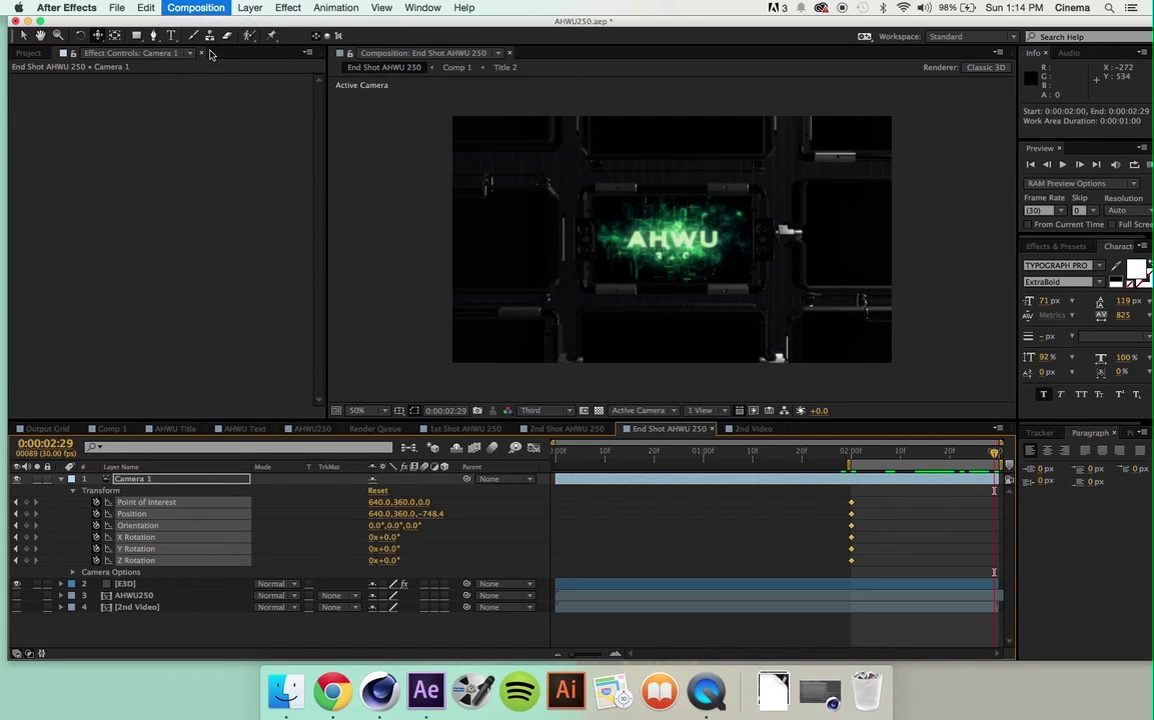
pyautogui.click(124, 313)
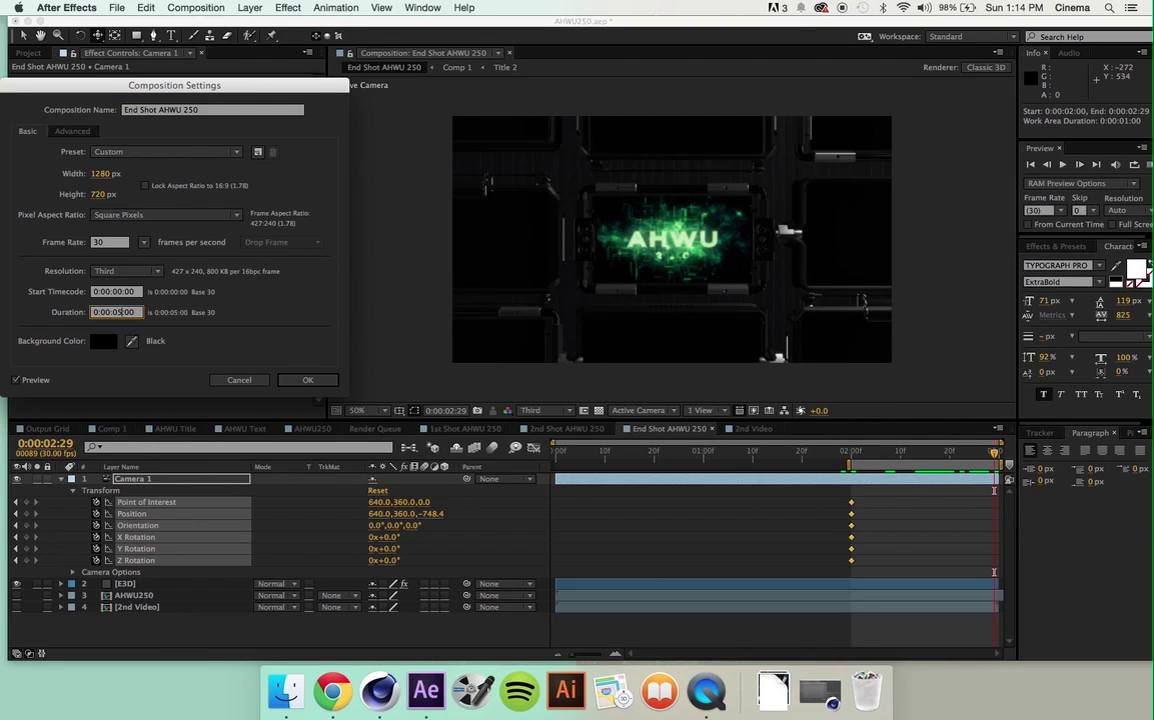
pyautogui.press('Return')
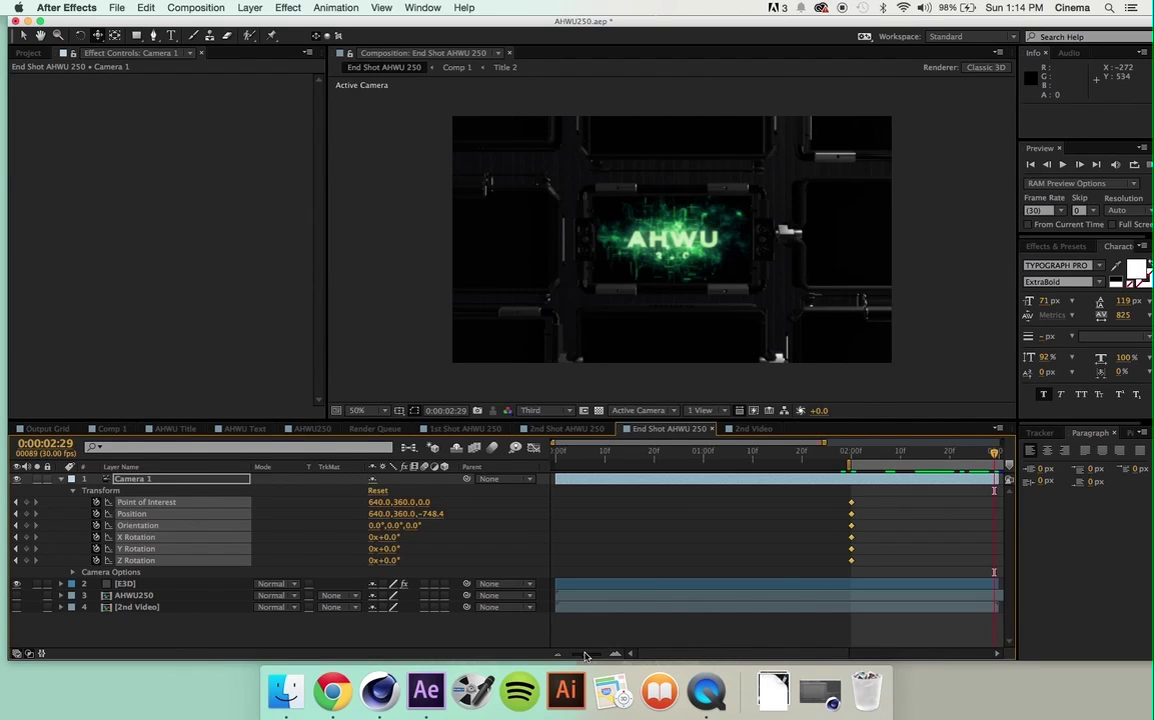
pyautogui.click(566, 655)
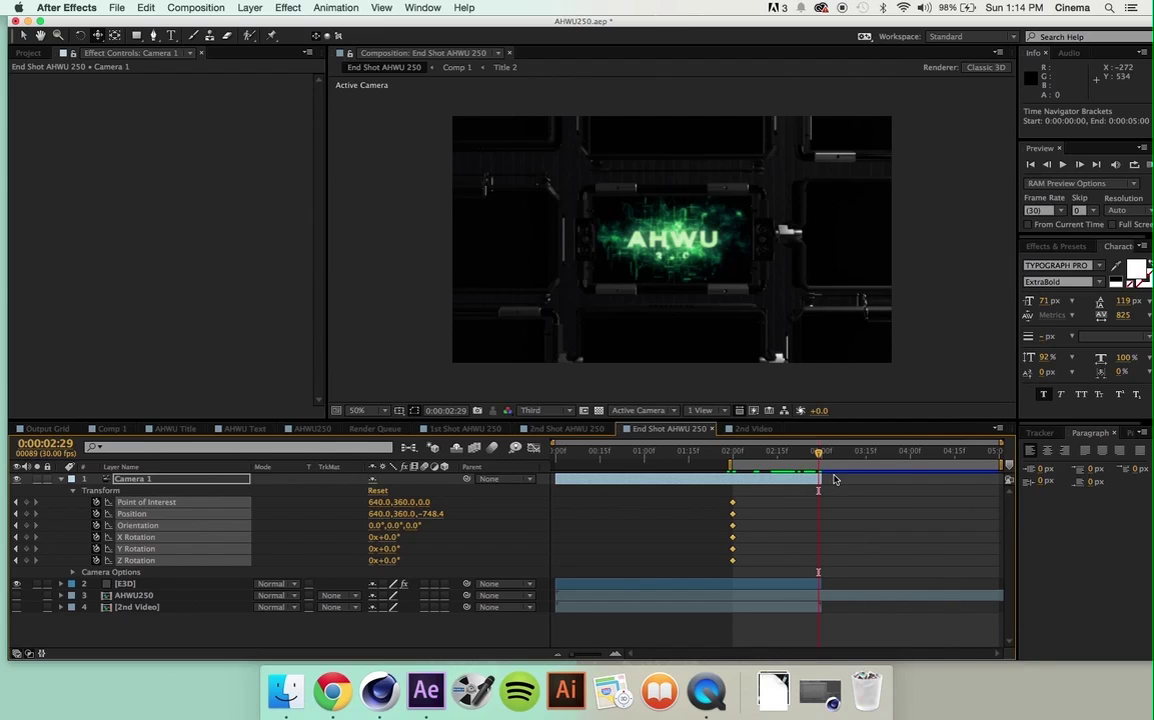
# - Extend Camera 1 and the E3D layer to about 0:00:04:20 and slide 2nd Video later
pyautogui.moveTo(822, 480); pyautogui.dragTo(968, 480)
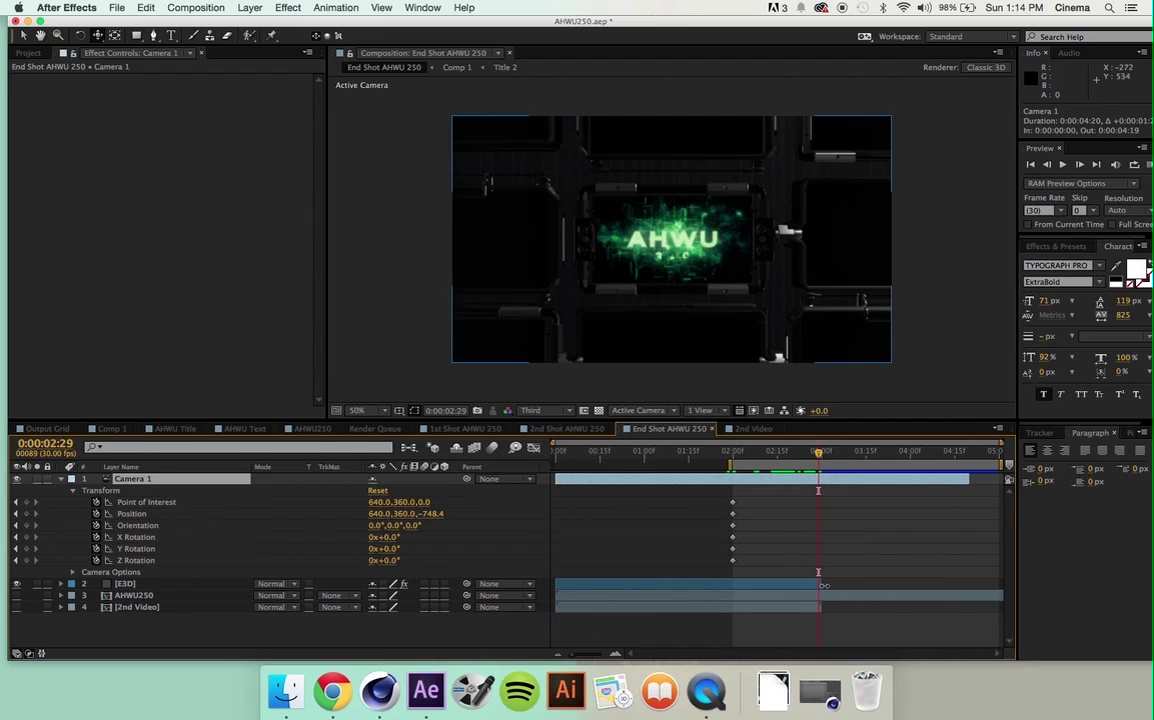
pyautogui.moveTo(823, 584); pyautogui.dragTo(941, 584)
pyautogui.moveTo(821, 610); pyautogui.dragTo(967, 613)
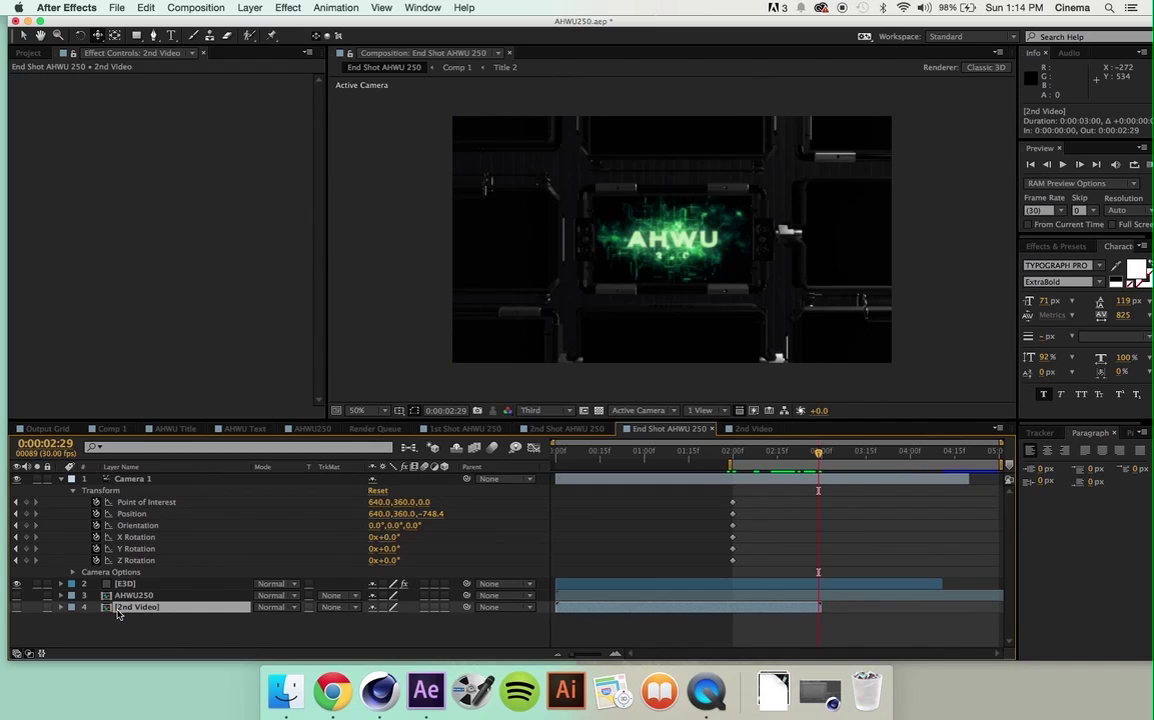
pyautogui.moveTo(612, 611); pyautogui.dragTo(674, 617)
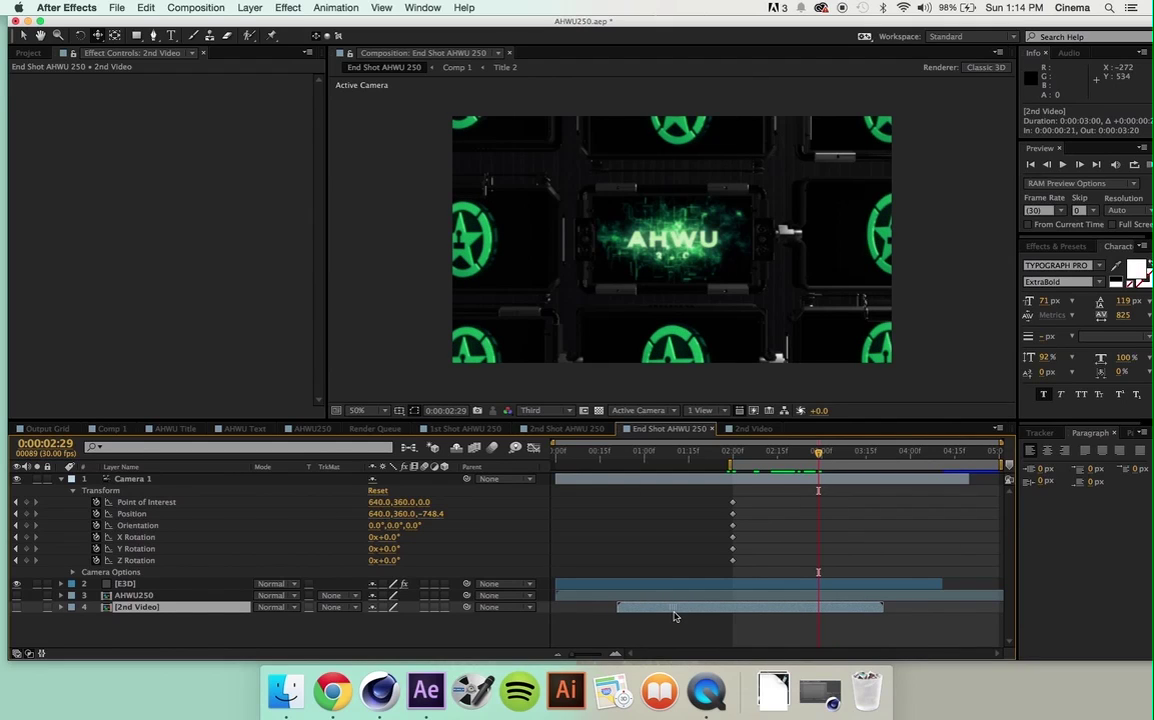
# - End the work area at 0:00:03:13 and retime 2nd Video to start at 0:00:01:15
pyautogui.moveTo(730, 455); pyautogui.dragTo(864, 458)
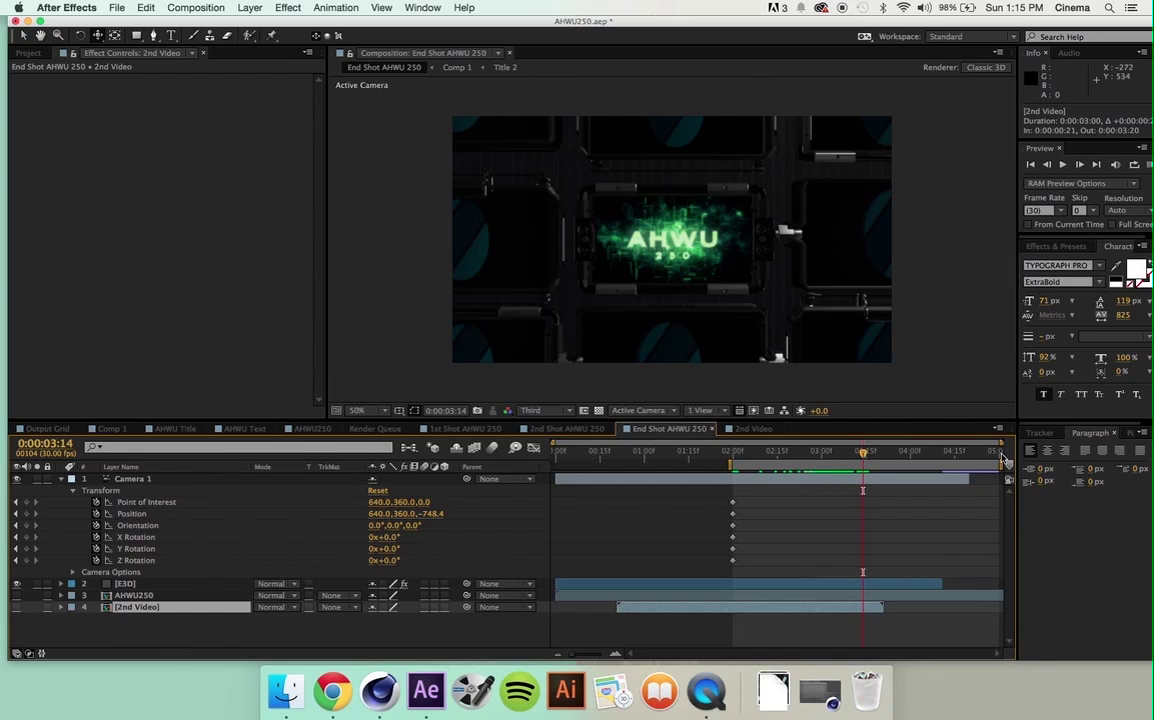
pyautogui.press('n')
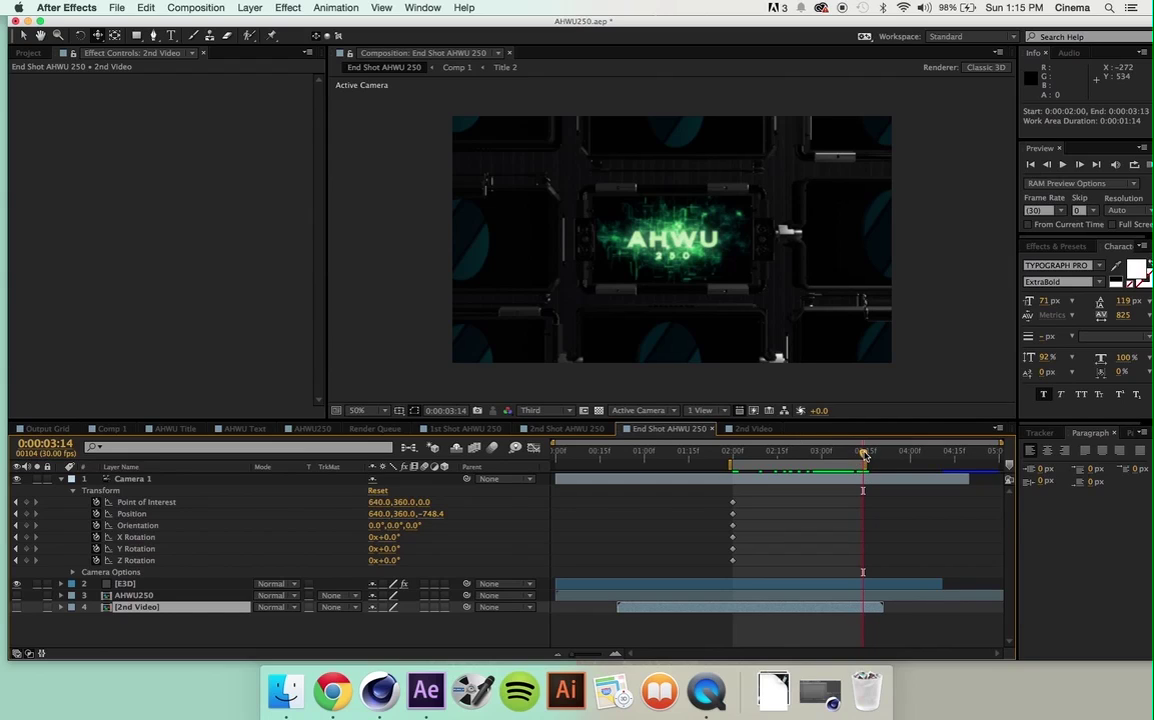
pyautogui.moveTo(843, 609); pyautogui.dragTo(920, 608)
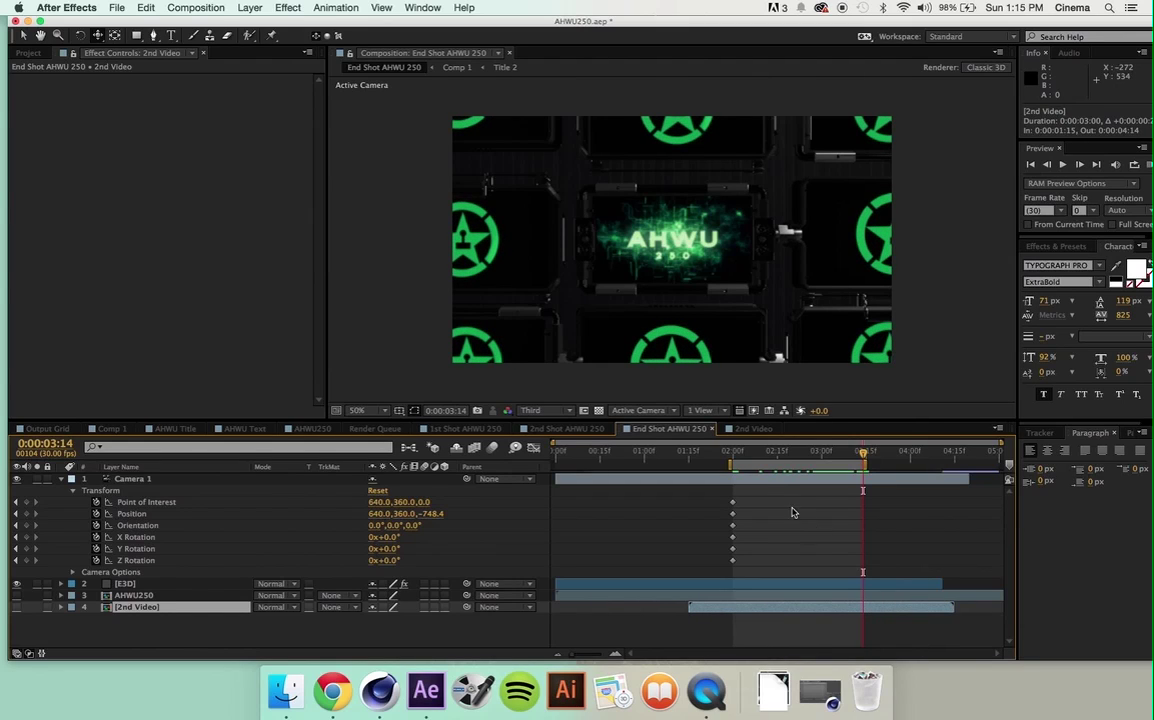
pyautogui.click(763, 458)
pyautogui.moveTo(771, 462); pyautogui.dragTo(732, 462)
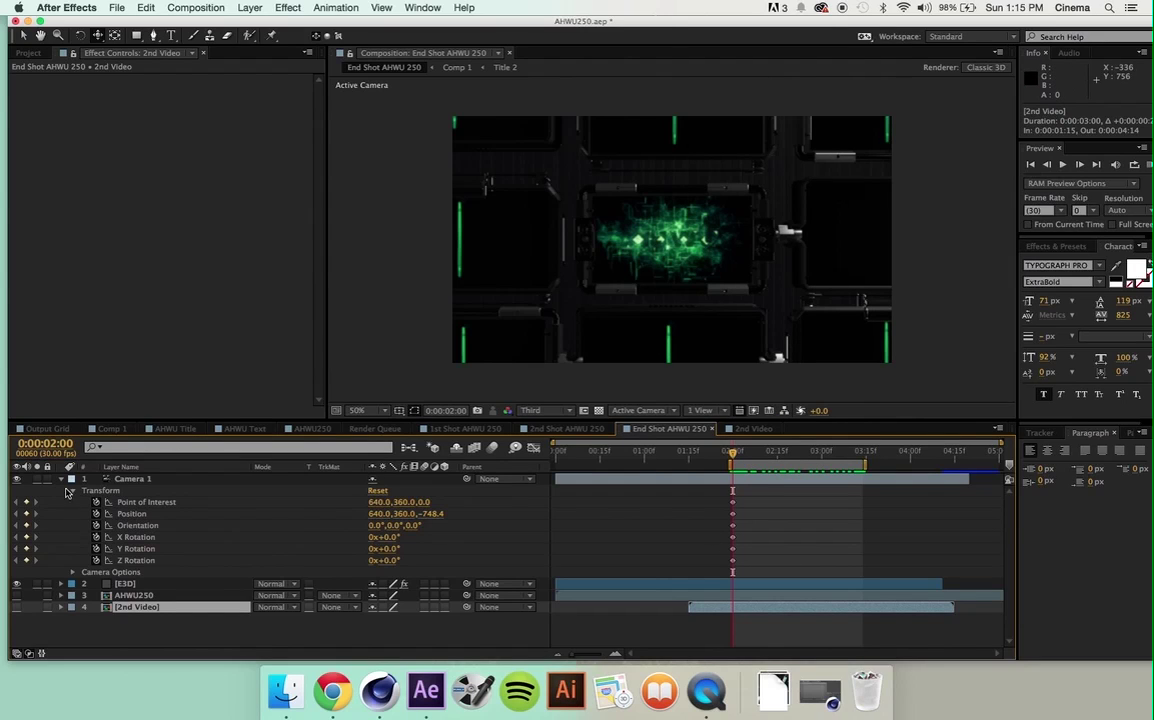
# - Dolly Camera 1 in toward the logo at 0:00:03:14 and recentre it
pyautogui.click(862, 453)
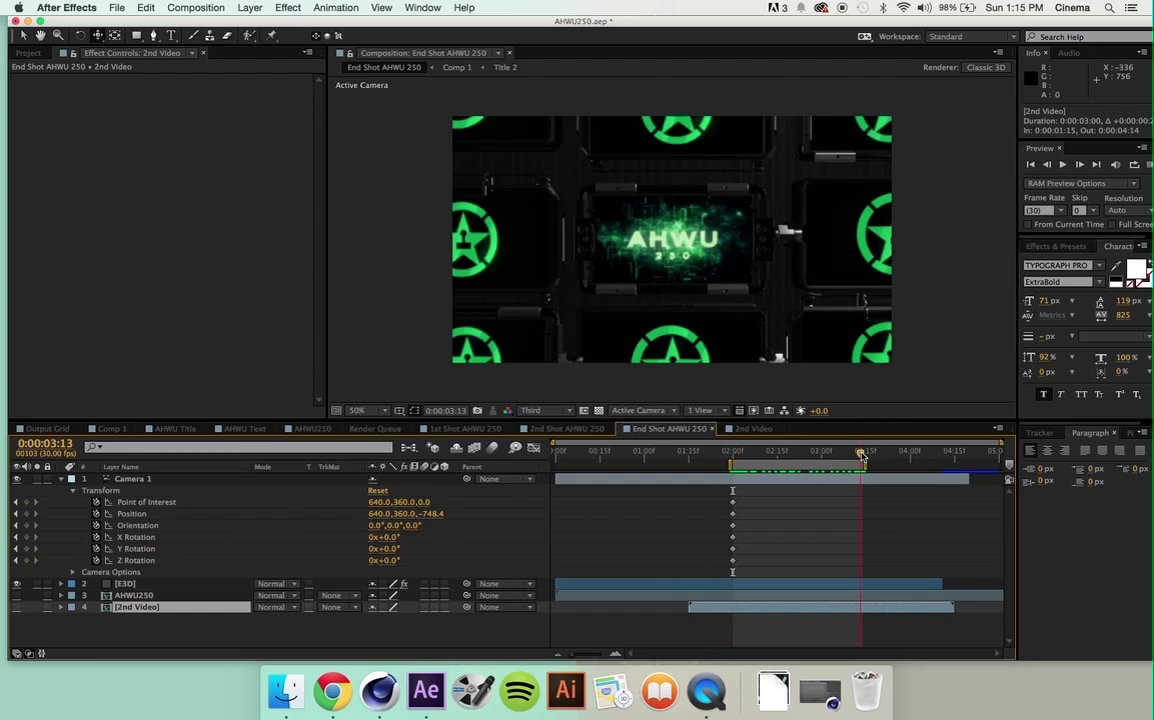
pyautogui.moveTo(862, 453); pyautogui.dragTo(865, 455)
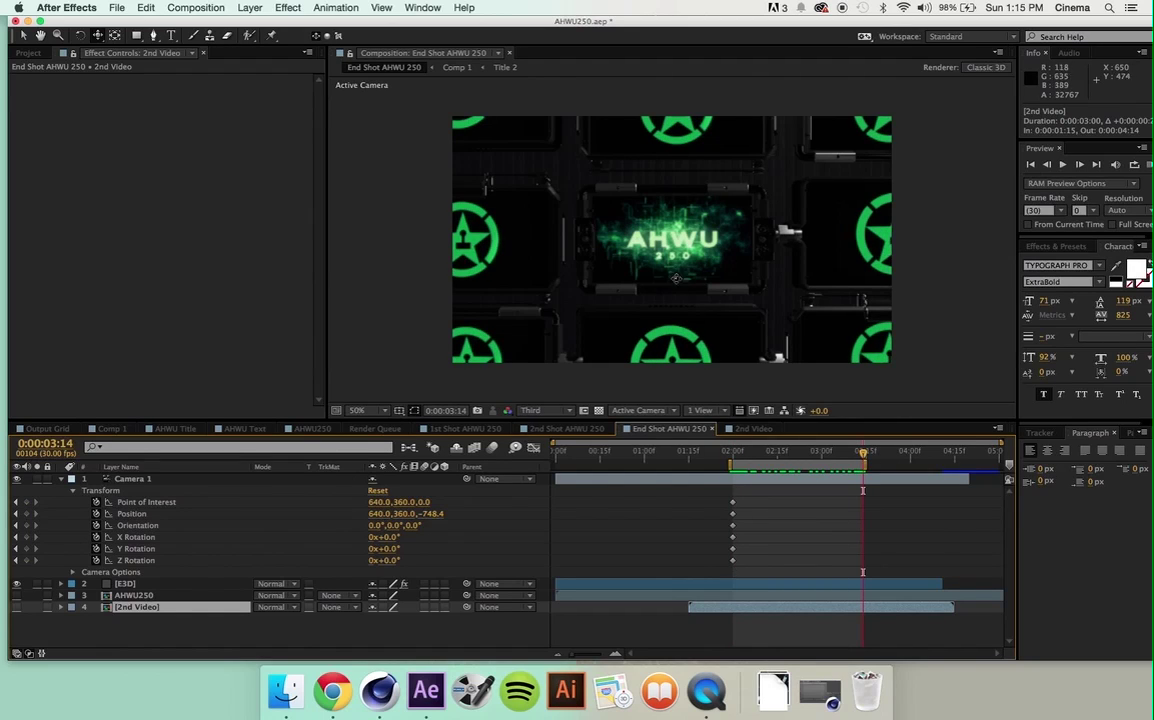
pyautogui.moveTo(680, 270); pyautogui.dragTo(687, 139)
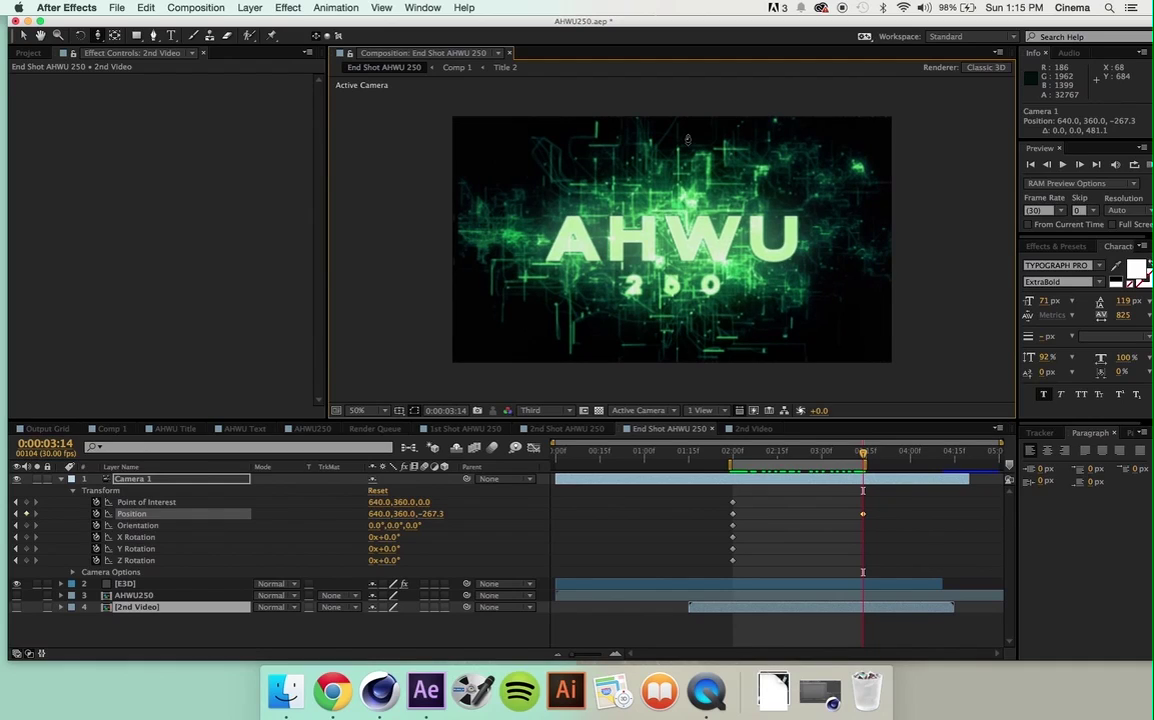
pyautogui.click(682, 251)
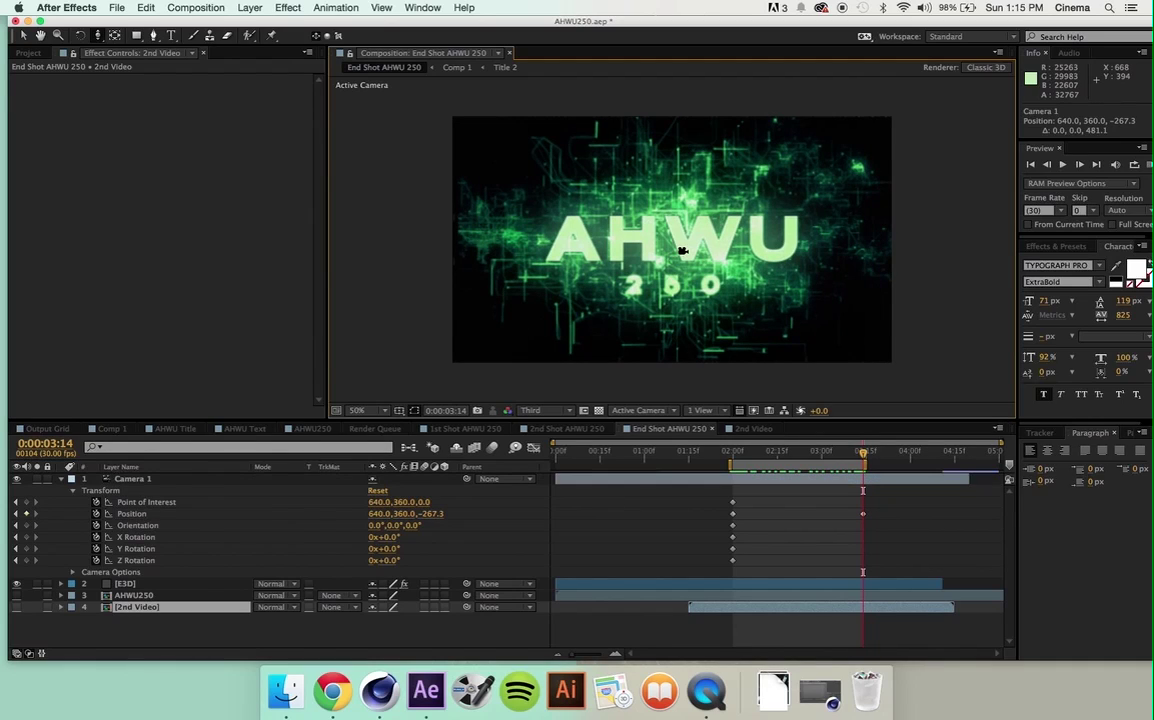
pyautogui.moveTo(682, 251); pyautogui.dragTo(682, 251)
pyautogui.press('F2')
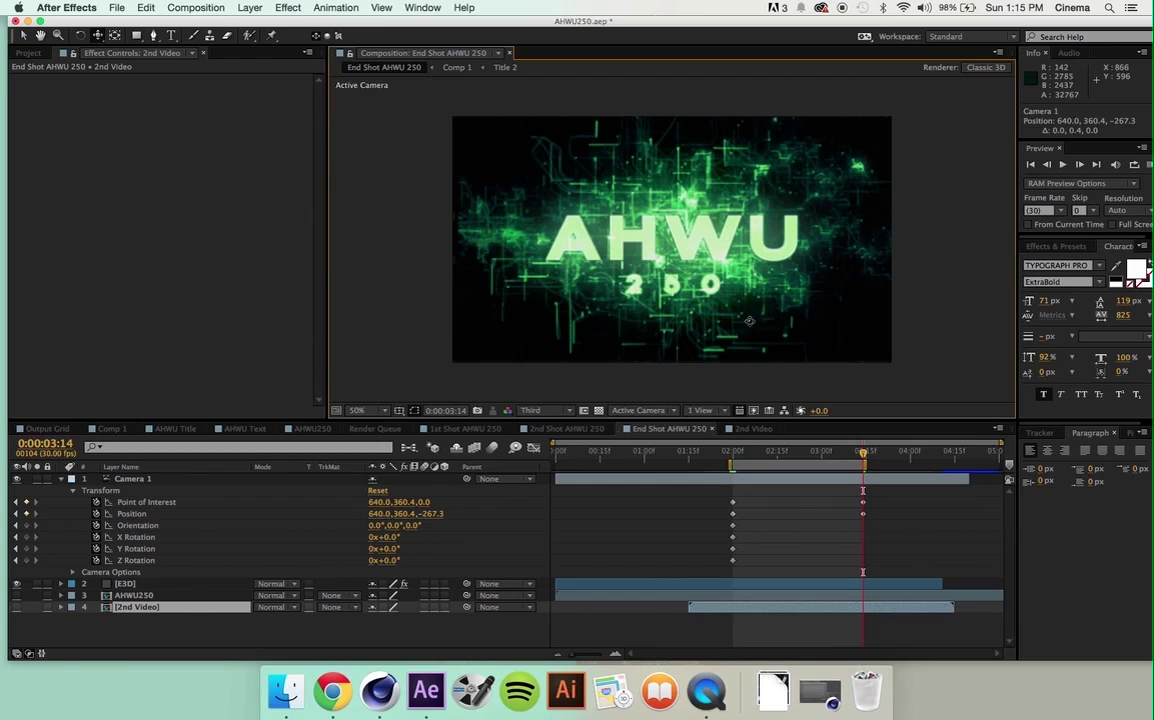
# - Apply Easy Ease to Camera 1's keyframes at 0:00:03:14 and preview the push-in
pyautogui.press('v')
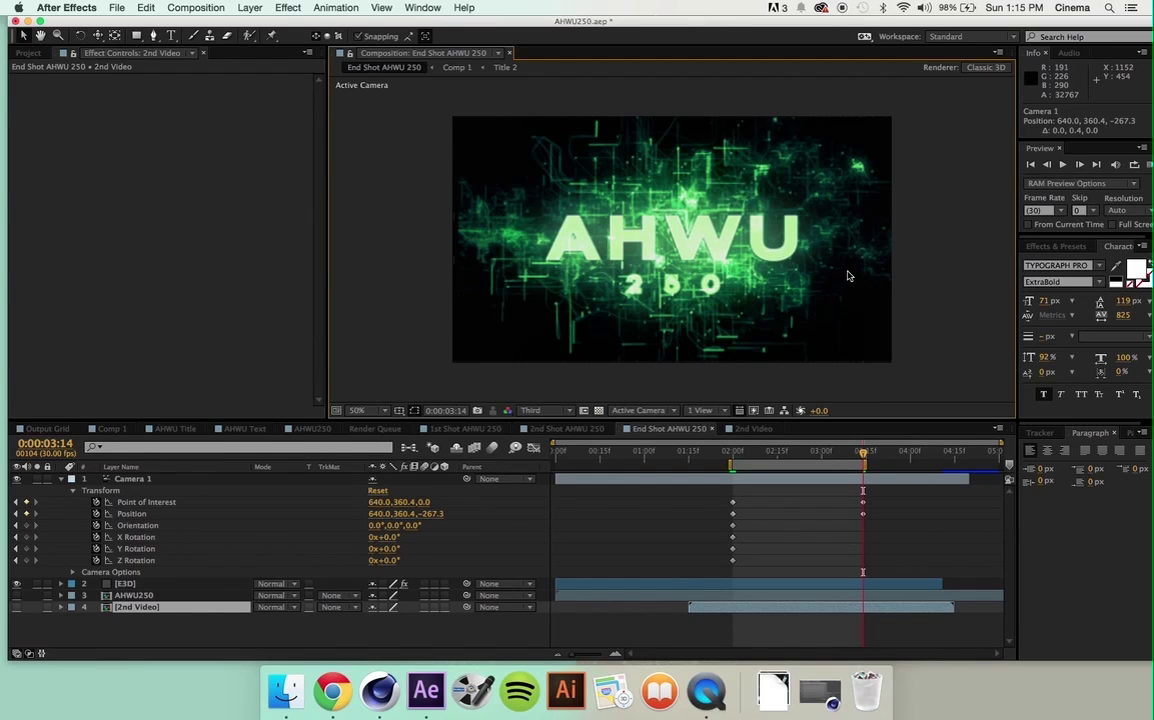
pyautogui.moveTo(873, 496); pyautogui.dragTo(856, 519)
pyautogui.rightClick(864, 514)
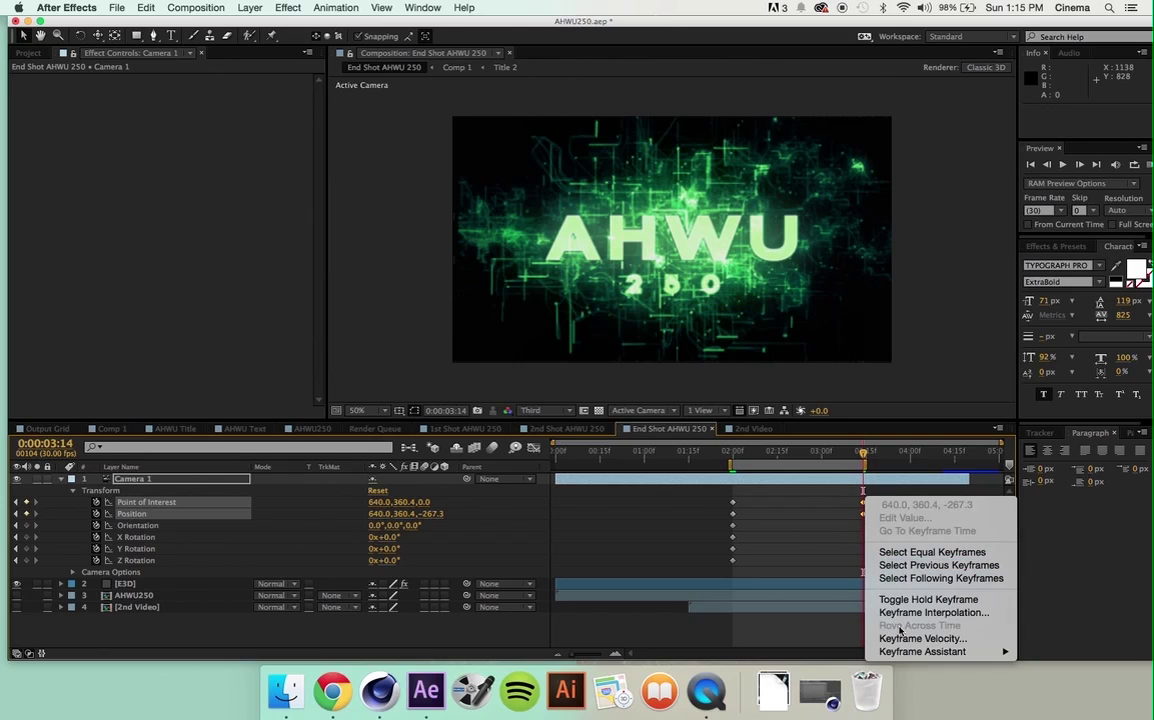
pyautogui.moveTo(905, 655)
pyautogui.click(745, 573)
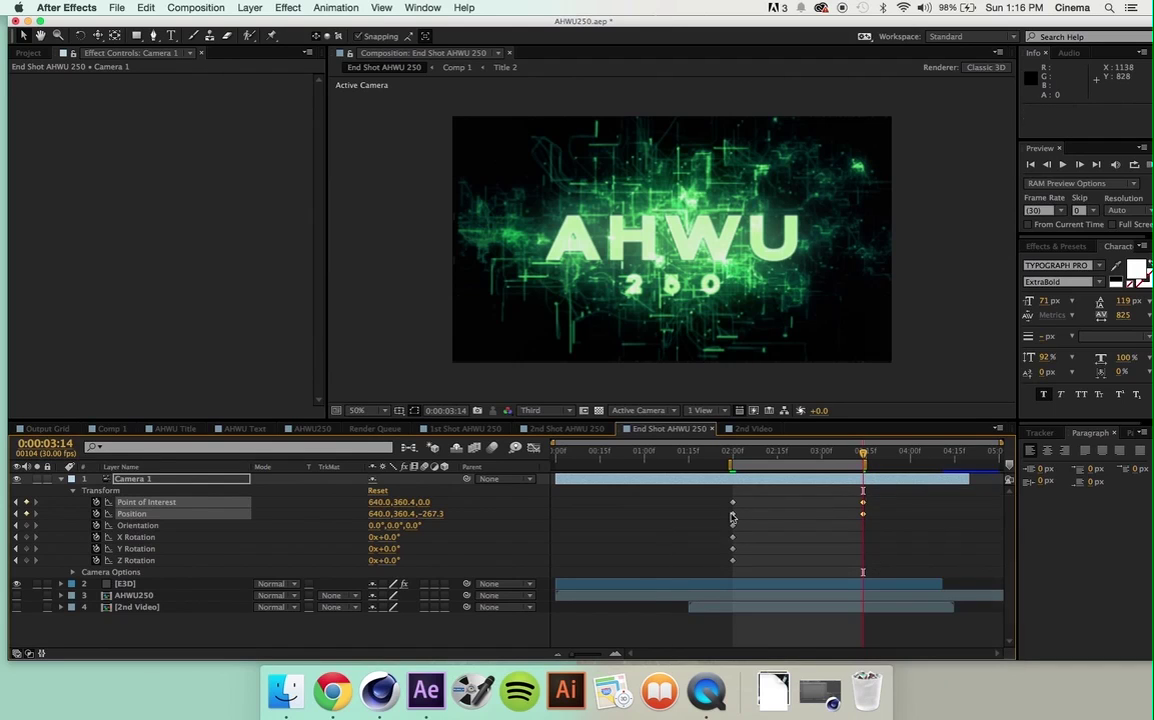
pyautogui.moveTo(711, 491); pyautogui.dragTo(732, 518)
pyautogui.click(737, 485)
pyautogui.moveTo(735, 462)
pyautogui.mouseDown()
pyautogui.moveTo(860, 462)
pyautogui.moveTo(732, 459)
pyautogui.mouseUp()
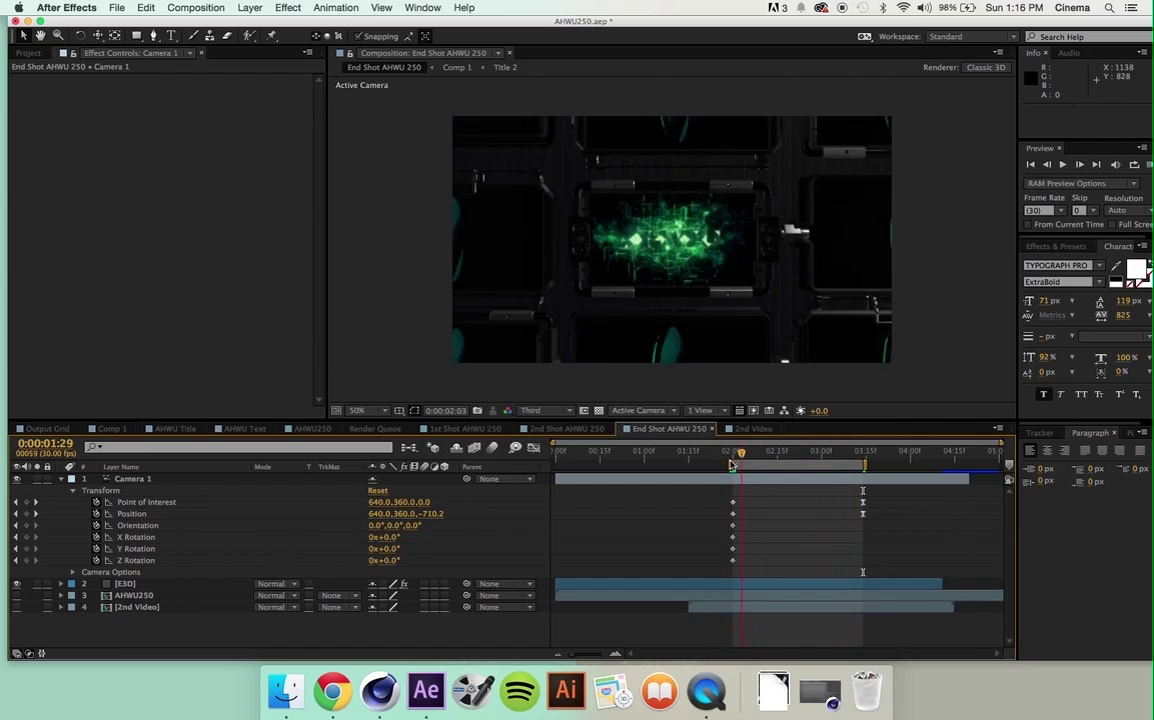
# - Turn on Camera 1's Depth of Field with Blur Level 200% and Aperture 50 pixels
pyautogui.click(73, 492)
pyautogui.click(73, 503)
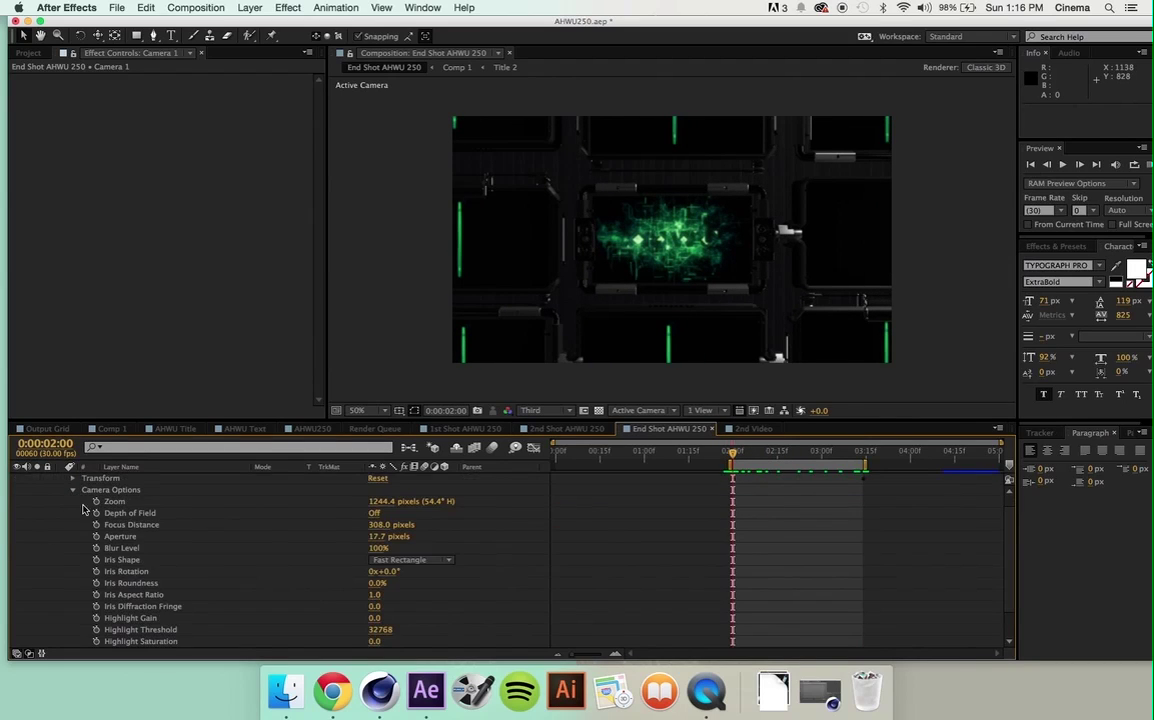
pyautogui.click(374, 513)
pyautogui.click(377, 549)
pyautogui.write('200')
pyautogui.press('Return')
pyautogui.click(376, 539)
pyautogui.write('50')
pyautogui.press('Return')
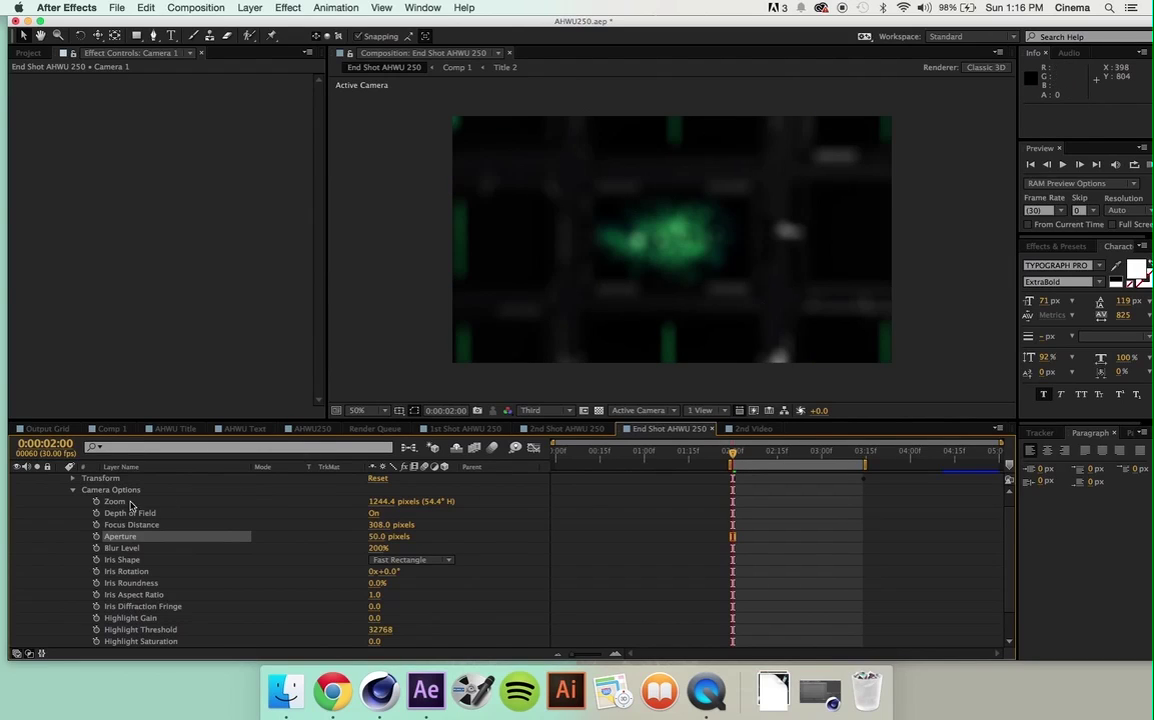
# - Lower Focus Distance to about 202 pixels and start keyframing Focus Distance, Aperture and Blur Level
pyautogui.moveTo(390, 524); pyautogui.dragTo(296, 525)
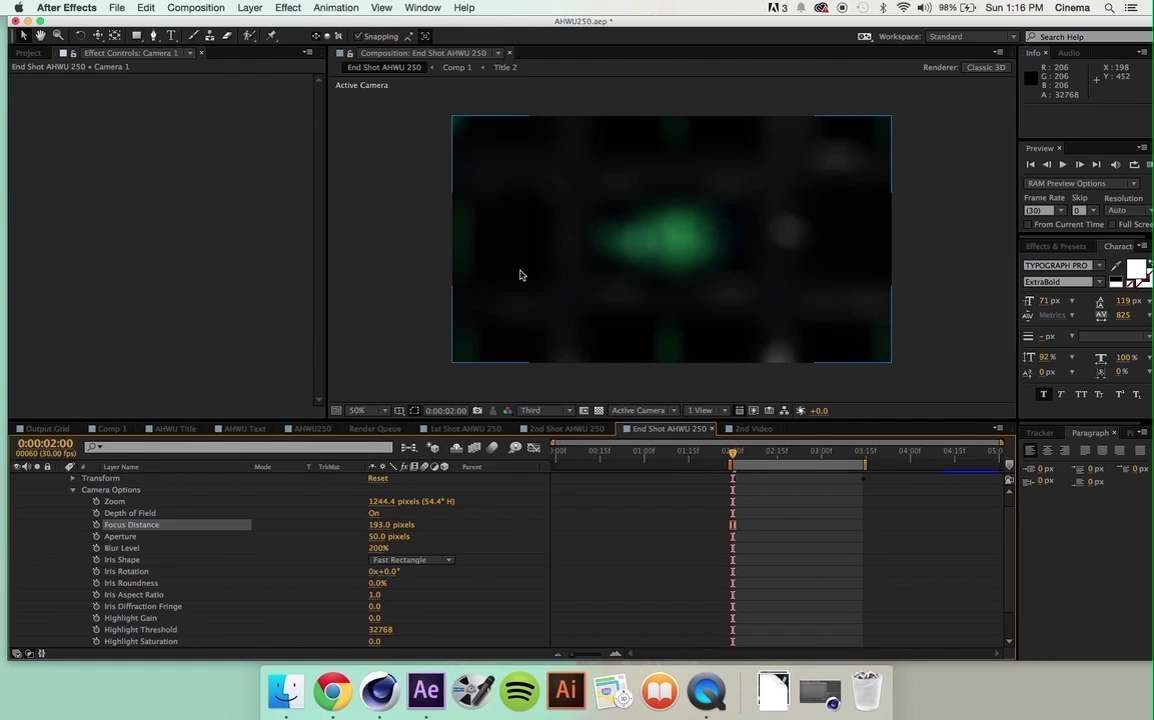
pyautogui.click(96, 524)
pyautogui.click(96, 536)
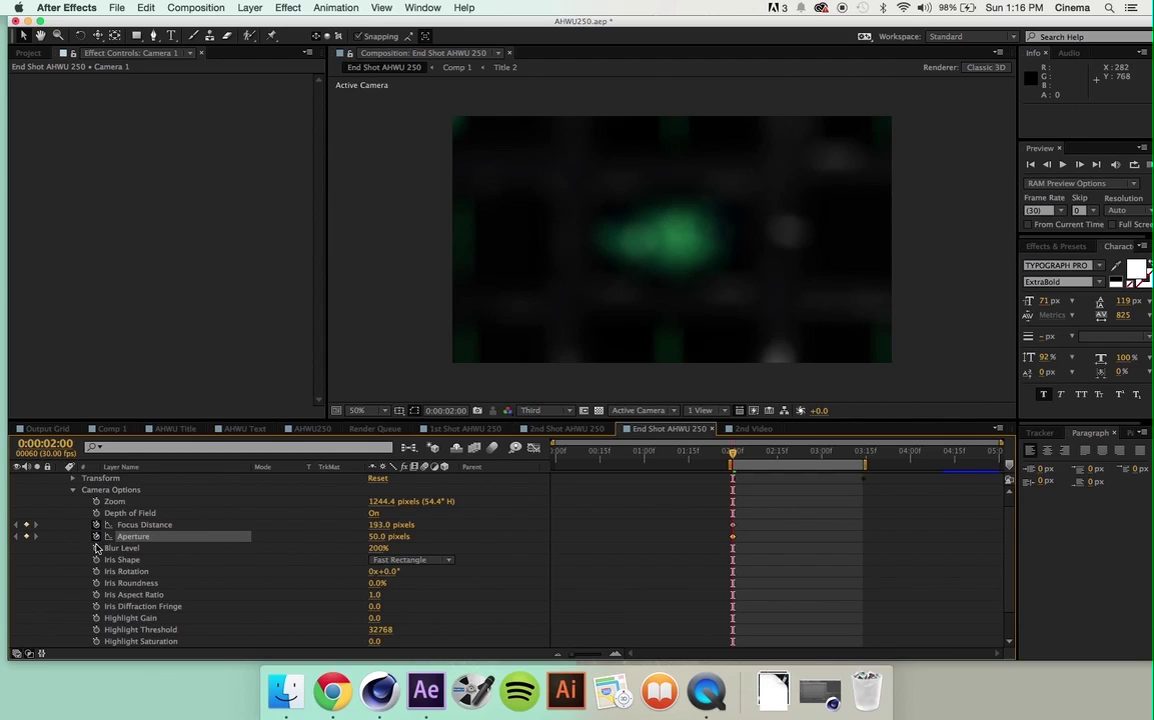
pyautogui.click(96, 548)
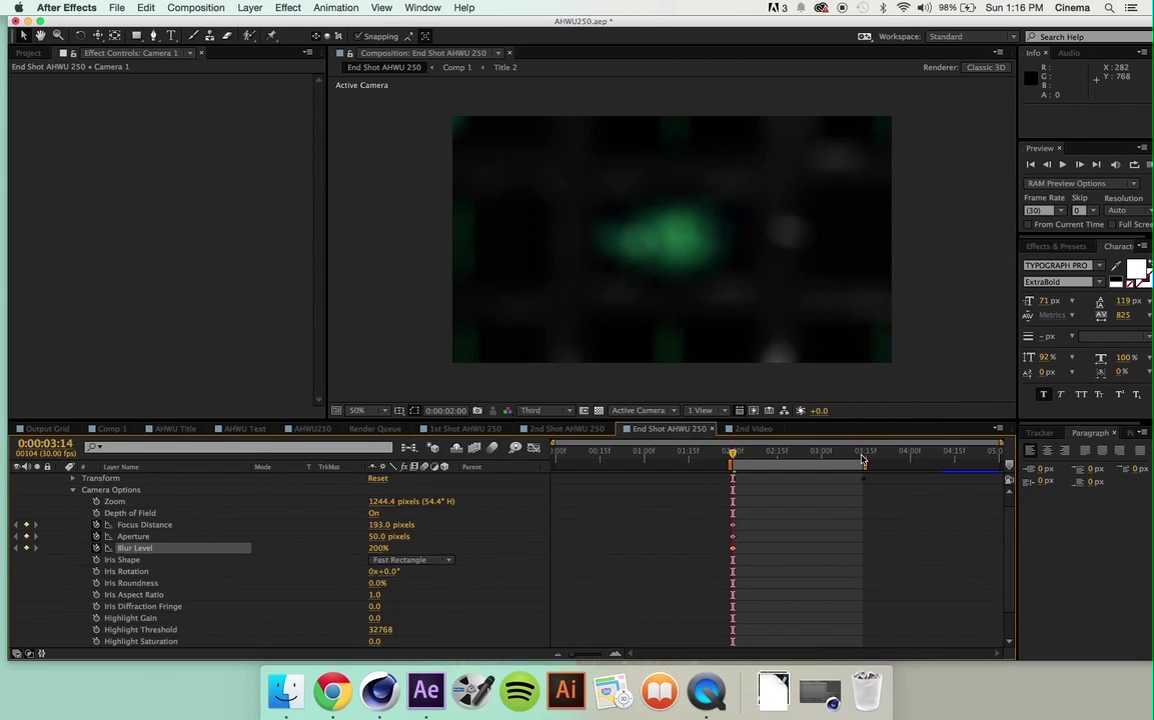
# - Add focus keyframes near 0:00:02:29 and raise Focus Distance to about 266 pixels at 0:00:03:14
pyautogui.click(862, 459)
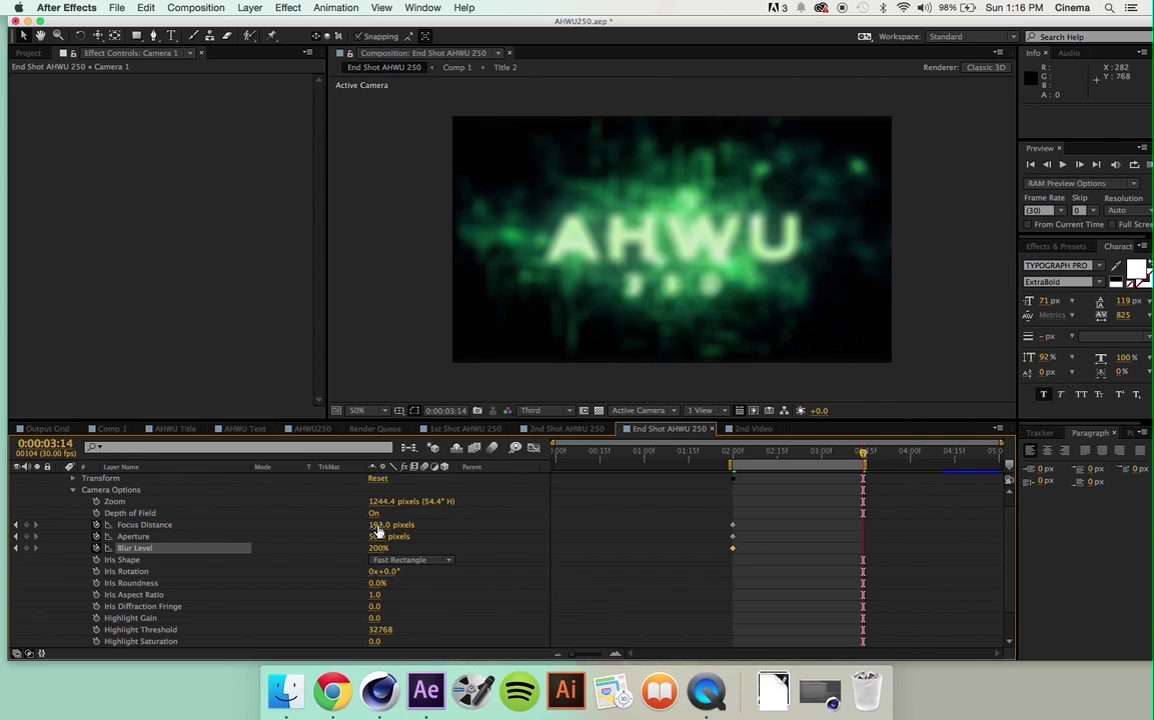
pyautogui.moveTo(849, 457); pyautogui.dragTo(818, 458)
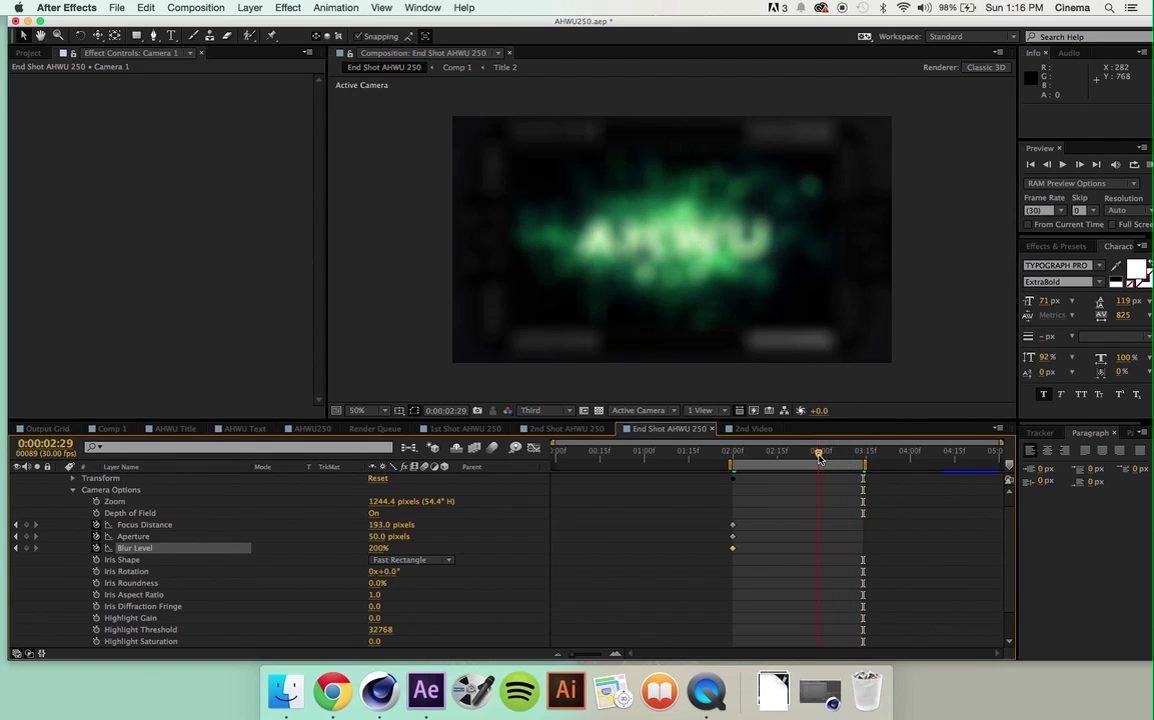
pyautogui.click(26, 524)
pyautogui.click(26, 536)
pyautogui.click(26, 548)
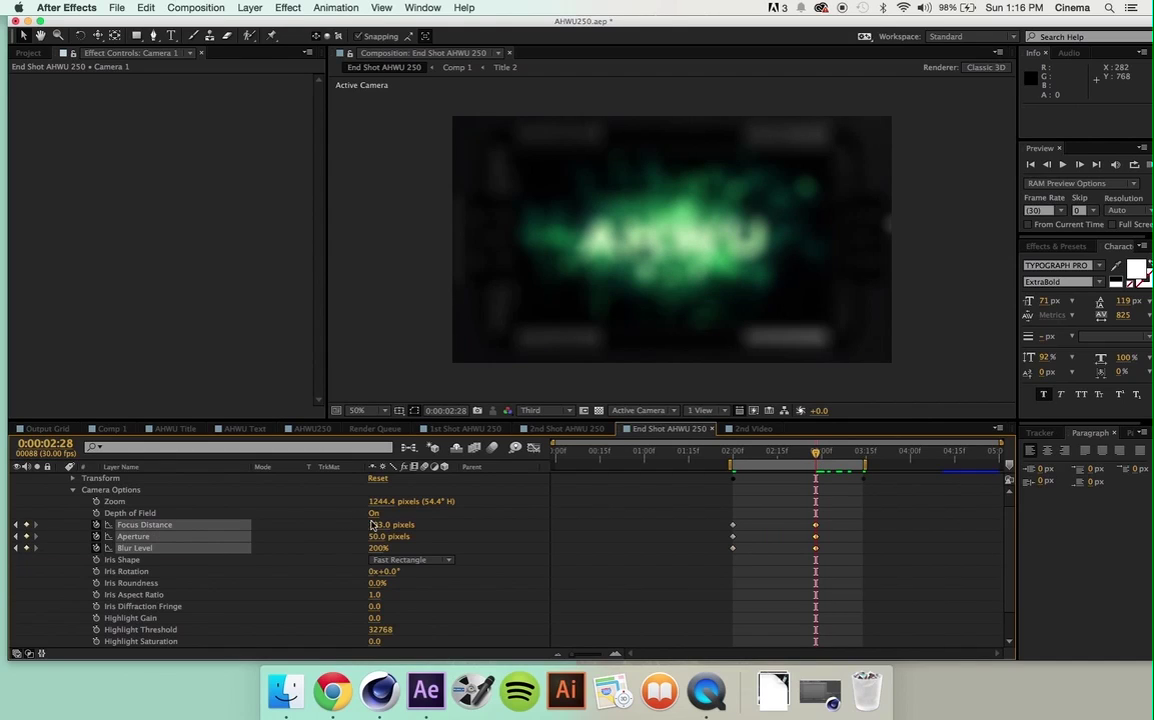
pyautogui.moveTo(386, 528); pyautogui.dragTo(397, 527)
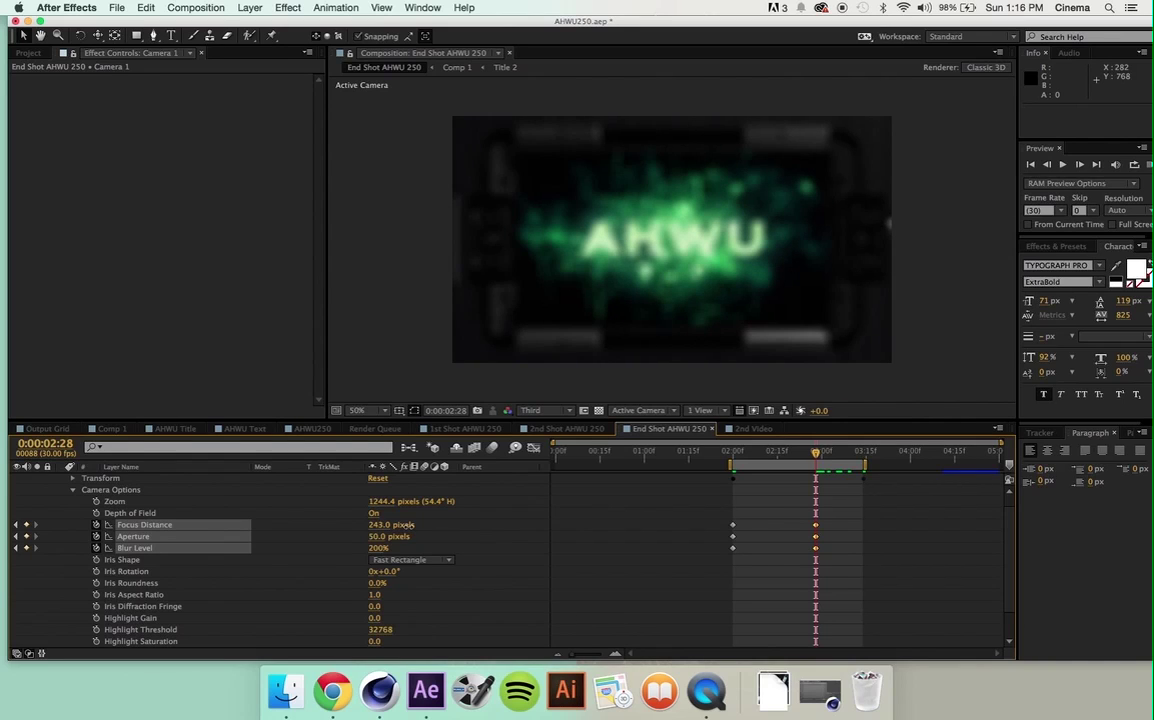
pyautogui.click(407, 524)
pyautogui.moveTo(857, 452); pyautogui.dragTo(864, 453)
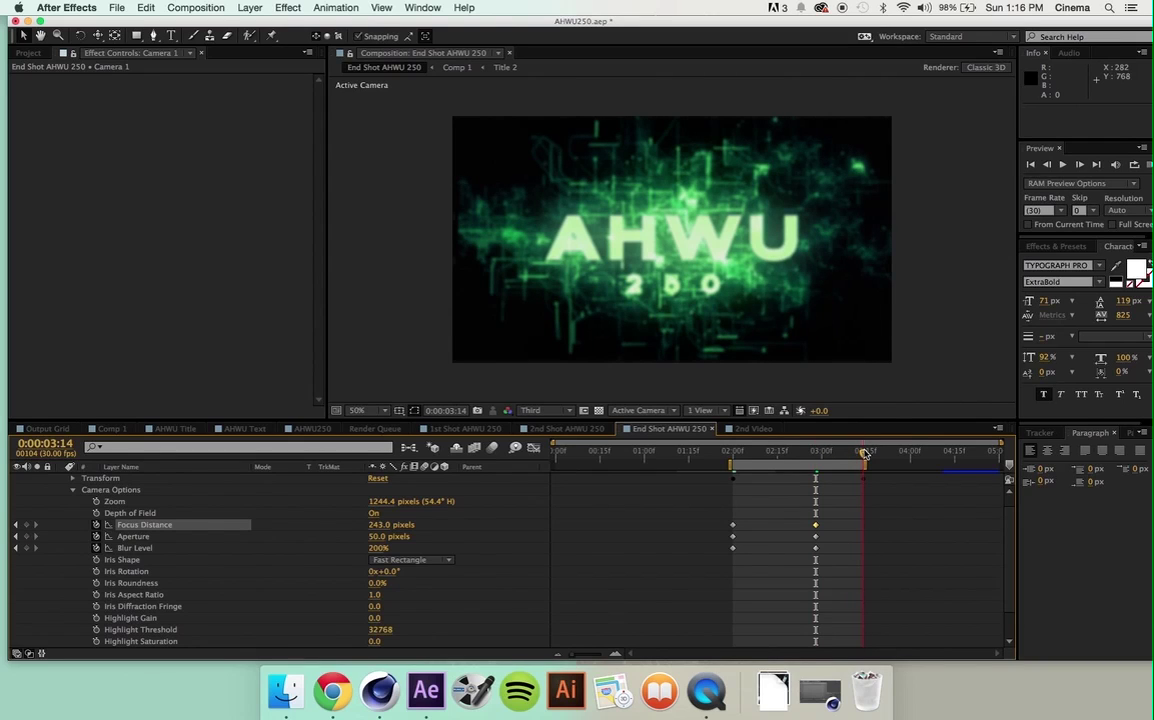
pyautogui.moveTo(373, 524); pyautogui.dragTo(388, 524)
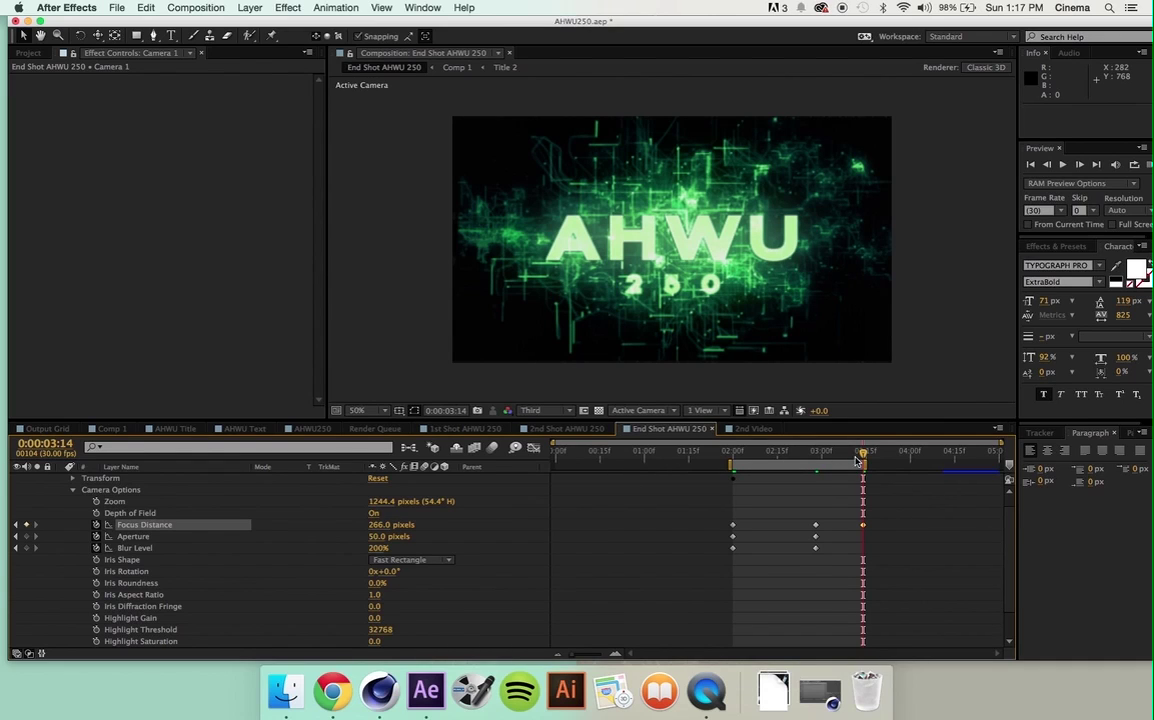
pyautogui.moveTo(855, 461); pyautogui.dragTo(730, 456)
# - Split the viewer into top and camera views and fine-tune Focus Distance near 0:00:03:09
pyautogui.click(711, 411)
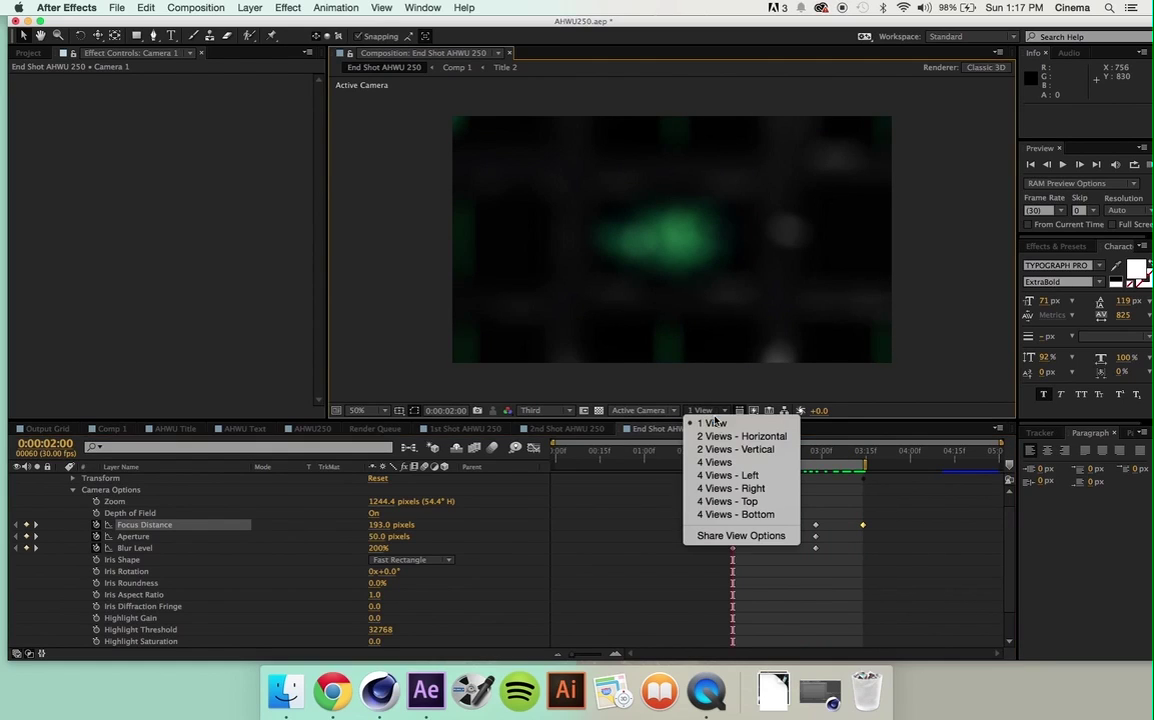
pyautogui.click(730, 436)
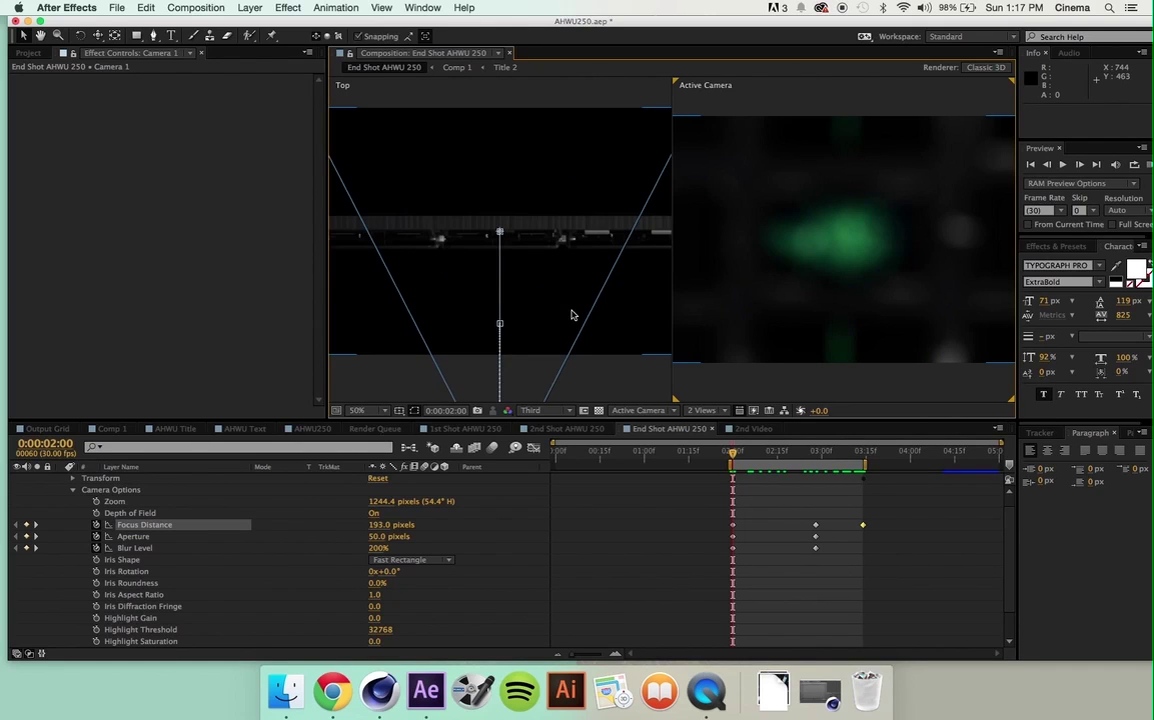
pyautogui.moveTo(819, 458); pyautogui.dragTo(860, 458)
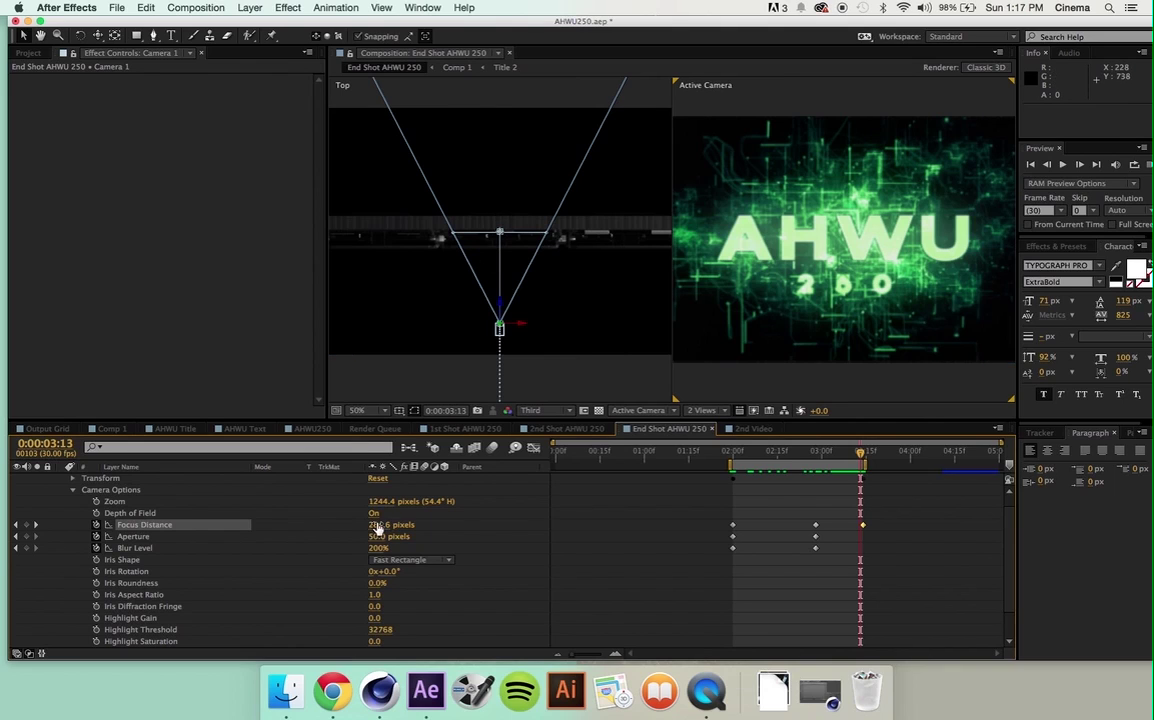
pyautogui.moveTo(372, 524)
pyautogui.mouseDown()
pyautogui.moveTo(358, 524)
pyautogui.moveTo(382, 524)
pyautogui.mouseUp()
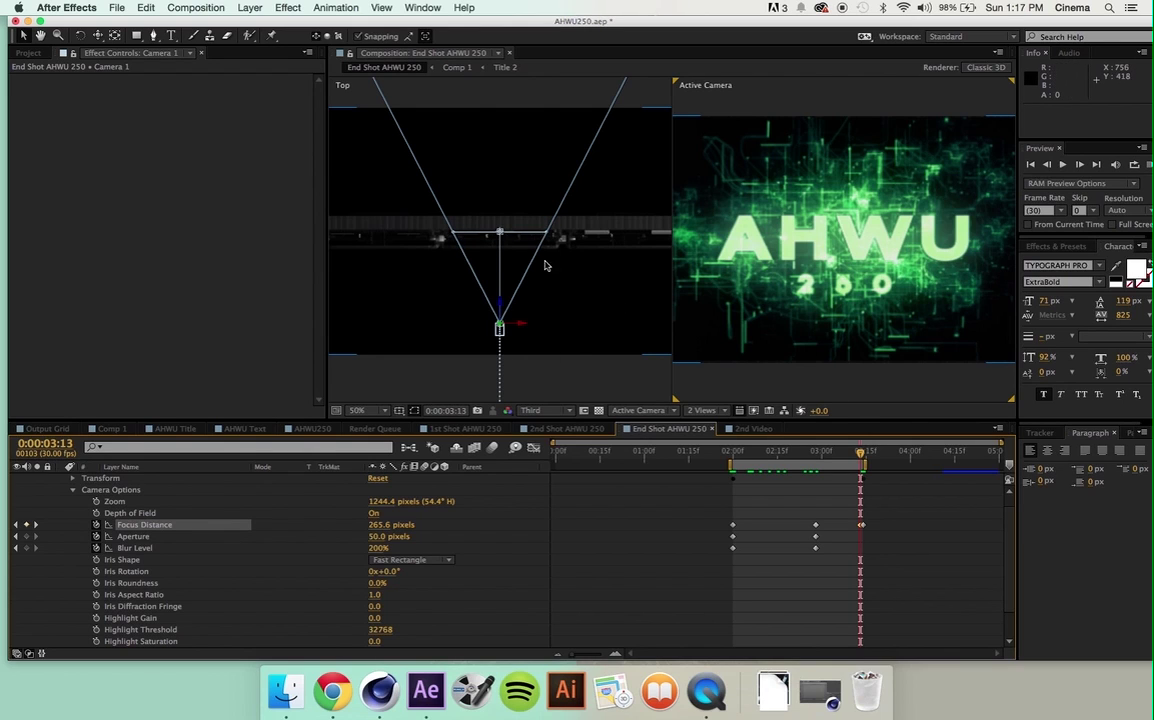
# - Return to a single camera view, check the 1:29 frame and resolution, and show the Project panel
pyautogui.click(707, 412)
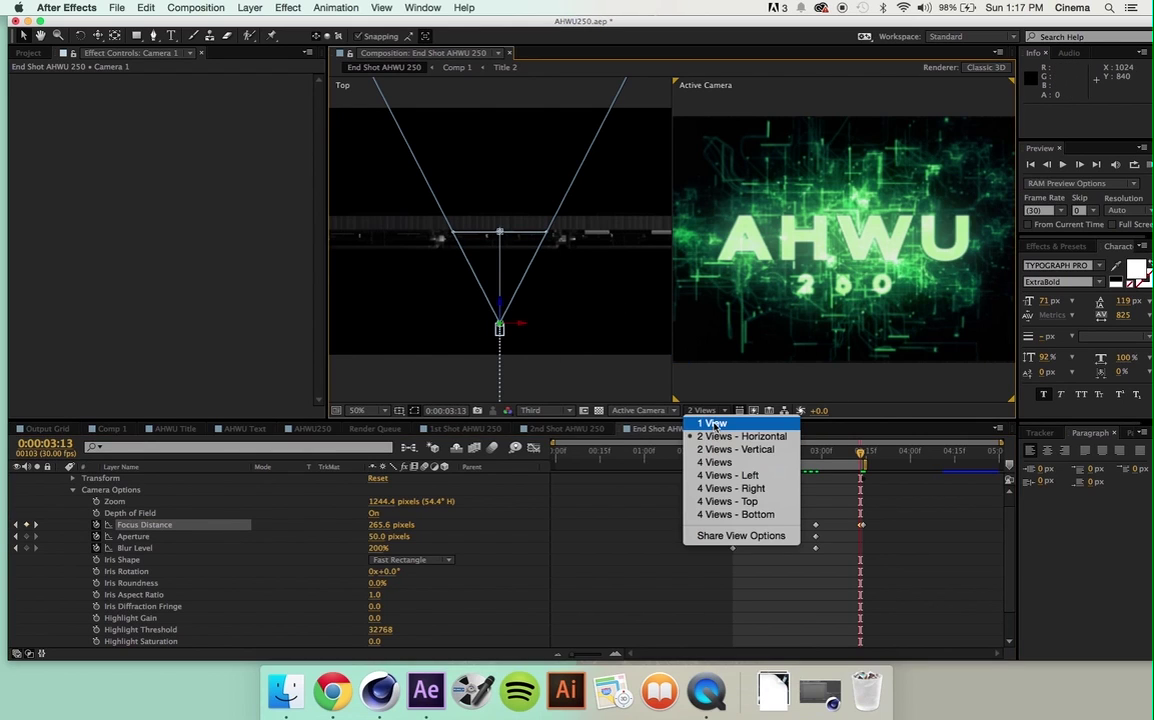
pyautogui.click(710, 420)
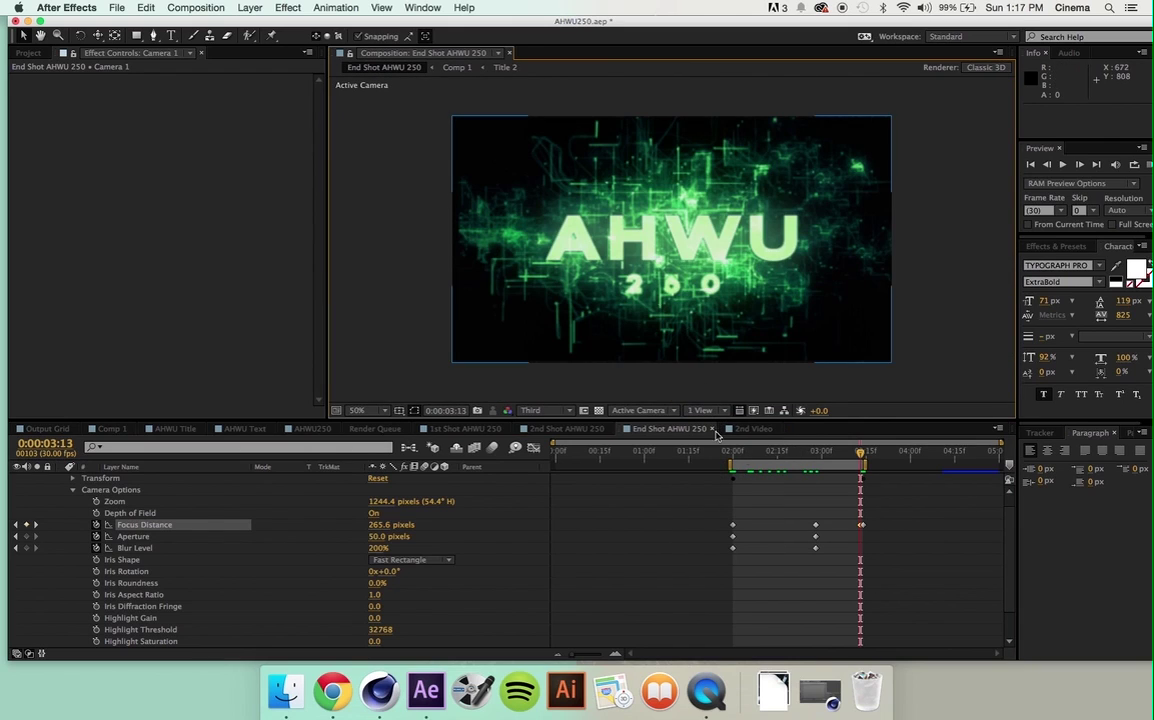
pyautogui.click(731, 453)
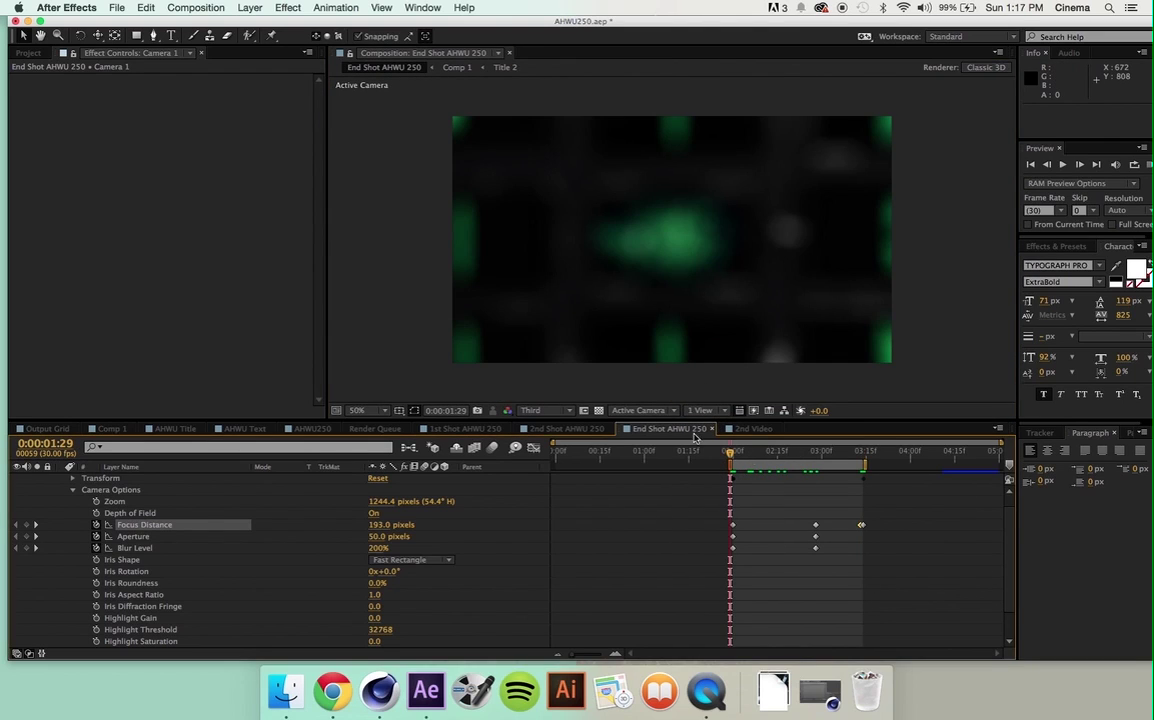
pyautogui.click(530, 410)
pyautogui.click(543, 408)
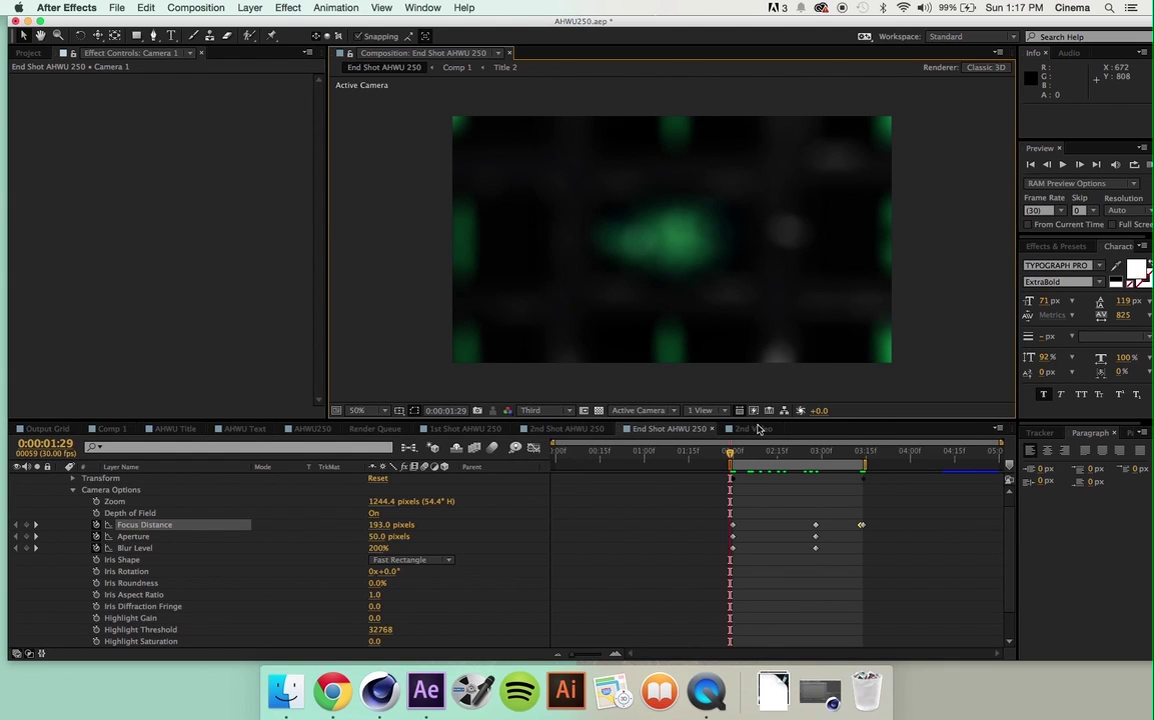
pyautogui.click(27, 52)
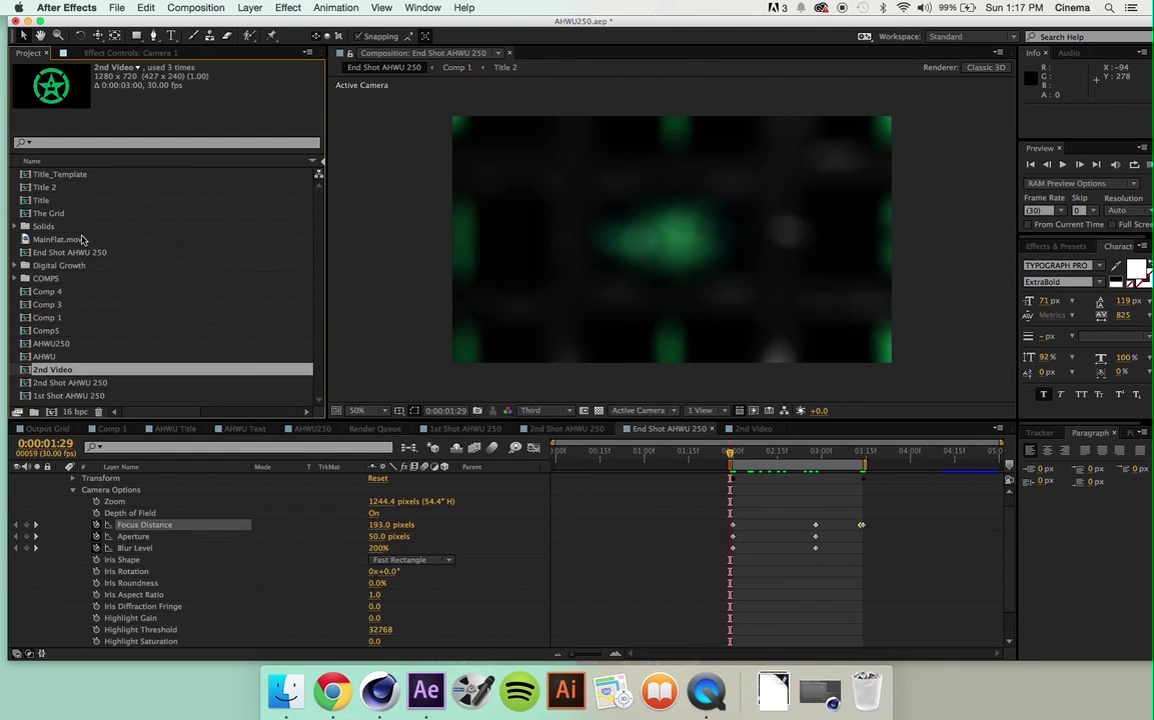
# - Create a new 1280×720, 30 fps composition named 'All' lasting 0:00:10:00
pyautogui.click(196, 7)
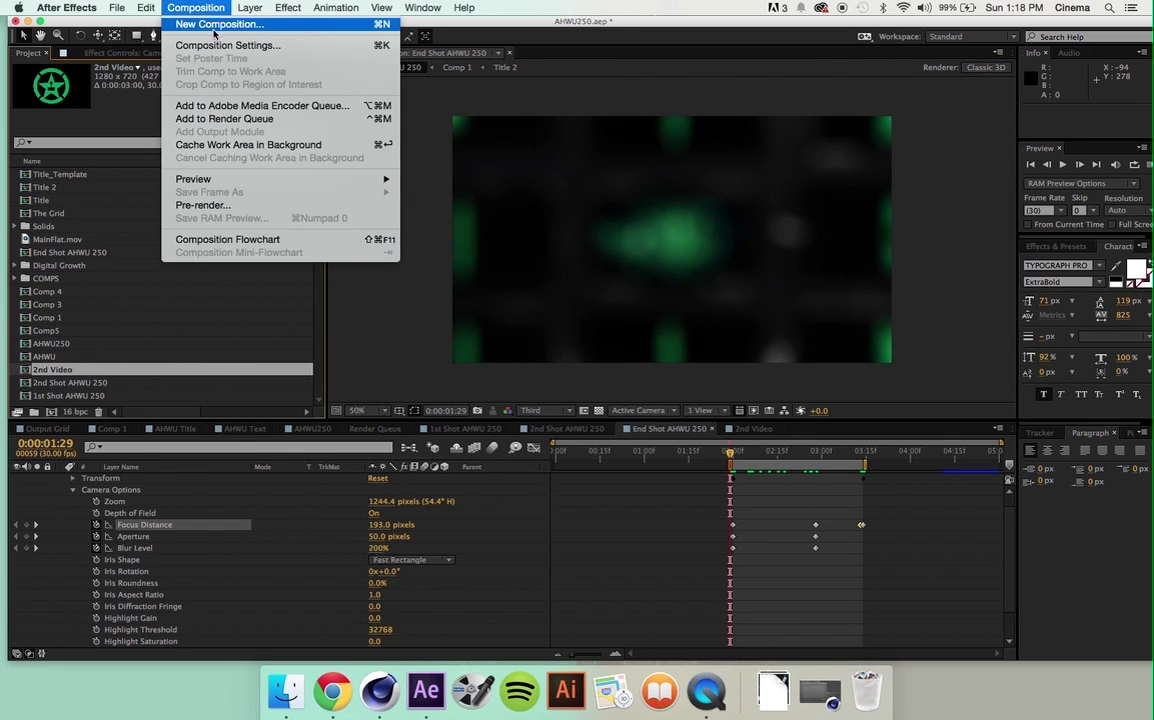
pyautogui.click(186, 25)
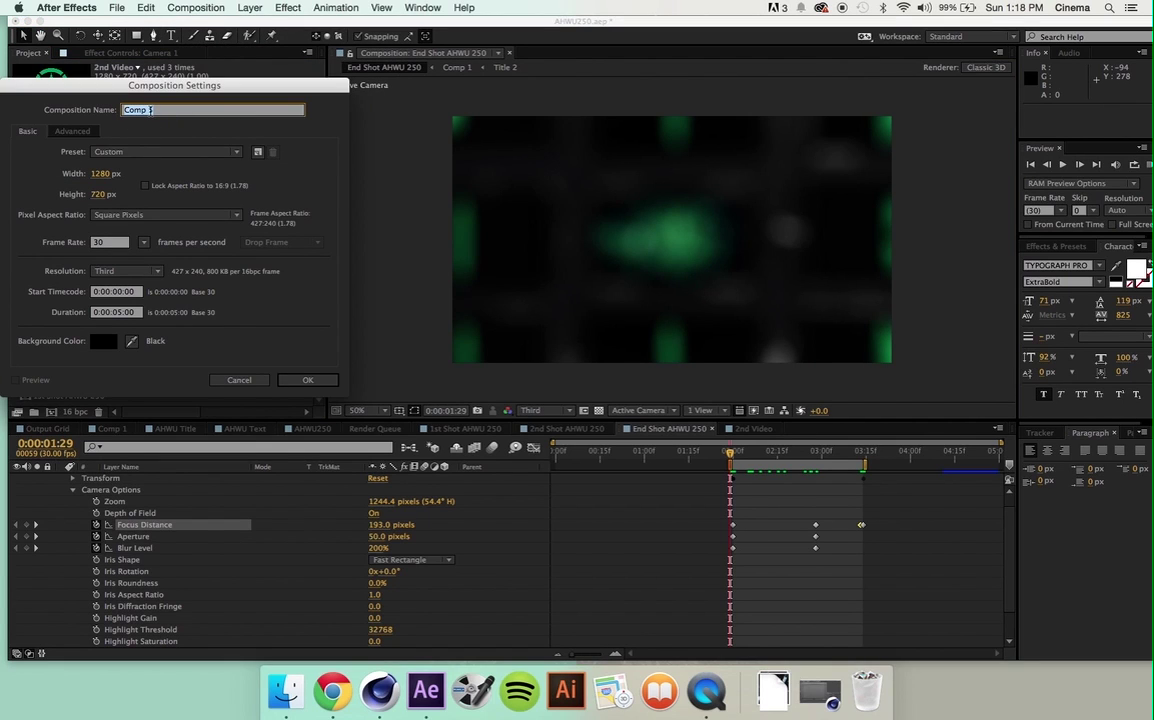
pyautogui.write('All')
pyautogui.click(119, 313)
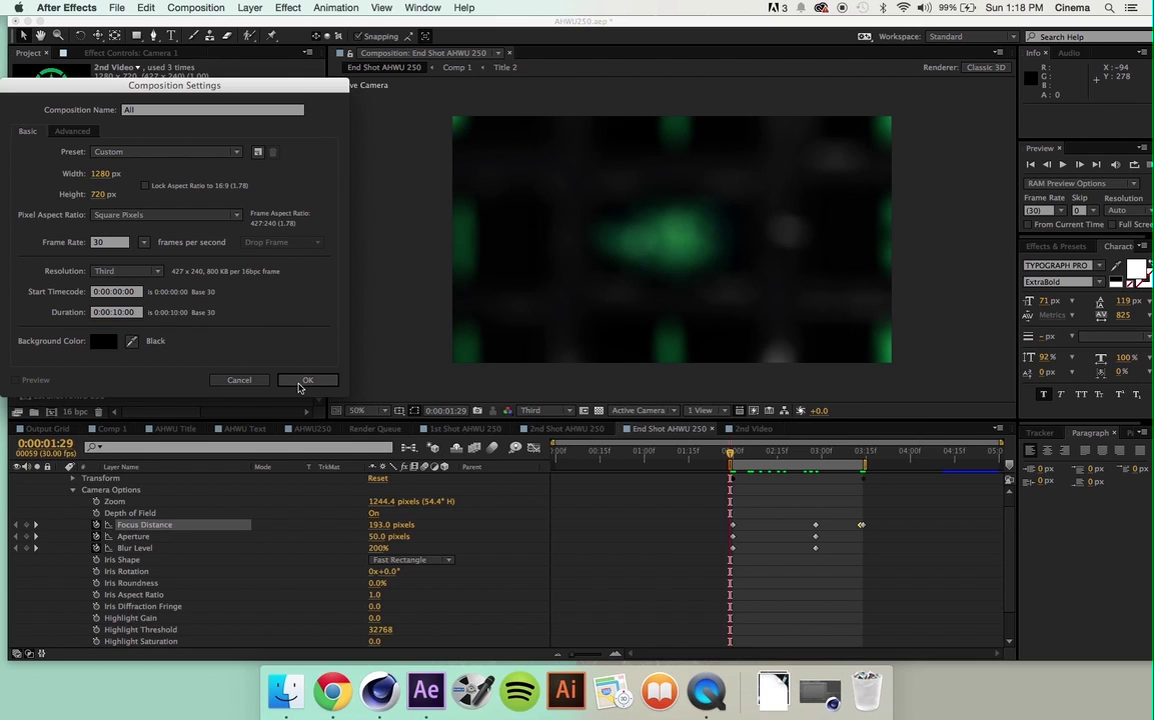
pyautogui.click(303, 379)
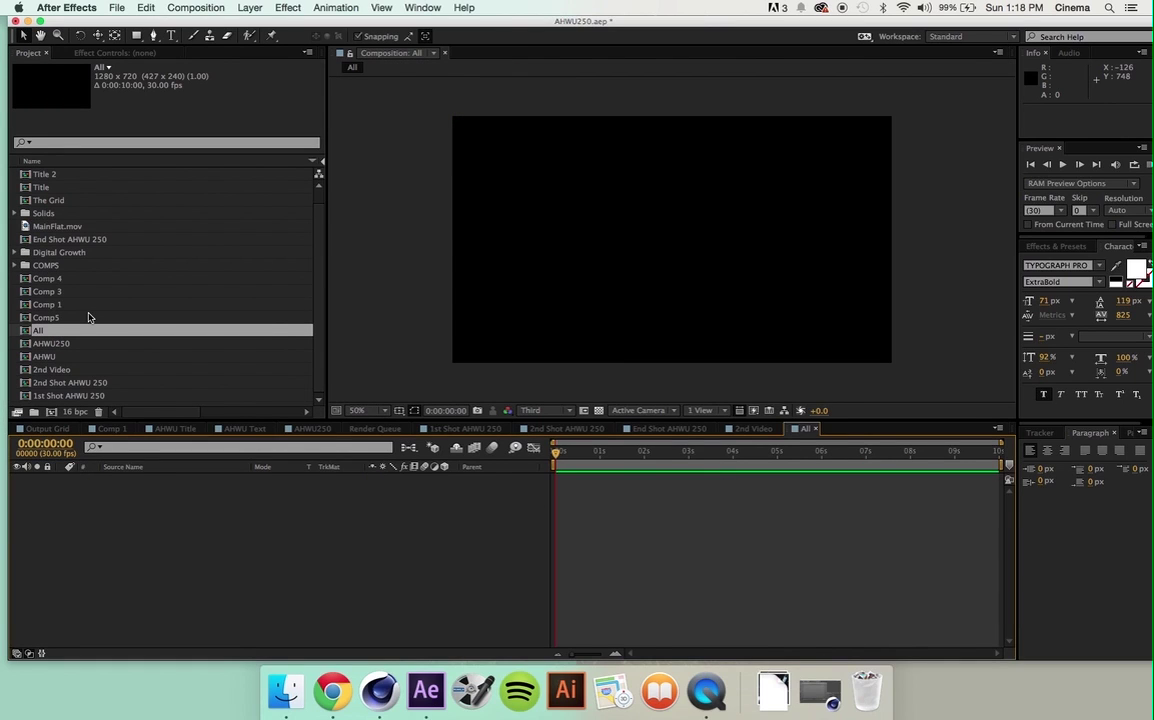
# - Add 1st Shot, 2nd Shot and End Shot AHWU 250 comps as layers in All
pyautogui.click(52, 396)
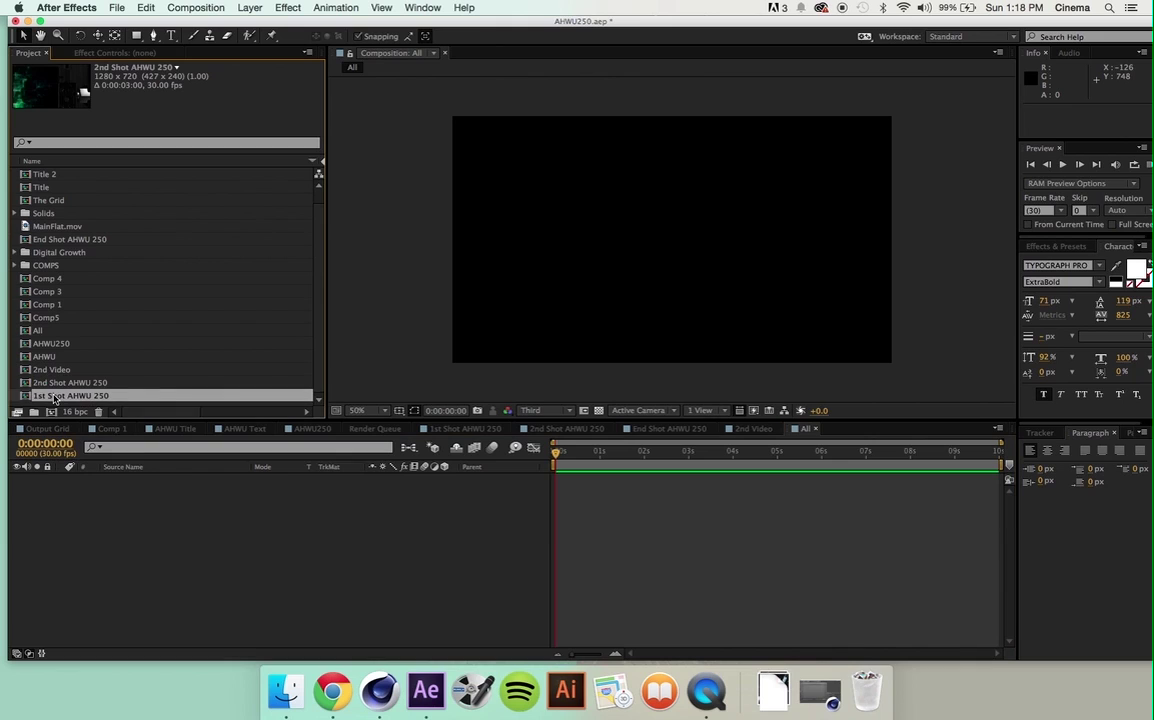
pyautogui.click(53, 383)
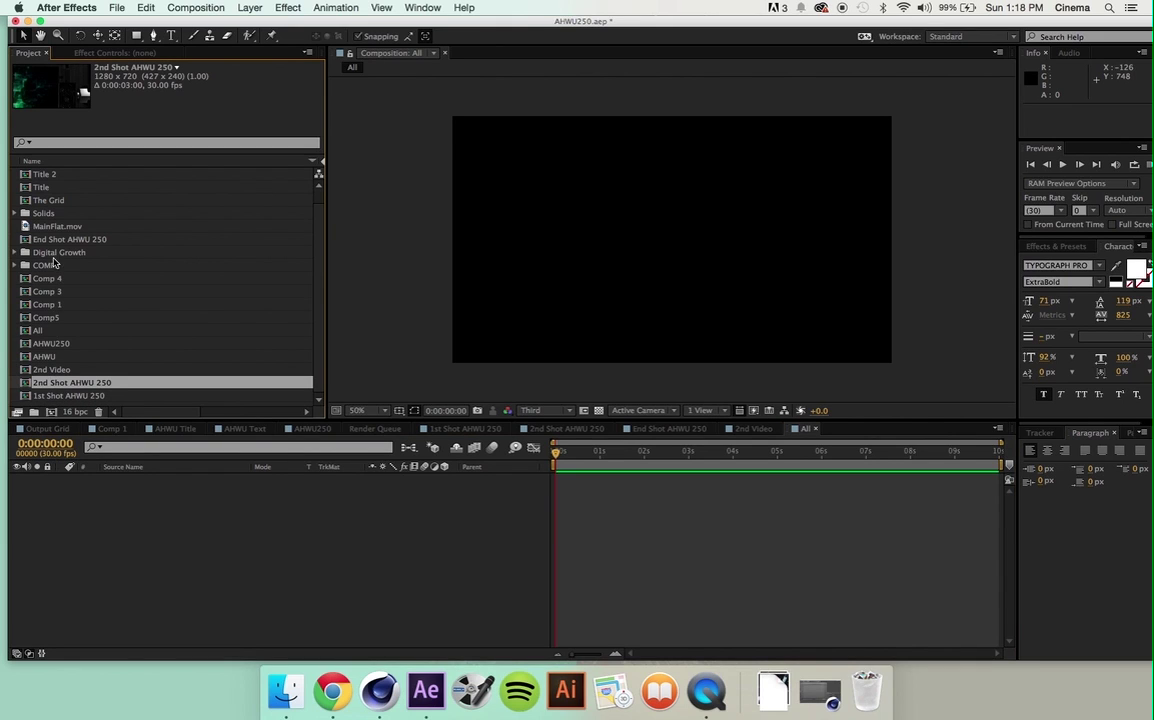
pyautogui.moveTo(52, 396); pyautogui.dragTo(77, 495)
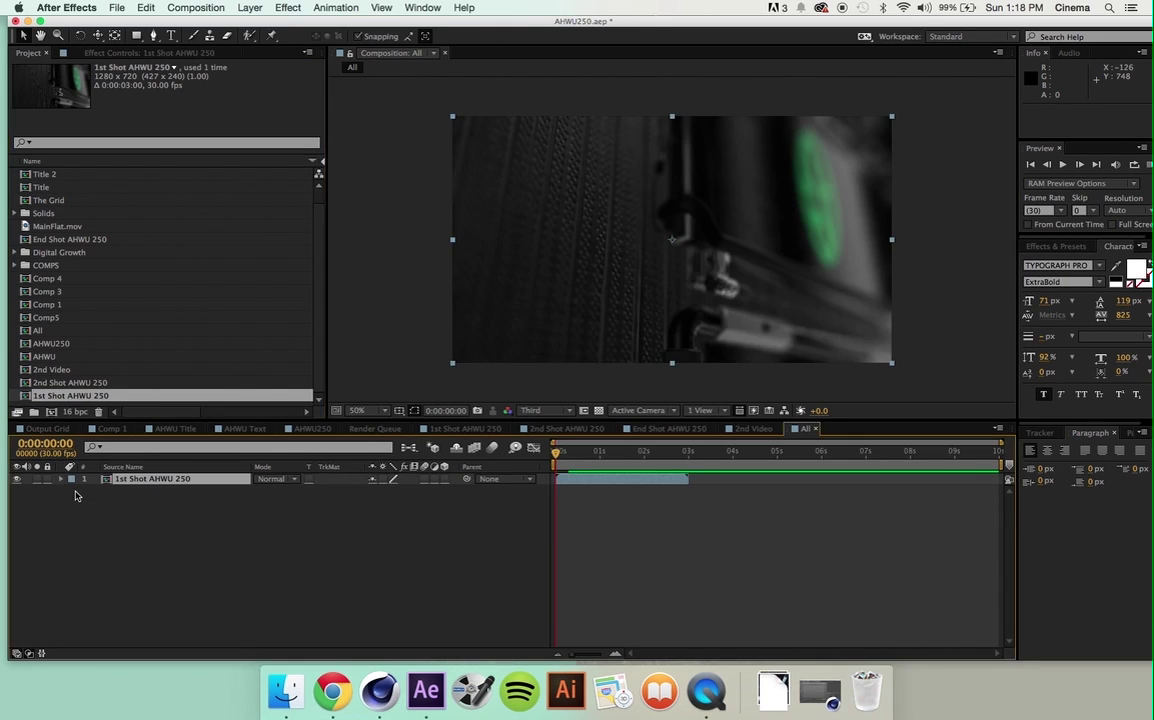
pyautogui.moveTo(53, 383); pyautogui.dragTo(77, 541)
pyautogui.click(70, 239)
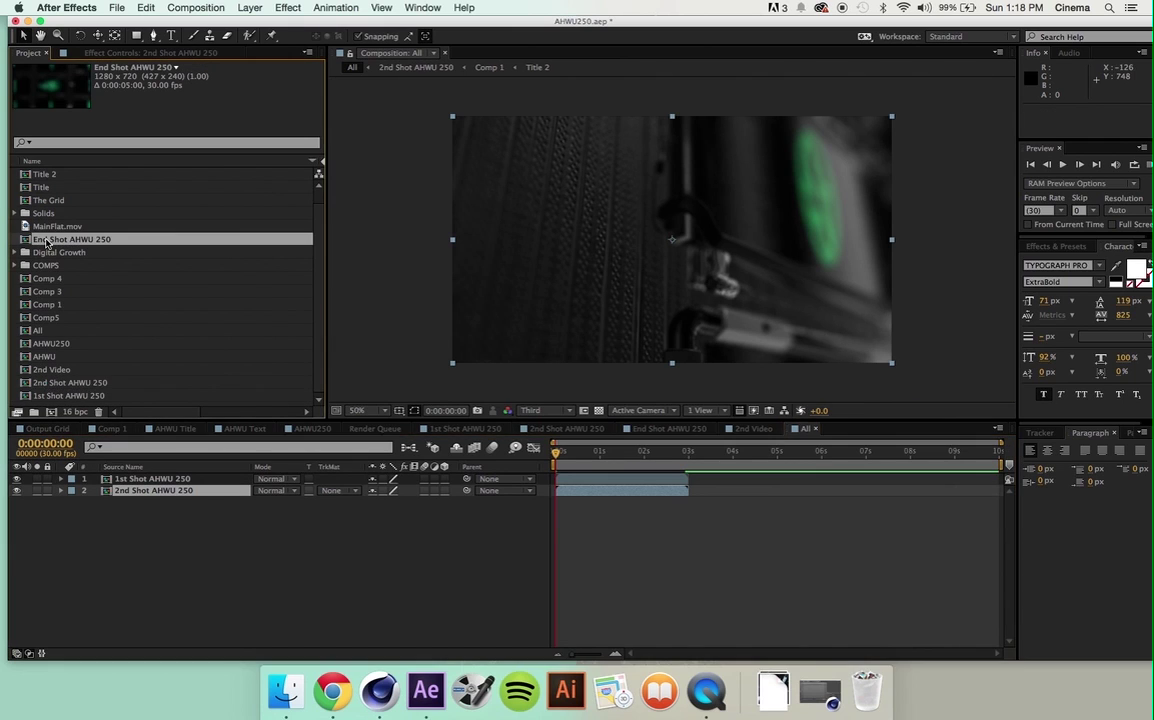
pyautogui.keyDown('super'); pyautogui.click(60, 252); pyautogui.keyUp('super')
pyautogui.keyDown('super'); pyautogui.click(38, 330); pyautogui.keyUp('super')
pyautogui.moveTo(38, 330); pyautogui.dragTo(82, 543)
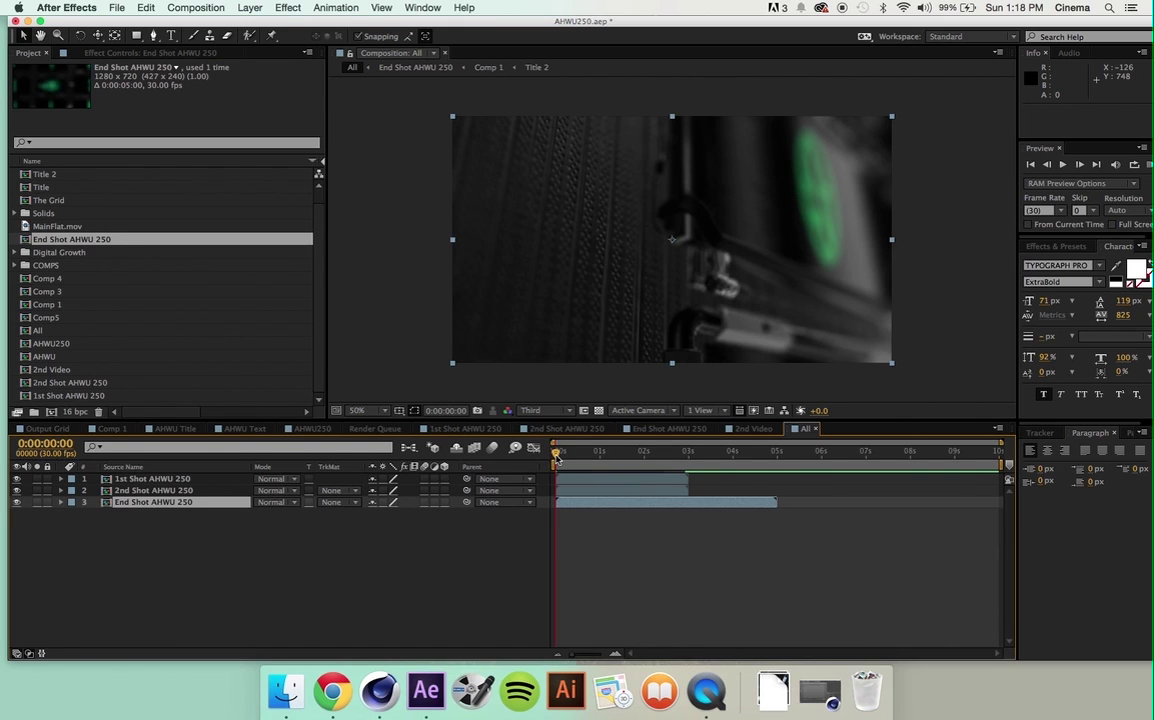
# - Check the 1st Shot AHWU 250 comp to find its end point at 1:09
pyautogui.moveTo(556, 456); pyautogui.dragTo(586, 456)
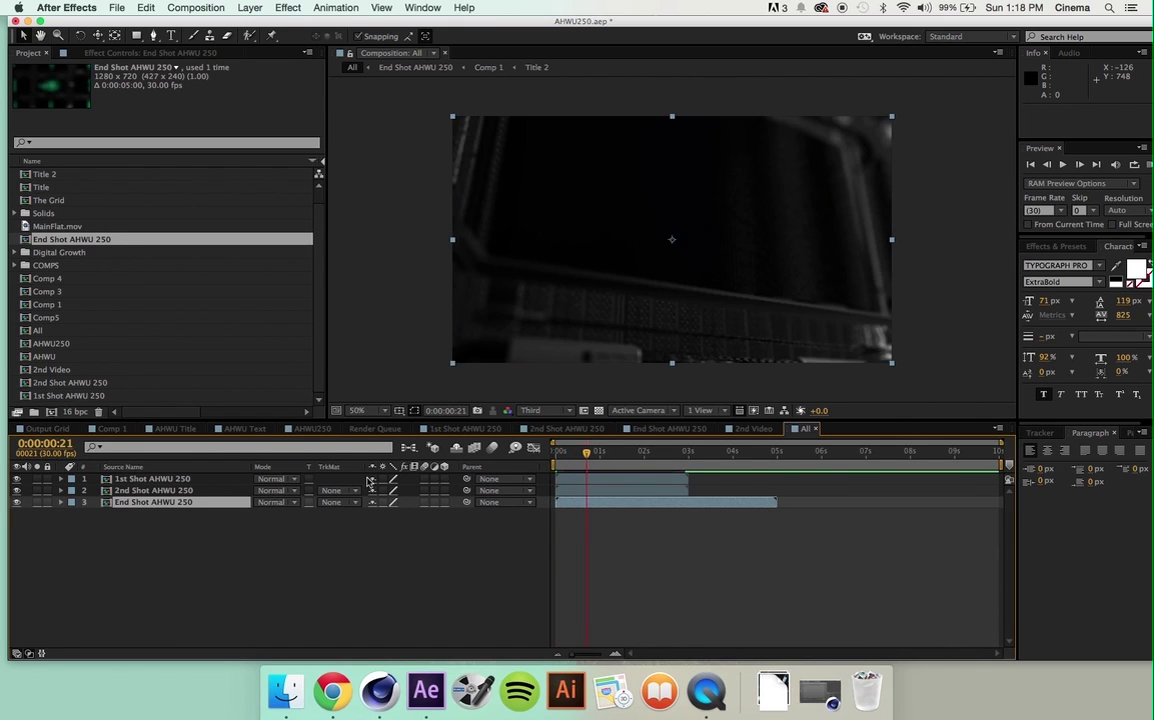
pyautogui.click(154, 480)
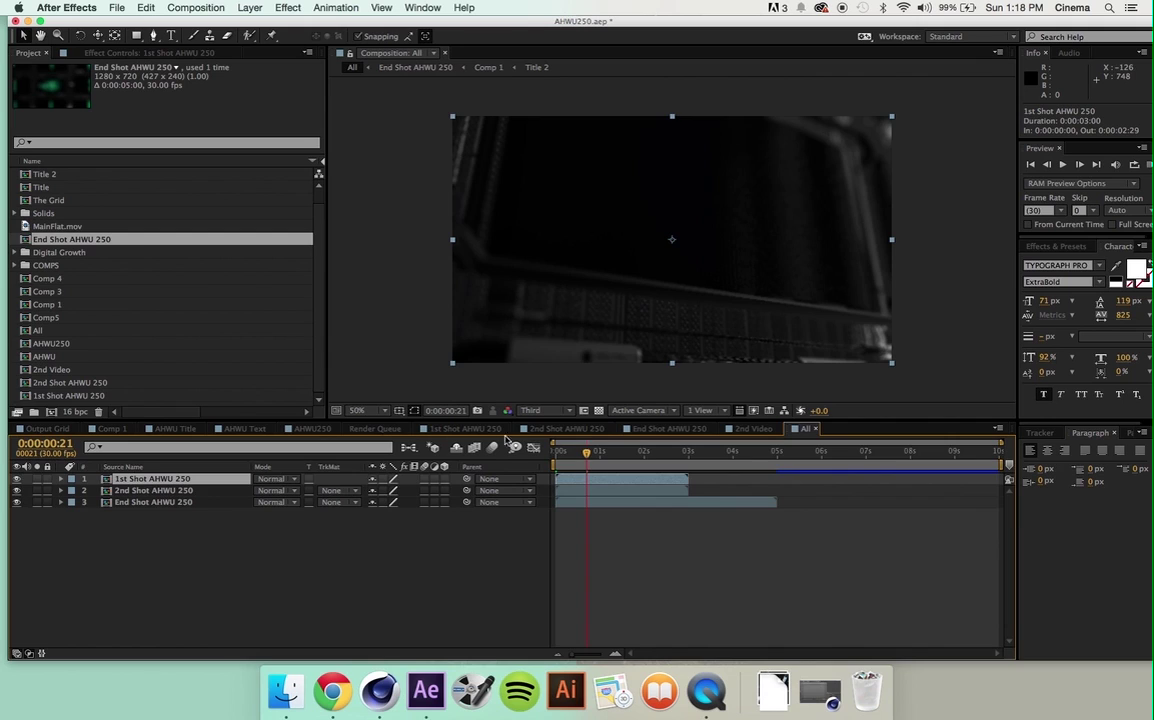
pyautogui.click(465, 428)
pyautogui.click(748, 456)
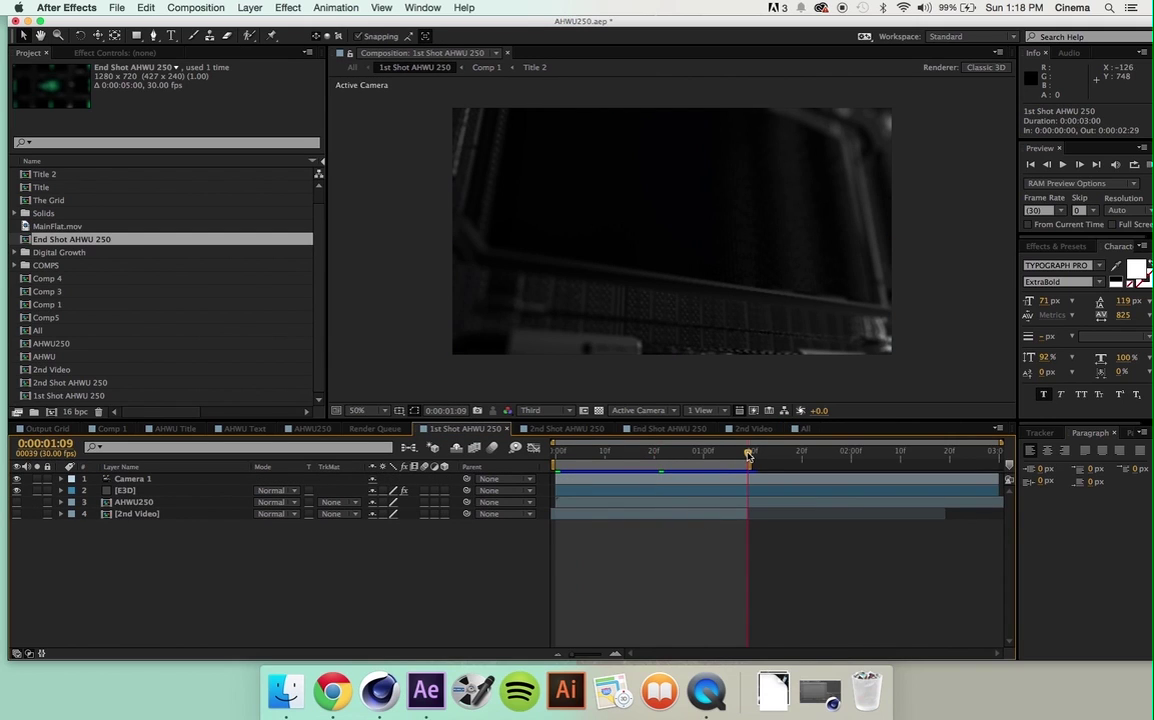
pyautogui.click(805, 428)
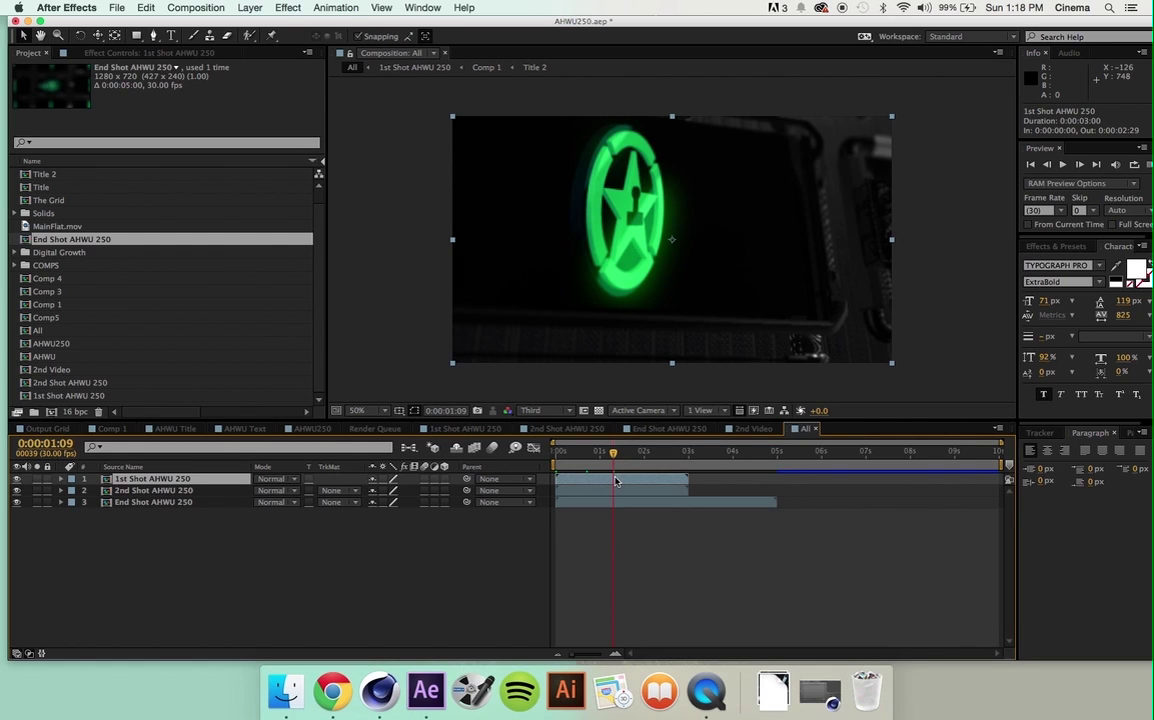
# - Split the 1st Shot layer at 1:09 and delete its tail
pyautogui.press('super+d')
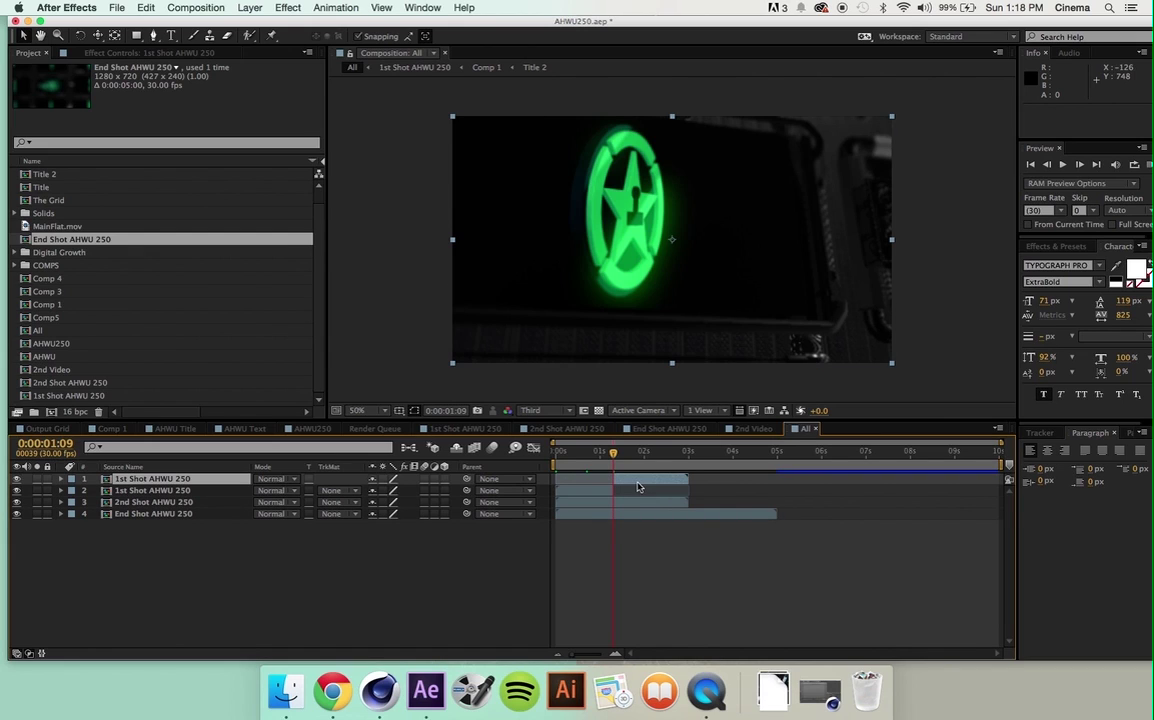
pyautogui.press('Delete')
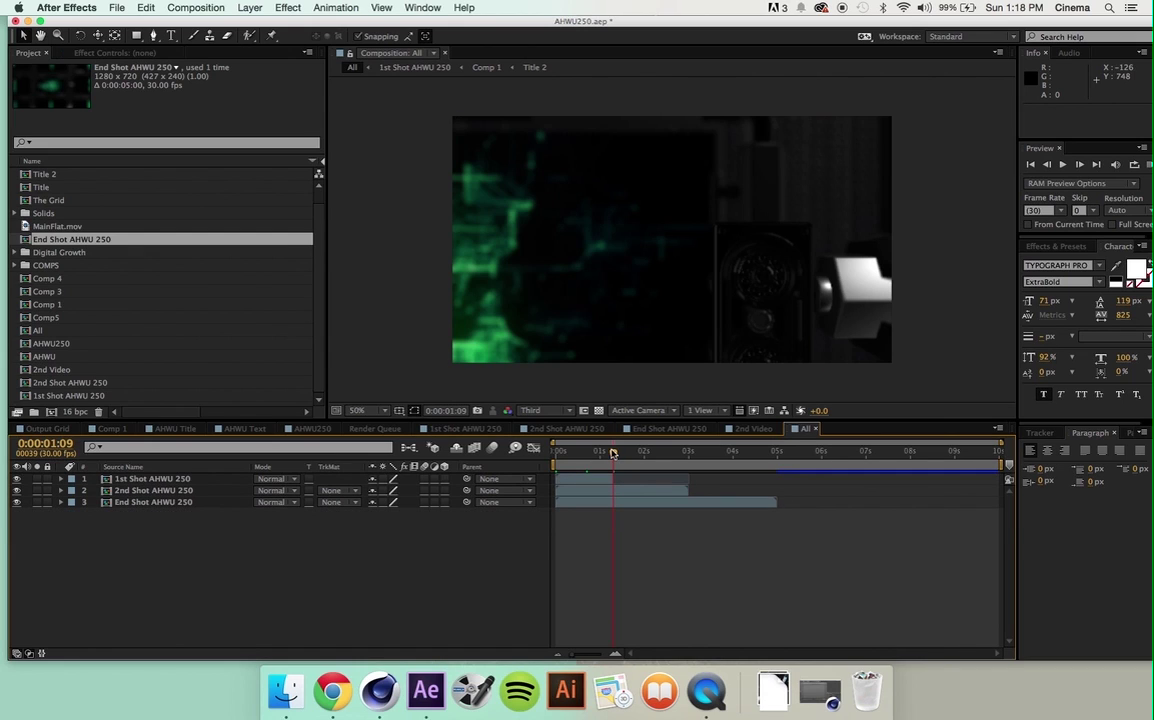
pyautogui.moveTo(611, 453); pyautogui.dragTo(556, 453)
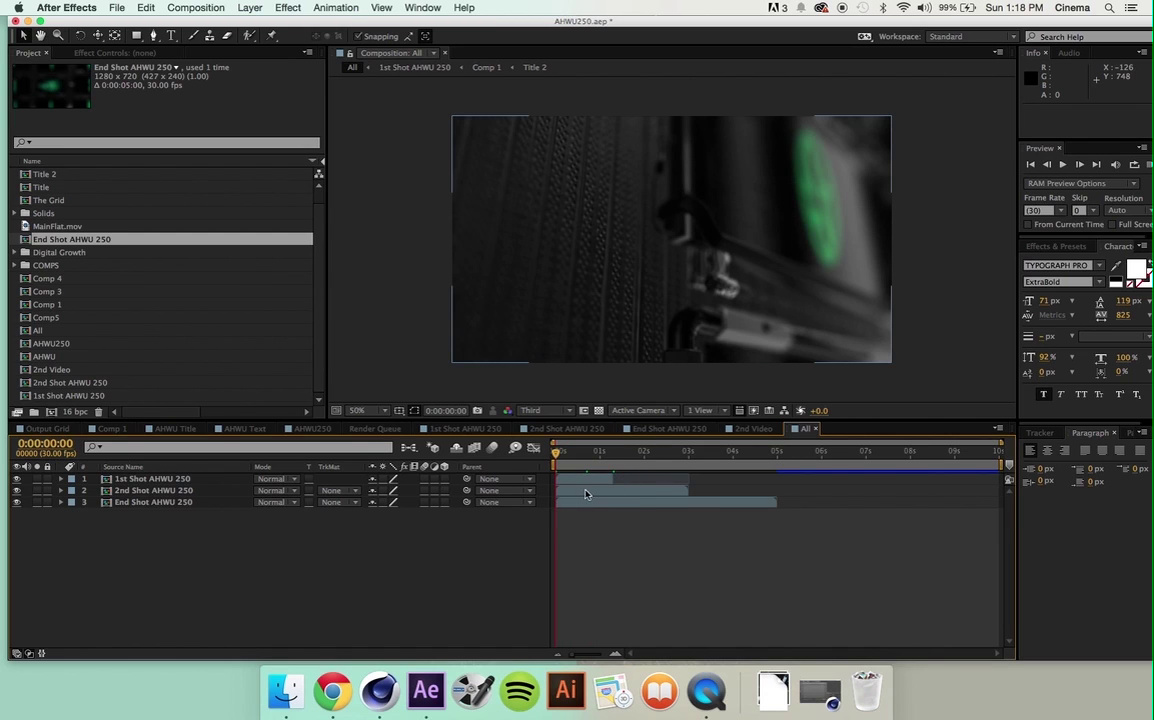
# - Split the 2nd Shot layer at its 1:15 start point and remove the opening part
pyautogui.click(181, 491)
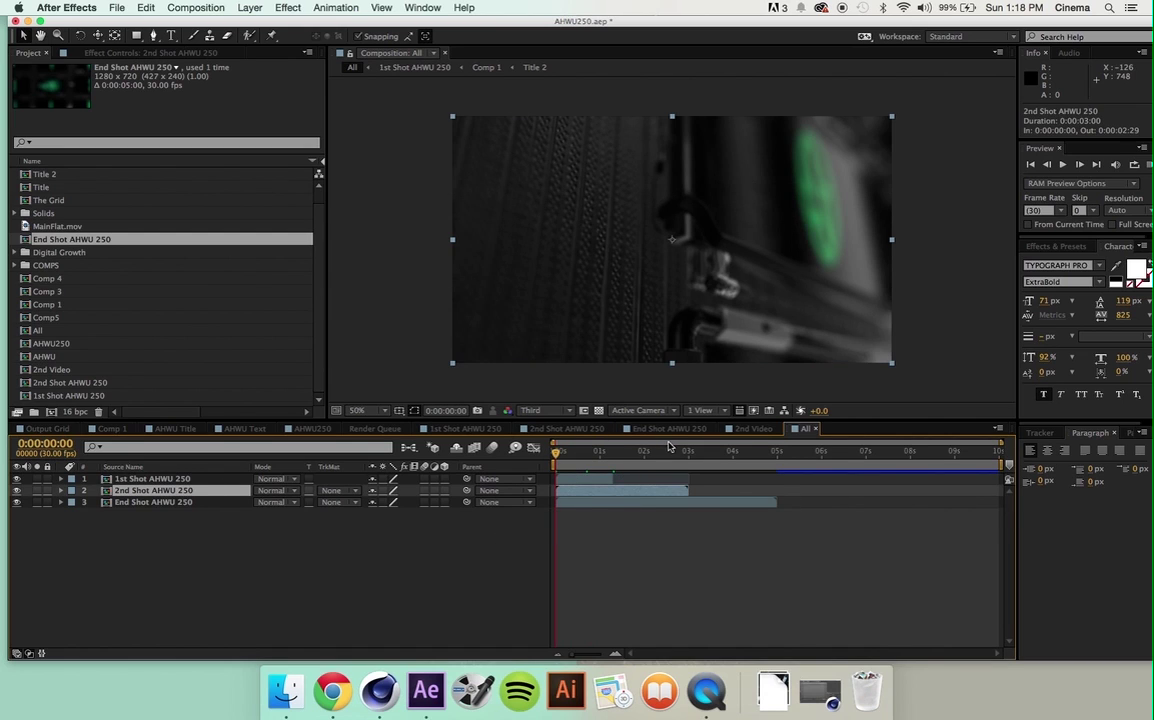
pyautogui.click(567, 429)
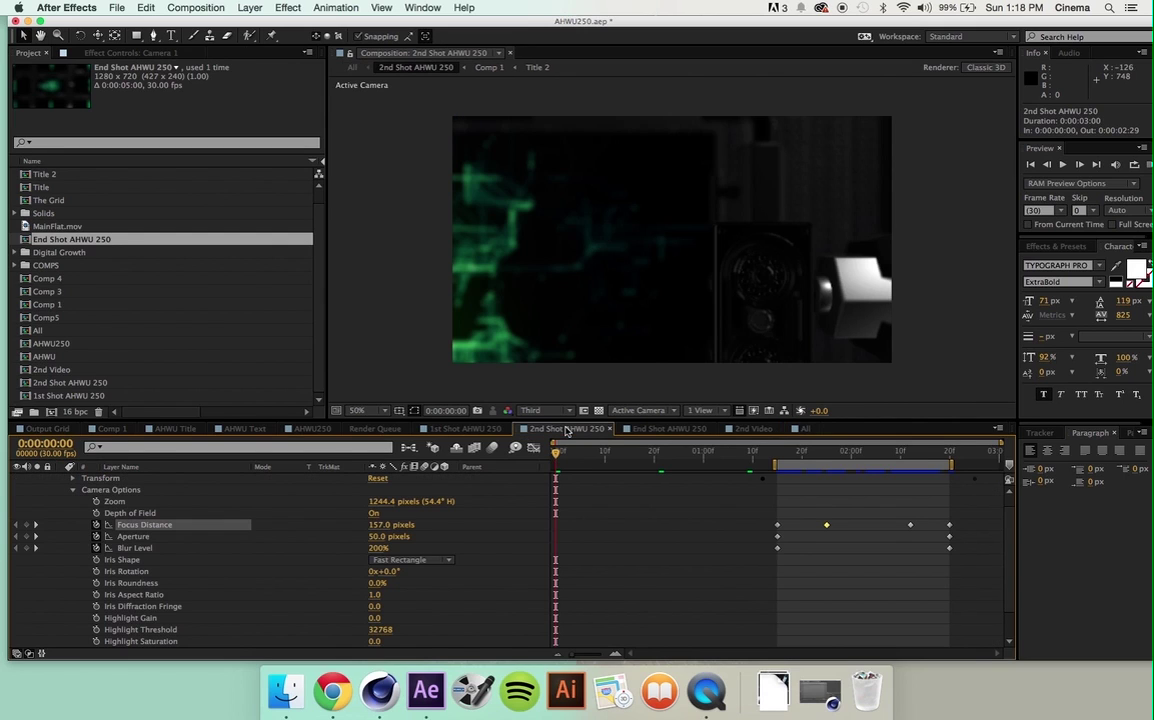
pyautogui.click(776, 453)
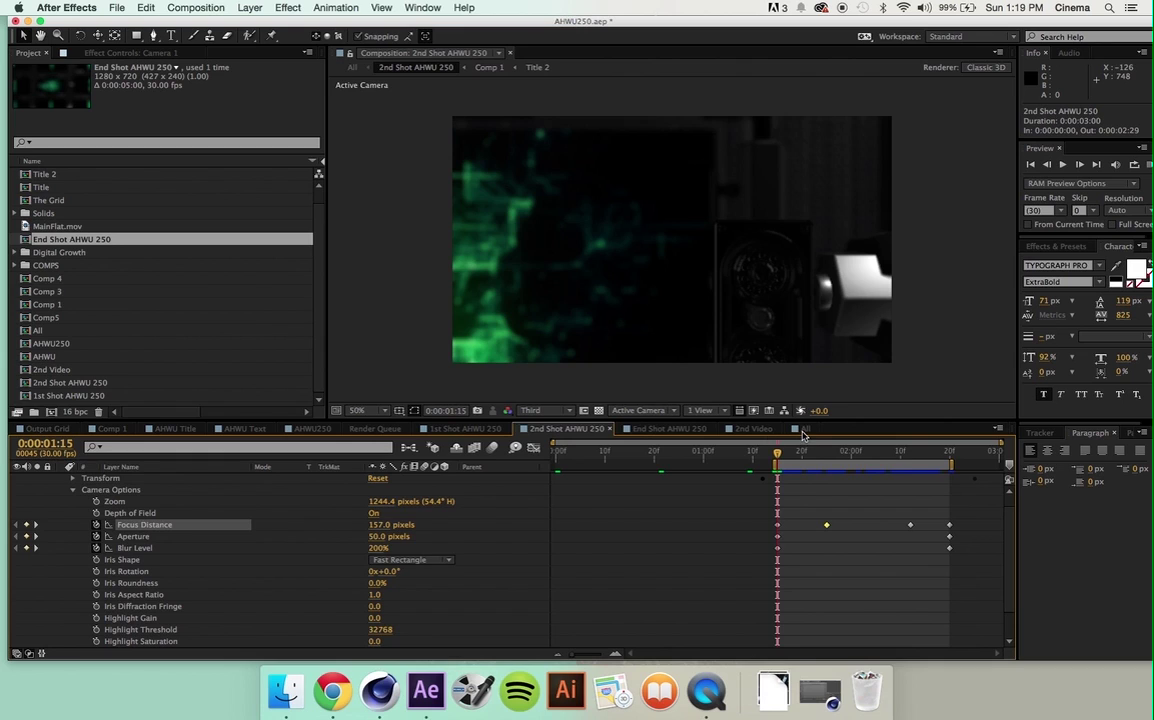
pyautogui.click(805, 429)
pyautogui.press('super+shift+d')
pyautogui.press('Delete')
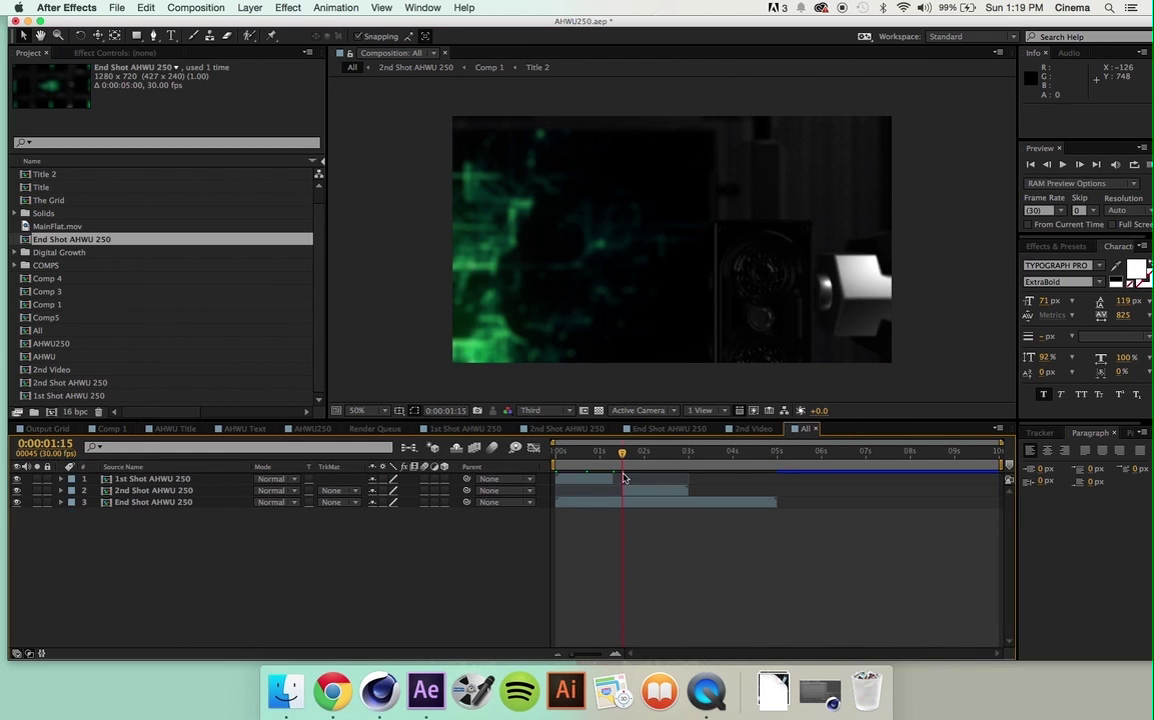
# - Cut the 2nd Shot layer at 2:20 and slide it to start at 1:09
pyautogui.click(541, 426)
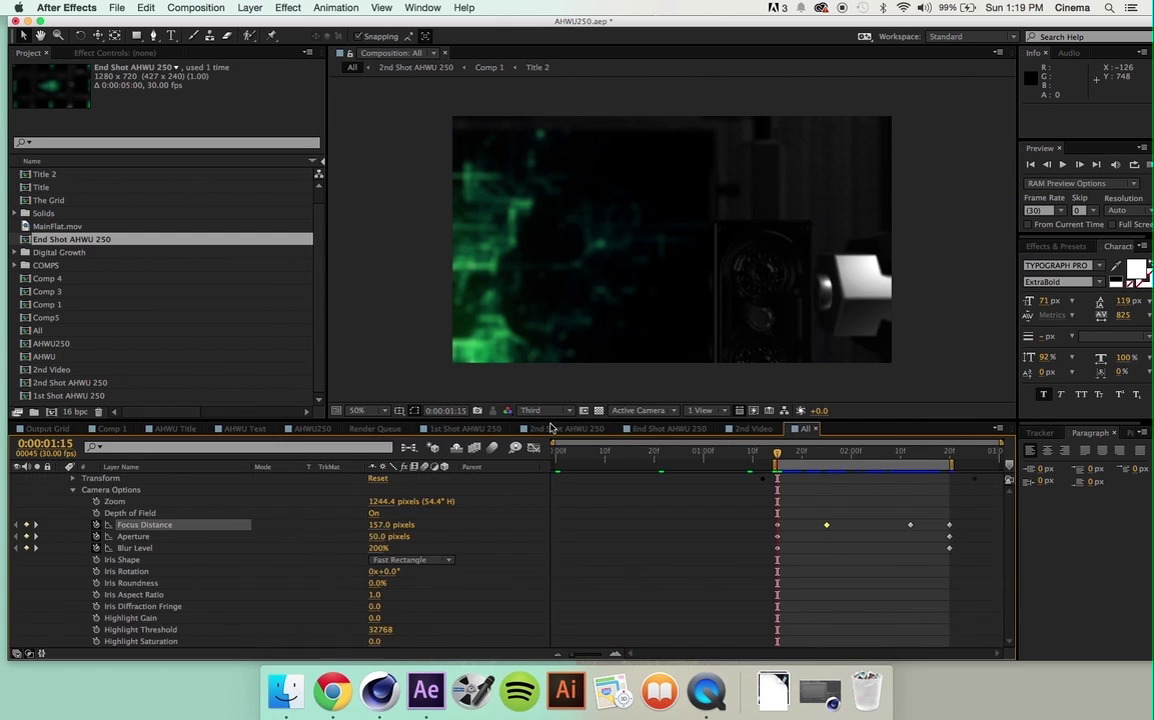
pyautogui.click(949, 452)
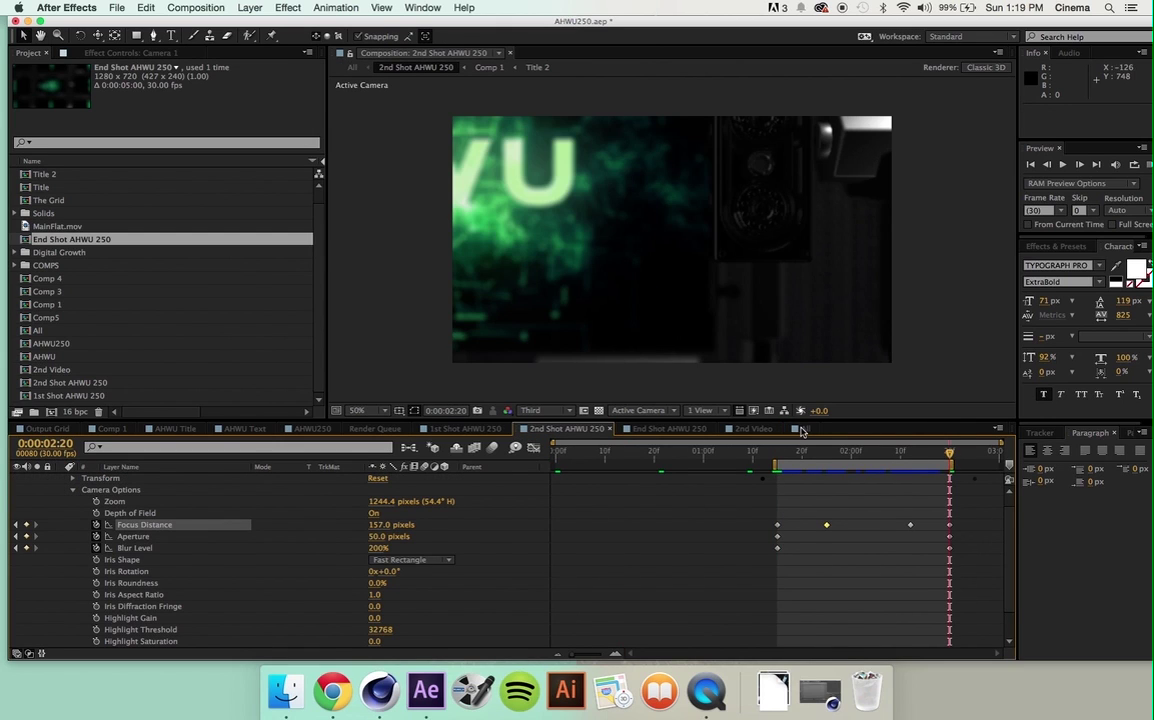
pyautogui.click(802, 430)
pyautogui.click(658, 491)
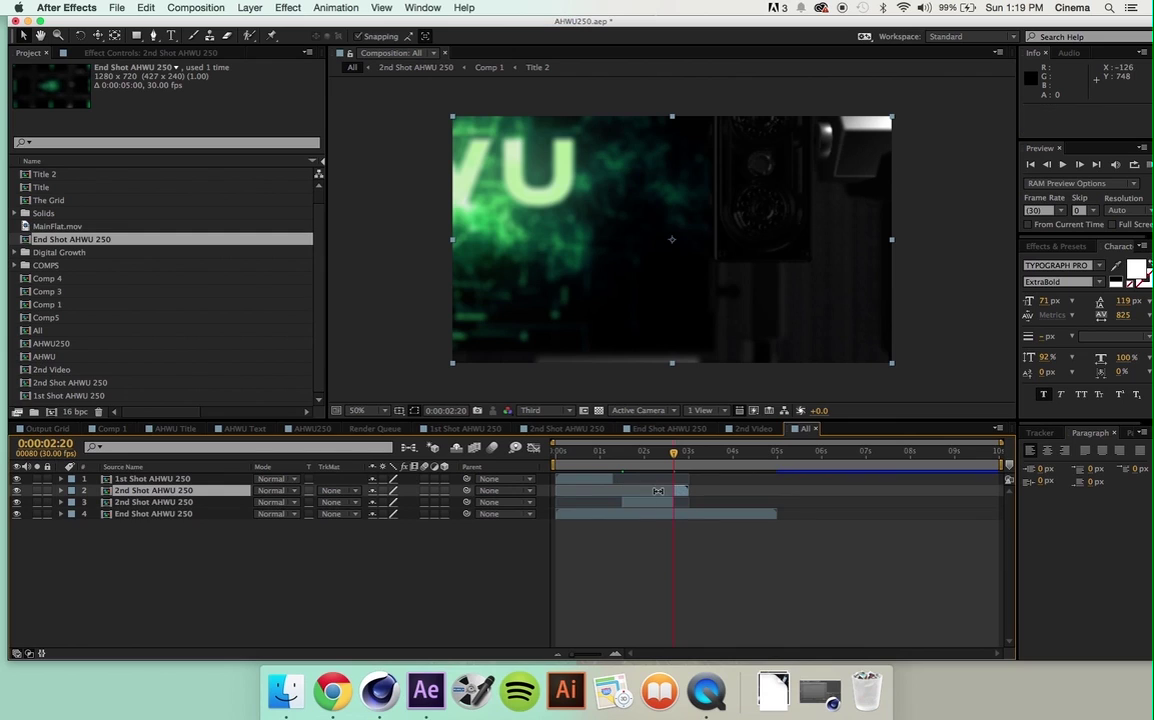
pyautogui.press('Delete')
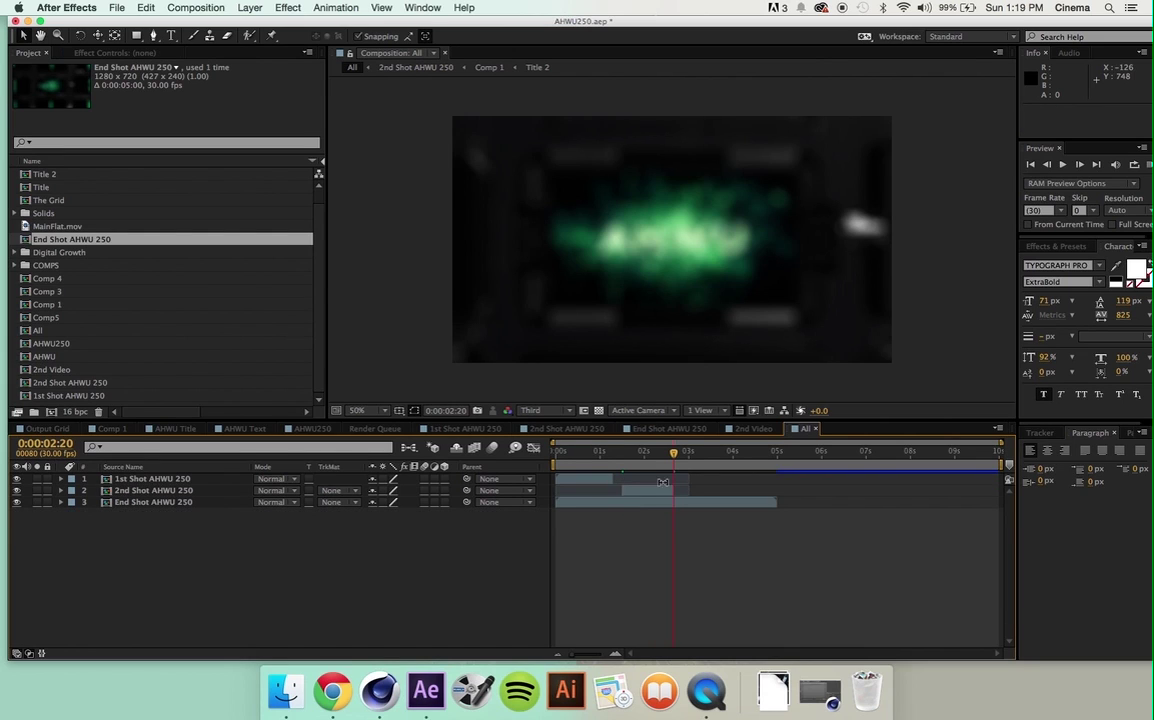
pyautogui.moveTo(653, 492); pyautogui.dragTo(645, 495)
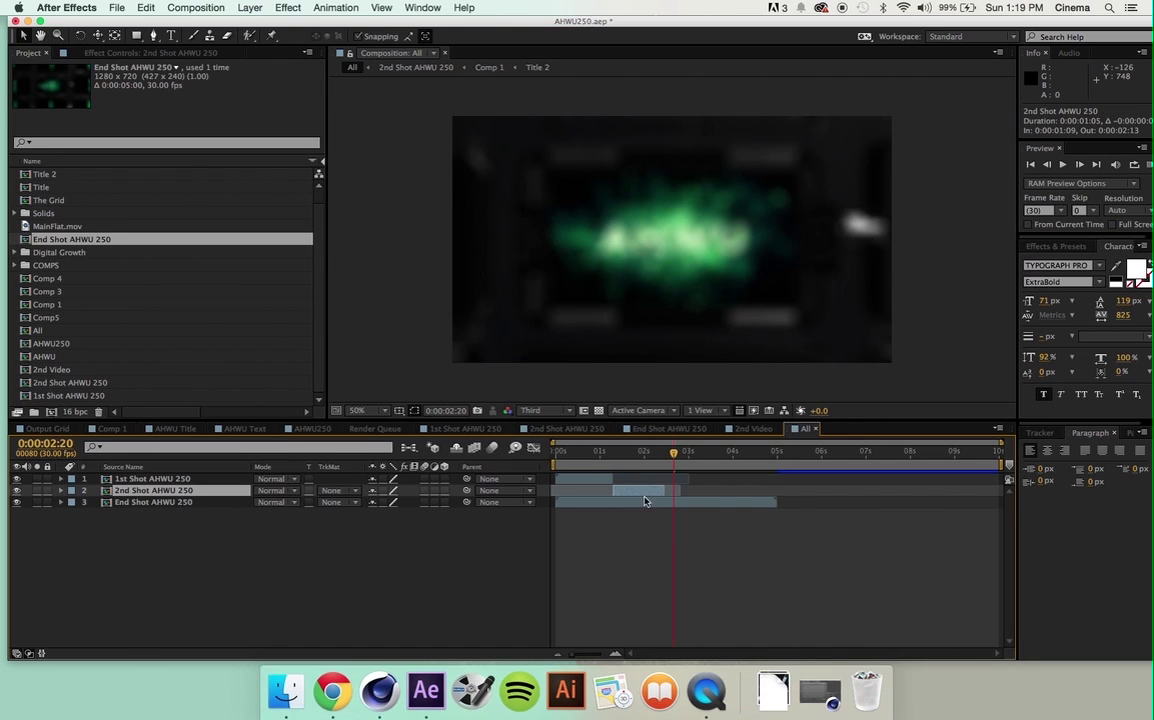
pyautogui.click(659, 429)
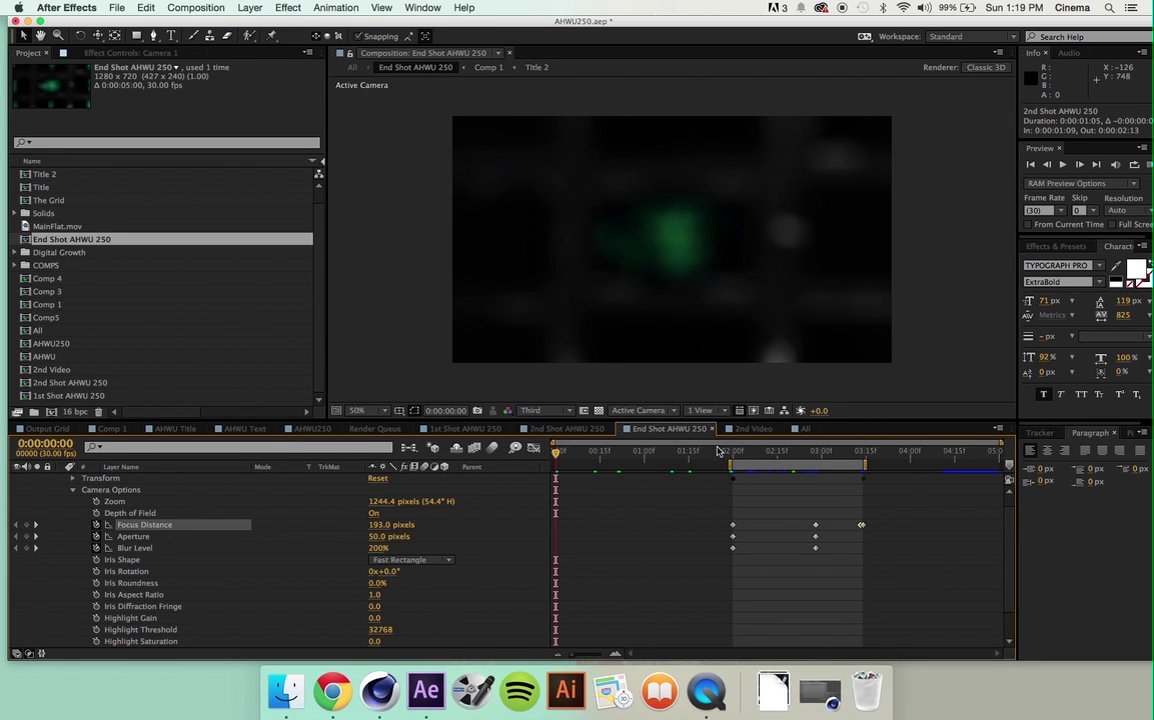
# - Split the End Shot layer at 2:00 in All and delete the leftover first half
pyautogui.click(807, 429)
pyautogui.click(683, 505)
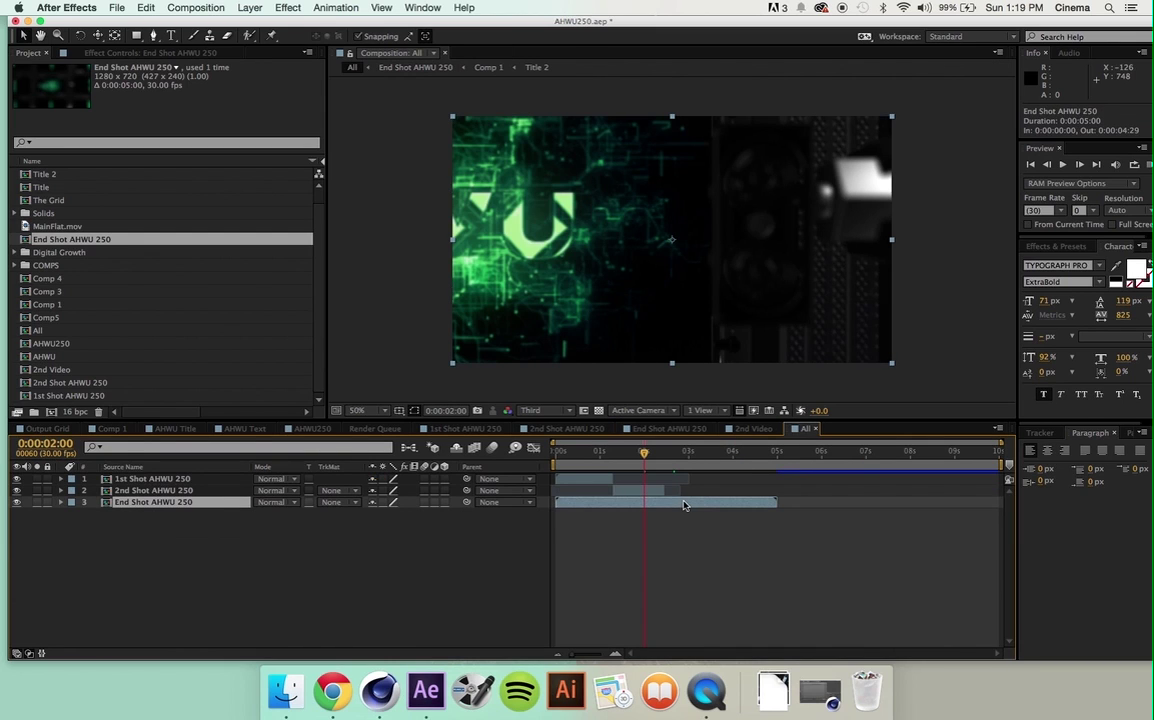
pyautogui.hotkey('ctrl', 'shift', 'd')
pyautogui.click(606, 517)
pyautogui.press('Delete')
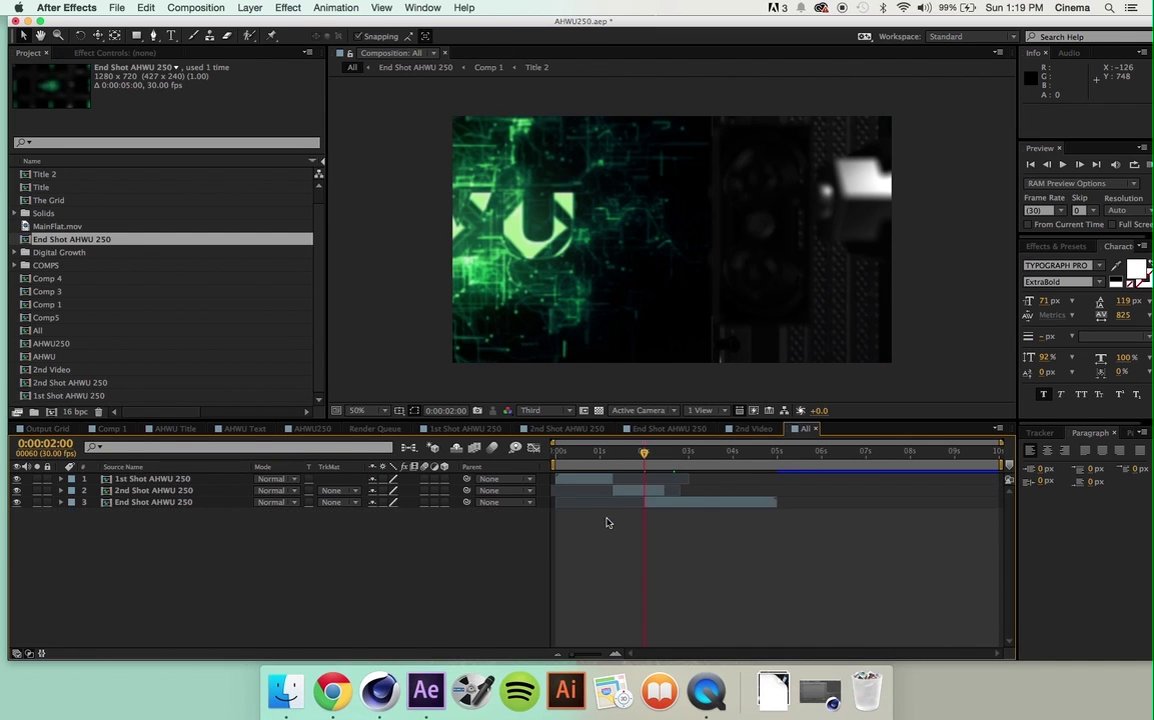
# - In the End Shot comp, end the work area at 0:00:03:14 and select the final focus keyframe
pyautogui.click(670, 429)
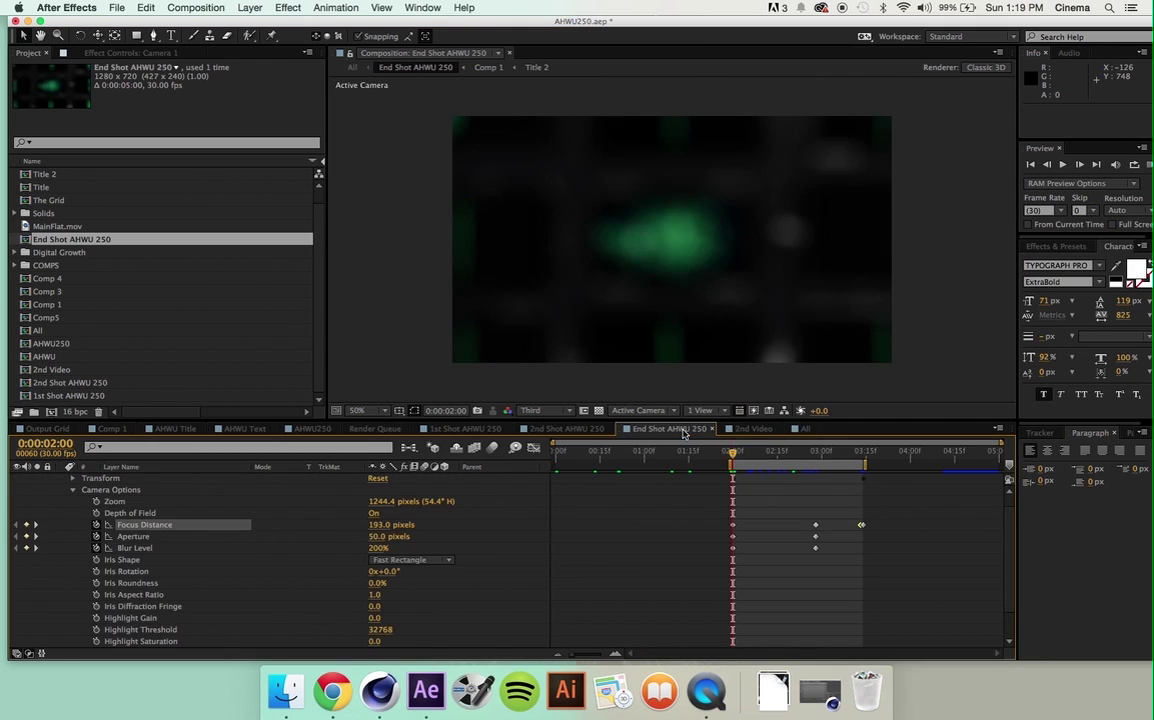
pyautogui.click(863, 457)
pyautogui.press('n')
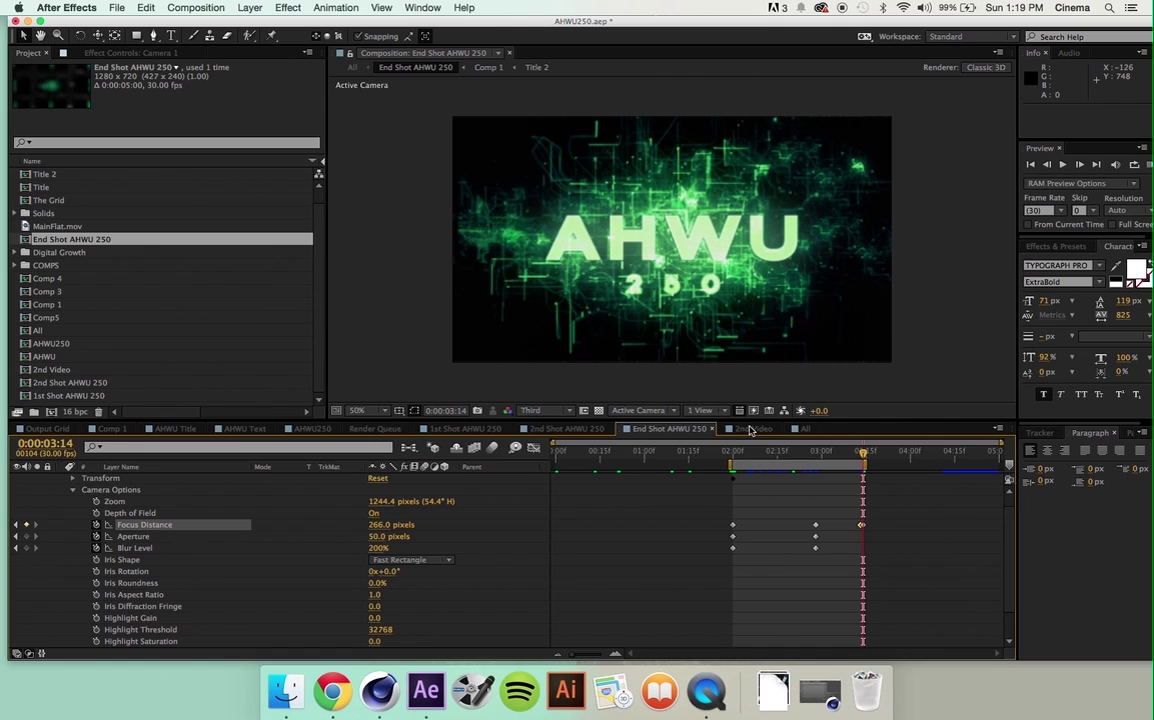
pyautogui.click(863, 525)
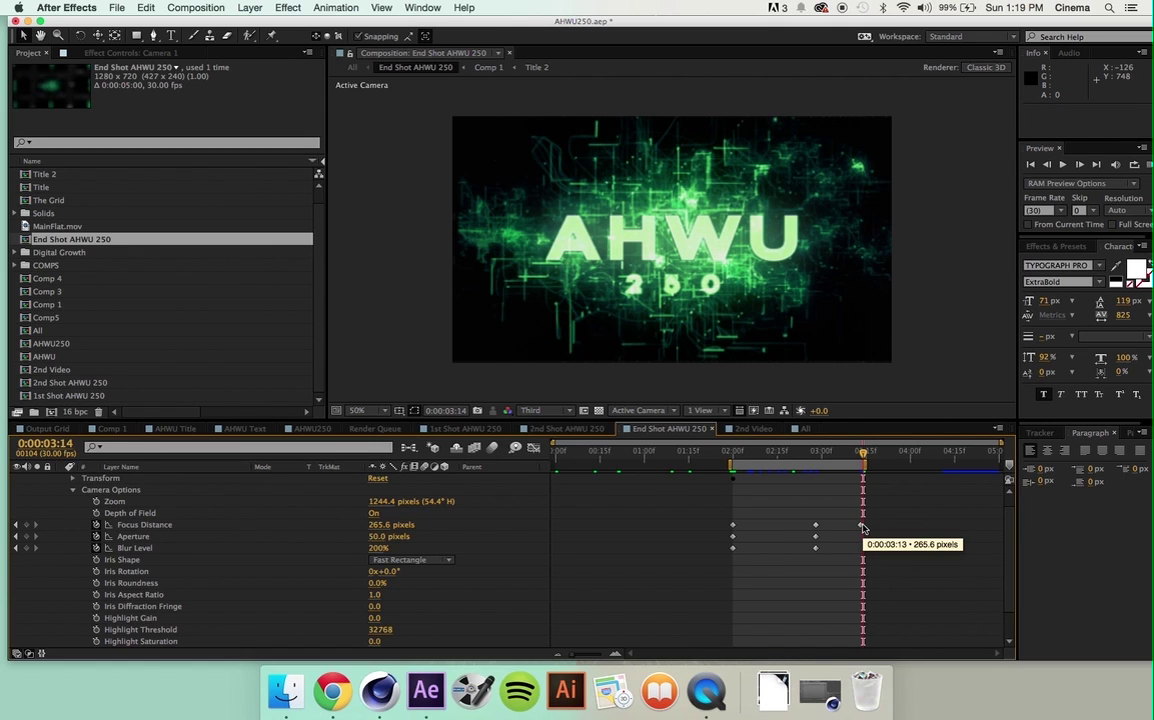
# - Split the End Shot layer in All at 0:00:03:14 and delete its tail
pyautogui.click(801, 429)
pyautogui.click(682, 503)
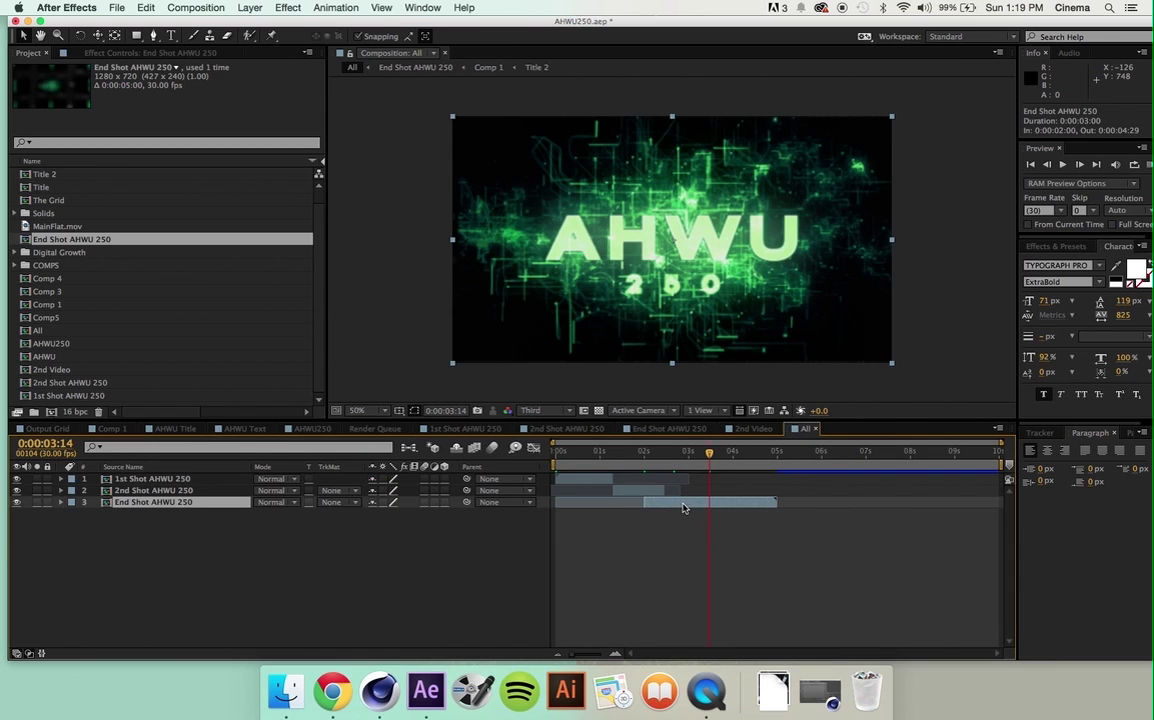
pyautogui.press('super+shift+d')
pyautogui.press('Delete')
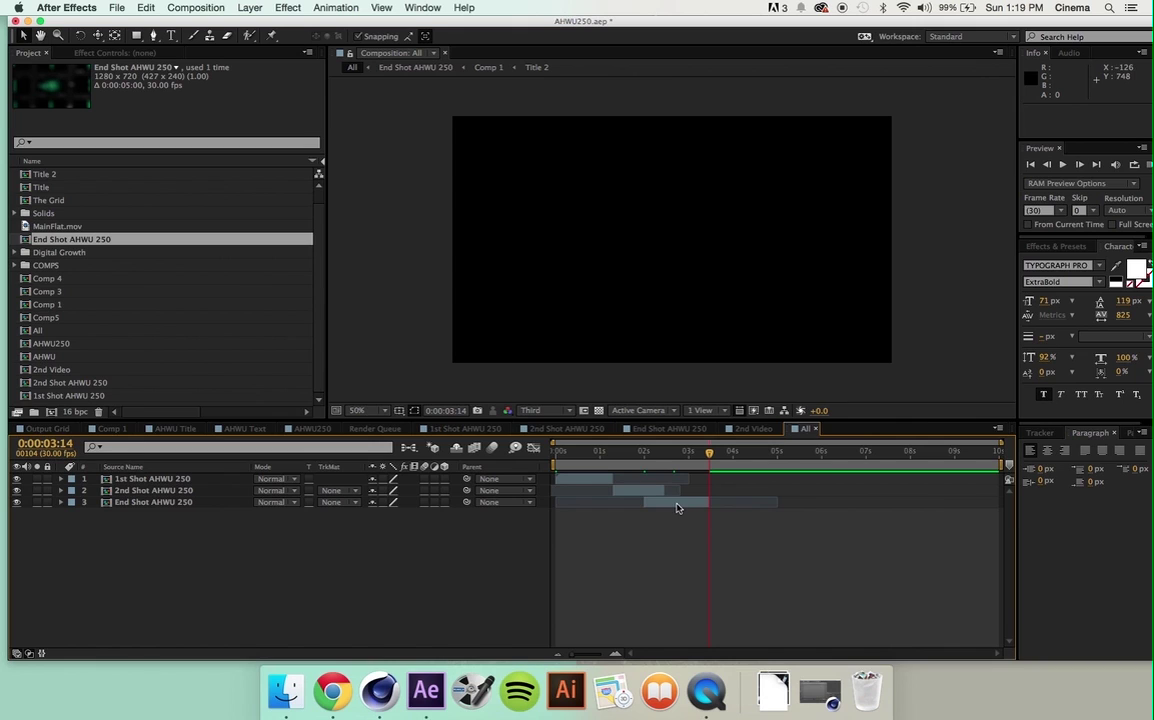
# - Slide the End Shot AHWU 250 layer later so it starts at 0:00:02:14, zooming the timeline in
pyautogui.moveTo(676, 508); pyautogui.dragTo(708, 510)
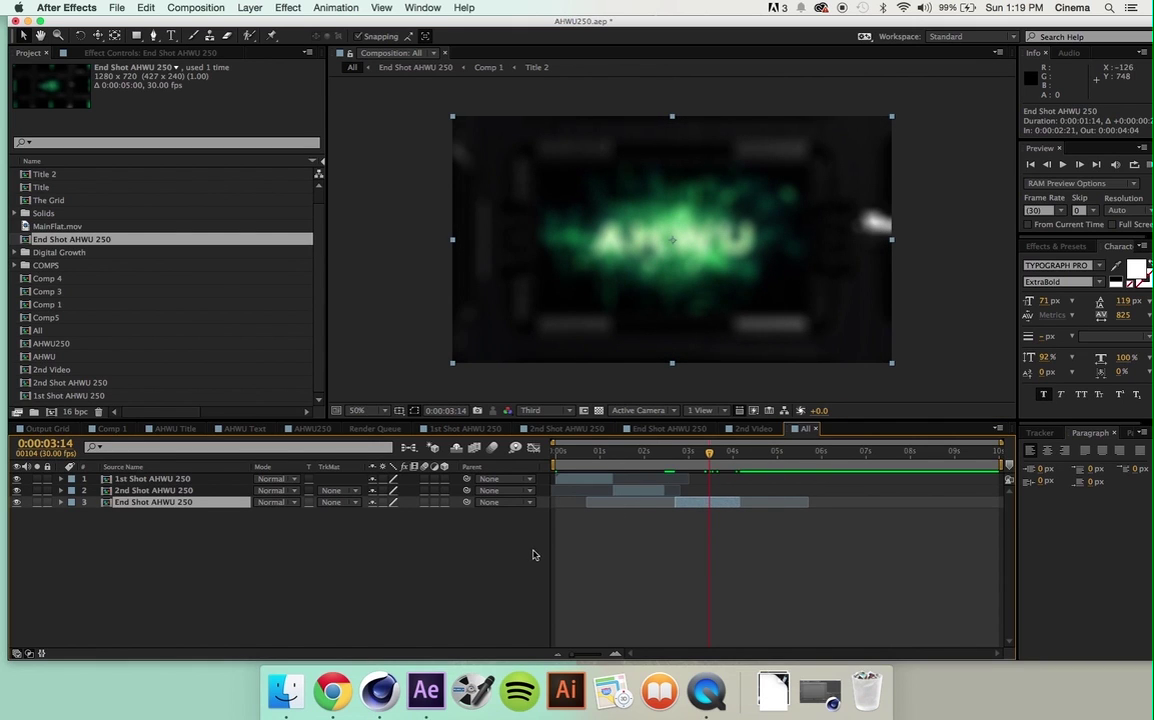
pyautogui.moveTo(570, 655); pyautogui.dragTo(593, 655)
pyautogui.scroll(3, 683, 608)
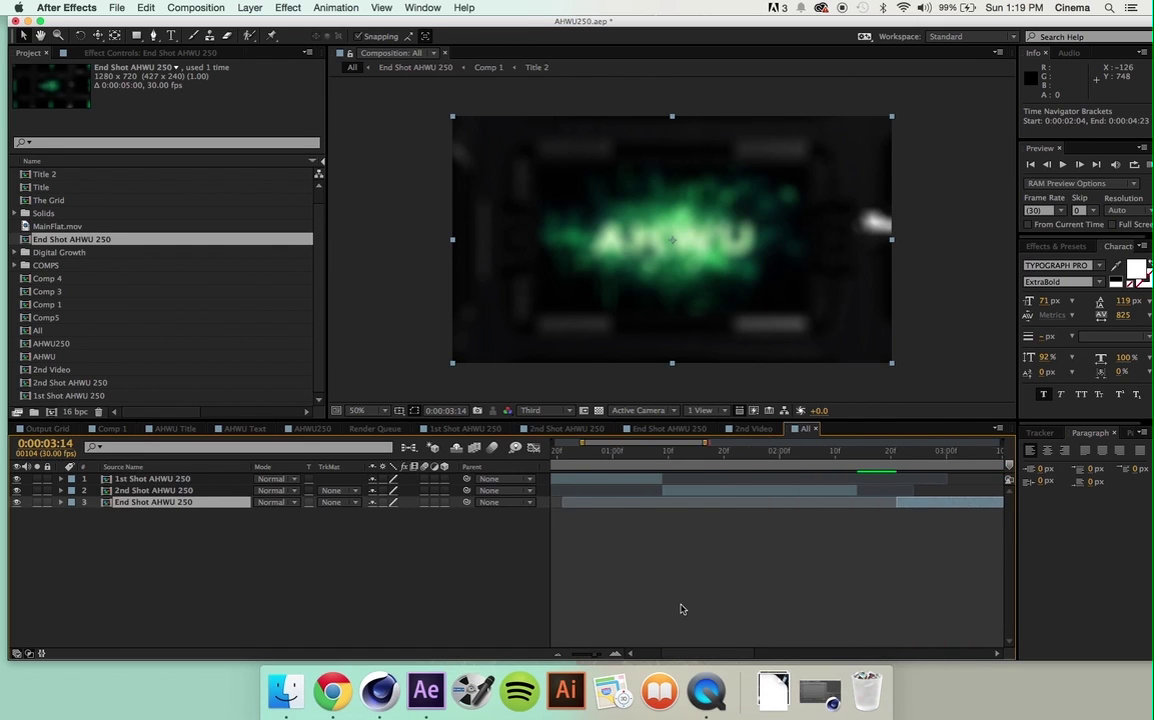
pyautogui.click(717, 452)
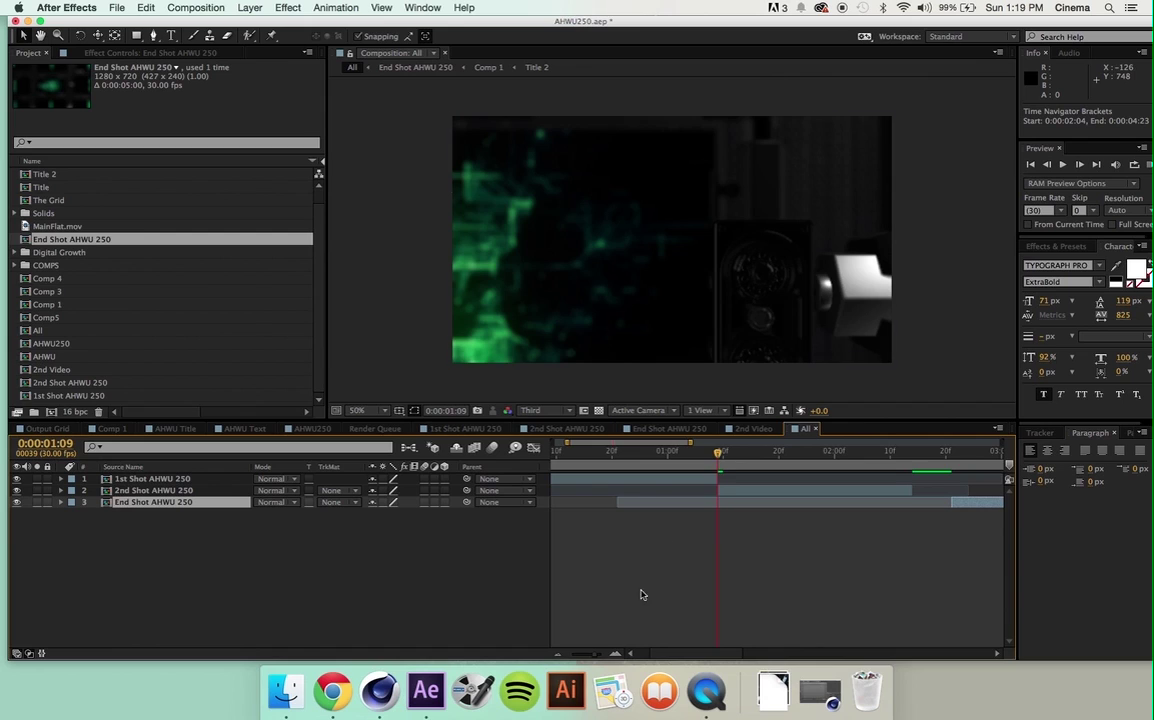
pyautogui.moveTo(595, 655)
pyautogui.mouseDown()
pyautogui.moveTo(613, 655)
pyautogui.moveTo(591, 656)
pyautogui.mouseUp()
pyautogui.scroll(-2, 686, 570)
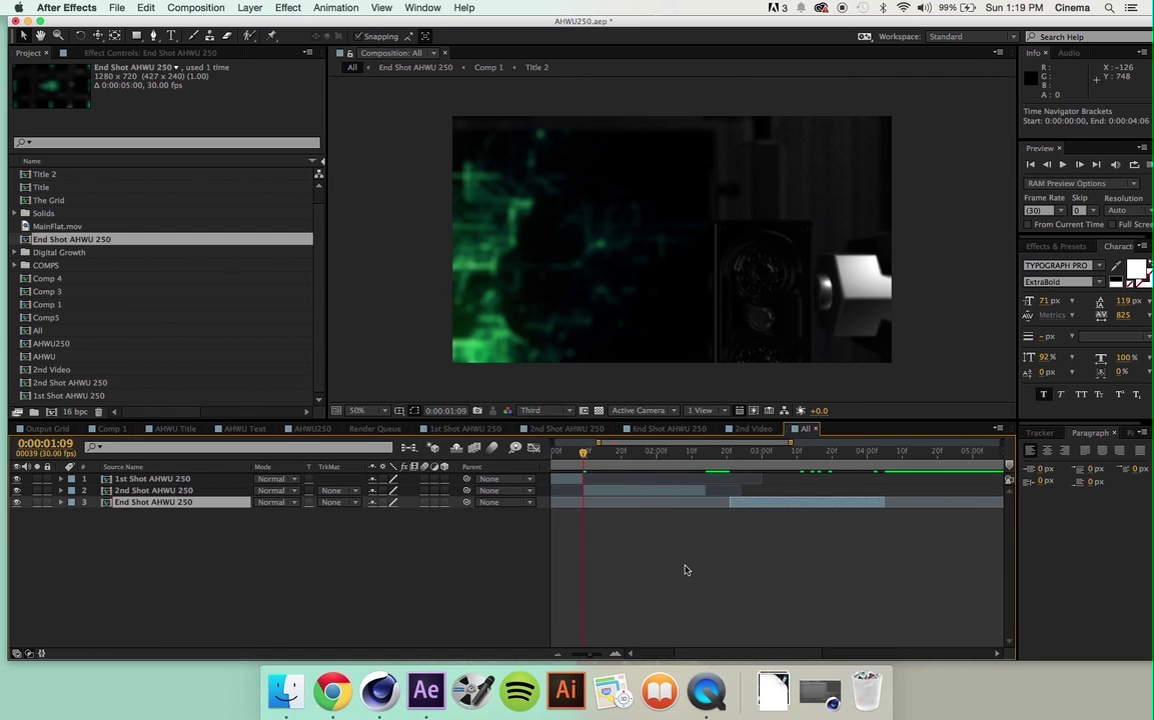
pyautogui.click(705, 453)
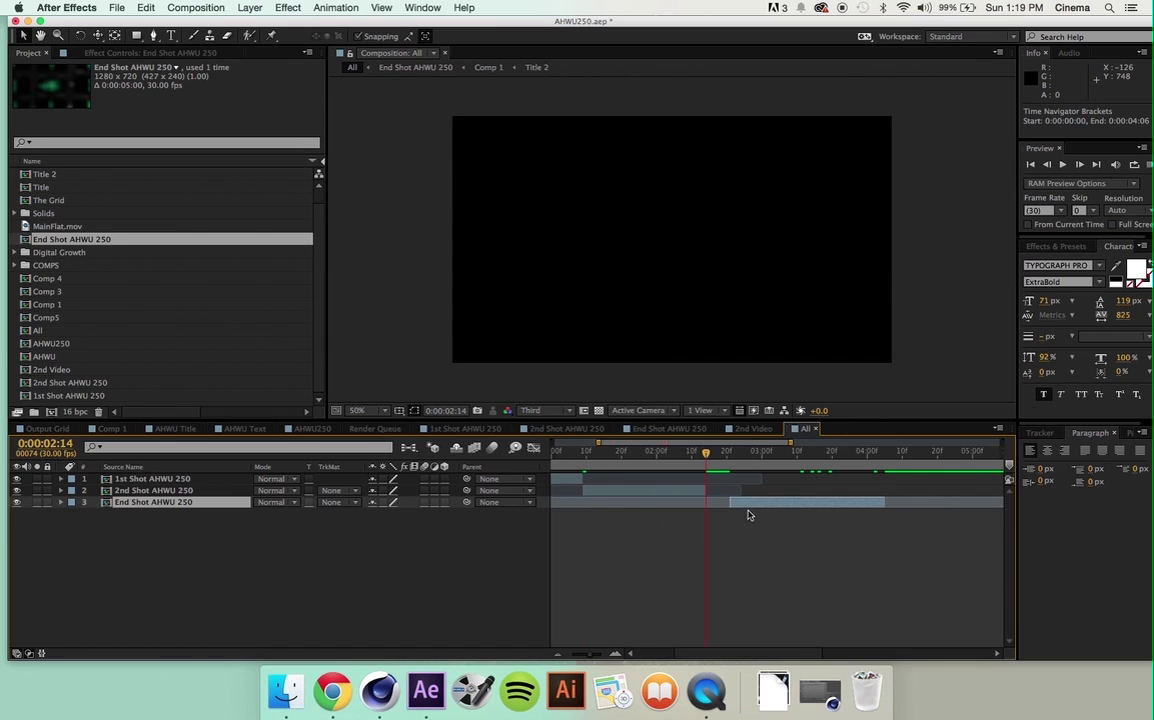
pyautogui.moveTo(747, 506); pyautogui.dragTo(728, 510)
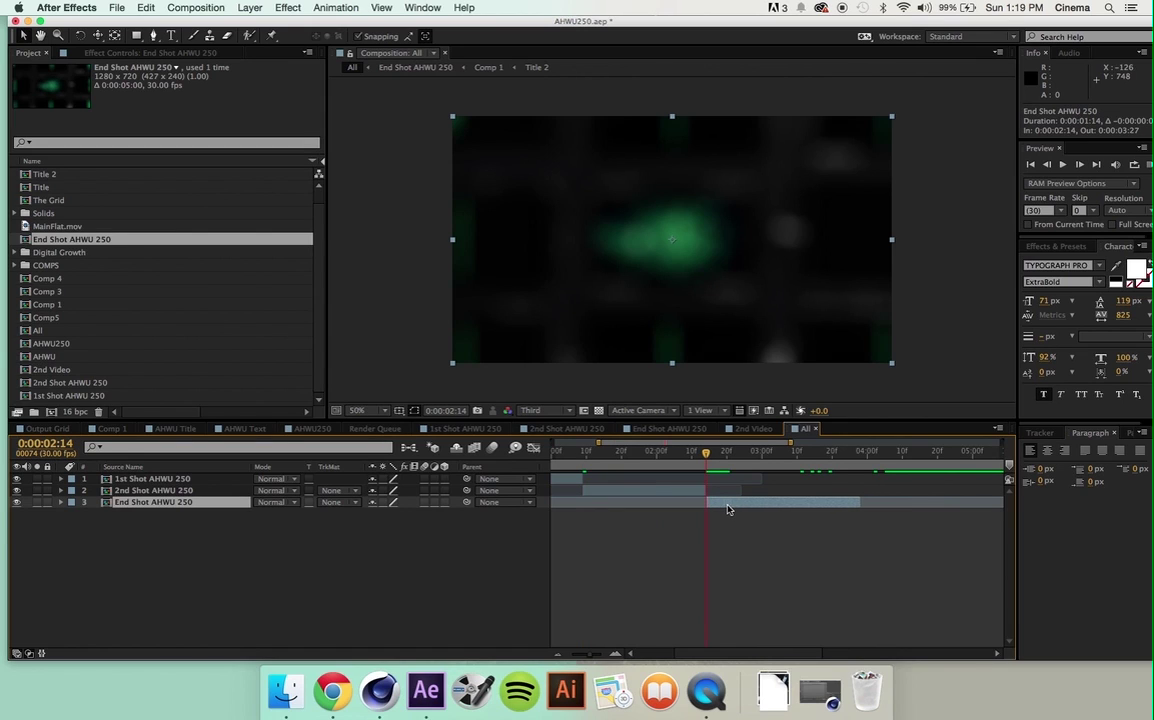
# - Nudge the End Shot layer to start at 0:00:02:13 and scrub the cut to preview it
pyautogui.moveTo(593, 656); pyautogui.dragTo(577, 655)
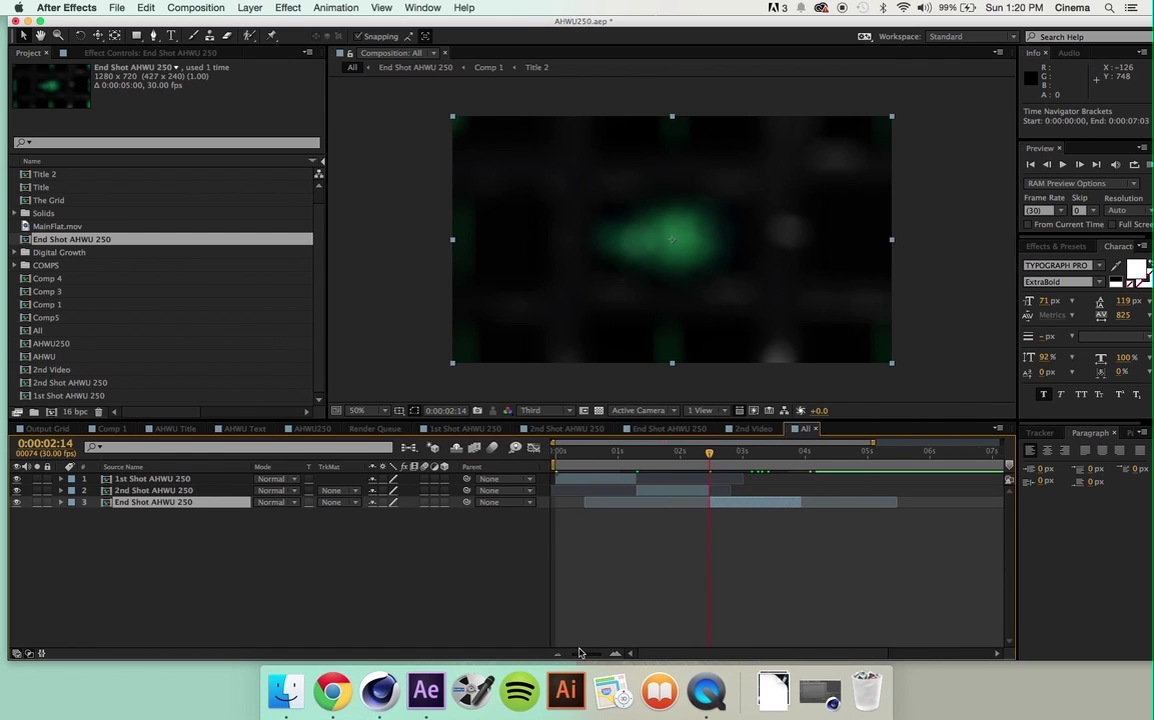
pyautogui.moveTo(626, 459); pyautogui.dragTo(688, 460)
pyautogui.moveTo(707, 509); pyautogui.dragTo(710, 506)
pyautogui.moveTo(690, 454); pyautogui.dragTo(545, 446)
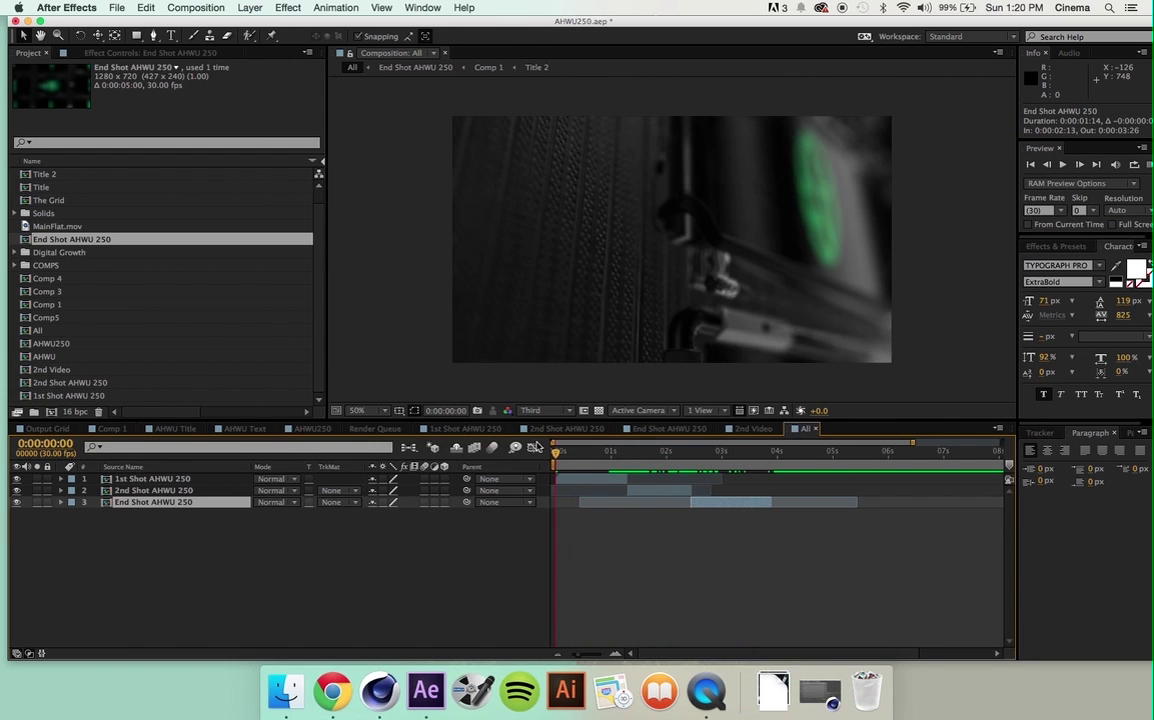
# - Add a new adjustment layer on top of the All comp with Brightness & Contrast applied
pyautogui.click(213, 578)
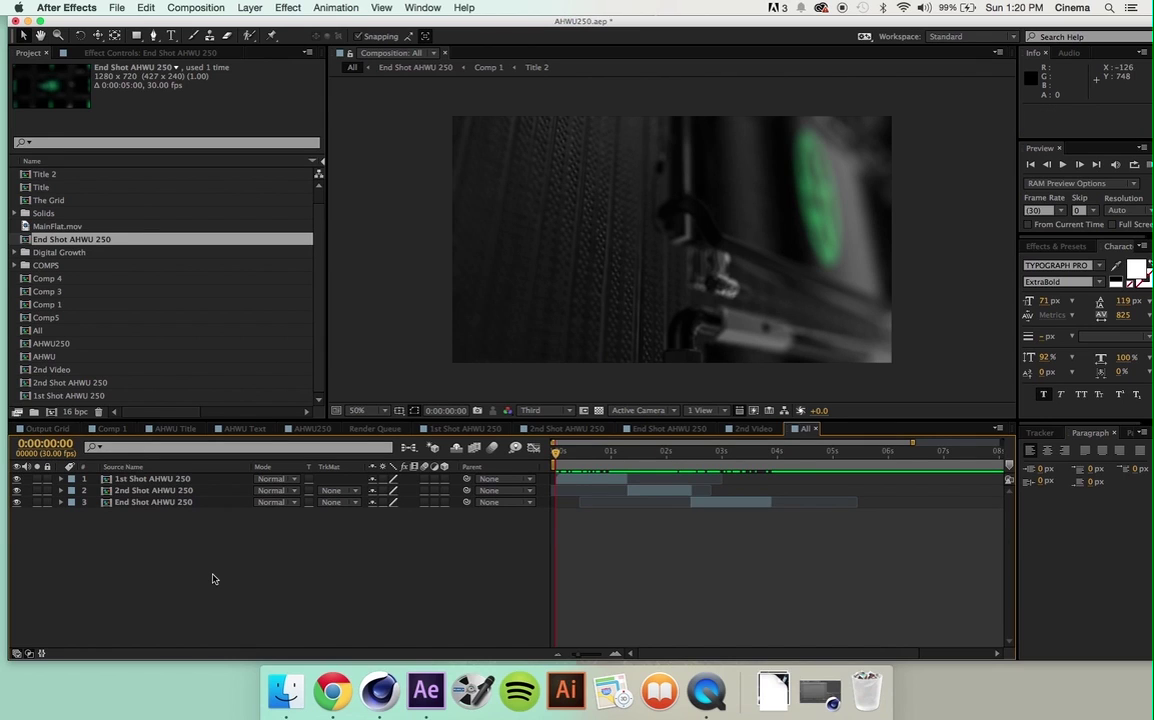
pyautogui.press('super+alt+y')
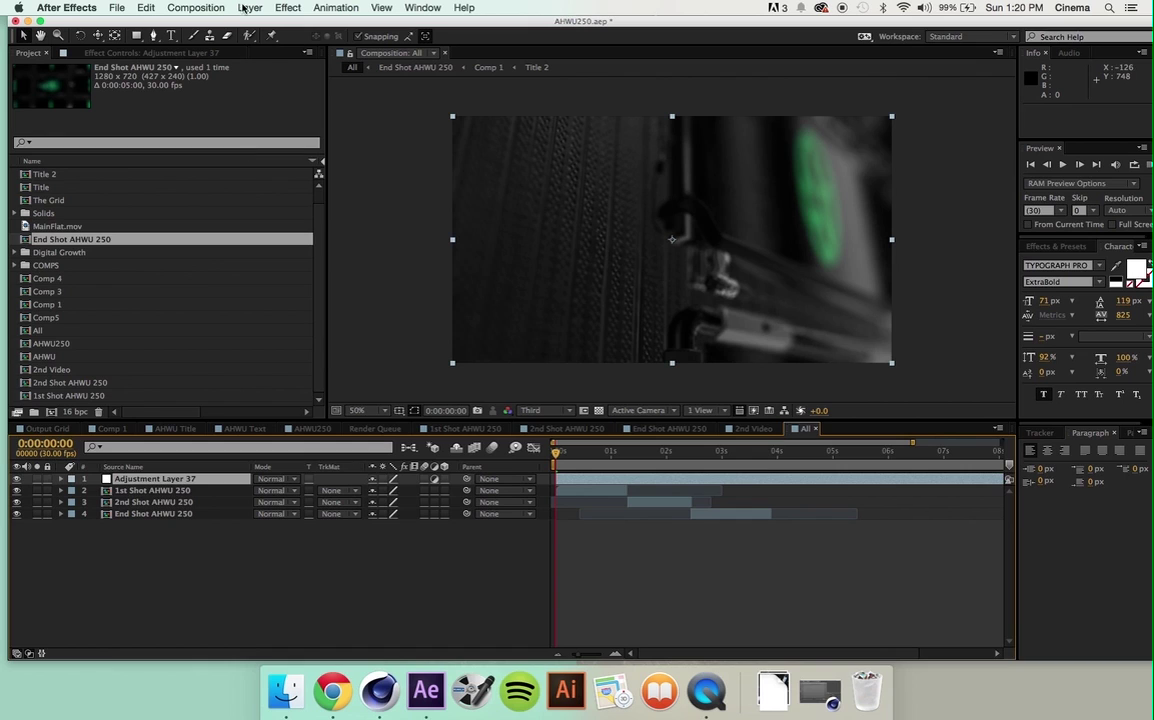
pyautogui.click(287, 7)
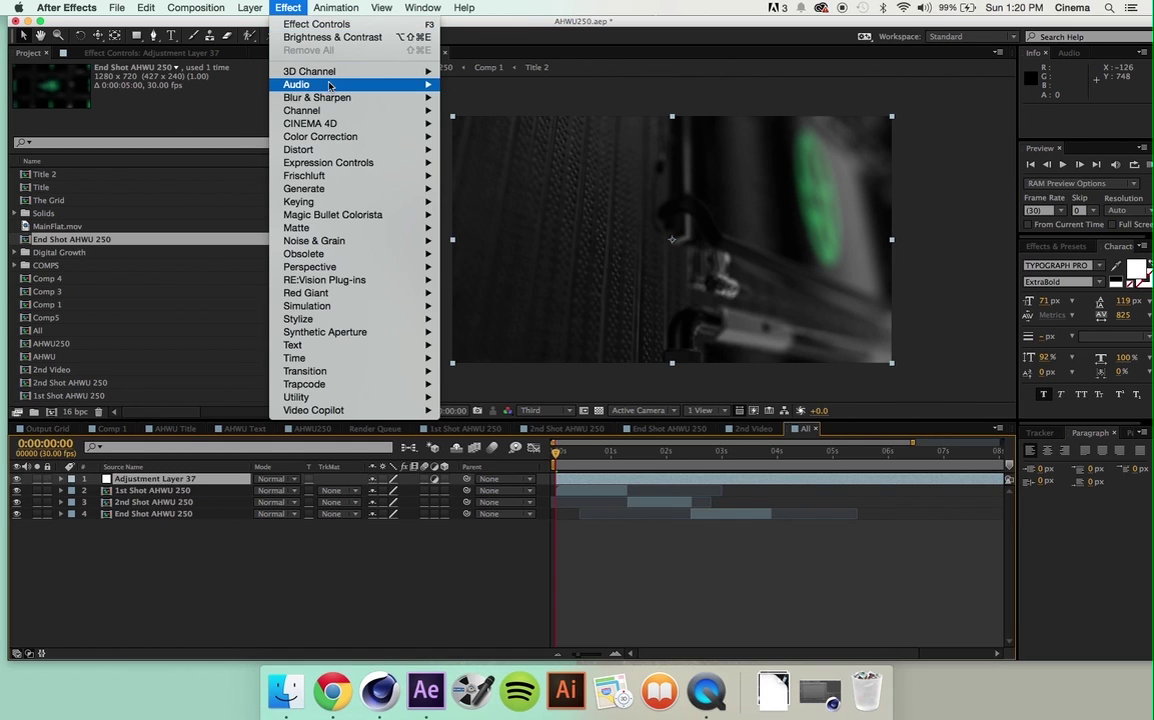
pyautogui.click(300, 37)
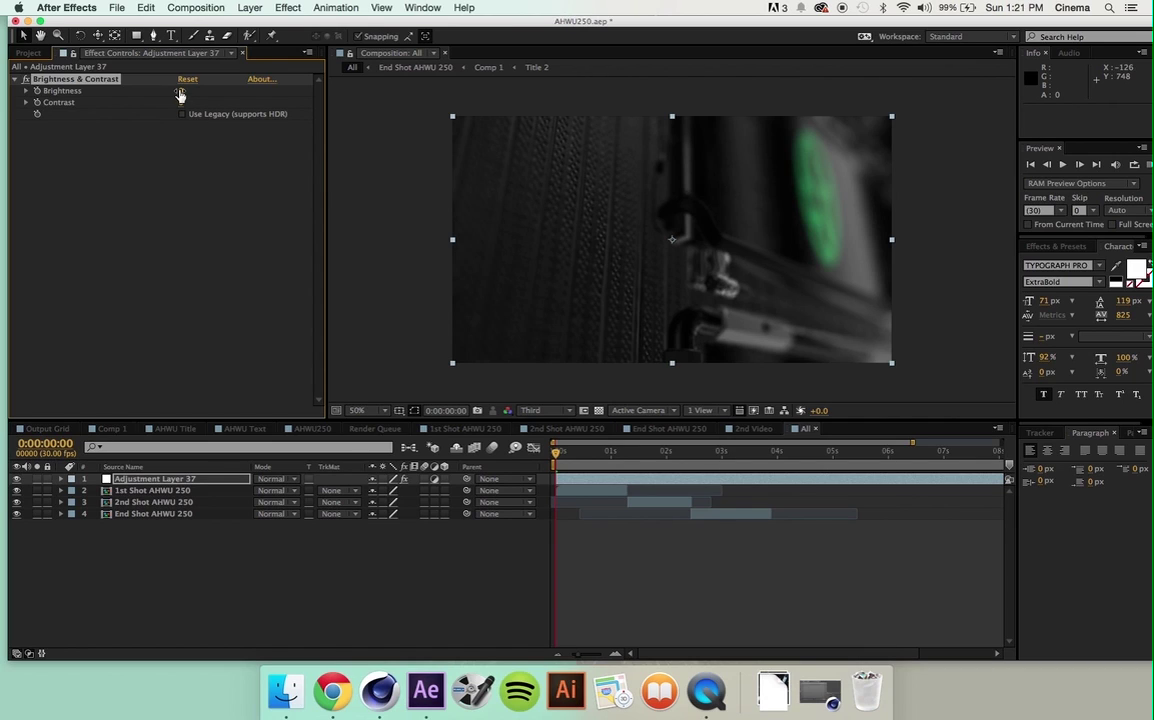
# - Set the adjustment layer's Brightness to 12 and Contrast to 23
pyautogui.moveTo(177, 90); pyautogui.dragTo(165, 91)
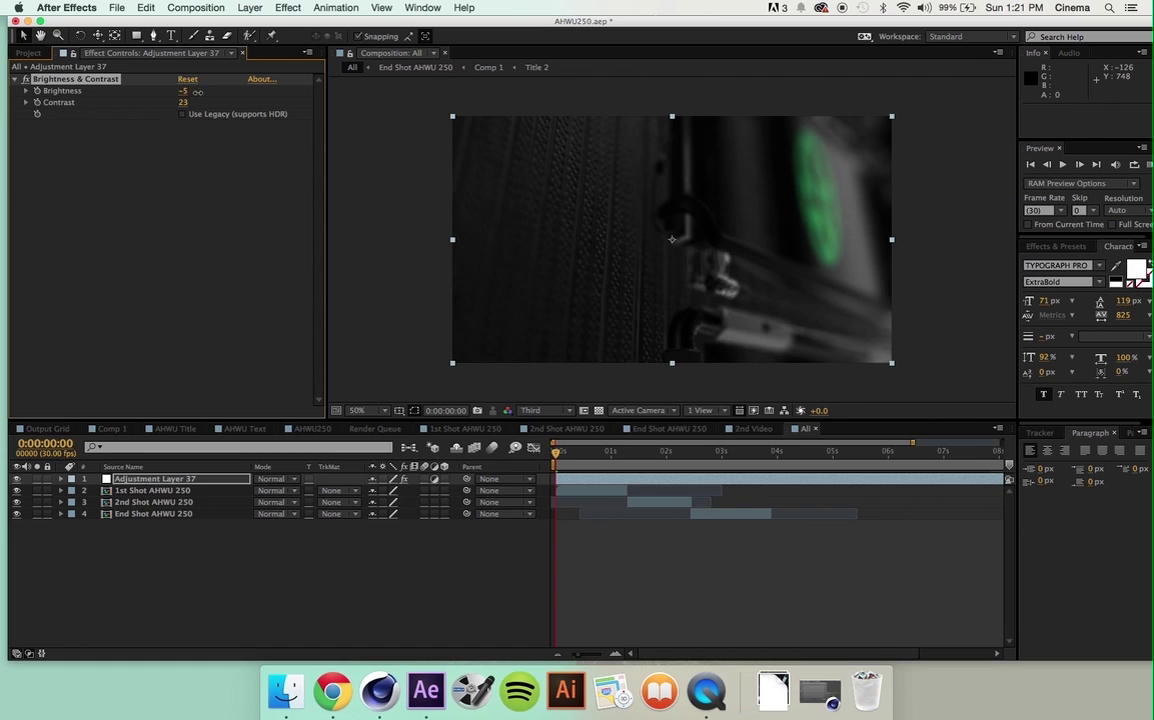
pyautogui.moveTo(205, 90); pyautogui.dragTo(208, 90)
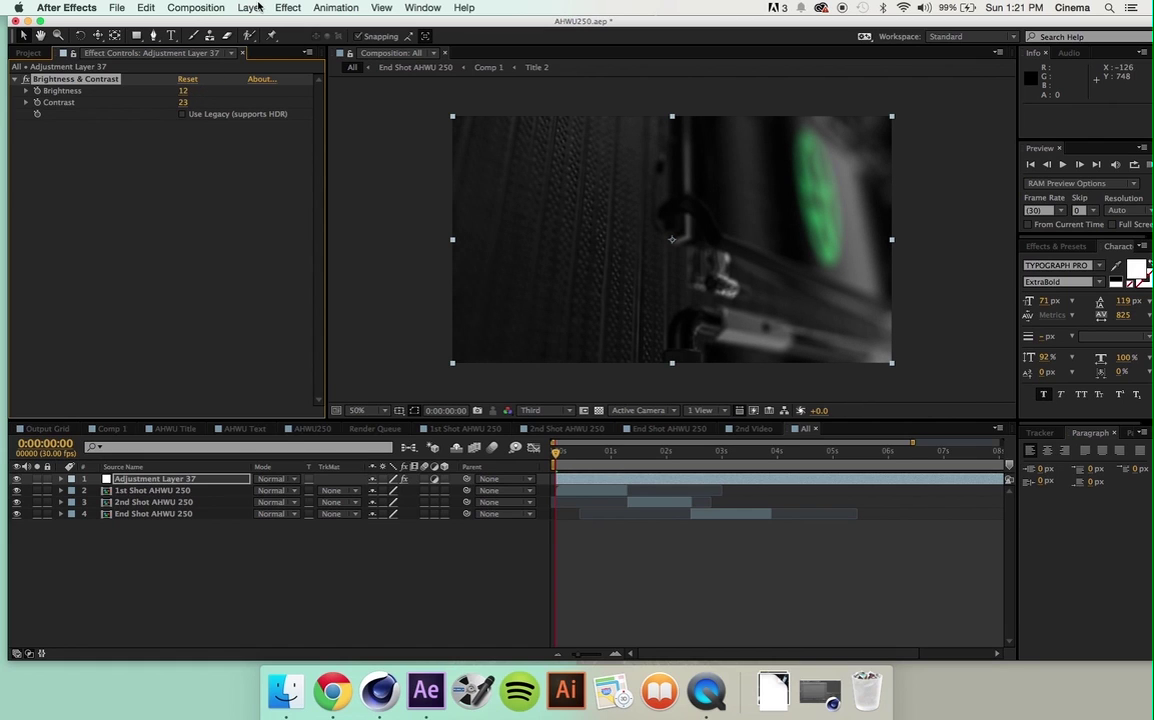
pyautogui.click(287, 7)
# - Apply Curves to the adjustment layer and shape the RGB curve into an S
pyautogui.moveTo(335, 122)
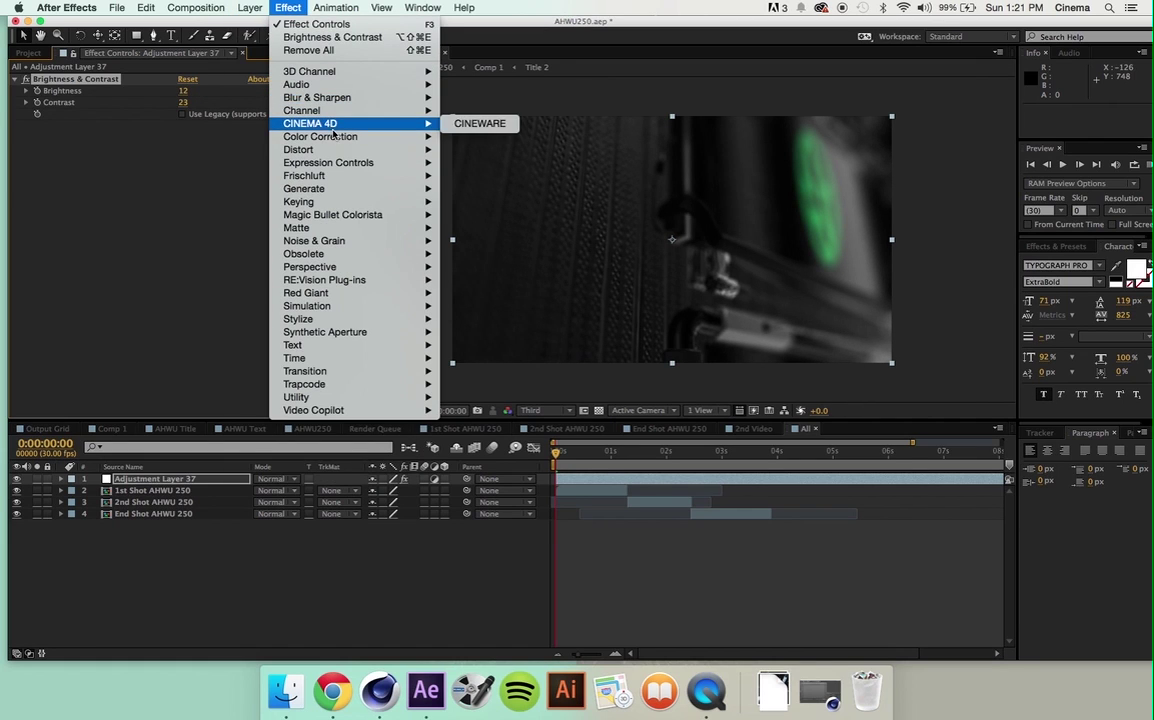
pyautogui.click(470, 371)
pyautogui.moveTo(75, 247); pyautogui.dragTo(77, 252)
pyautogui.moveTo(128, 195); pyautogui.dragTo(124, 194)
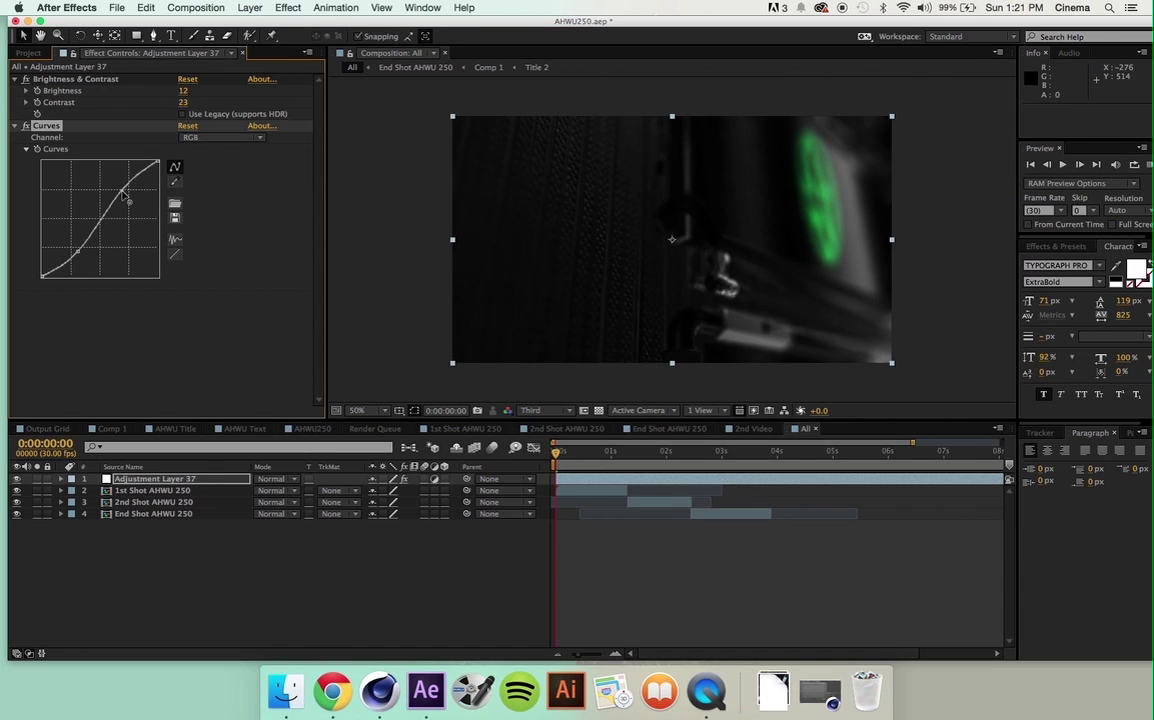
# - Bend the Green channel curve for a slight green tint, adding a lower control point
pyautogui.click(192, 136)
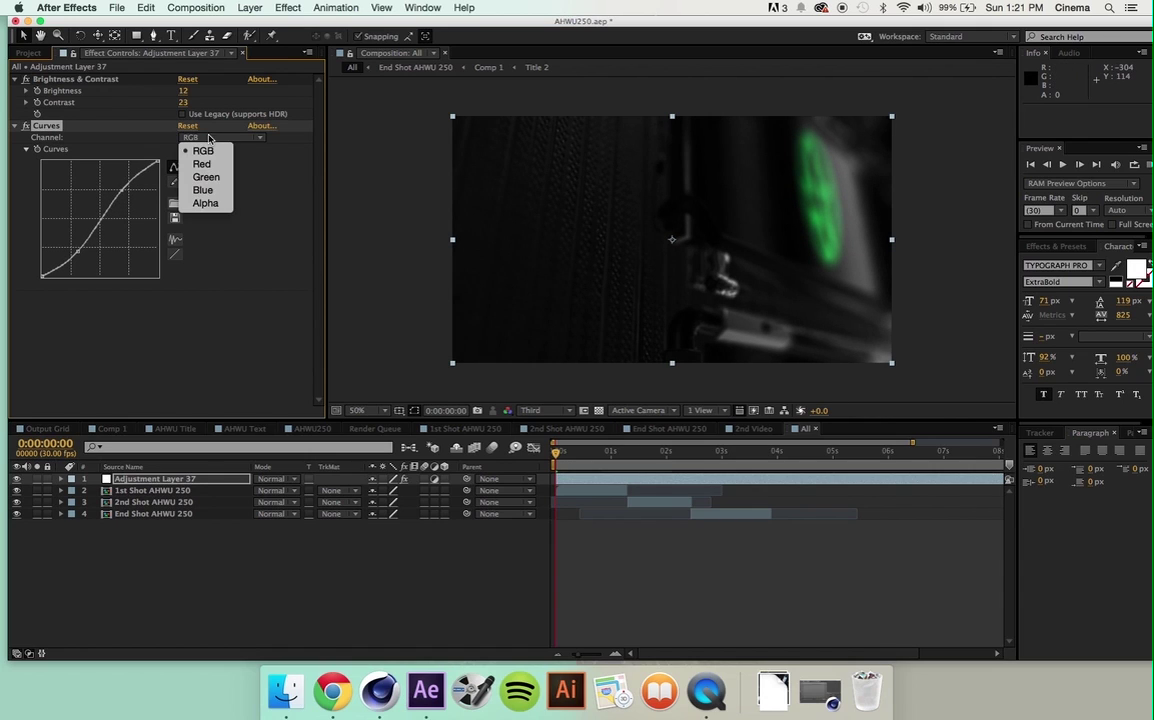
pyautogui.click(205, 177)
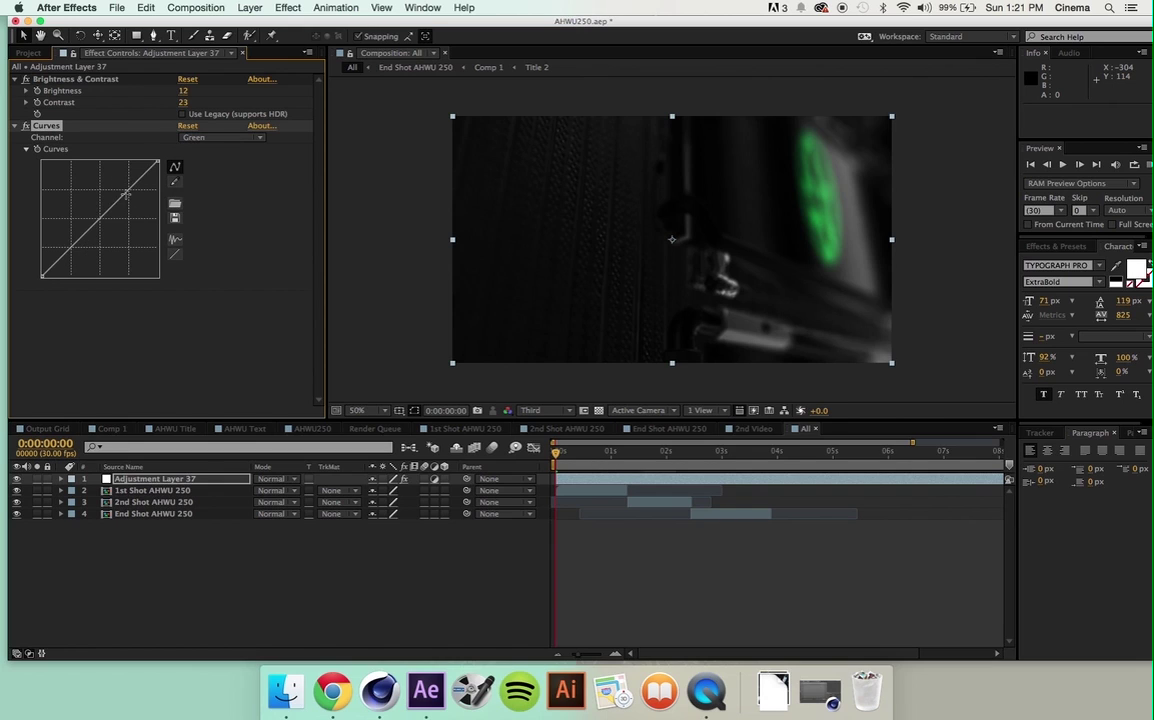
pyautogui.moveTo(127, 194); pyautogui.dragTo(127, 195)
pyautogui.click(68, 247)
pyautogui.moveTo(68, 250); pyautogui.dragTo(71, 253)
# - Lower the Red and Blue channel curves, then scrub later frames to preview the grade
pyautogui.click(200, 137)
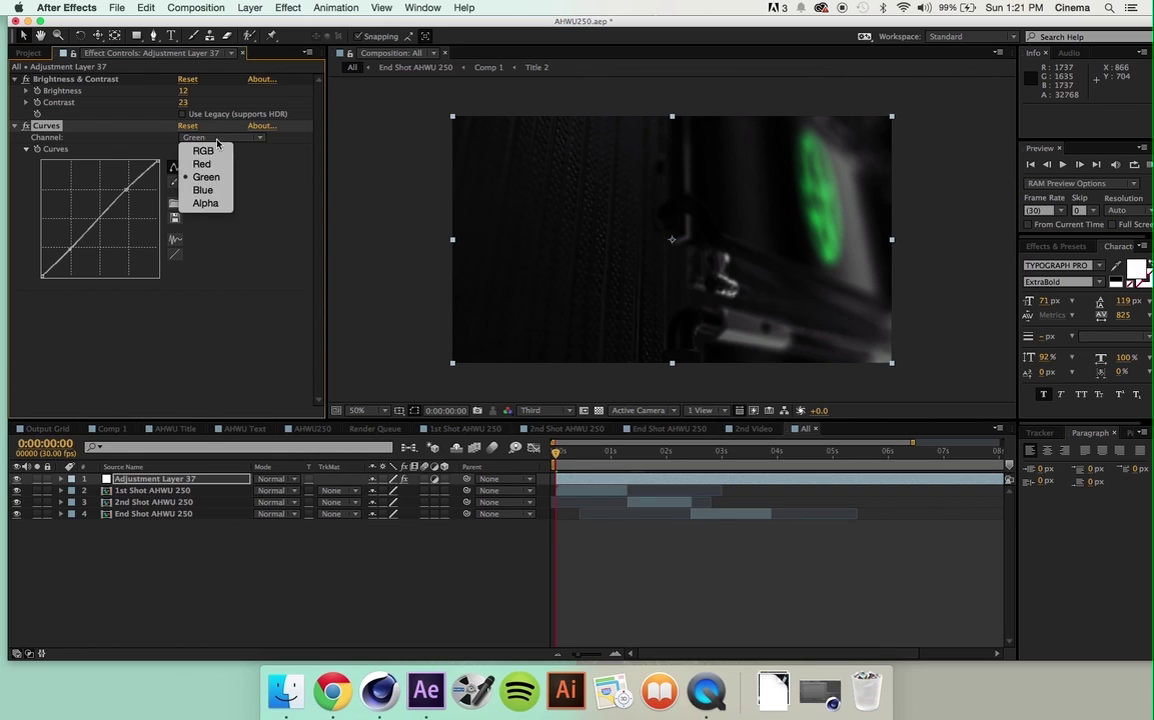
pyautogui.click(211, 166)
pyautogui.moveTo(98, 219); pyautogui.dragTo(103, 220)
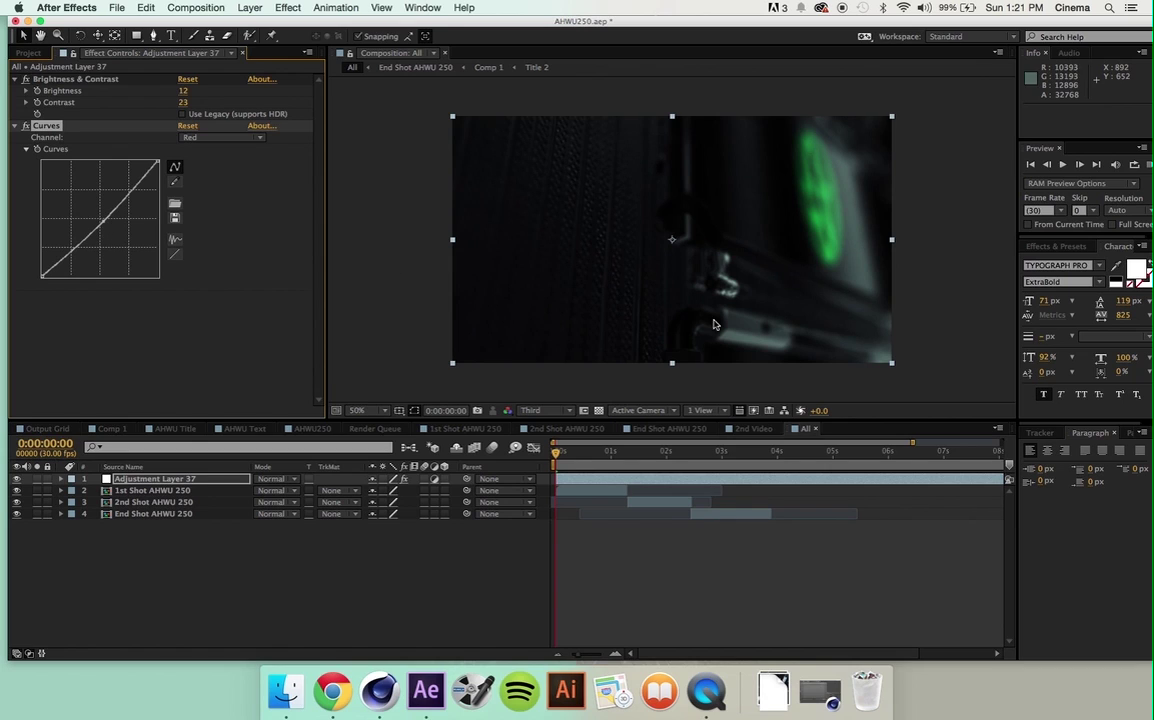
pyautogui.click(220, 139)
pyautogui.click(205, 190)
pyautogui.moveTo(130, 190); pyautogui.dragTo(130, 190)
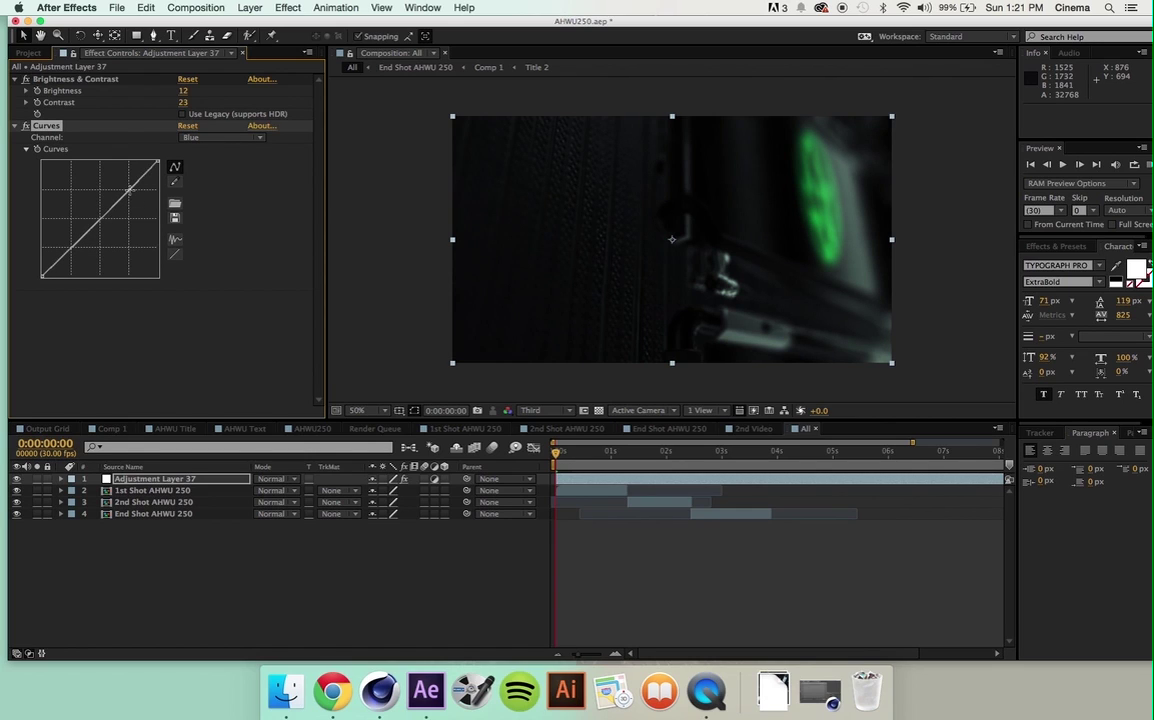
pyautogui.moveTo(572, 457); pyautogui.dragTo(596, 456)
pyautogui.moveTo(622, 455); pyautogui.dragTo(726, 456)
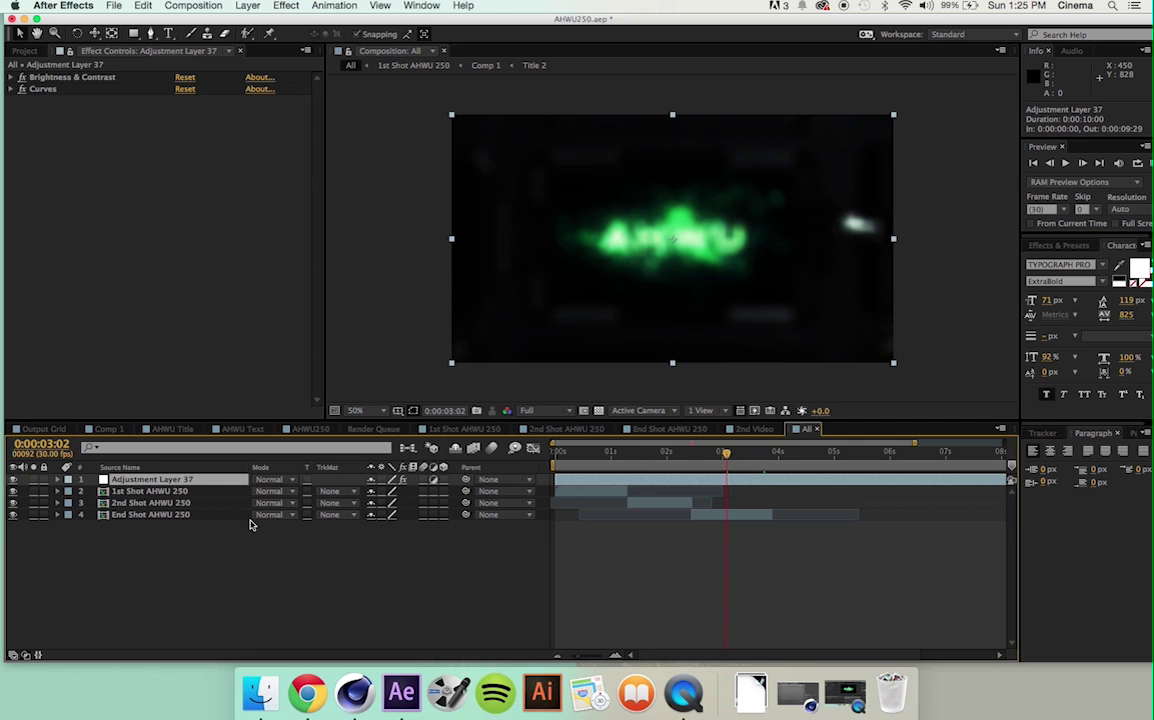
# - Add Add Grain to the adjustment layer with Viewing Mode set to Final Output
pyautogui.click(285, 5)
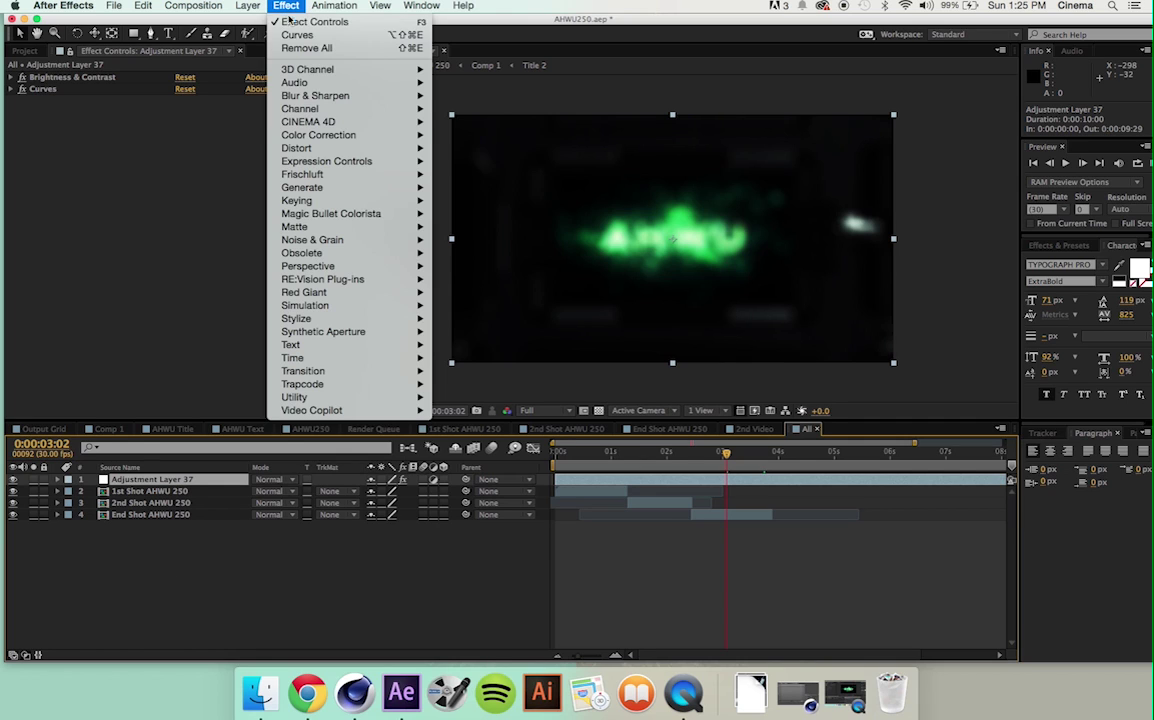
pyautogui.moveTo(312, 150)
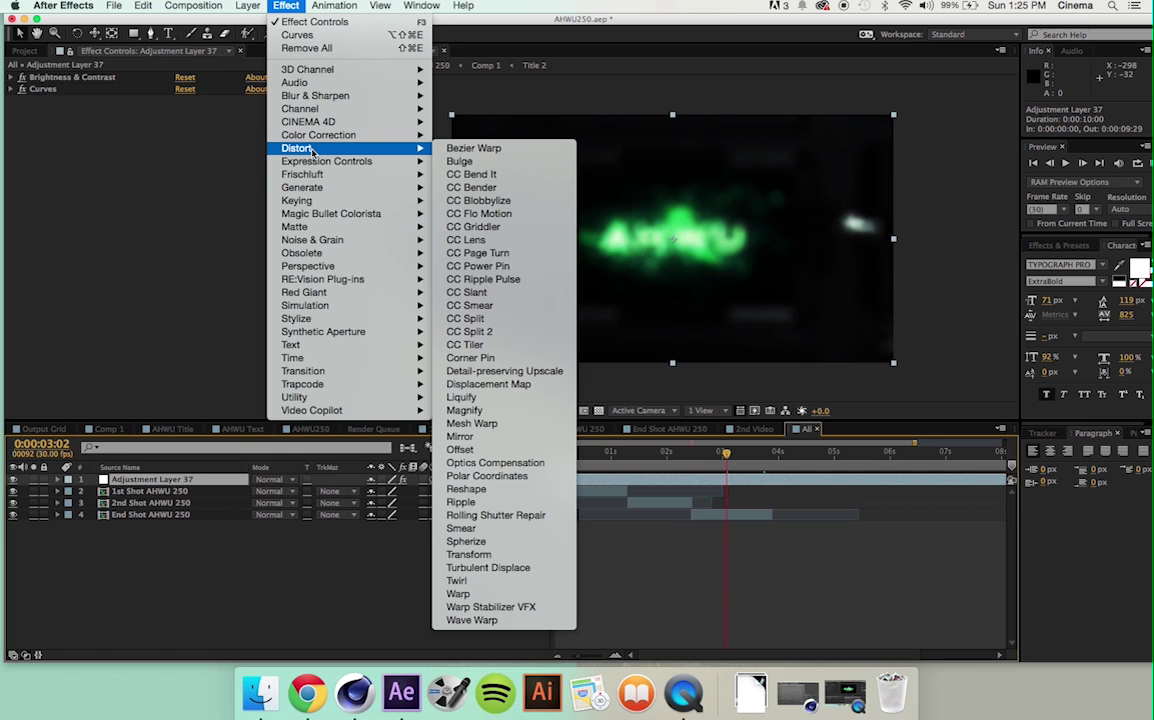
pyautogui.moveTo(316, 240)
pyautogui.click(482, 241)
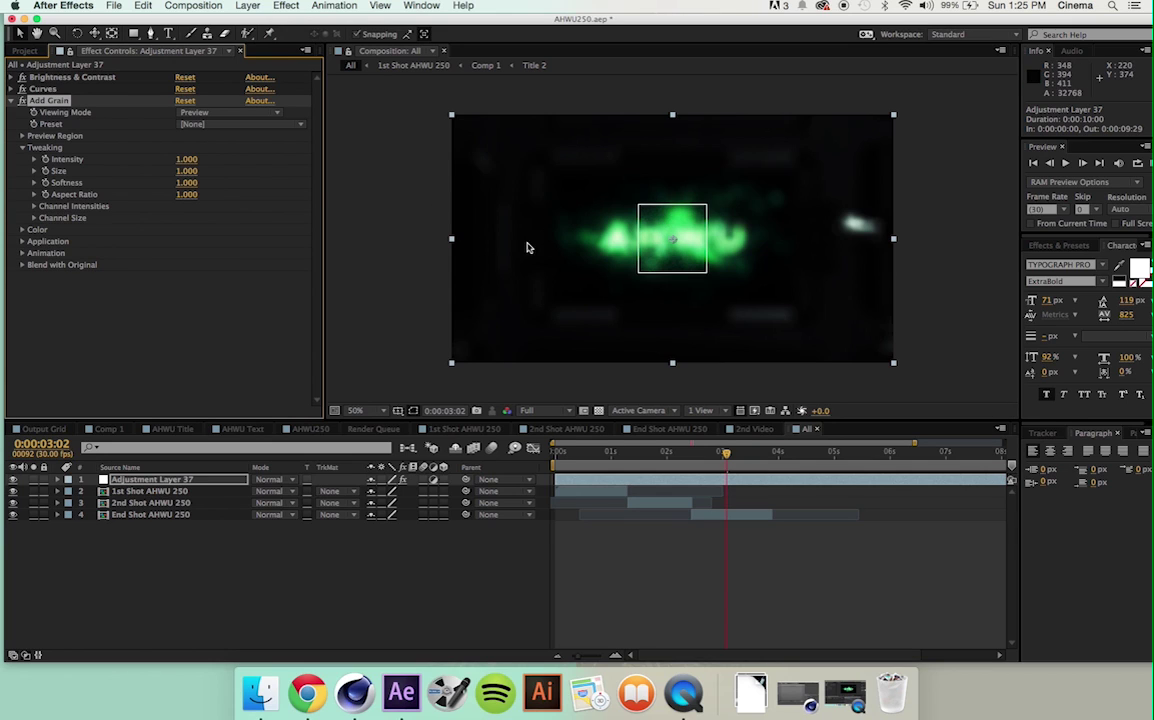
pyautogui.click(200, 115)
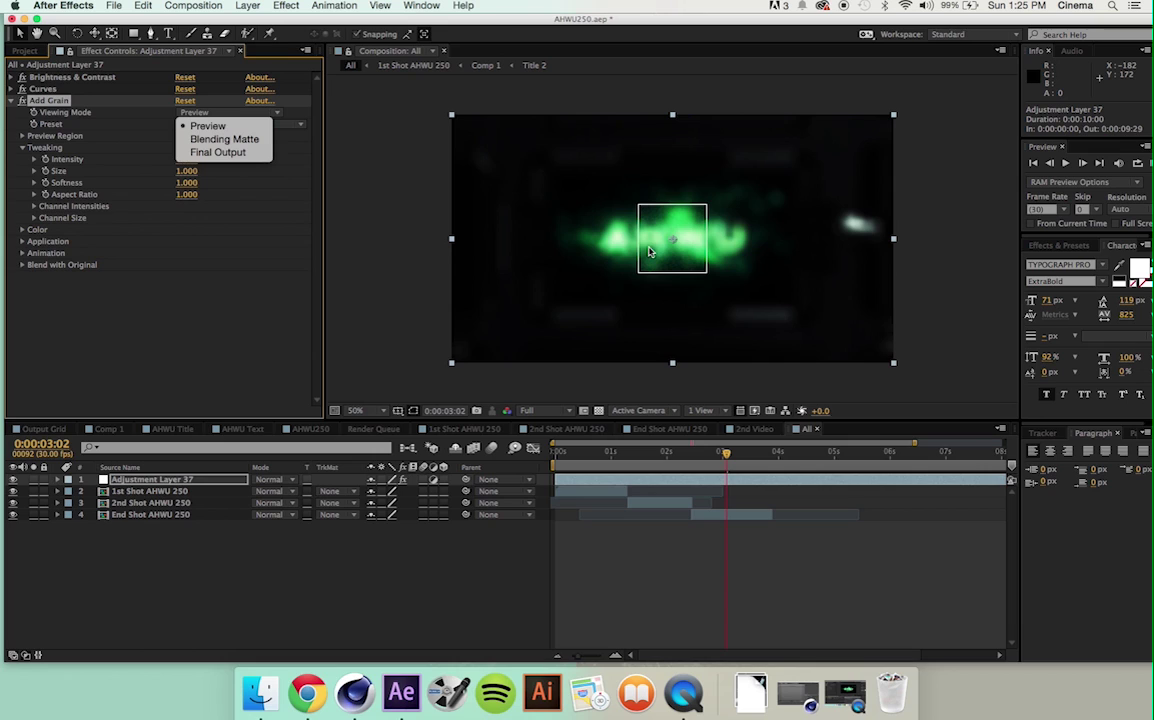
pyautogui.click(230, 152)
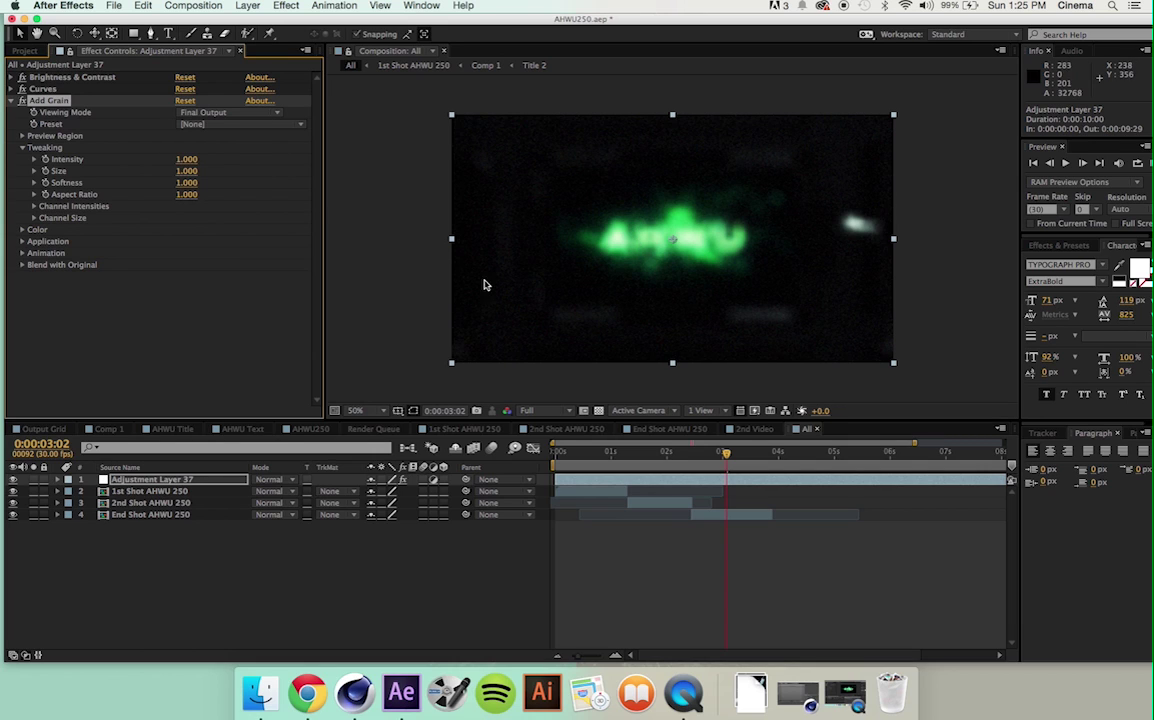
# - Set the grain Intensity to 0.3 and Softness to 0.5
pyautogui.click(186, 159)
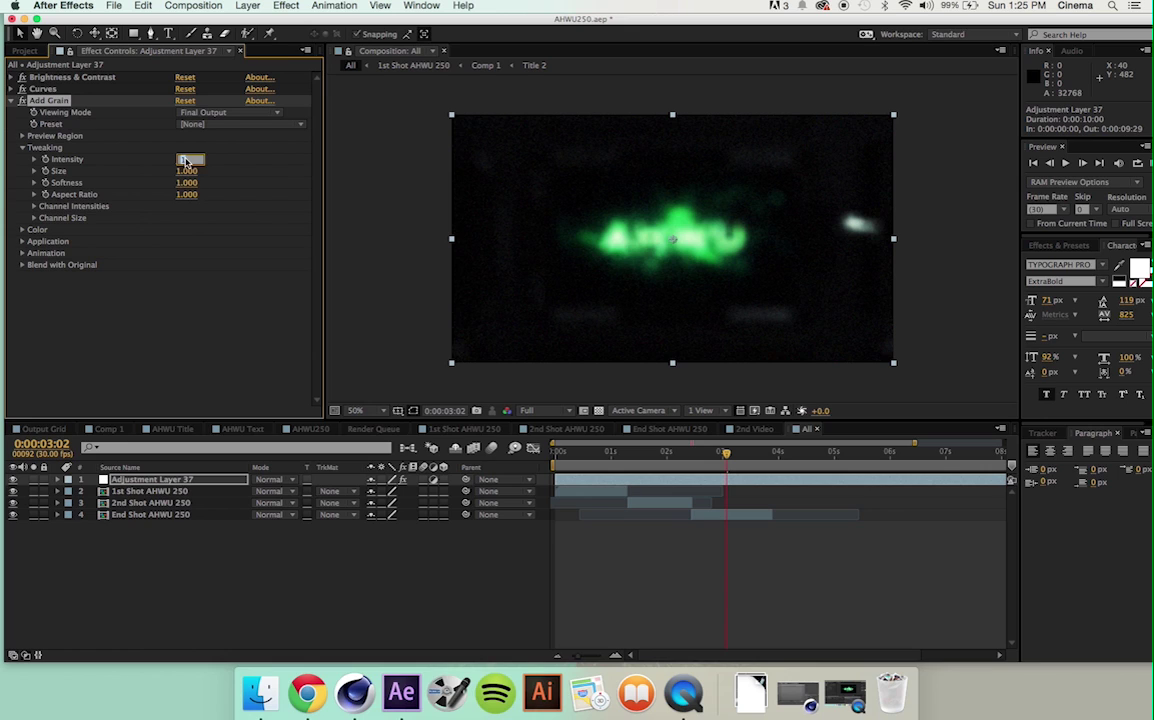
pyautogui.write('0.3')
pyautogui.press('Return')
pyautogui.scroll(2, 690, 250)
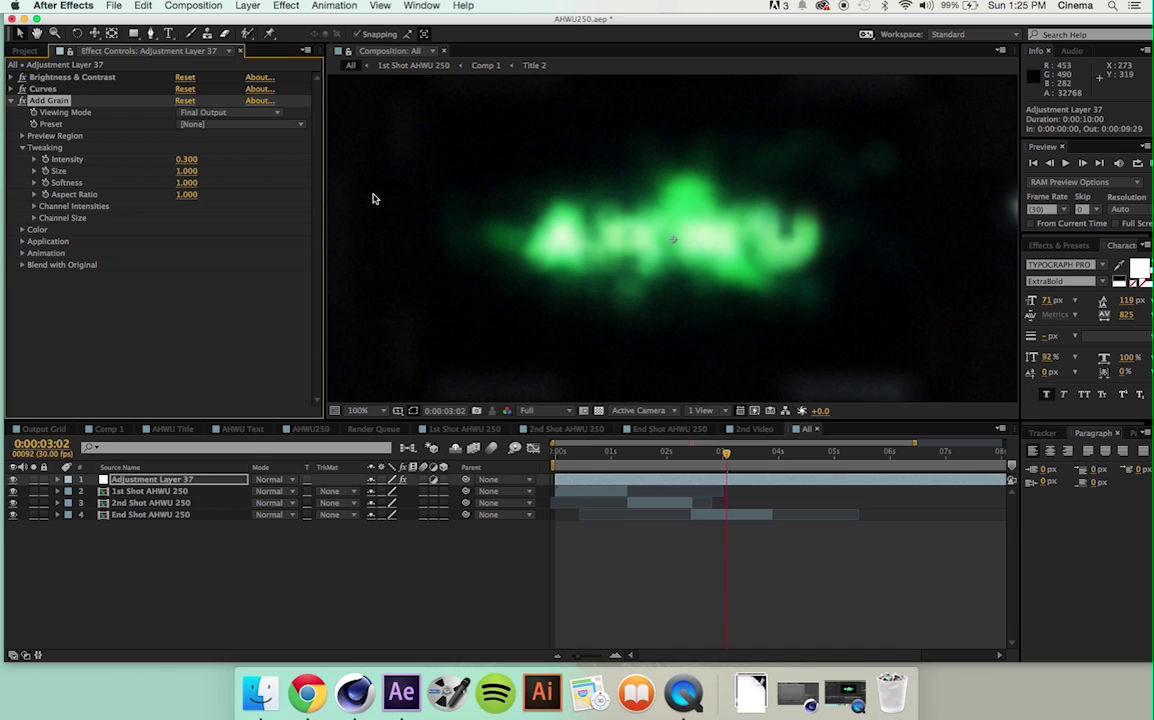
pyautogui.click(185, 182)
pyautogui.write('1.6')
pyautogui.press('Return')
pyautogui.click(184, 182)
pyautogui.write('0.5')
pyautogui.press('Return')
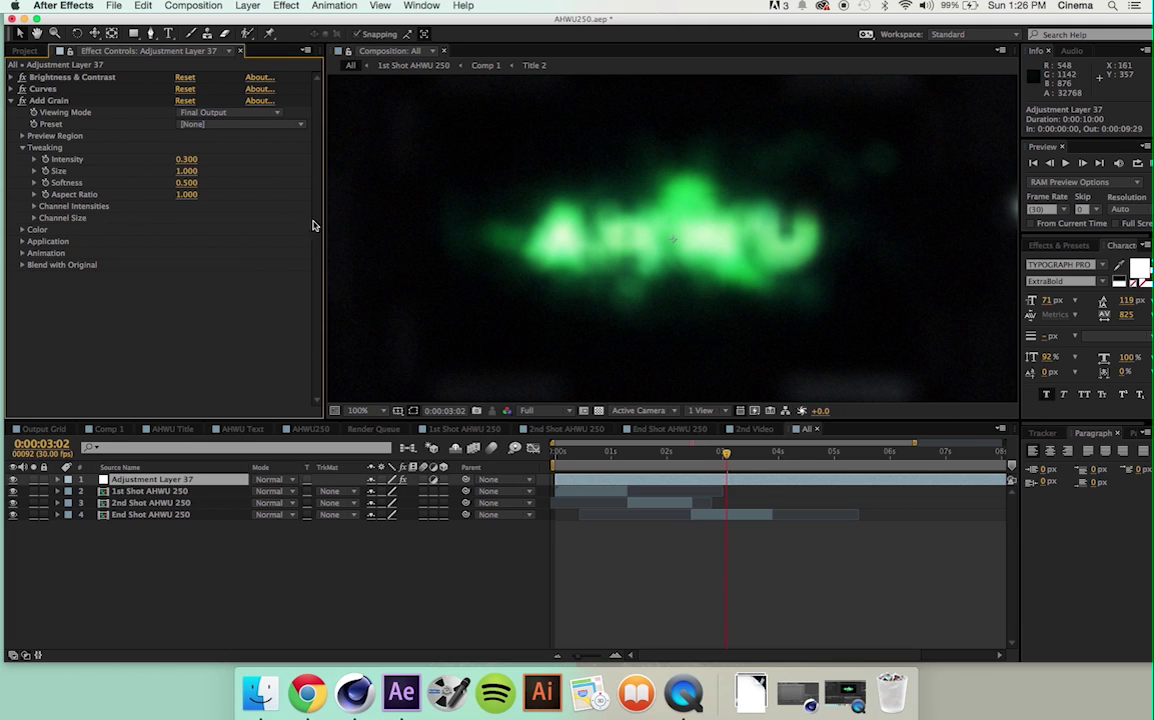
# - Try grain Intensity 0.4, settle back on 0.3, and return to frame 0:00:02:21
pyautogui.click(188, 160)
pyautogui.write('0.4')
pyautogui.press('Return')
pyautogui.scroll(-3, 615, 266)
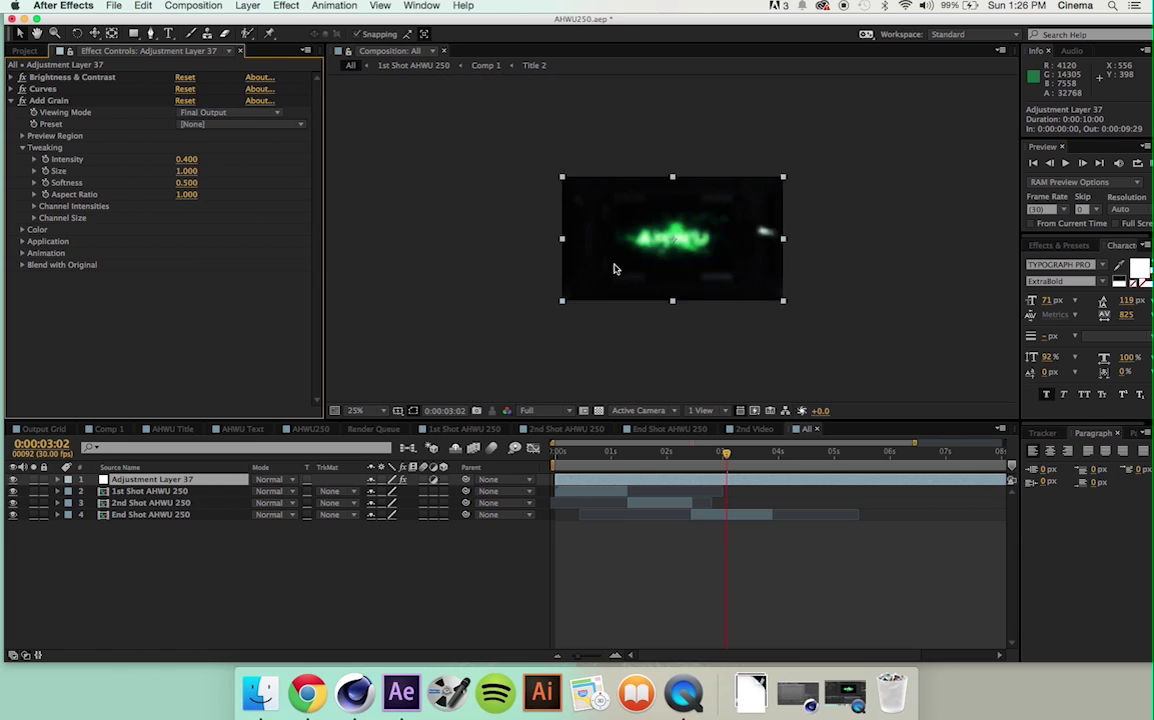
pyautogui.scroll(1, 615, 268)
pyautogui.click(186, 160)
pyautogui.write('0.3')
pyautogui.press('Return')
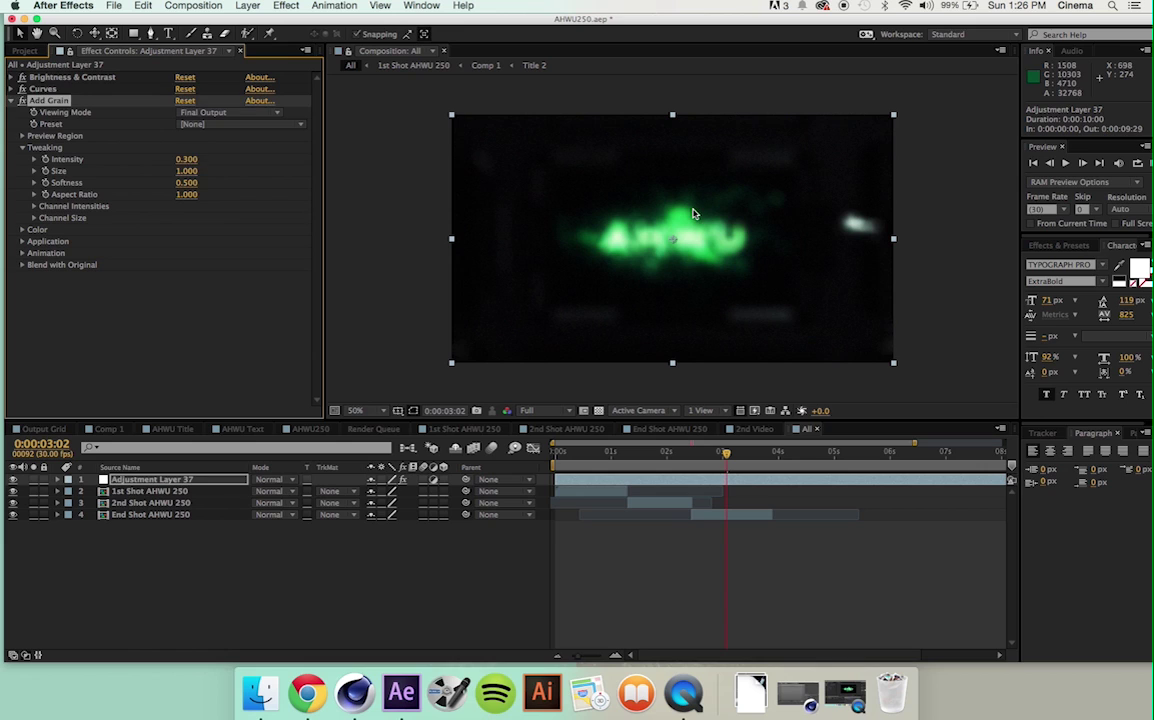
pyautogui.scroll(2, 692, 215)
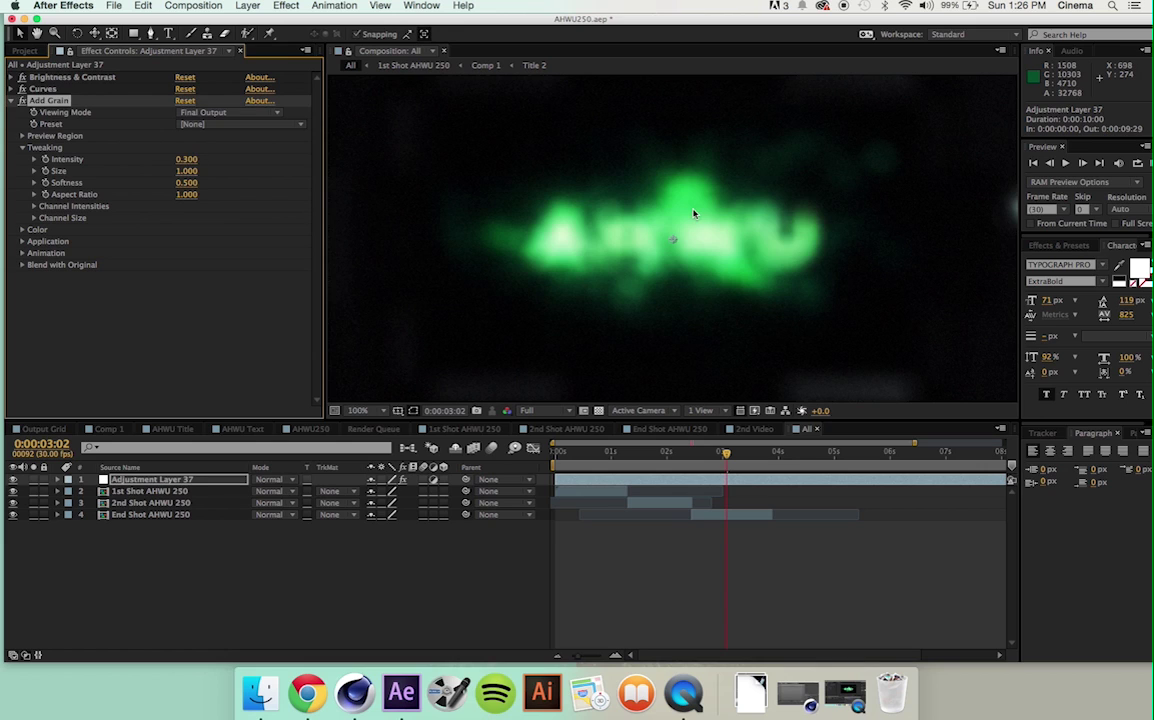
pyautogui.click(707, 453)
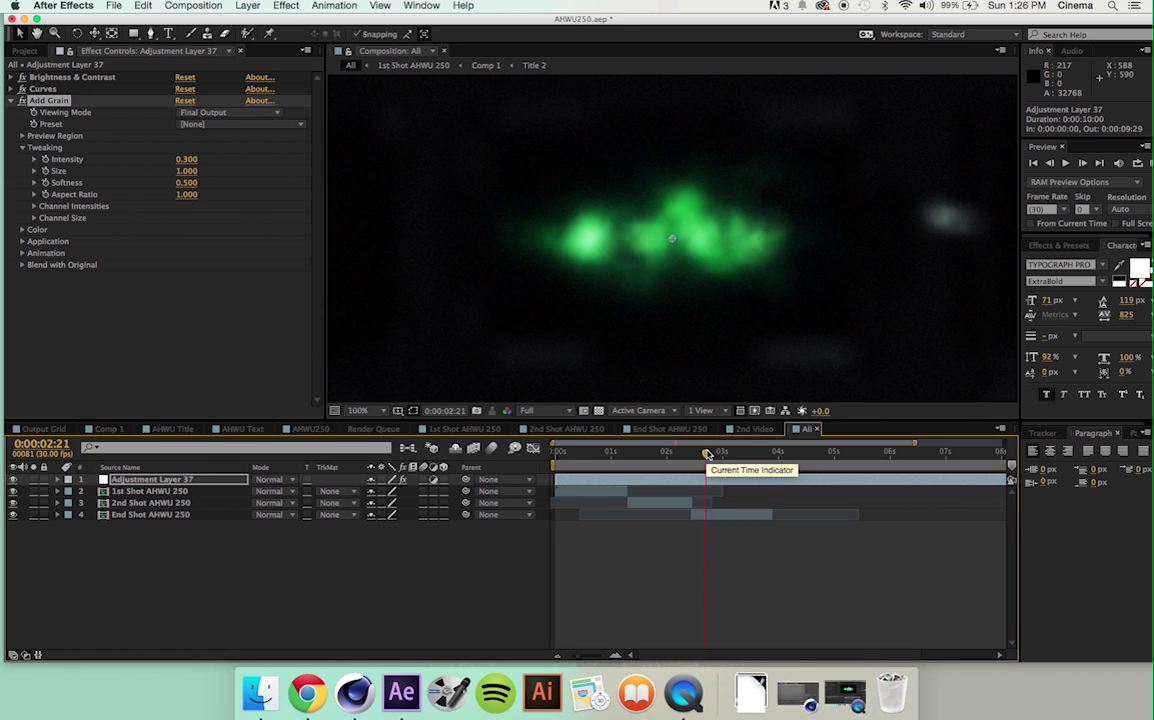
# - Set the Add Grain Size to 0.7, checking frame 0:00:00:18 at full size
pyautogui.click(589, 453)
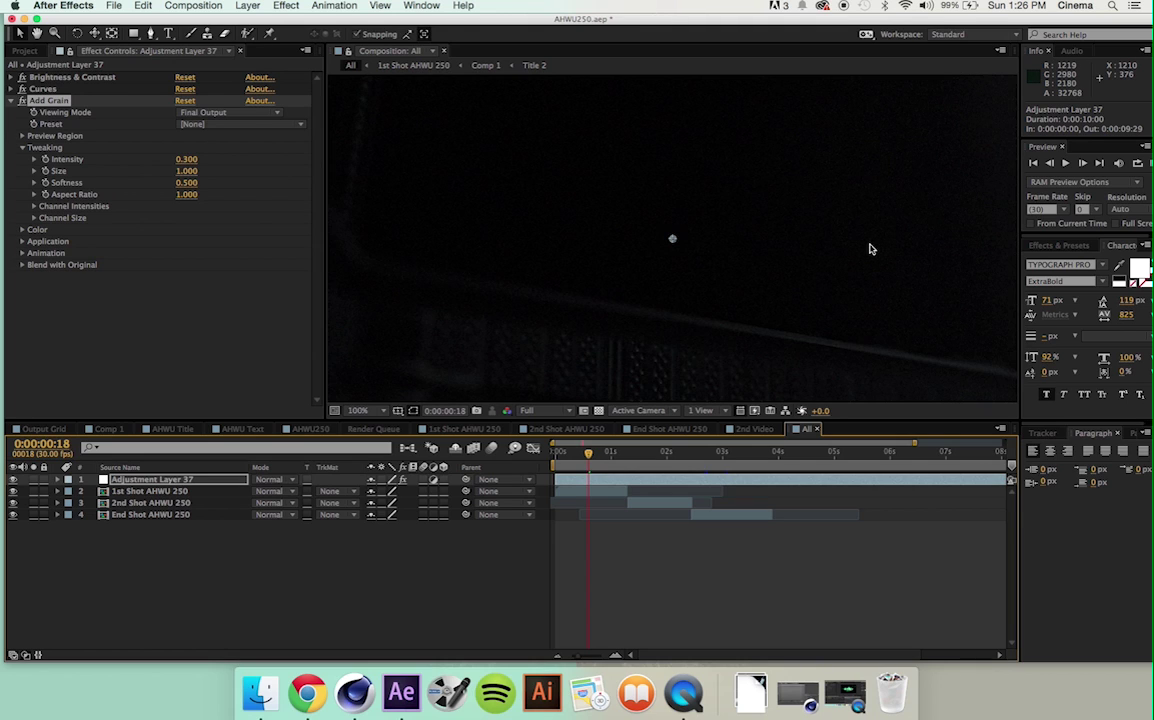
pyautogui.scroll(-2, 870, 249)
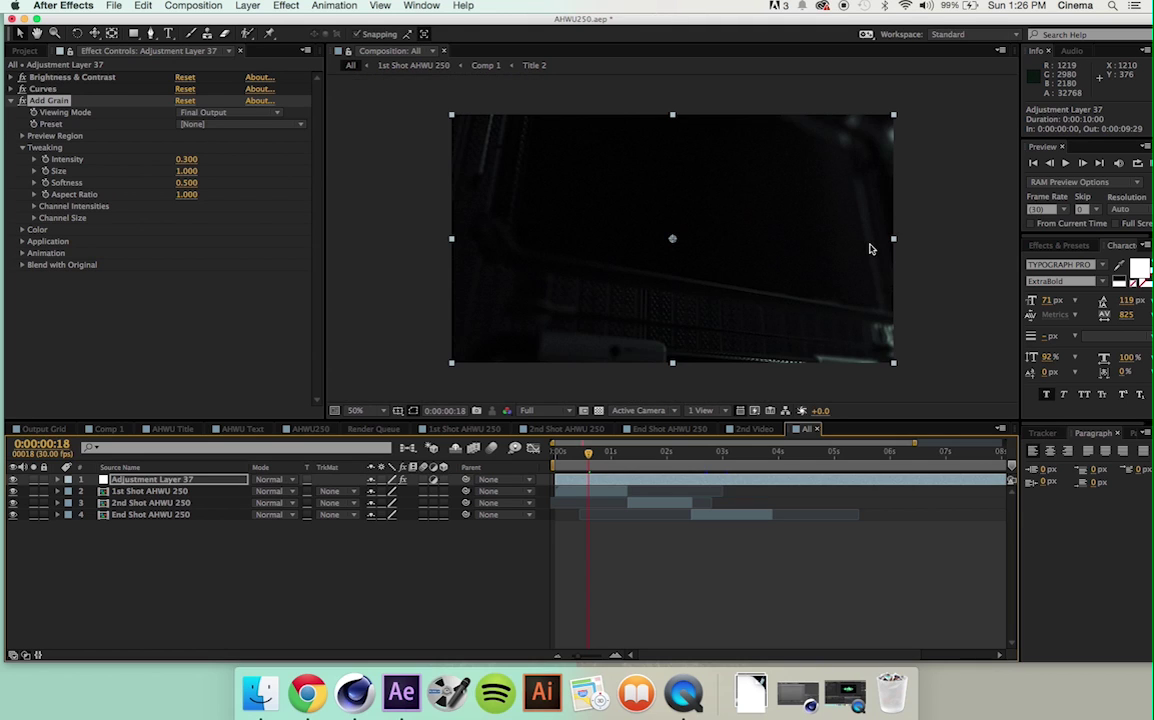
pyautogui.click(186, 183)
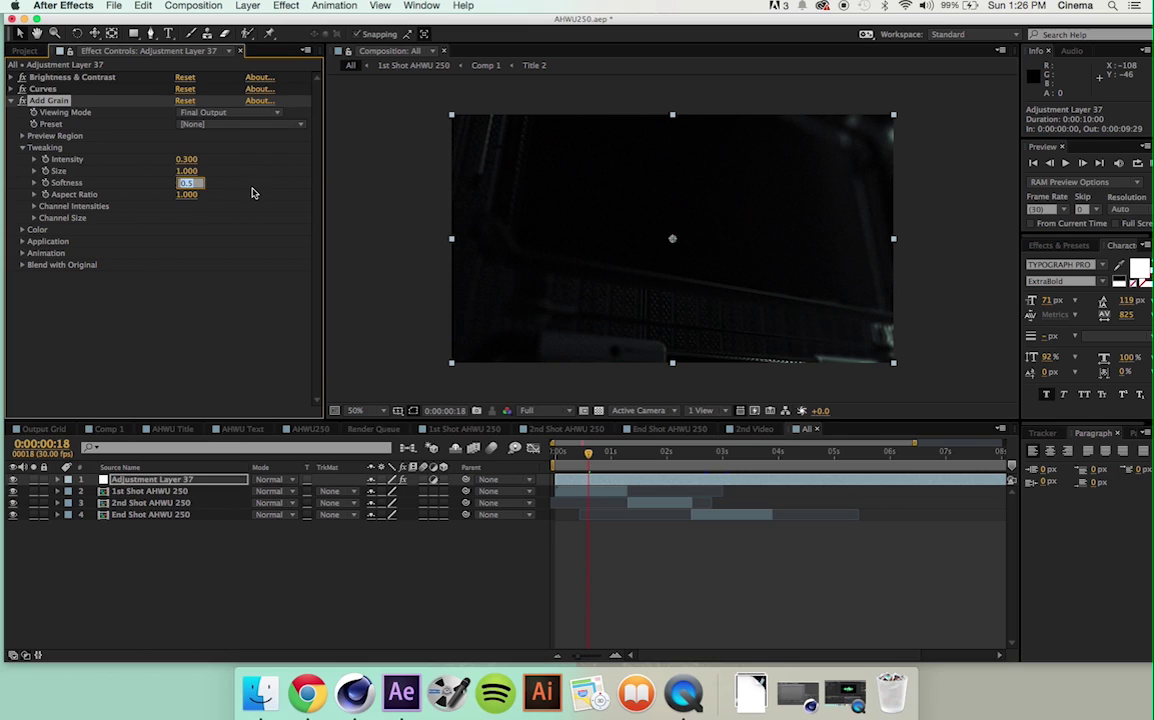
pyautogui.click(190, 171)
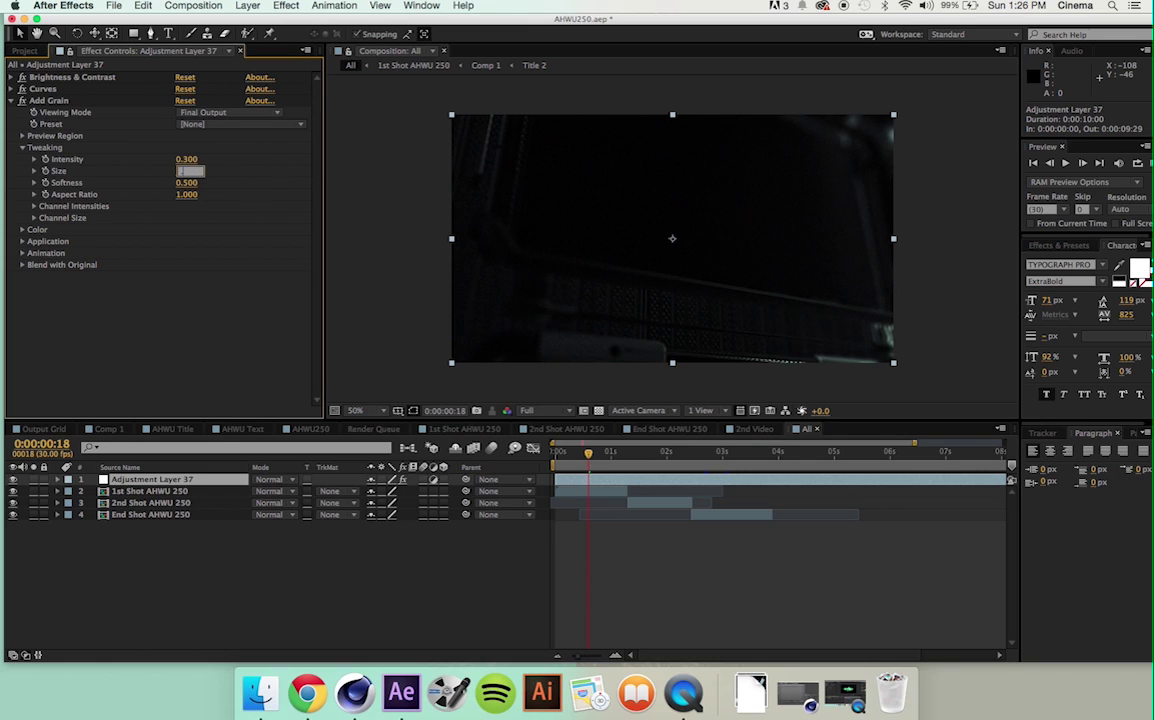
pyautogui.write('.7')
pyautogui.press('Return')
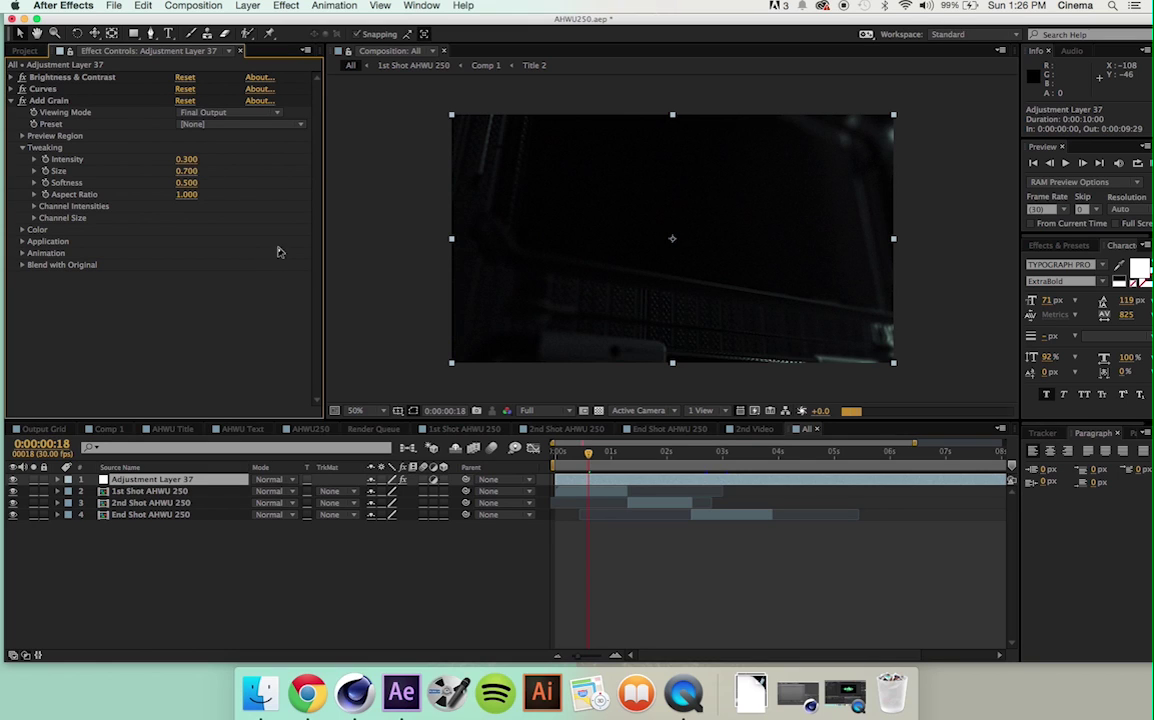
pyautogui.press('.')
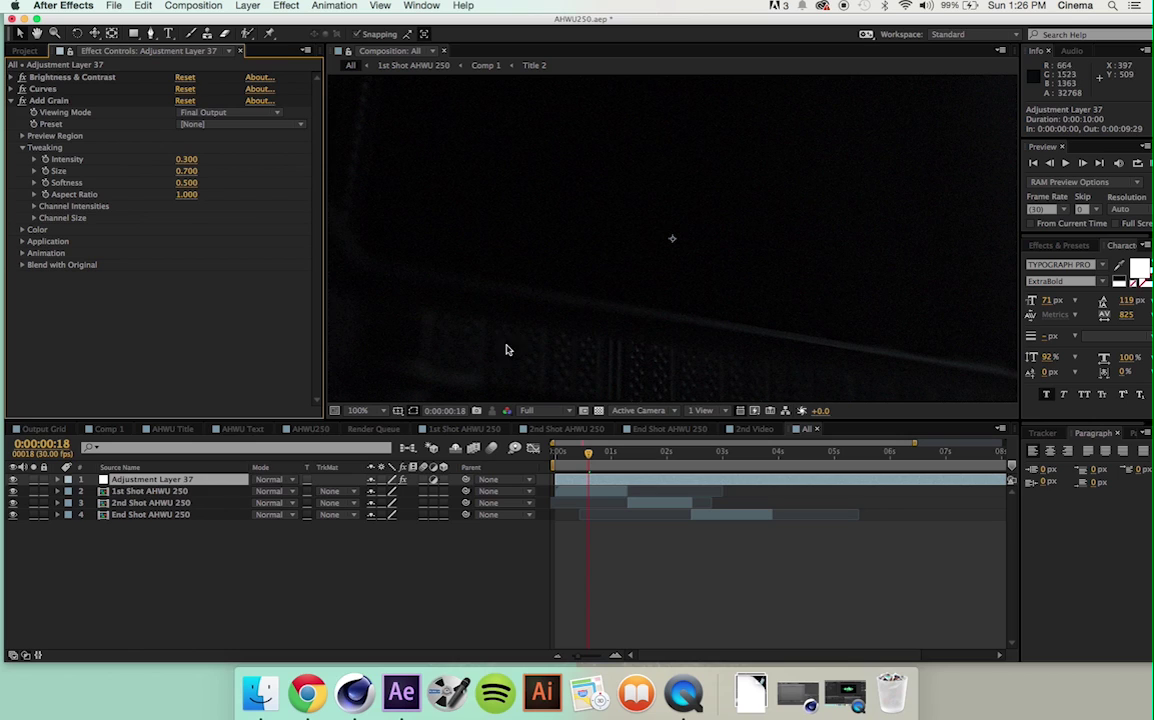
# - Preview graded frames at 0:00:01:03, 0:00:03:14 and 0:00:03:23 through to the AHWU 250 logo end
pyautogui.scroll(-2, 674, 224)
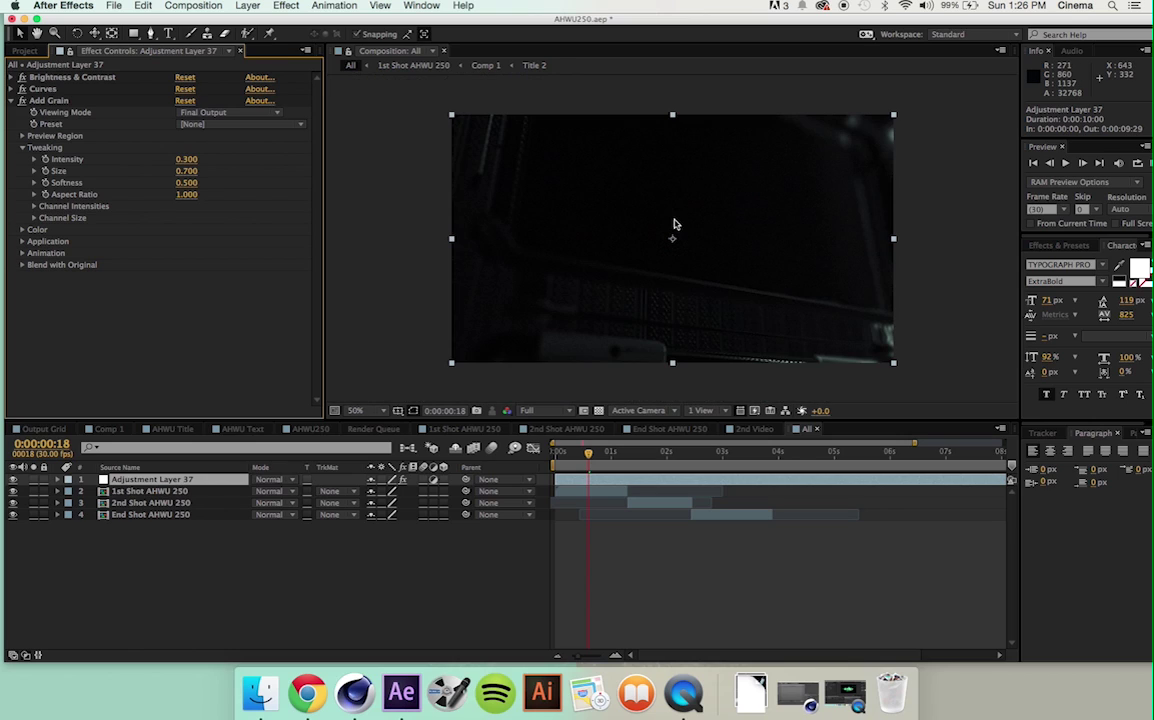
pyautogui.click(617, 452)
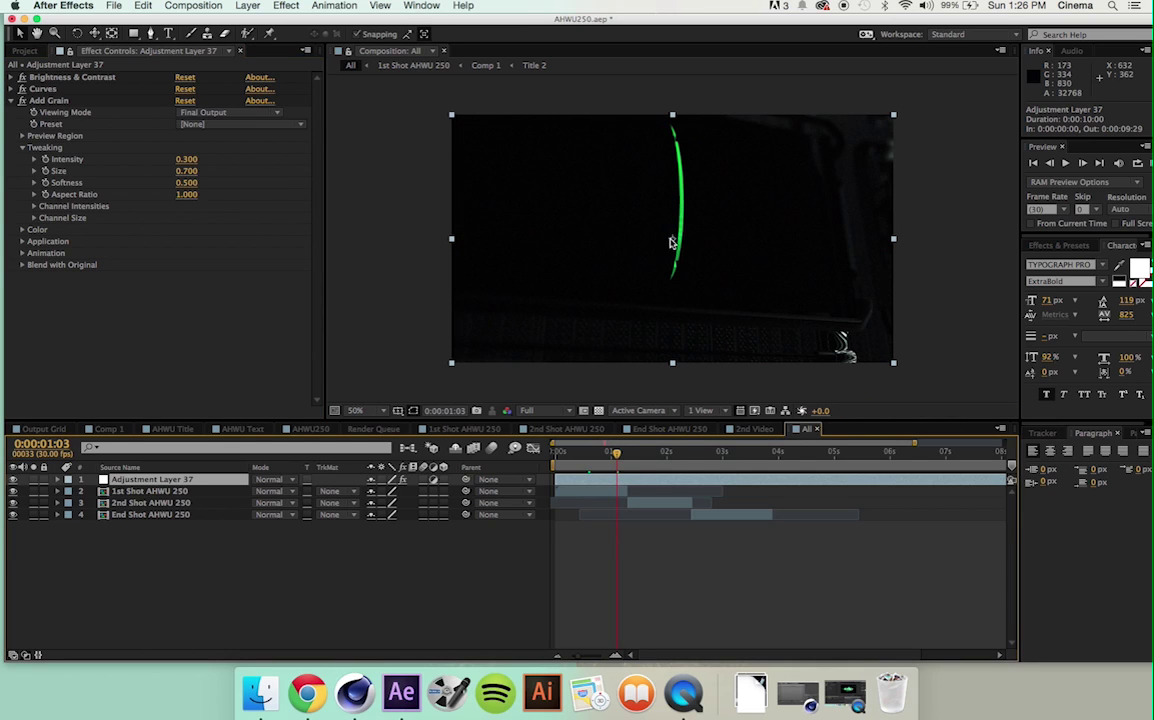
pyautogui.scroll(2, 671, 242)
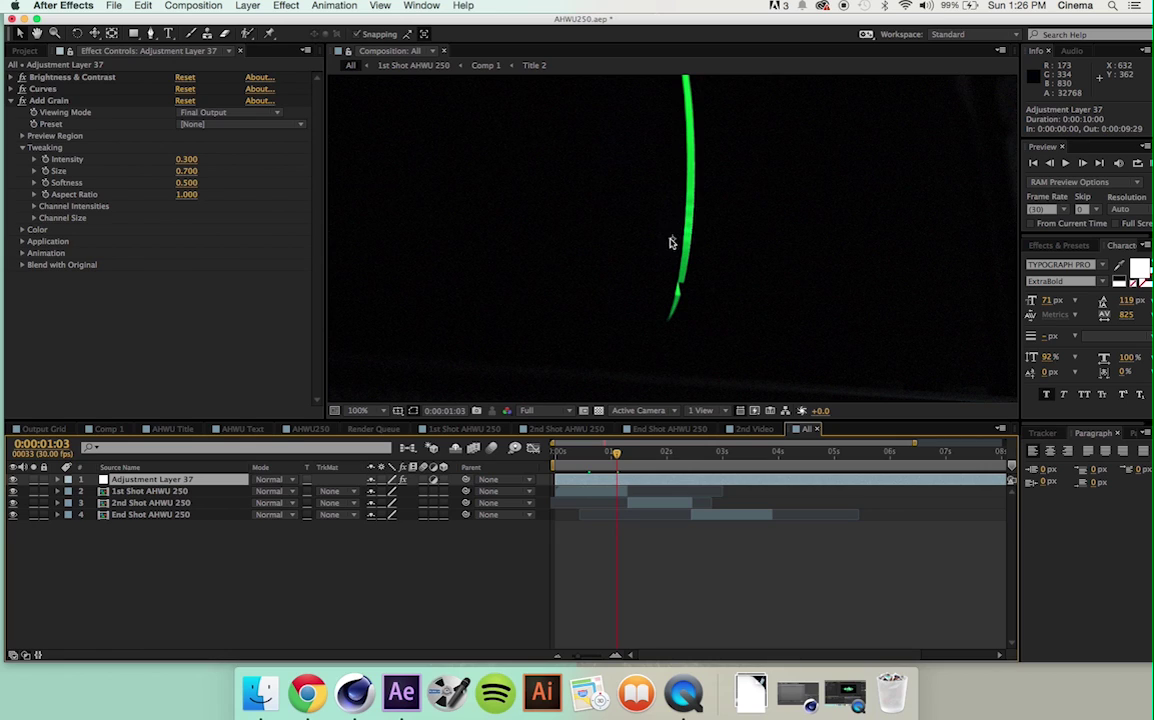
pyautogui.click(749, 455)
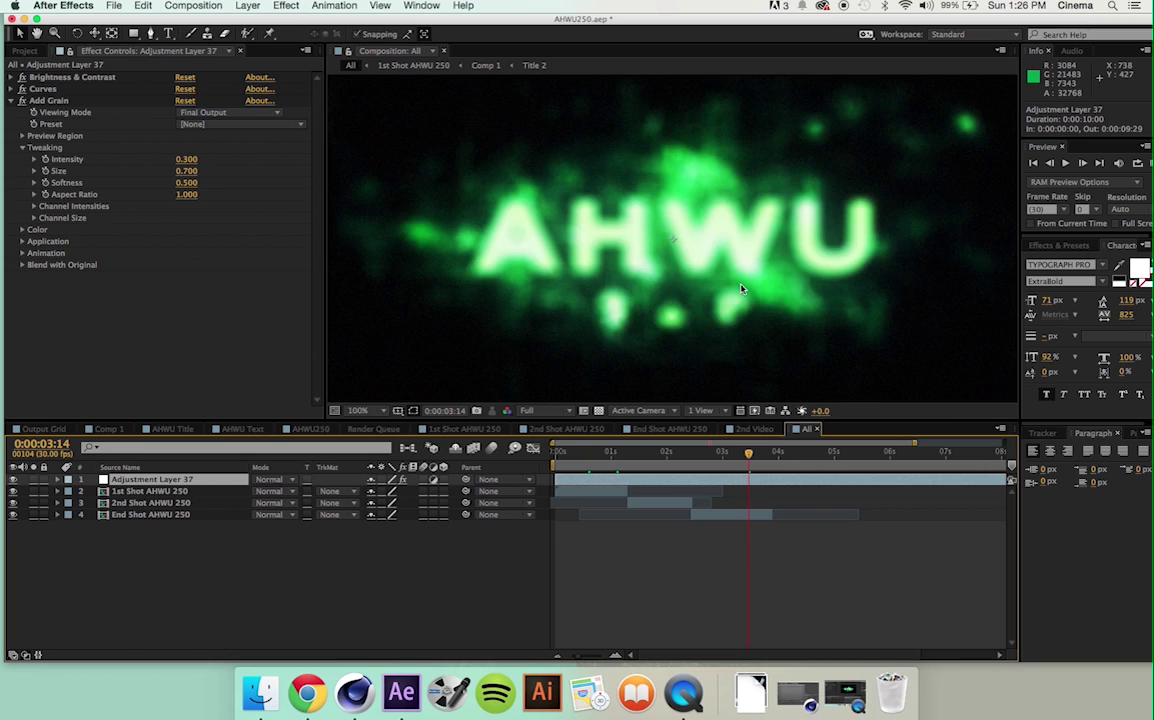
pyautogui.press(',')
pyautogui.press('.')
pyautogui.press(',')
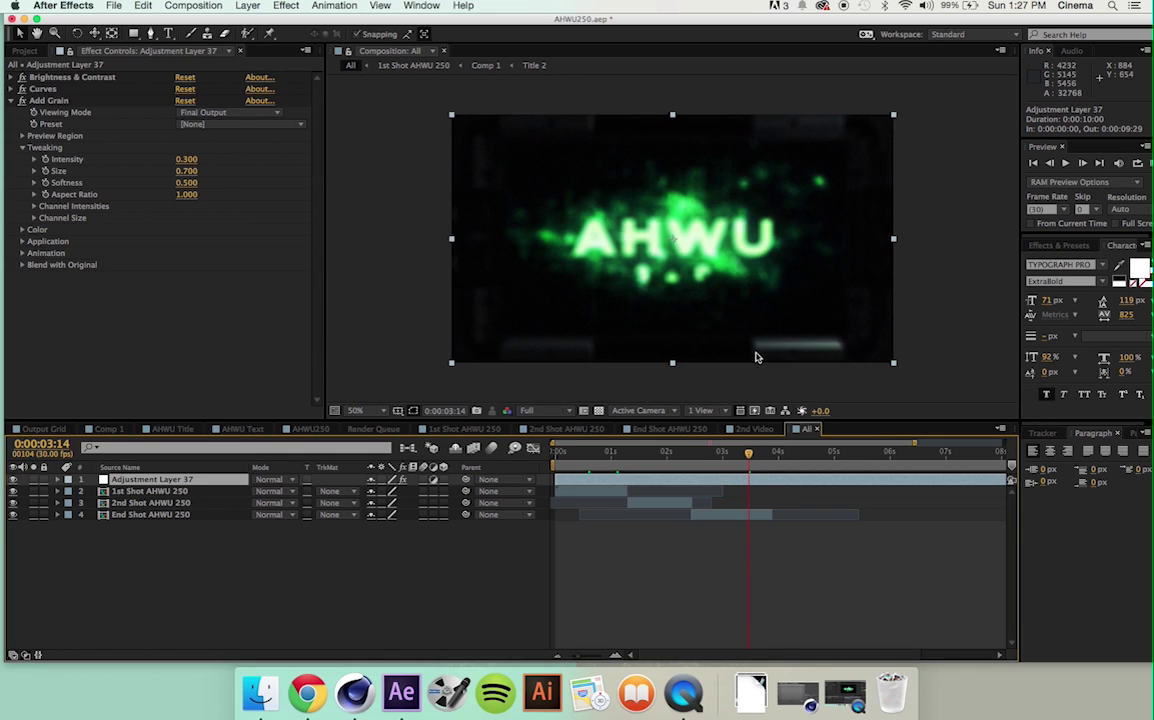
pyautogui.click(766, 454)
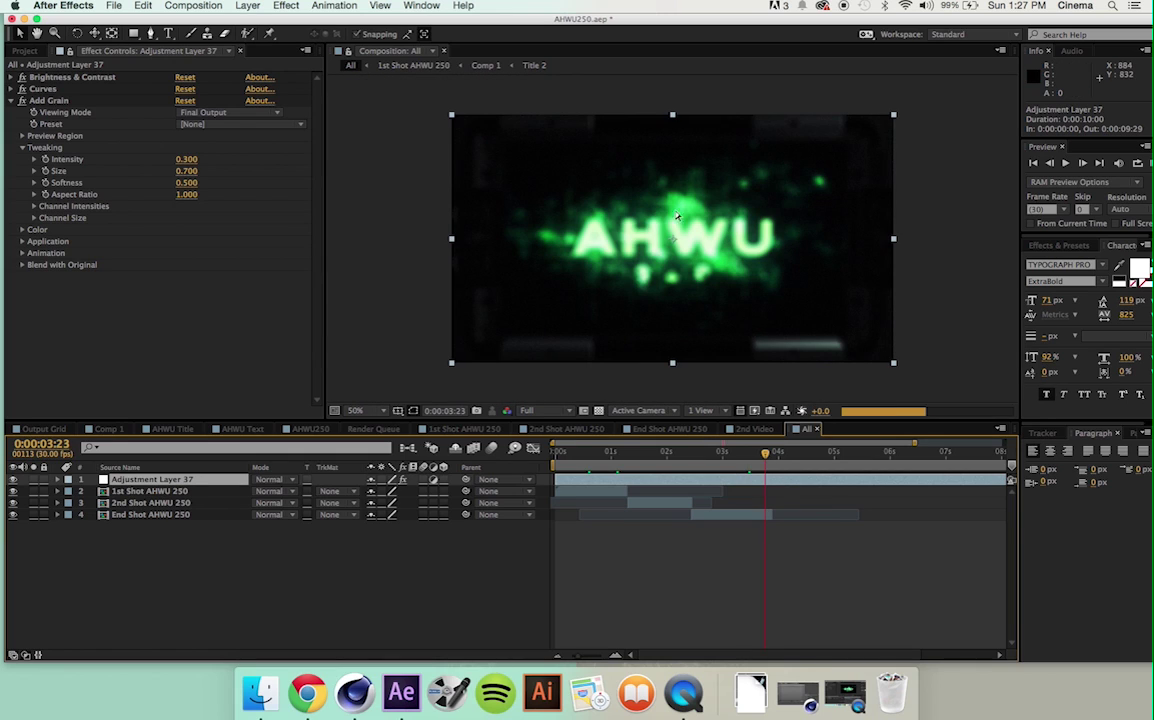
pyautogui.press('.')
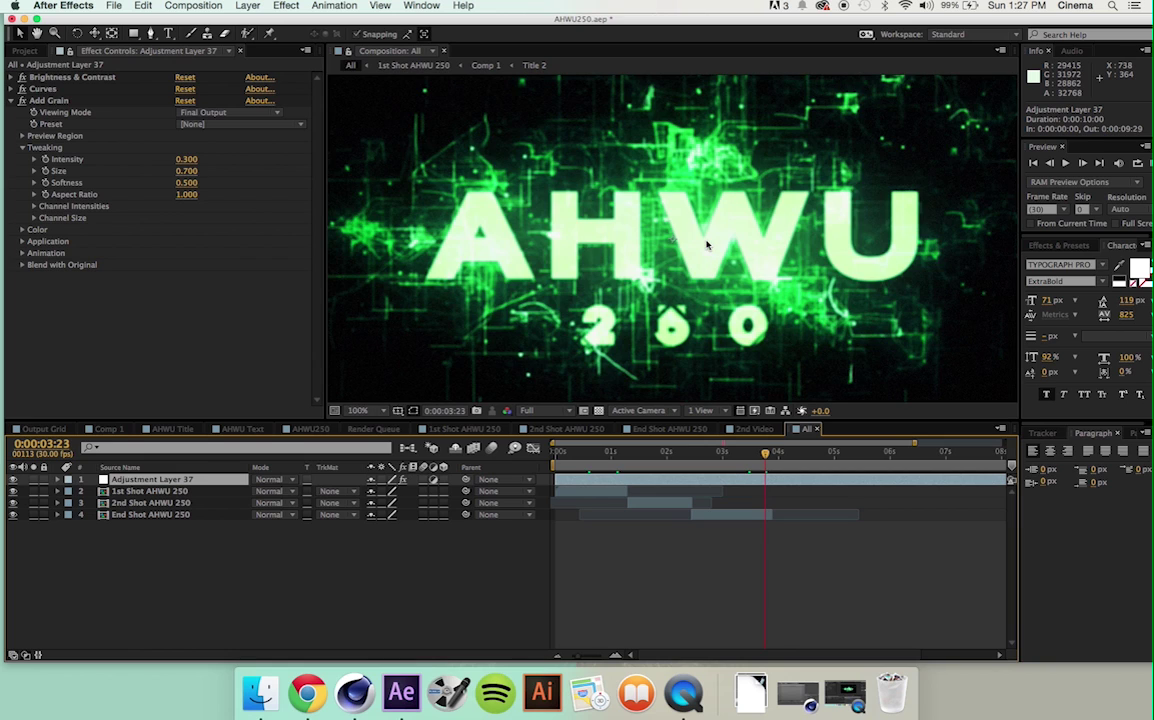
pyautogui.moveTo(766, 456); pyautogui.dragTo(772, 461)
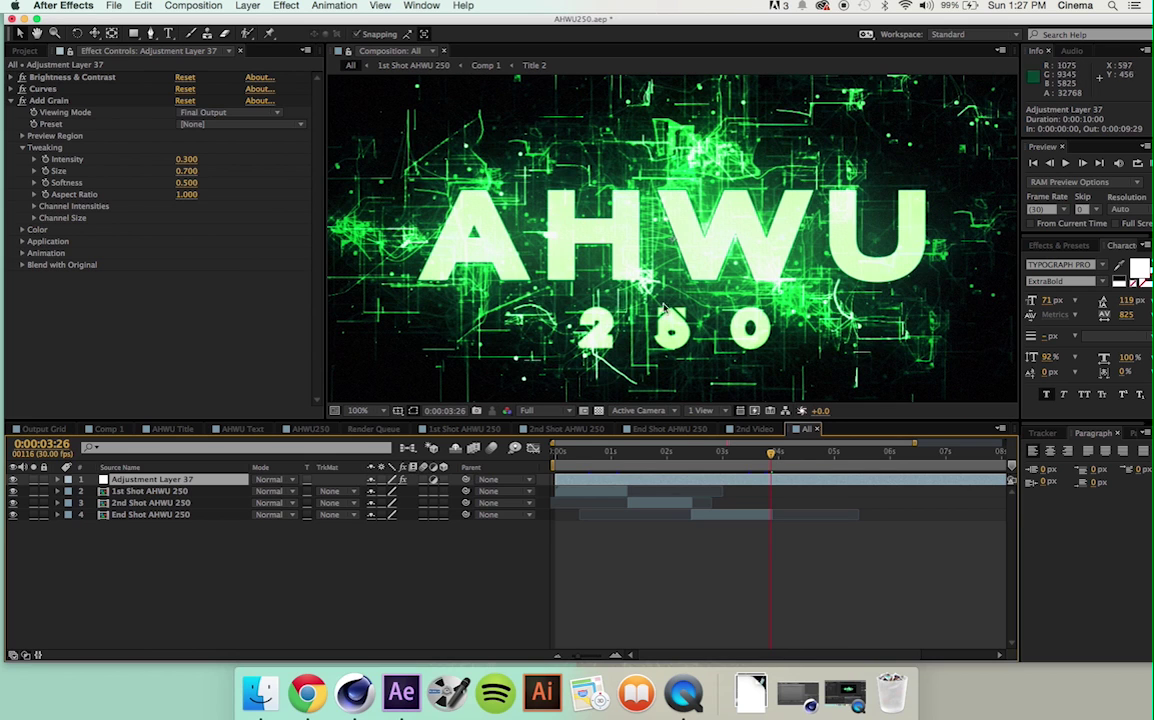
pyautogui.scroll(-2, 686, 290)
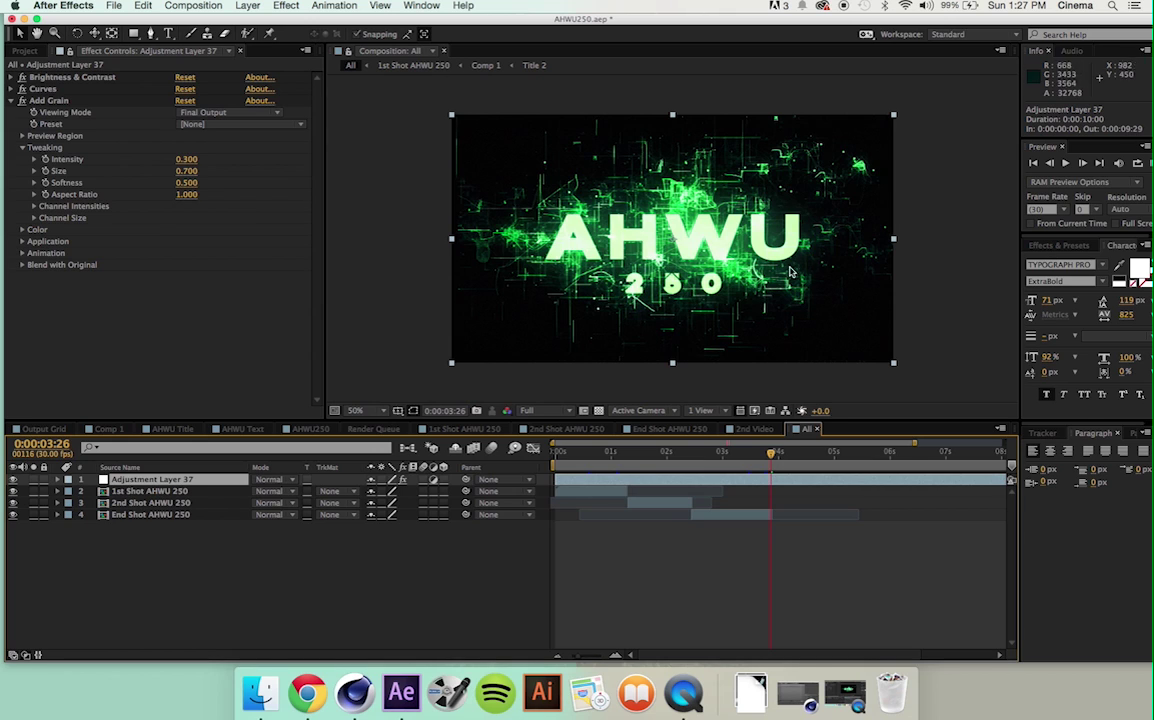